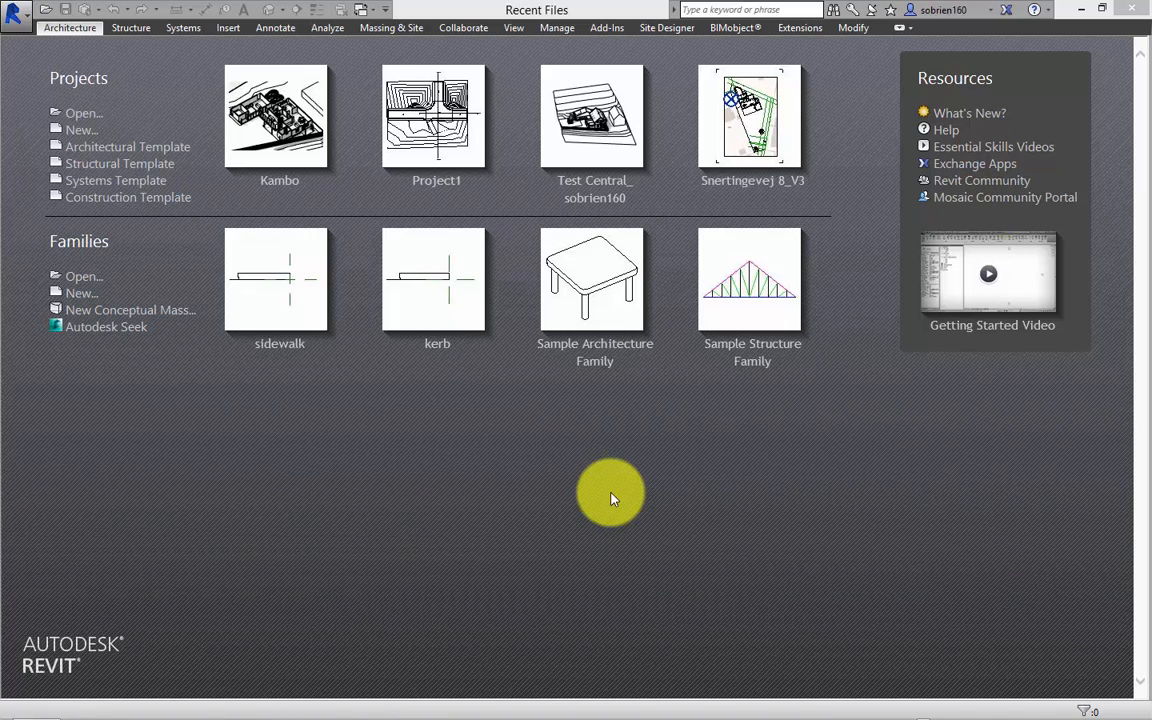
Create a new project from the Architectural Template and open the Site floor plan
click(664, 28)
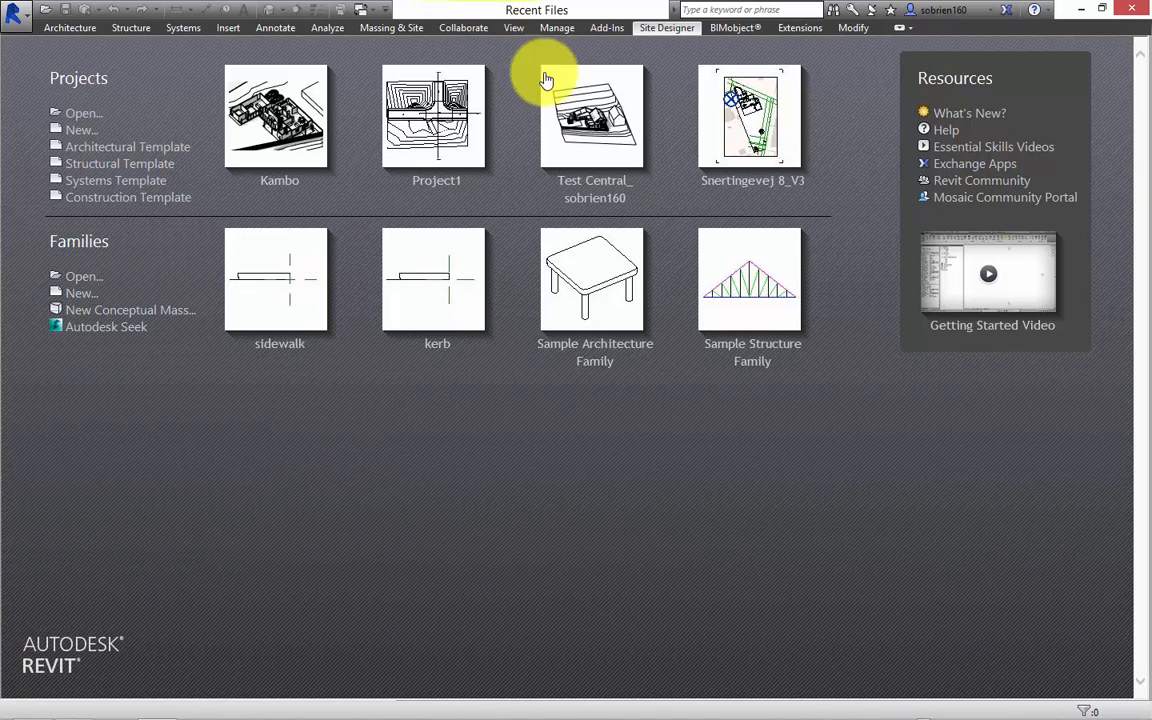
click(808, 439)
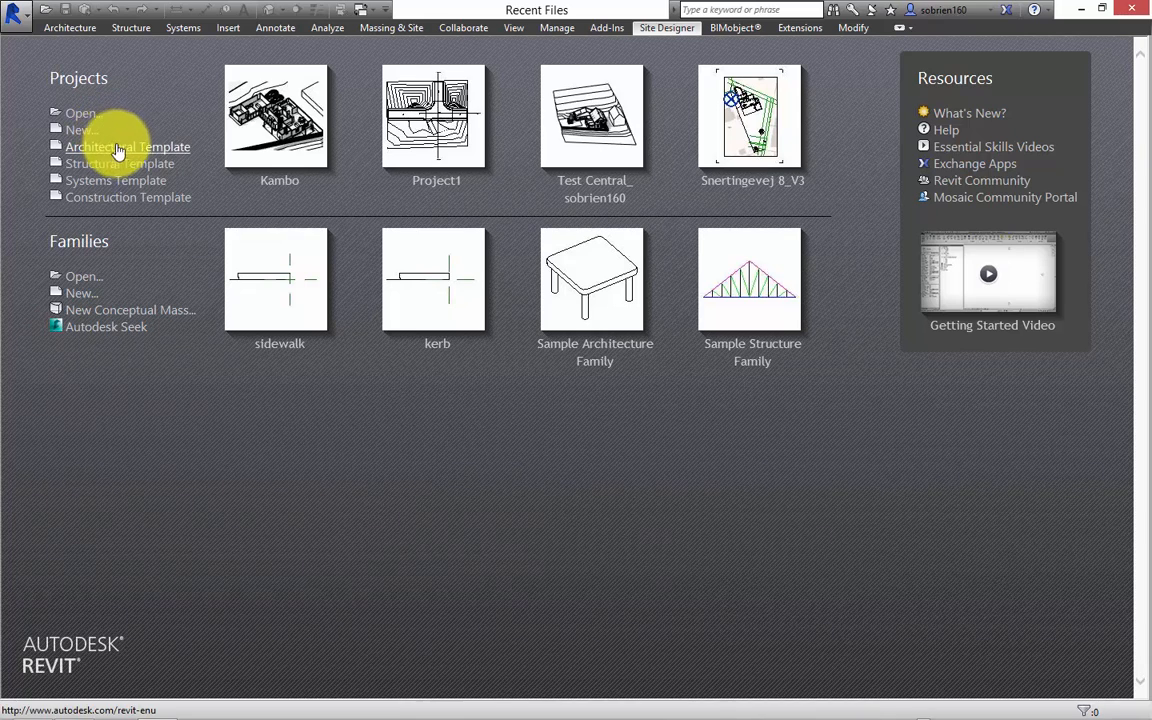
click(176, 147)
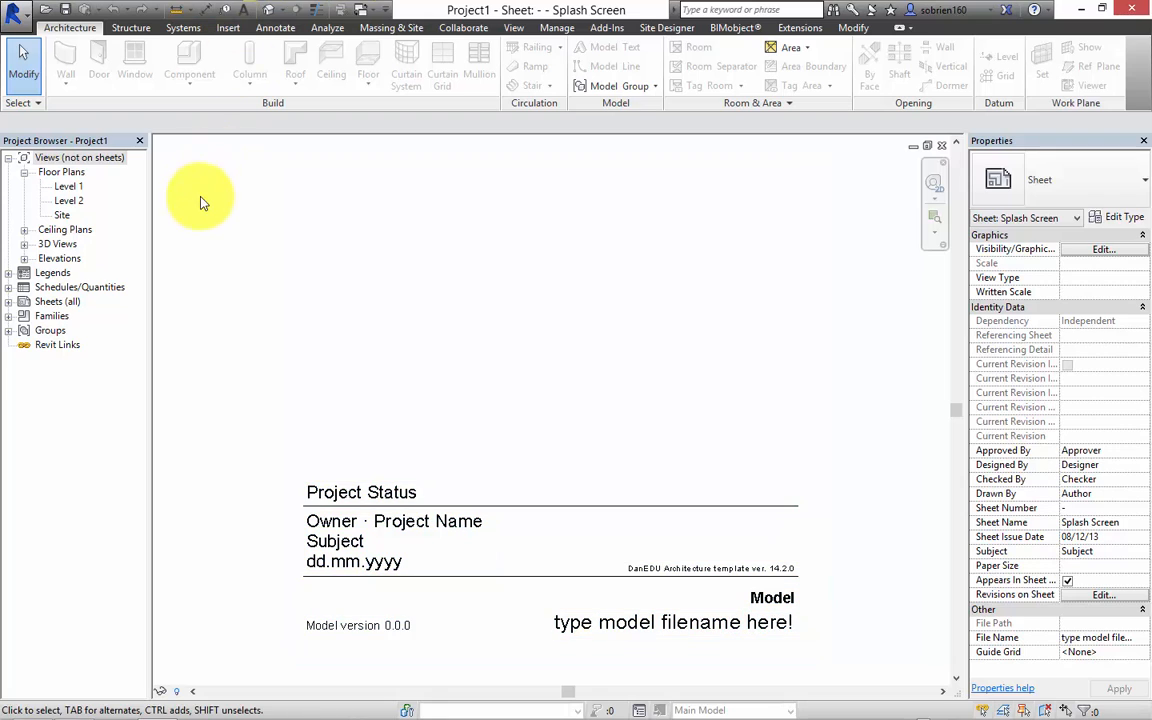
click(61, 216)
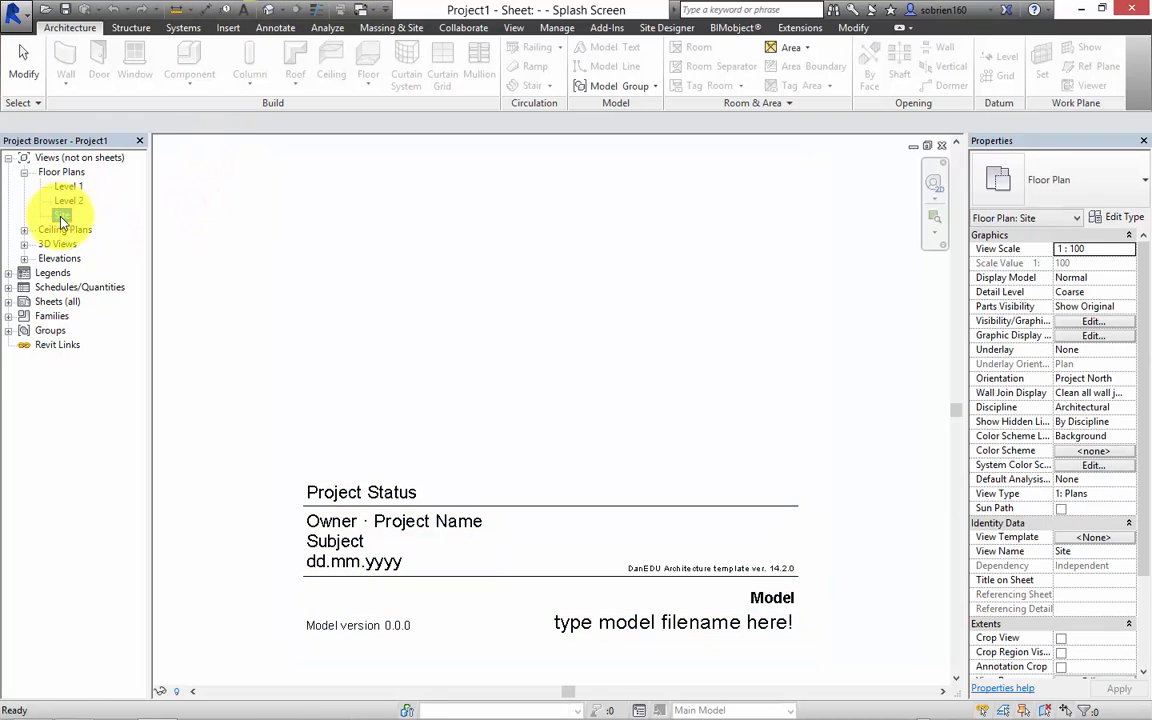
double_click(61, 216)
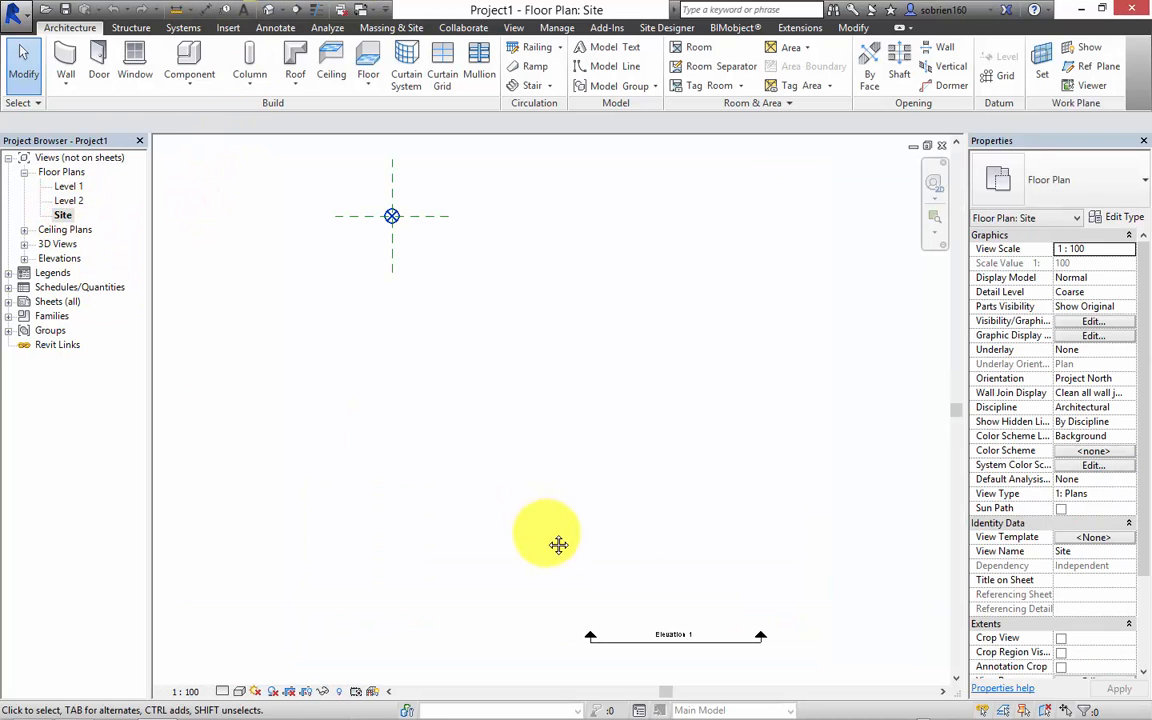
Start a toposurface in the Site plan and place four corner points at absolute elevation 0.0 to form a roughly rectangular site
scroll(528, 503, down, 3)
middle_drag(617, 419, 614, 511)
scroll(618, 485, down, 2)
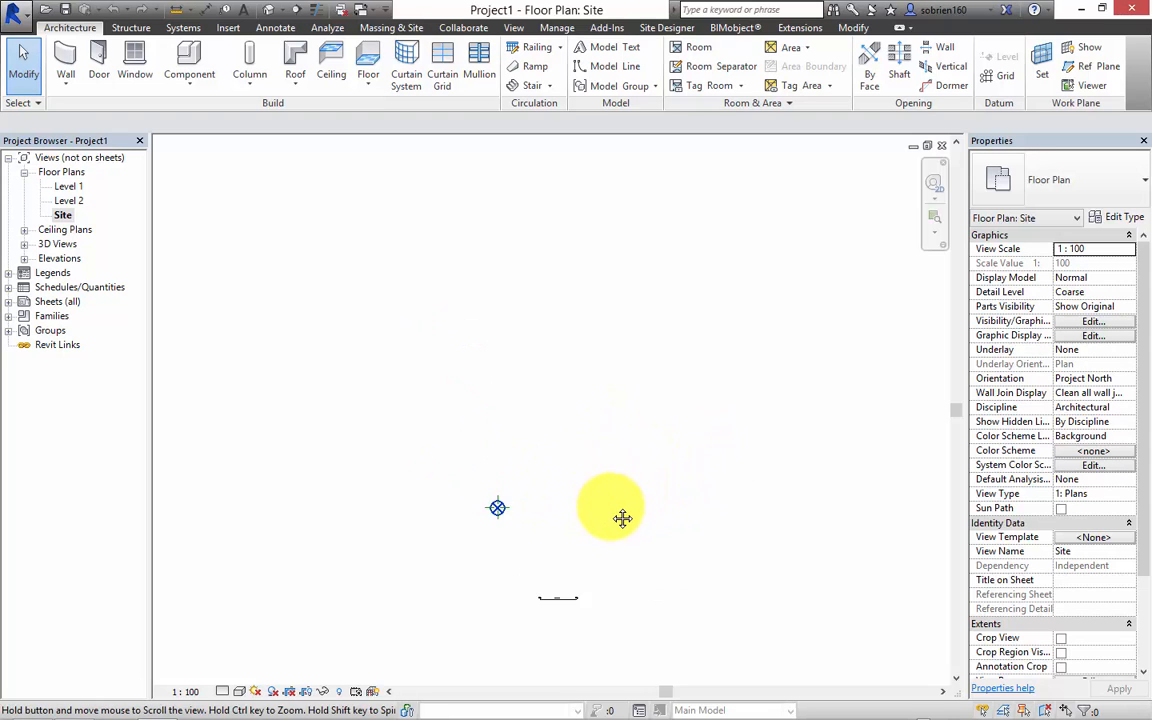
scroll(612, 509, down, 1)
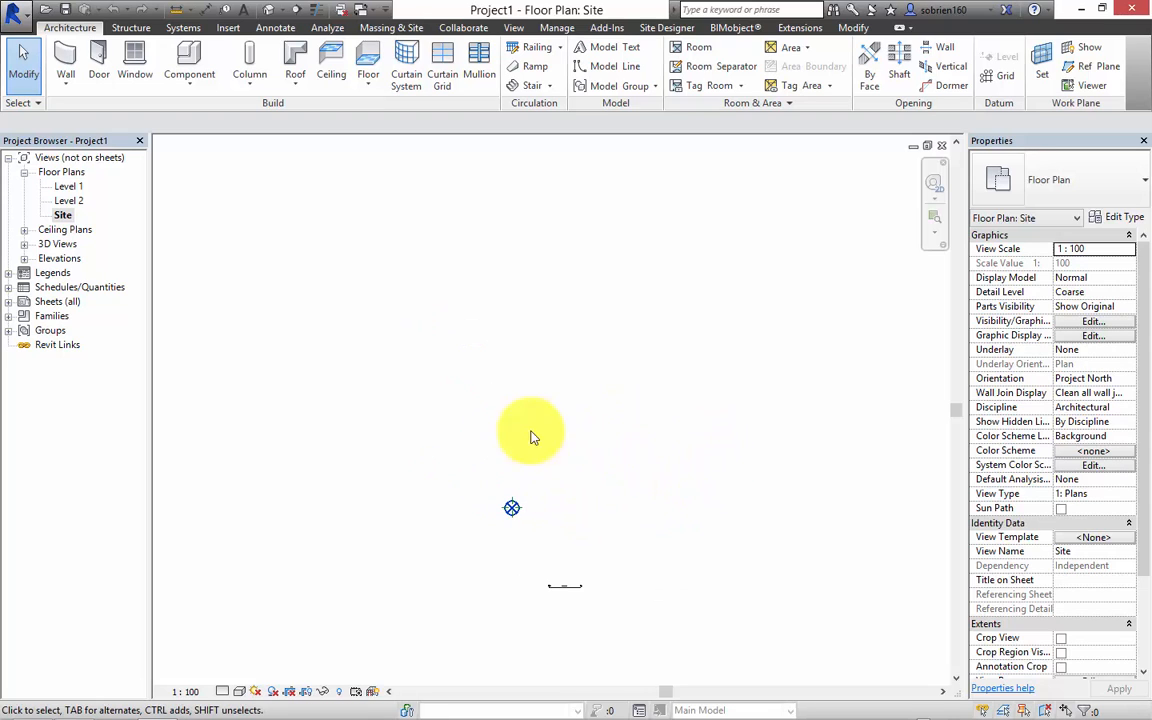
click(389, 29)
click(375, 55)
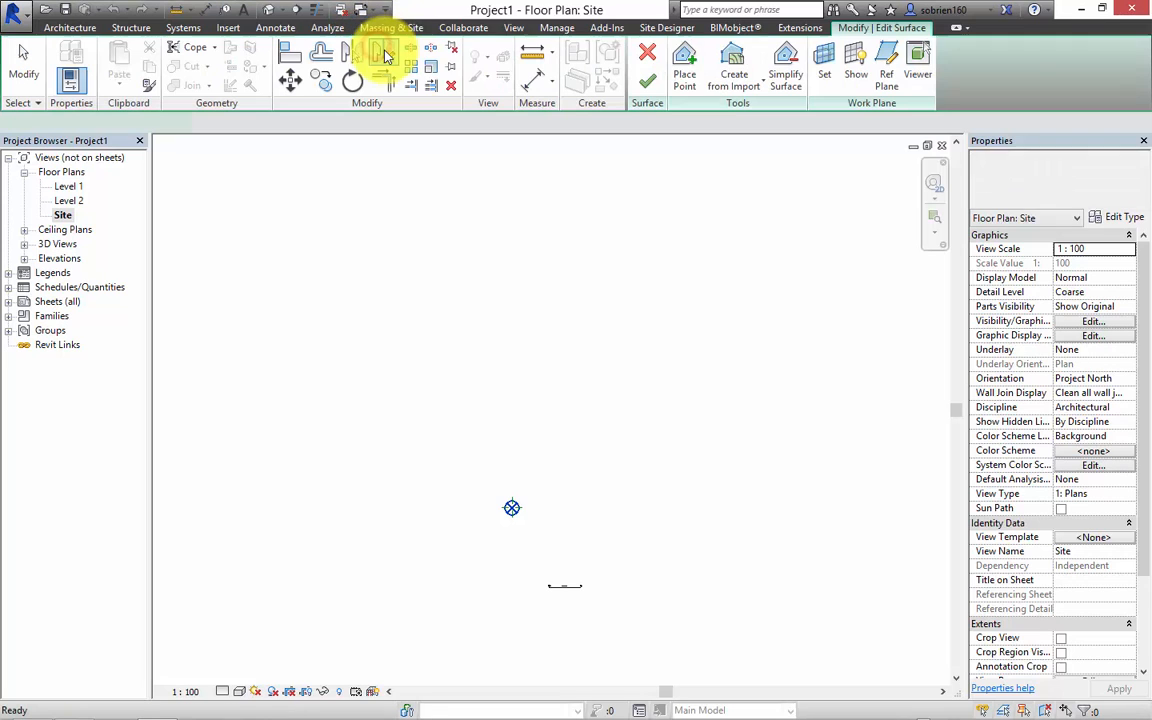
scroll(653, 182, down, 2)
middle_drag(620, 237, 606, 405)
scroll(598, 398, down, 1)
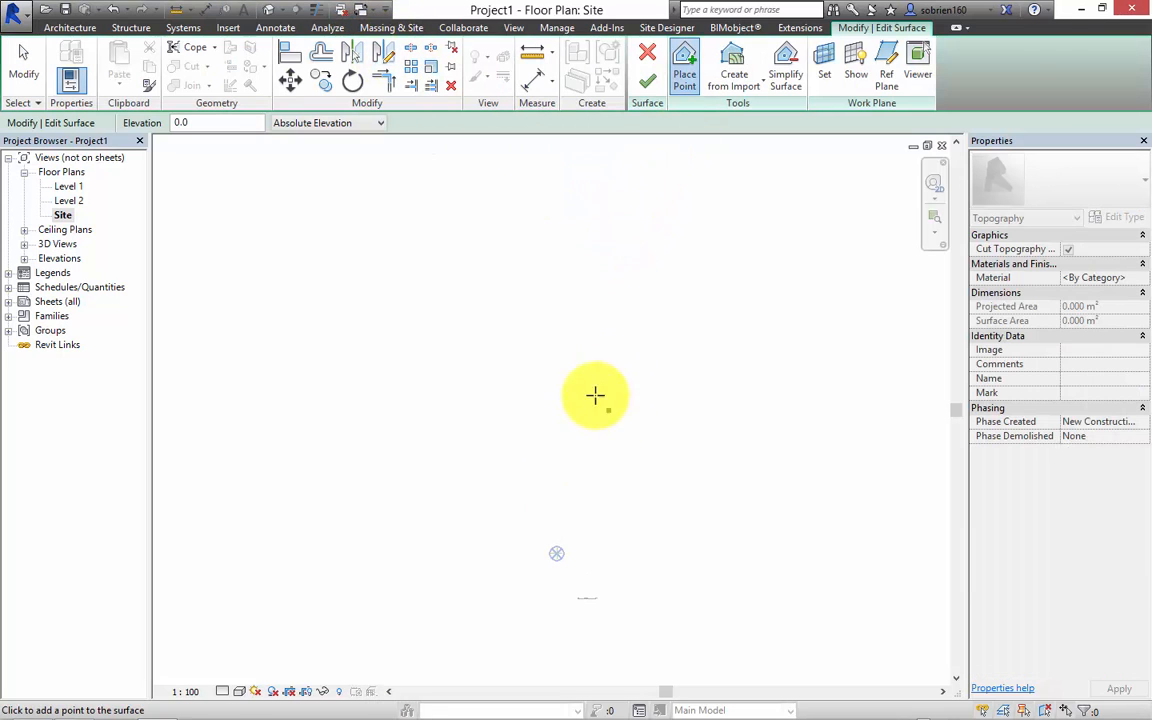
click(376, 219)
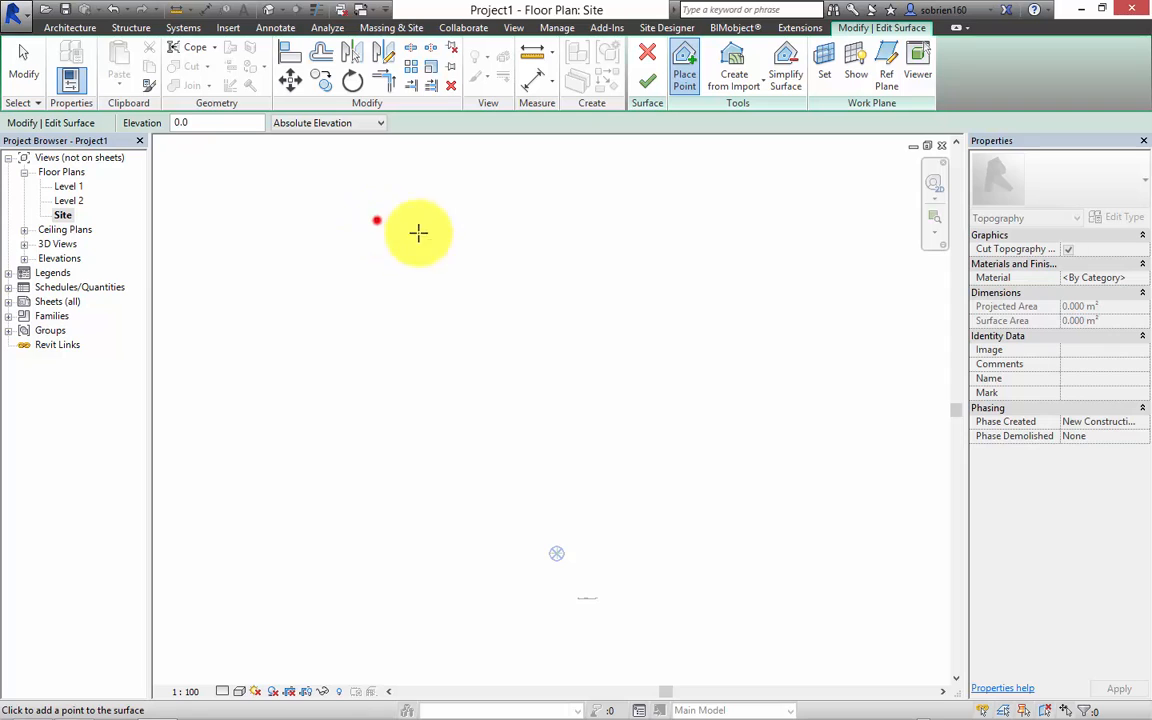
click(843, 216)
click(843, 568)
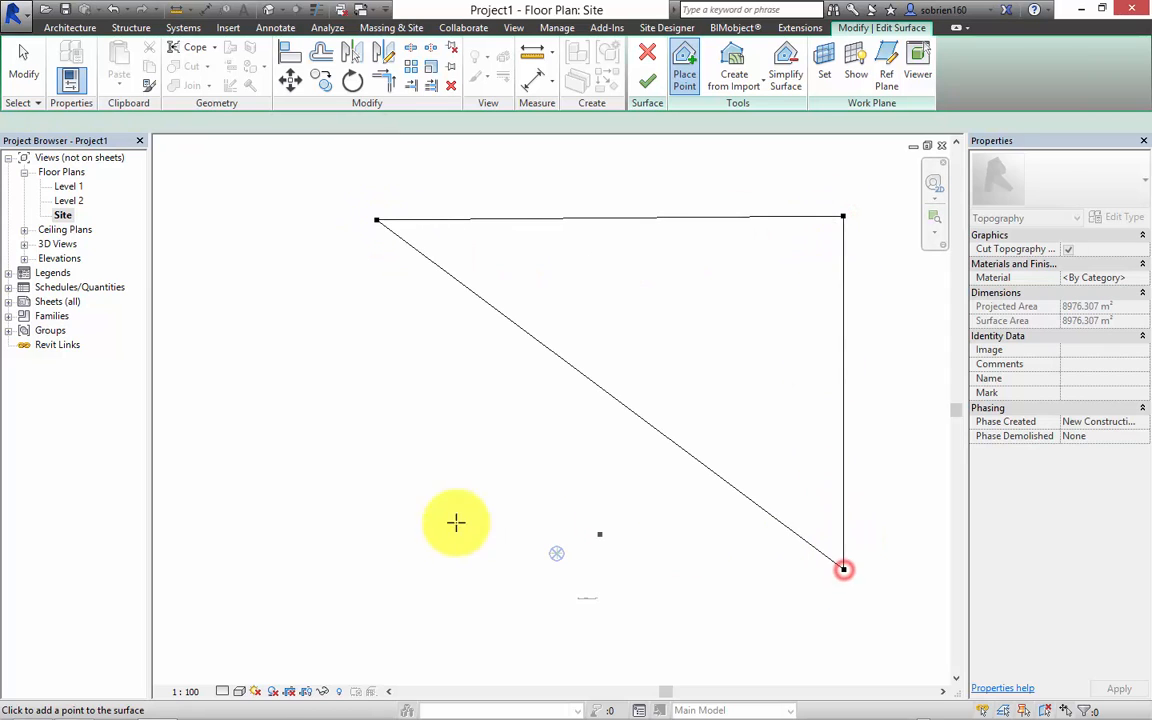
click(370, 566)
click(677, 415)
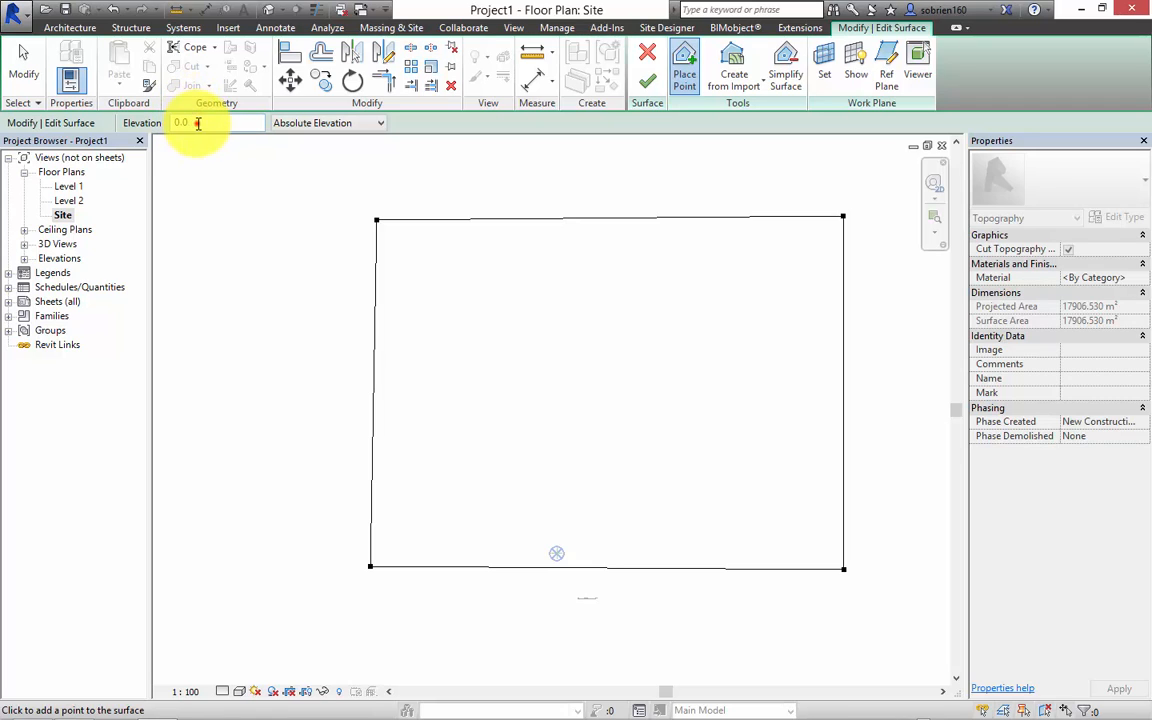
Place seven surface points at absolute elevation 3000 along the upper edge and down the right side of the site
drag(198, 122, 146, 127)
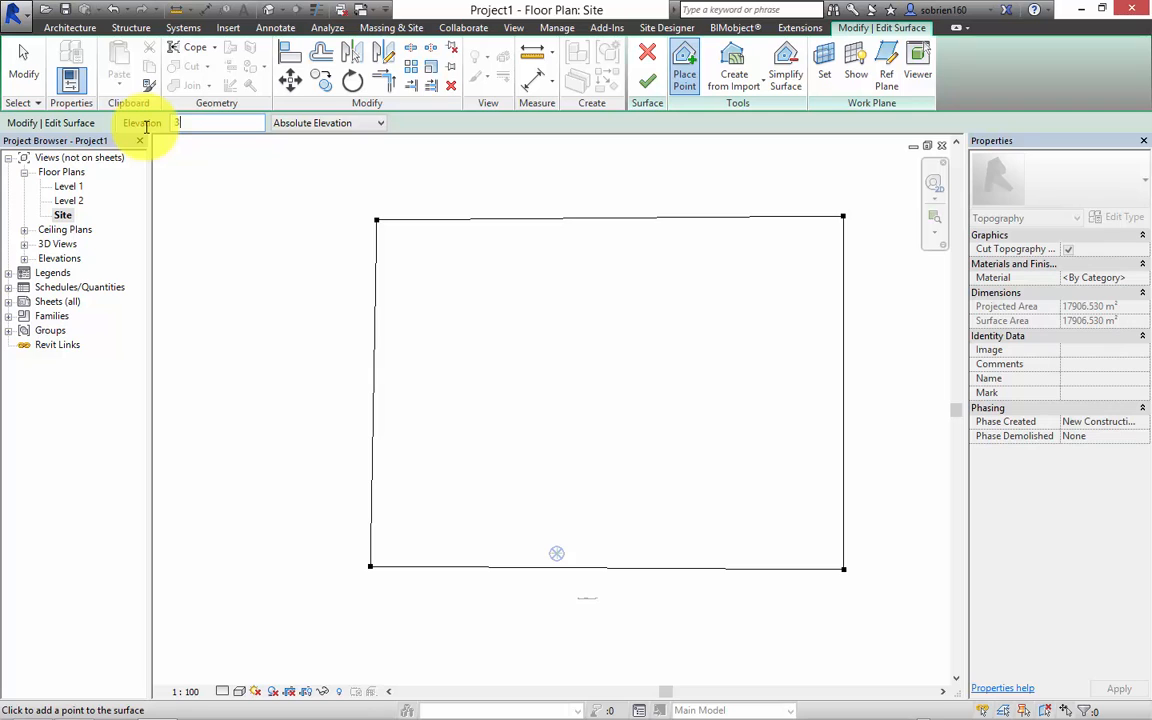
text(3000)
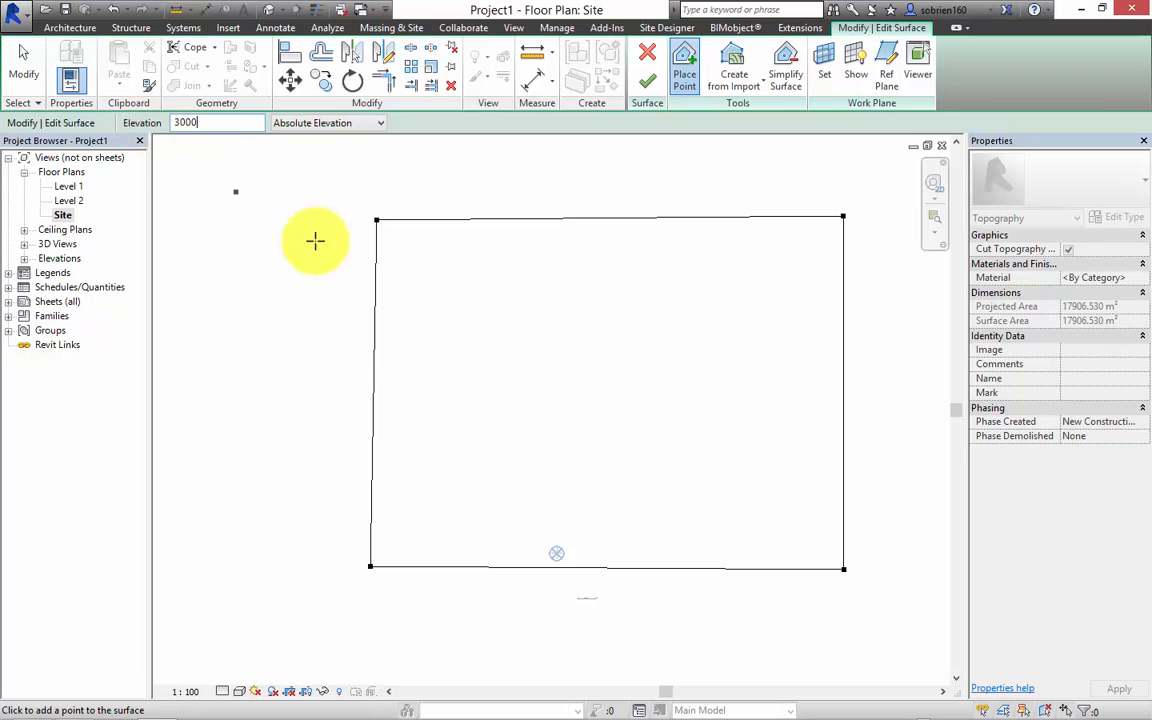
click(398, 264)
click(516, 244)
click(620, 243)
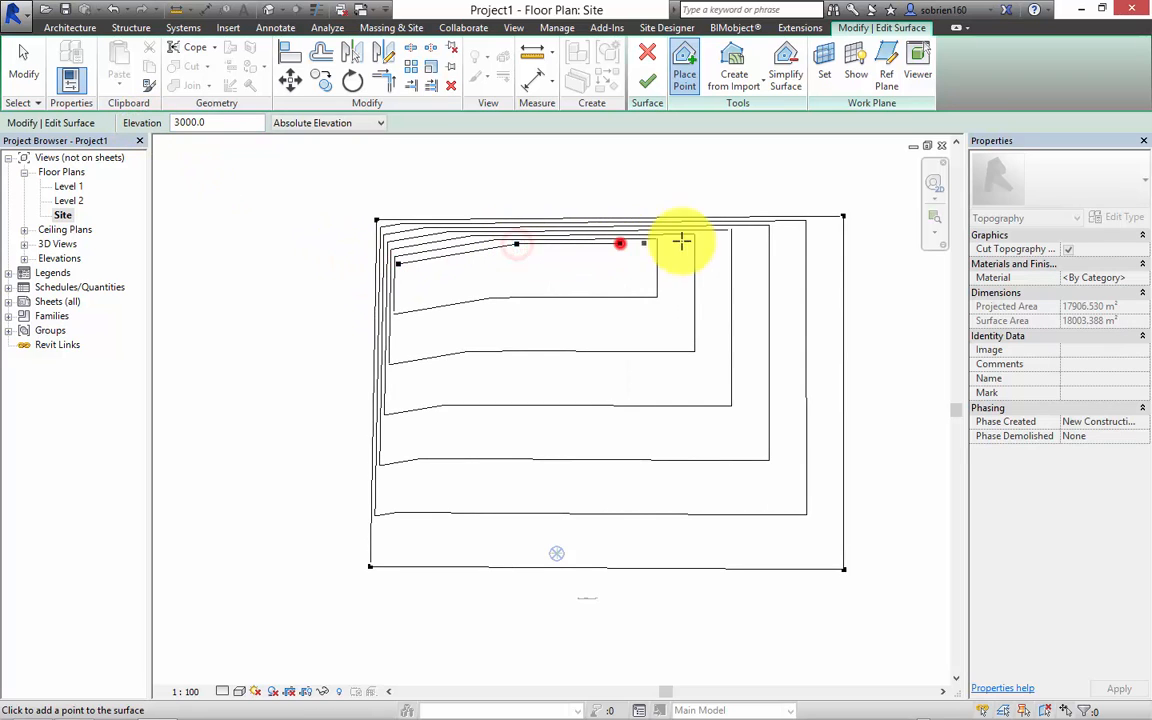
click(705, 247)
click(796, 242)
click(823, 276)
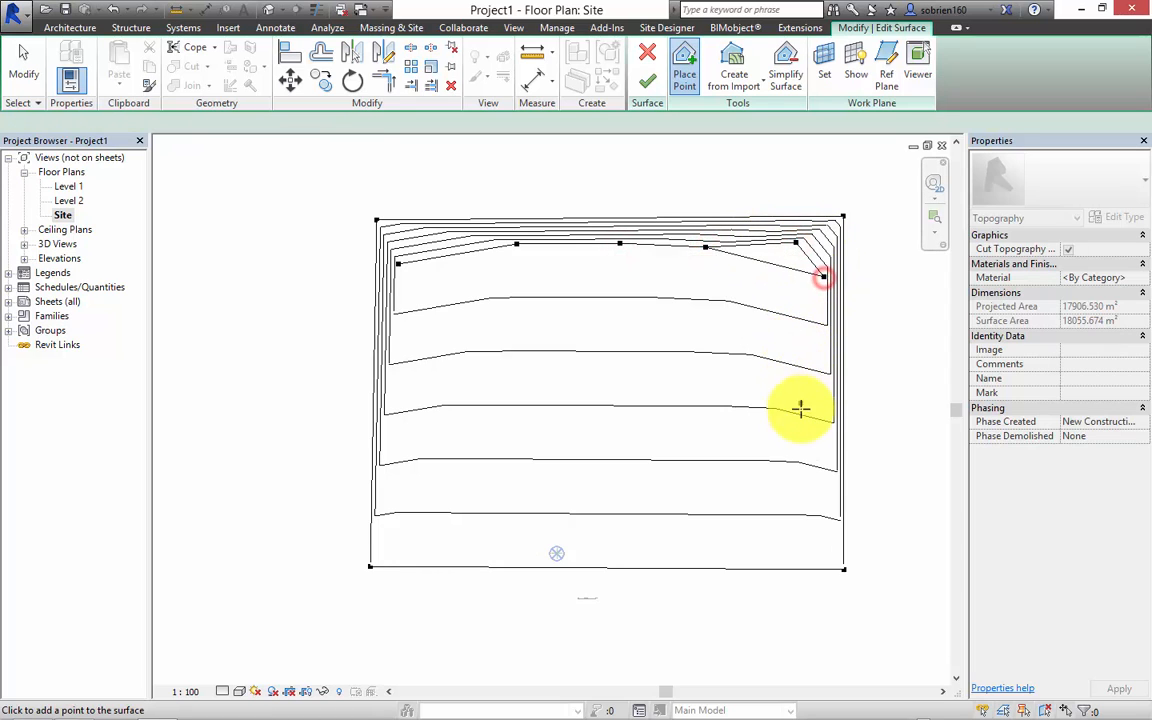
click(815, 395)
Place seven surface points at absolute elevation 2000 in an uneven line across the middle of the site
double_click(215, 122)
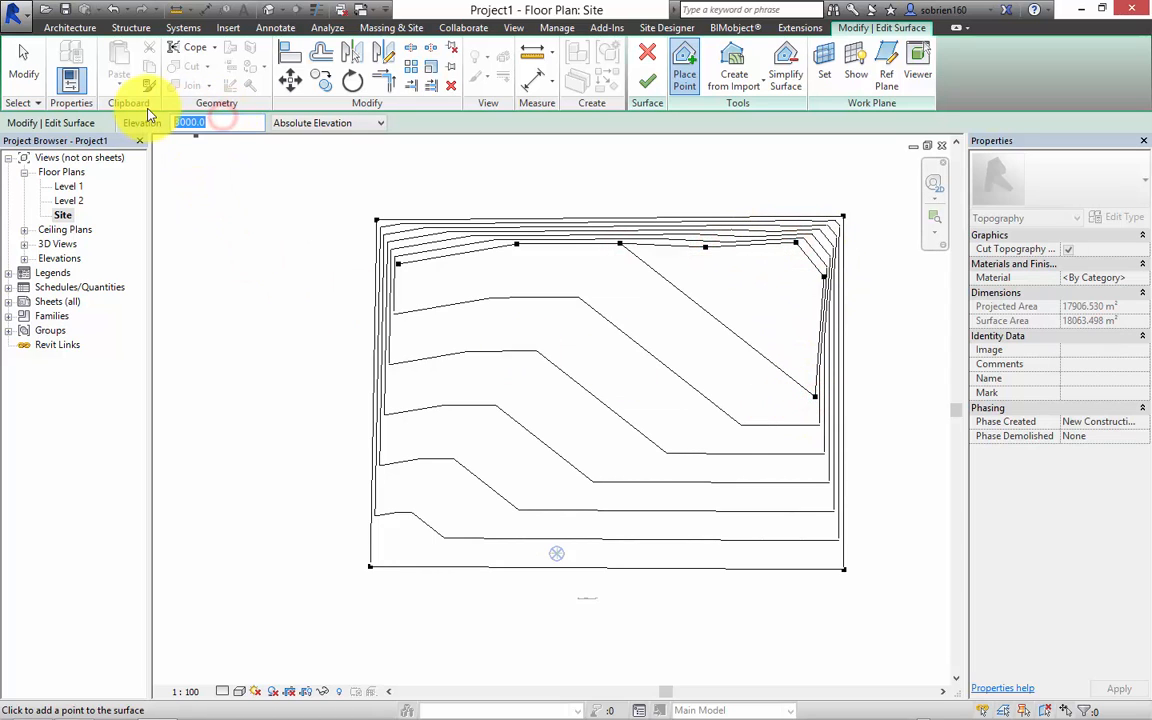
text(2000)
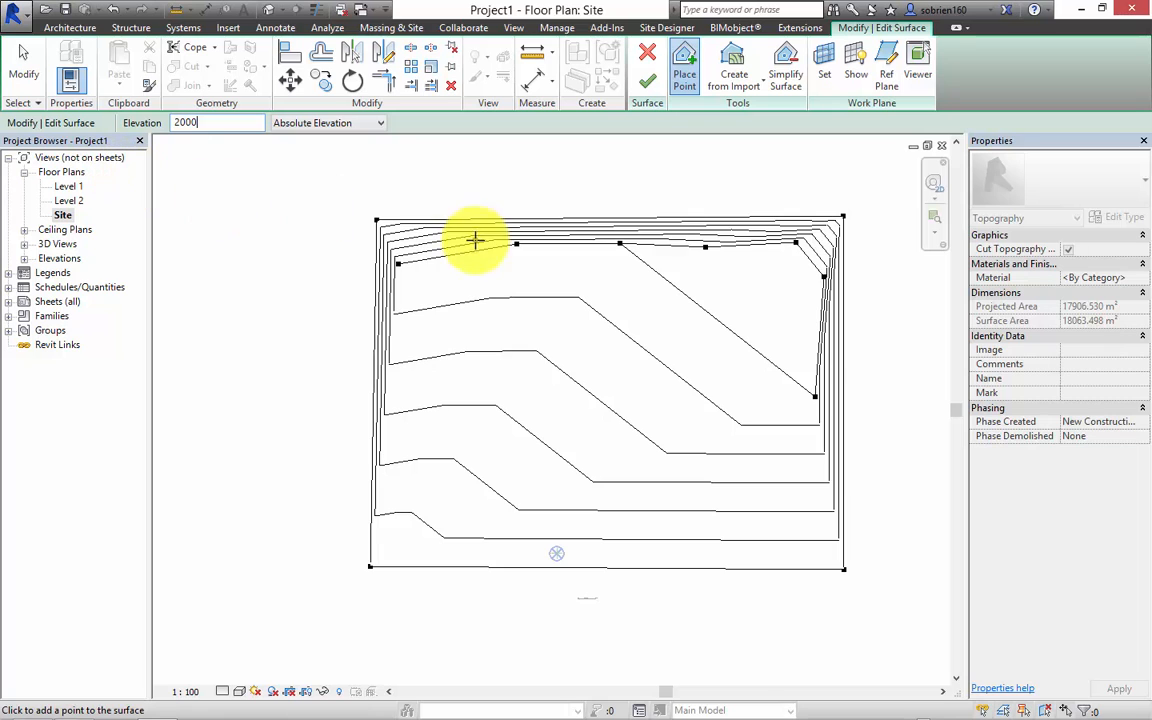
click(412, 362)
click(493, 369)
click(570, 425)
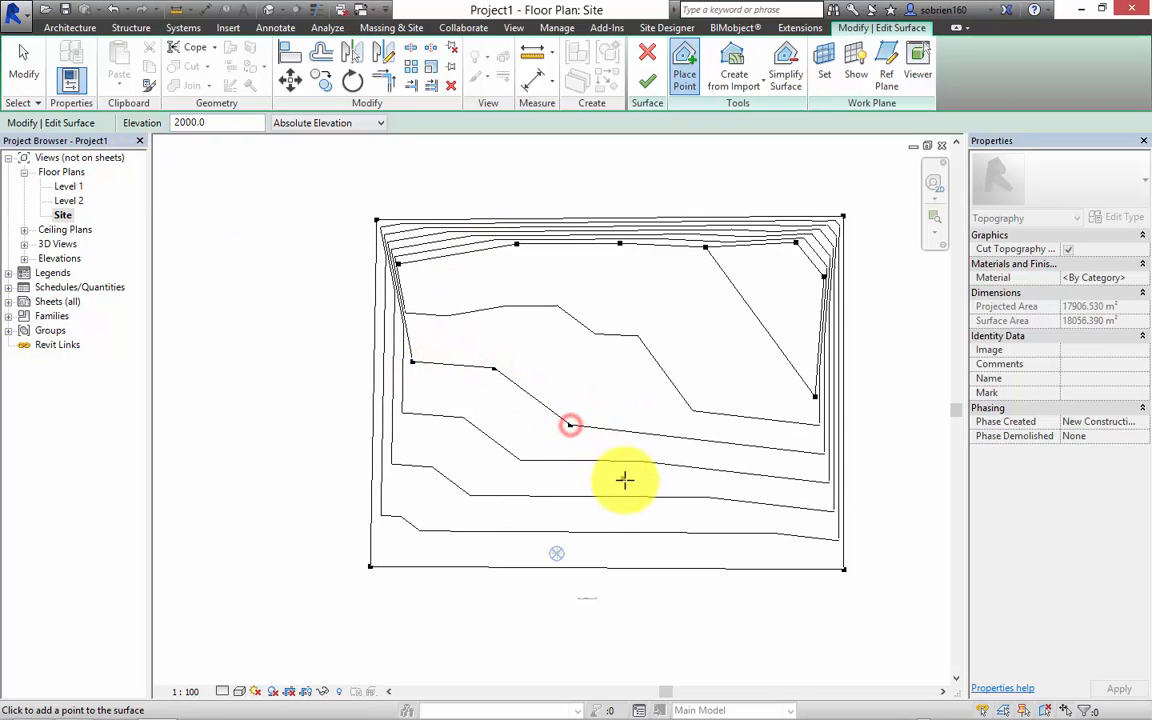
click(624, 481)
click(695, 446)
click(748, 419)
click(813, 478)
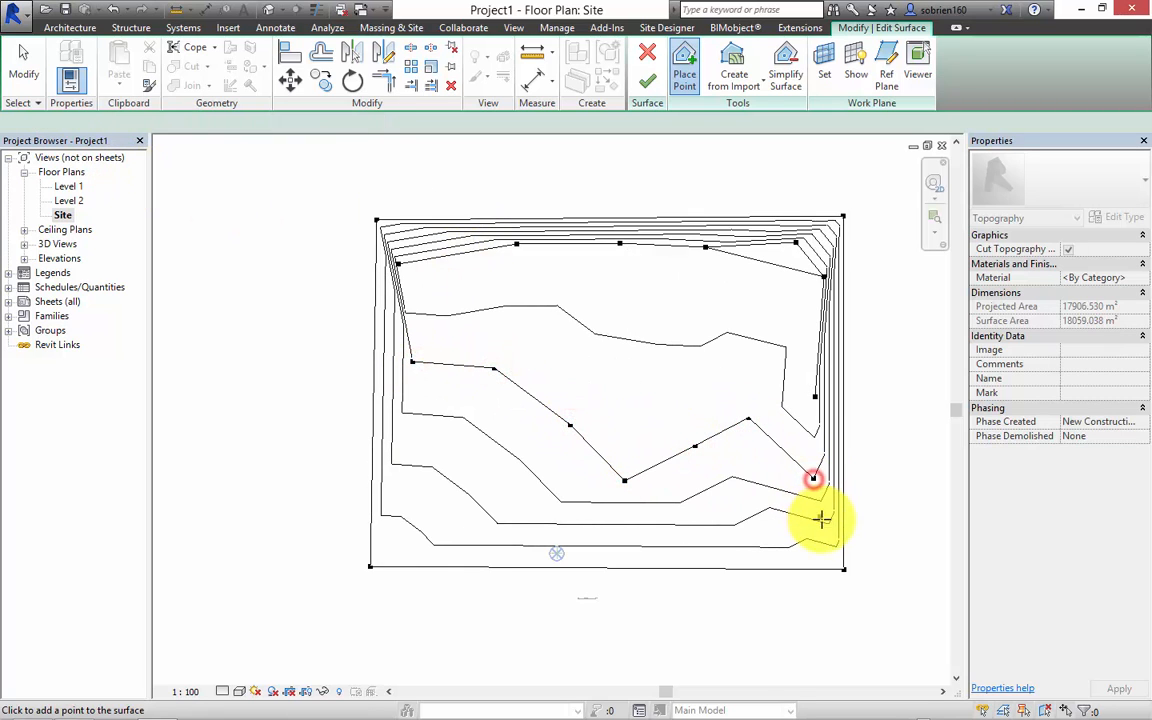
Place five surface points at absolute elevation 1000 in an uneven line across the lower part of the site
double_click(212, 122)
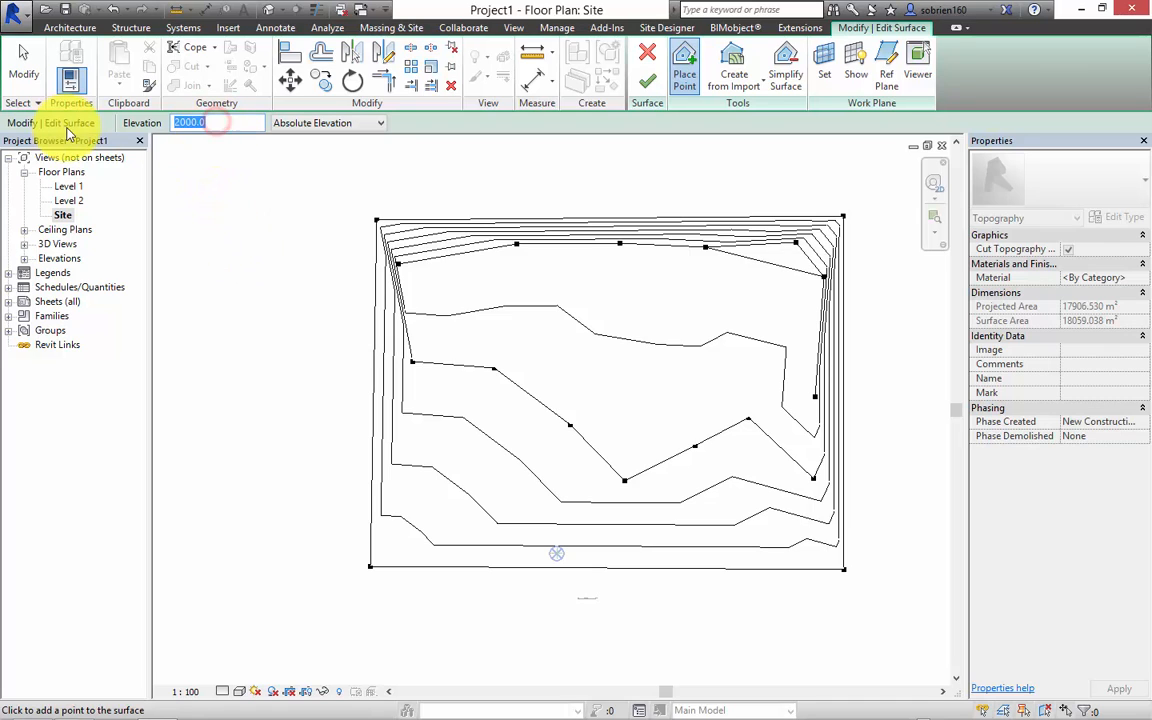
text(1000)
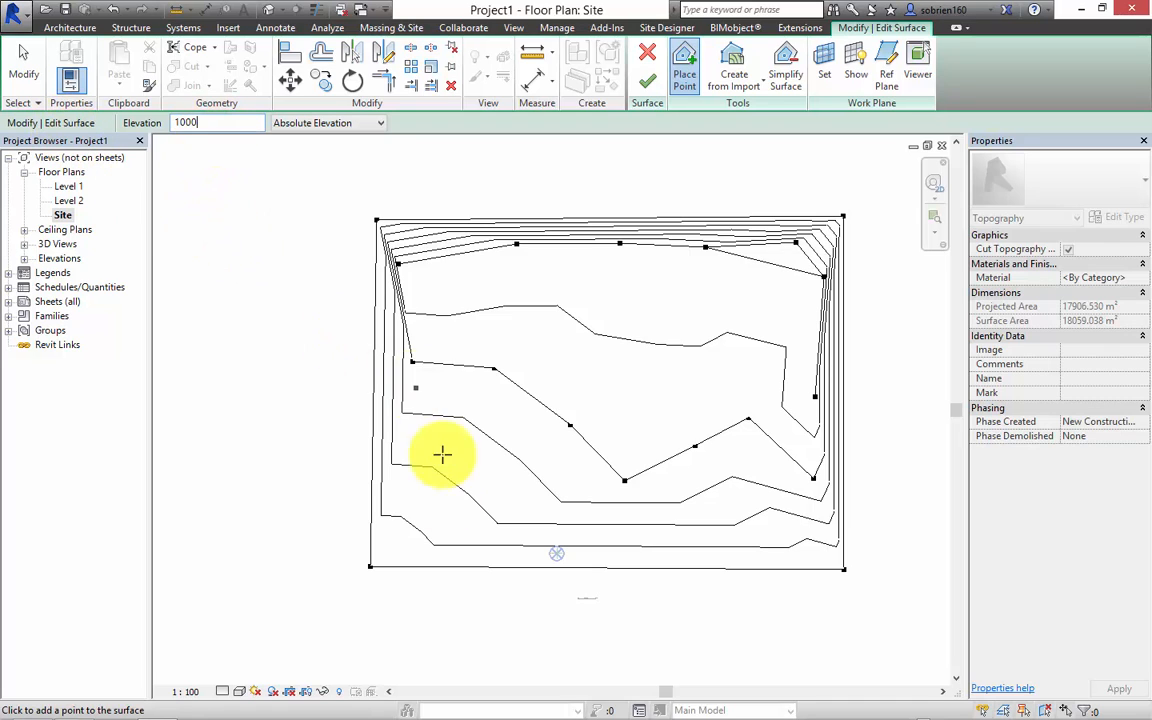
click(418, 501)
click(525, 508)
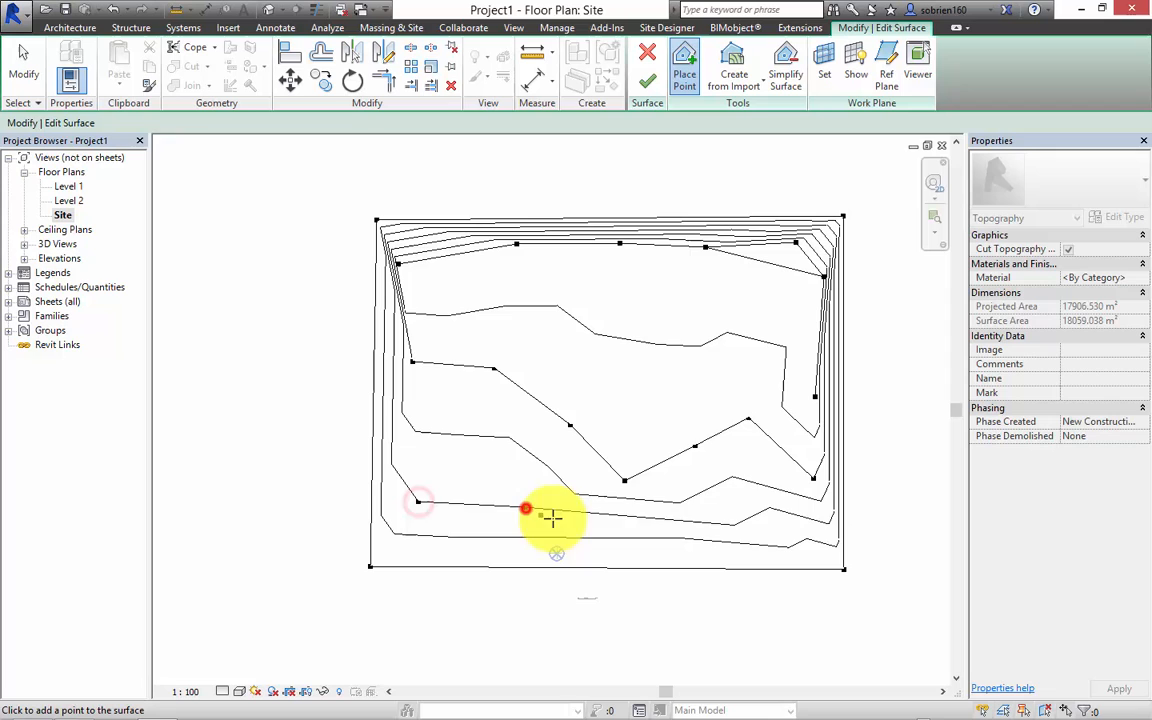
click(730, 499)
click(791, 546)
click(661, 533)
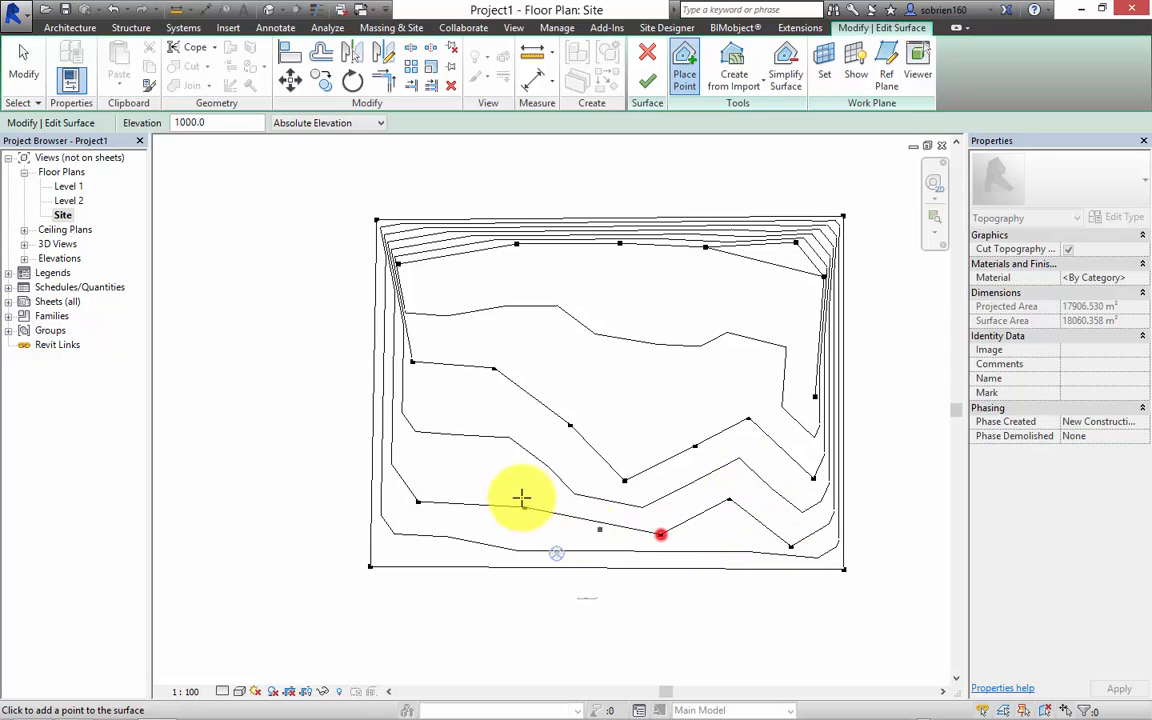
Add more points at elevation 1000 in the lower-left area of the site and finish the toposurface
click(483, 441)
click(483, 482)
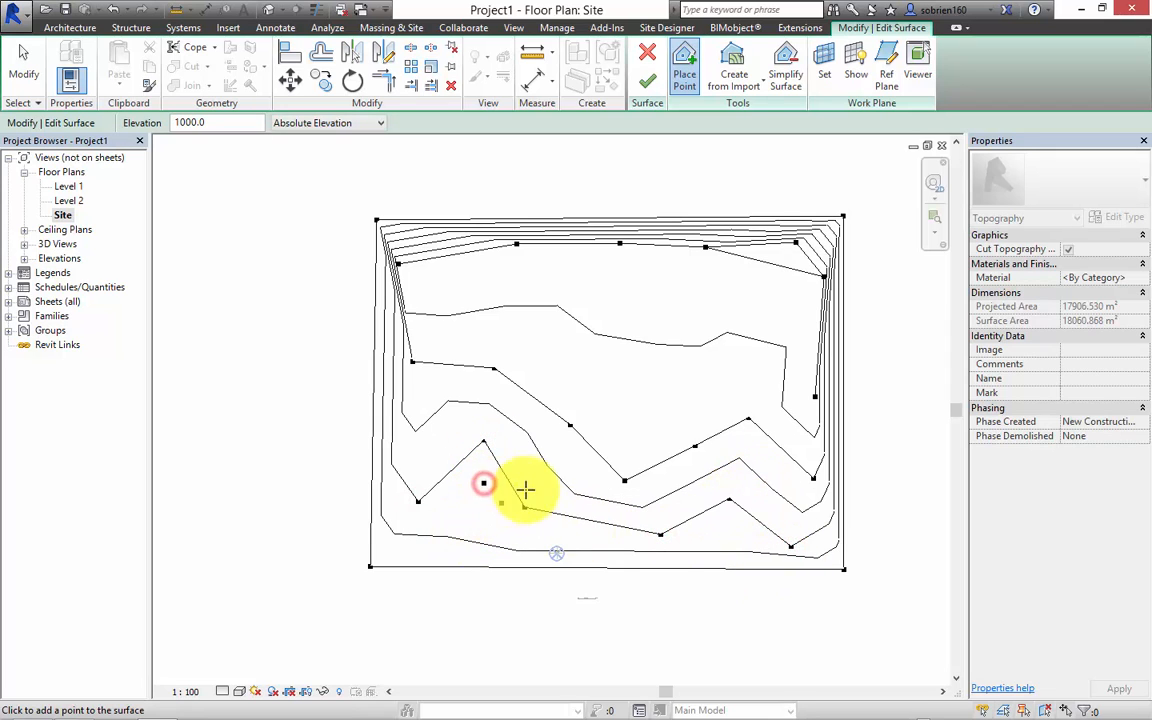
click(558, 462)
click(605, 538)
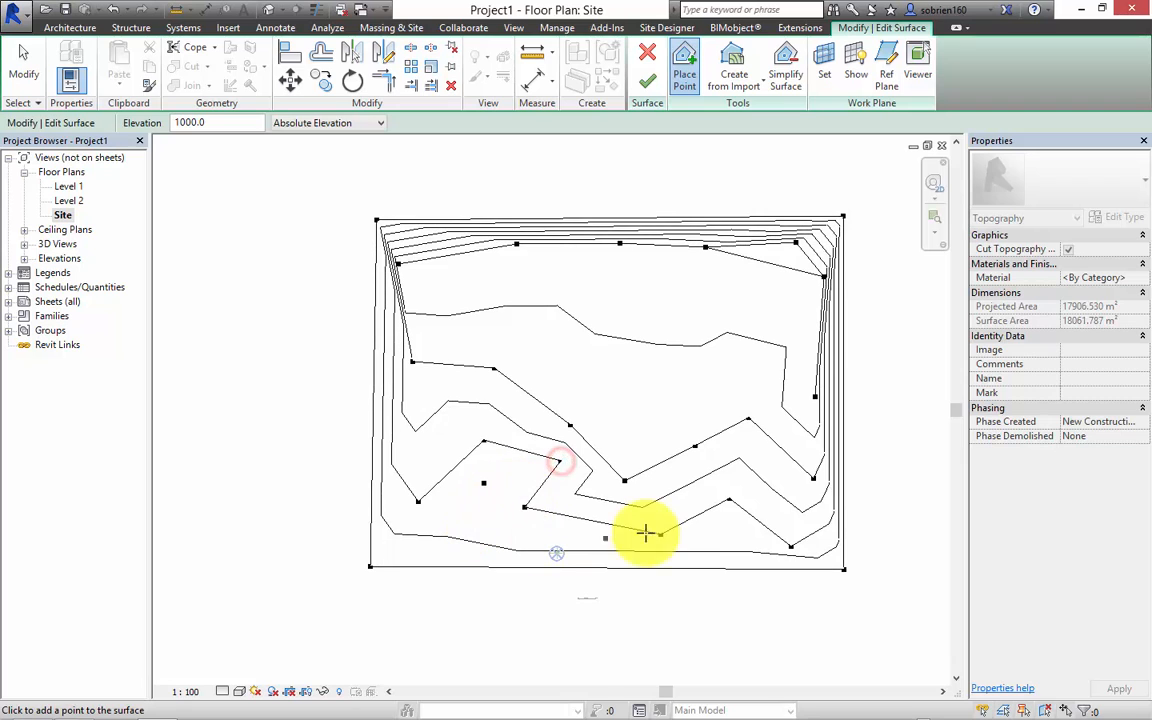
click(649, 86)
click(874, 303)
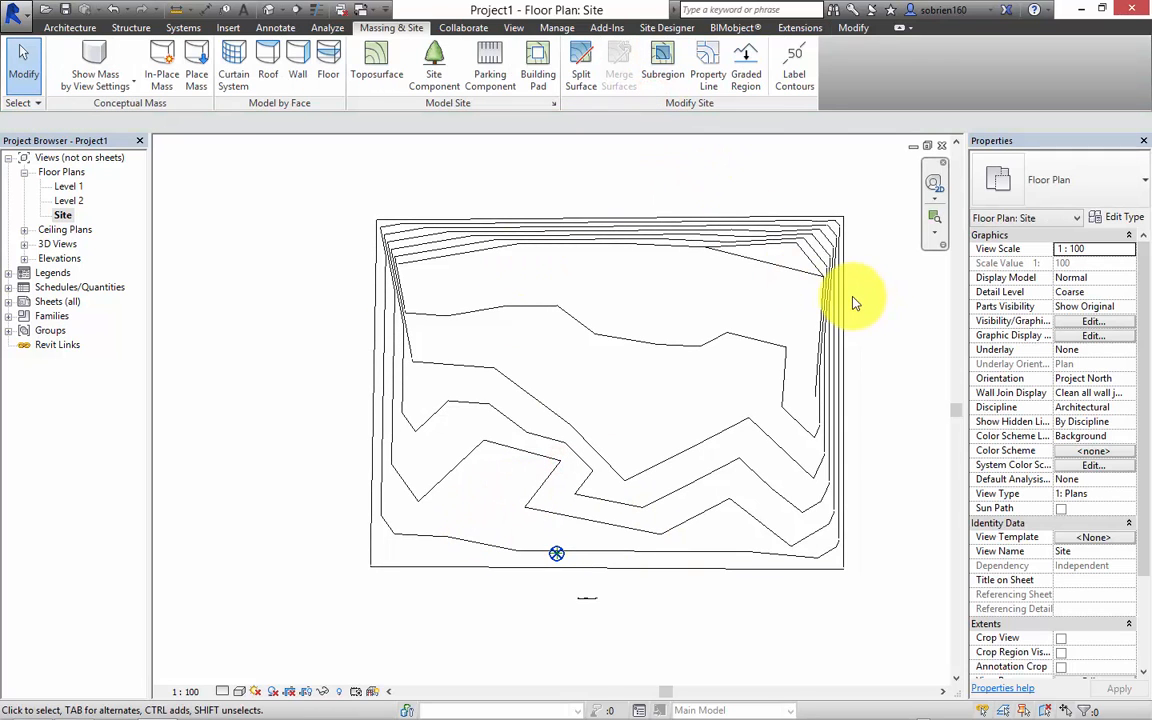
Close the Splash Screen sheet, then open the default 3D view tiled beside the Site floor plan
key(w)
key(t)
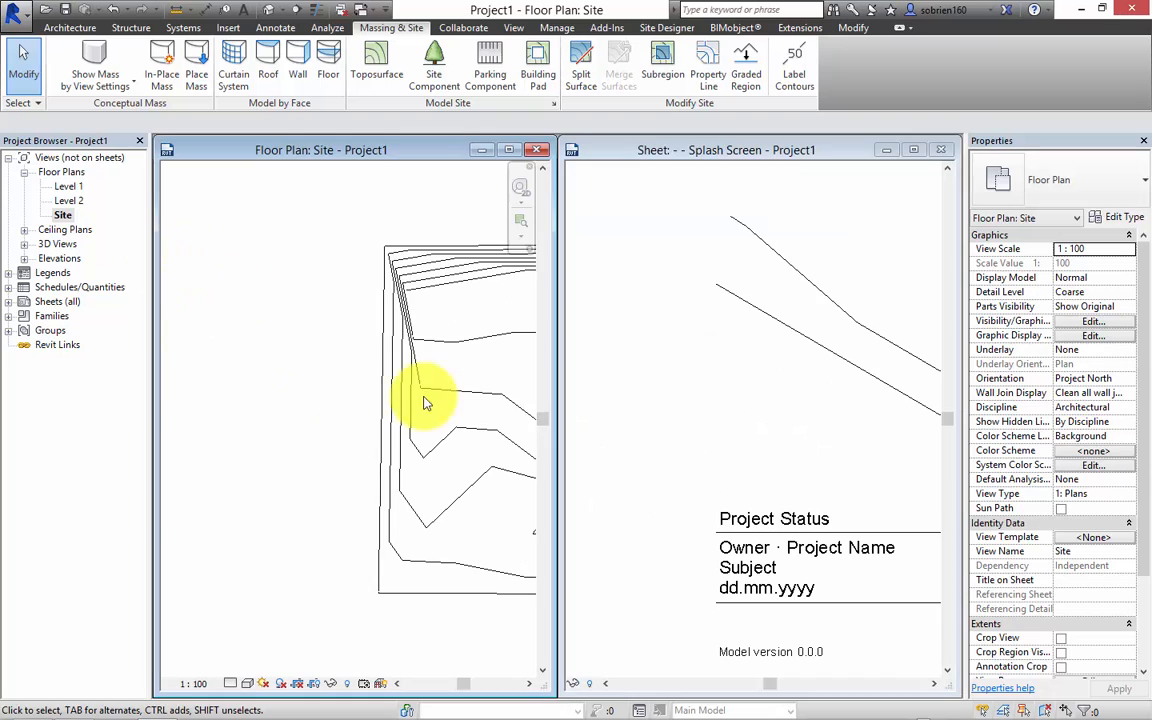
click(940, 153)
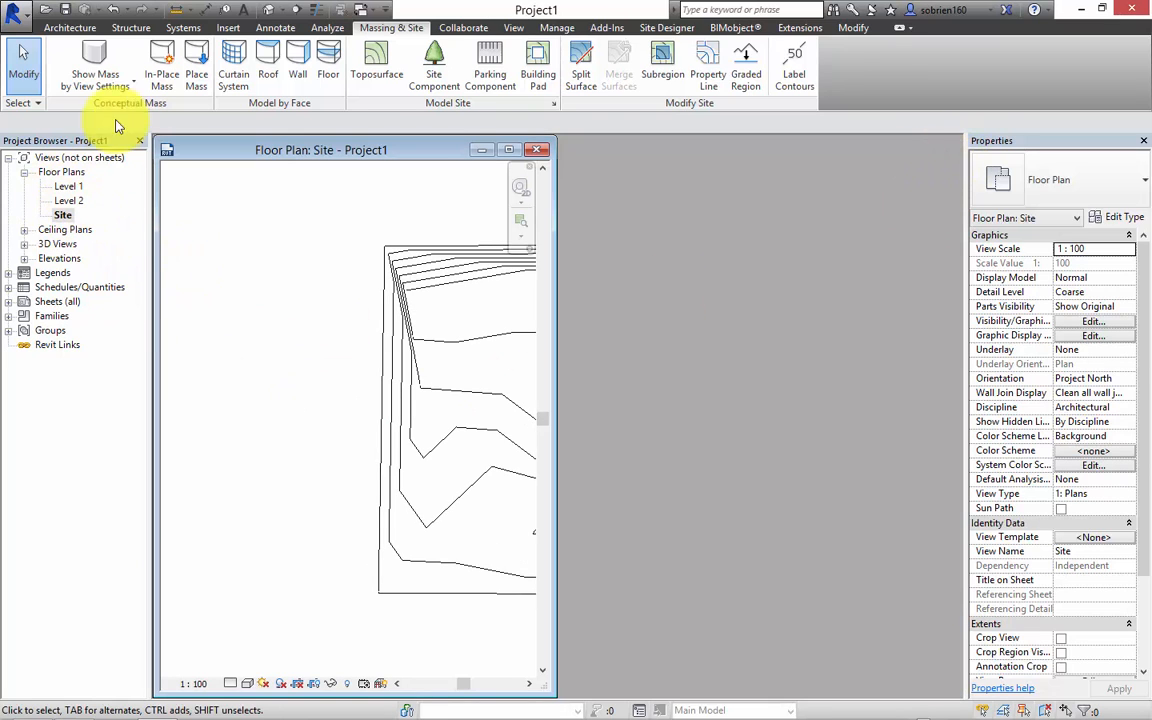
click(268, 12)
key(w)
key(t)
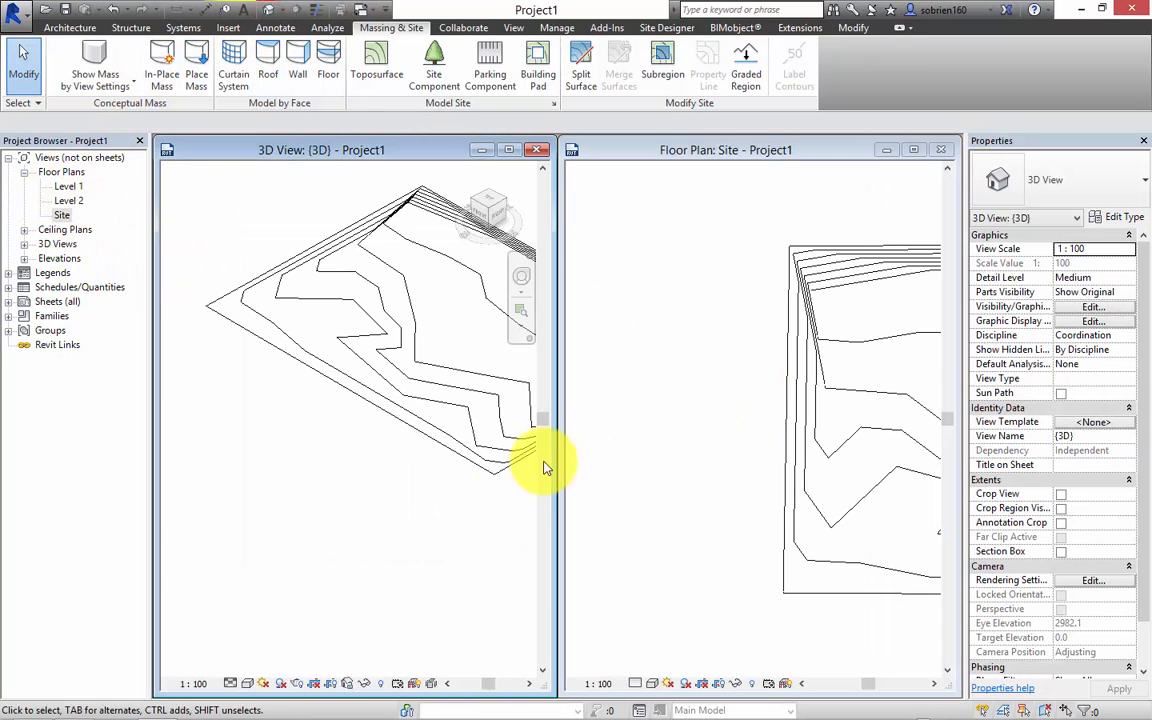
Orbit the 3D view to see the terrain at an angle and fit the whole surface in both tiled views
scroll(356, 570, down, 1)
middle_drag(453, 540, 455, 514)
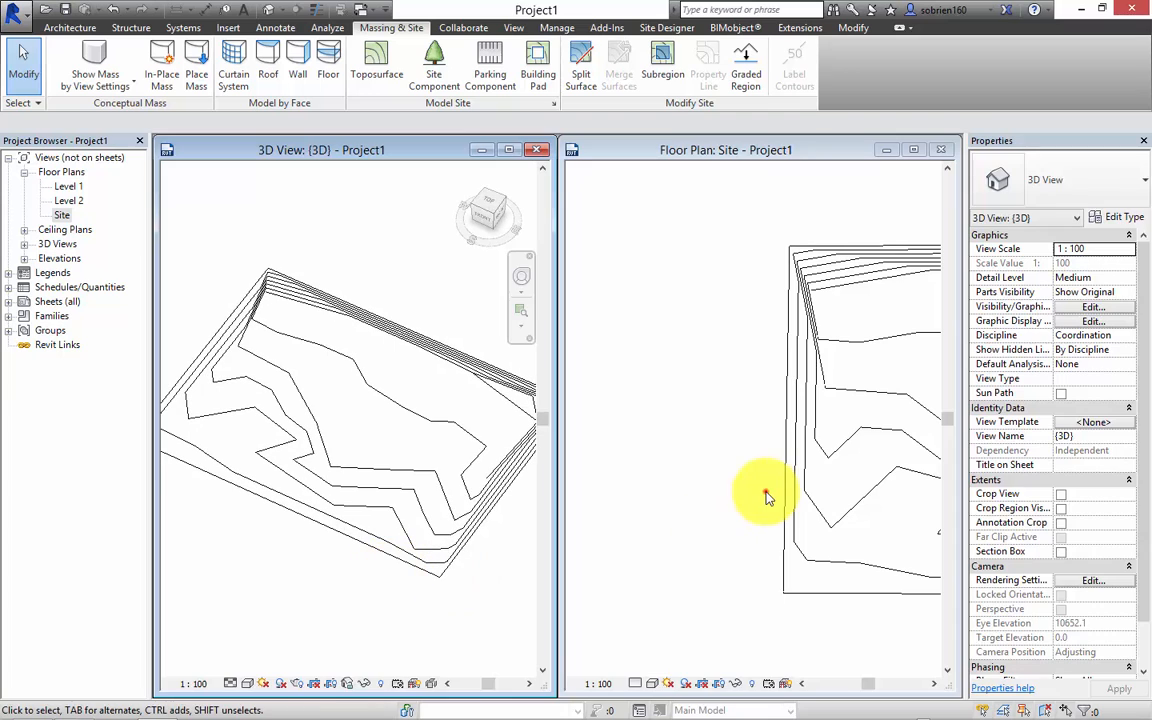
click(749, 492)
key(z)
key(a)
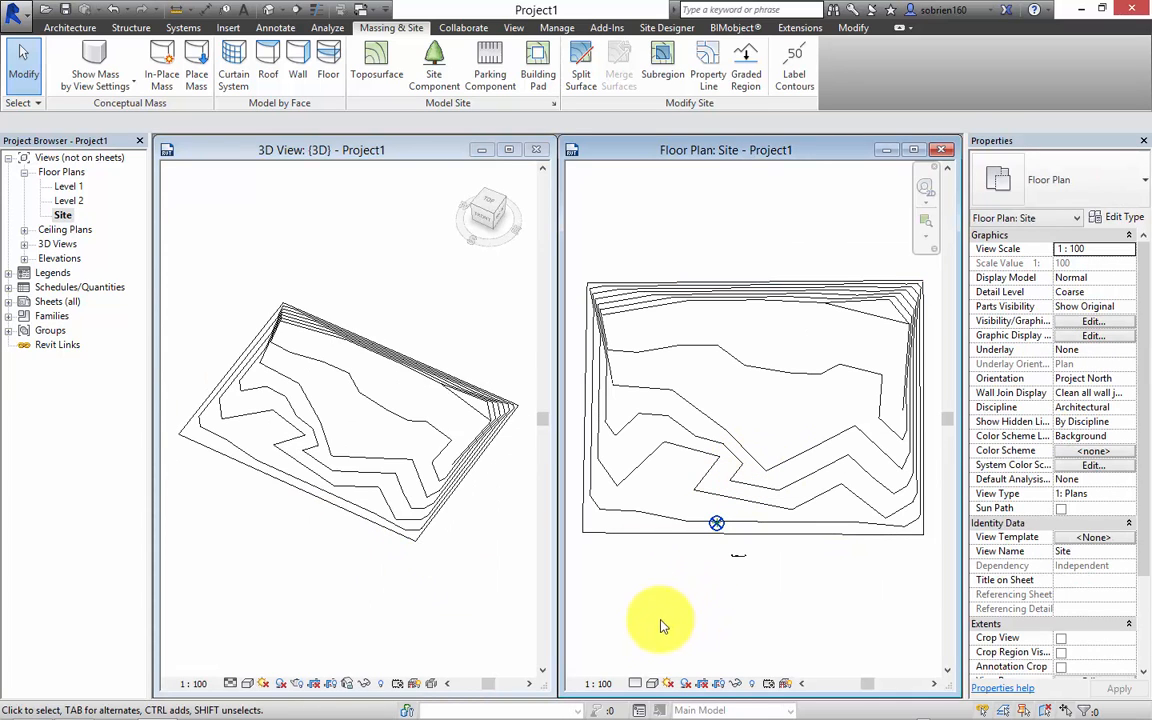
Set the toposurface's Phase Created to Existing, then check the assigned phase and deselect the surface
click(363, 595)
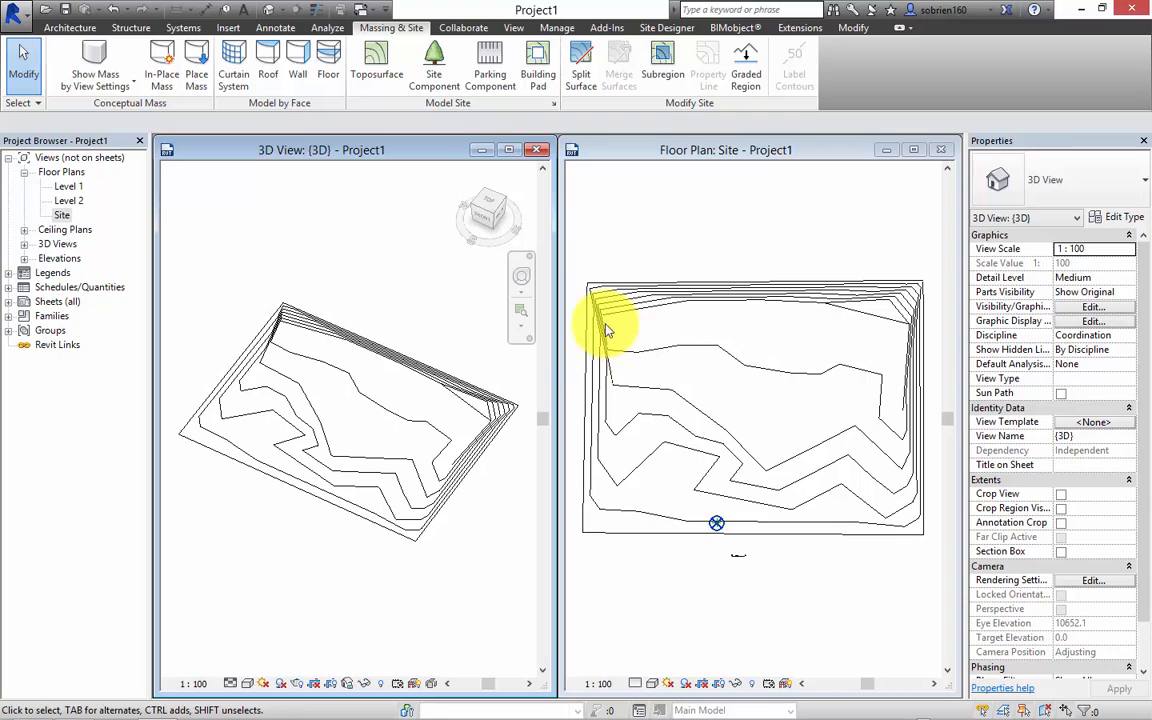
scroll(1140, 287, down, 1)
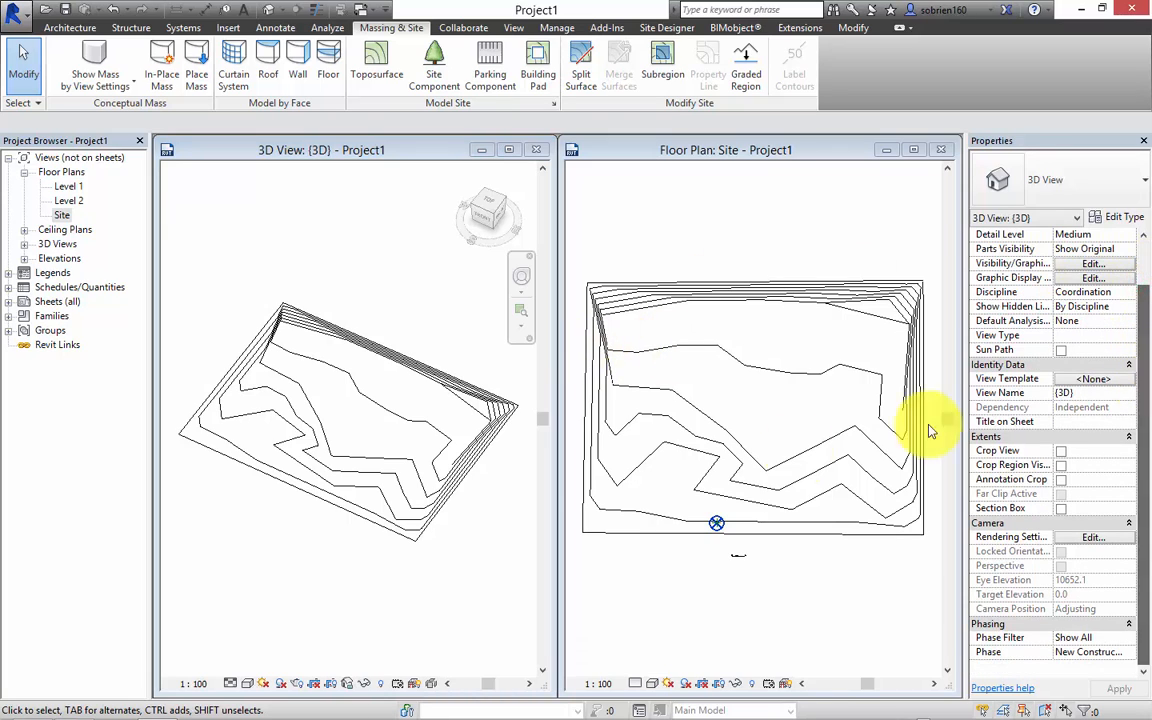
click(447, 481)
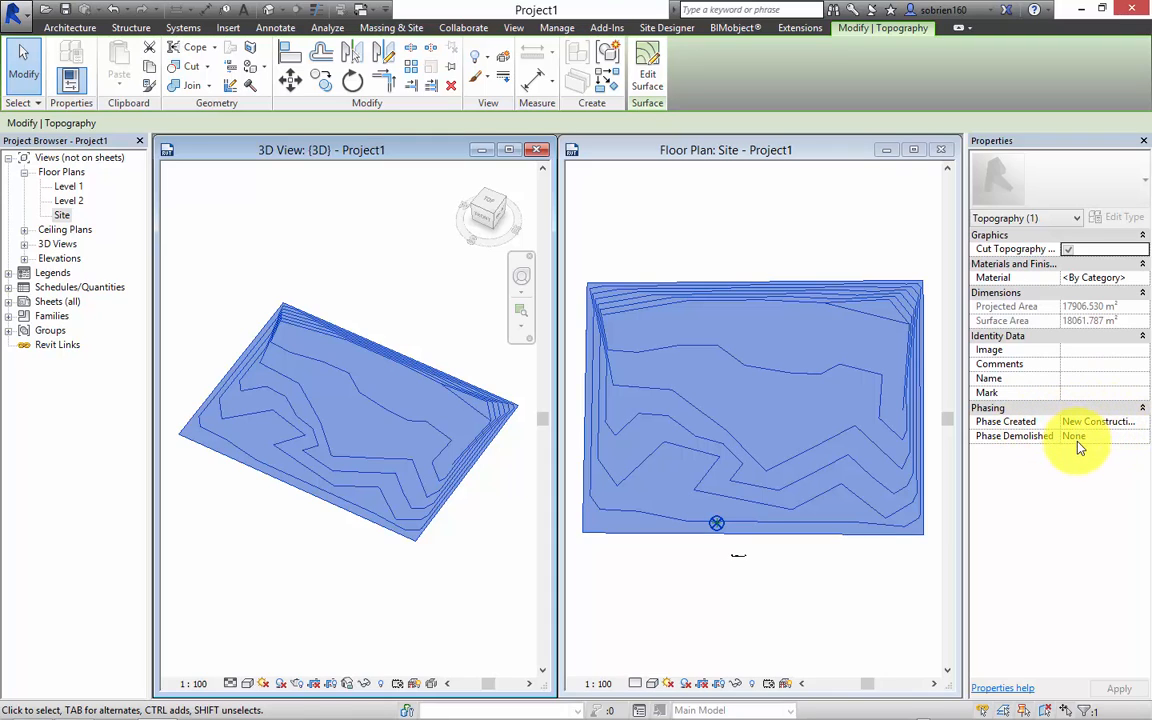
click(1143, 423)
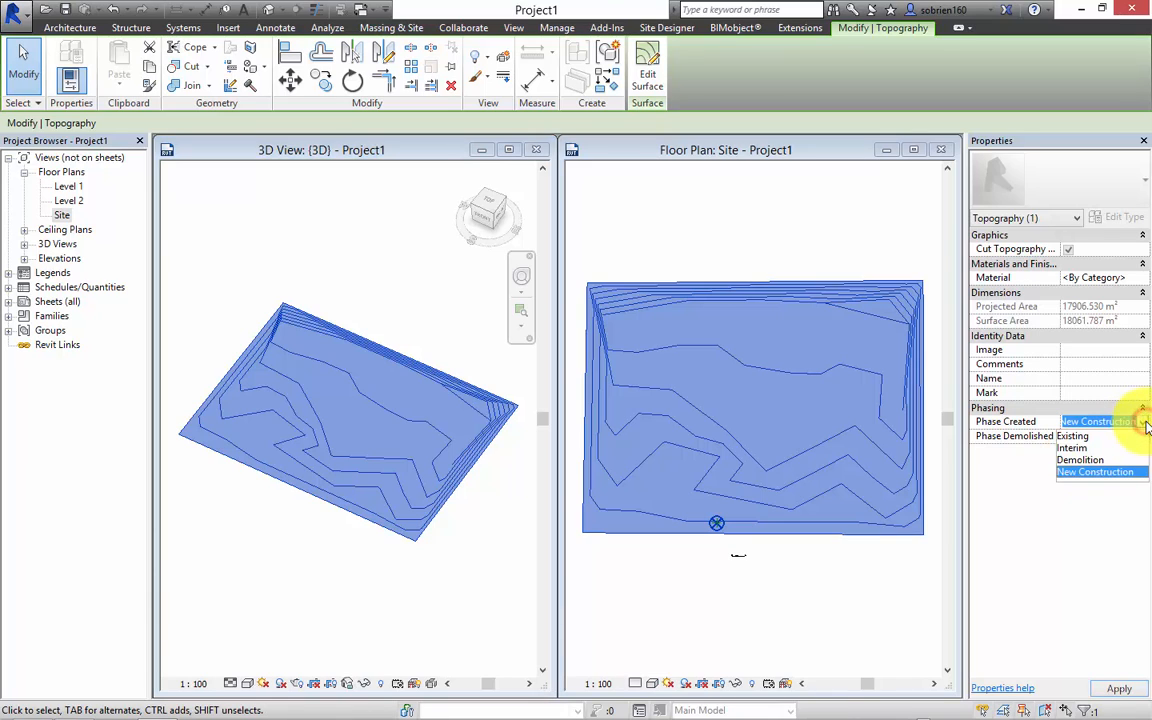
click(1080, 441)
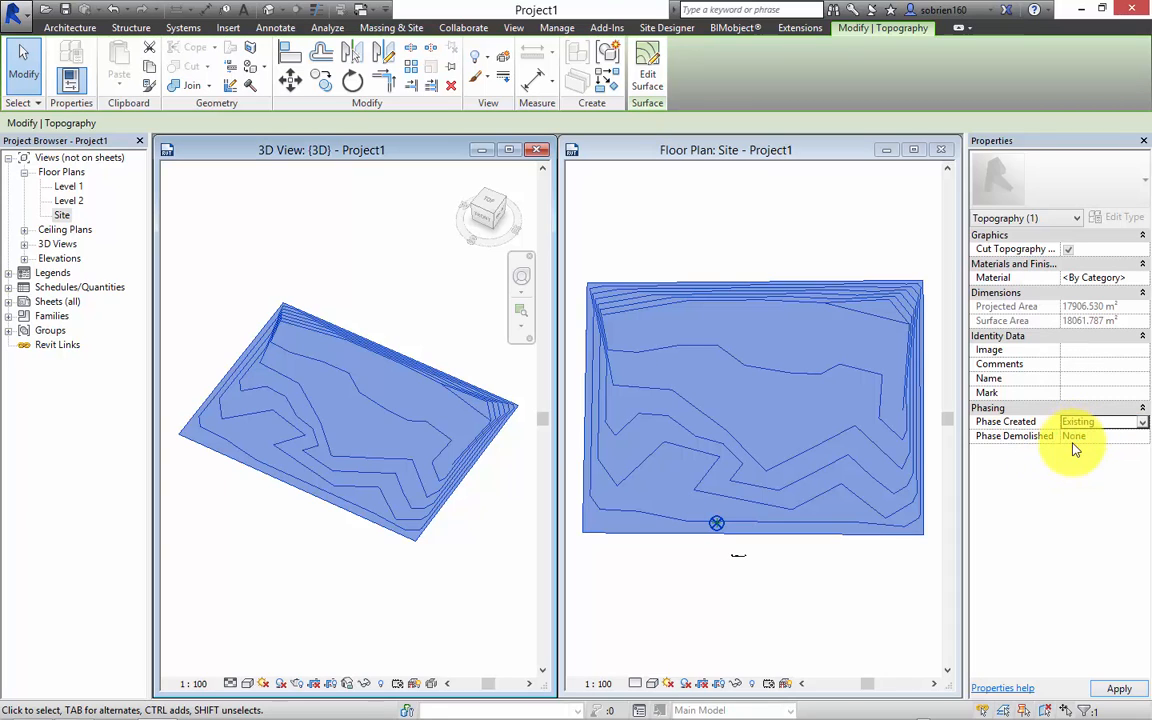
click(1075, 508)
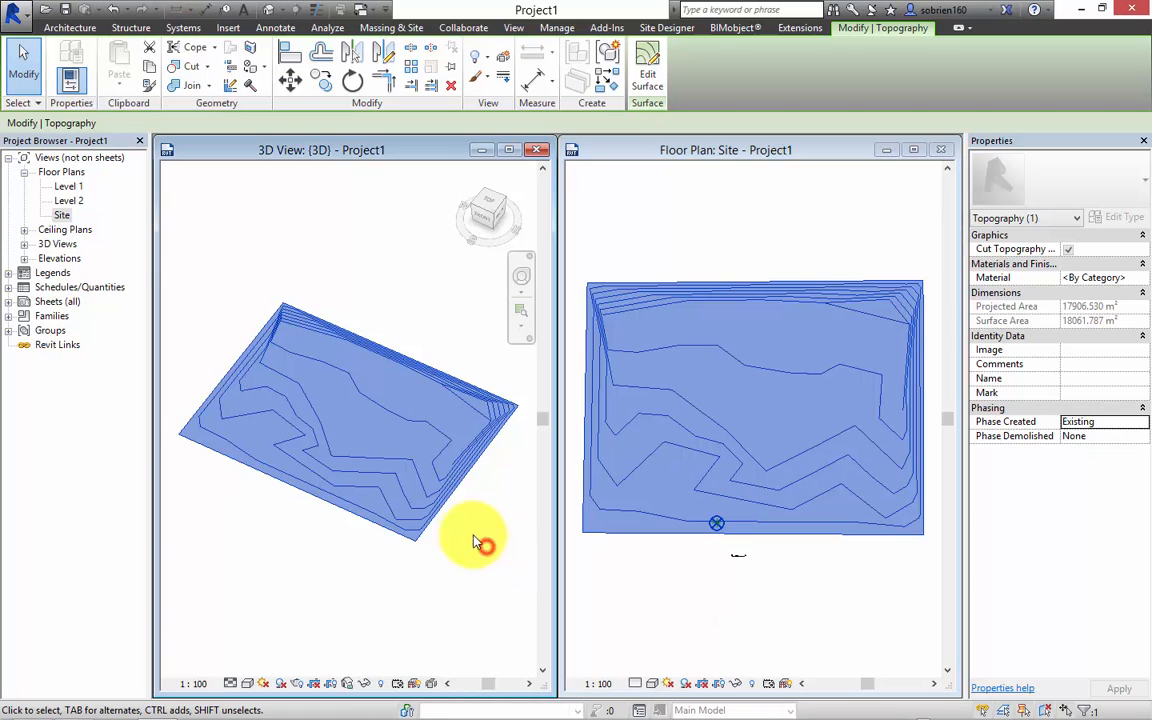
click(828, 597)
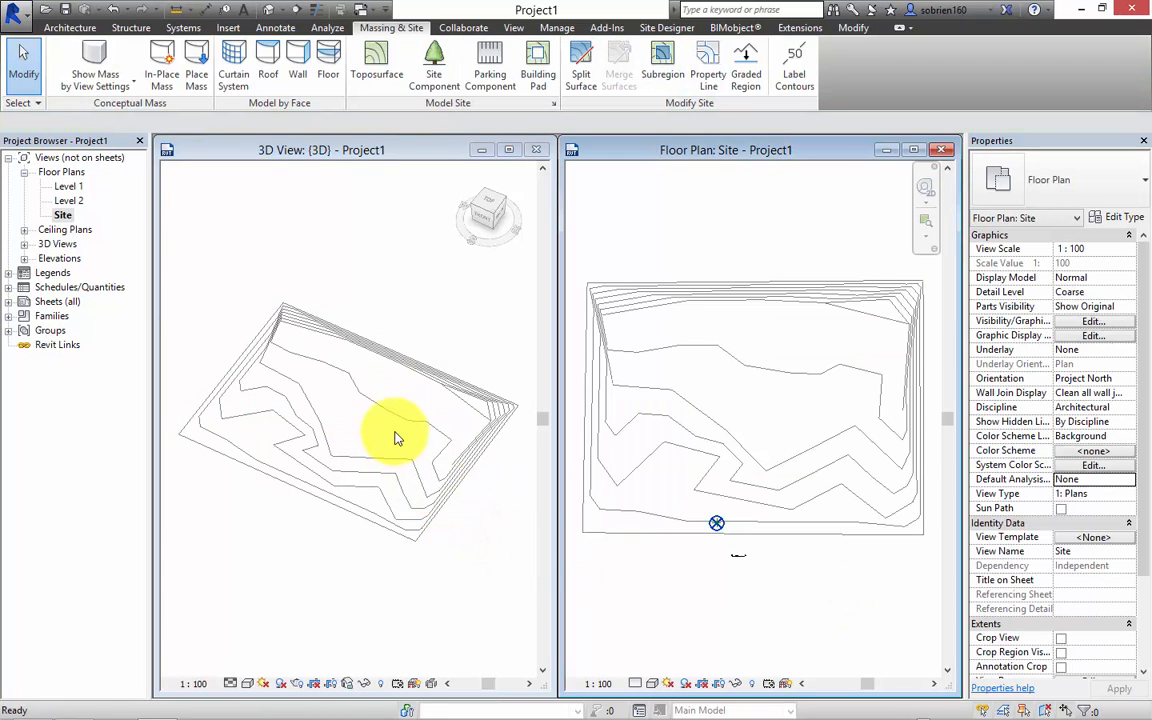
click(452, 486)
click(440, 523)
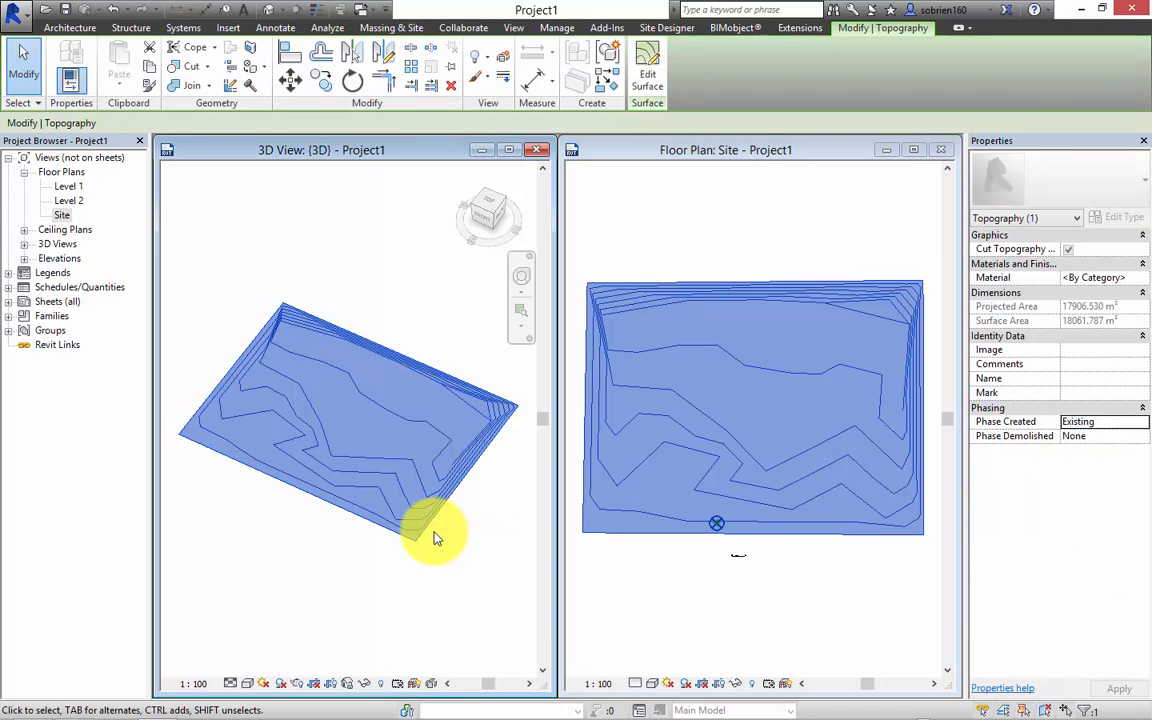
key(Escape)
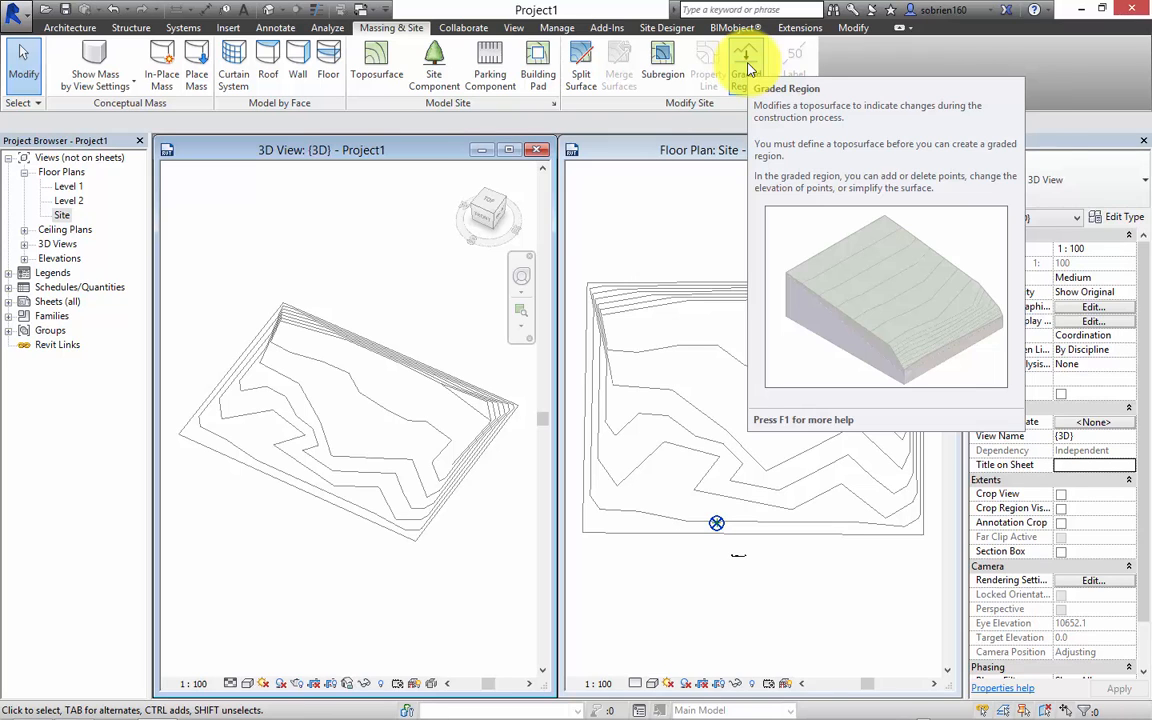
Start a graded region on the existing toposurface, creating a new toposurface exactly like the existing one
click(743, 58)
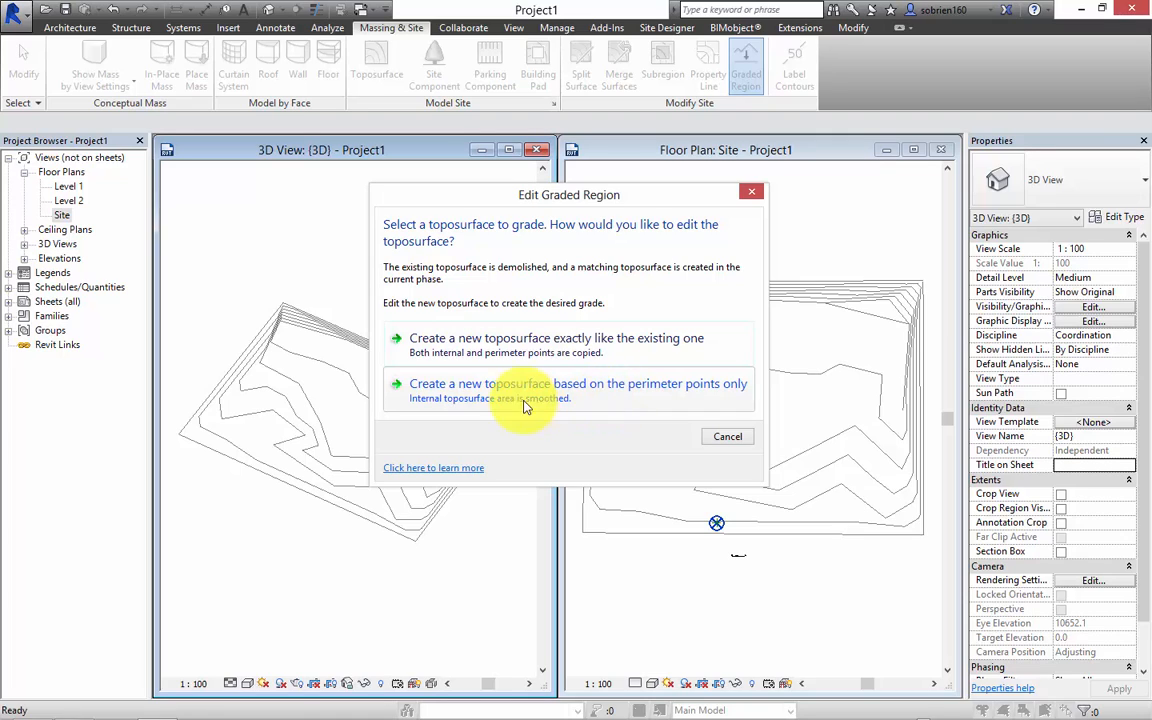
click(508, 342)
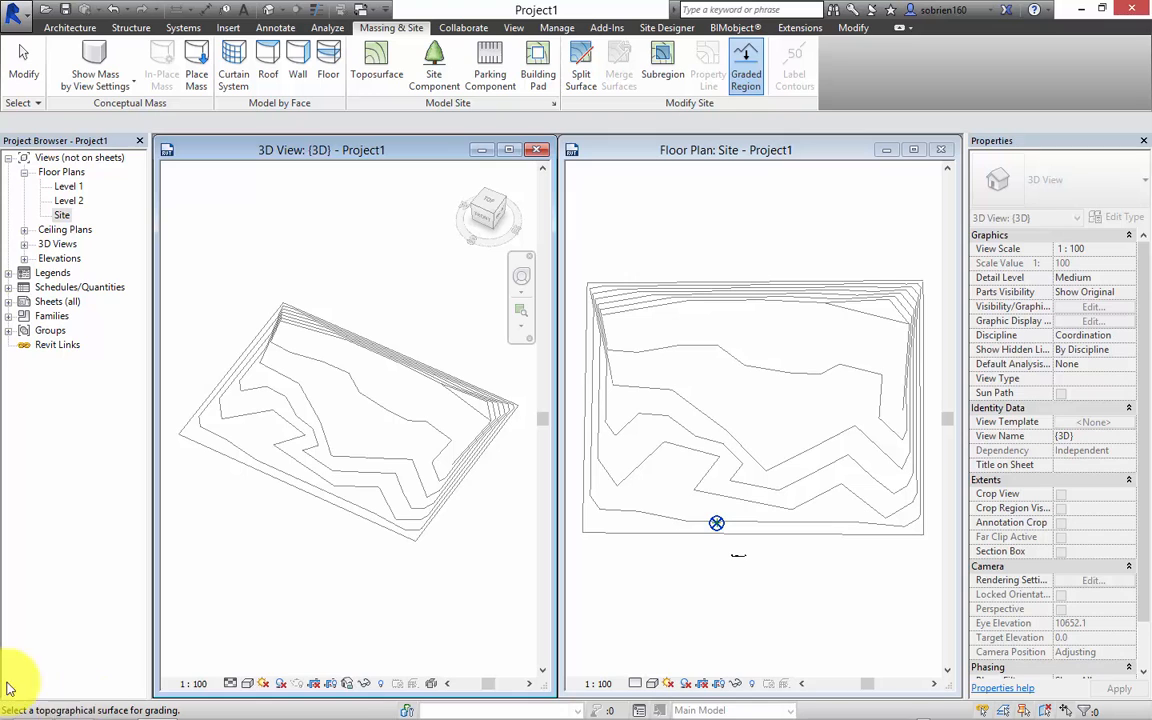
click(428, 530)
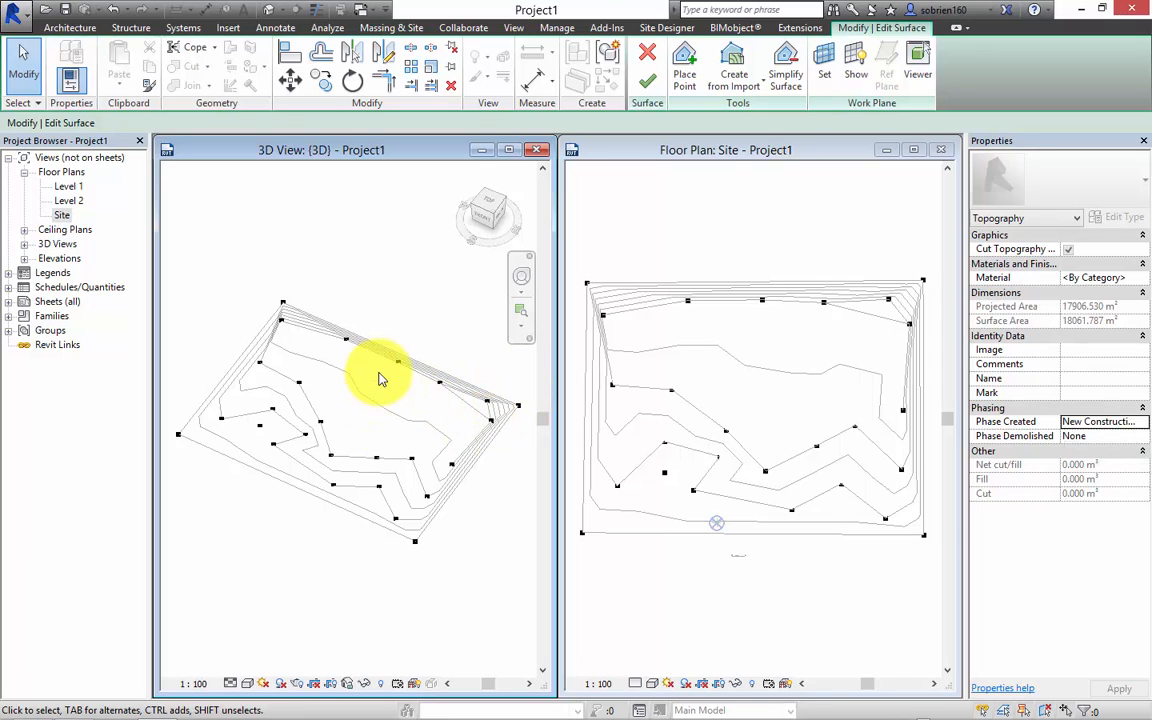
Set the elevation of the middle interior point along the terrain's back edge to 2500
scroll(380, 378, up, 1)
scroll(380, 378, up, 1)
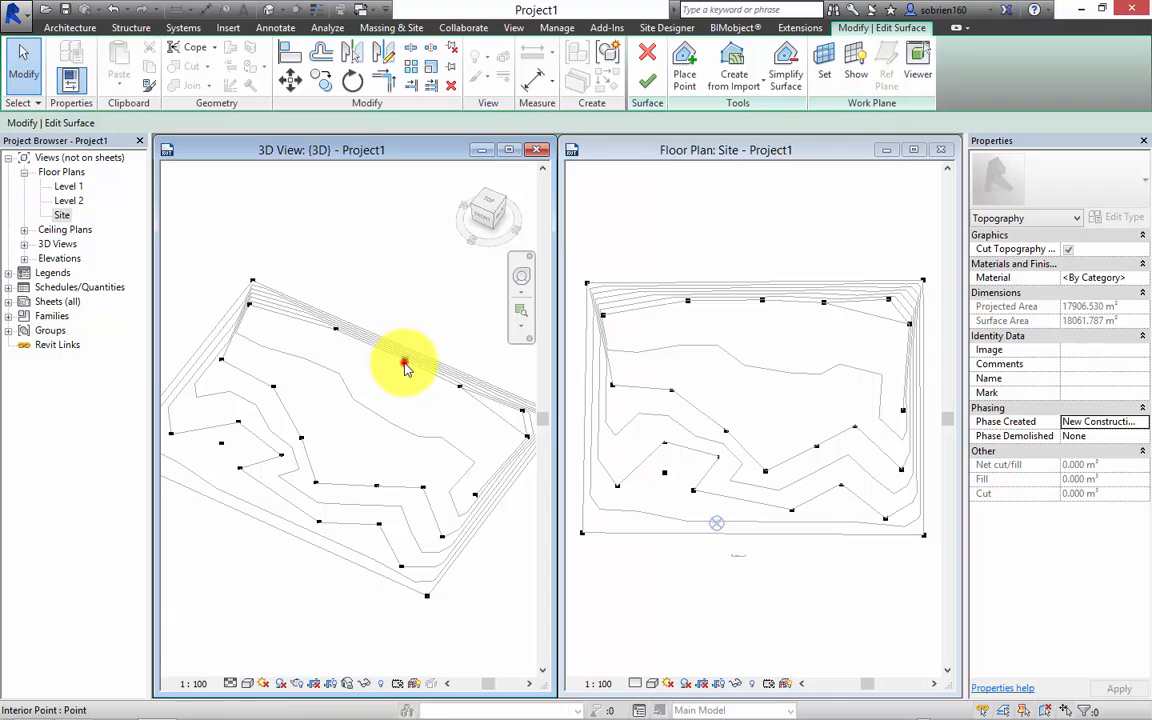
click(404, 360)
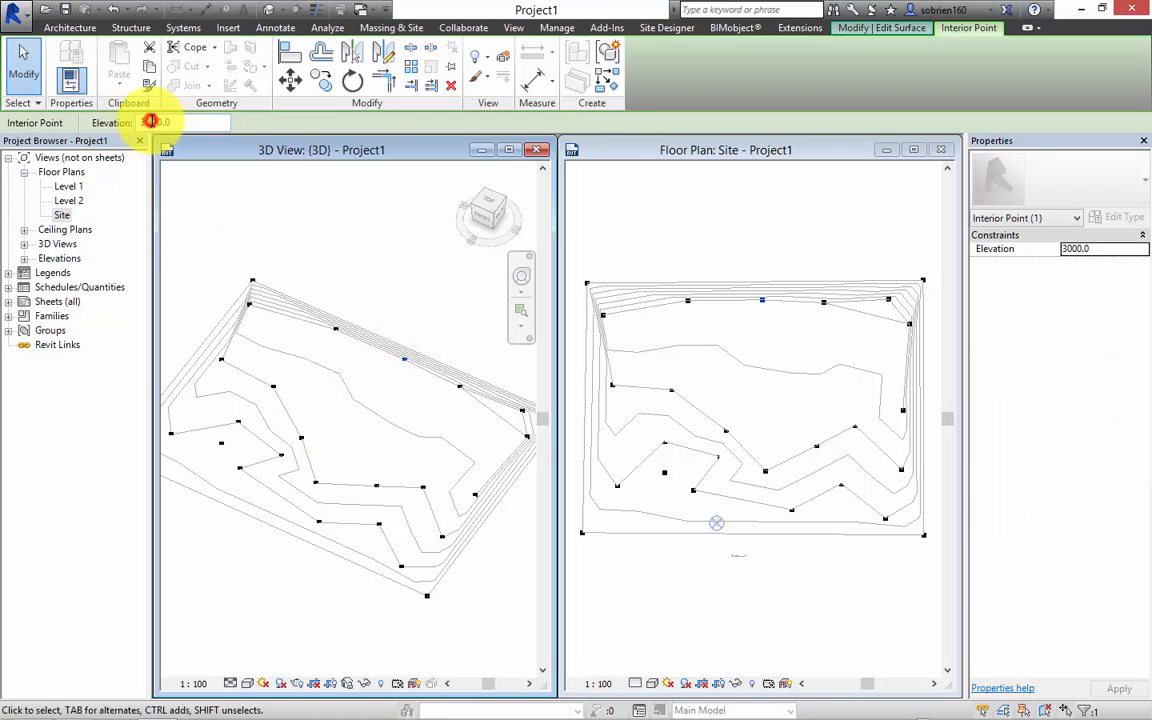
double_click(150, 121)
text(2500)
key(Return)
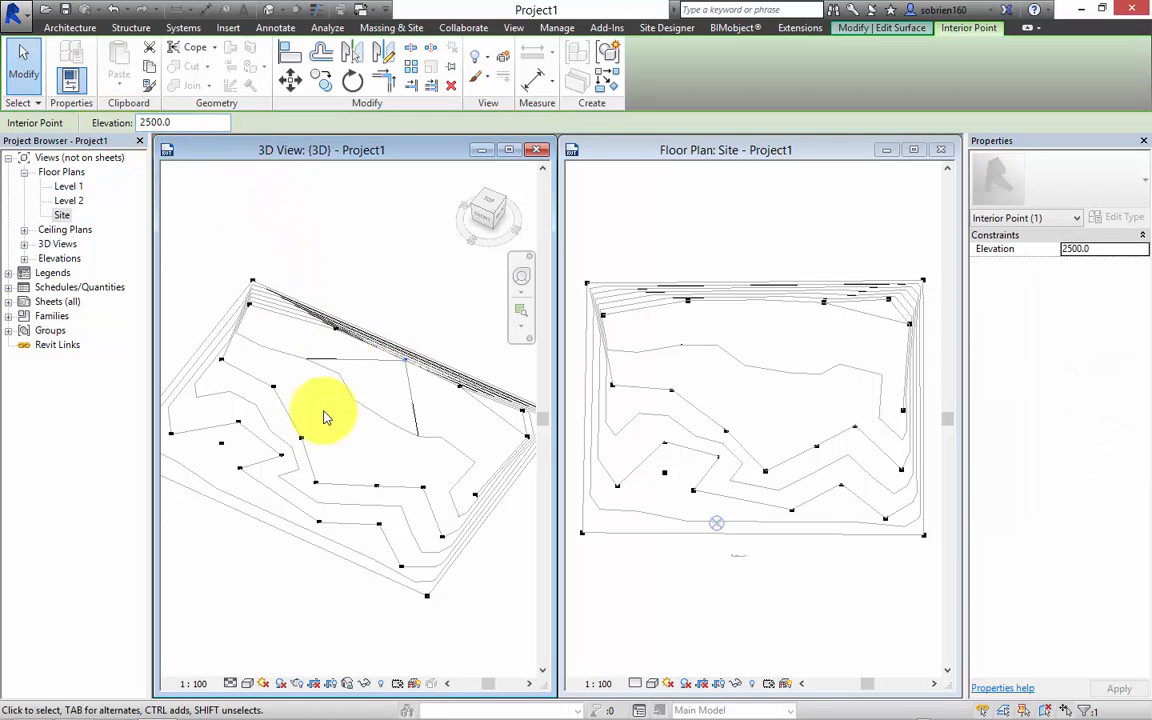
Set the elevation of the central interior point on the middle contour to 300
click(300, 437)
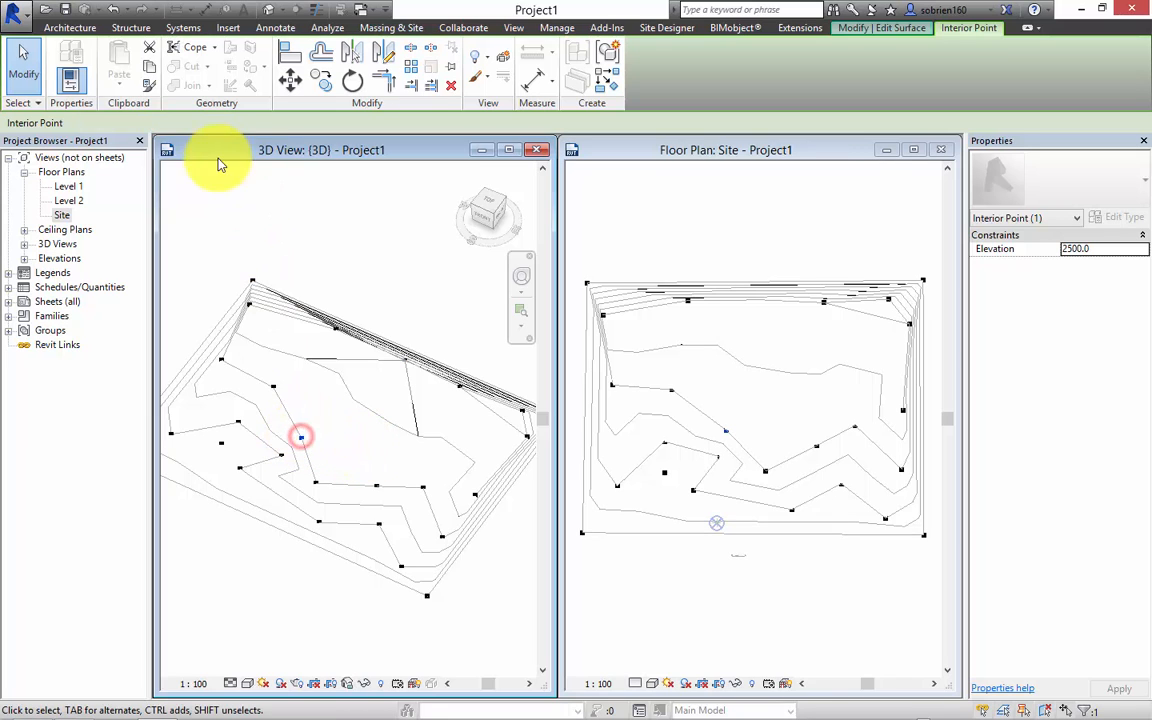
double_click(150, 121)
text(300)
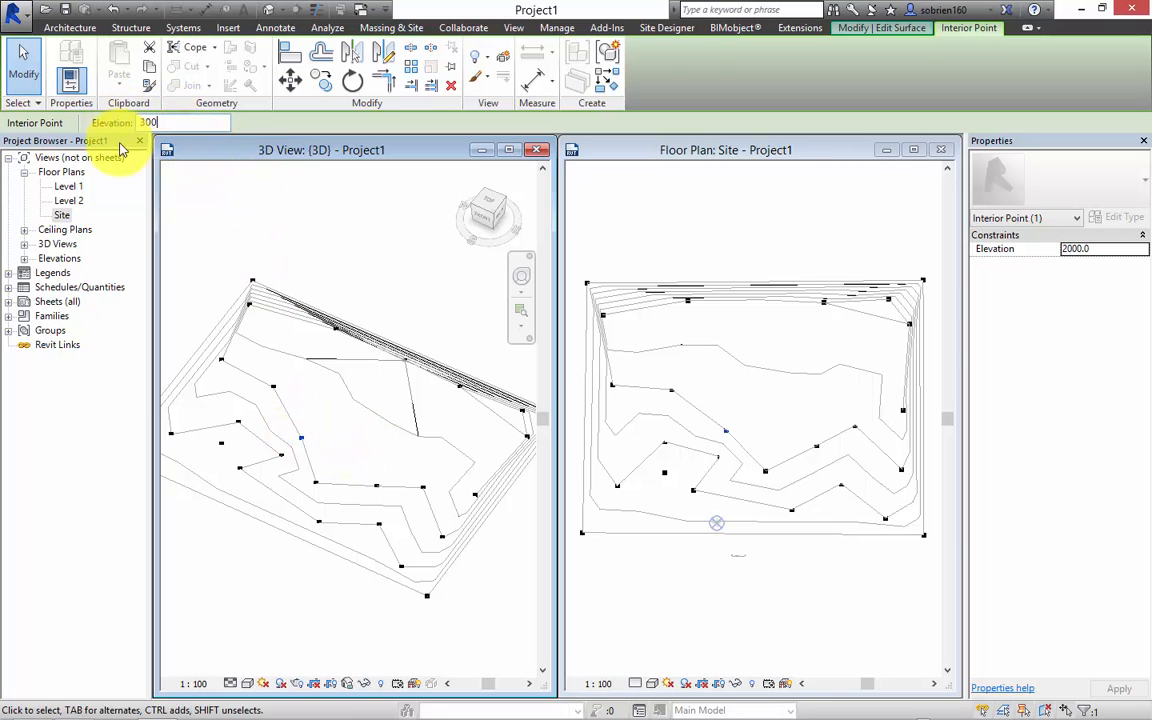
click(302, 232)
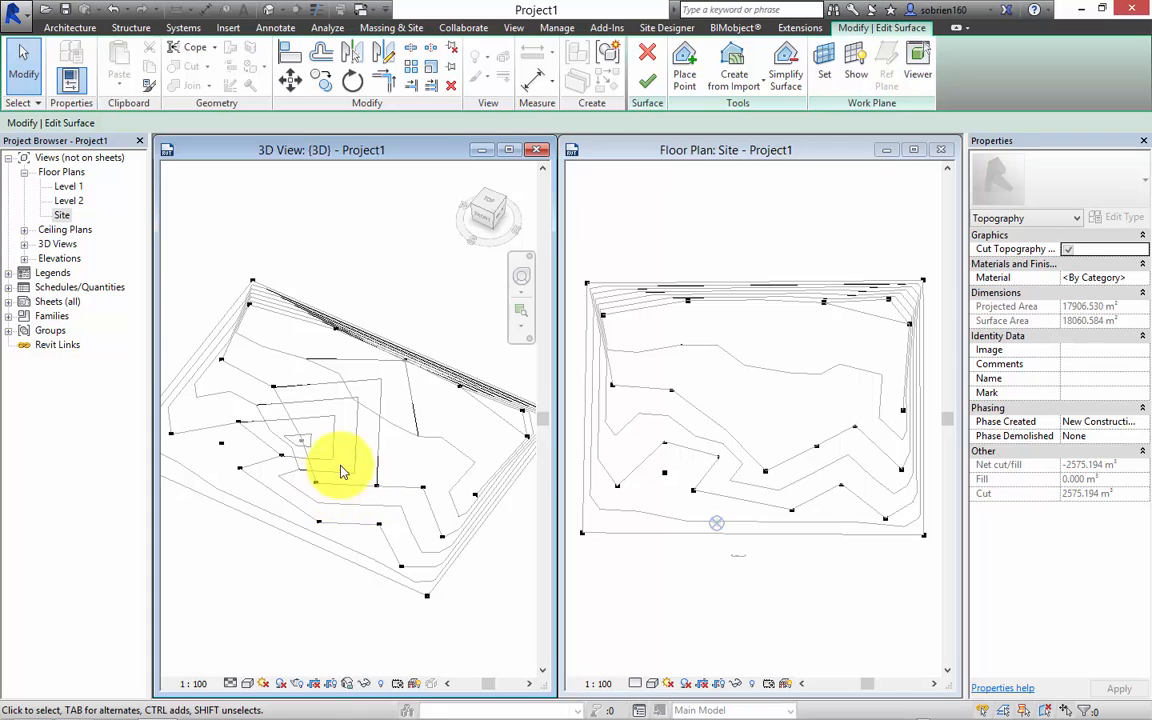
Change the central interior point's elevation to 3000
scroll(345, 460, up, 3)
click(310, 440)
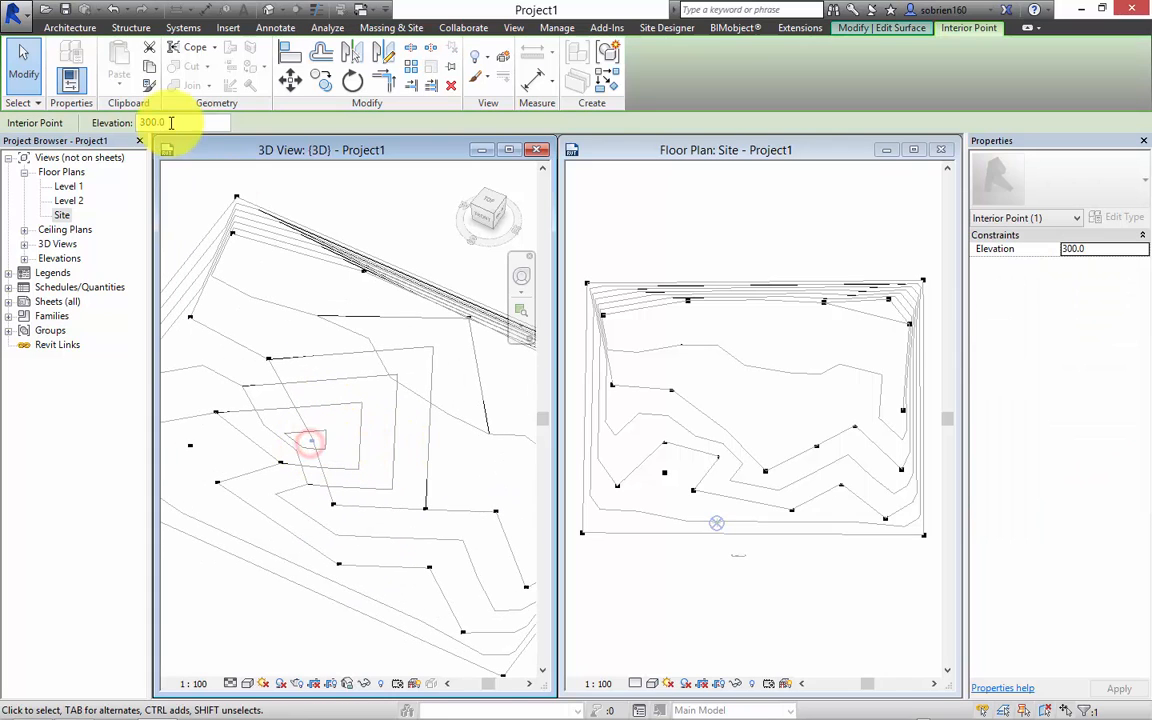
drag(168, 123, 157, 124)
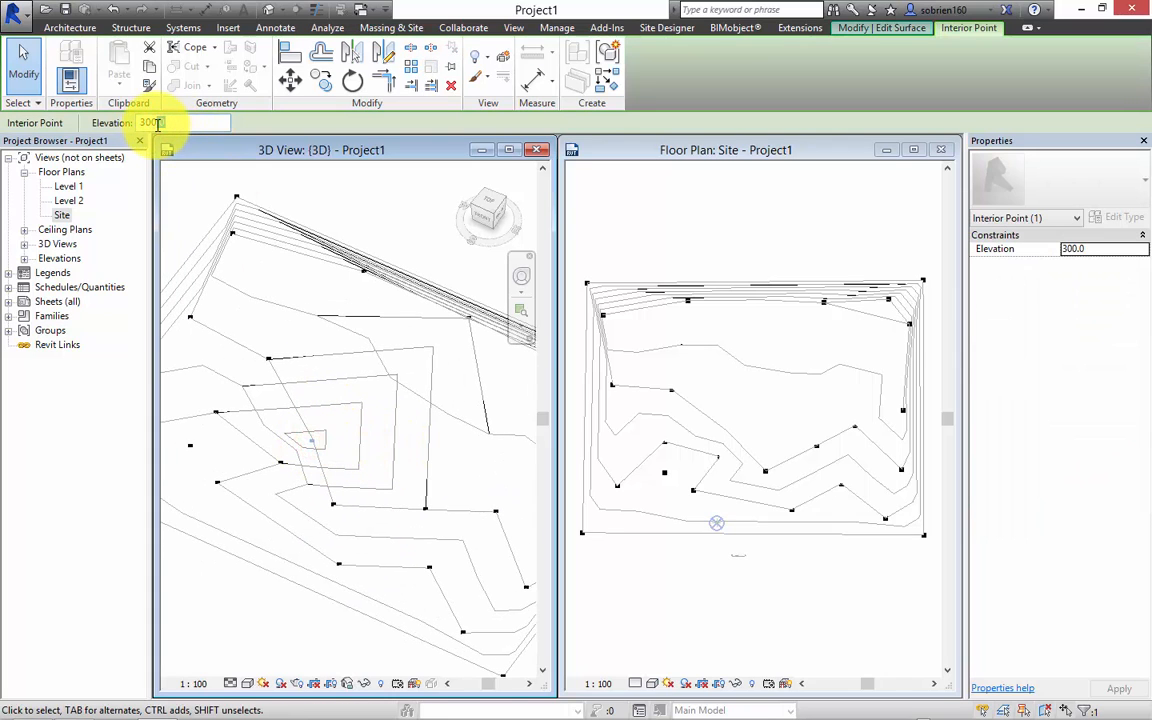
text(0)
key(Return)
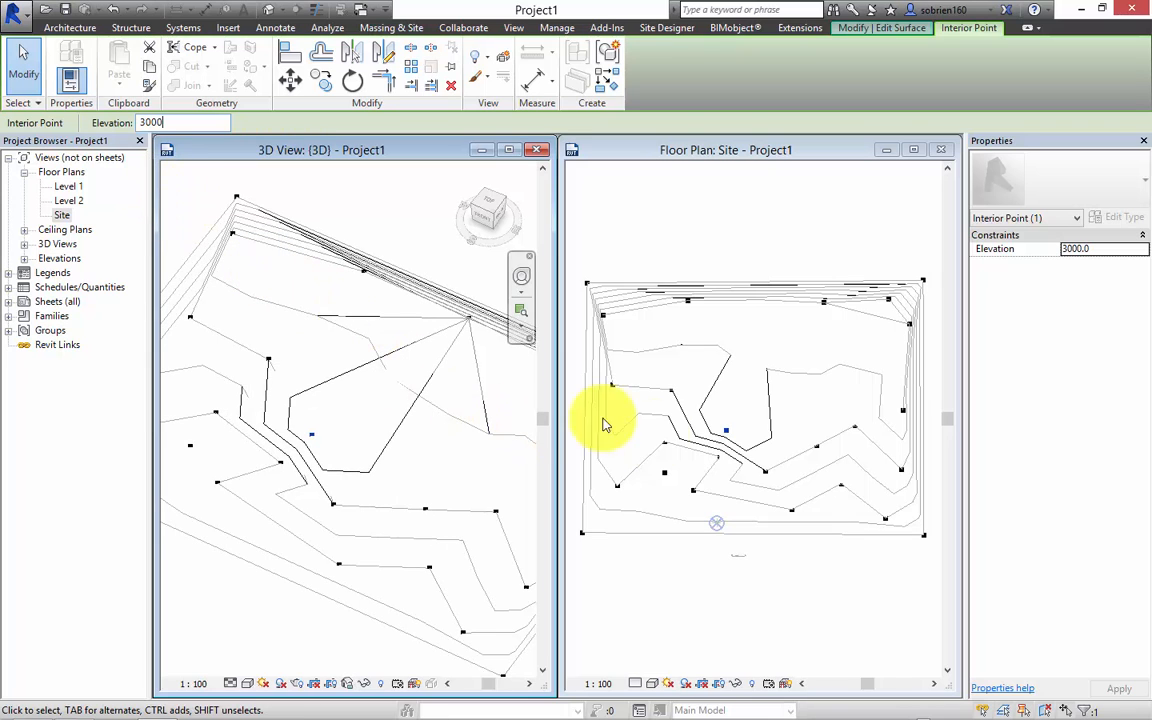
Deselect the edited point and finish editing the graded toposurface
middle_drag(428, 443, 427, 406)
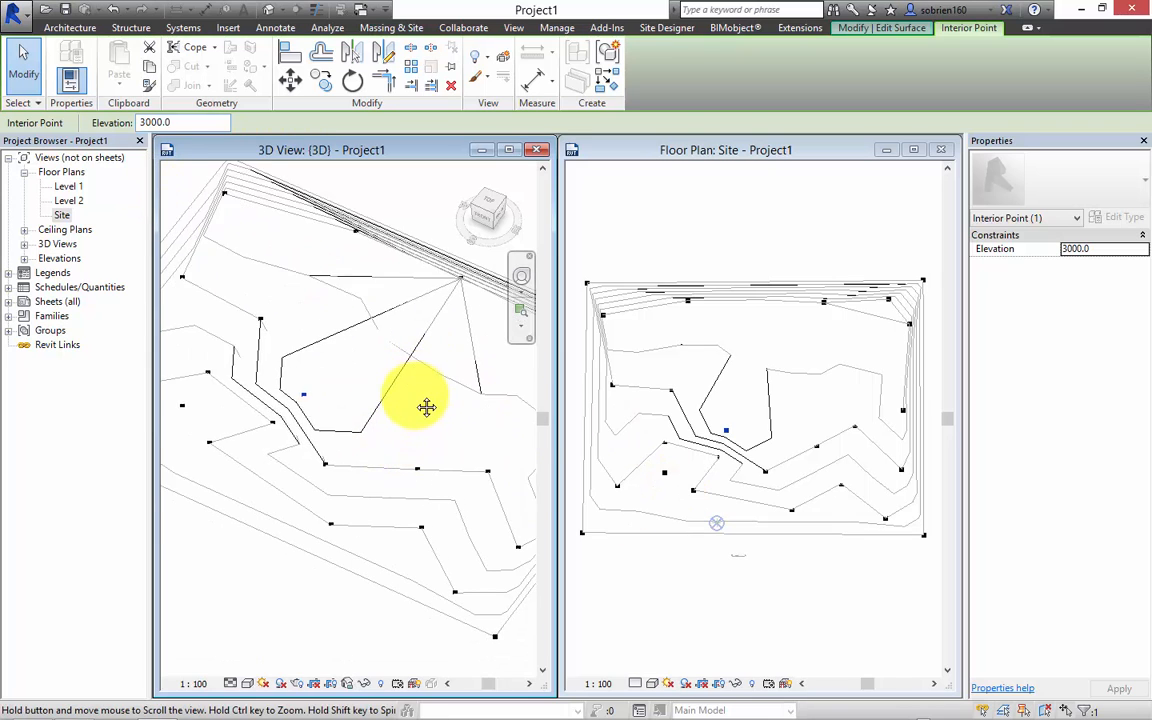
scroll(424, 402, down, 1)
click(453, 269)
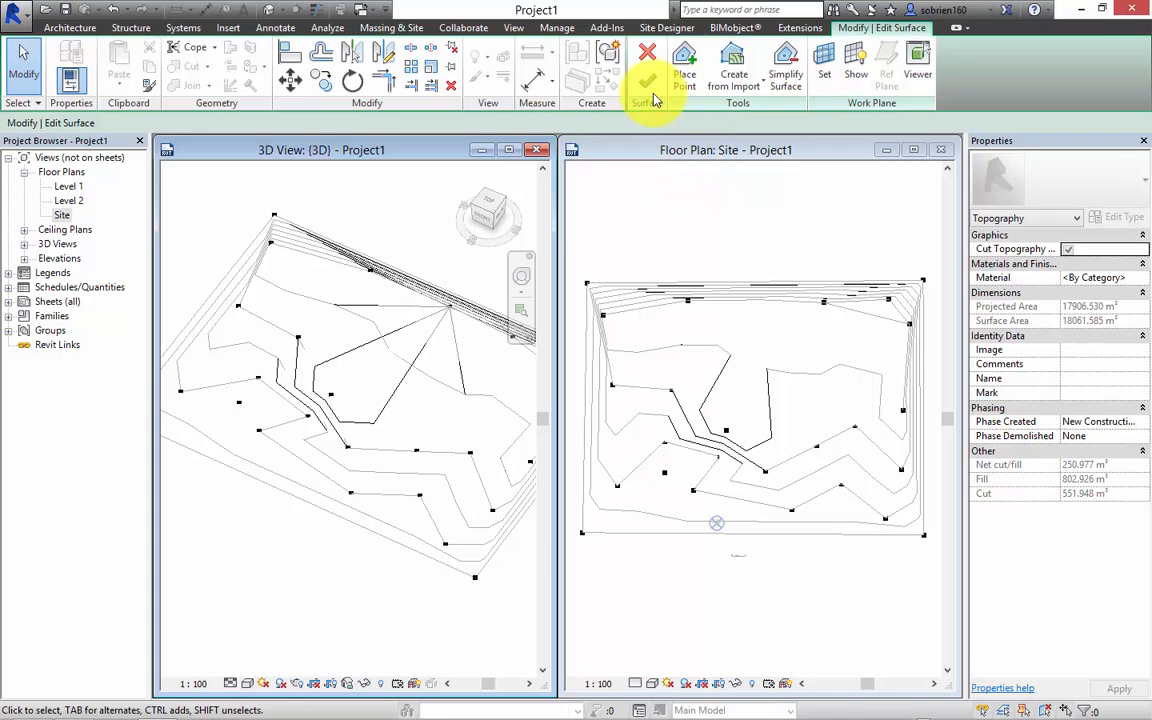
click(612, 58)
click(697, 614)
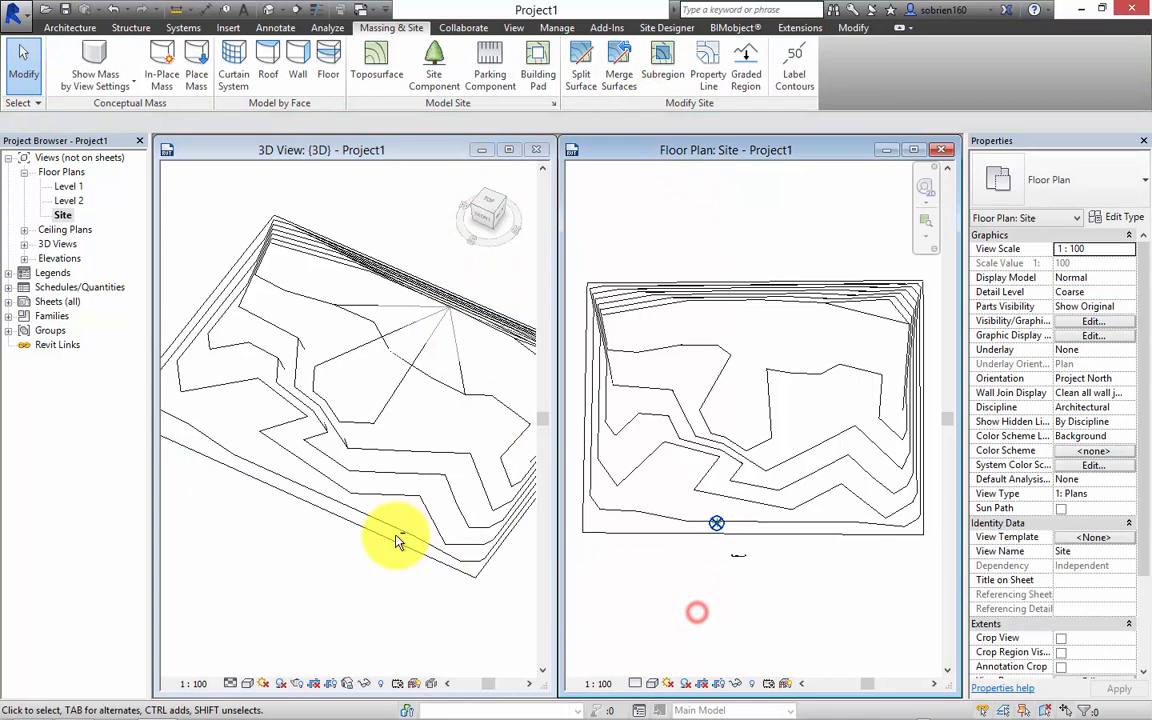
Maximize the 3D view and orbit it to inspect the graded terrain from a lower angle
click(396, 536)
scroll(390, 510, down, 1)
shift+middle_drag(386, 581, 581, 136)
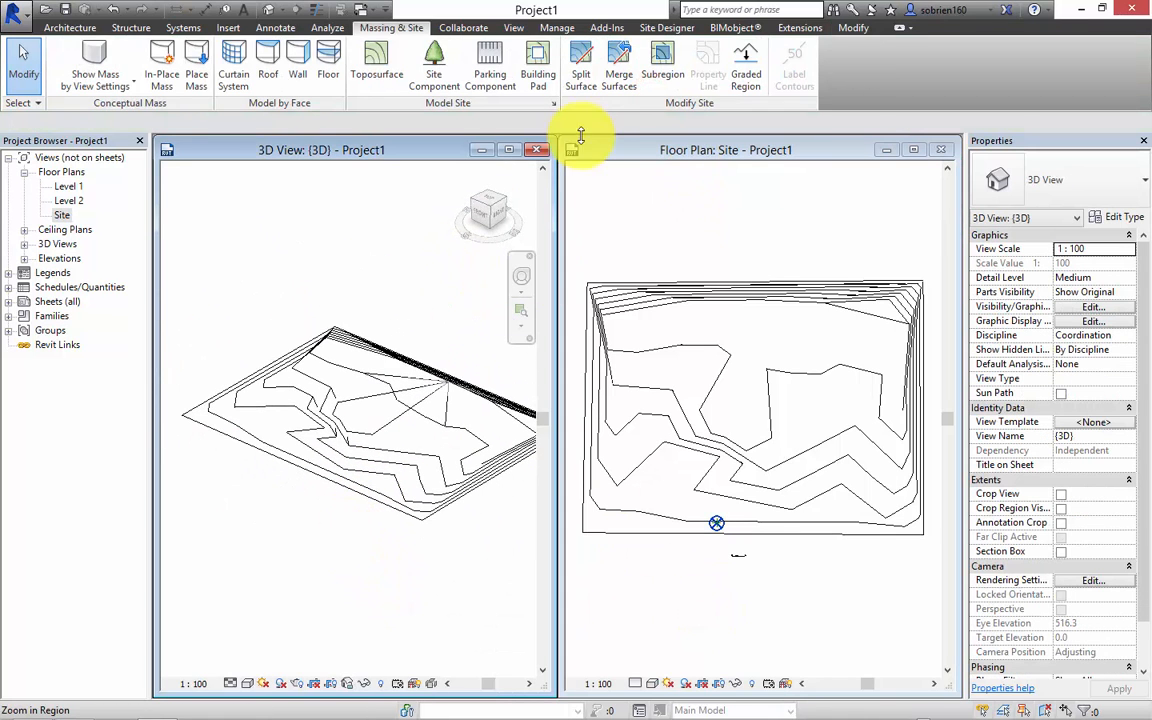
click(509, 150)
middle_drag(475, 390, 604, 414)
scroll(504, 472, up, 1)
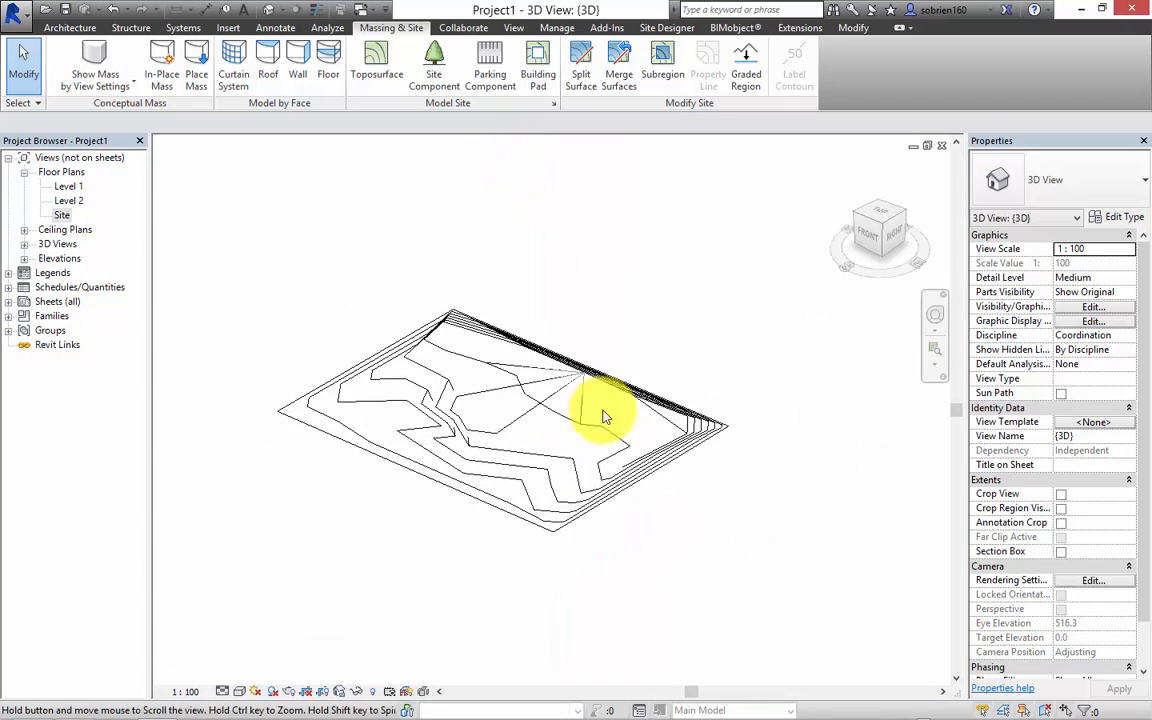
scroll(609, 402, up, 5)
middle_drag(630, 458, 704, 423)
scroll(700, 420, down, 1)
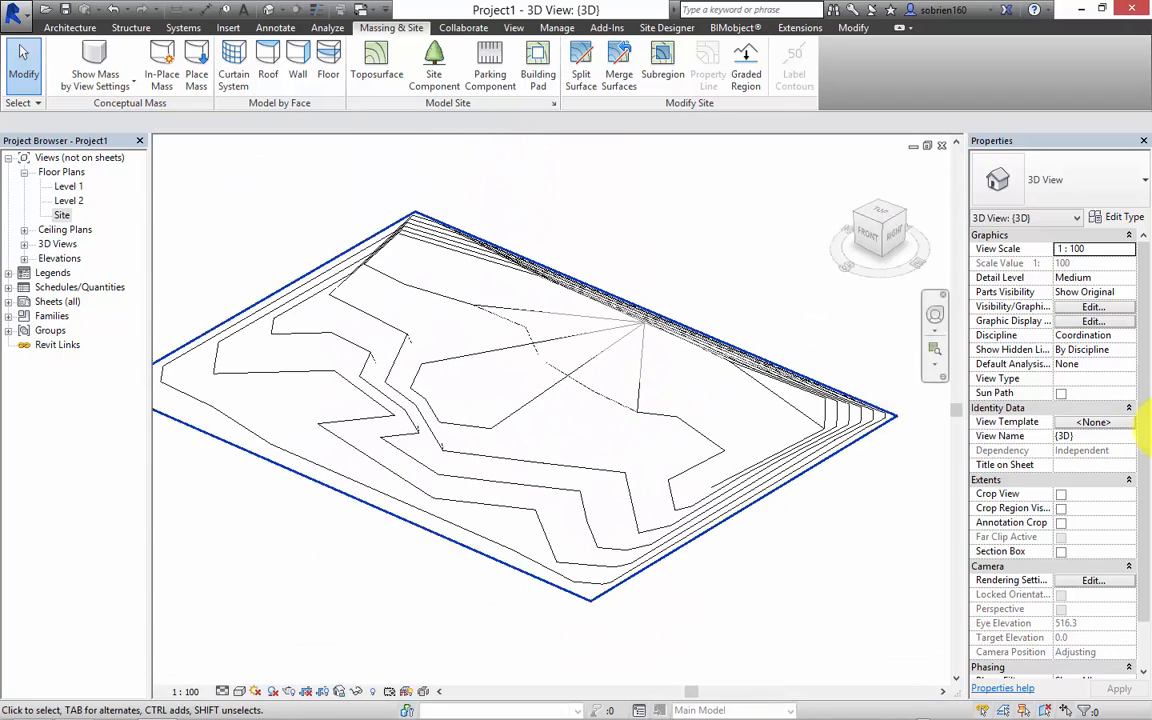
Set the 3D view's Phase Filter to Show Complete
drag(1143, 405, 1148, 490)
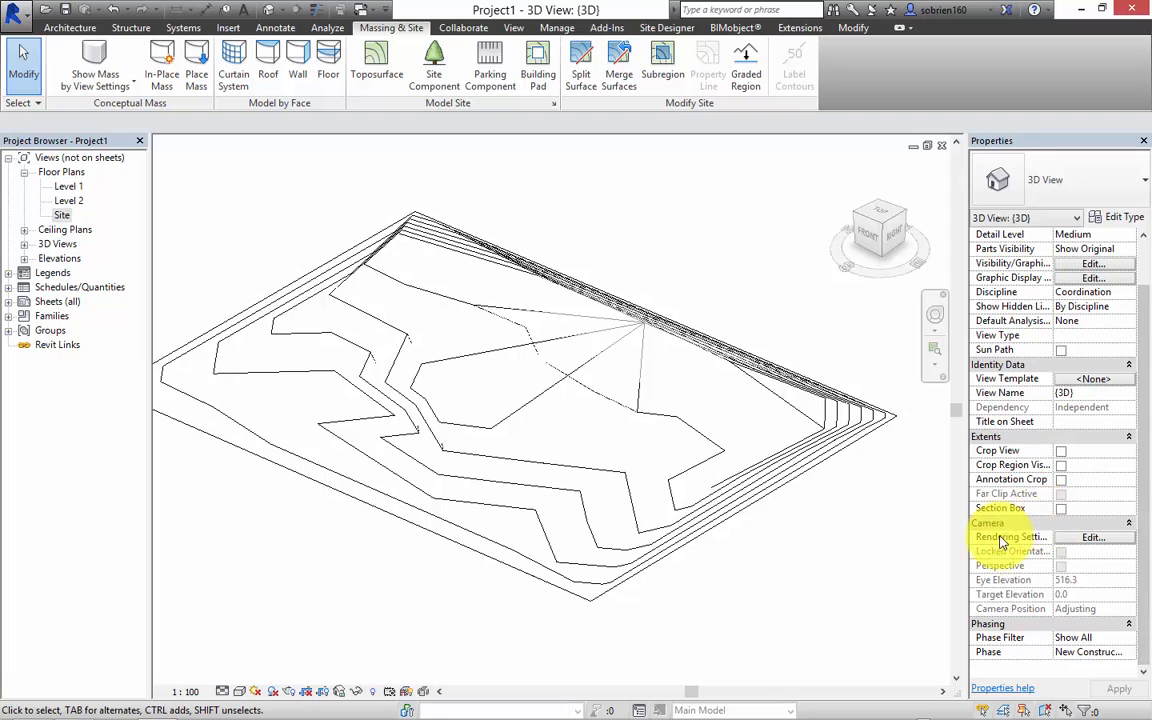
click(1127, 640)
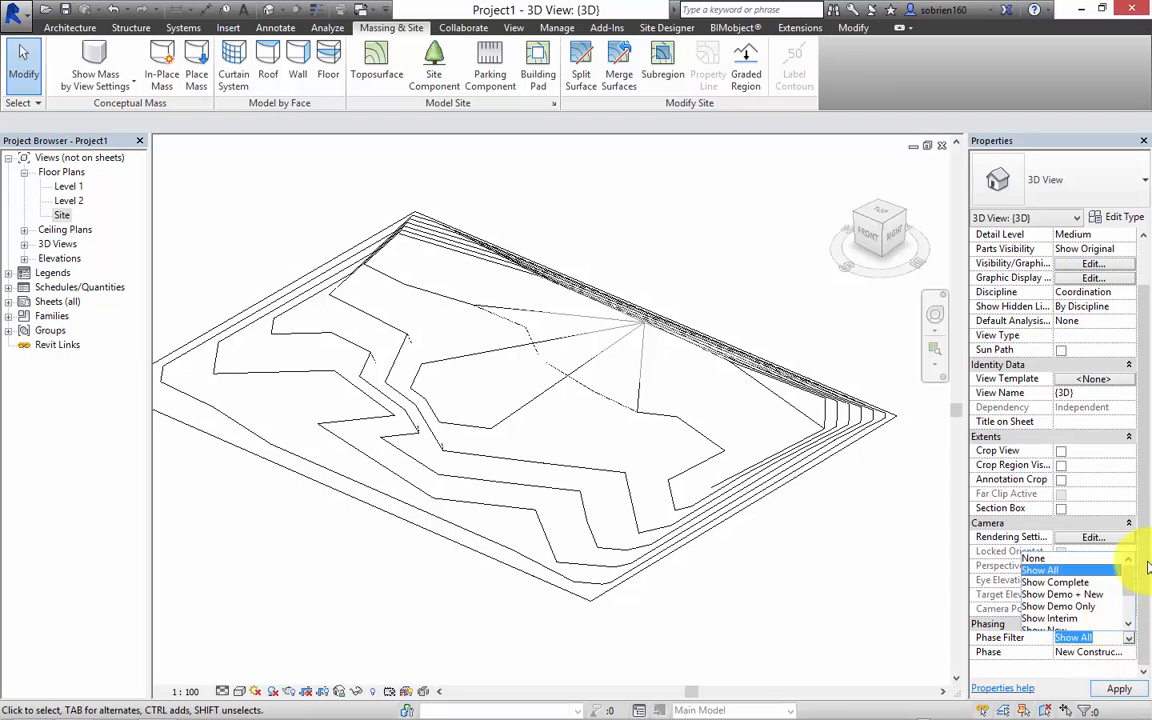
click(1068, 582)
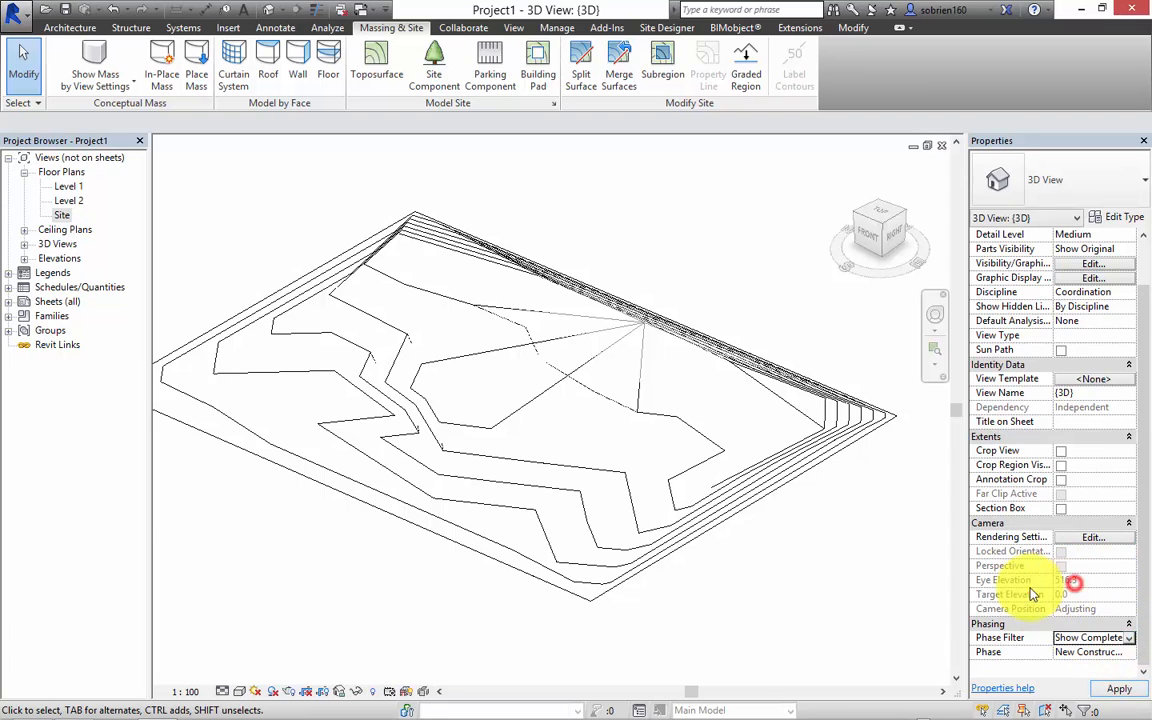
Switch the 3D view's Phase to Existing and back to New Construction to compare the original and graded terrain
click(1136, 655)
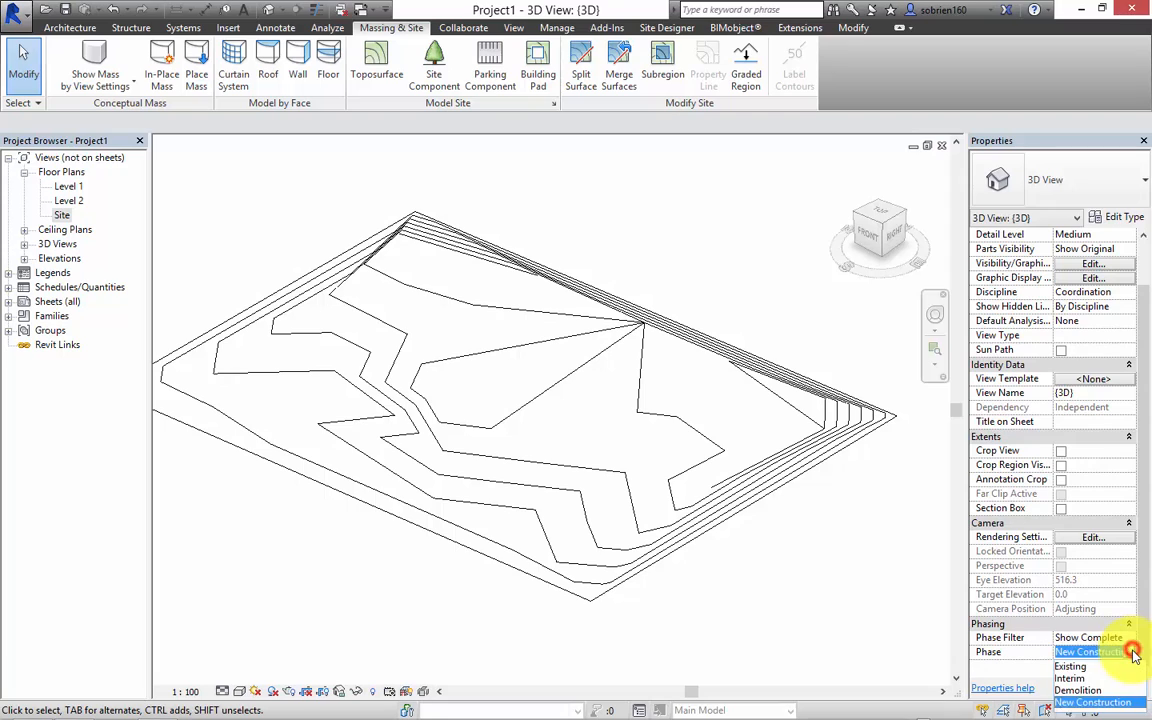
click(1077, 665)
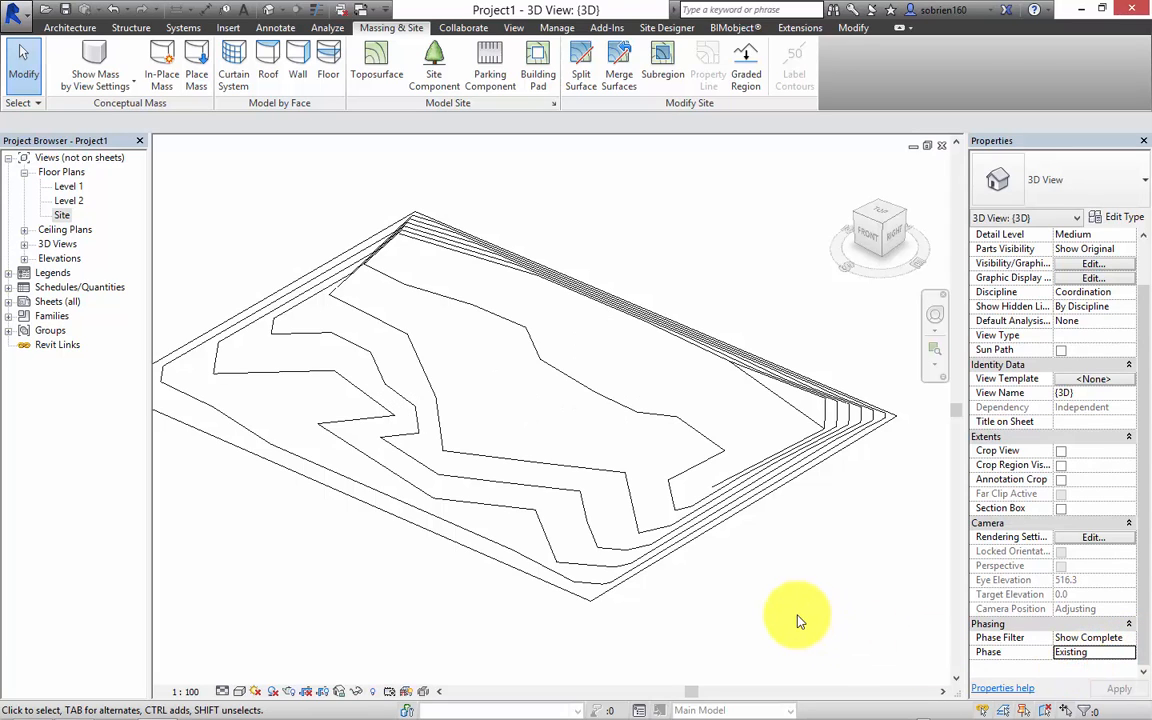
click(1129, 653)
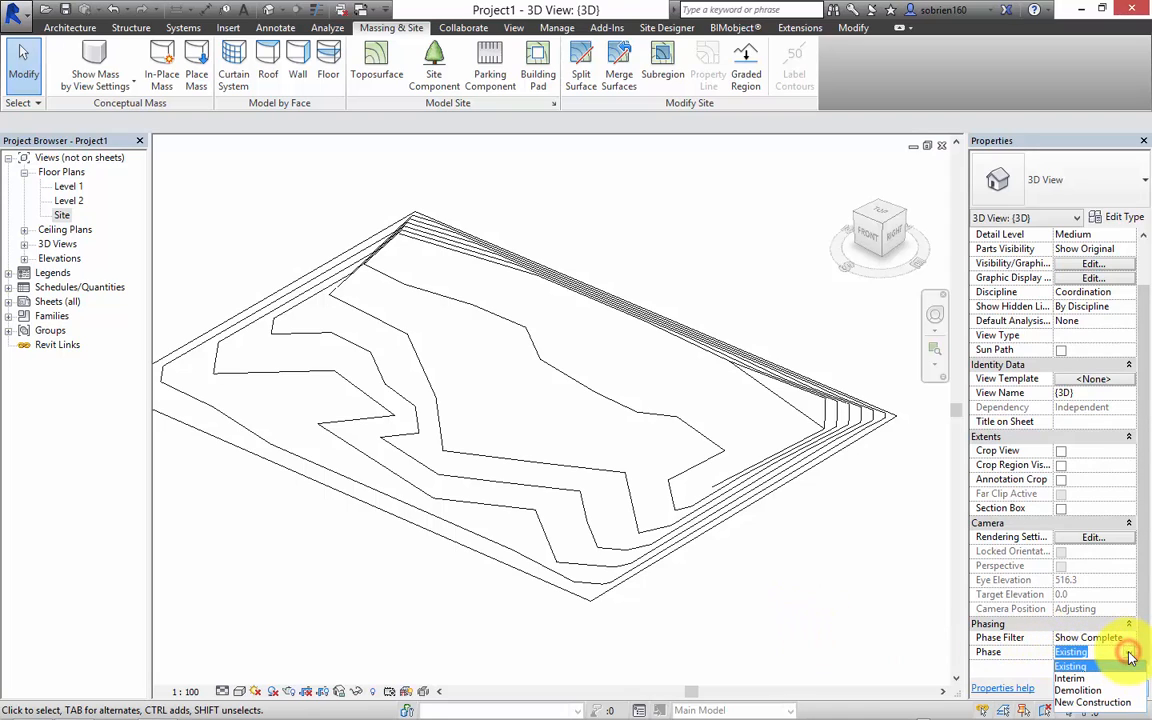
click(1073, 703)
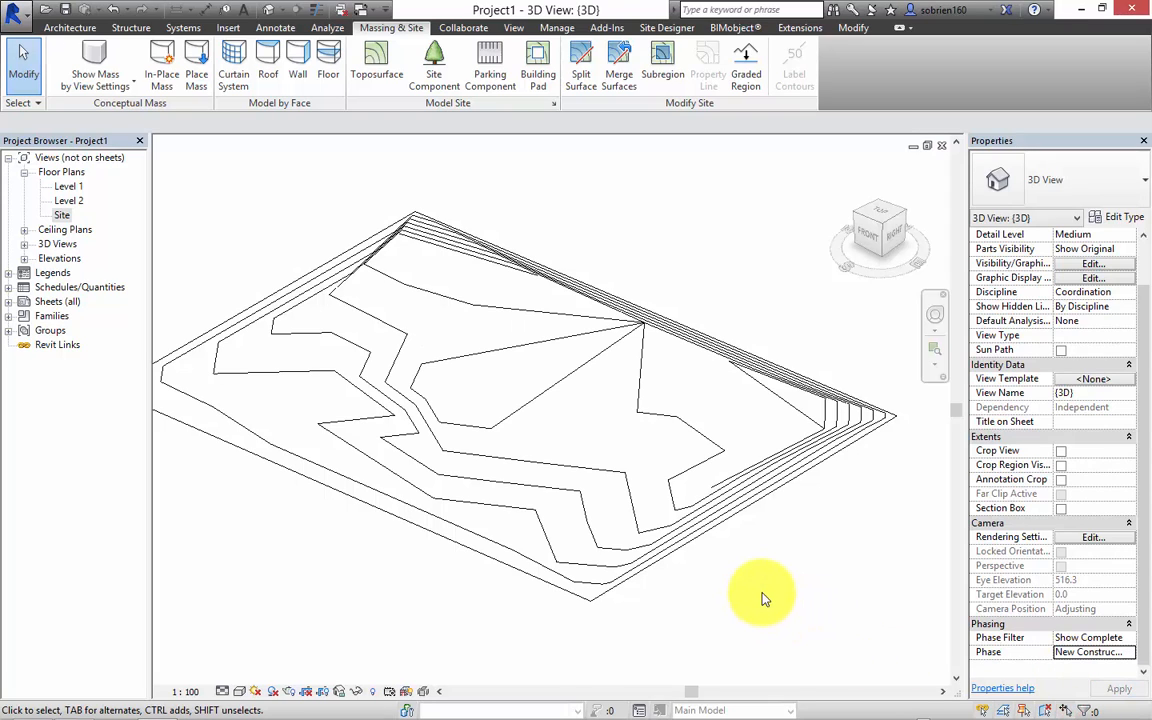
click(762, 598)
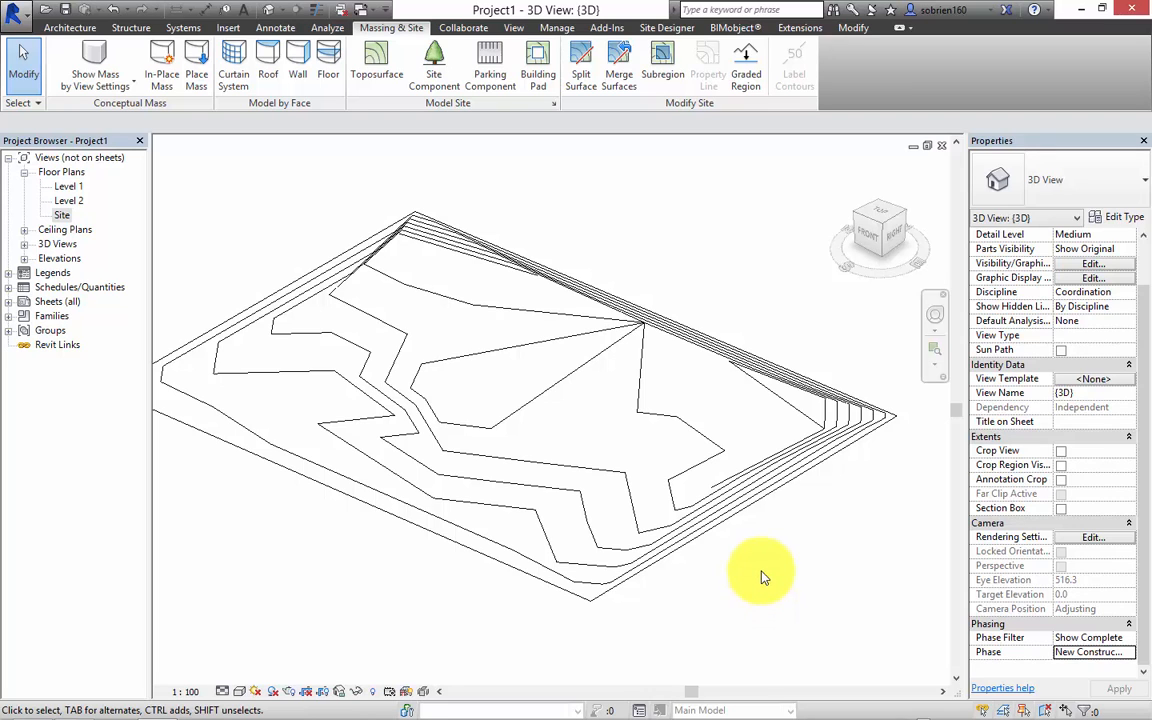
Select the graded toposurface, examine its net cut/fill, fill and cut volumes, and deselect it
click(742, 517)
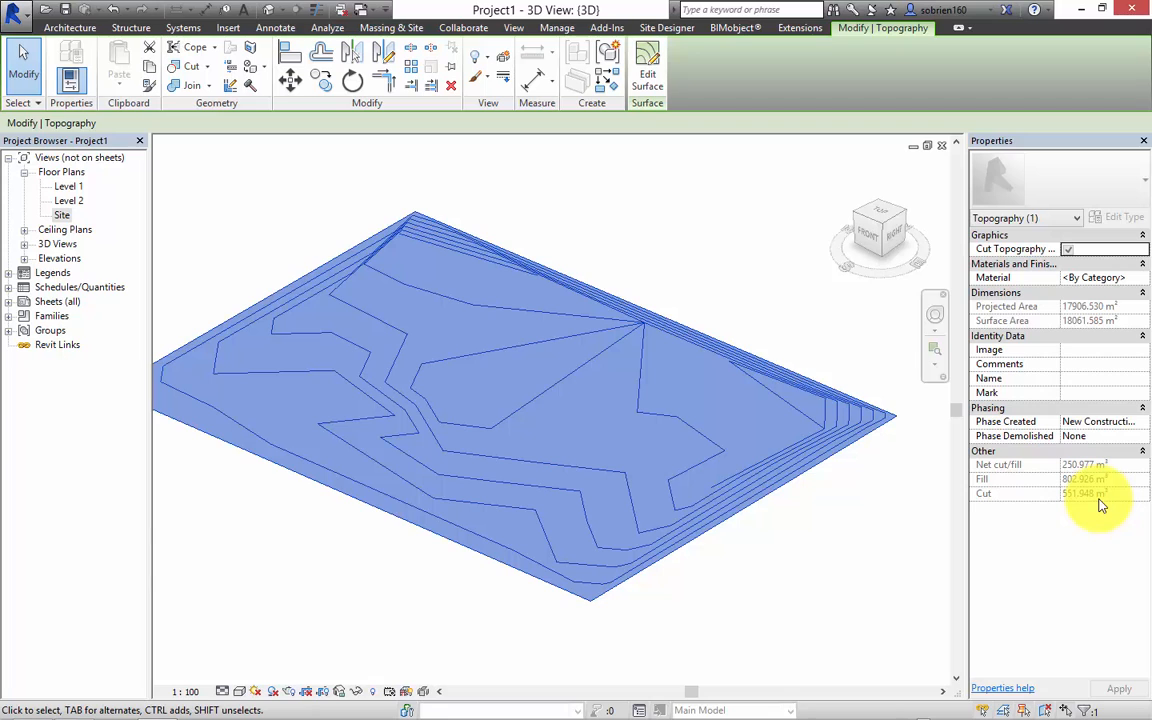
click(856, 566)
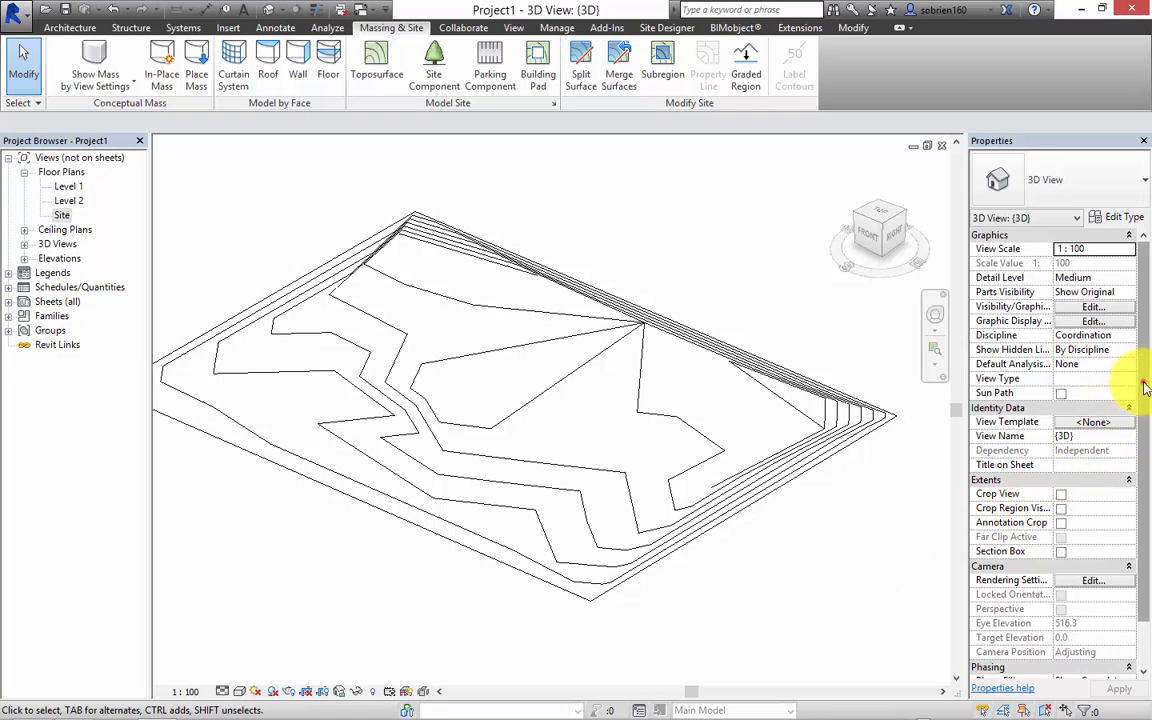
scroll(1145, 387, down, 1)
mouse_move(887, 690)
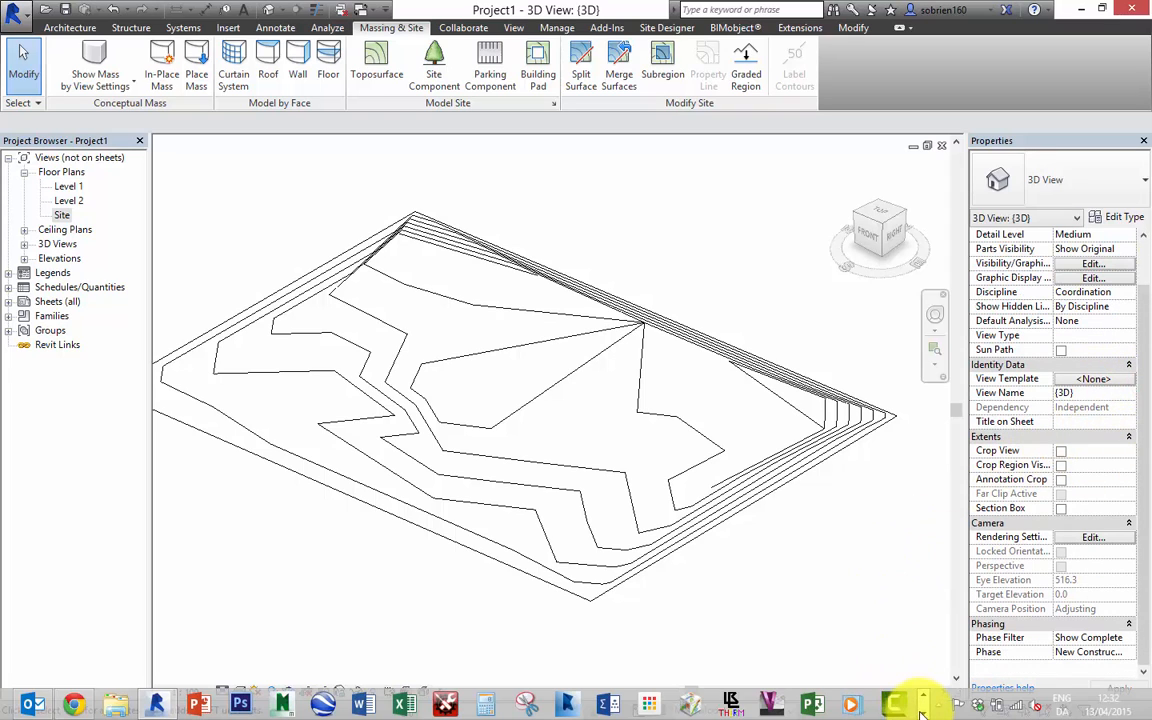
click(922, 711)
click(22, 705)
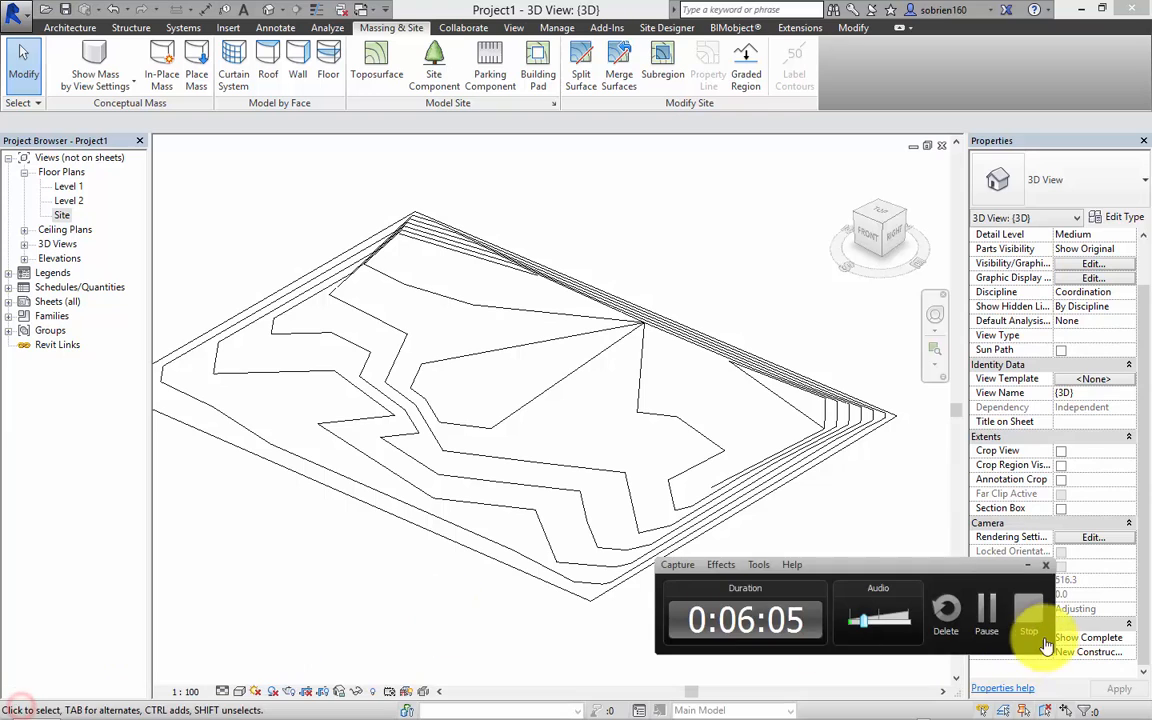
click(979, 625)
click(551, 650)
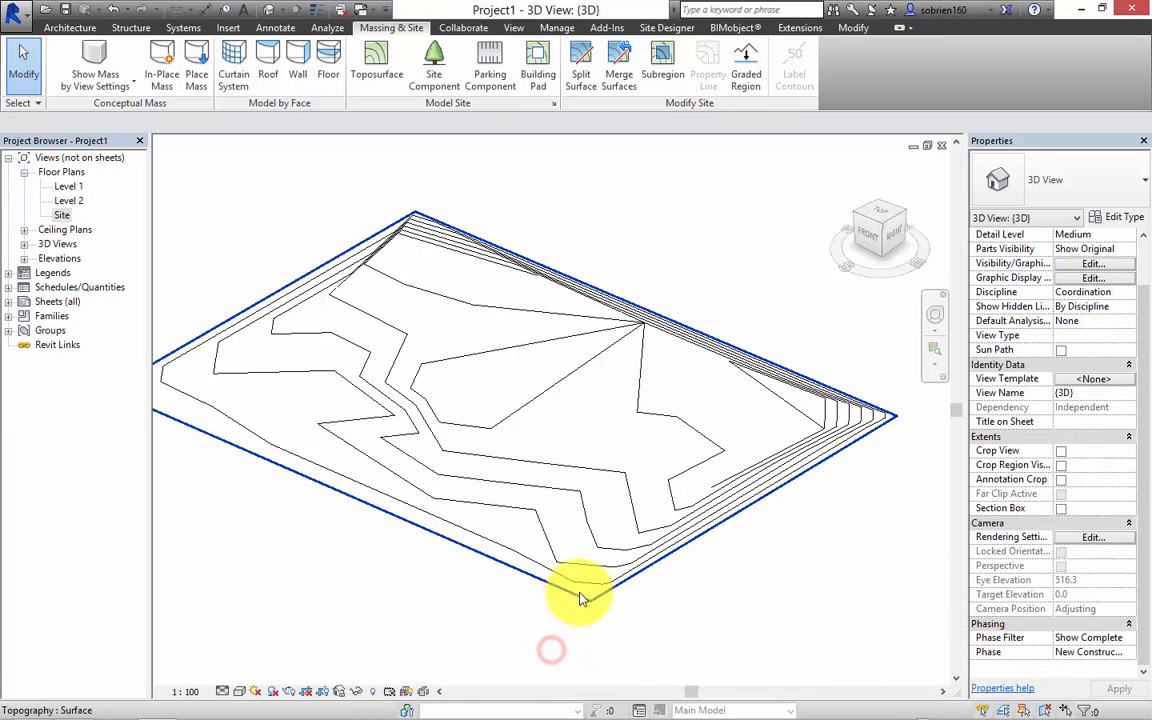
Tile the open views side by side and make the Site floor plan the active view
middle_drag(699, 325, 707, 340)
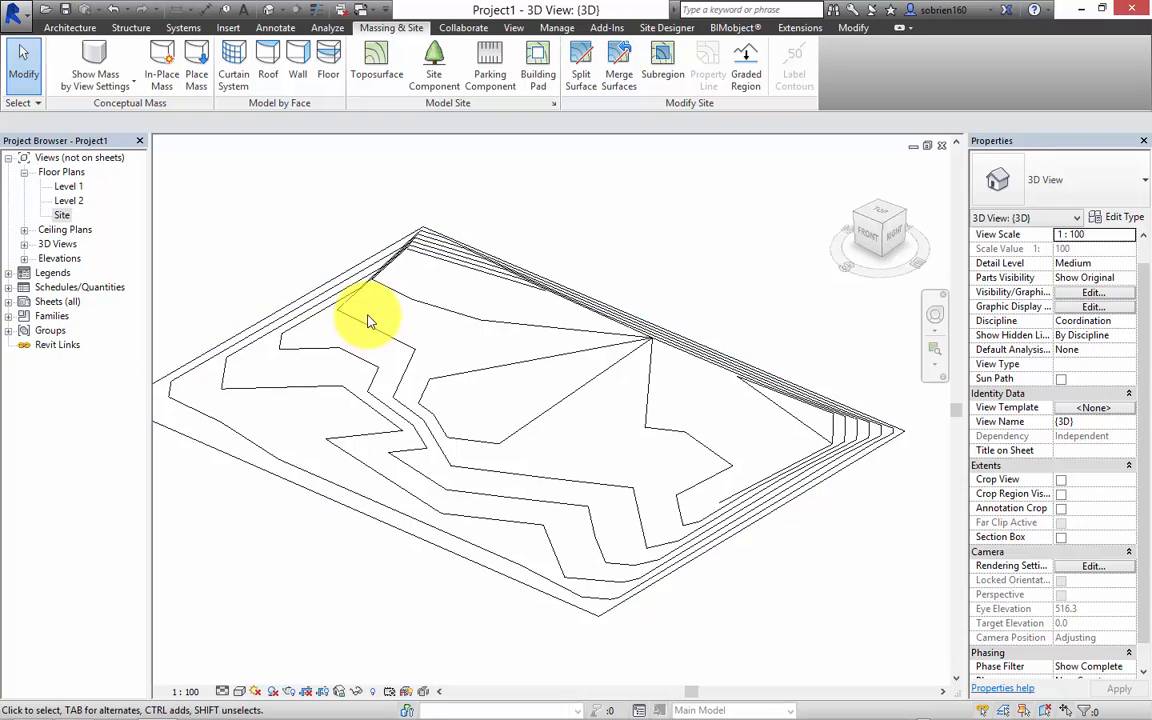
key(w)
key(t)
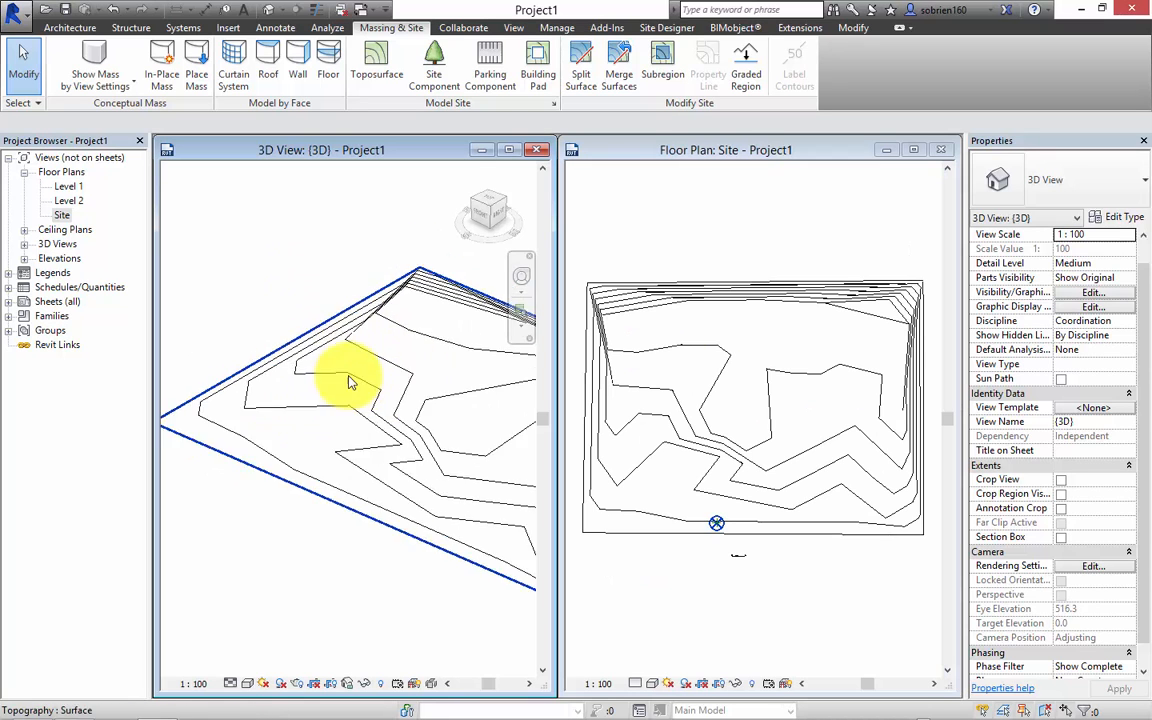
shift+middle_drag(349, 382, 340, 410)
click(768, 596)
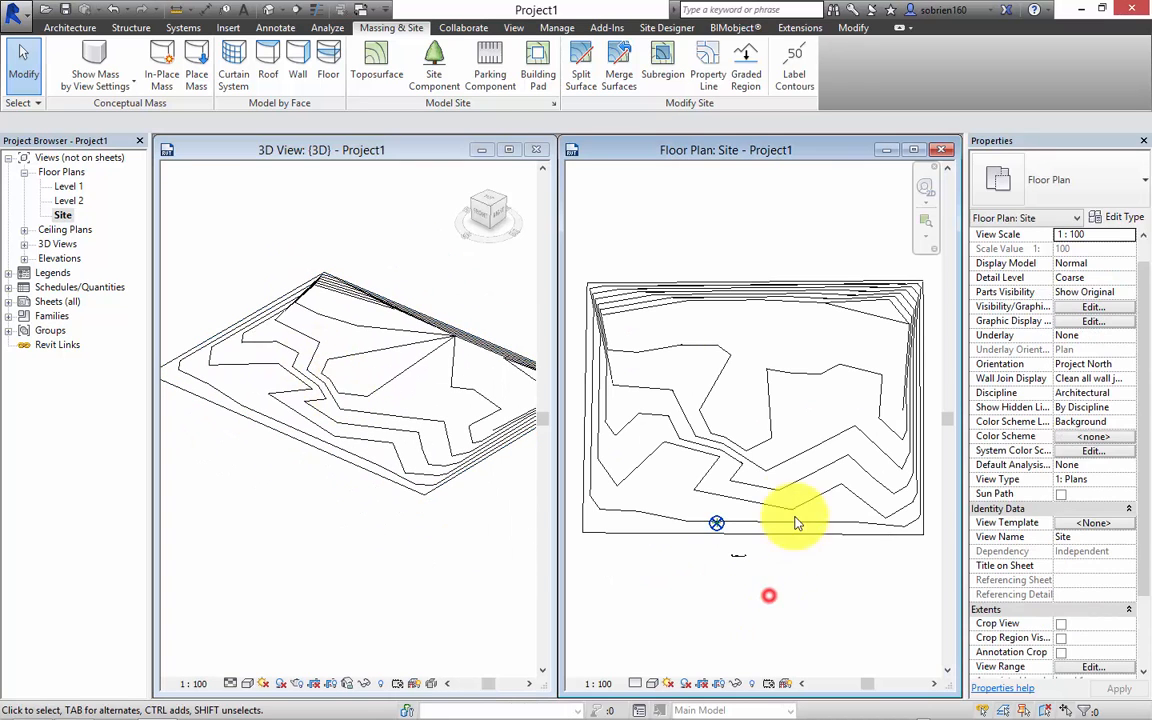
scroll(795, 522, up, 2)
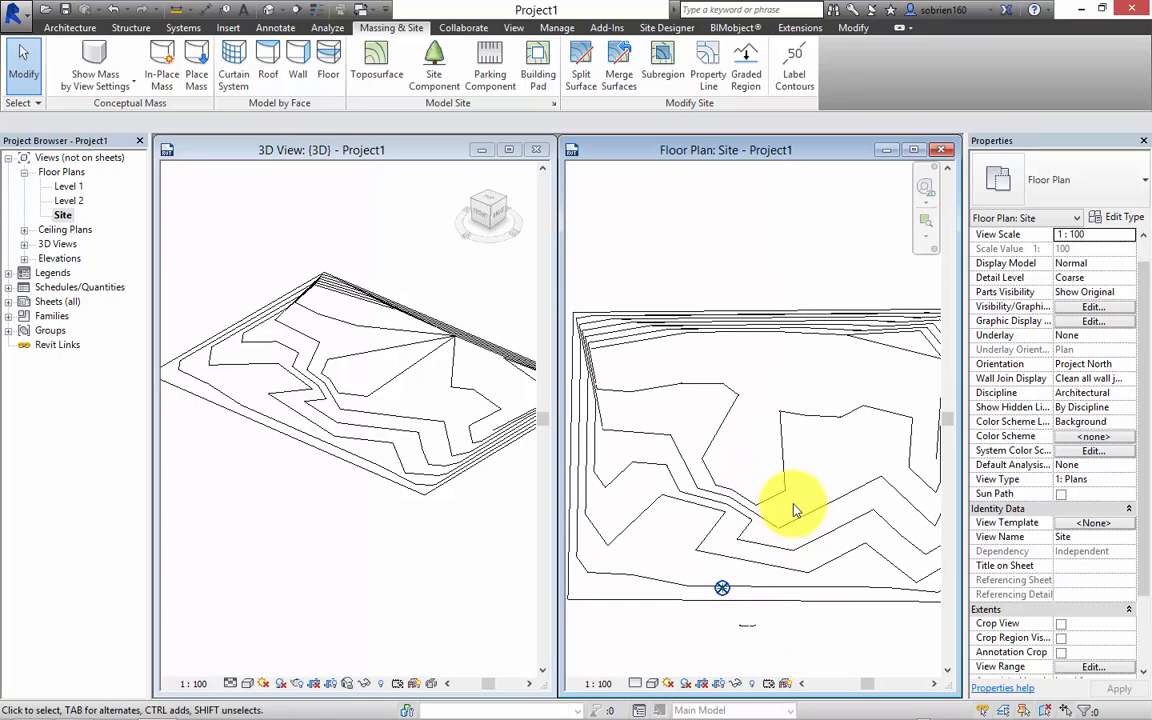
scroll(797, 507, down, 2)
middle_drag(797, 507, 804, 486)
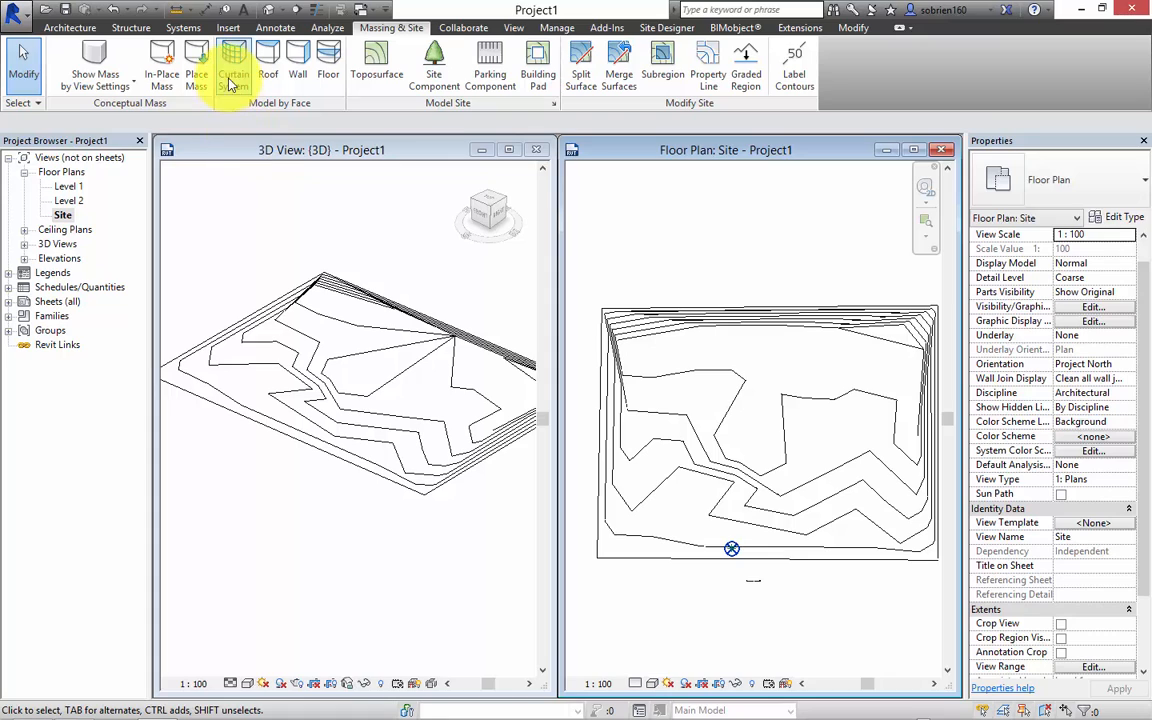
Draw a horizontal Thin Lines detail line about 175000 mm long across the middle of the site, extending past both side boundaries
click(262, 29)
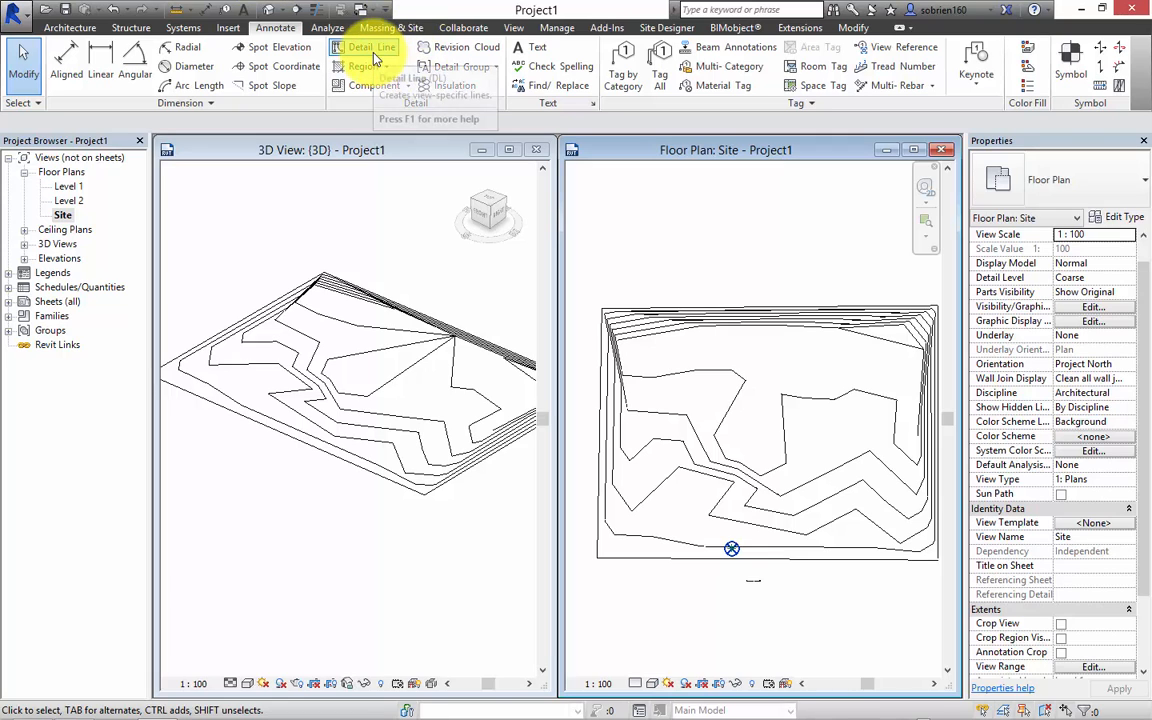
click(836, 283)
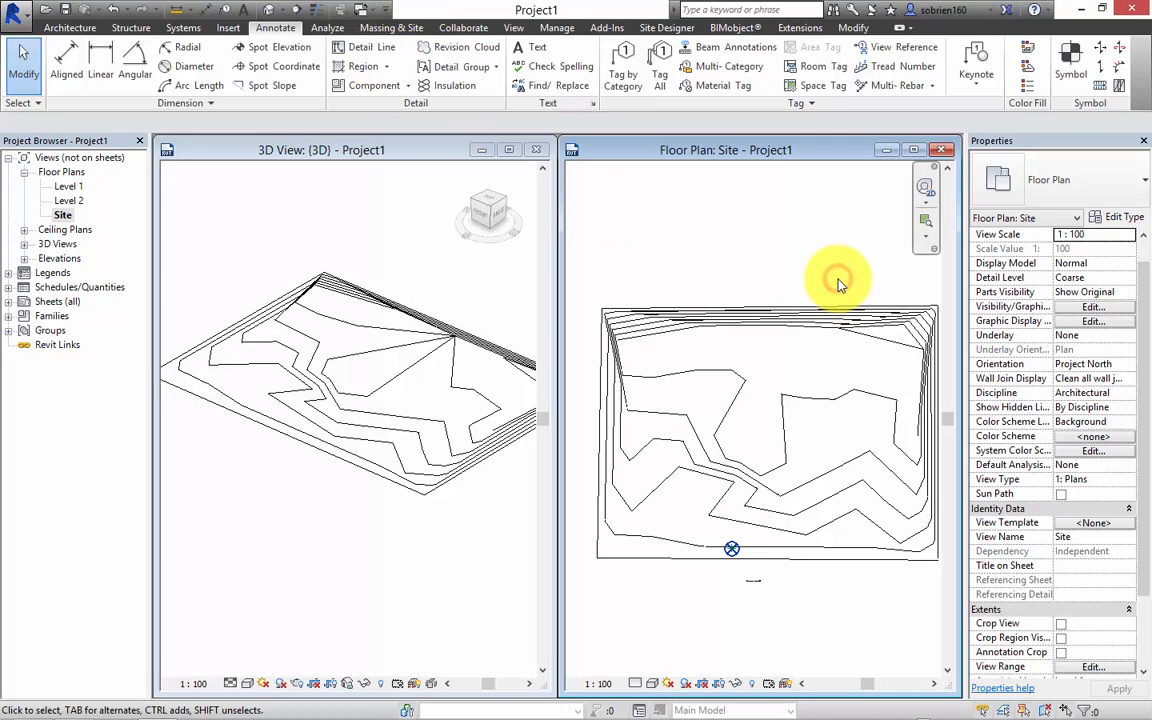
key(d)
key(l)
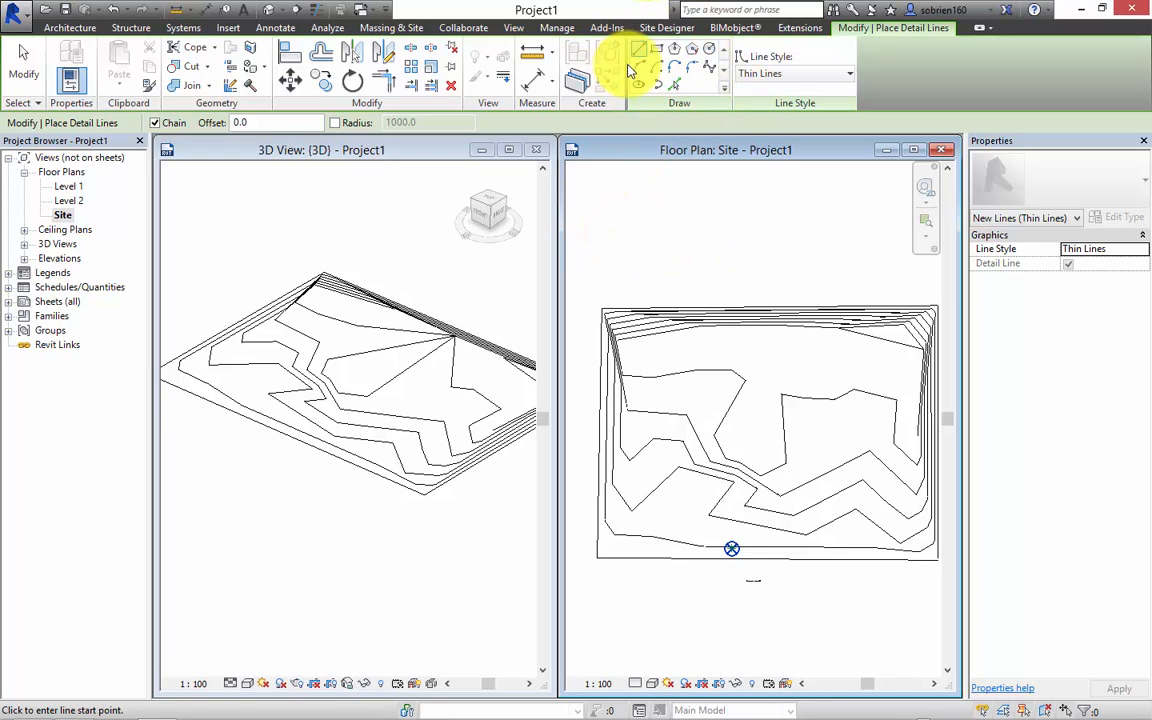
scroll(655, 410, down, 1)
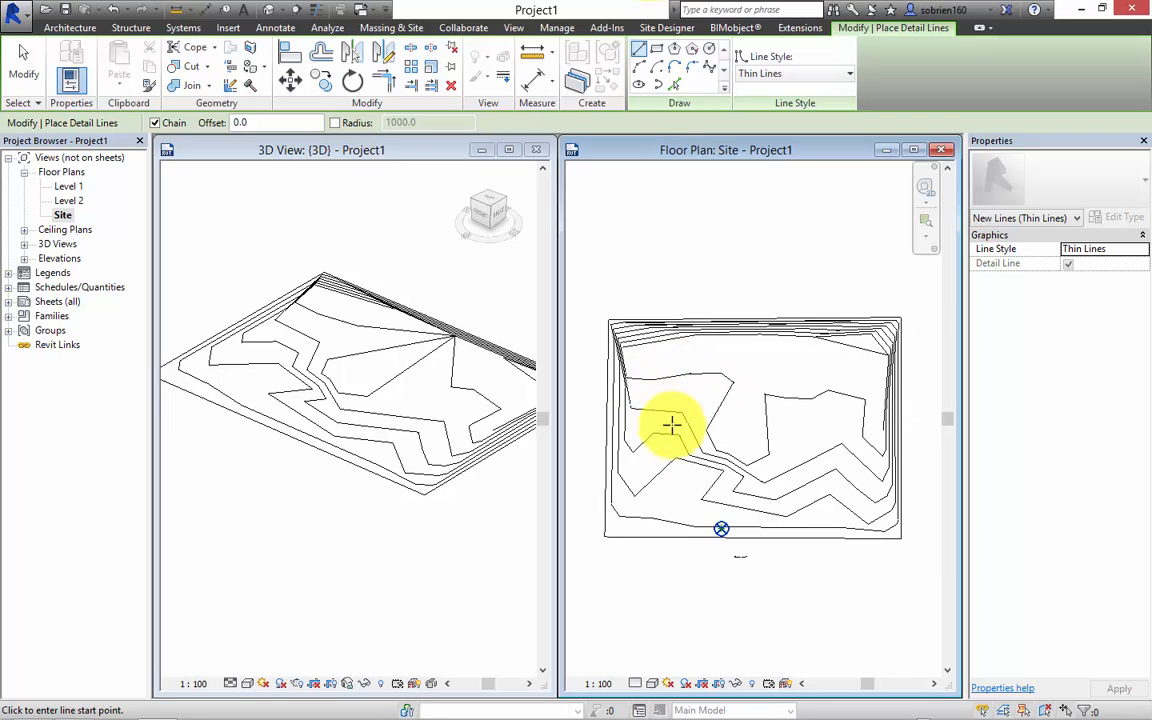
click(594, 423)
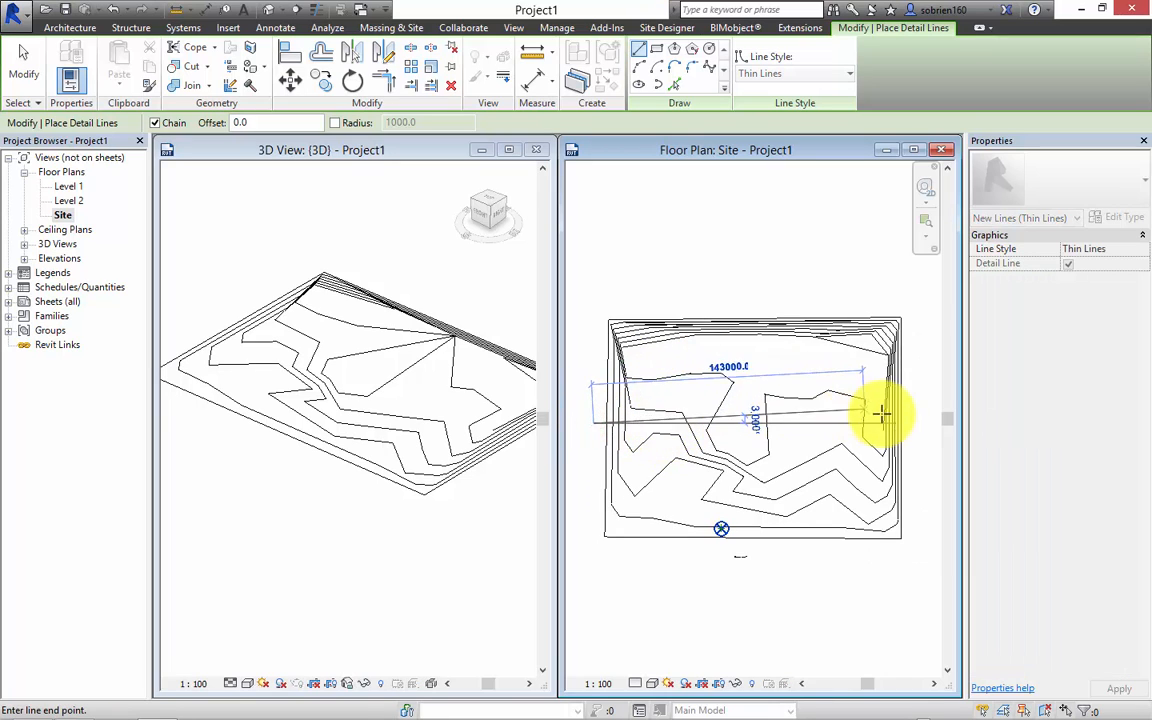
click(865, 438)
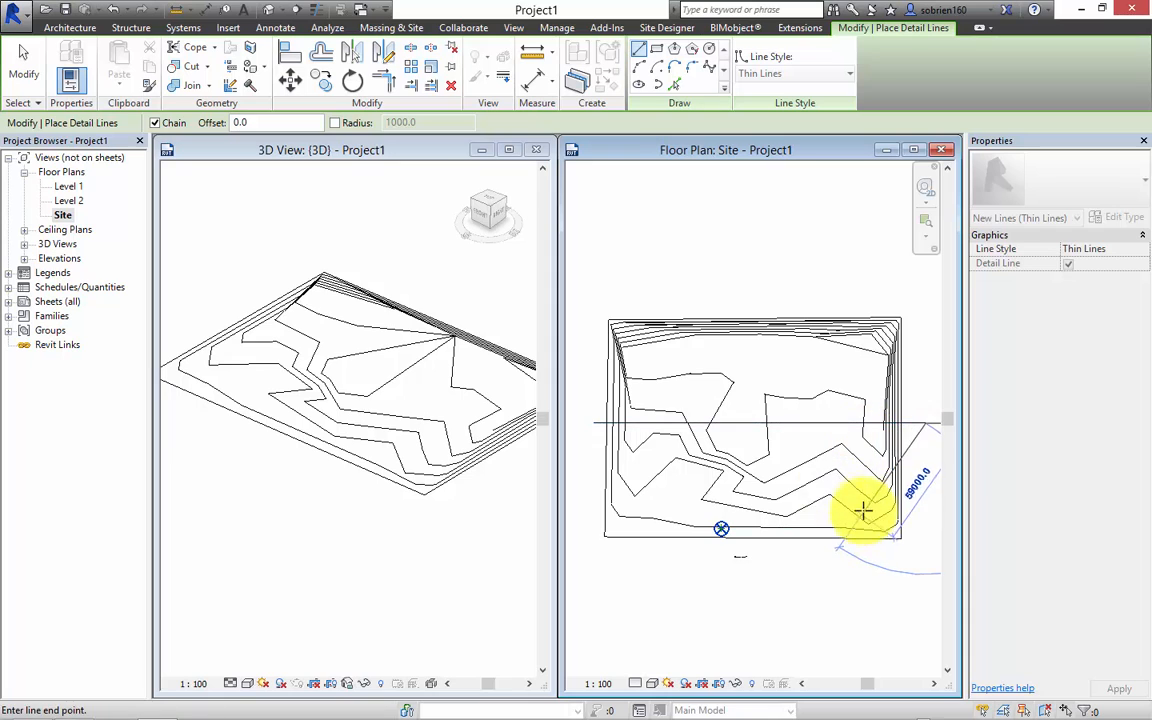
key(Escape)
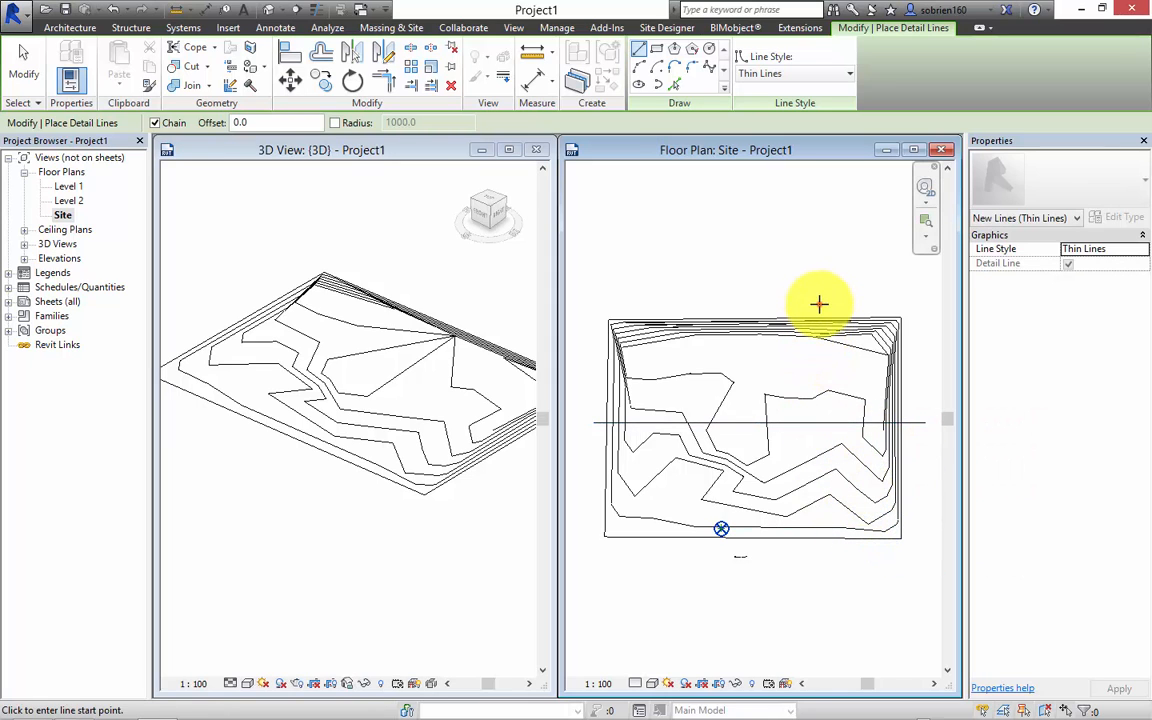
Draw a vertical detail line about 72000 mm long from above the site's upper boundary down across the horizontal line
click(818, 303)
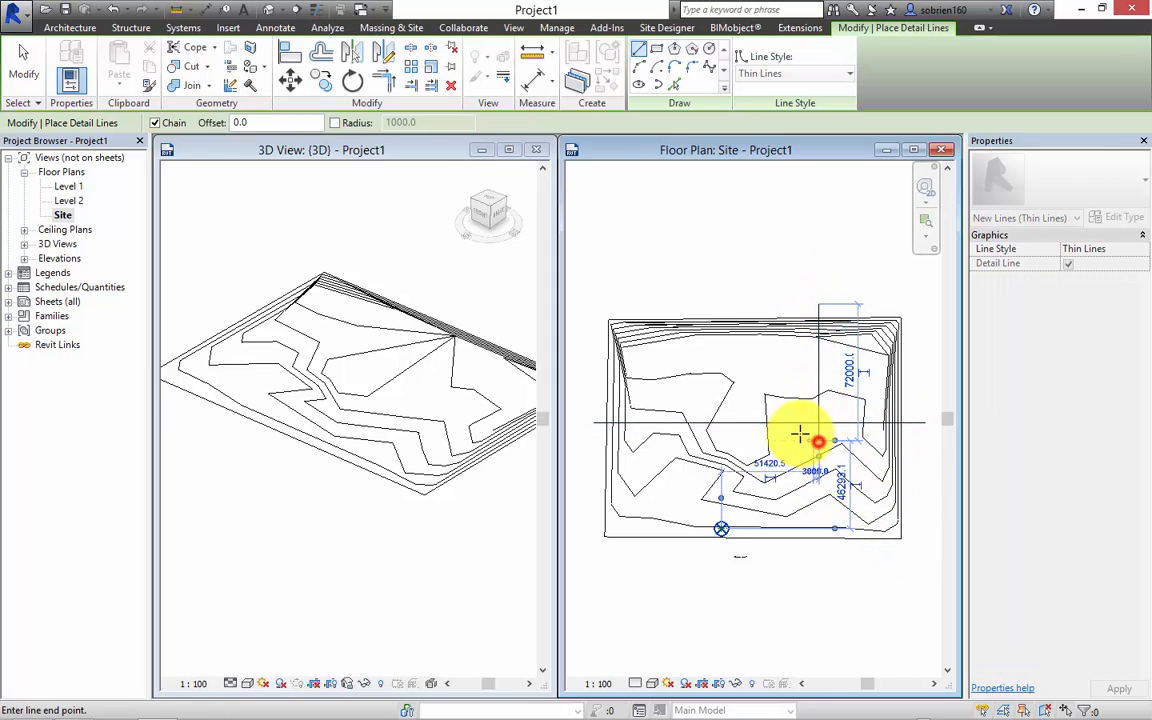
click(815, 440)
key(Escape)
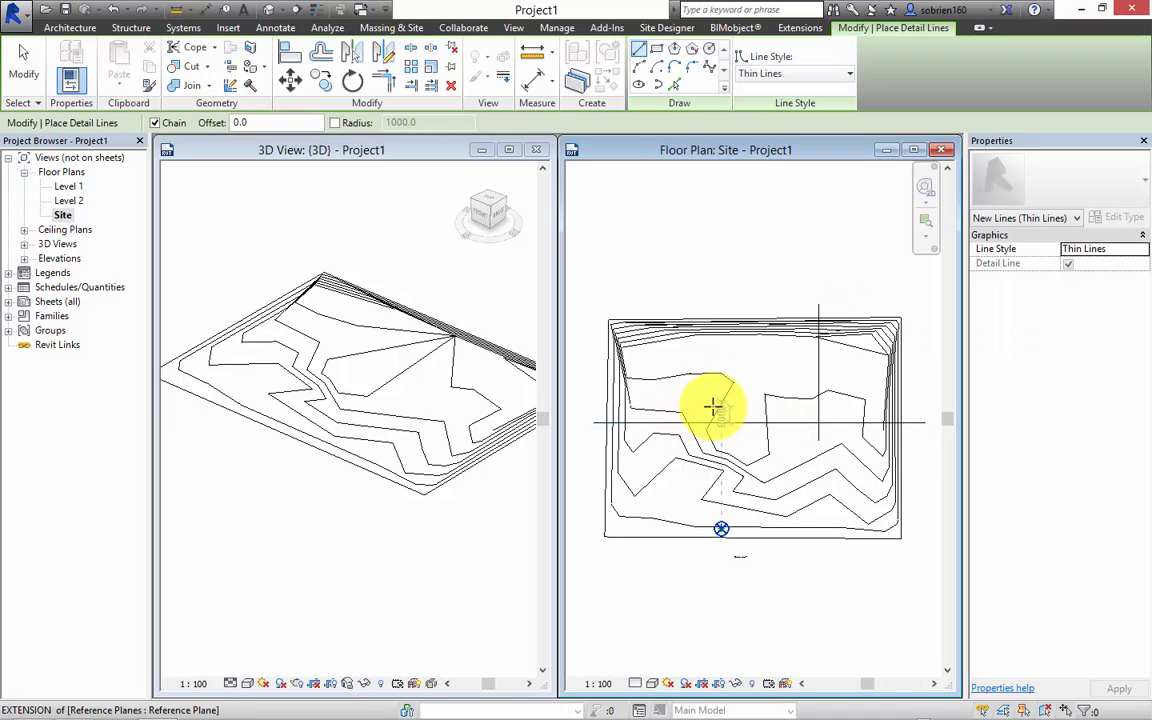
Draw a slanted detail line from just above the horizontal line down past the site's lower boundary, and finish the Detail Line command
click(702, 408)
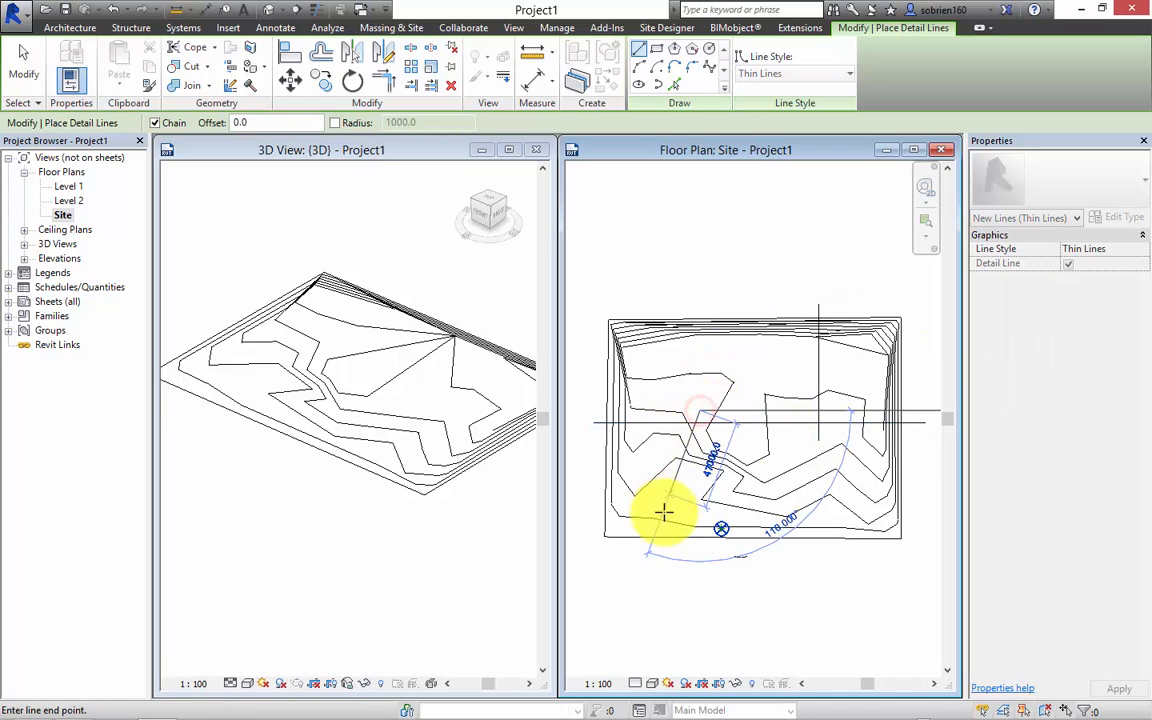
click(661, 572)
key(Escape)
key(Escape)
middle_drag(782, 502, 784, 504)
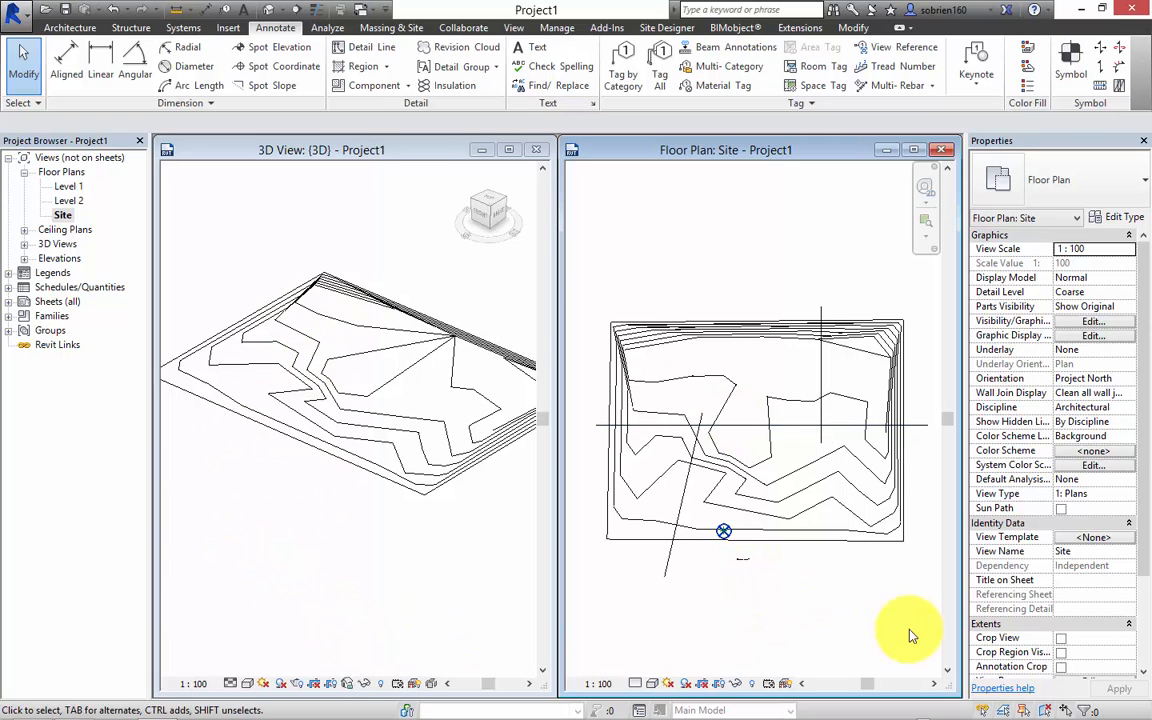
Select the horizontal detail line and maximize the Site floor plan view
scroll(763, 500, up, 4)
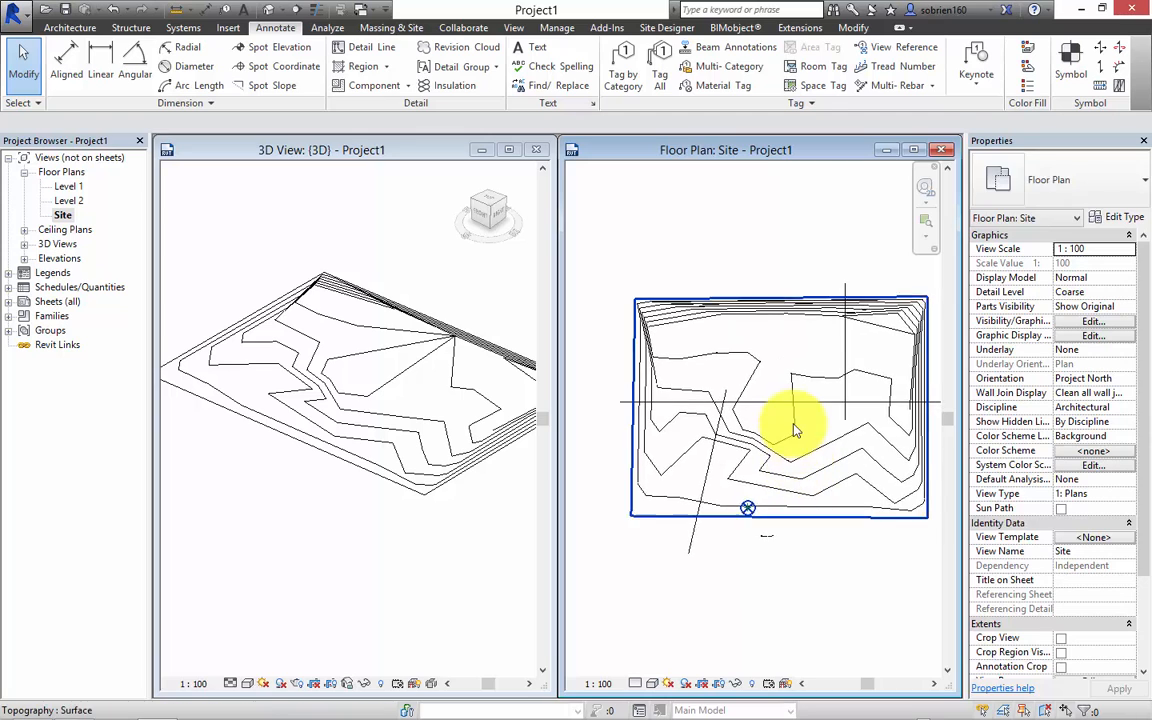
scroll(843, 479, down, 1)
middle_drag(833, 482, 774, 470)
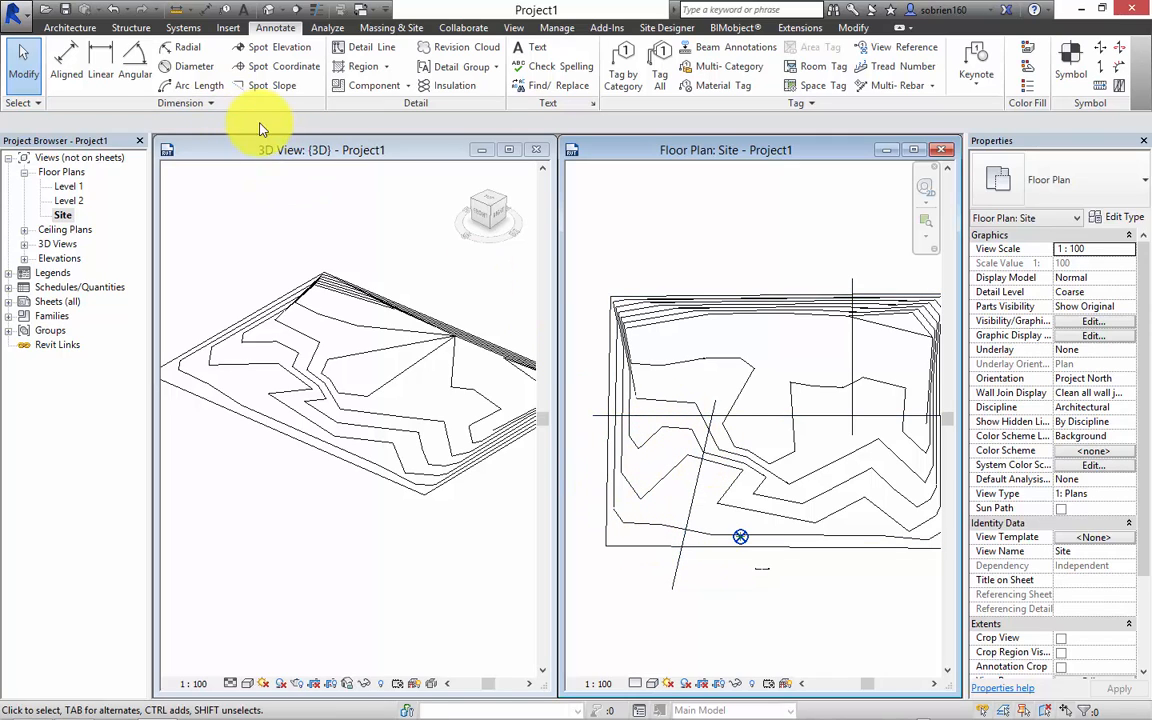
click(773, 416)
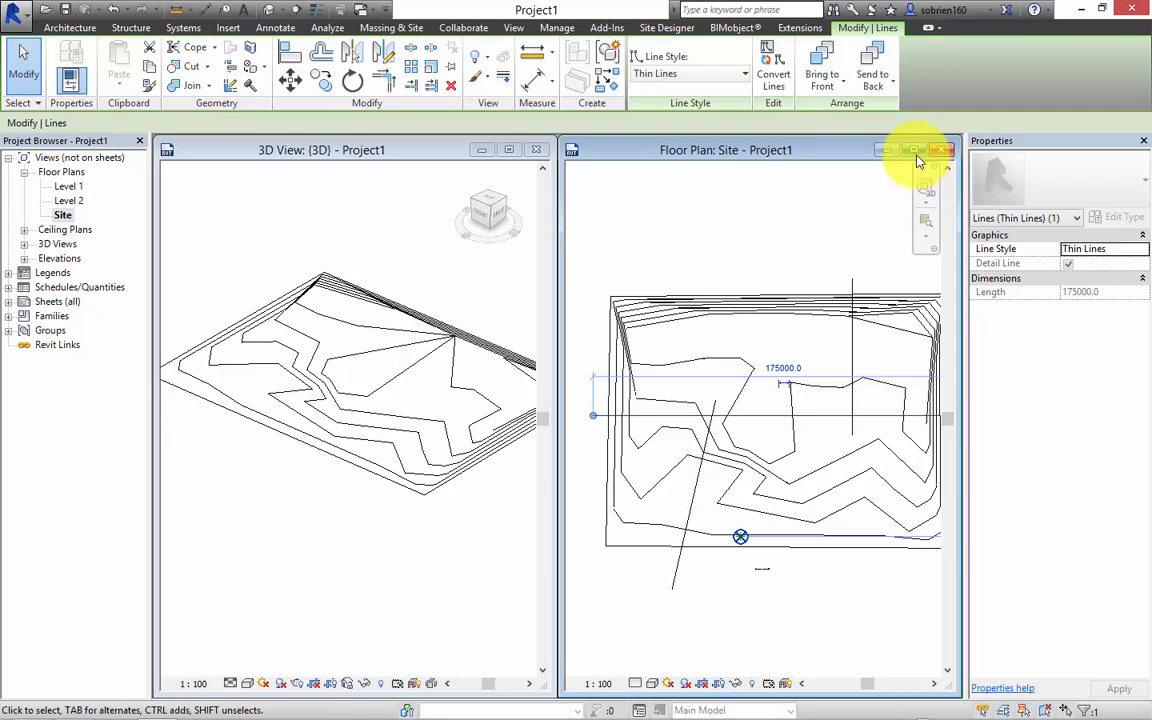
click(913, 149)
scroll(504, 386, up, 3)
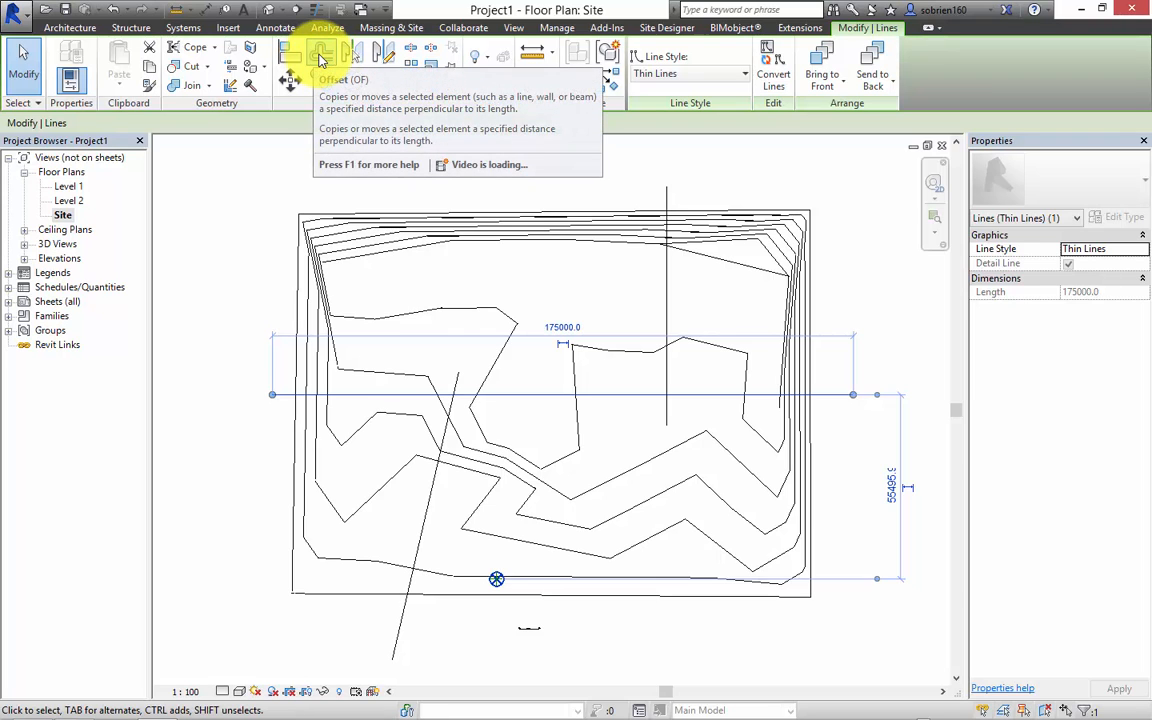
Offset the horizontal detail line by 5000 mm as copies above and below the original
click(320, 58)
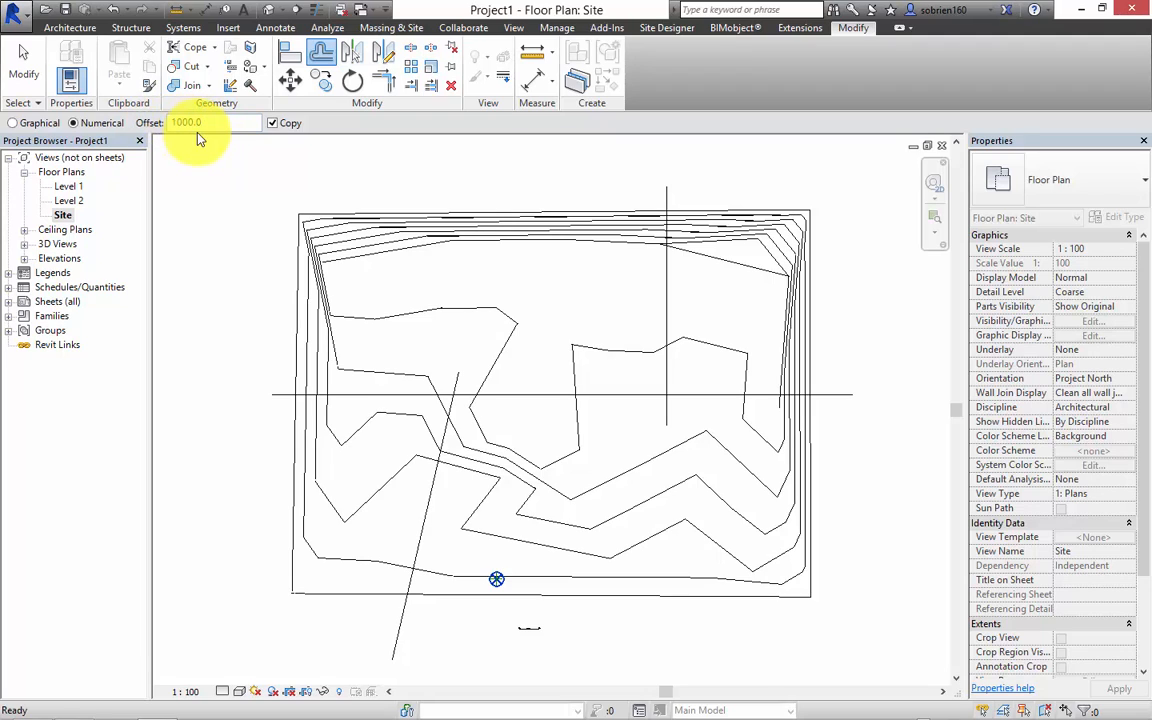
drag(206, 122, 163, 124)
text(5000)
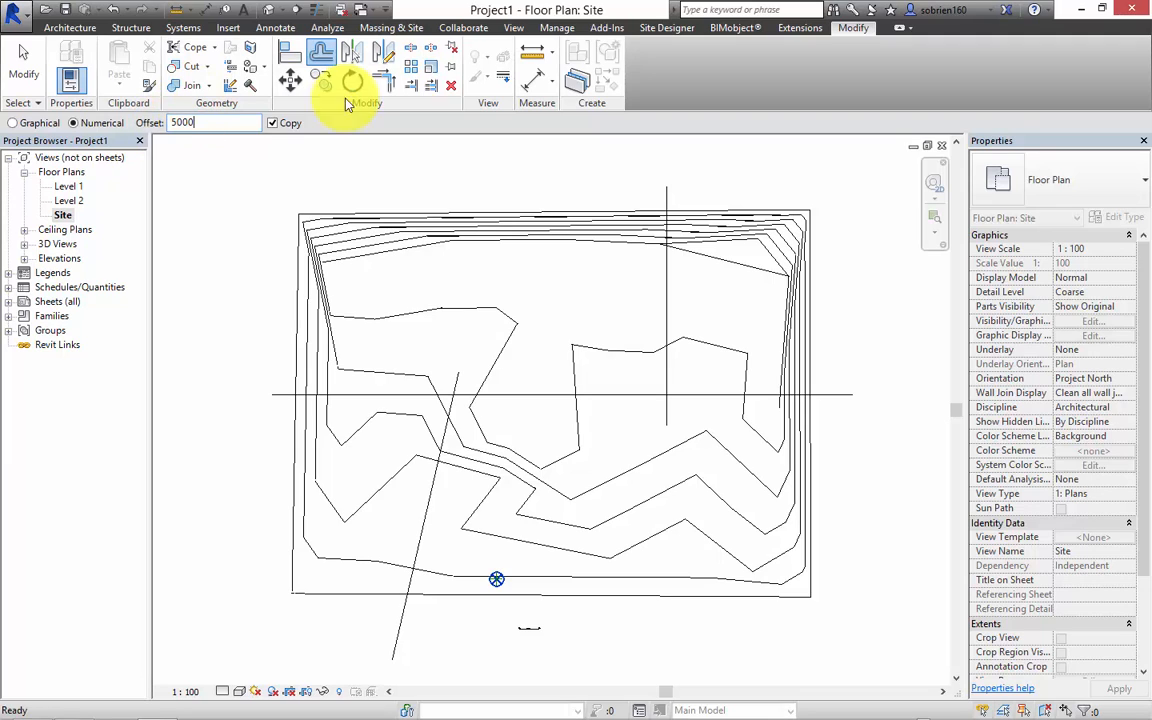
click(556, 394)
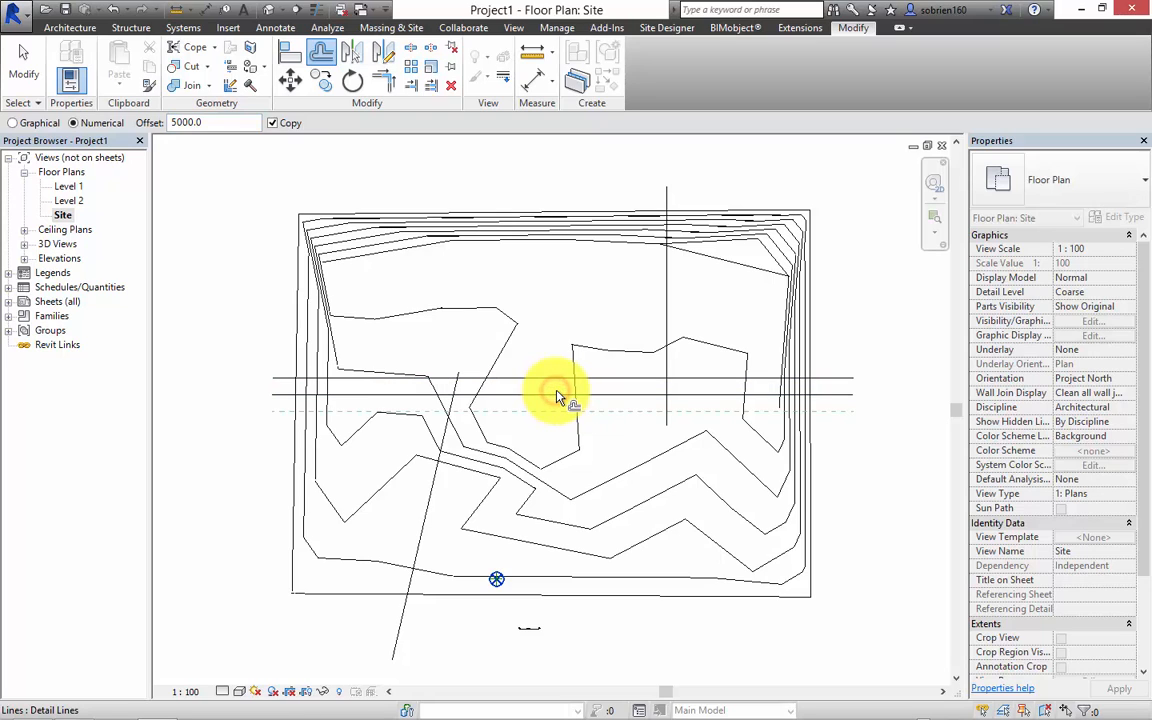
click(556, 394)
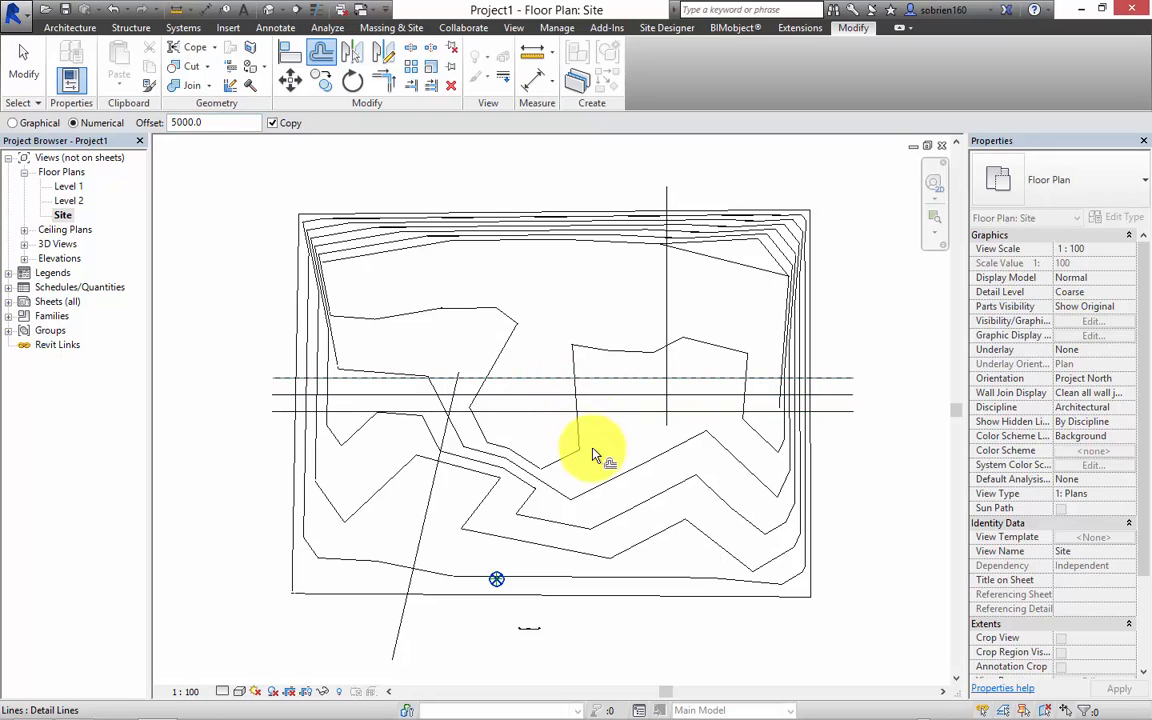
scroll(660, 448, up, 1)
middle_drag(663, 447, 807, 443)
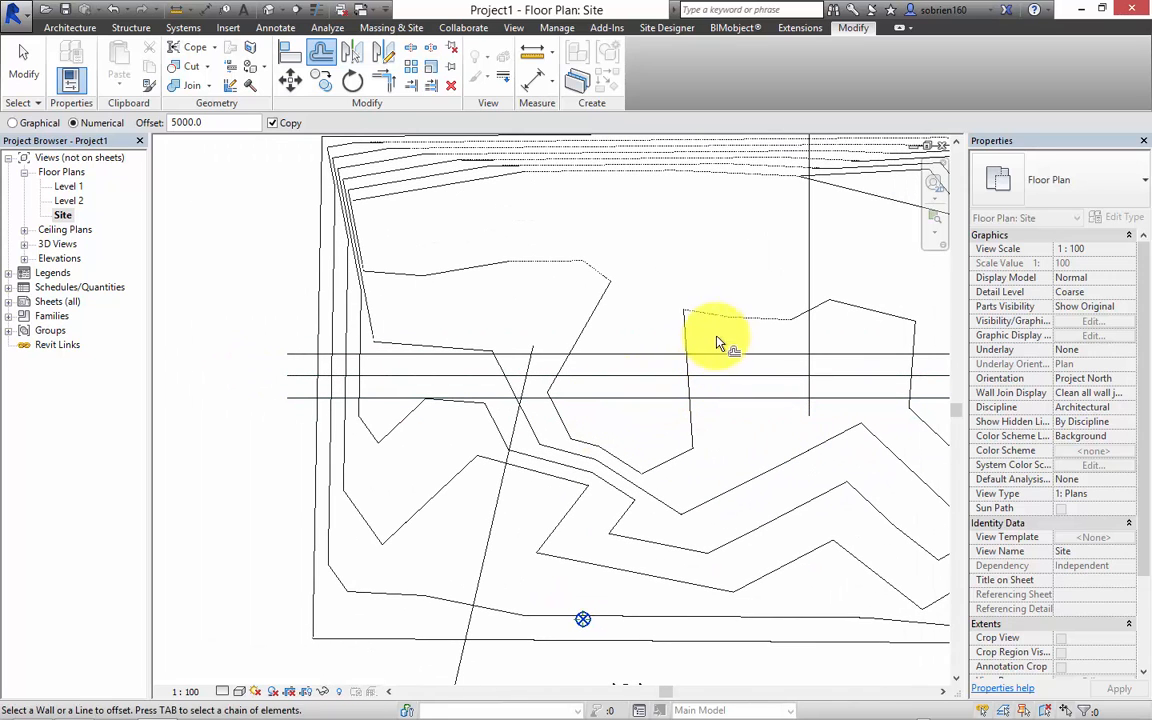
click(714, 366)
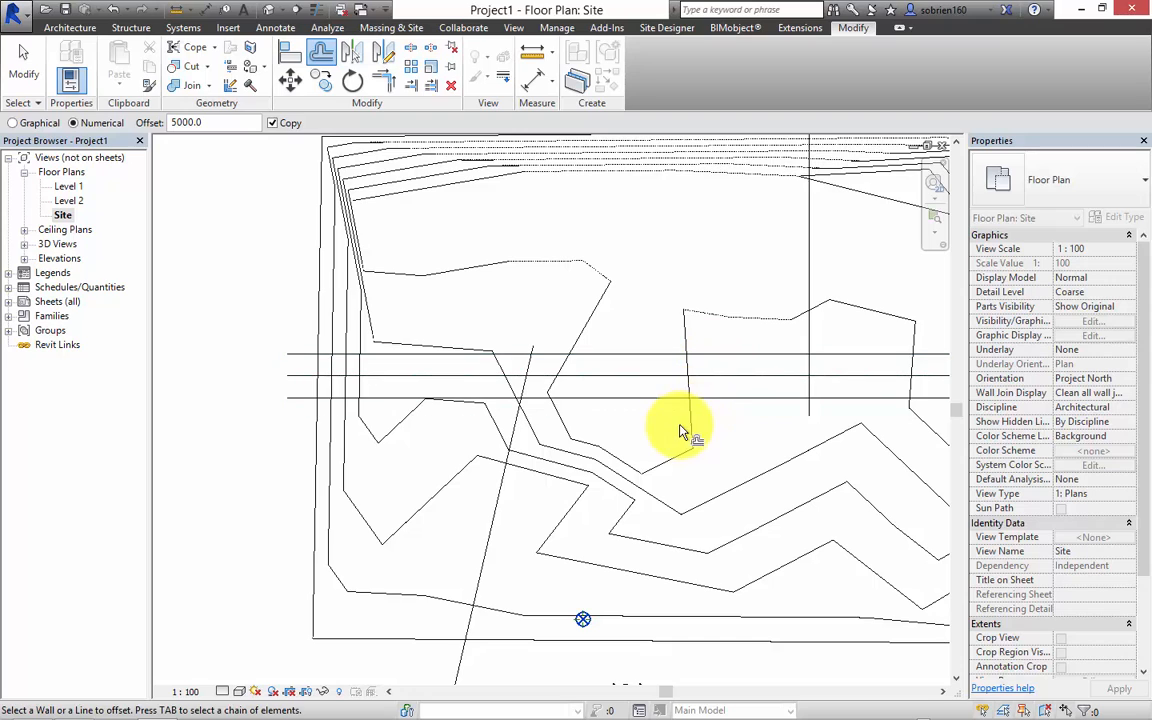
Offset the slanted and the vertical detail lines by 3000 mm as copies on both sides of each original
scroll(672, 425, down, 1)
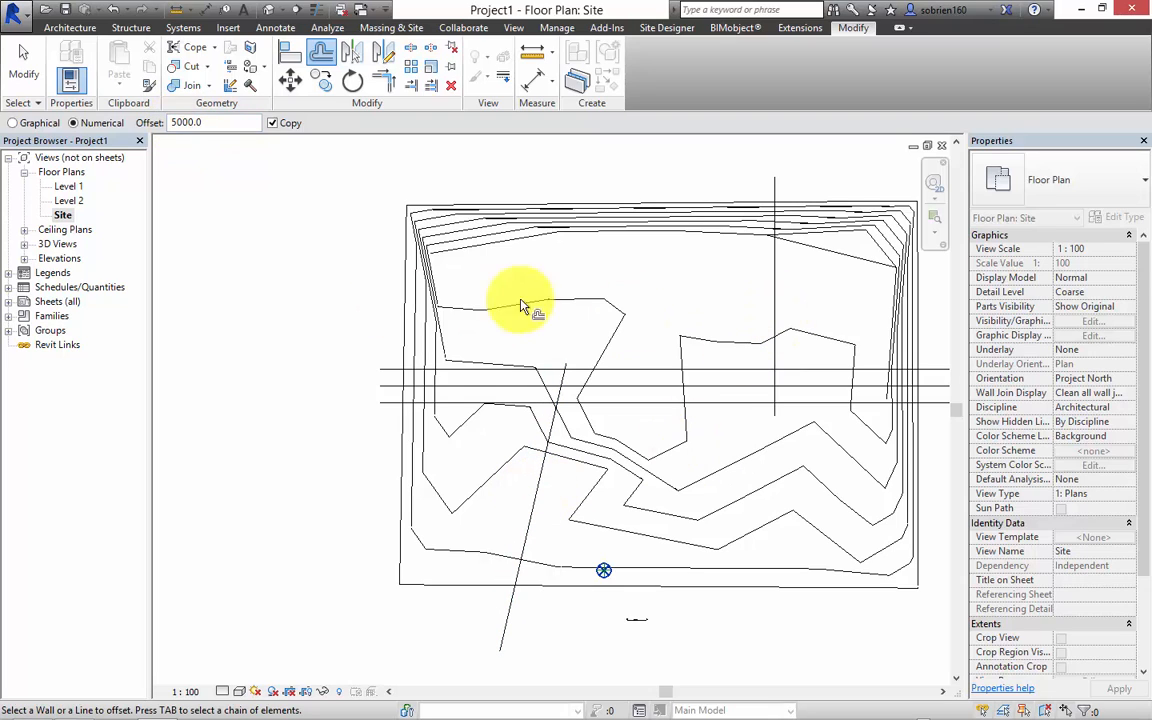
click(172, 122)
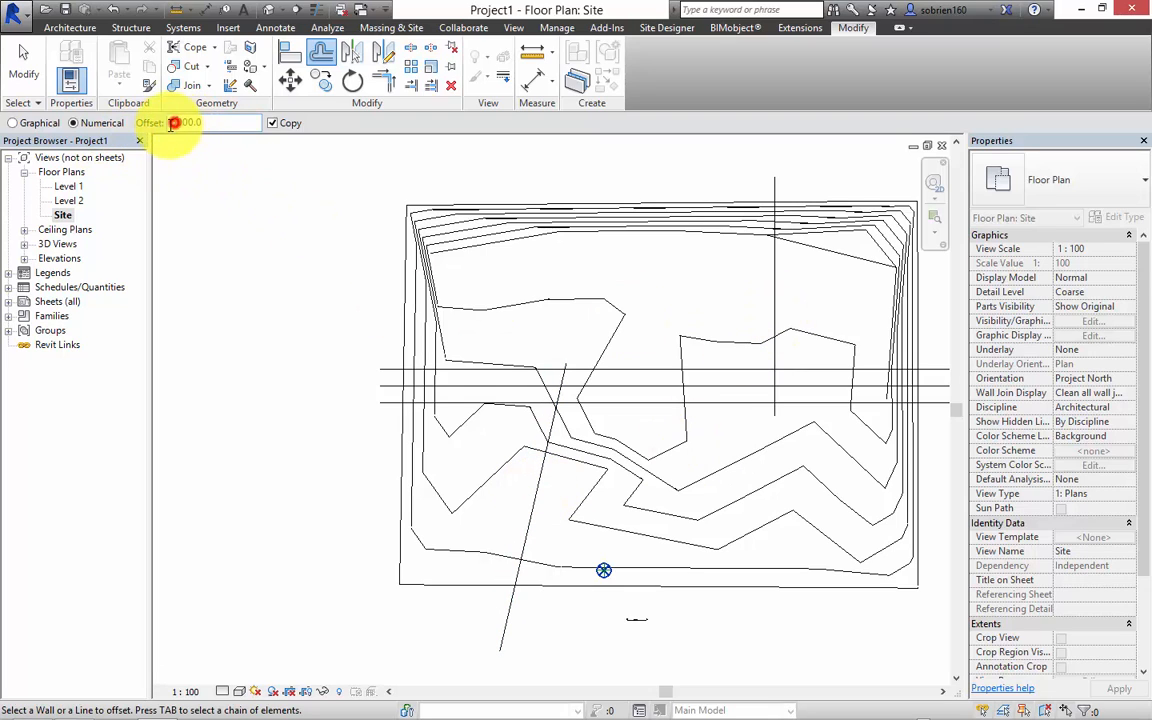
text(3000)
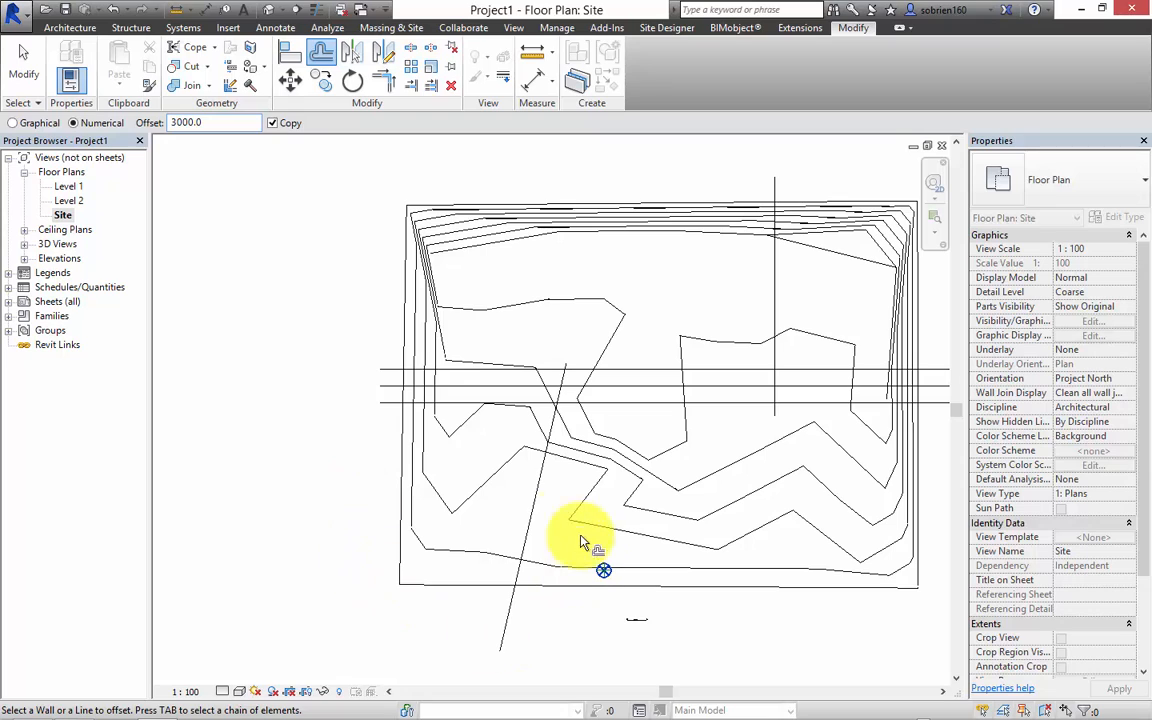
click(532, 519)
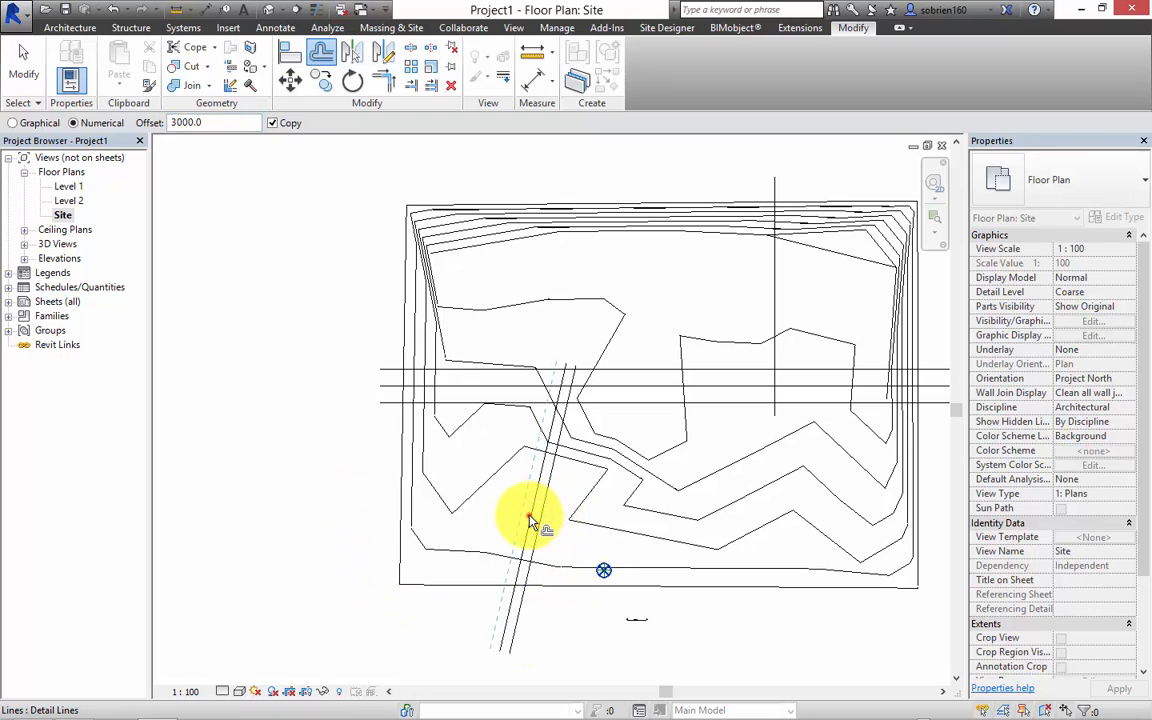
click(777, 306)
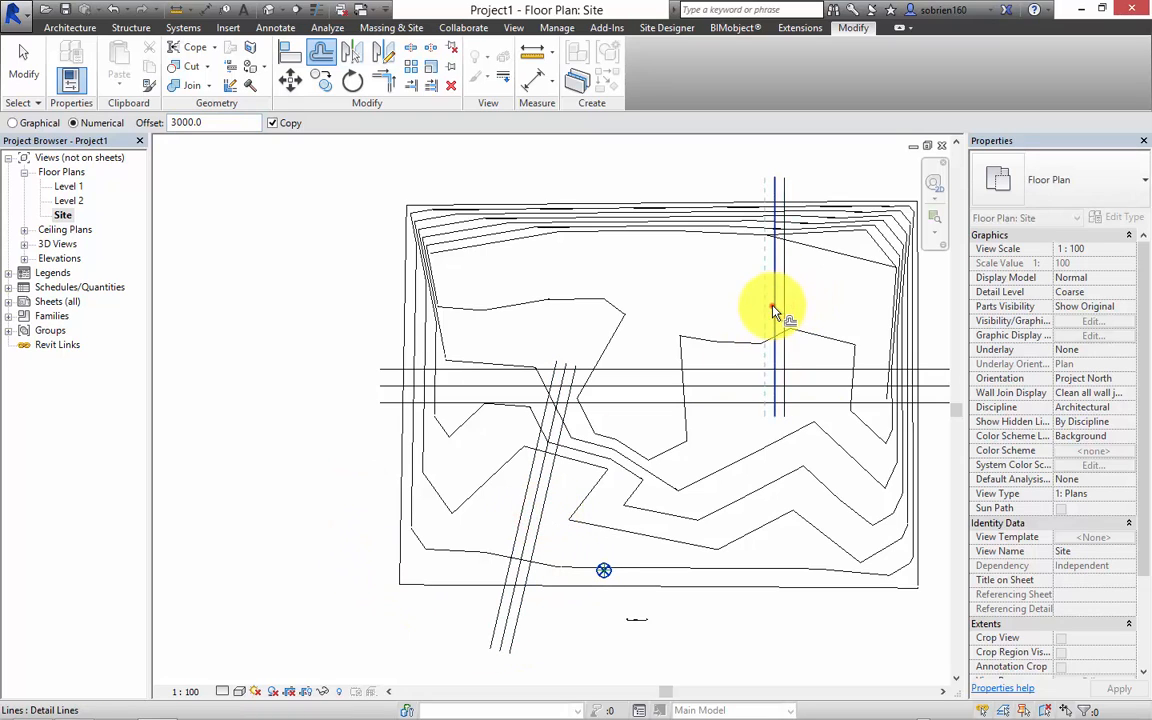
click(772, 311)
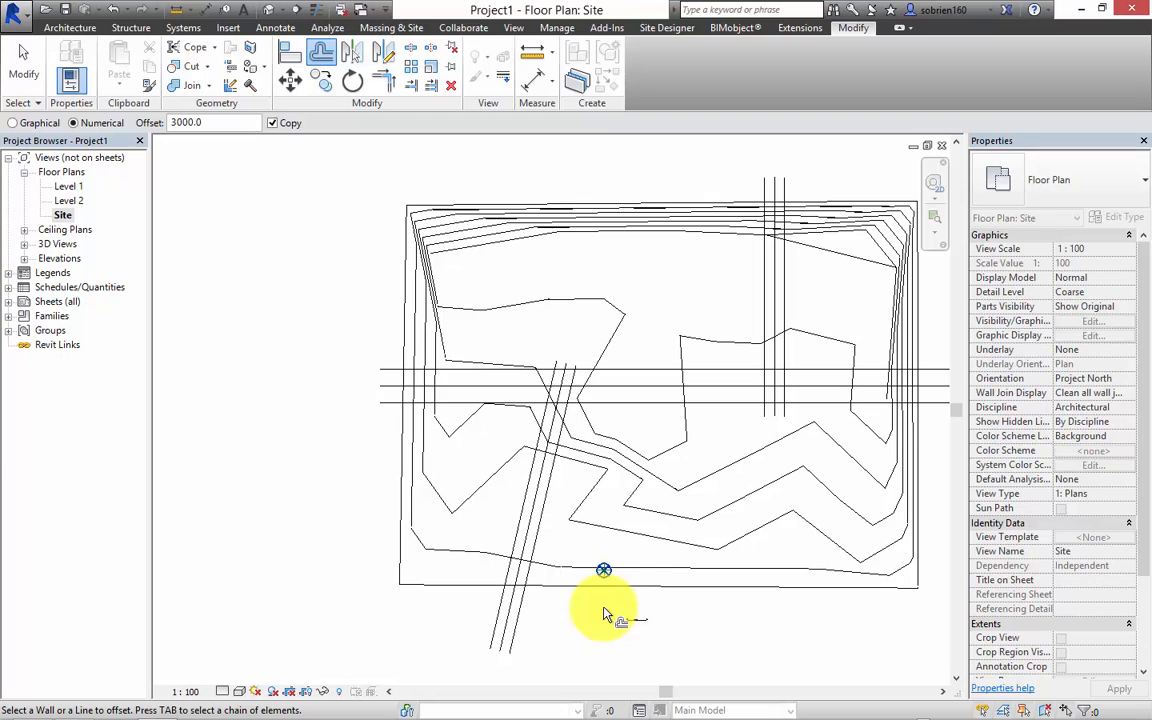
Offset the two outer slanted detail lines outward by 1200 mm as copies
middle_drag(707, 480, 677, 482)
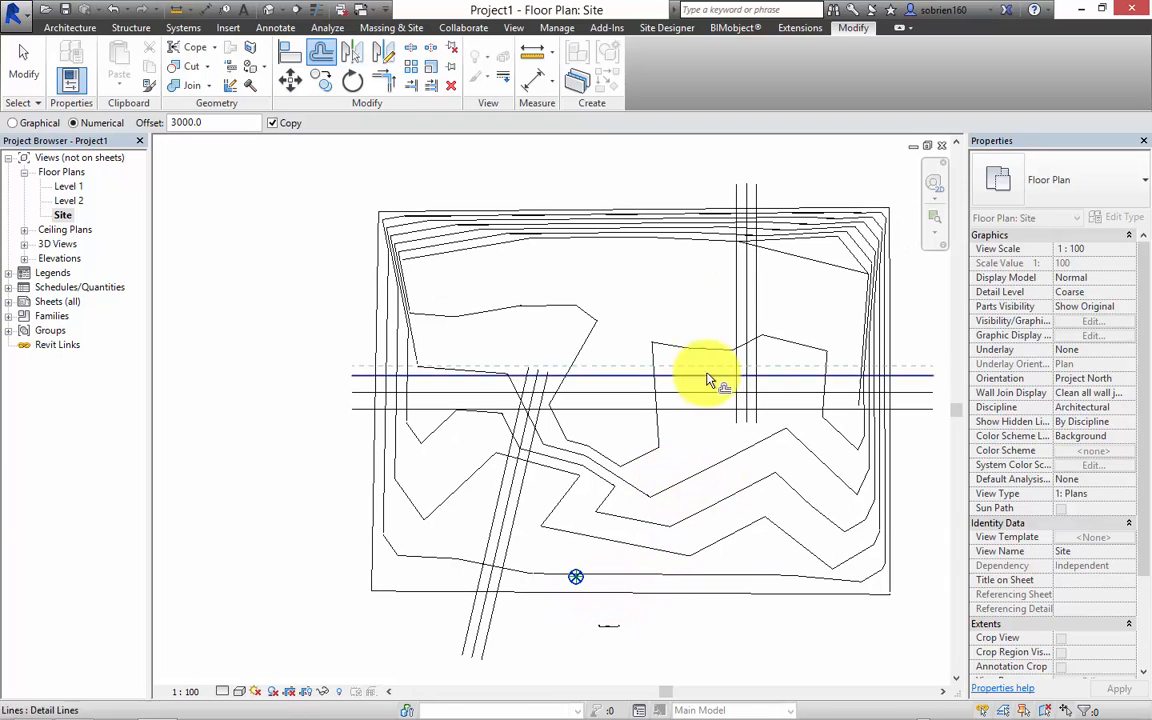
scroll(731, 300, up, 3)
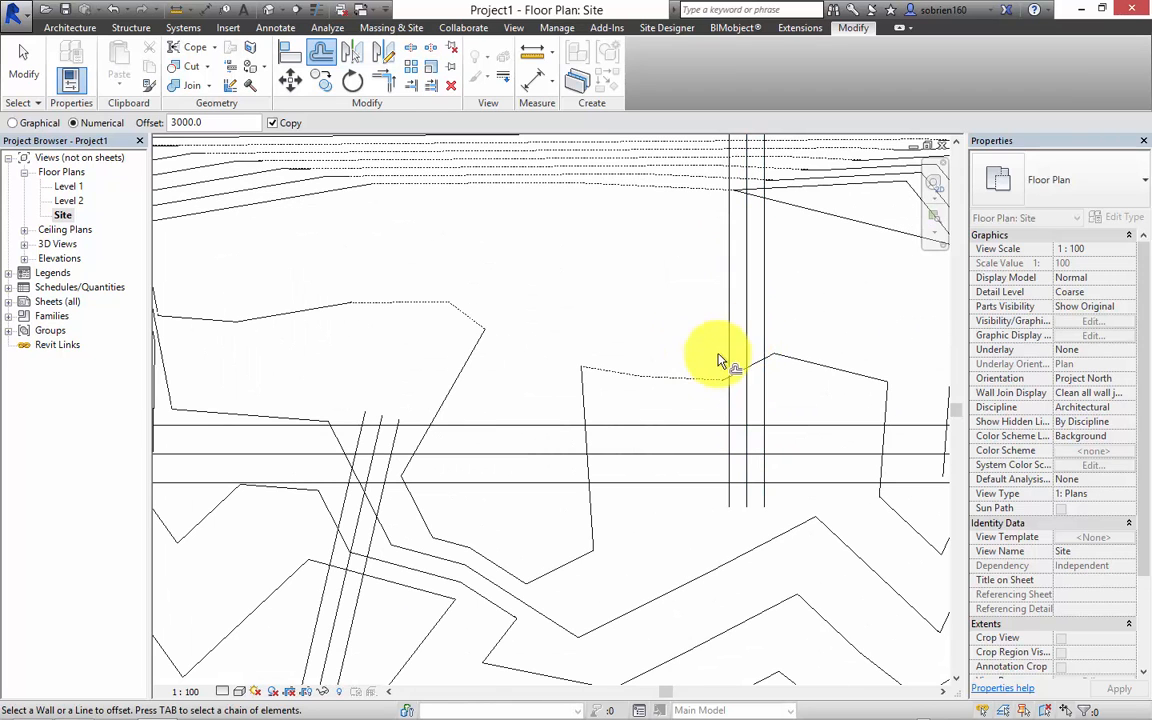
middle_drag(514, 437, 560, 430)
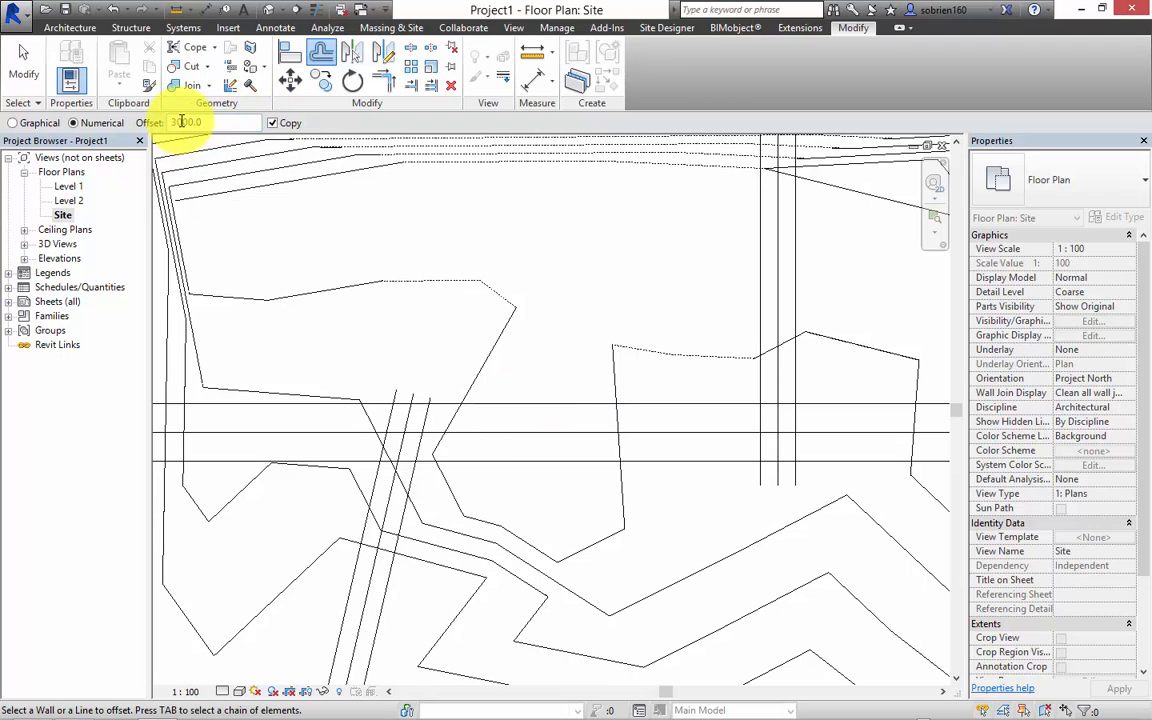
drag(180, 121, 165, 119)
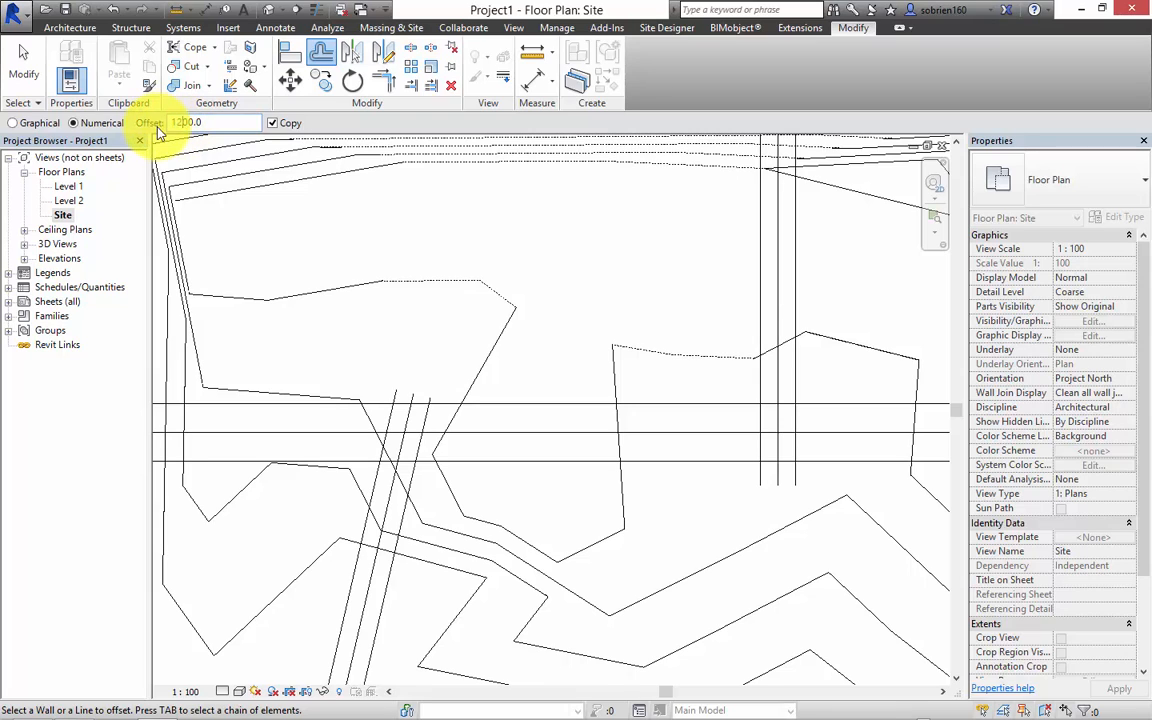
text(1200)
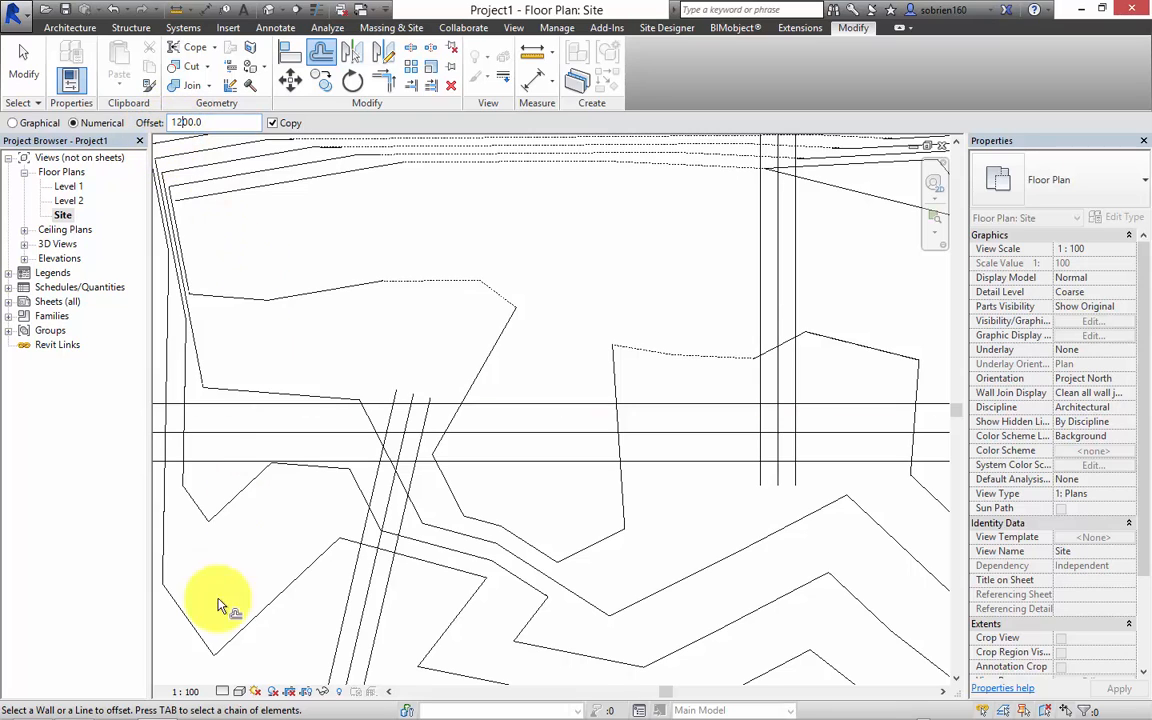
click(342, 612)
click(389, 600)
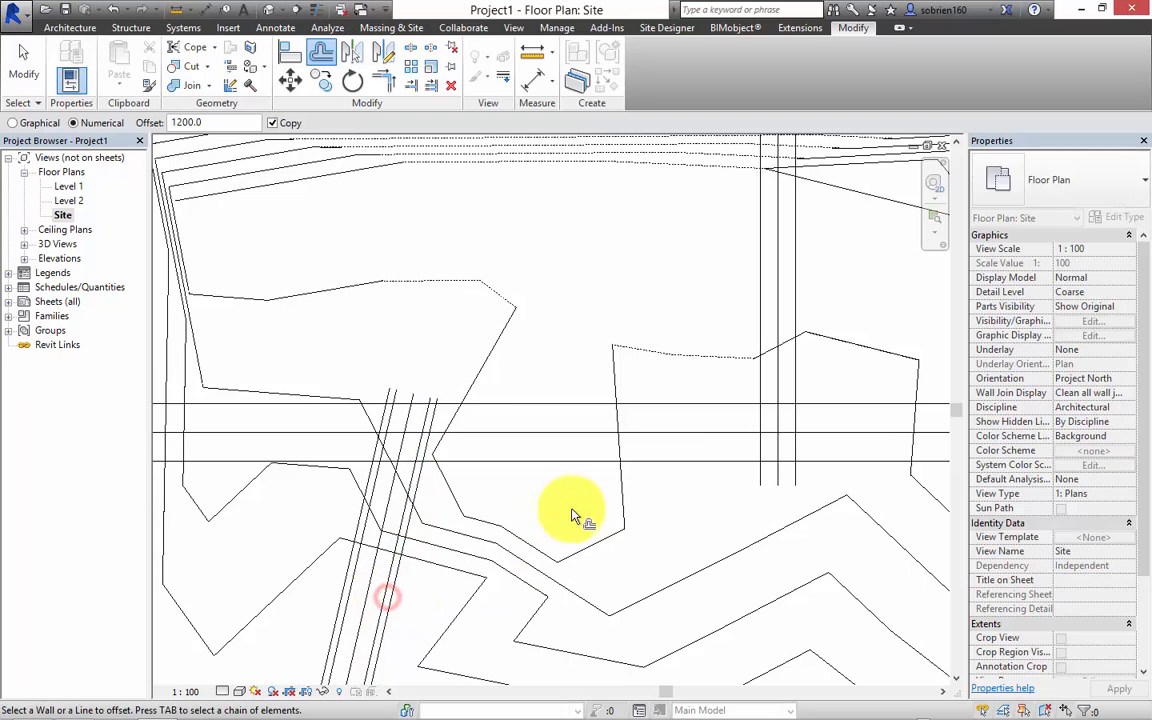
Offset the outer horizontal and outer vertical detail lines outward by 1200 mm as copies, and finish the Offset command
click(578, 466)
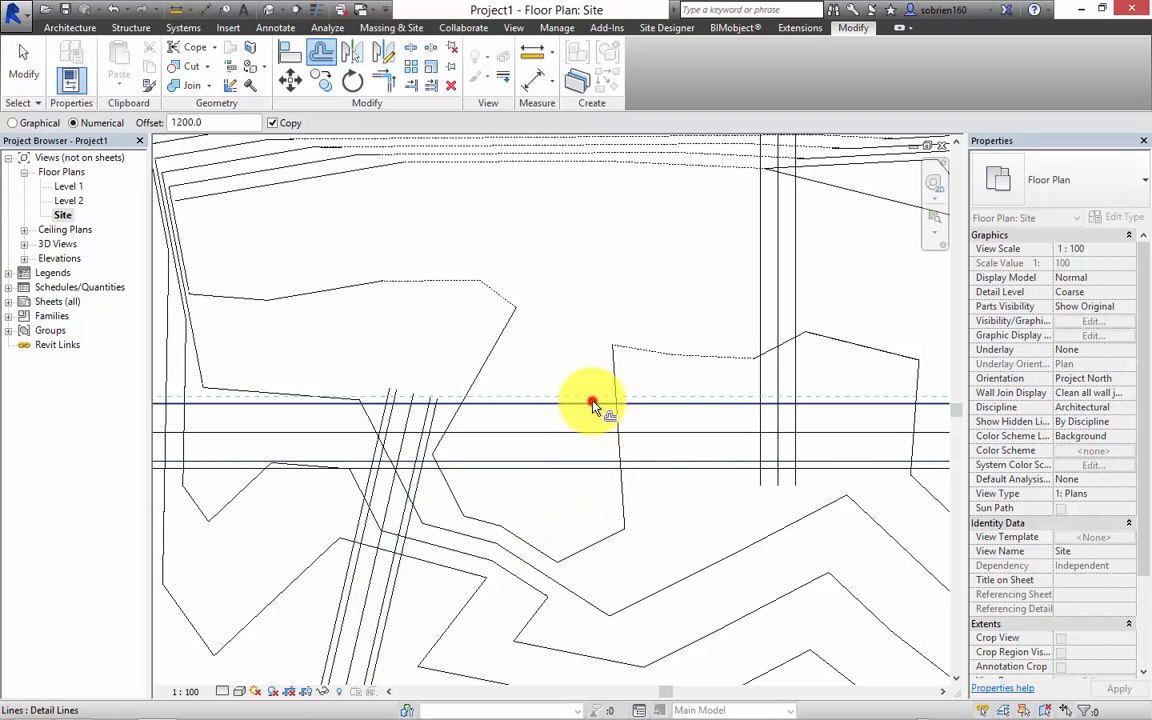
click(592, 399)
click(757, 285)
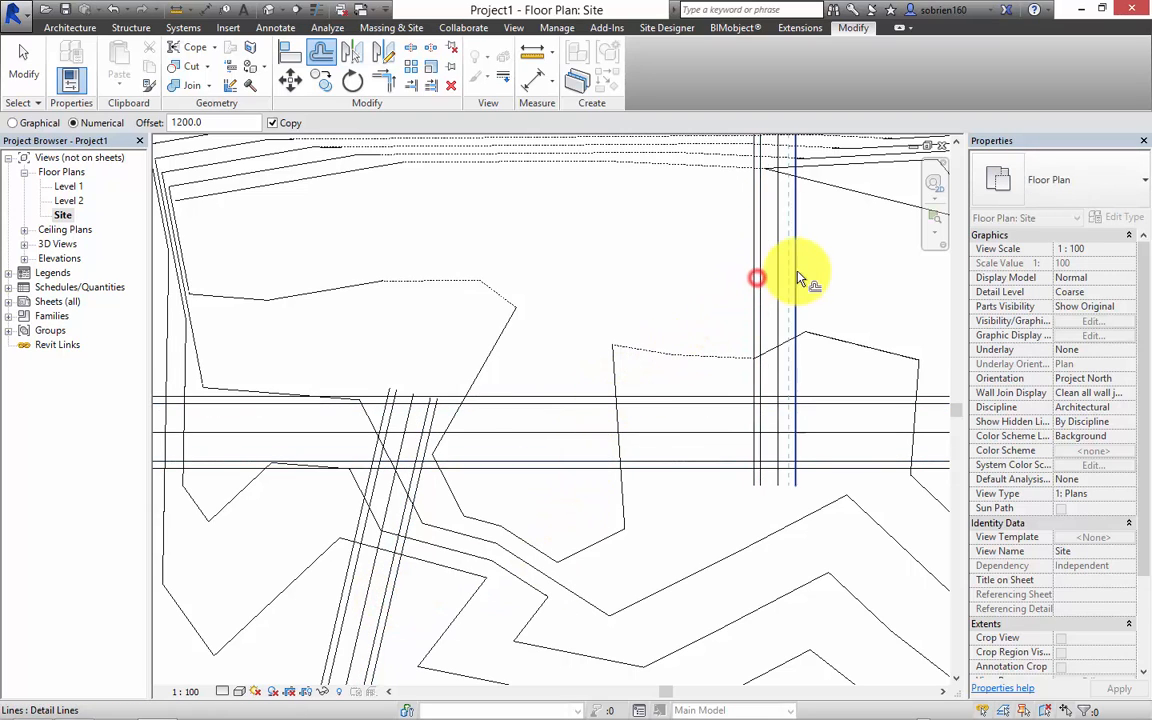
scroll(697, 443, down, 2)
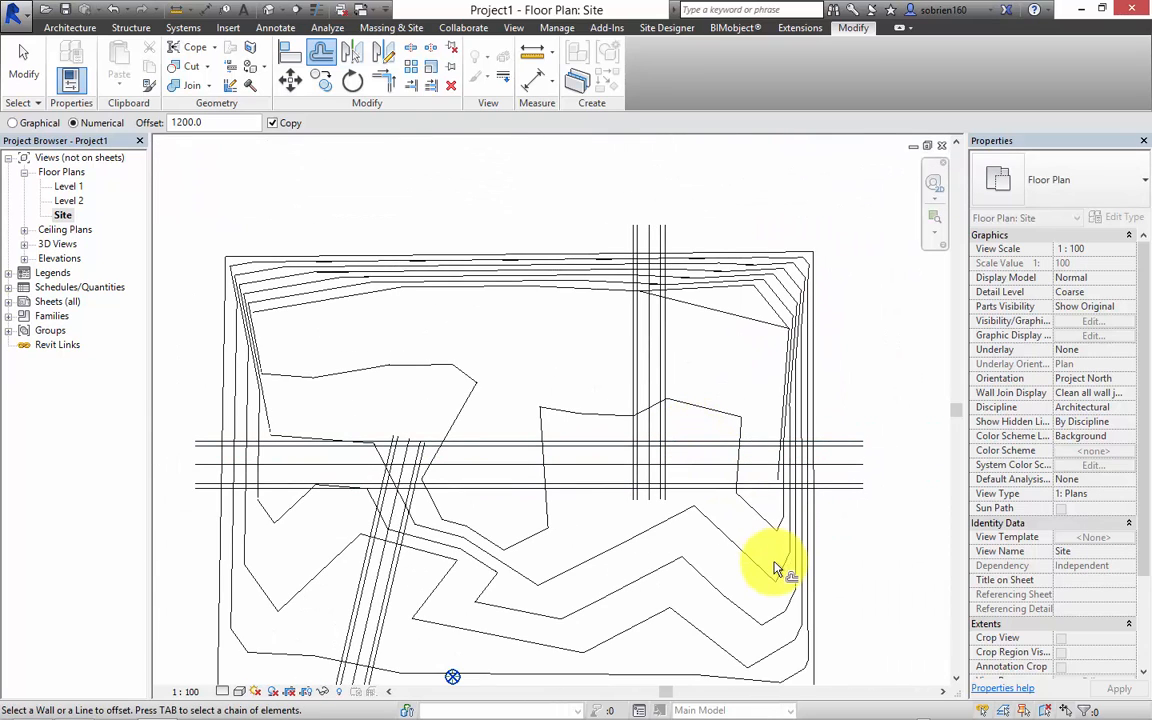
key(Escape)
key(Escape)
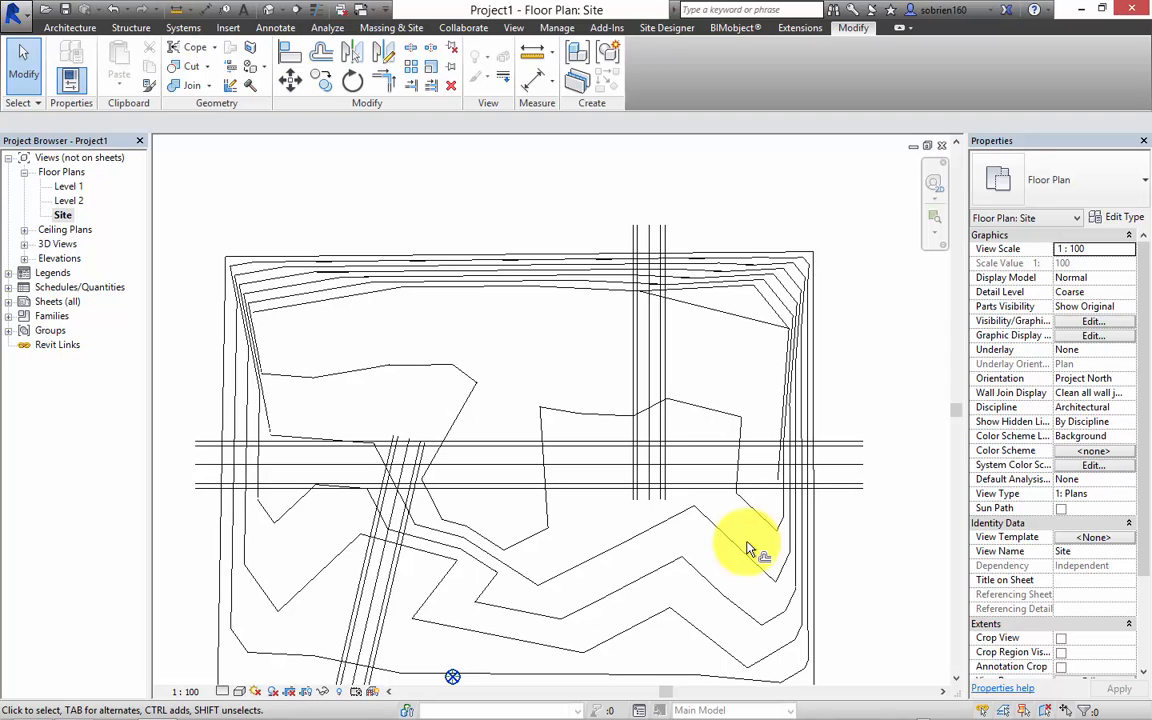
Split the two lower horizontal detail lines at the slanted centre line, and check the separate segments by selecting them
scroll(748, 548, up, 5)
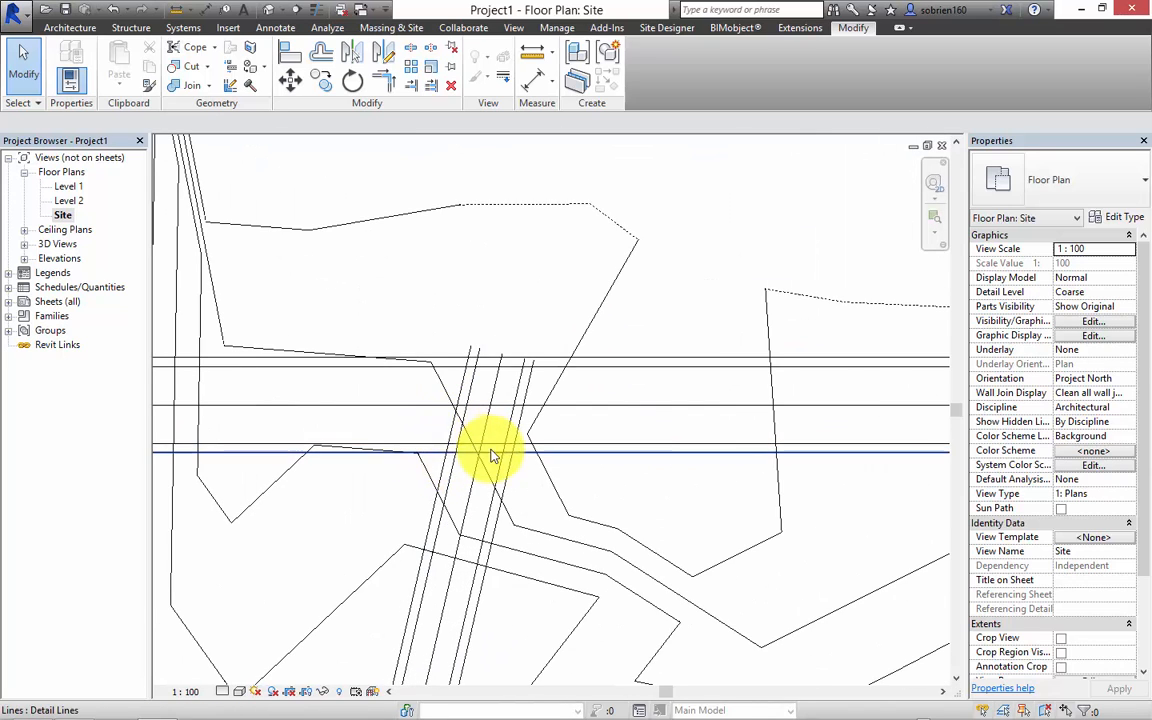
middle_drag(485, 527, 461, 502)
middle_drag(447, 493, 437, 481)
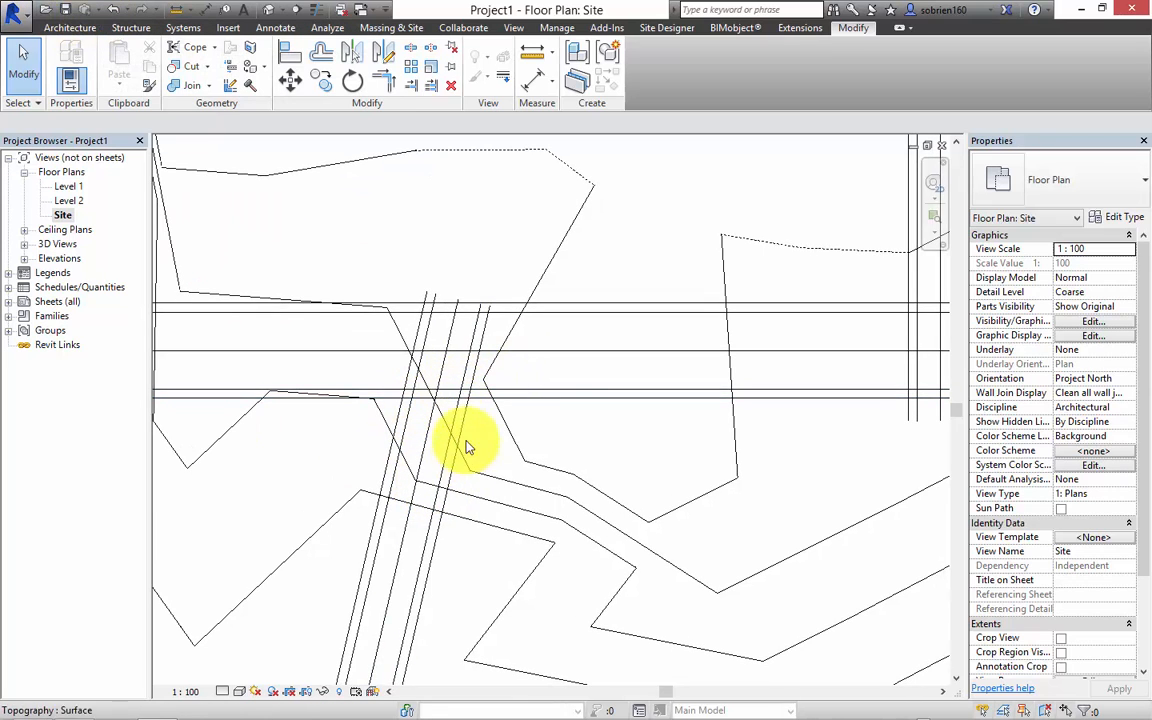
click(412, 52)
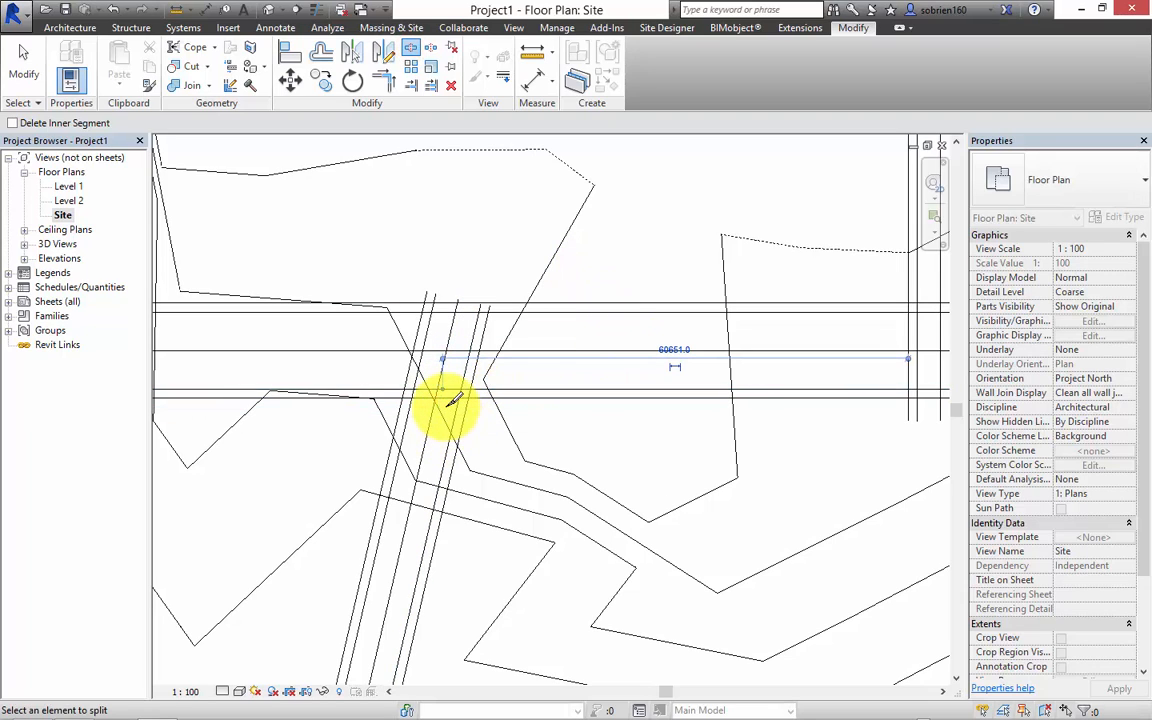
click(444, 397)
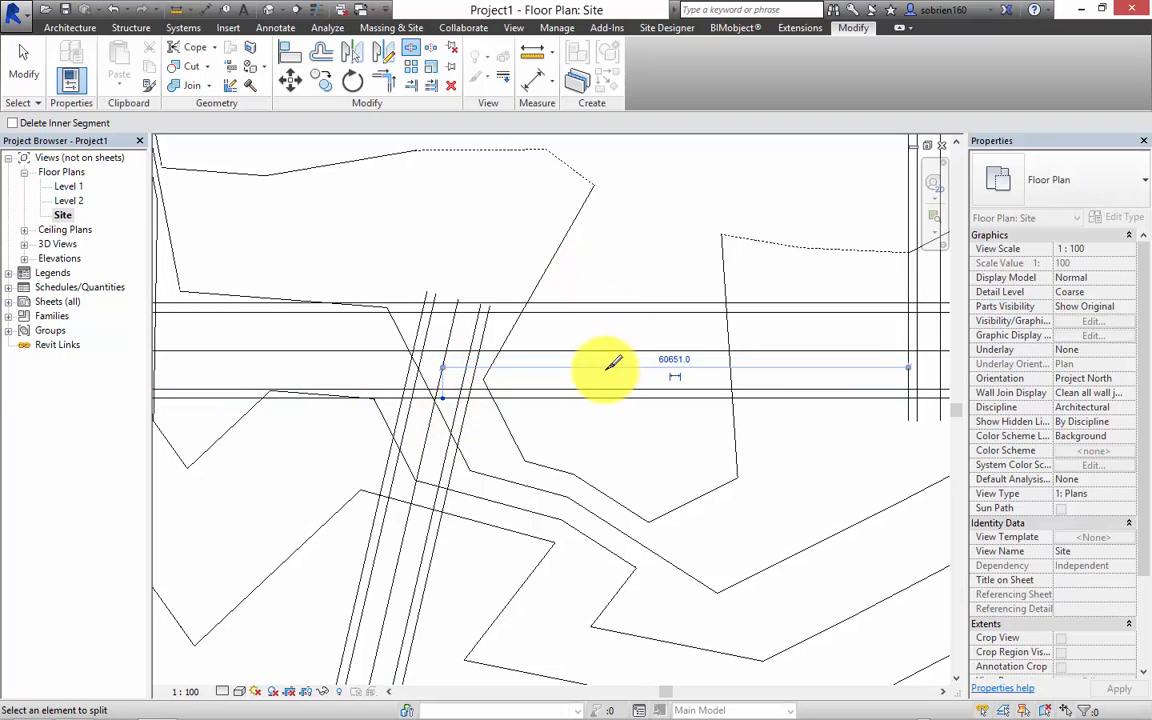
key(Escape)
click(549, 389)
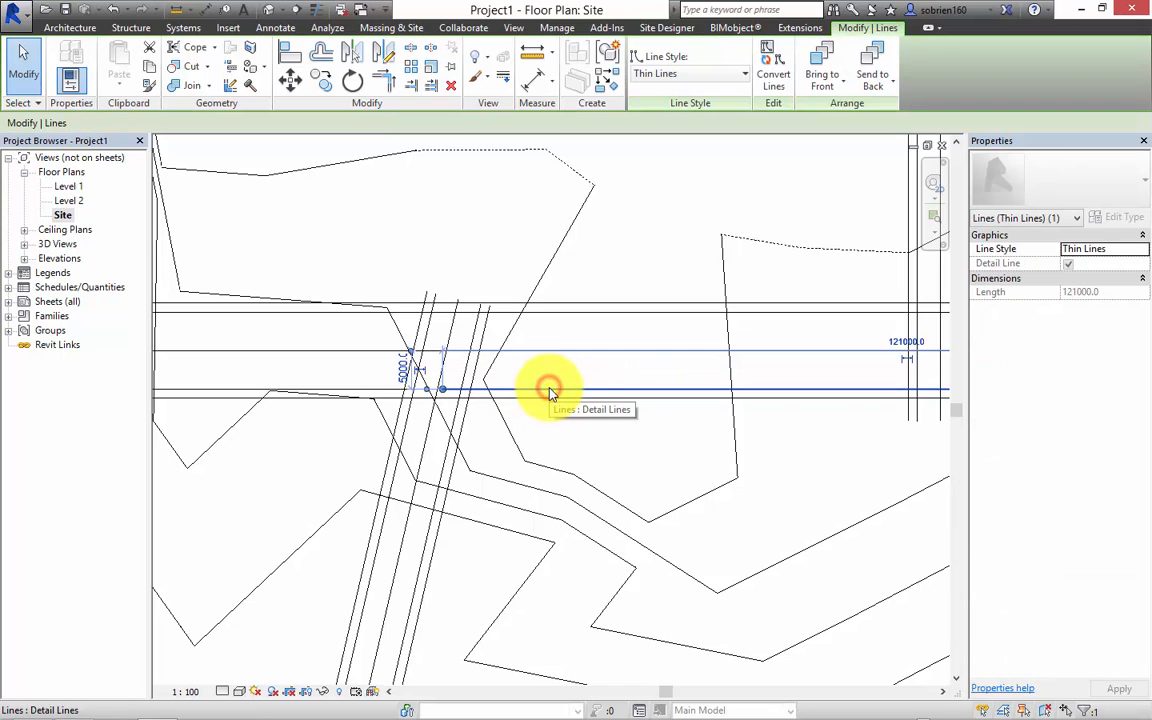
click(497, 398)
click(334, 465)
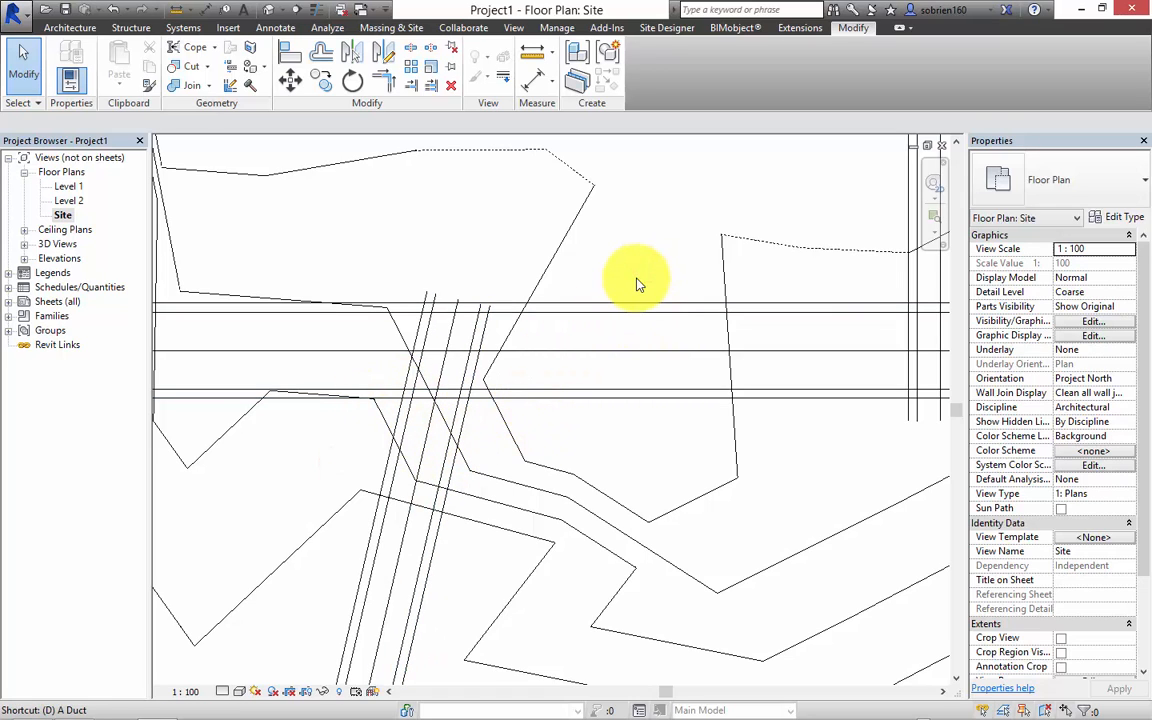
key(d)
key(l)
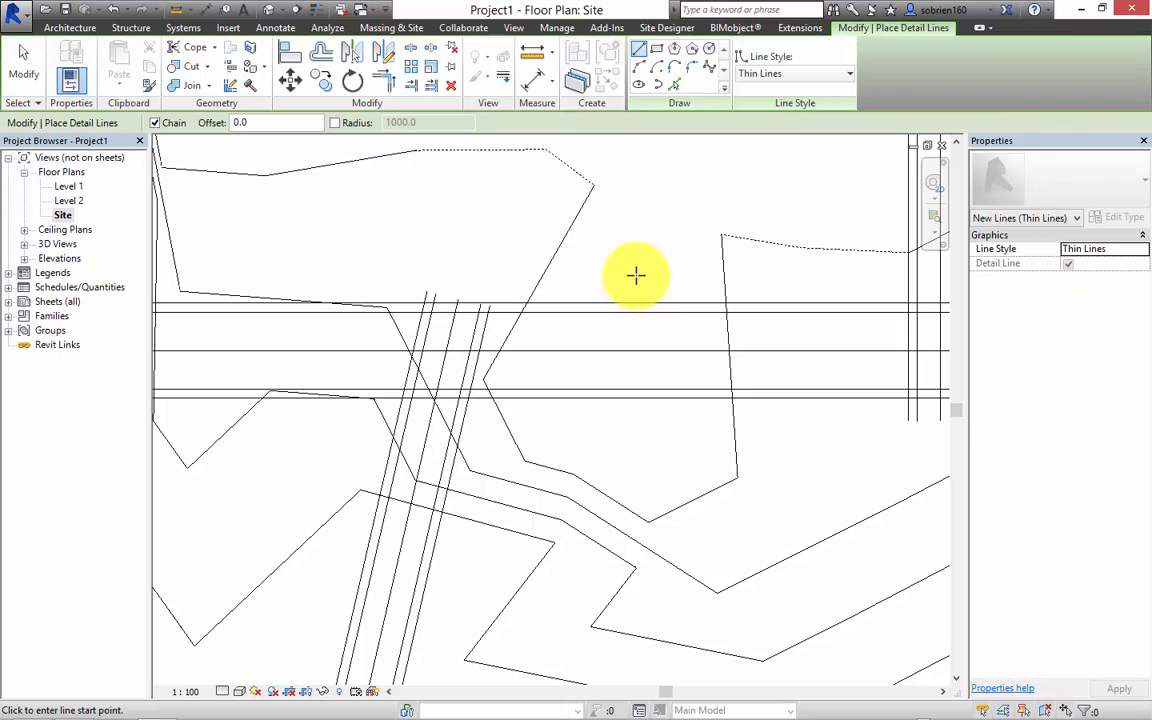
click(279, 30)
click(376, 50)
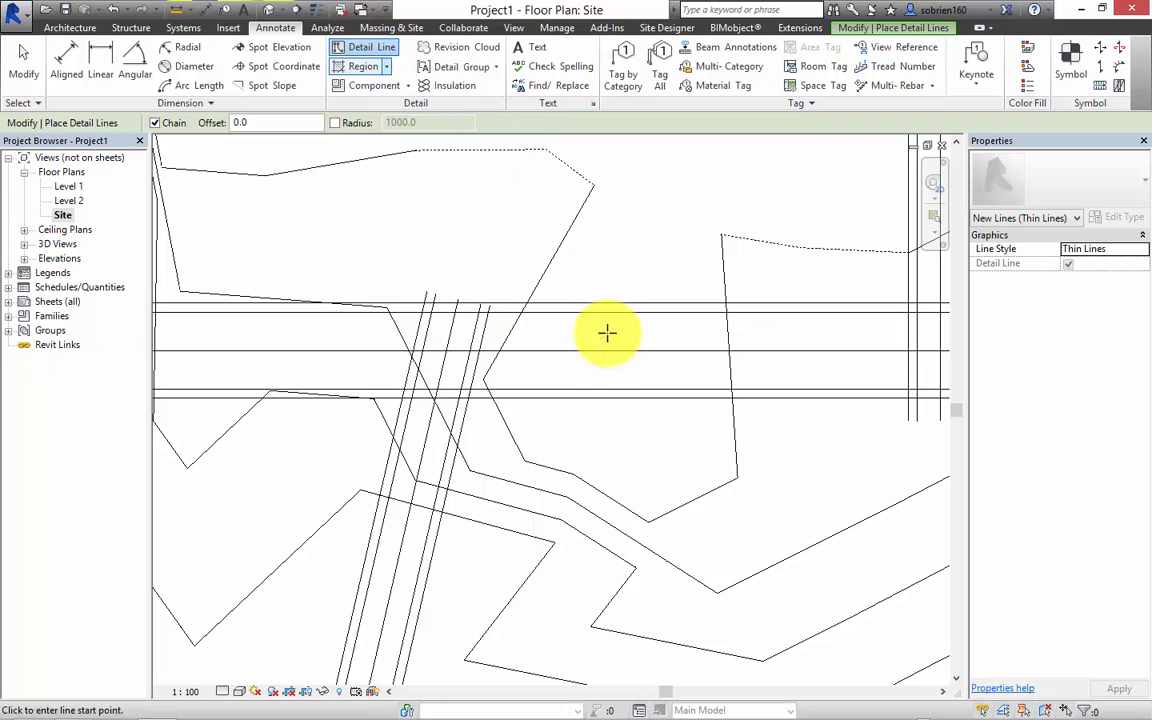
key(Escape)
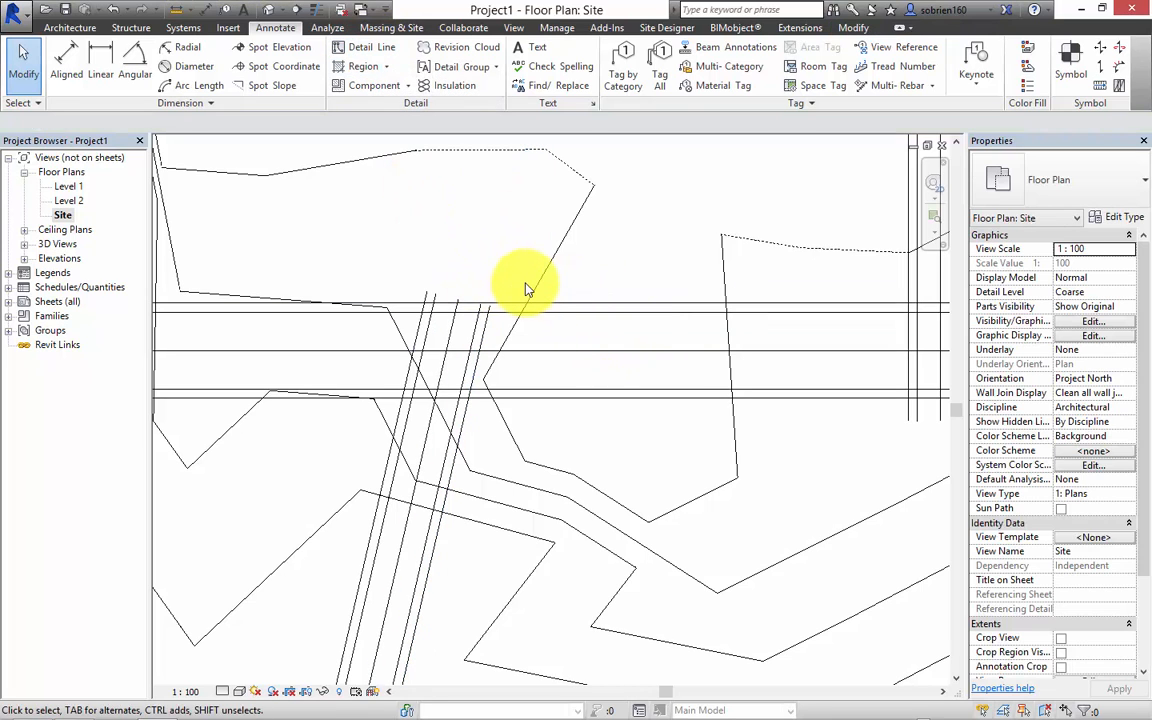
Fillet the inner lower horizontal line's left segment to the left inner slanted line with a fillet arc of 6000 mm radius
key(l)
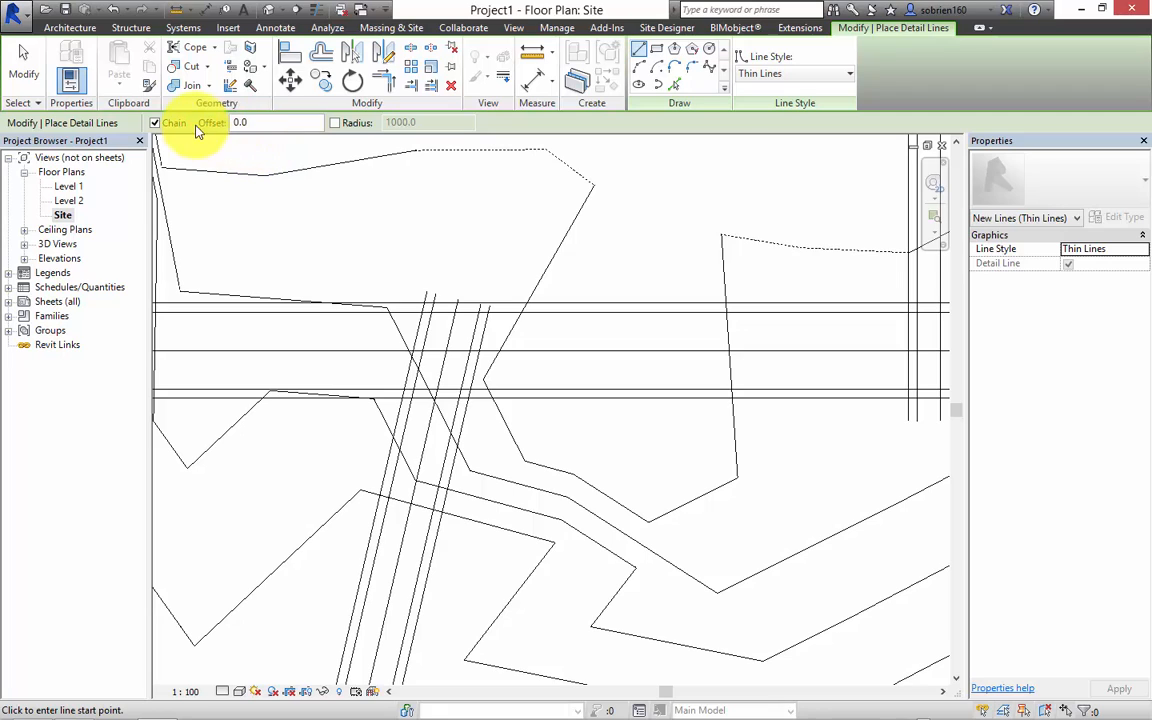
click(690, 68)
click(200, 123)
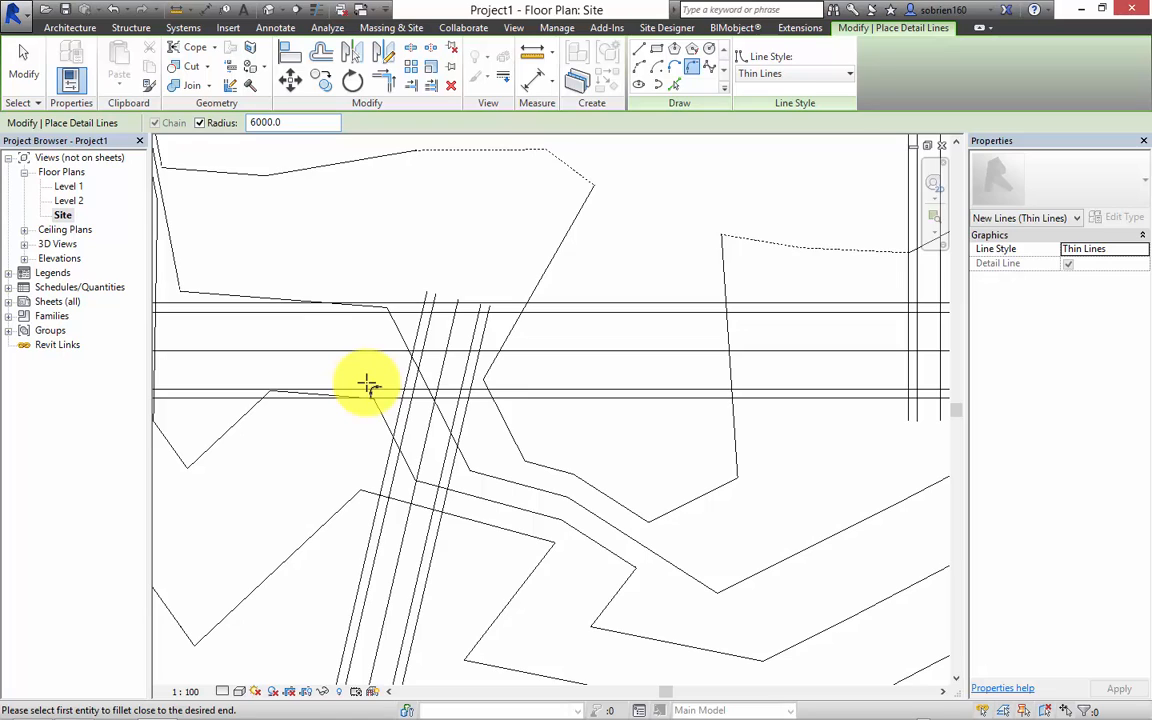
click(220, 390)
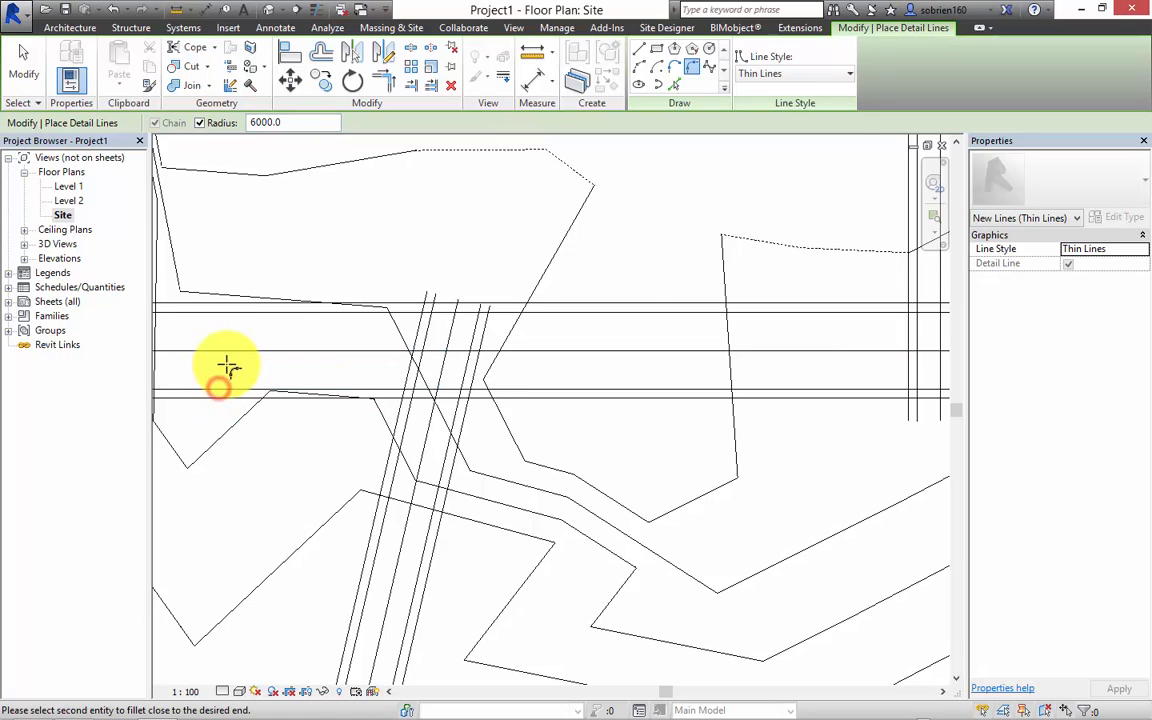
click(376, 555)
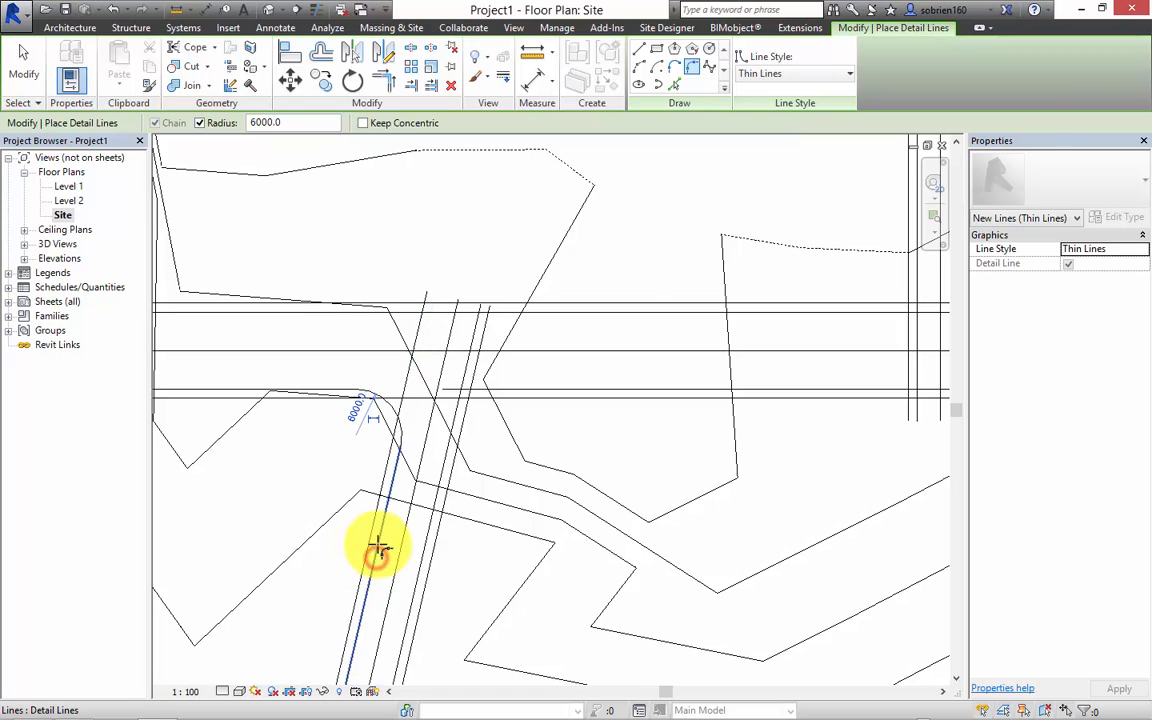
scroll(345, 398, up, 2)
scroll(347, 430, down, 3)
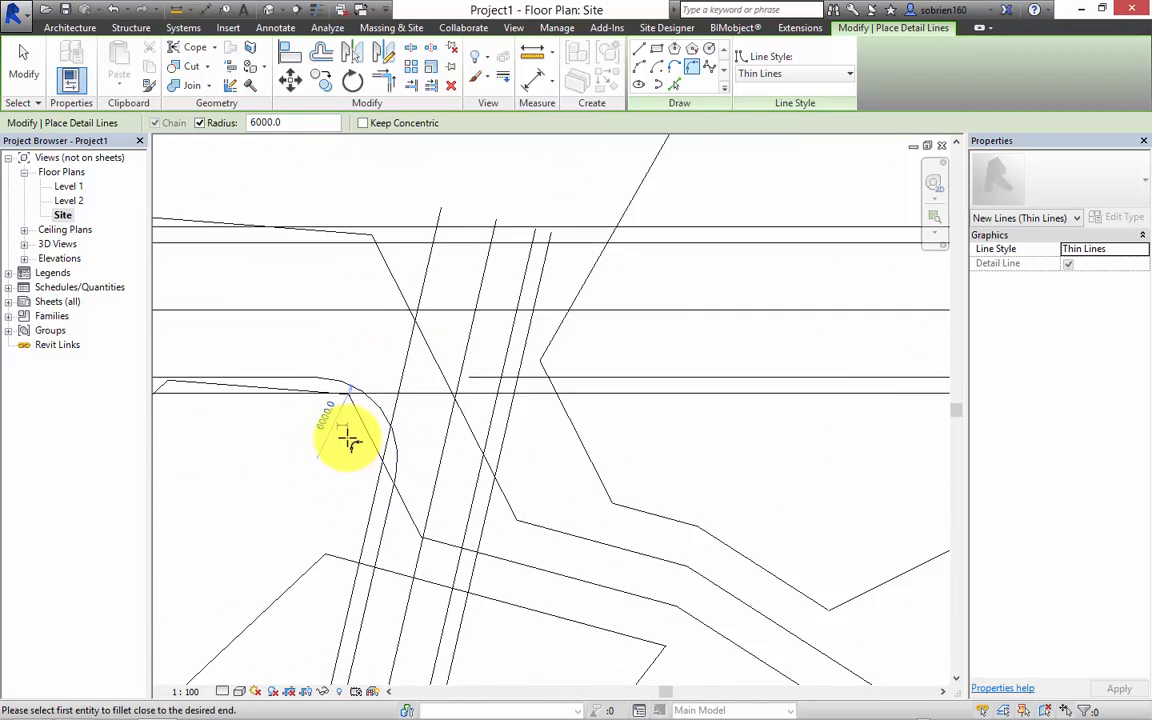
Fillet the right inner slanted line to the inner lower horizontal line's right segment at 6000 mm radius, and finish the Detail Line command
middle_drag(391, 528, 418, 431)
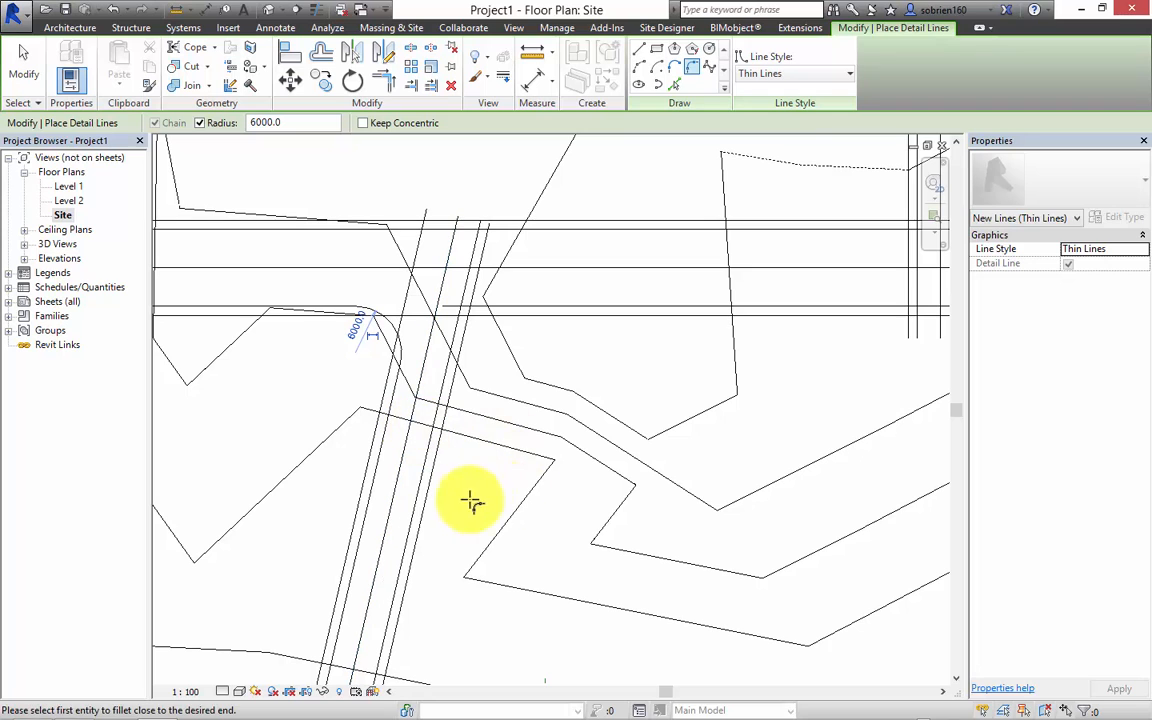
click(424, 477)
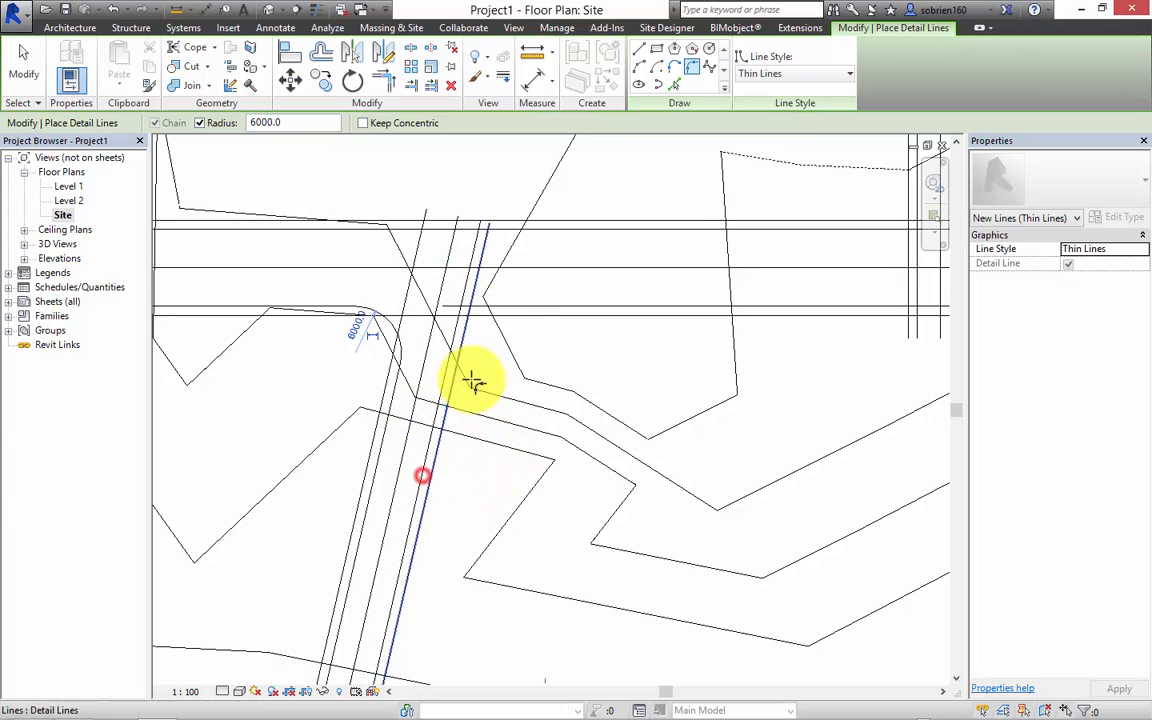
click(527, 309)
middle_drag(532, 372, 586, 380)
scroll(544, 335, up, 5)
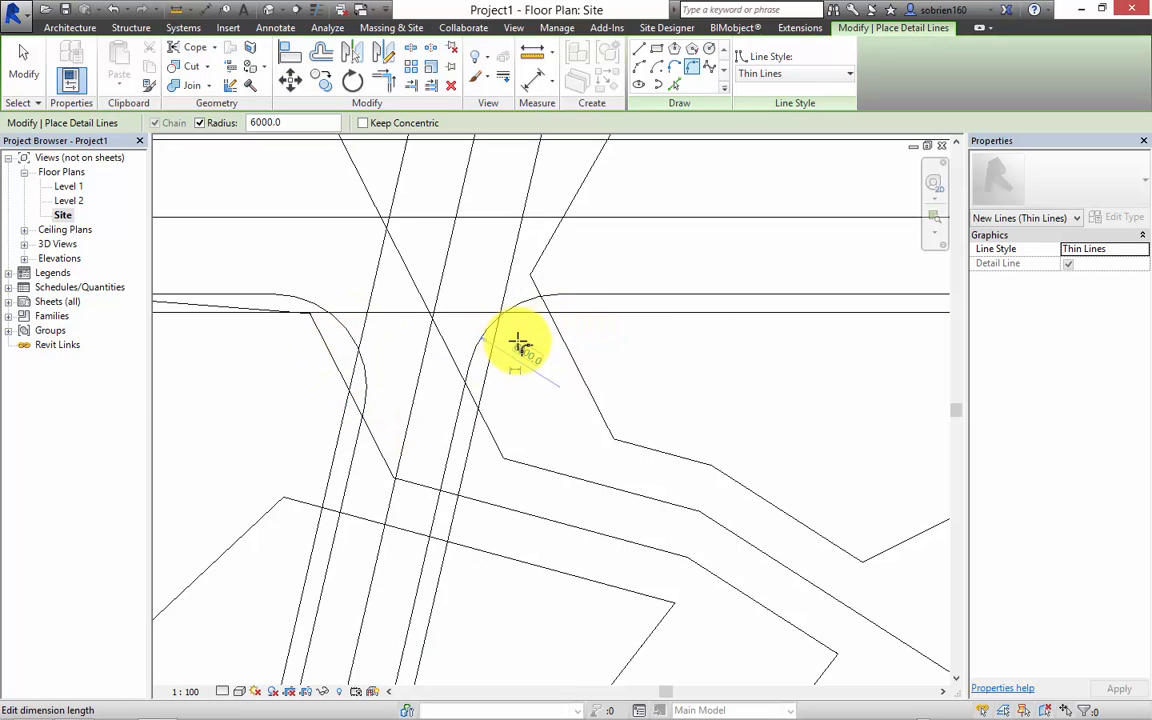
scroll(520, 343, down, 3)
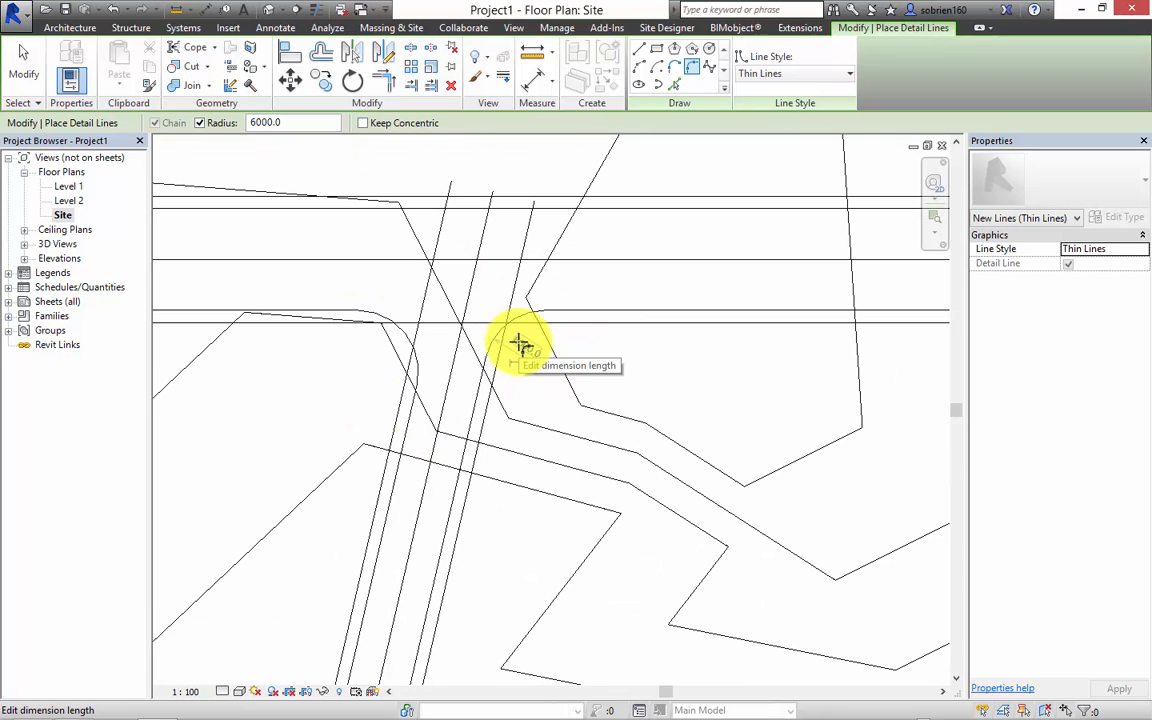
key(Escape)
key(Escape)
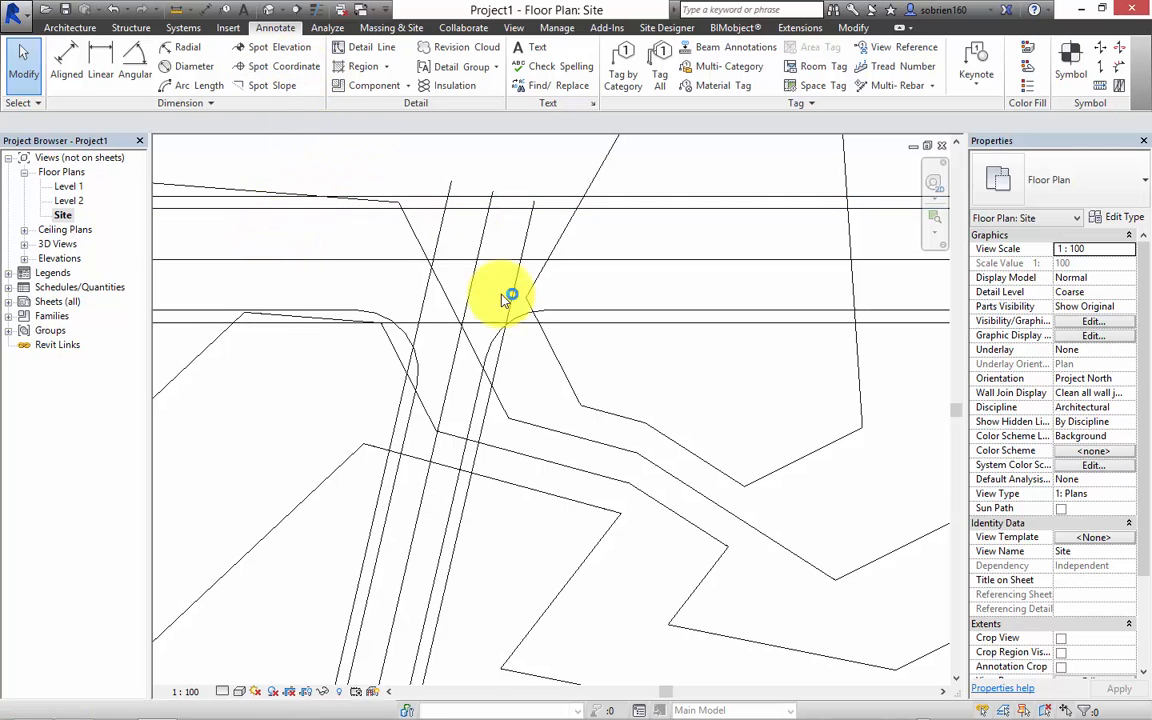
Offset both 6000 mm fillet arcs at the slanted road away from the roadway by 1200 mm as copies, and finish the Offset command
click(490, 342)
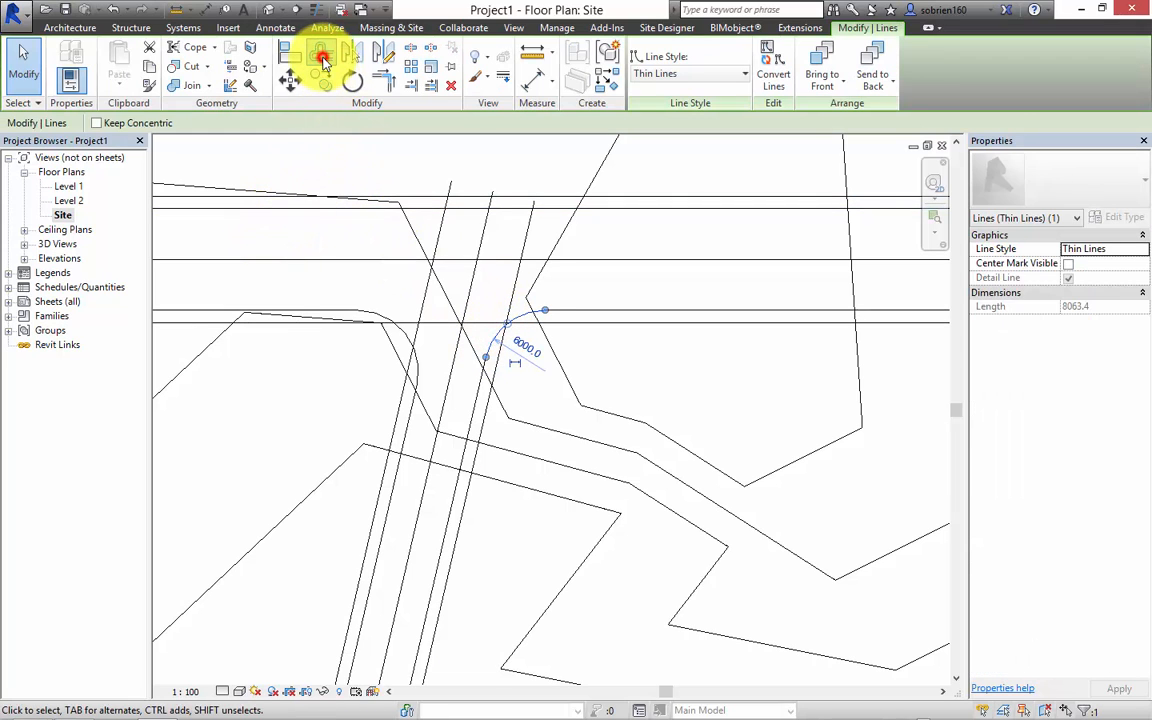
click(321, 52)
scroll(435, 312, up, 4)
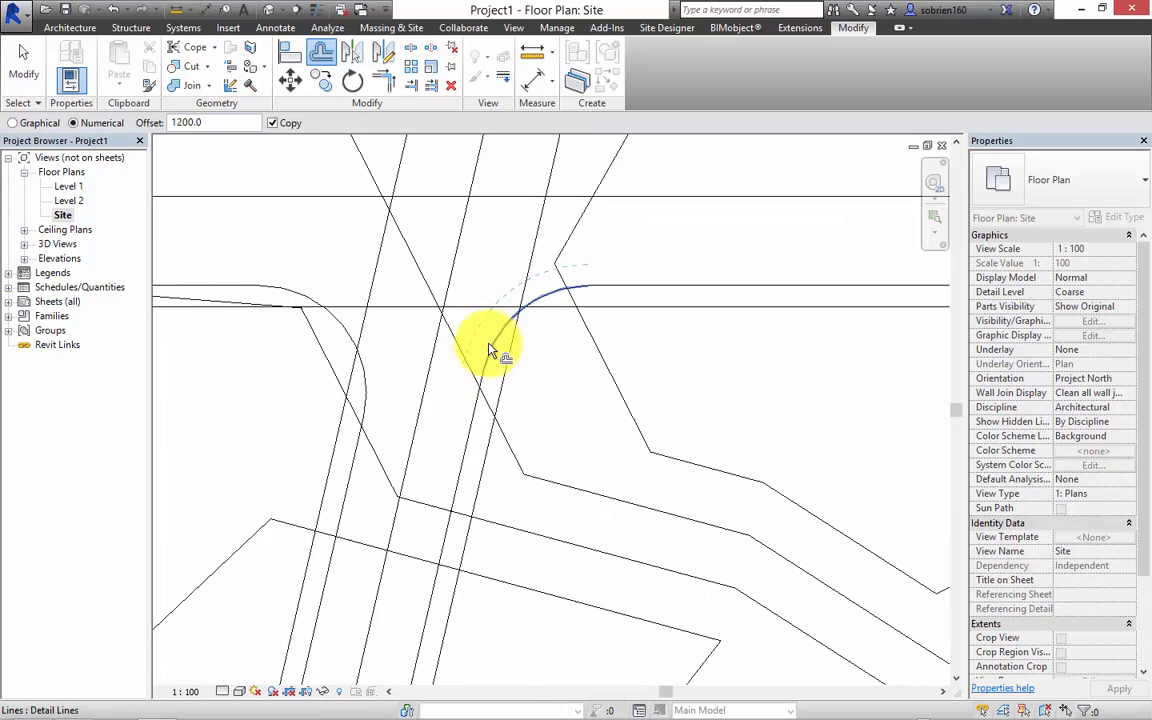
click(500, 343)
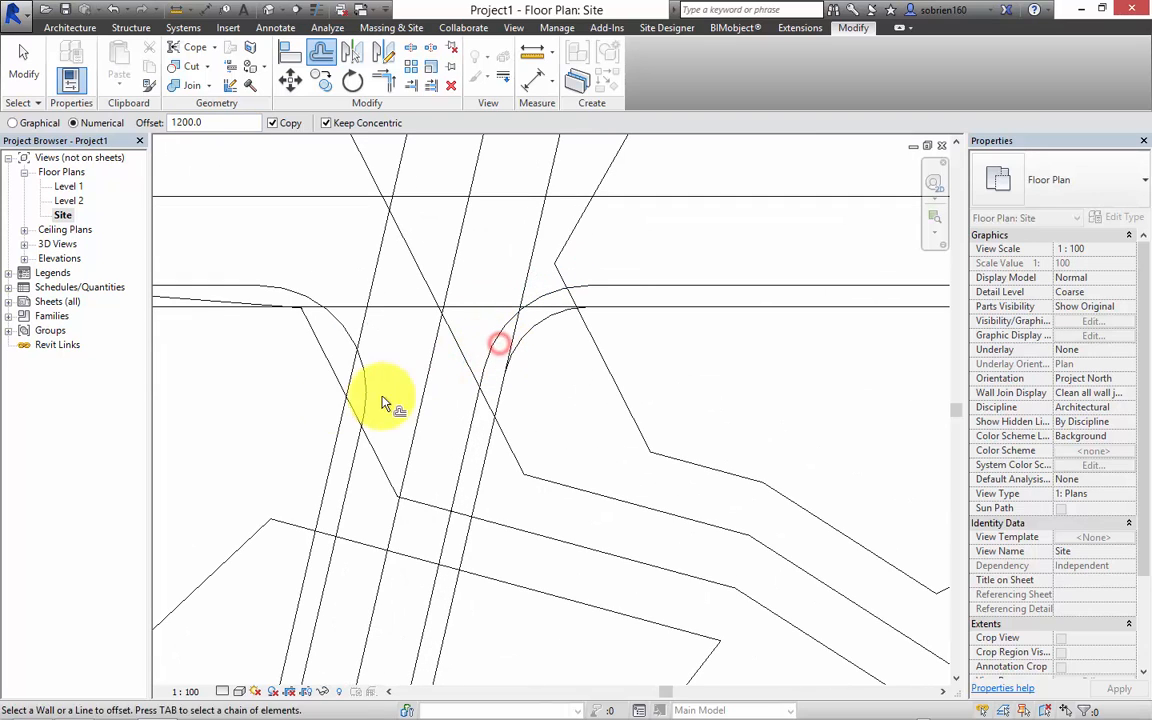
click(334, 322)
key(Escape)
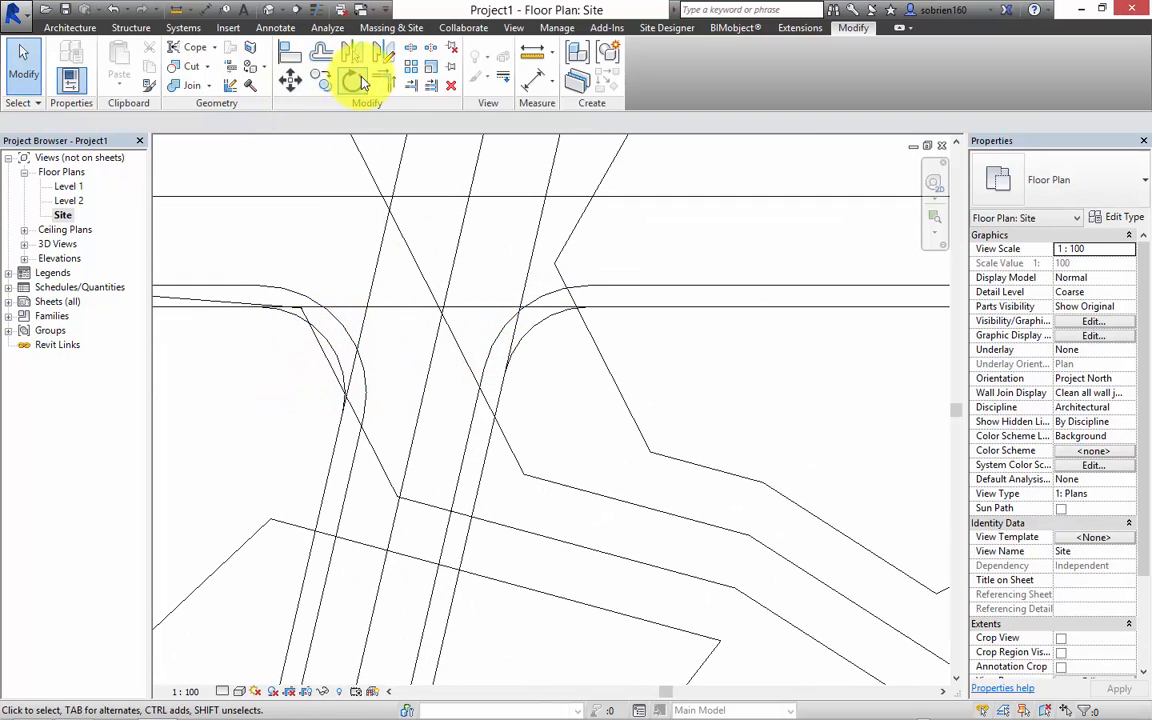
Trim the right outer slanted line and the outer lower horizontal line's right segment to the ends of the offset right arc
click(381, 84)
click(522, 342)
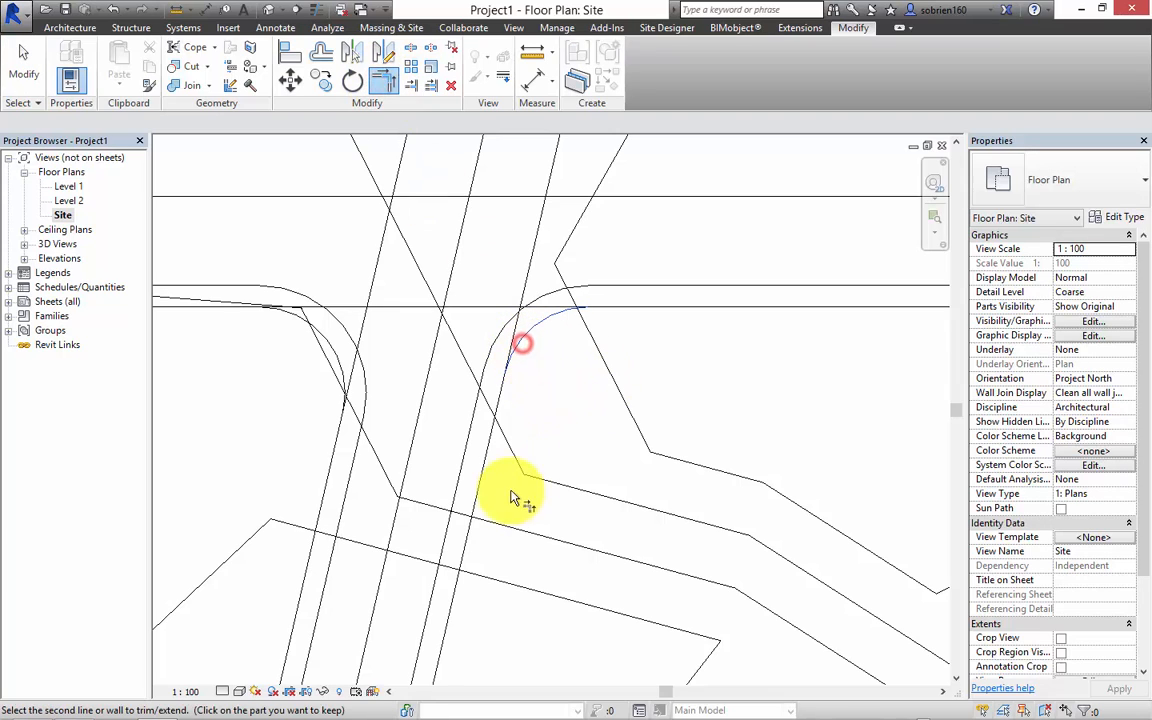
click(478, 493)
click(540, 319)
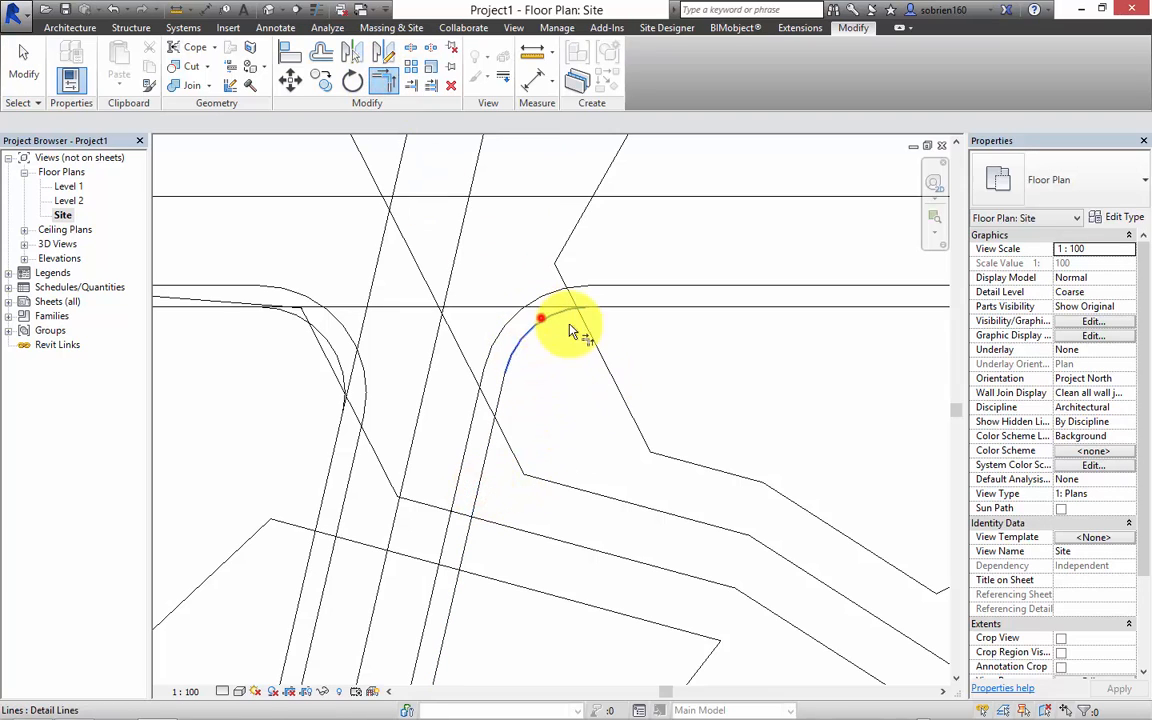
click(620, 307)
Trim the left outer slanted line and the outer lower horizontal line's left segment to the offset left arc, and finish the Trim command
click(327, 459)
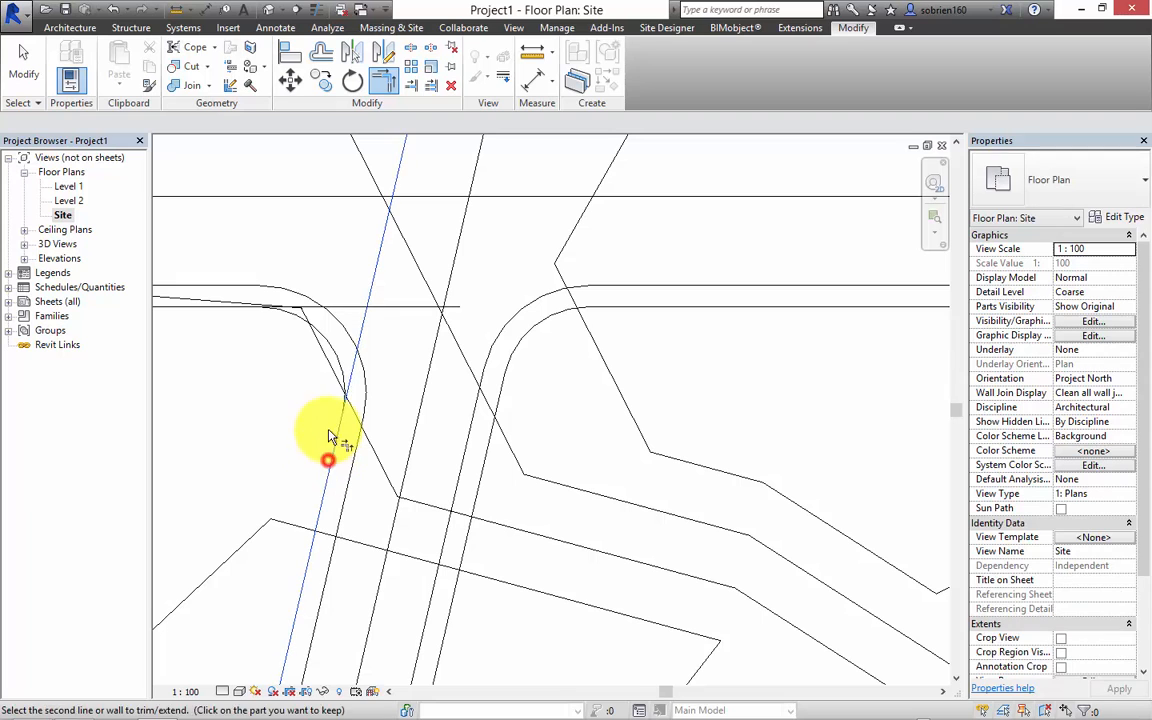
click(336, 364)
click(288, 312)
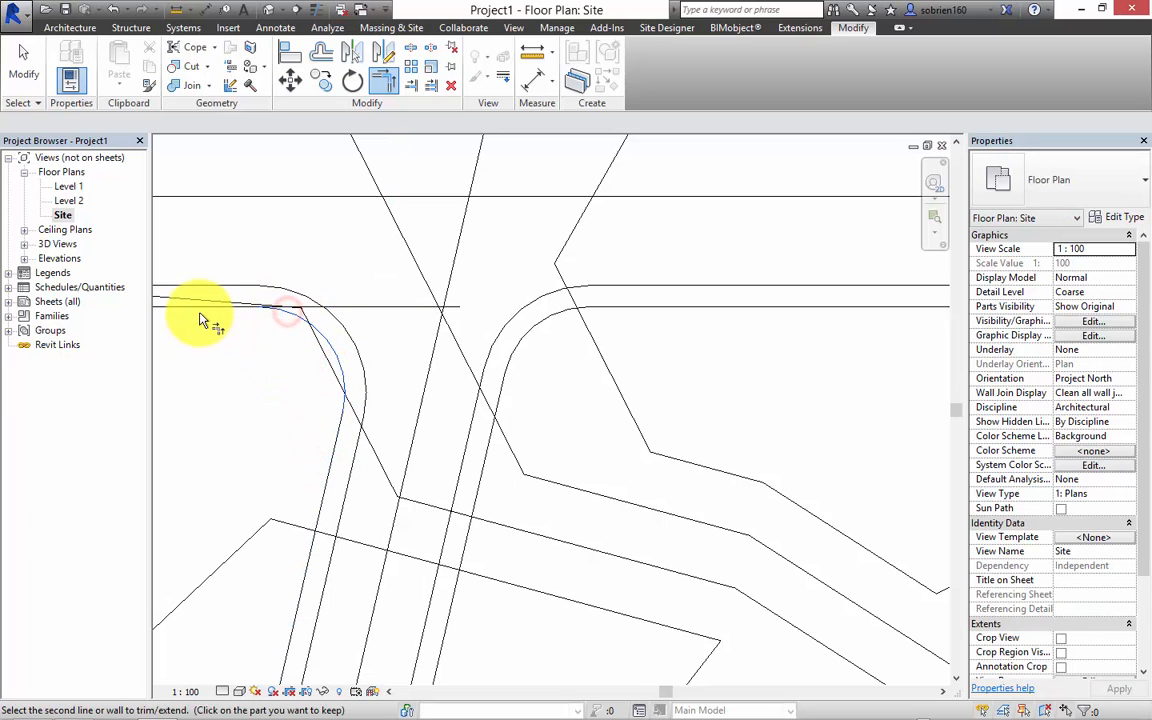
click(200, 309)
scroll(345, 404, down, 2)
middle_drag(345, 404, 472, 390)
scroll(472, 390, down, 2)
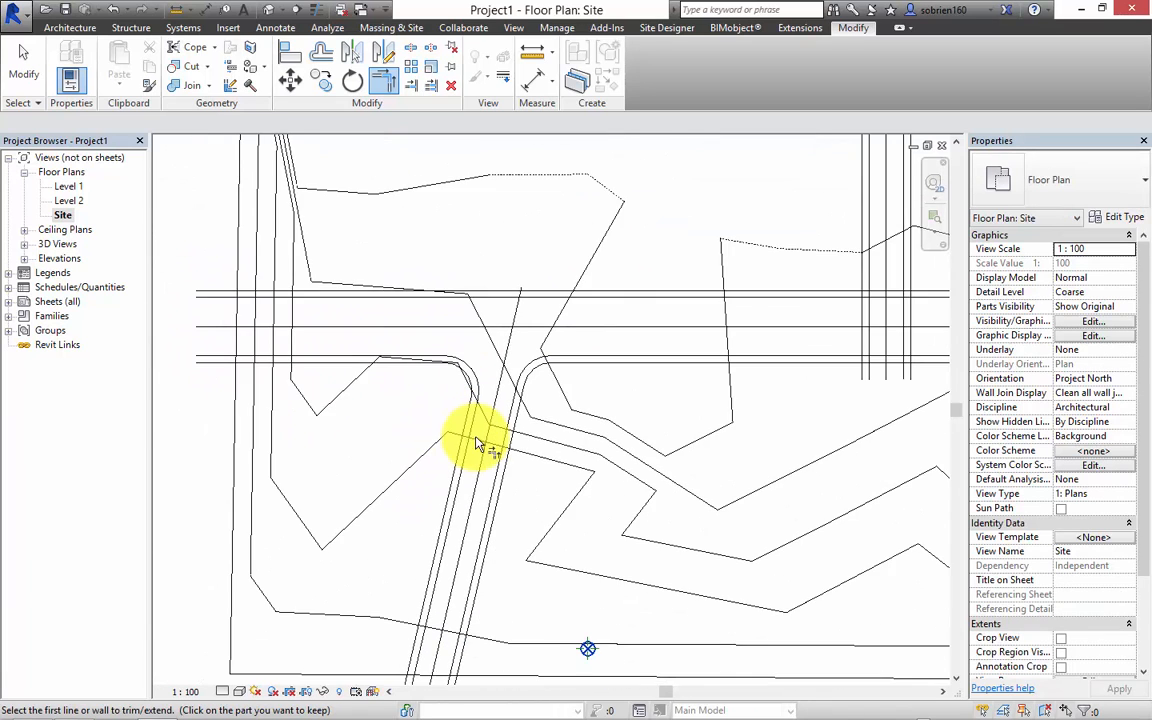
middle_drag(474, 438, 476, 388)
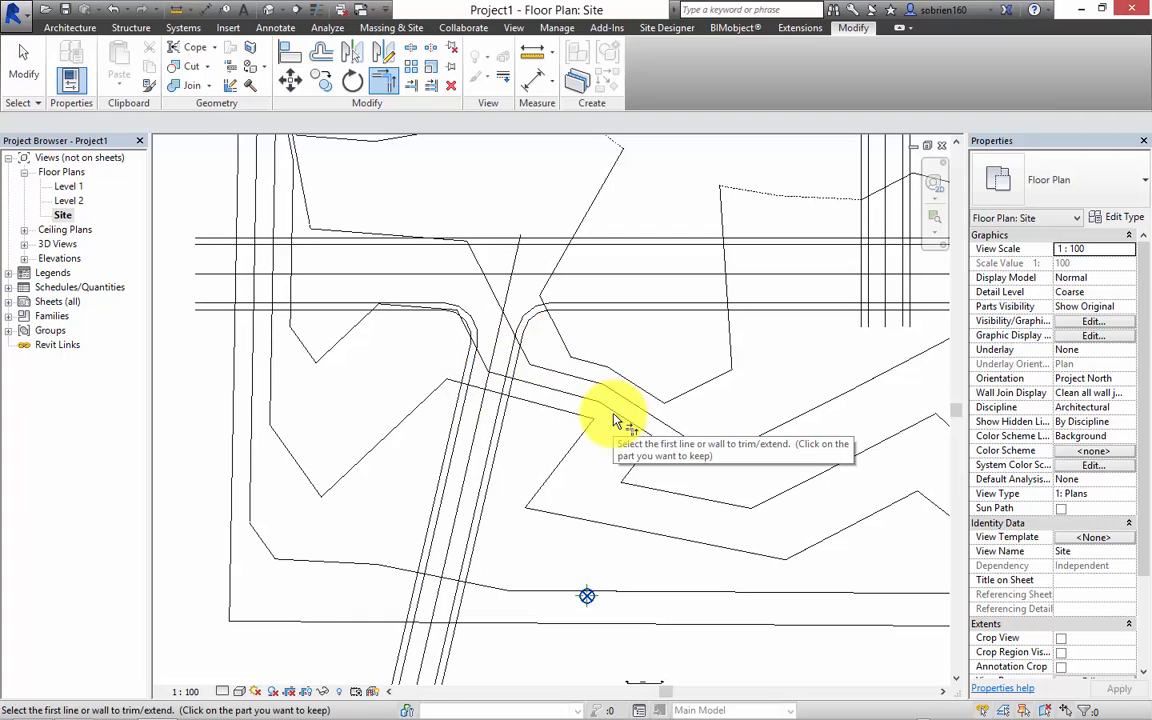
key(Escape)
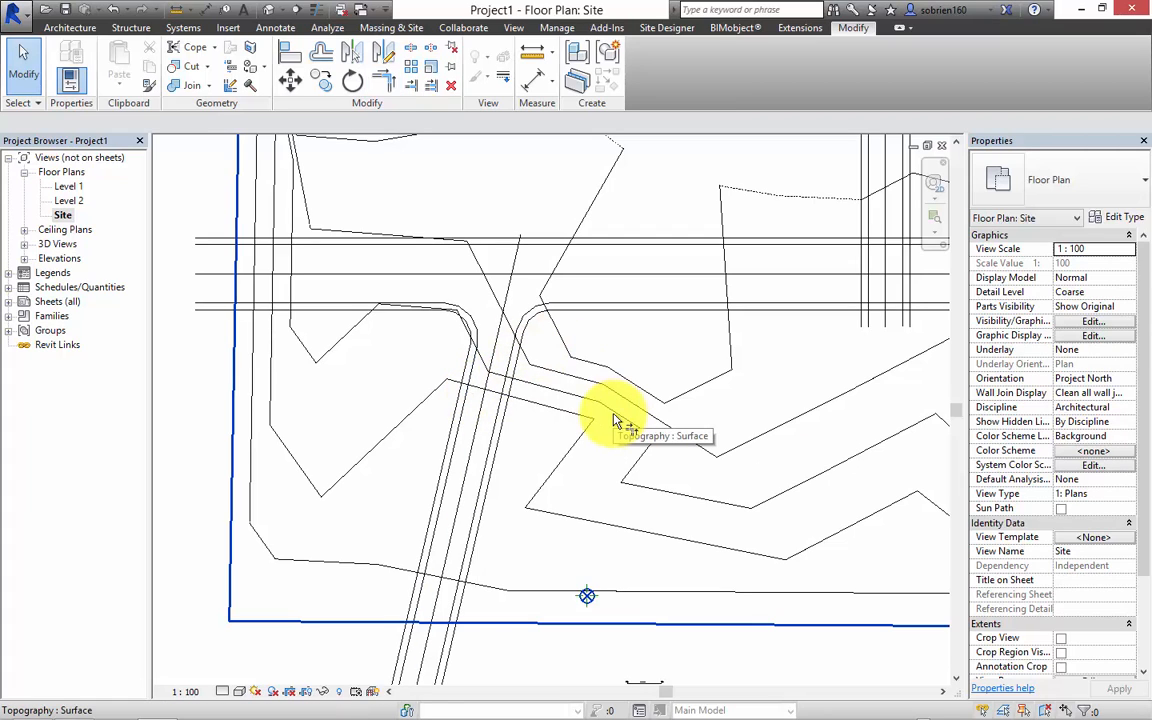
Split the two upper horizontal detail lines near the vertical road's centre line, and finish the Split command
middle_drag(776, 373, 618, 423)
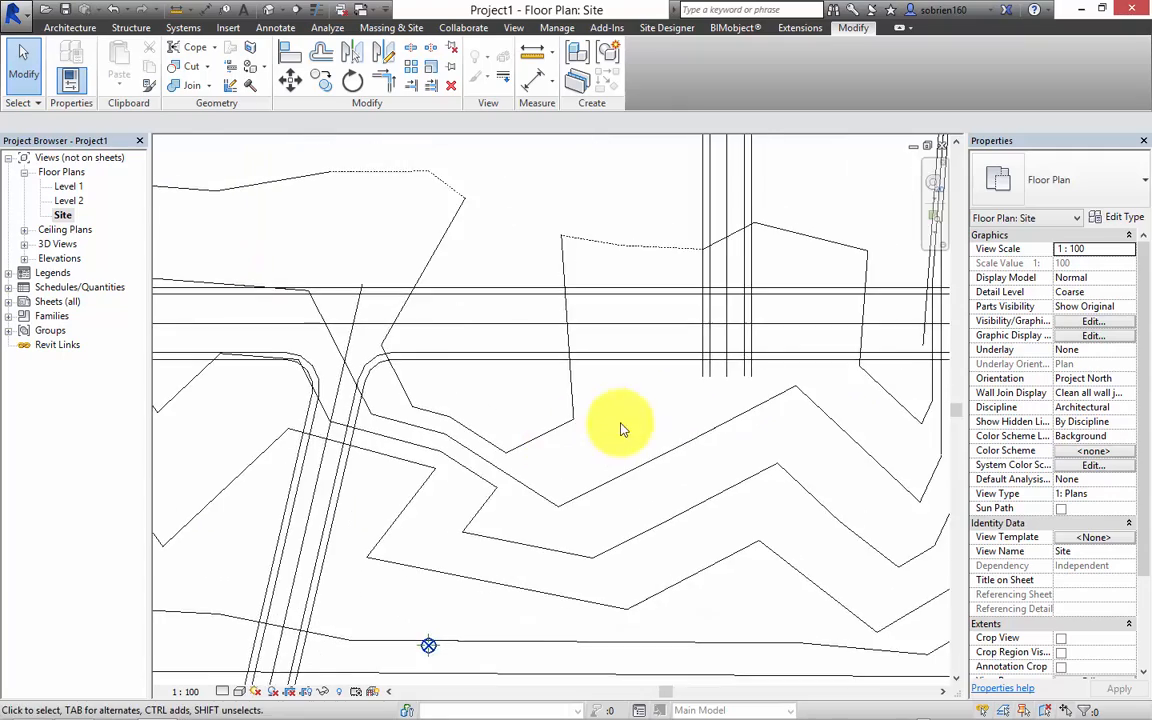
scroll(745, 401, down, 1)
middle_drag(745, 401, 673, 497)
scroll(666, 385, up, 3)
scroll(668, 390, down, 2)
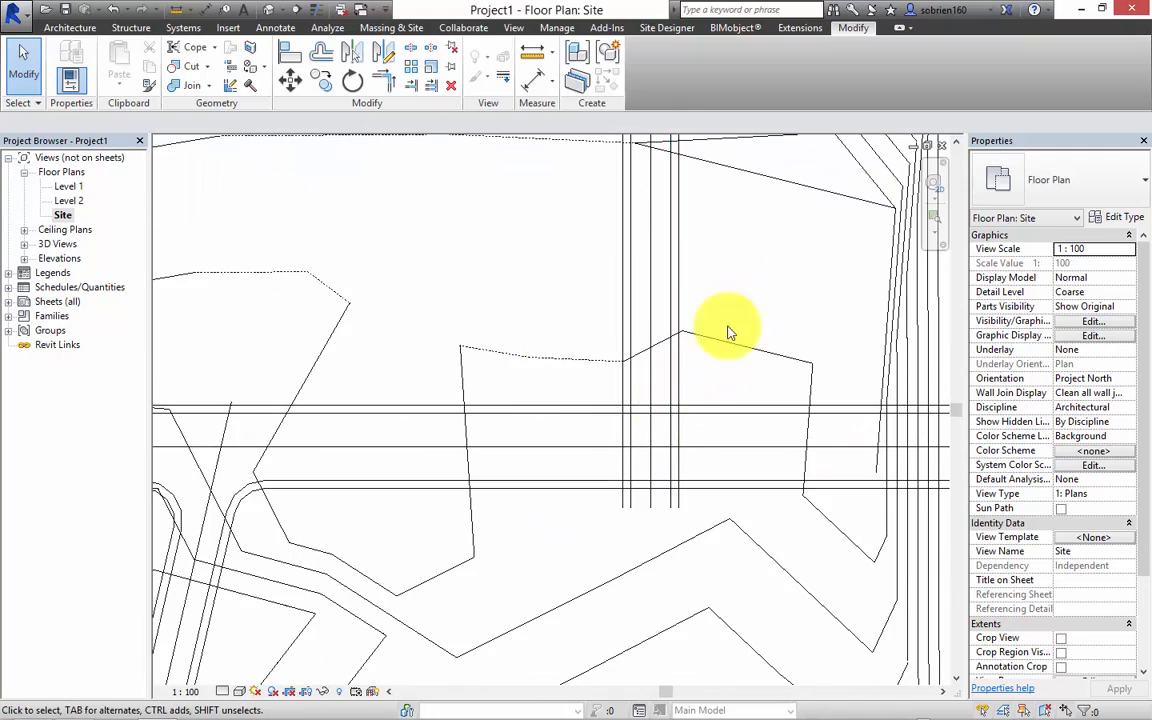
middle_drag(733, 329, 679, 352)
scroll(676, 373, up, 4)
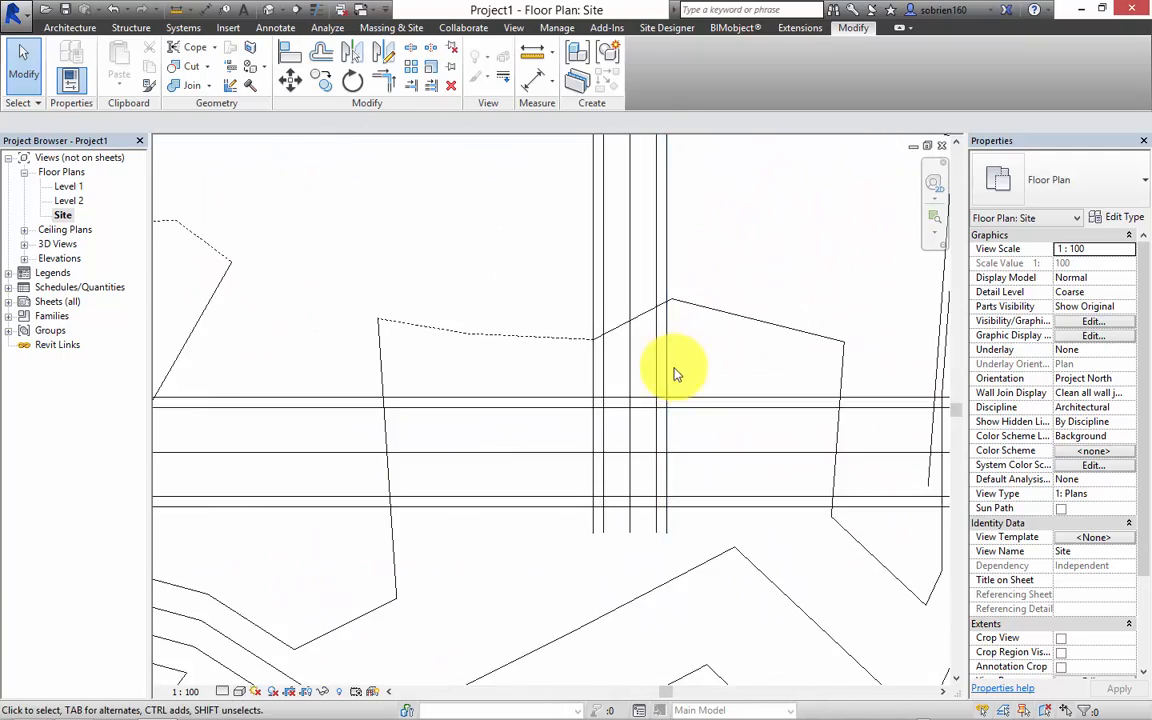
click(410, 47)
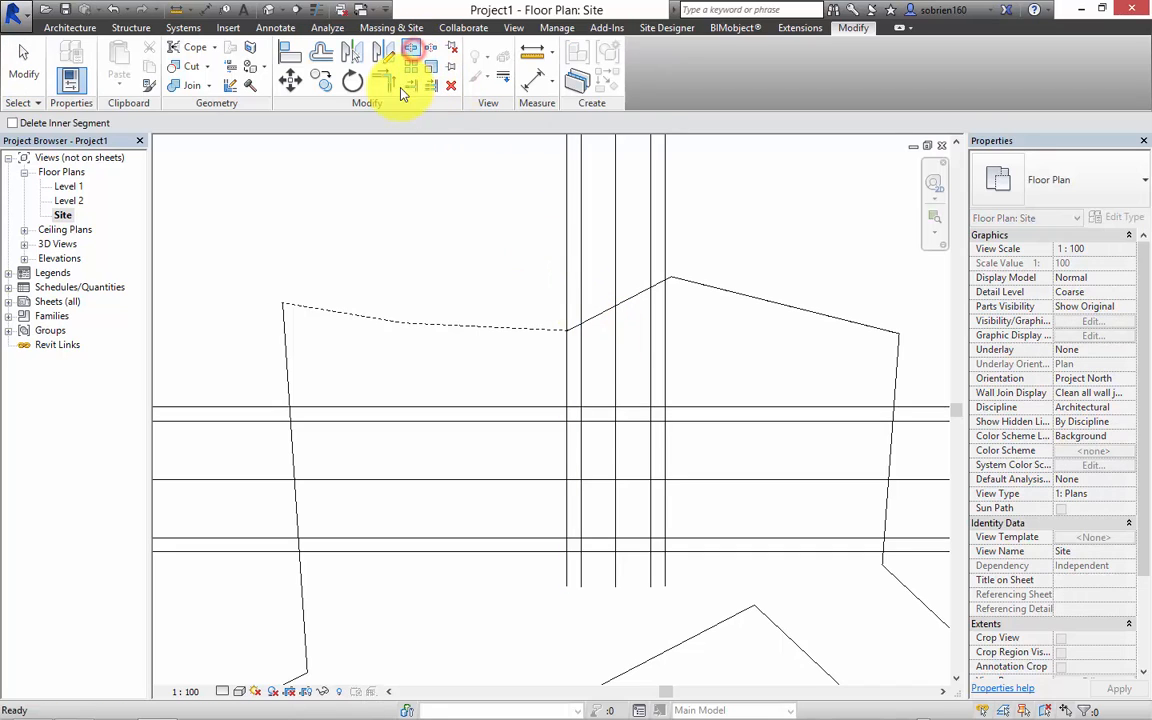
click(603, 418)
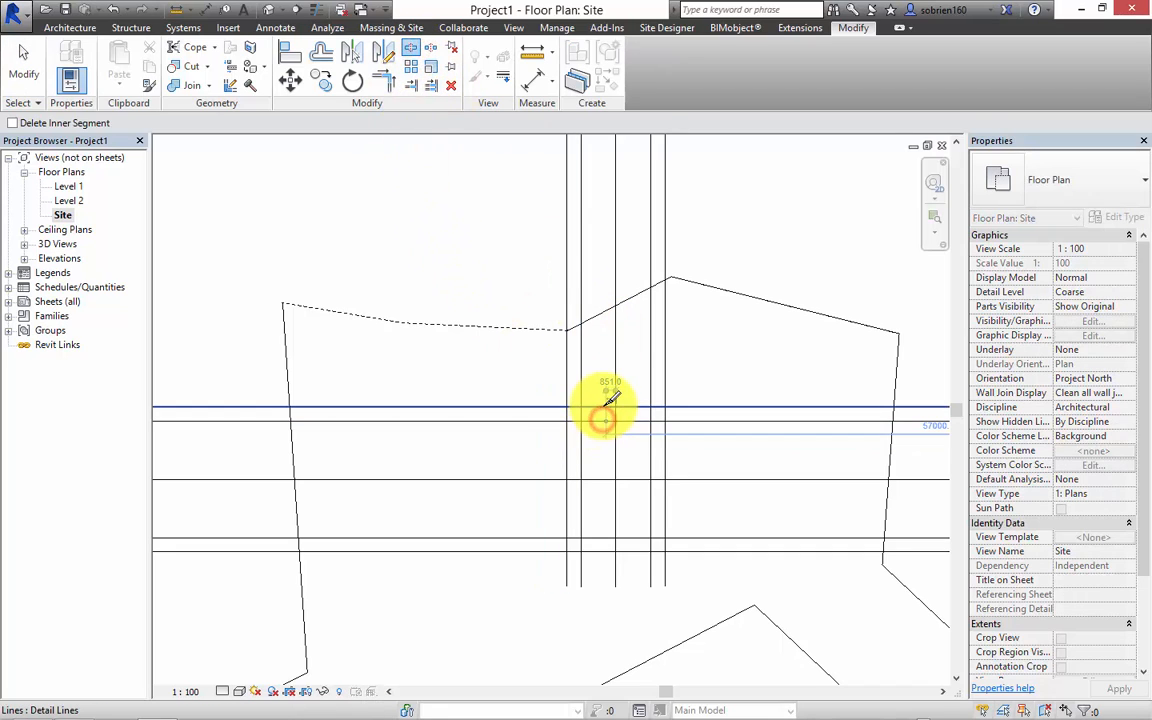
click(603, 405)
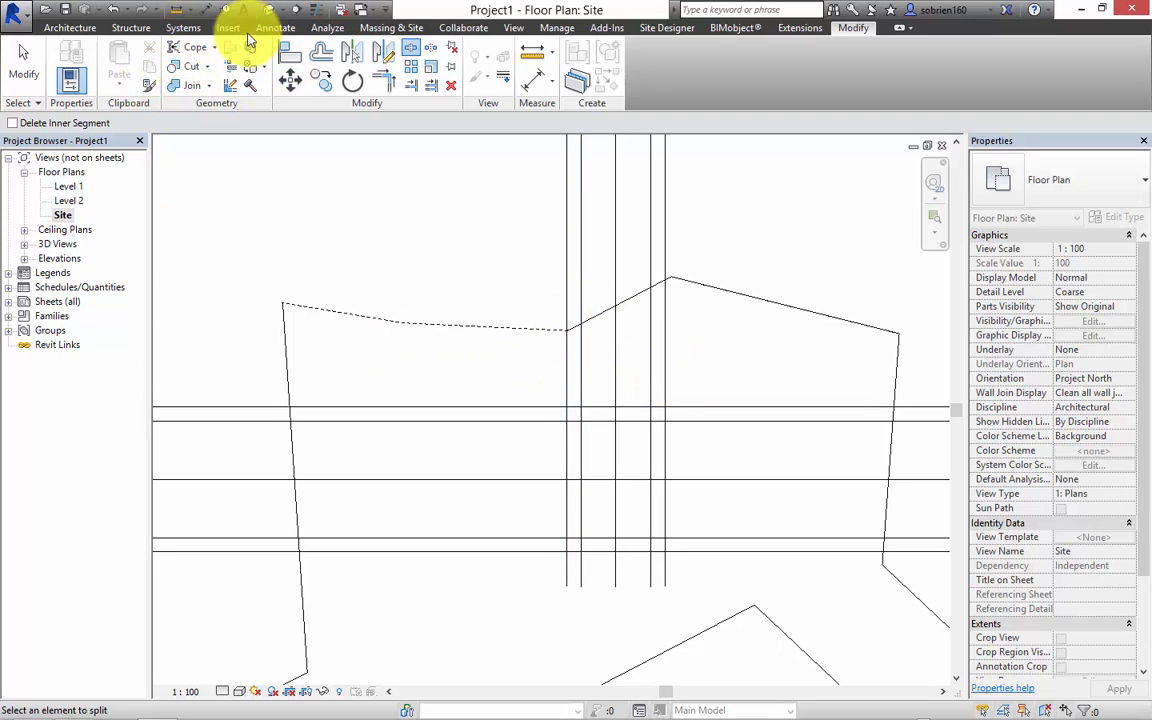
key(Escape)
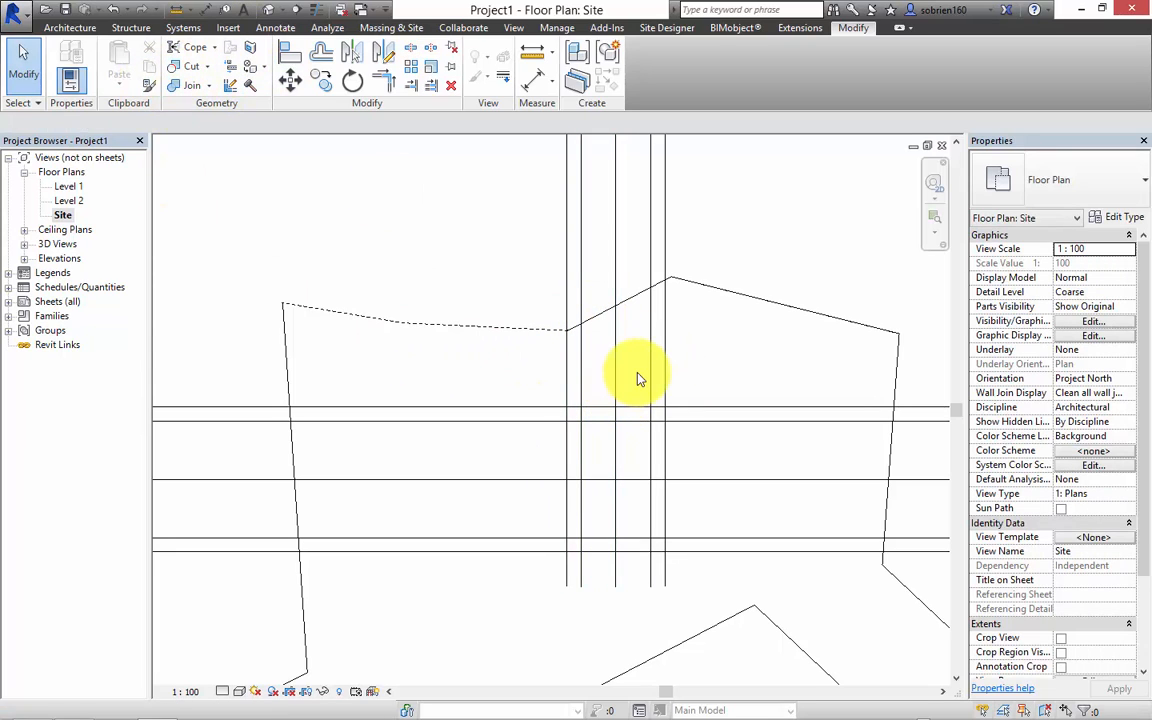
Fillet the left inner vertical detail line to the inner upper horizontal line's left segment with a fillet arc of 10000 mm radius
key(d)
key(l)
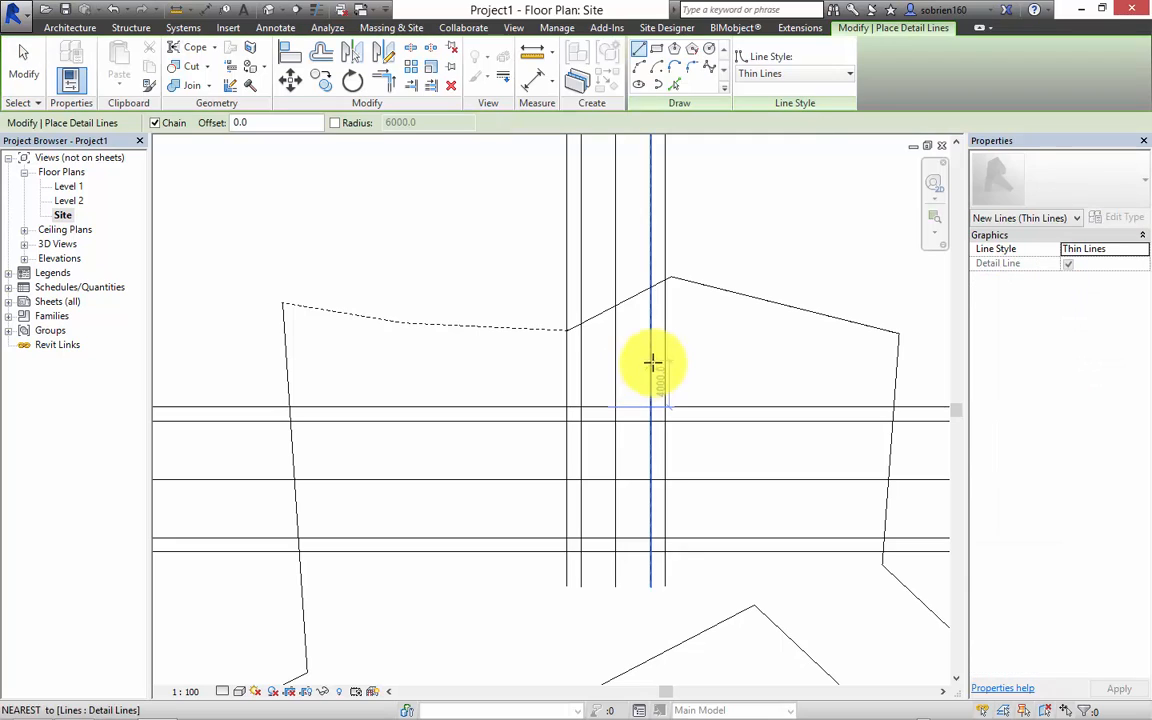
click(691, 67)
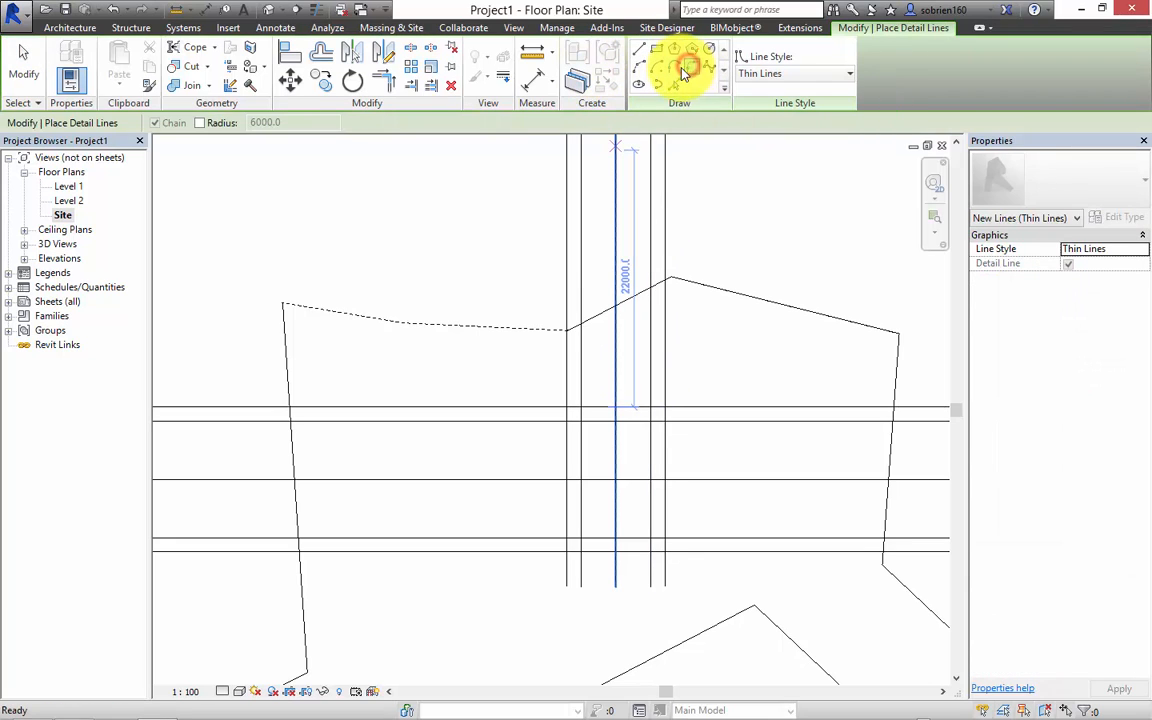
click(199, 124)
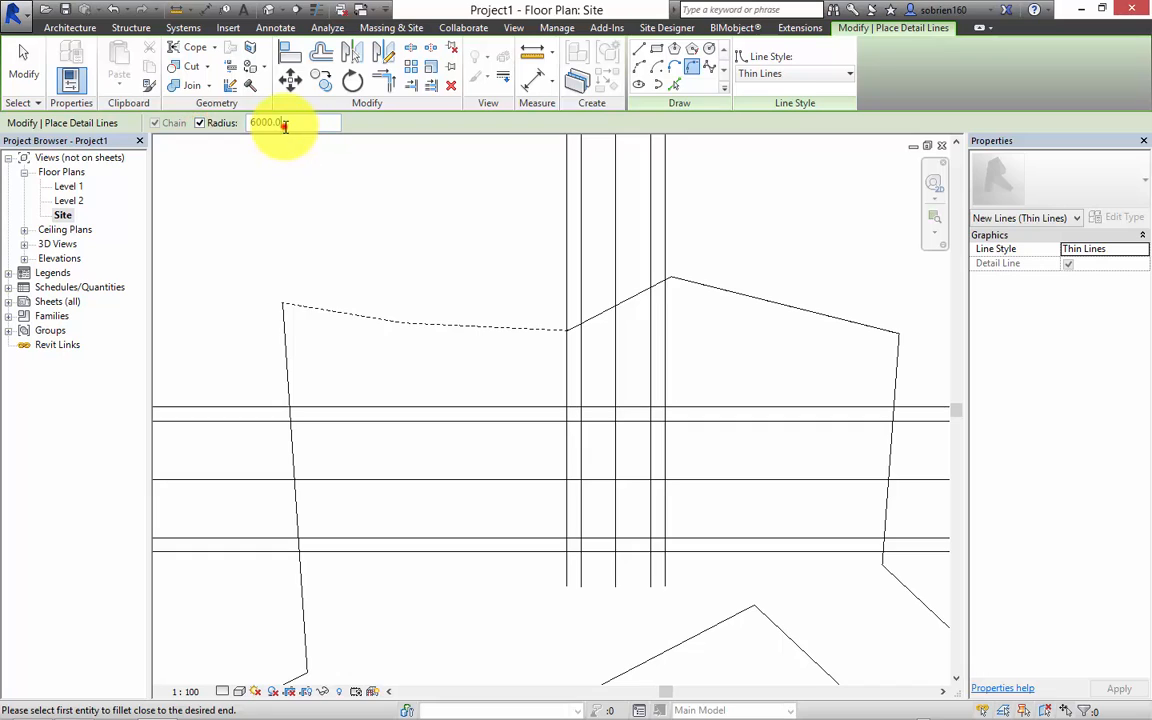
click(284, 124)
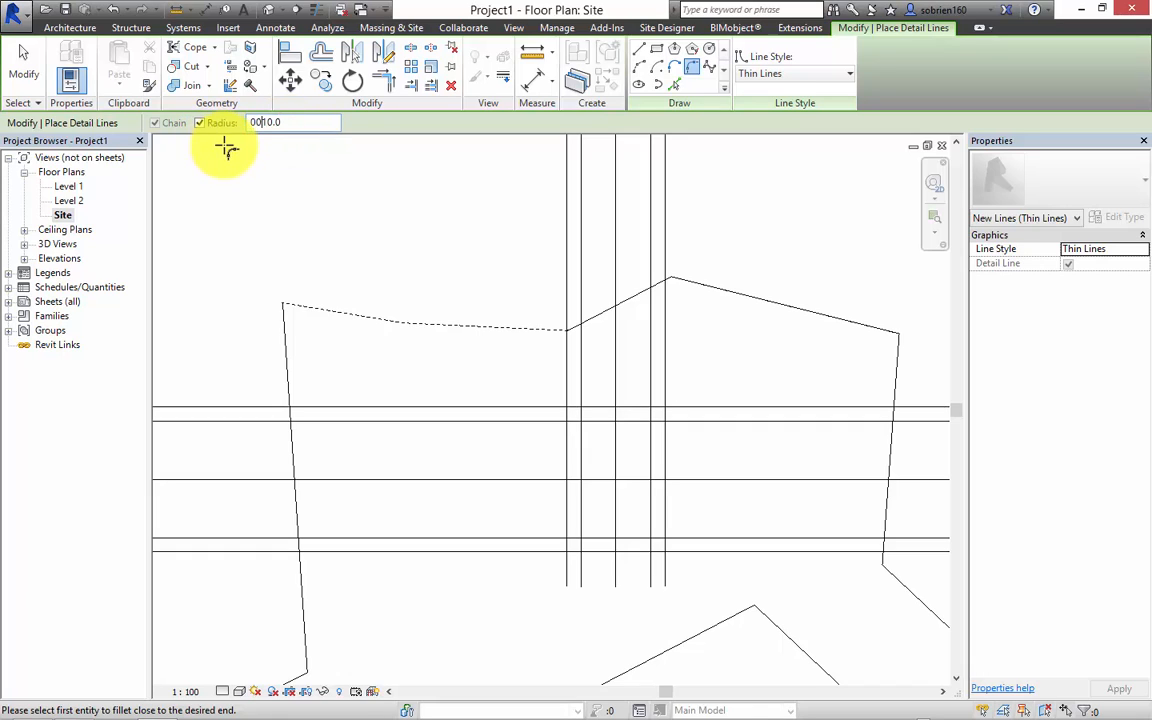
double_click(287, 122)
click(583, 373)
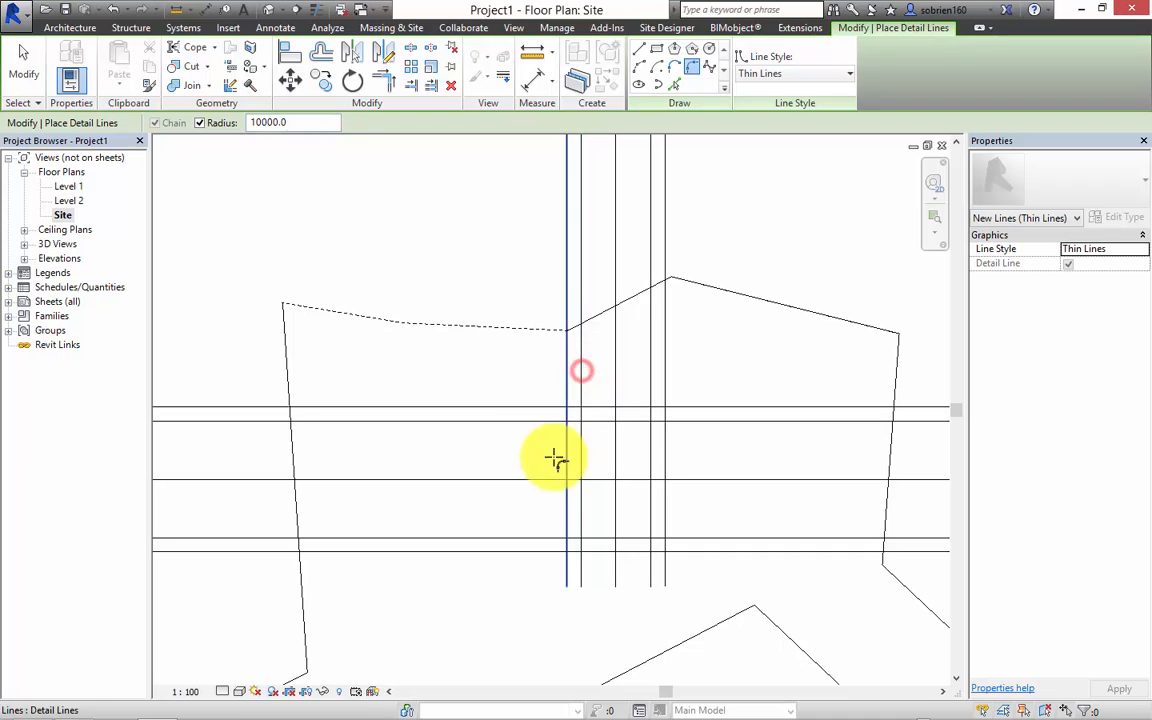
click(391, 427)
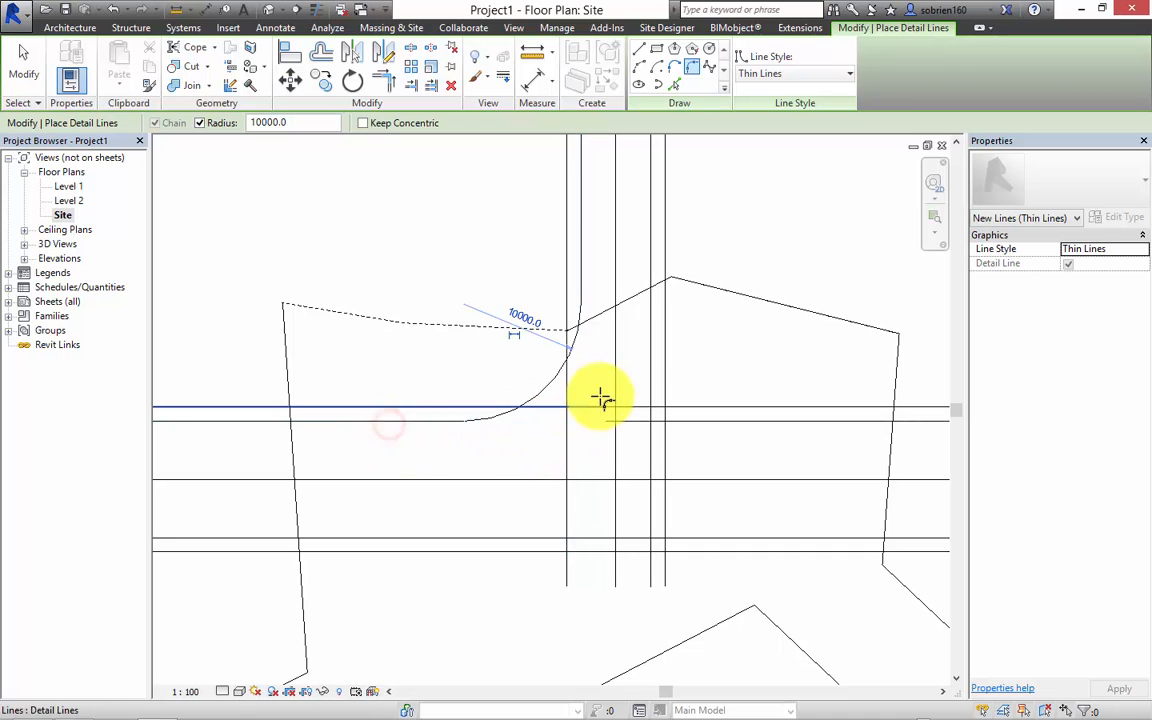
Fillet the right inner vertical line to the inner upper horizontal line's right segment at 10000 mm radius
click(652, 218)
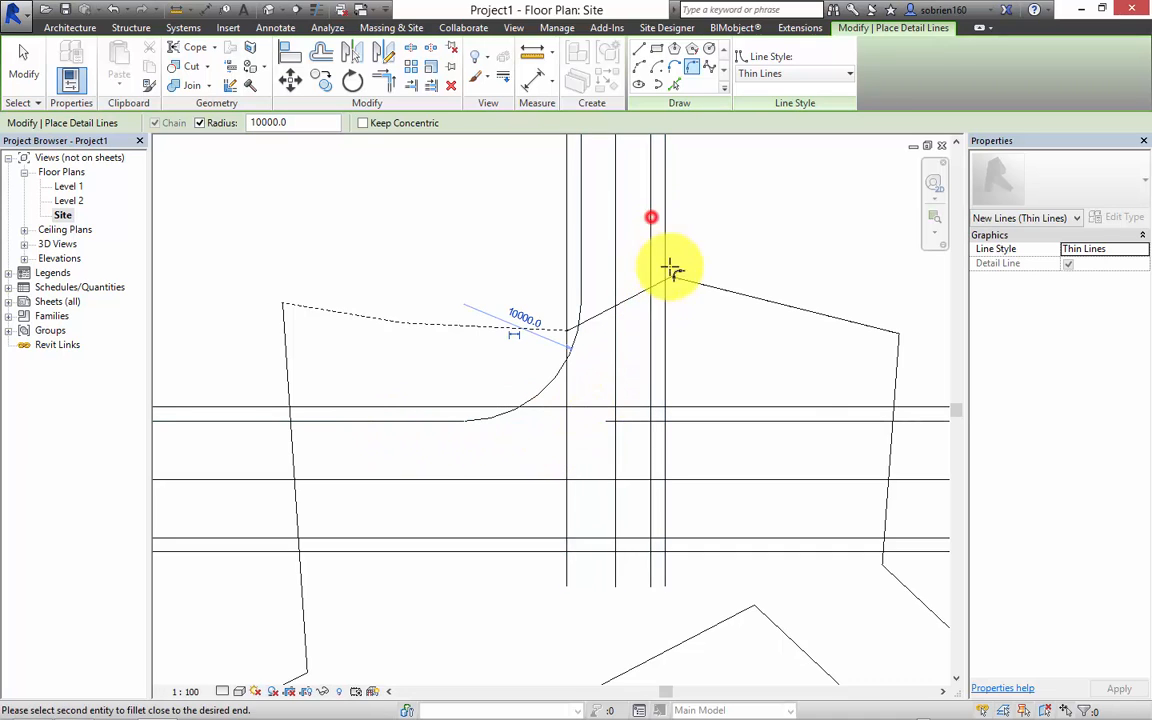
click(845, 421)
scroll(737, 465, down, 3)
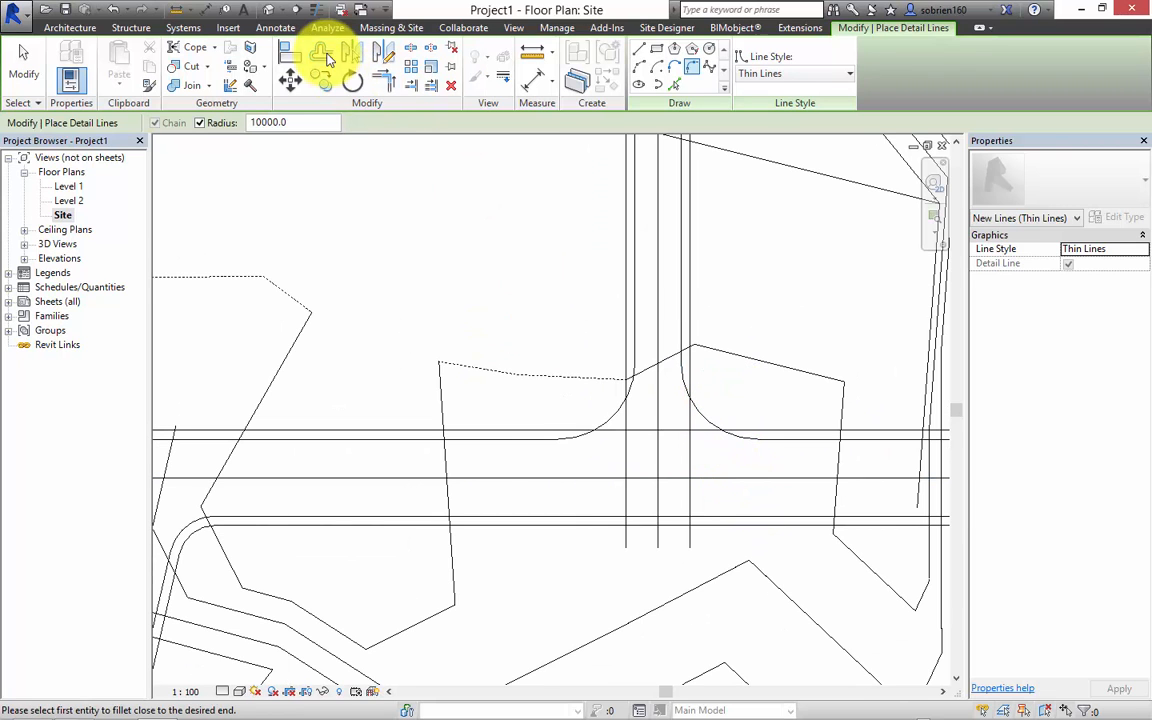
Offset both 10000 mm fillet arcs at the vertical road away from the roadway by 1200 mm as copies, and finish the Offset command
click(321, 52)
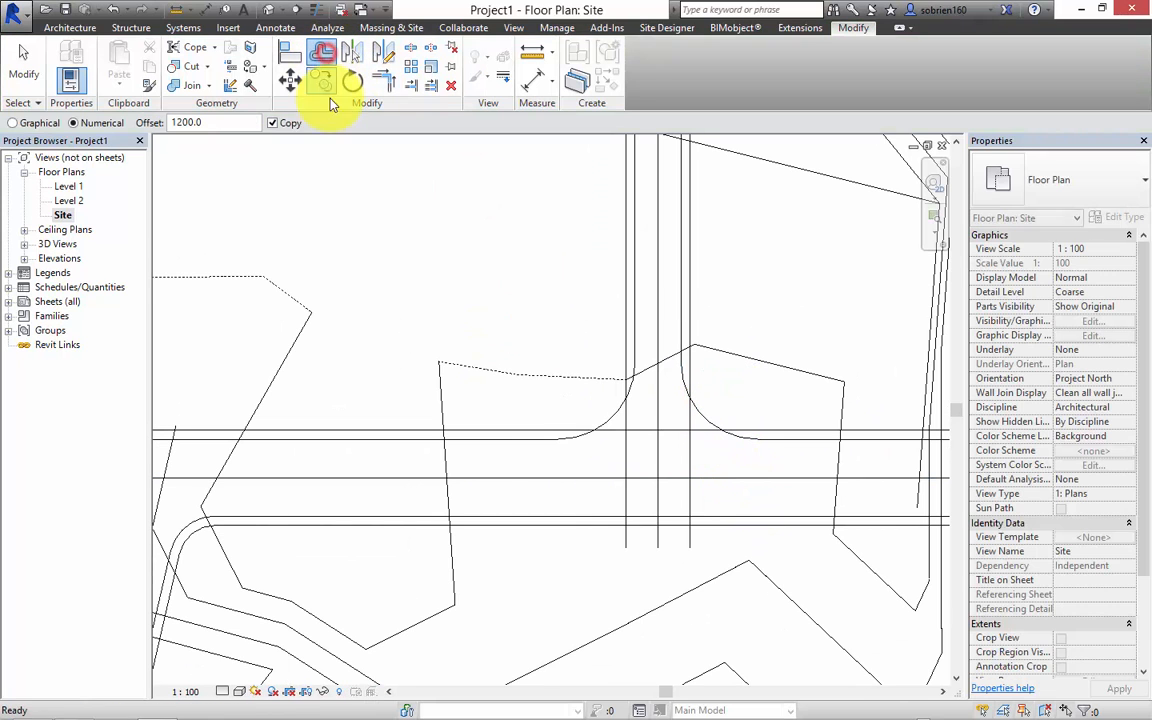
click(610, 406)
click(707, 412)
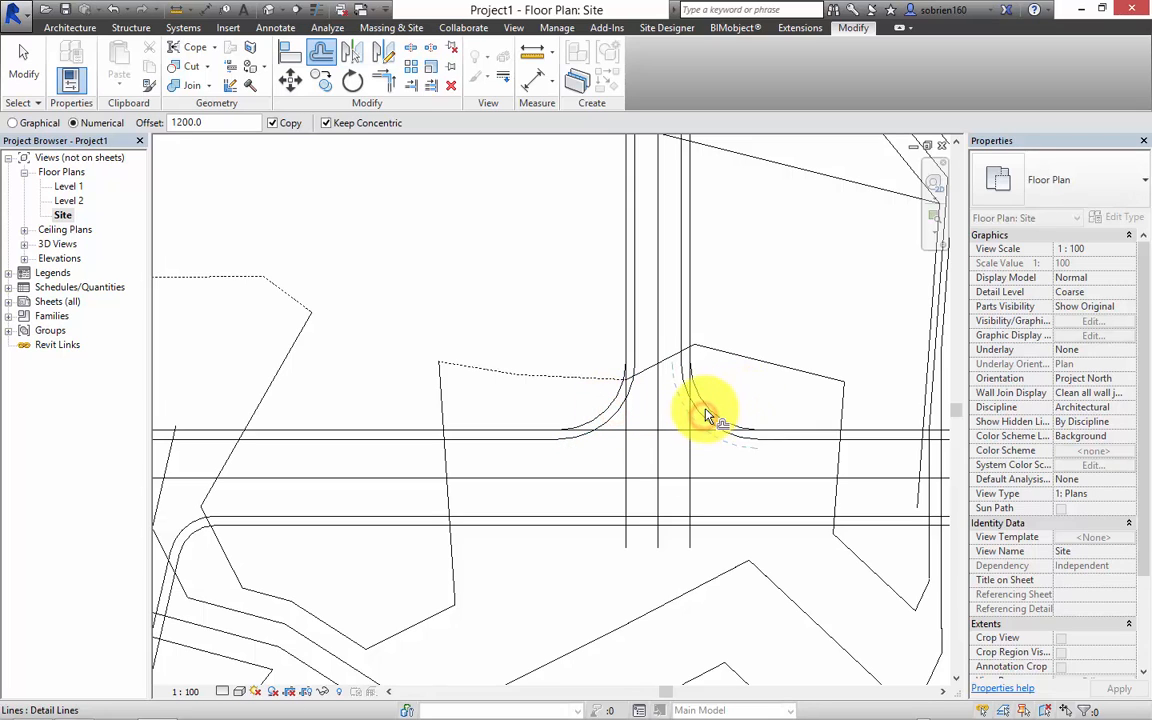
key(Escape)
Trim the outer upper horizontal line's left segment and the left outer vertical line to the ends of the offset left arc
click(390, 85)
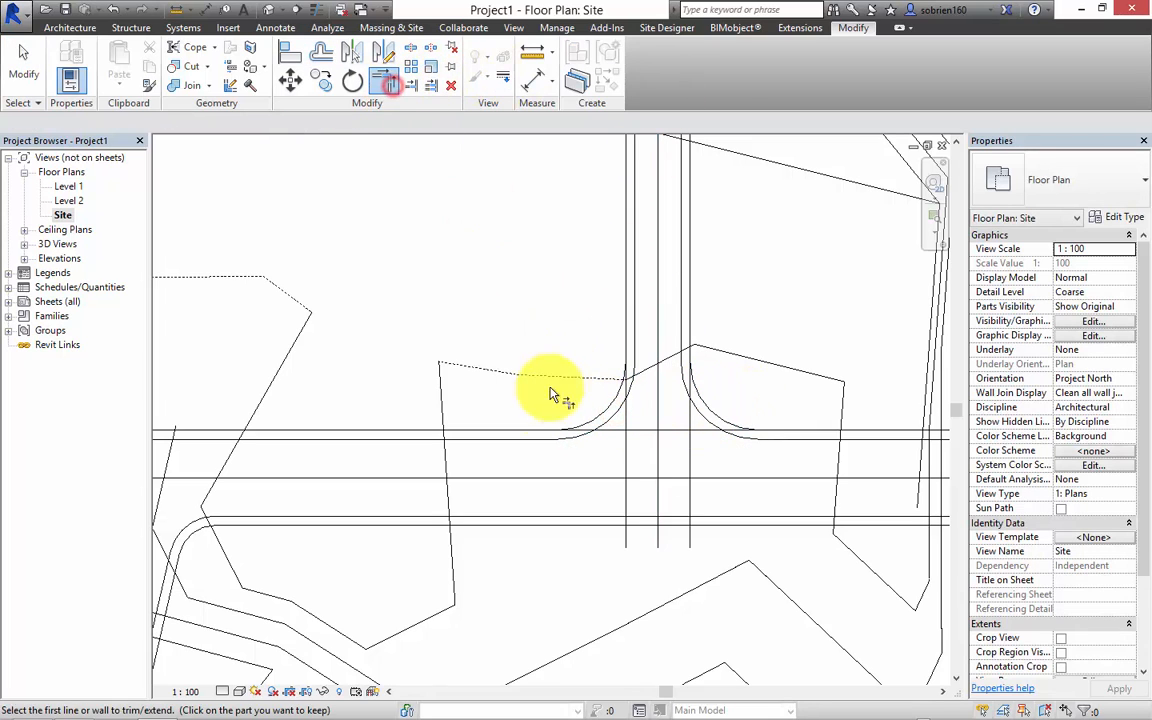
click(519, 428)
click(595, 413)
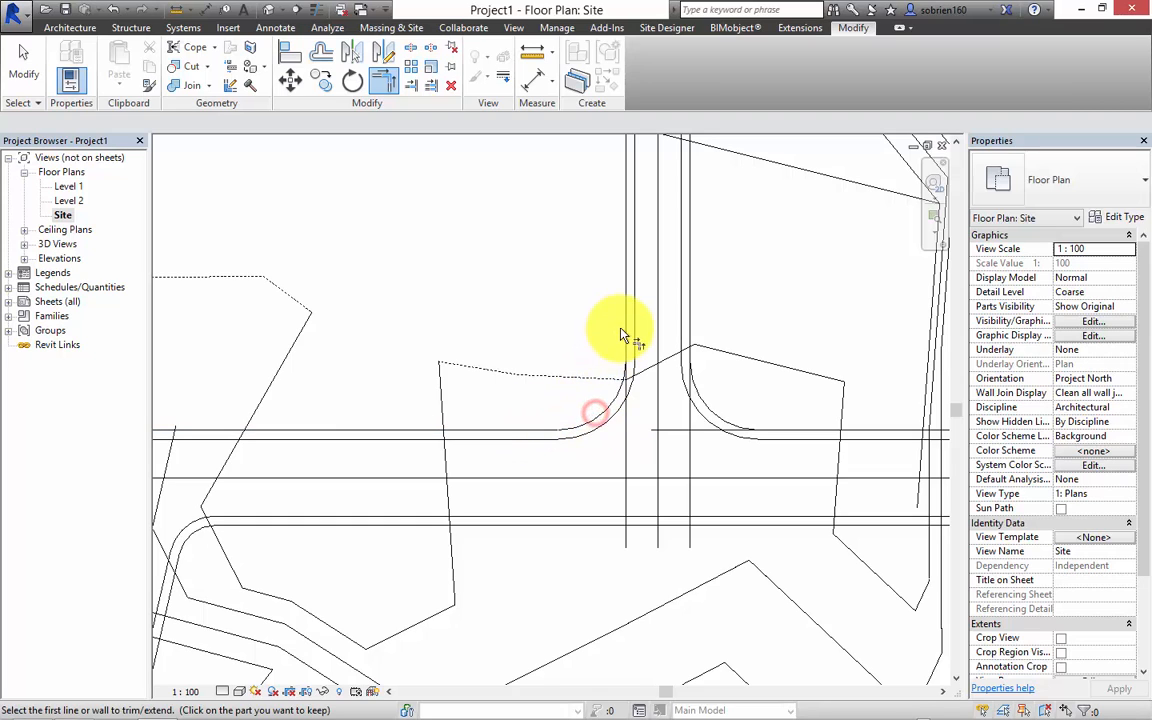
click(622, 327)
click(600, 407)
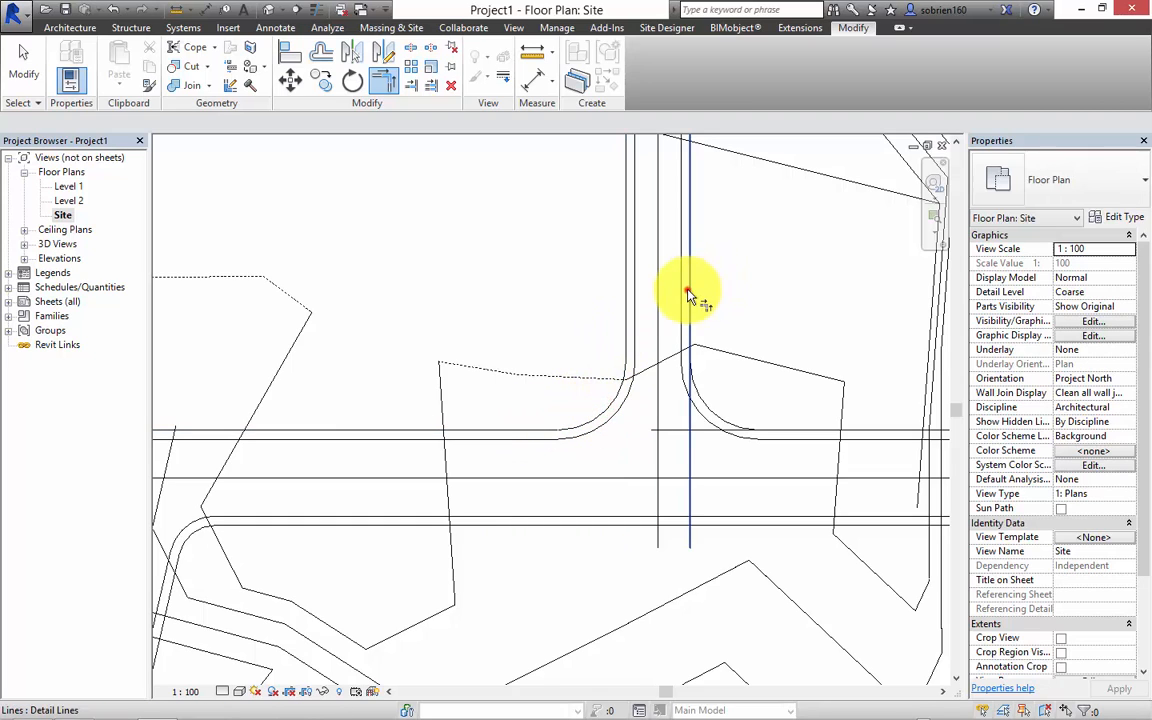
Trim the right outer vertical line and the outer upper horizontal line's right segment to the offset right arc, and finish the Trim command
click(688, 288)
click(703, 398)
click(802, 430)
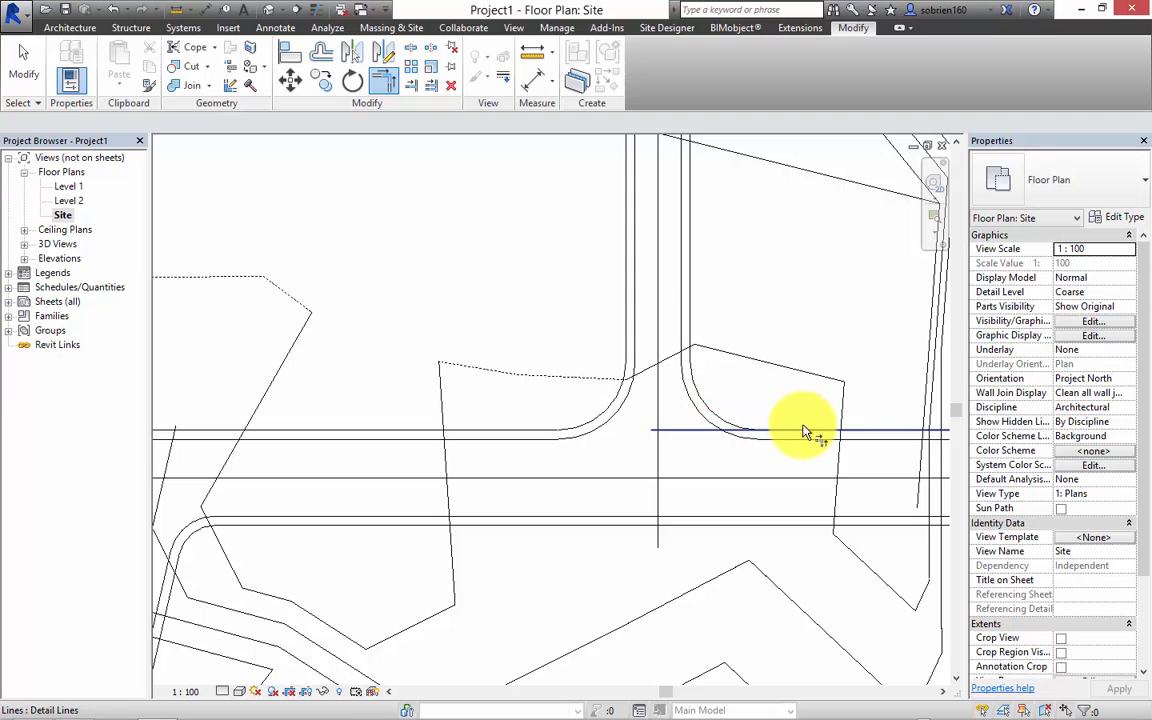
click(728, 424)
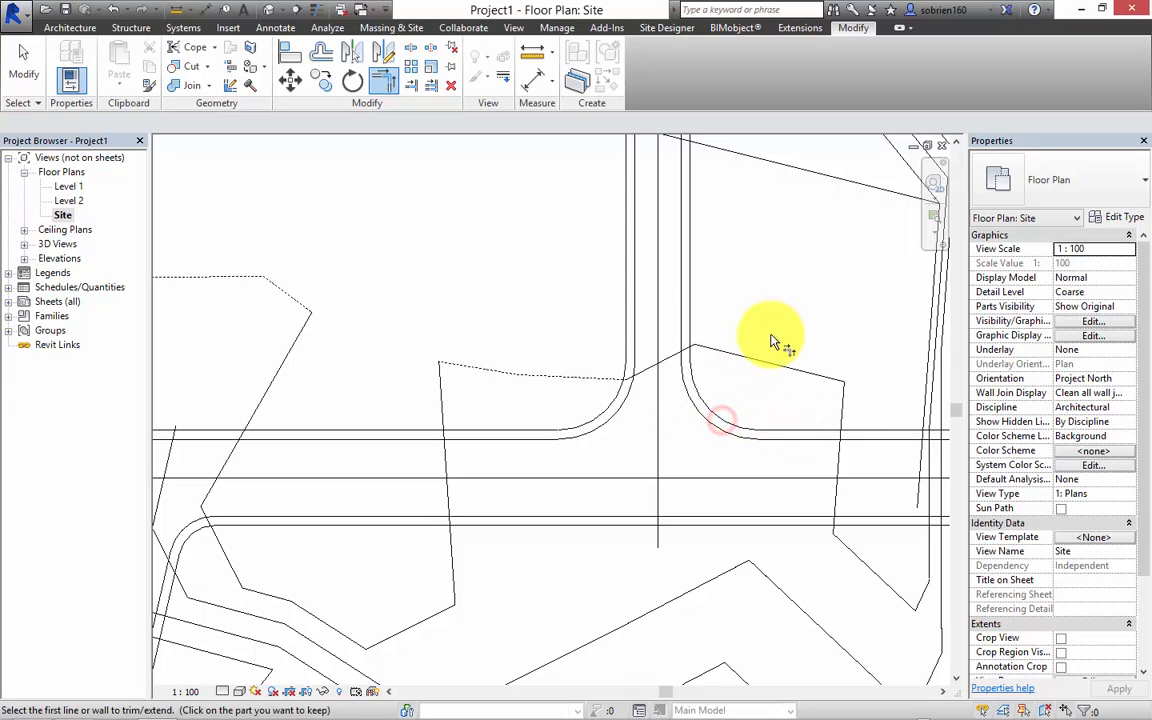
key(Escape)
scroll(753, 338, down, 2)
scroll(753, 338, down, 2)
middle_drag(623, 482, 620, 474)
scroll(620, 474, up, 1)
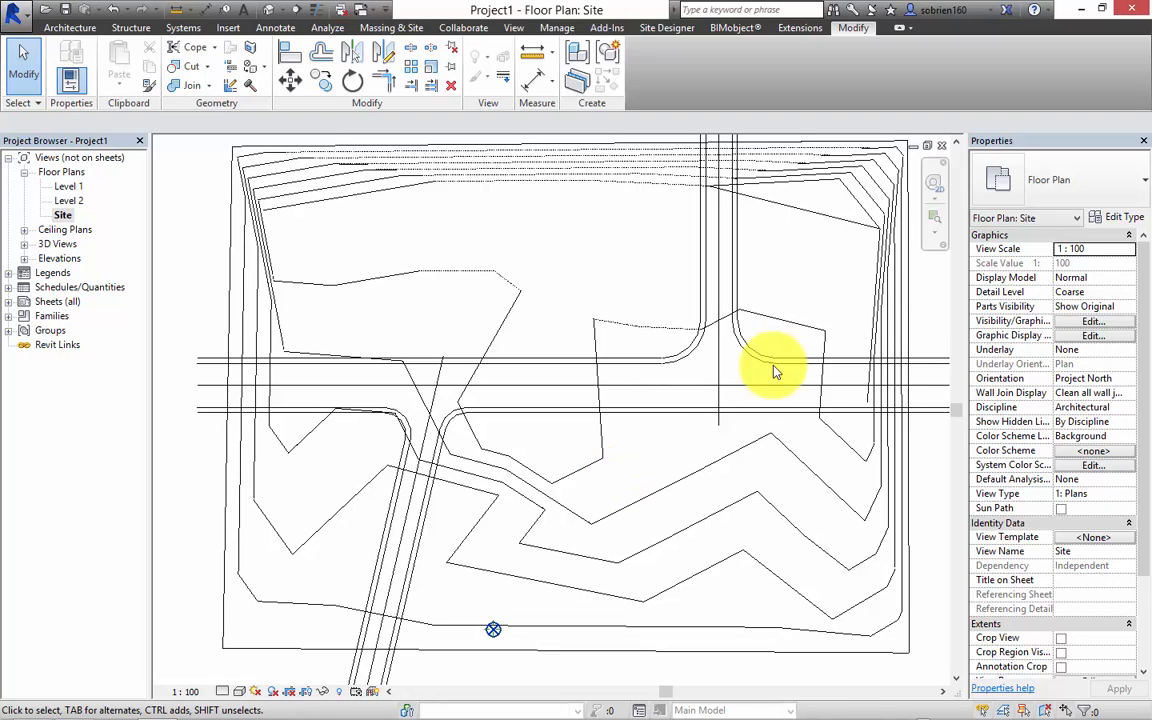
mouse_move(1013, 626)
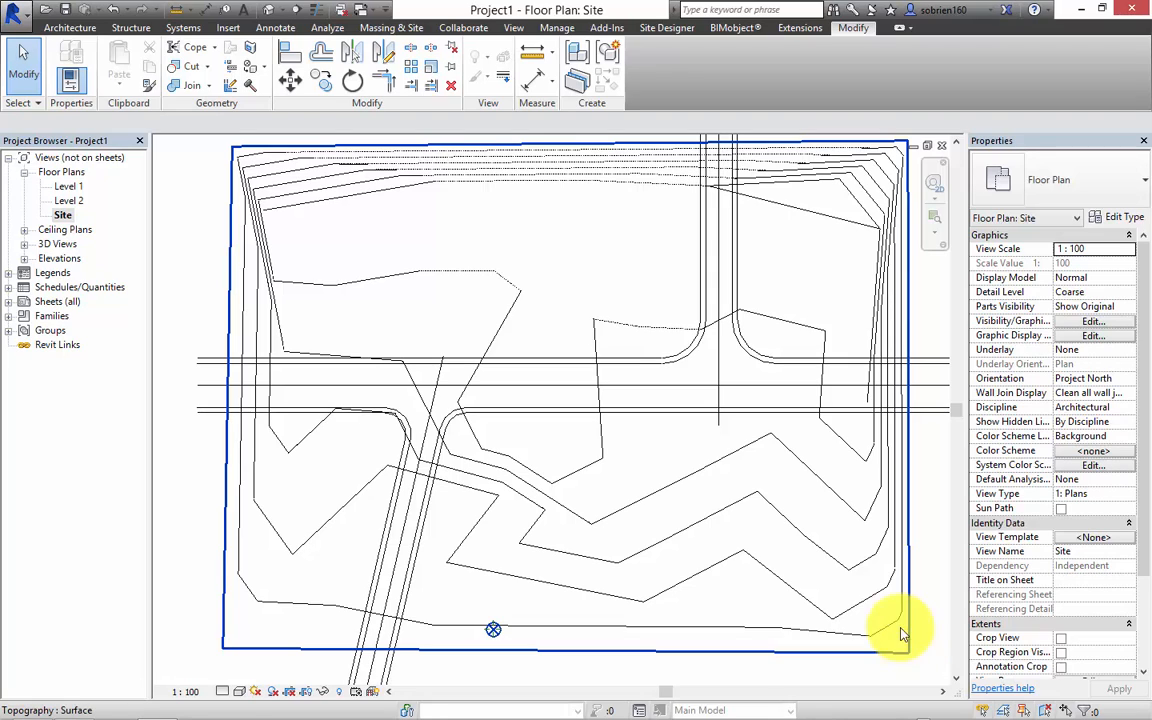
Tile the Site plan and 3D views side by side, and examine the toposurface in 3D and the road layout in plan
middle_drag(638, 484, 670, 489)
scroll(670, 489, down, 1)
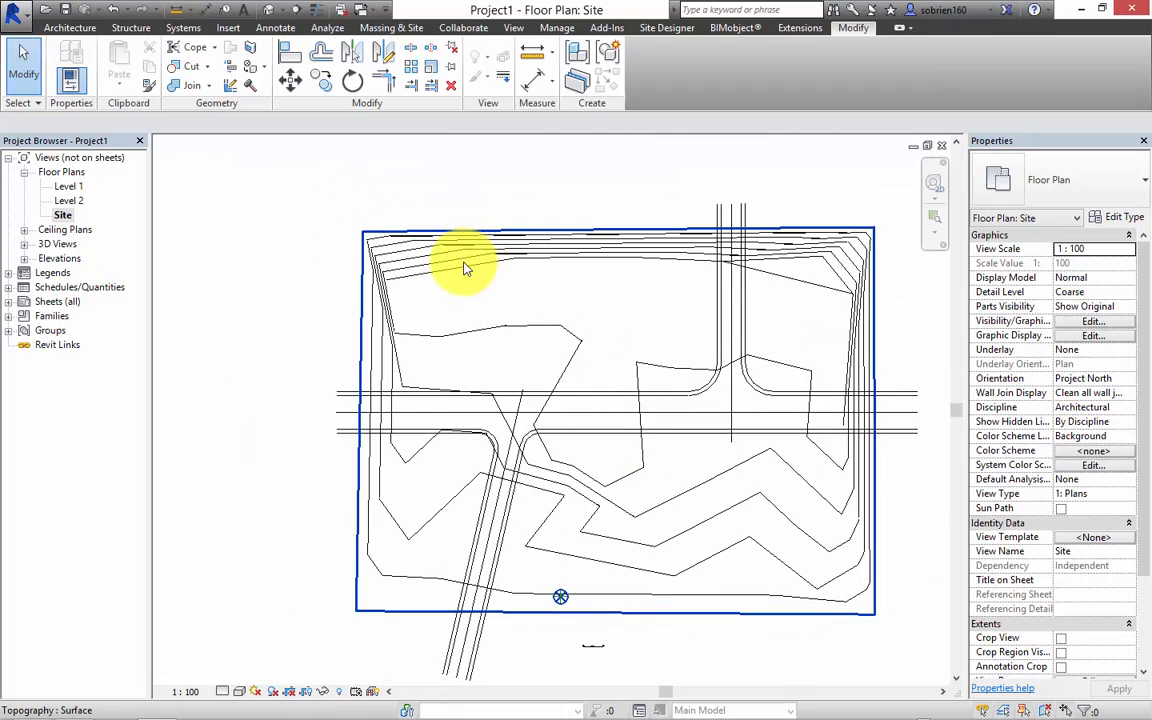
key(t)
click(766, 544)
middle_drag(892, 381, 777, 433)
scroll(705, 440, up, 2)
middle_drag(705, 440, 815, 450)
shift+middle_drag(793, 415, 773, 475)
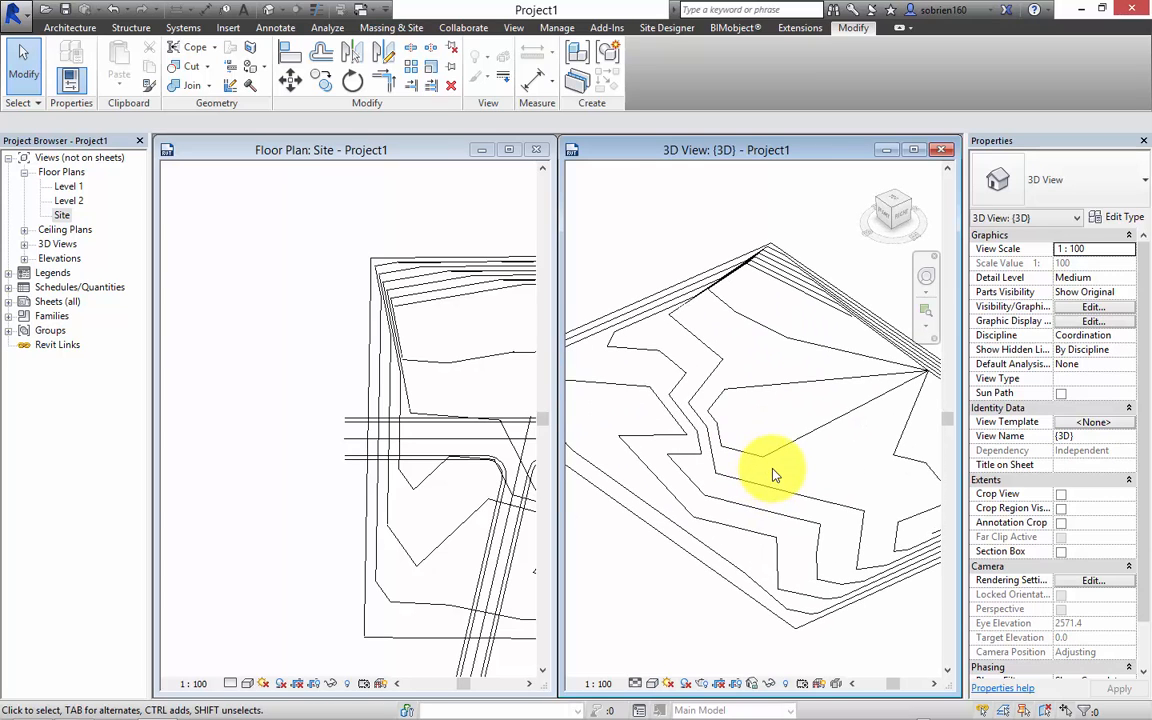
click(319, 314)
scroll(400, 380, down, 4)
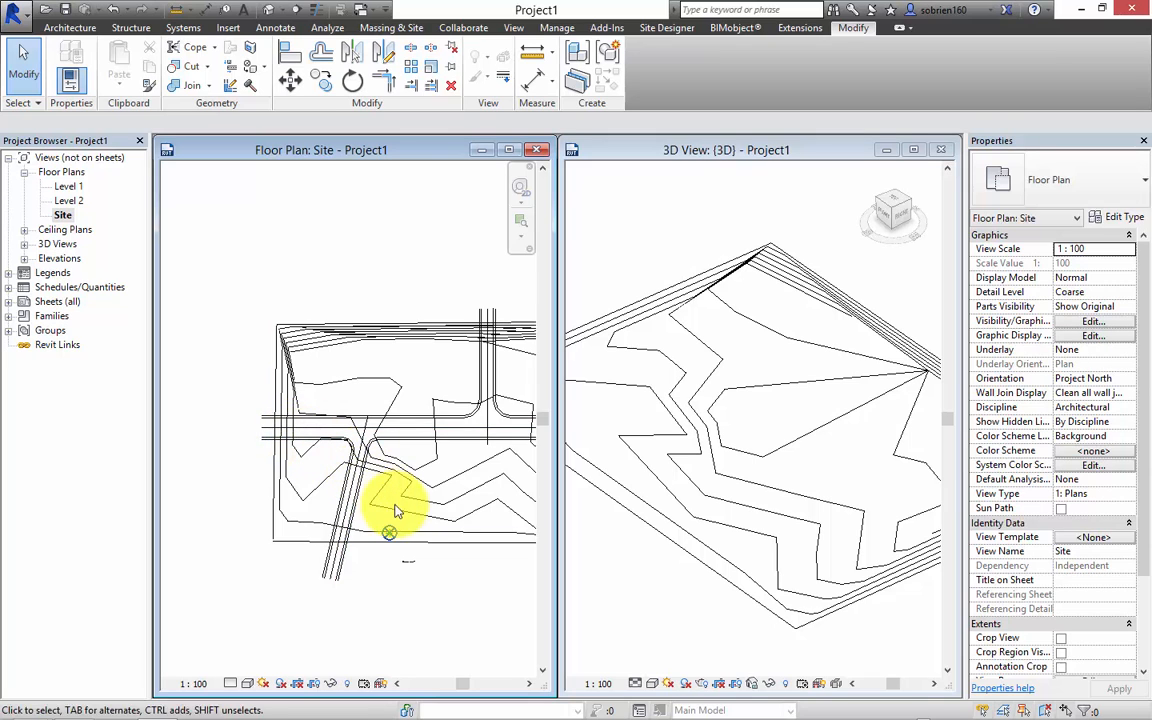
mouse_move(370, 520)
middle_down()
mouse_move(320, 533)
mouse_move(373, 535)
mouse_move(355, 515)
middle_up()
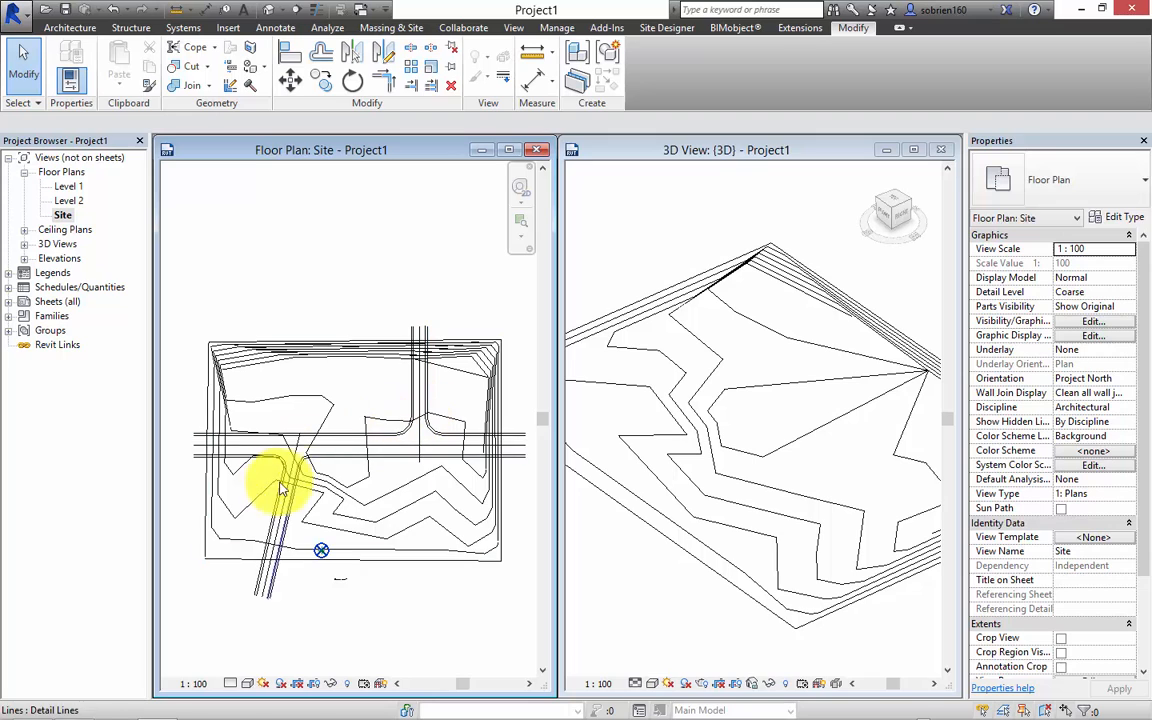
click(69, 27)
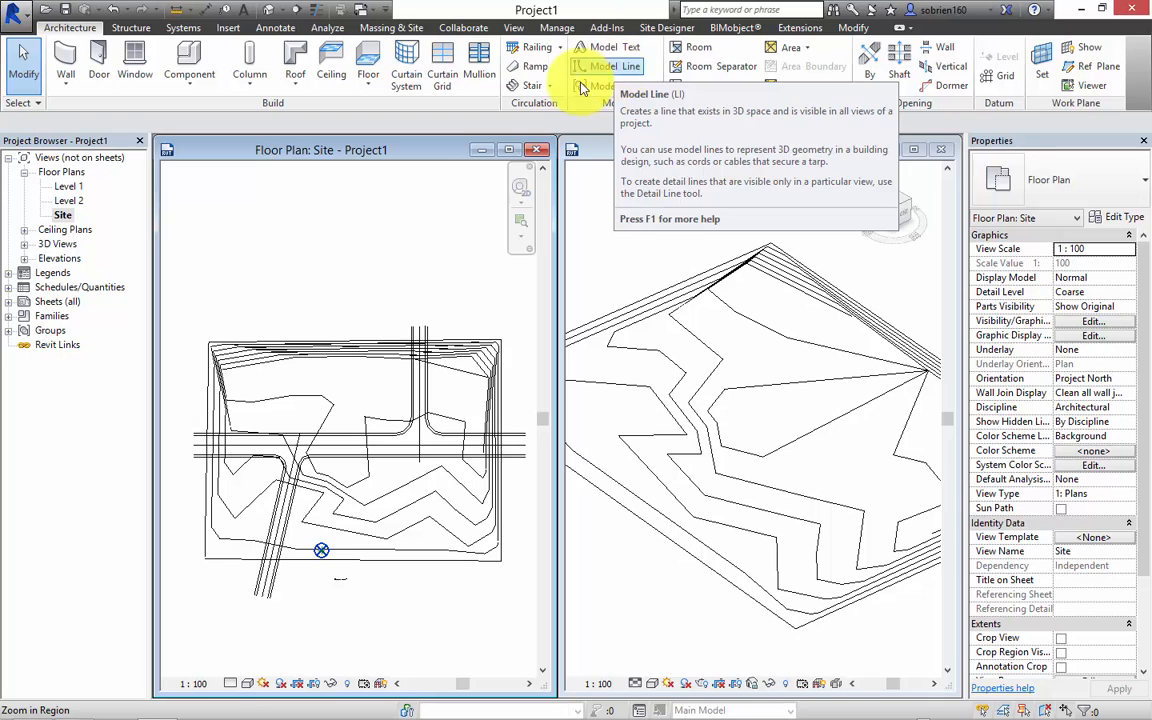
click(440, 605)
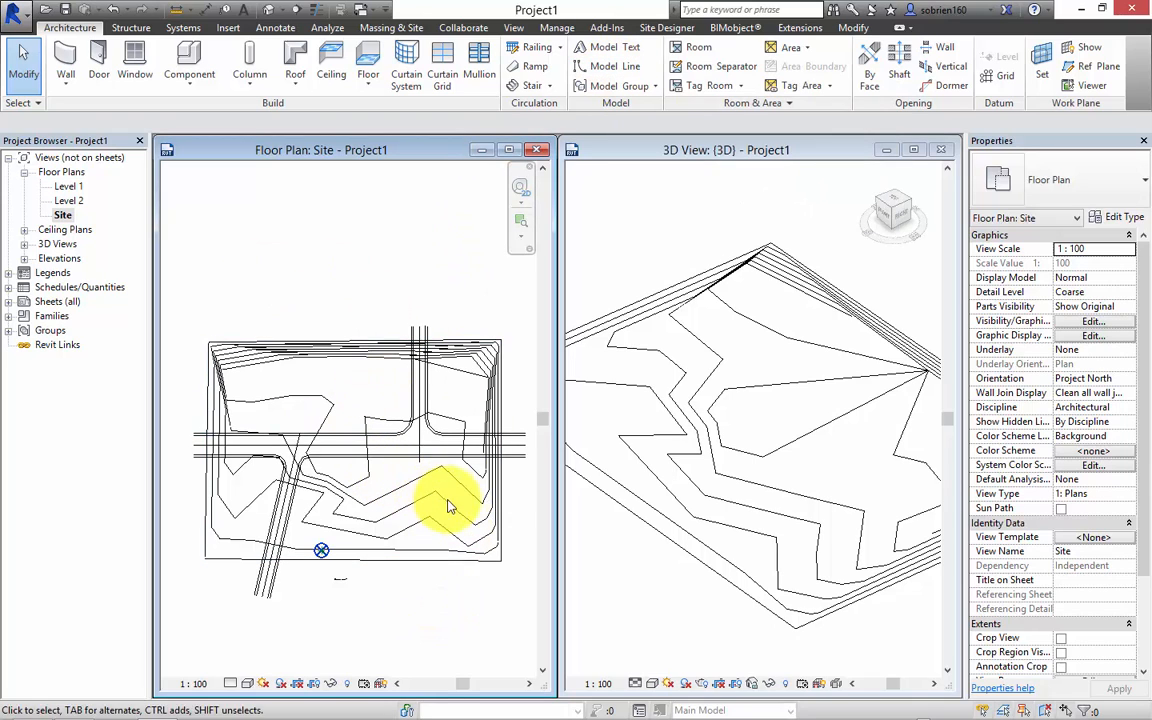
mouse_move(913, 700)
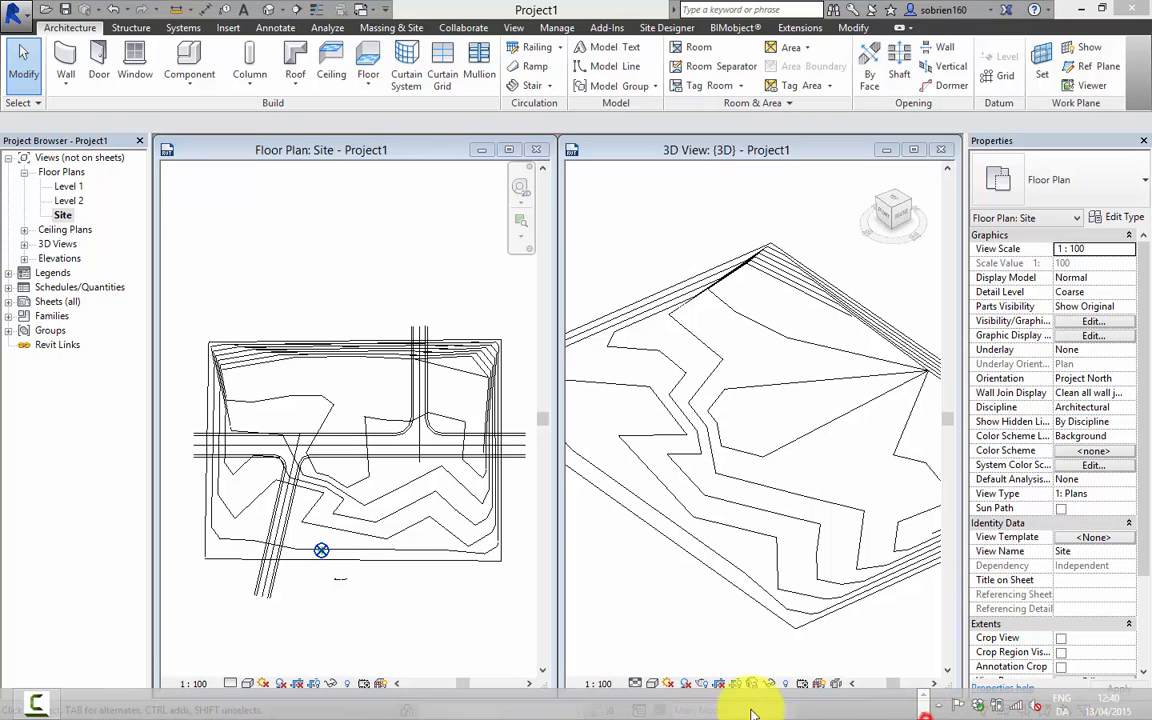
click(38, 706)
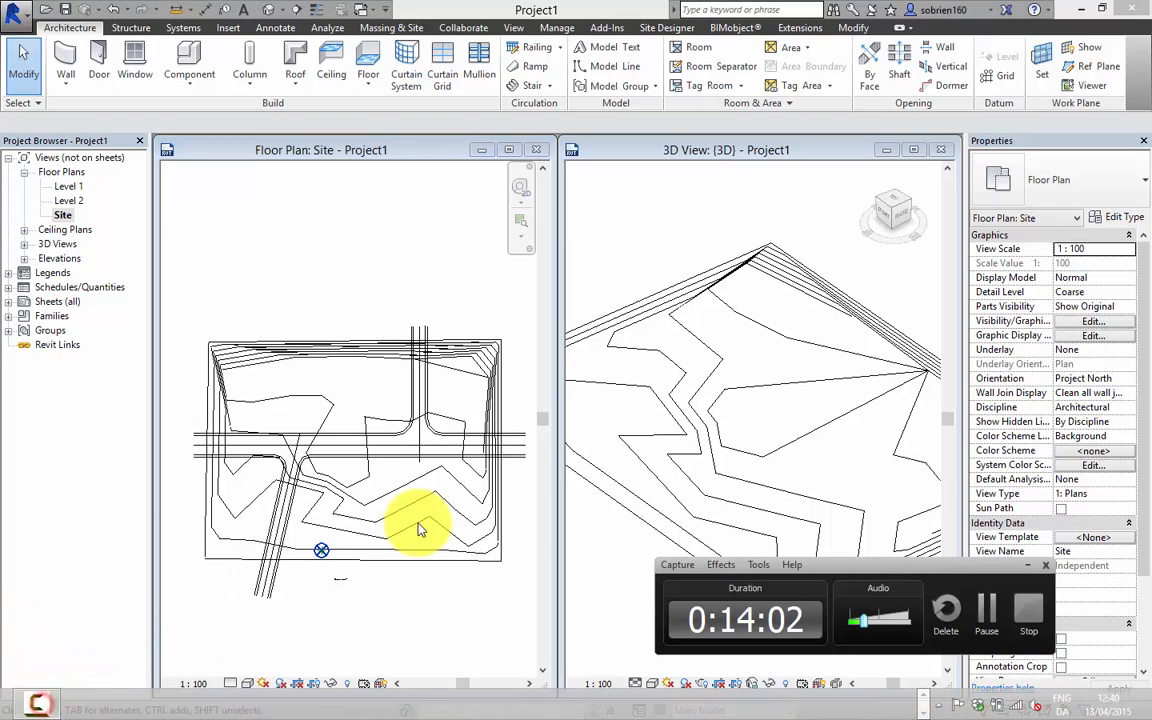
click(440, 607)
click(1027, 565)
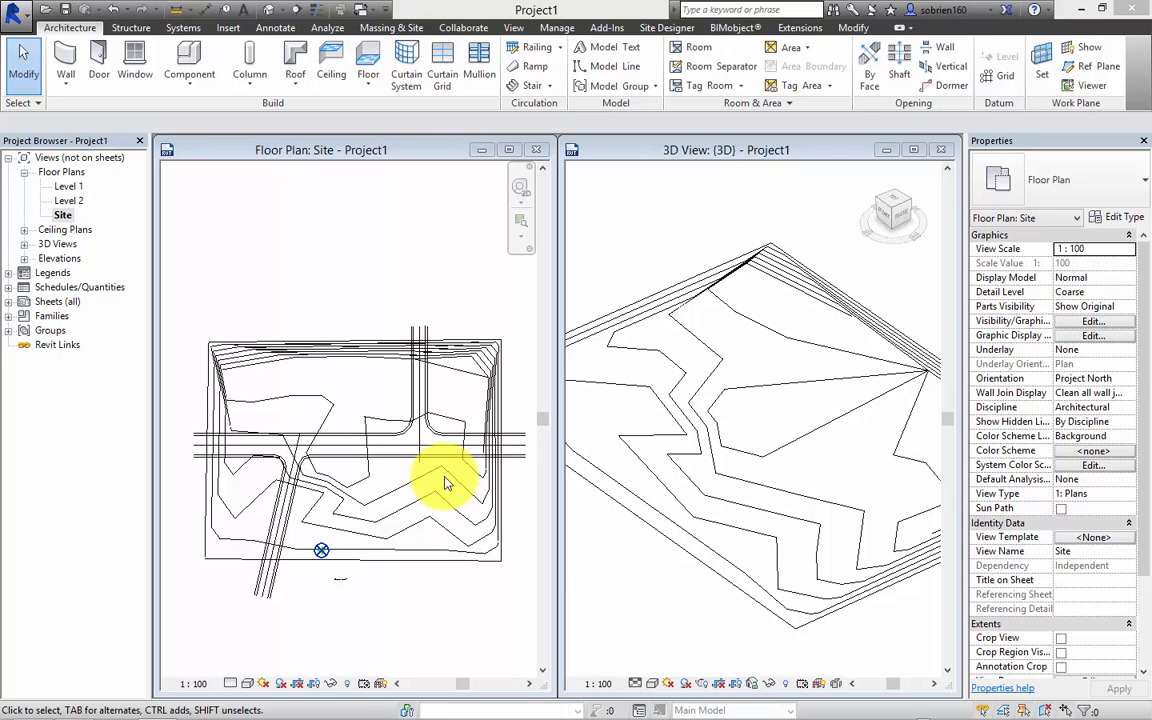
Maximize the Site floor plan to look over the road layout, and open the Elevation 1 view
click(509, 150)
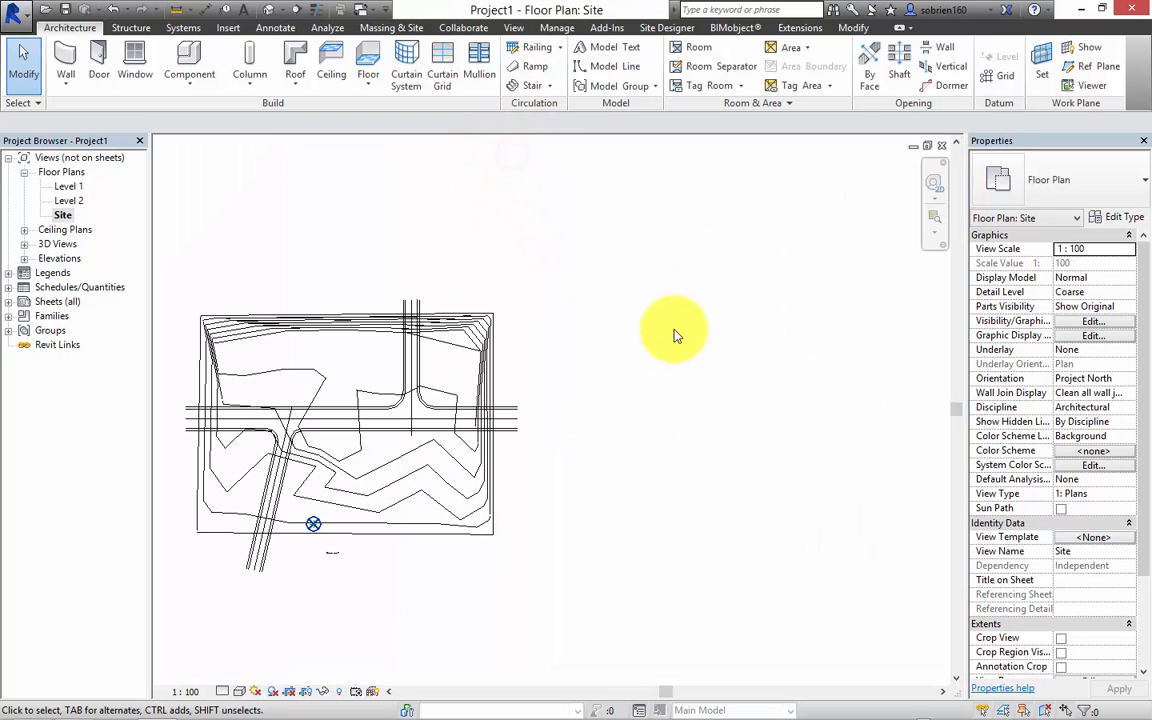
scroll(407, 510, up, 2)
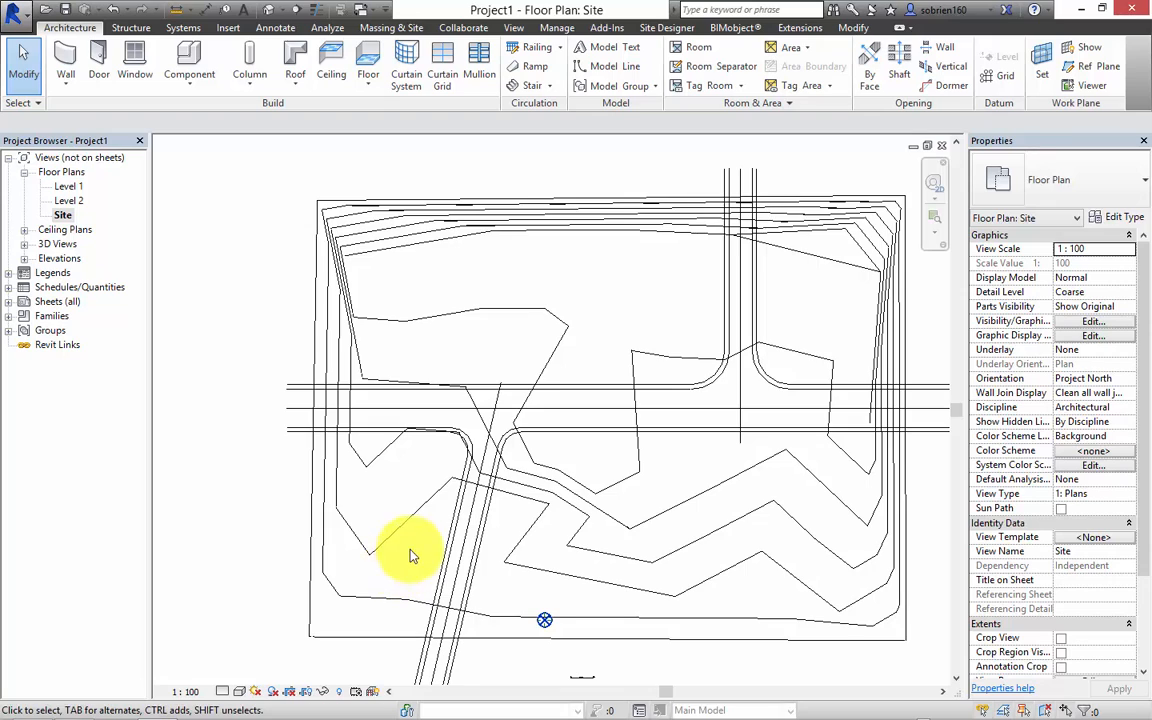
middle_drag(411, 553, 373, 543)
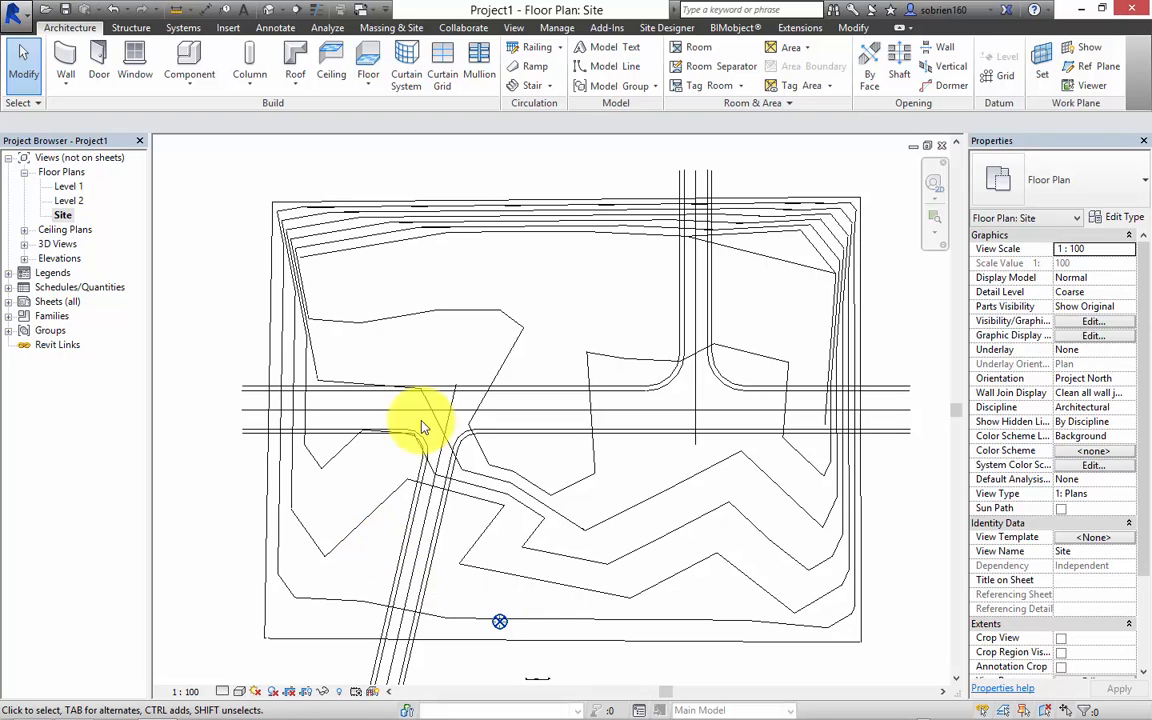
click(24, 258)
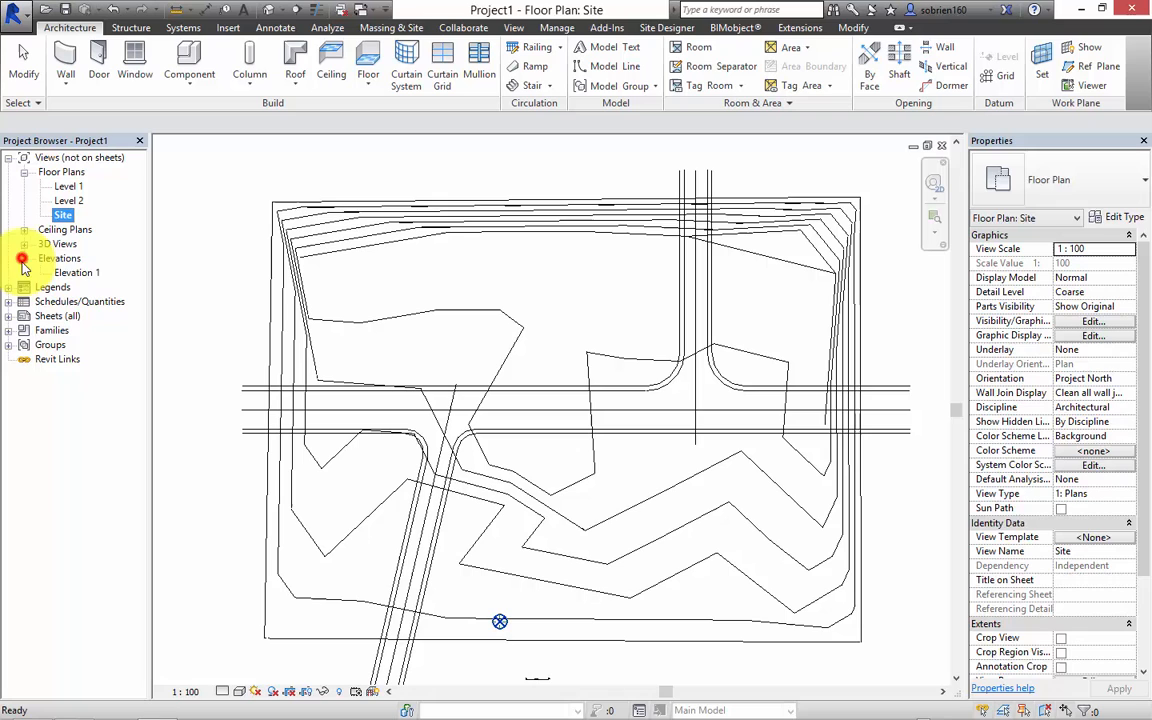
double_click(78, 273)
Delete the text note above the levels in the Elevation 1 view
scroll(411, 411, up, 4)
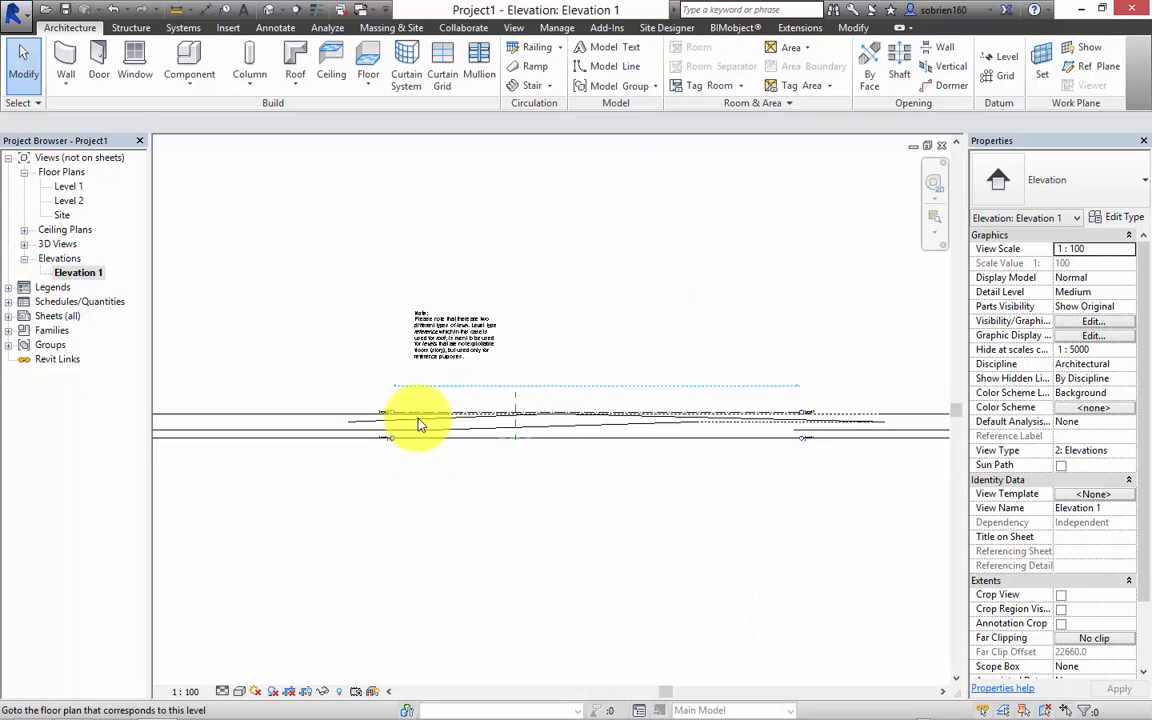
click(470, 295)
key(Delete)
Copy Level 2 straight down to an elevation of 400, just above Level 1
middle_drag(485, 527, 245, 528)
scroll(497, 481, up, 2)
scroll(636, 525, down, 2)
middle_drag(669, 527, 494, 519)
scroll(565, 482, up, 1)
scroll(613, 481, up, 3)
middle_drag(689, 463, 620, 463)
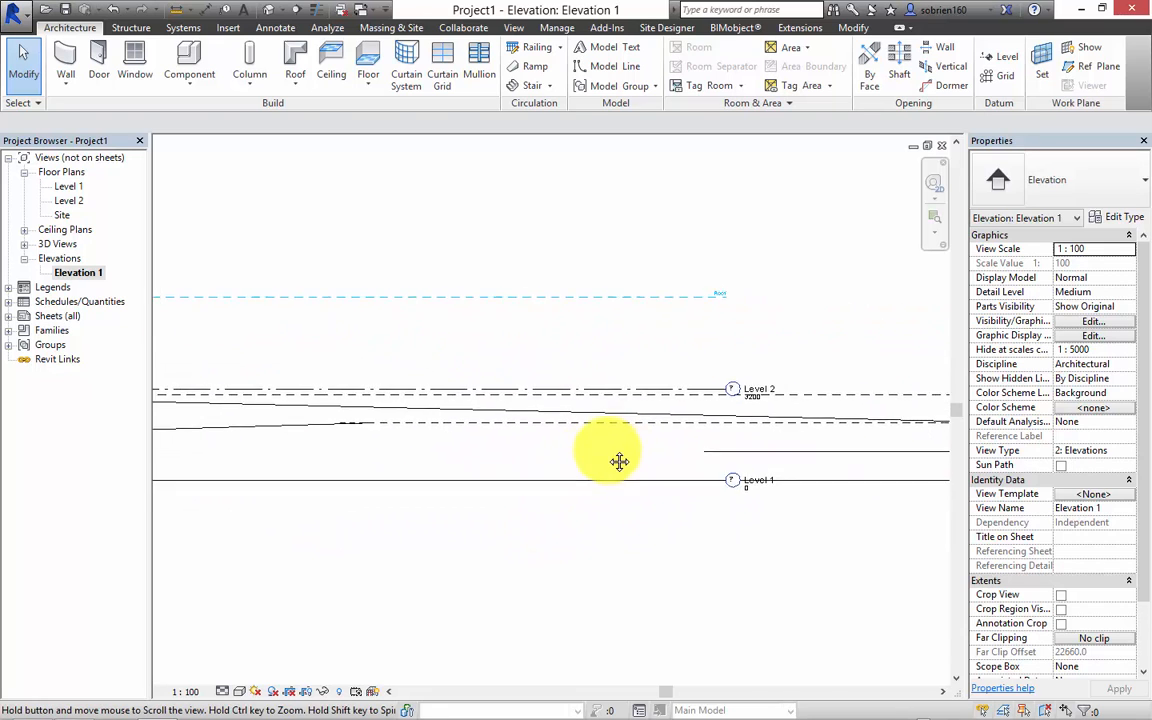
scroll(650, 415, up, 3)
scroll(650, 413, up, 1)
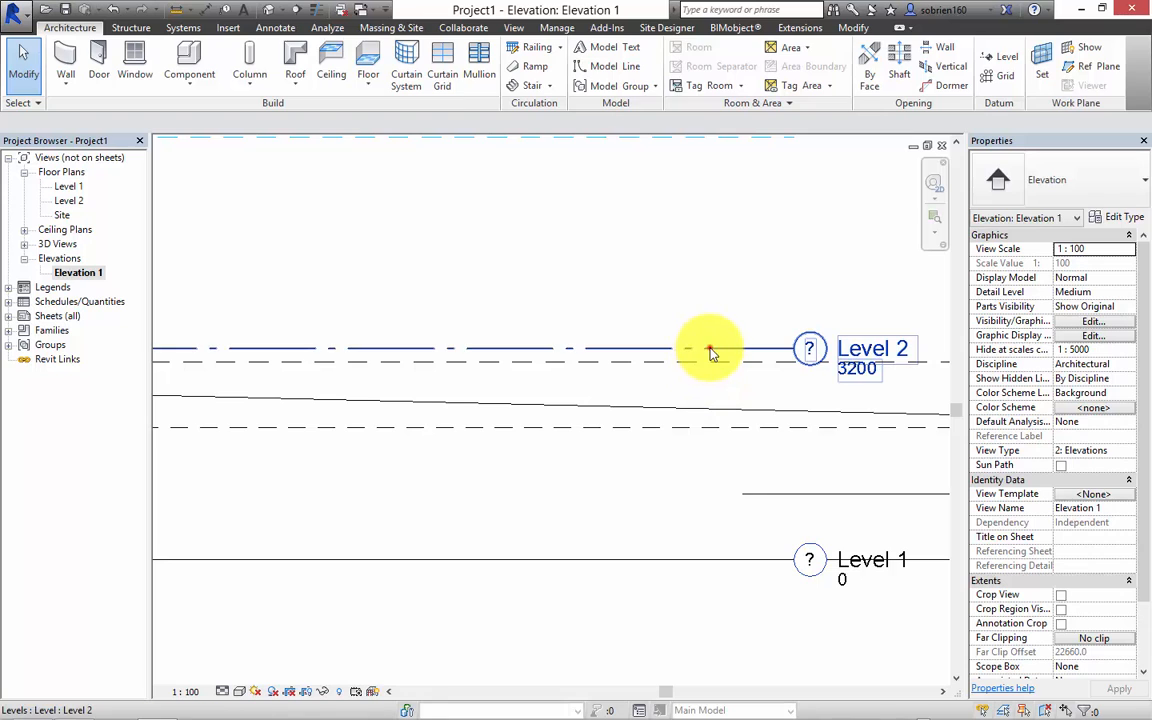
click(710, 351)
click(320, 81)
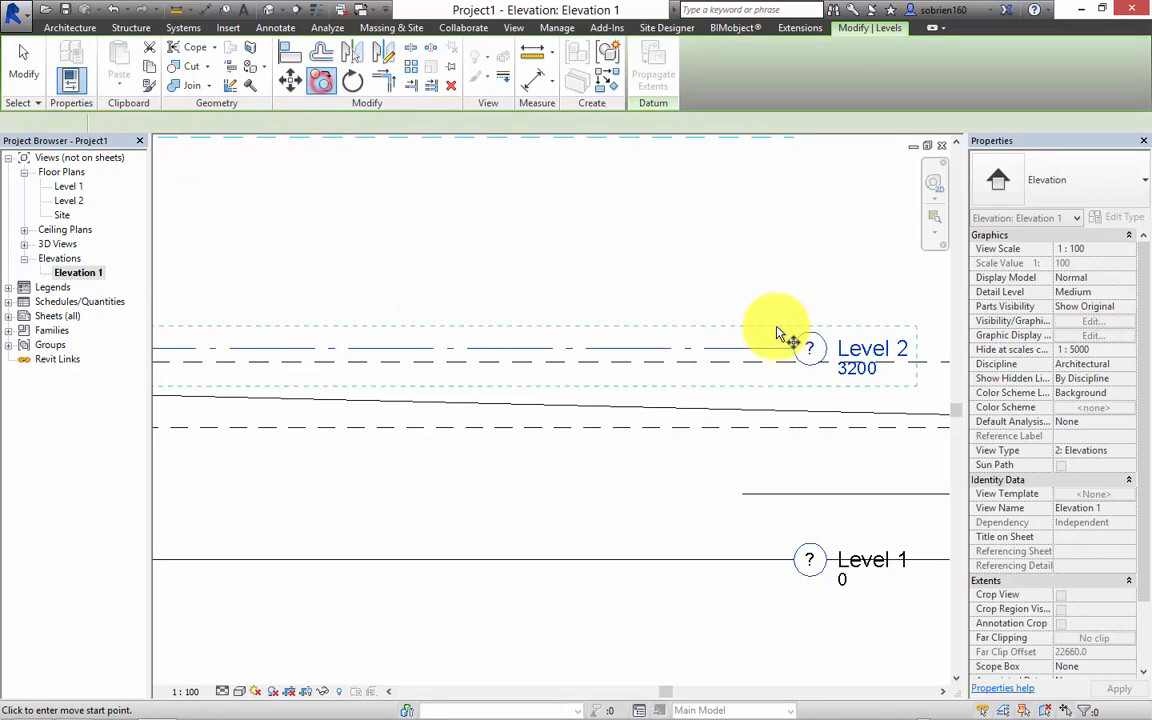
click(760, 350)
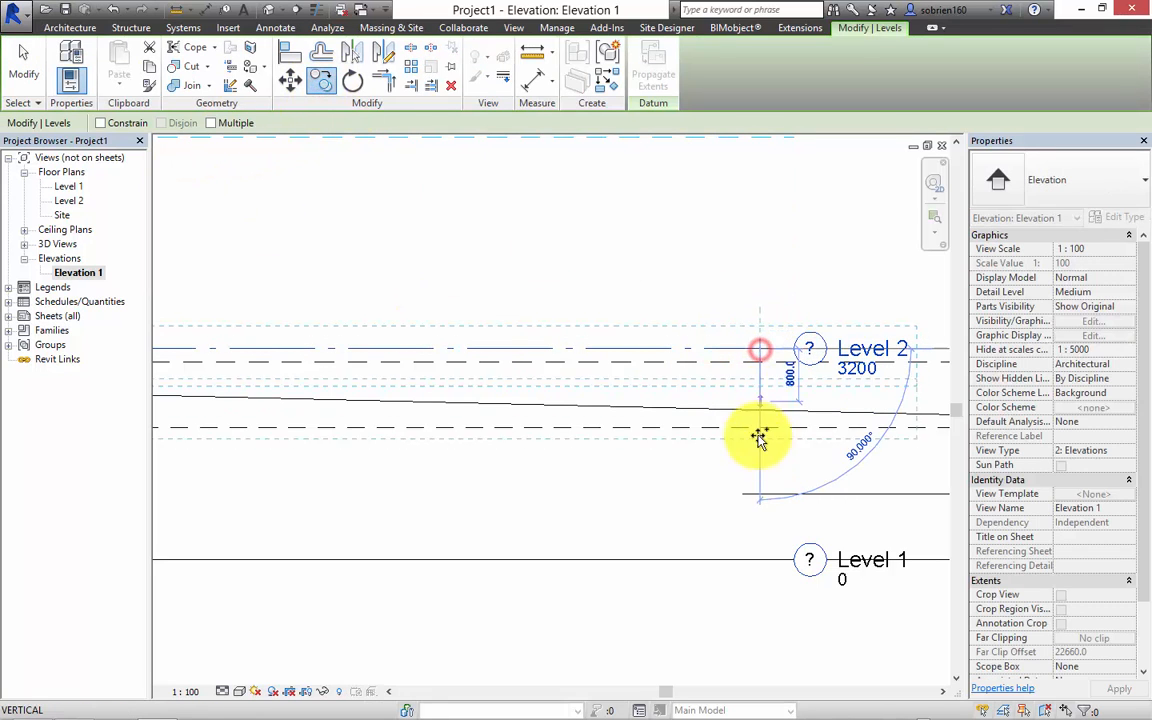
click(756, 535)
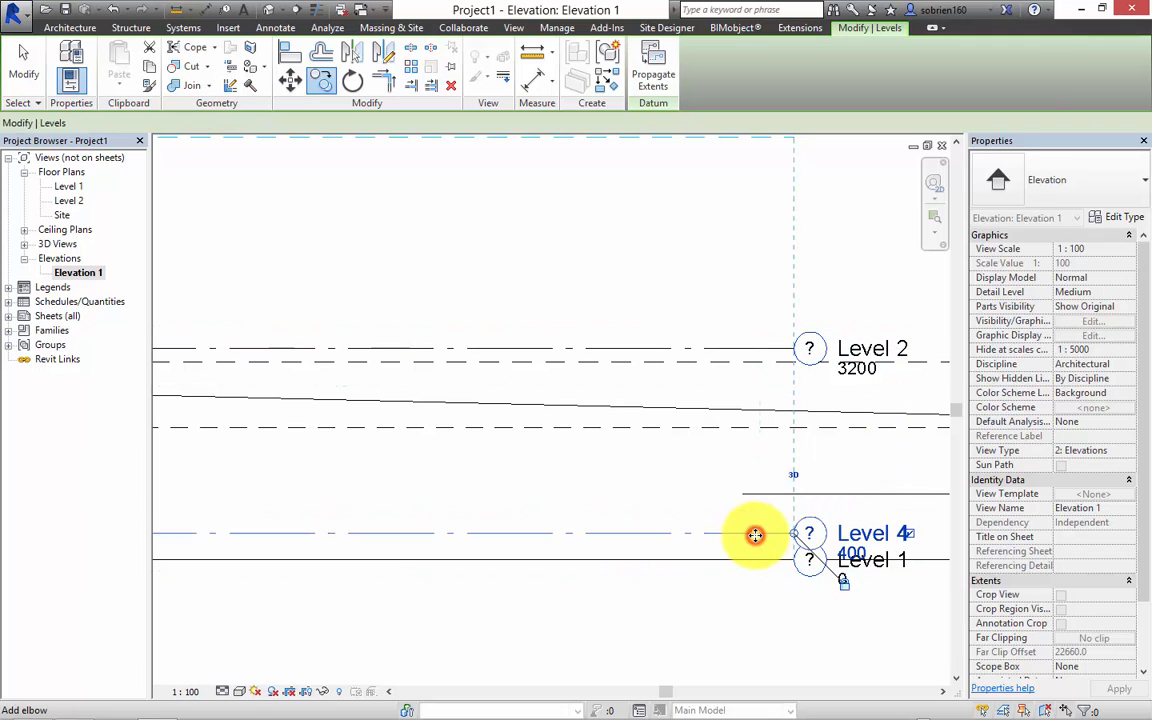
key(Escape)
Rename the copied level at elevation 400 as Road Base
click(874, 532)
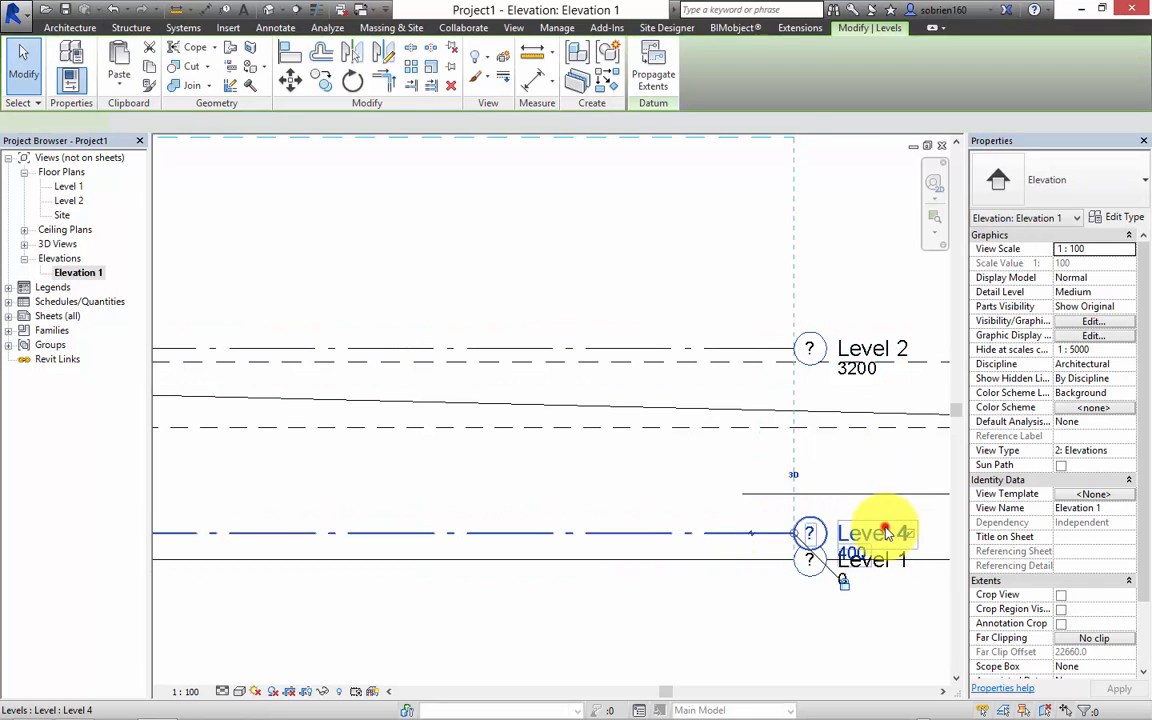
click(885, 532)
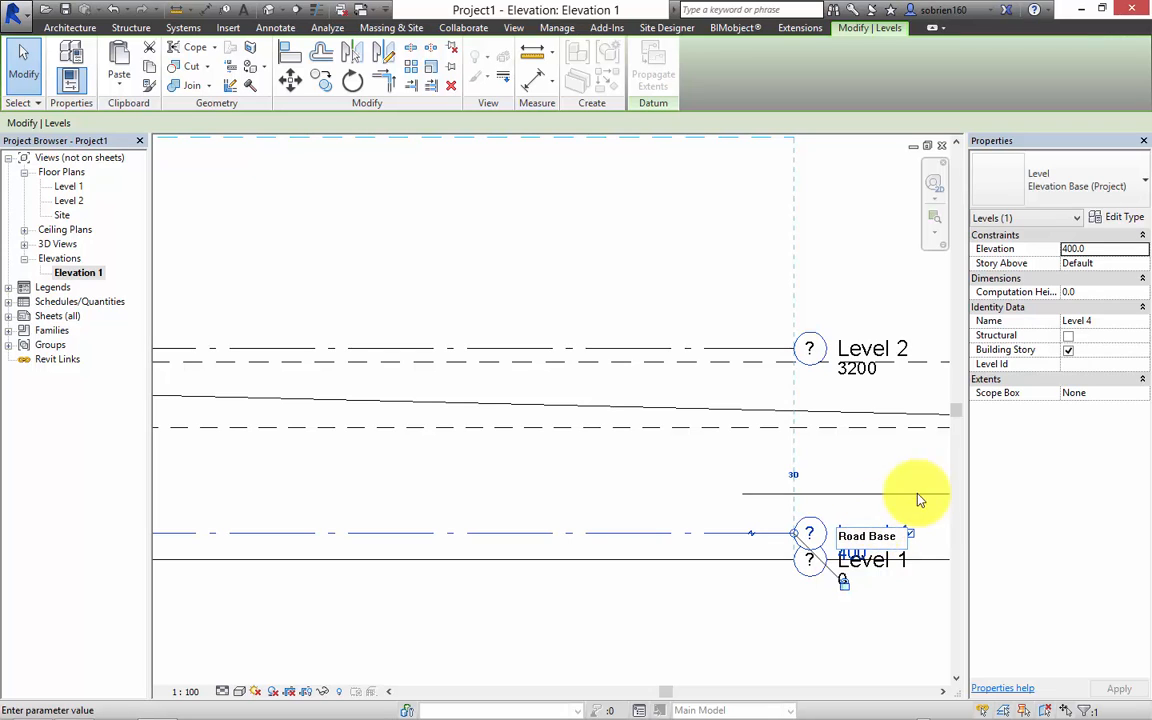
click(697, 622)
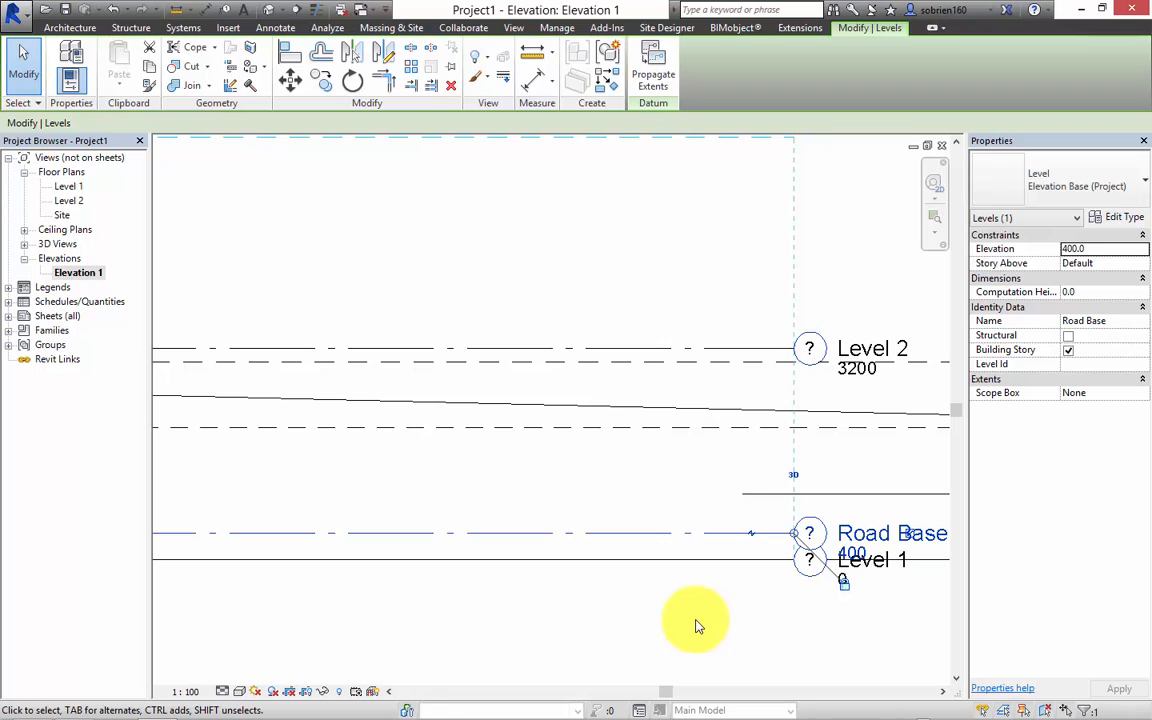
key(Escape)
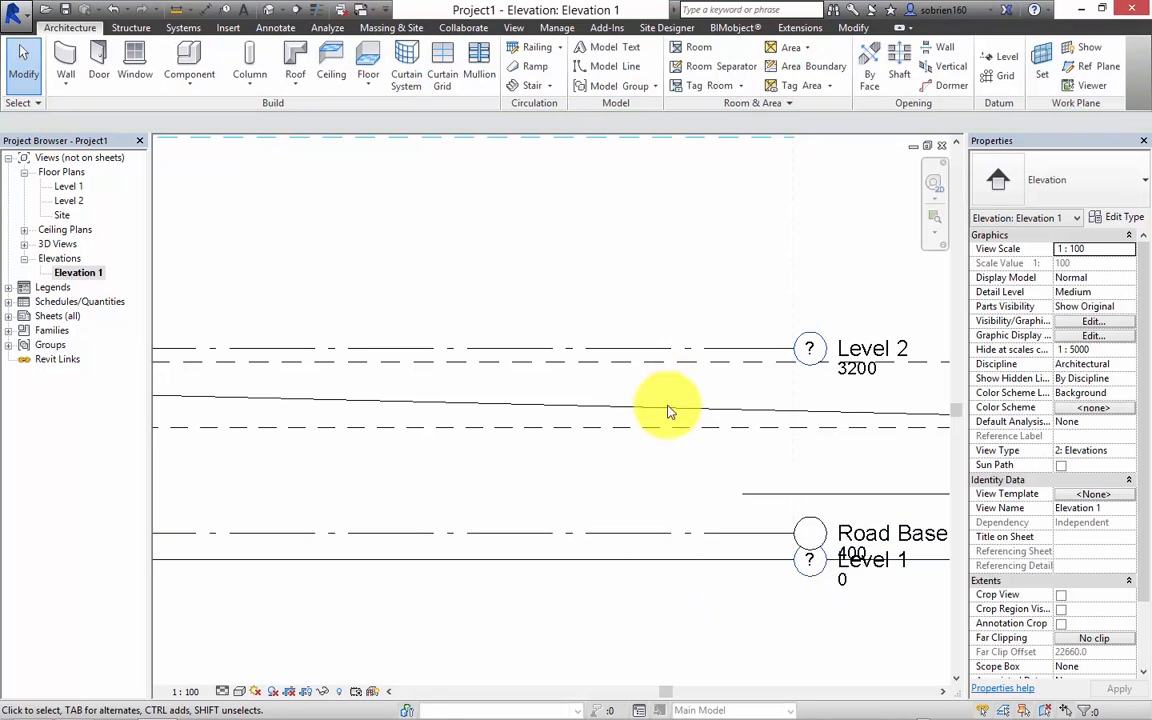
Check the Road Base level in the elevation and reopen the Site floor plan
scroll(640, 450, down, 1)
middle_drag(649, 460, 671, 441)
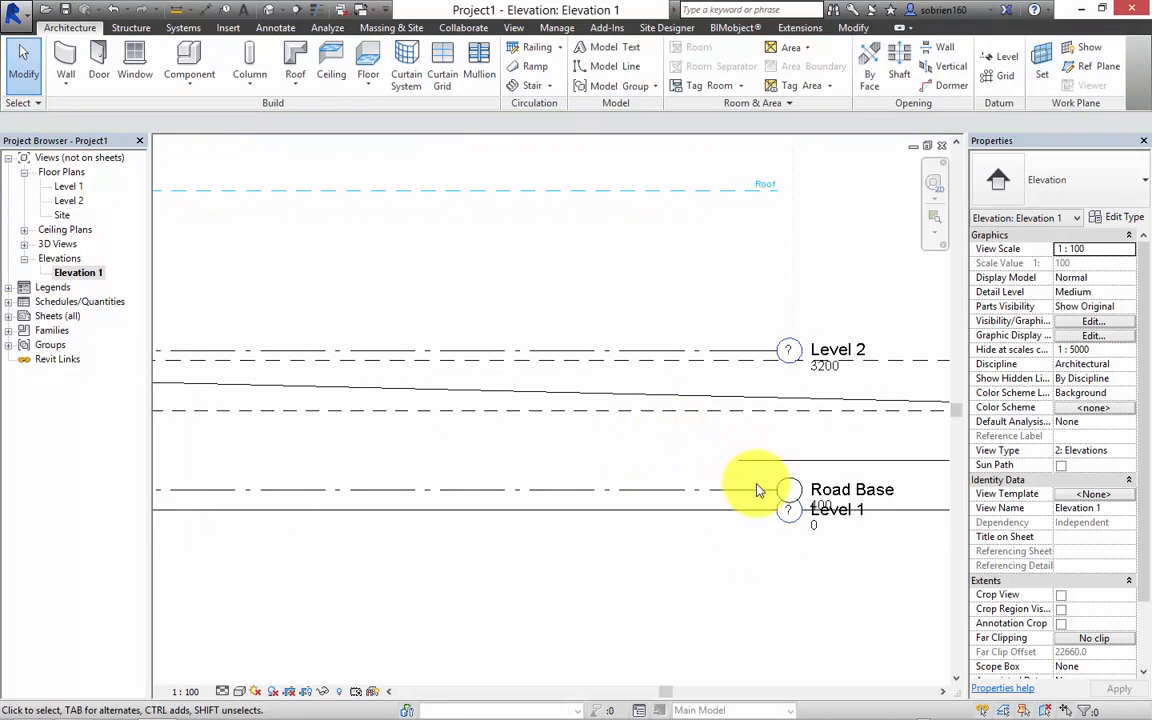
click(755, 490)
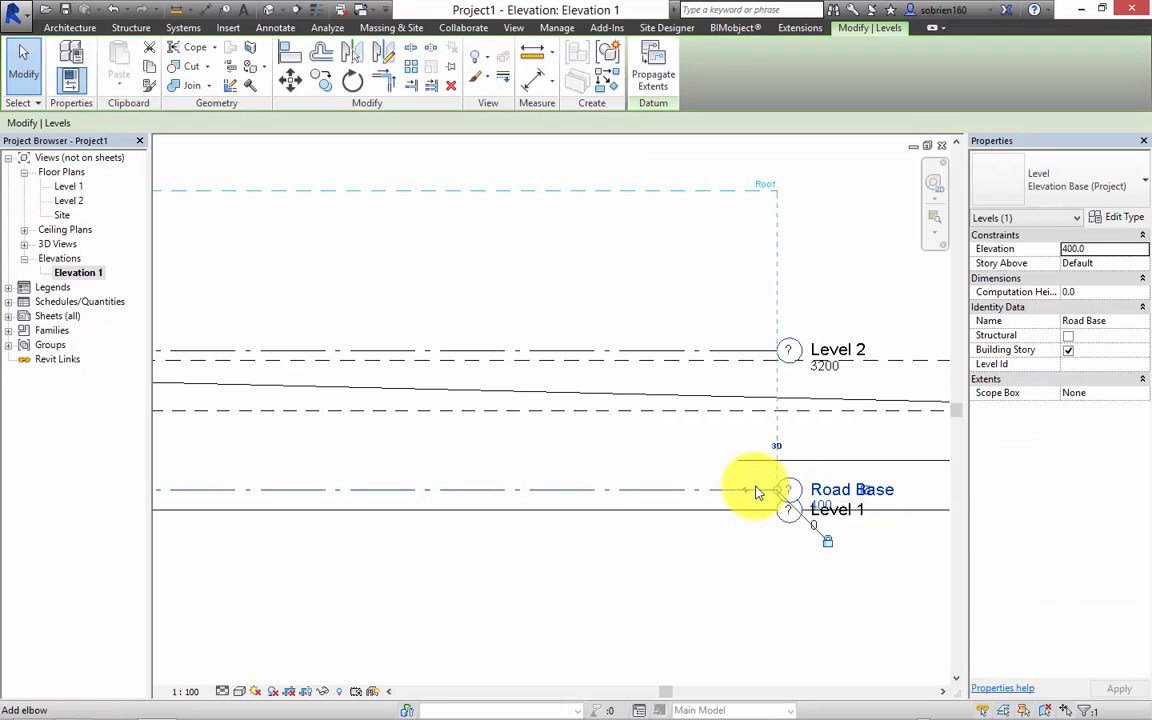
middle_drag(658, 535, 829, 557)
click(377, 303)
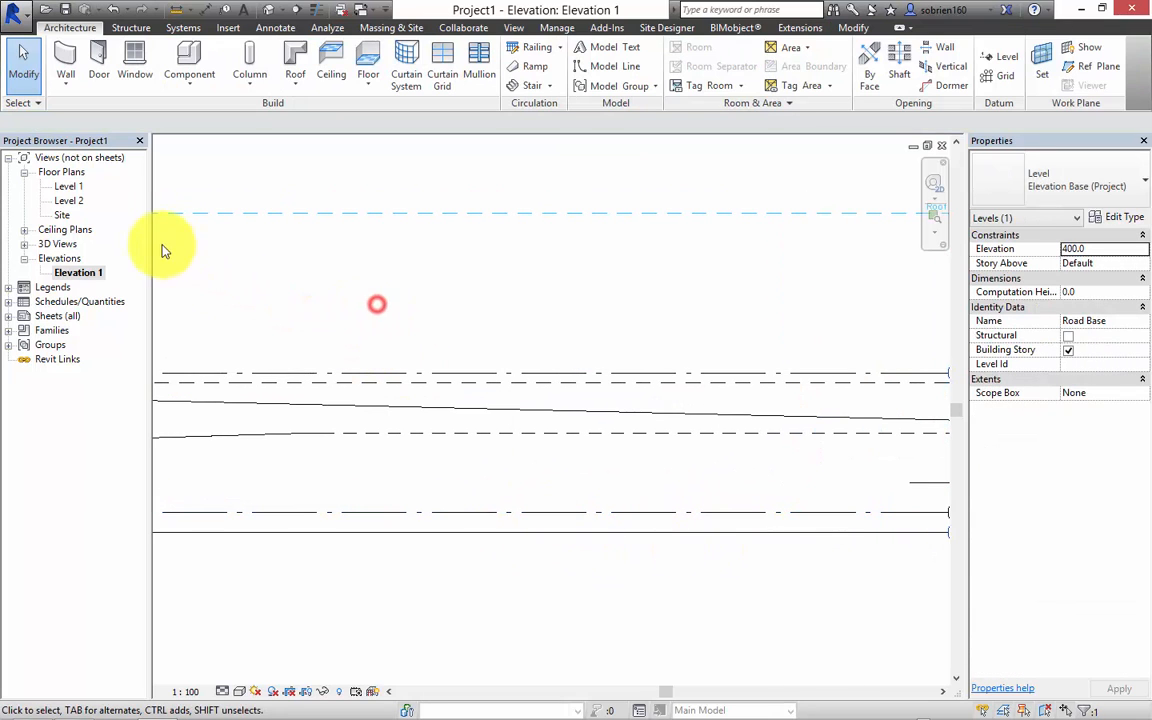
double_click(63, 215)
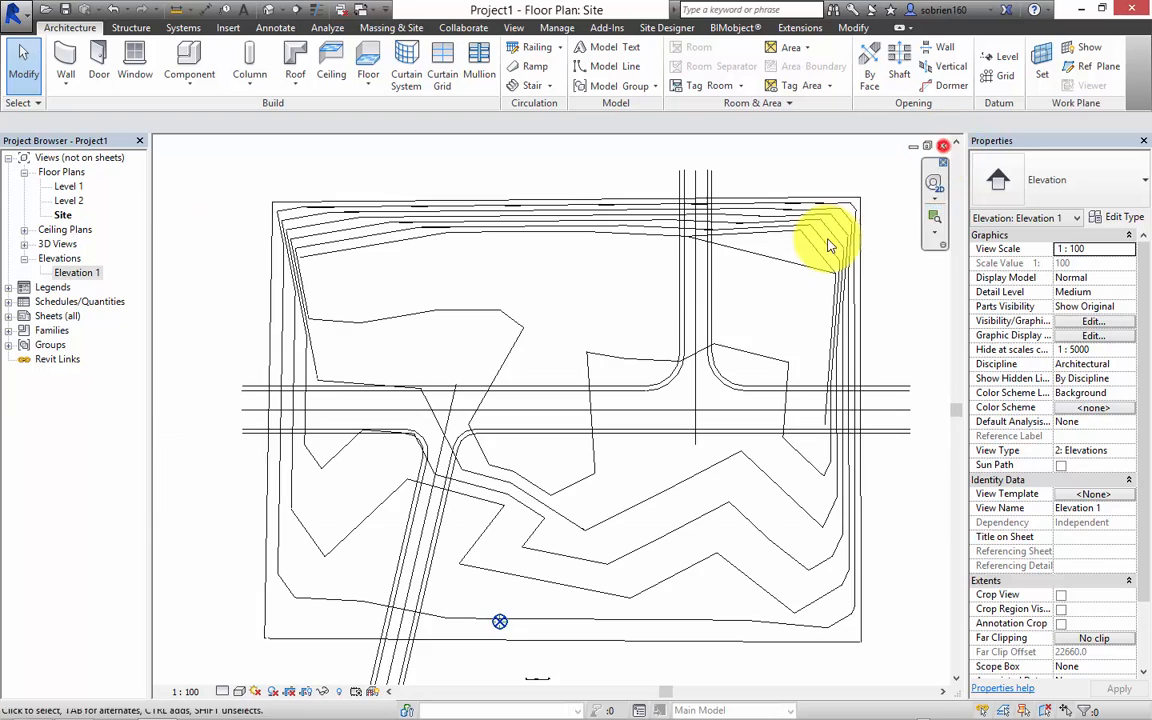
Start a Building Pad boundary with Pick Lines from the vertical road's left outer line, left outer arc and the outer upper horizontal line's left segment
scroll(460, 370, down, 4)
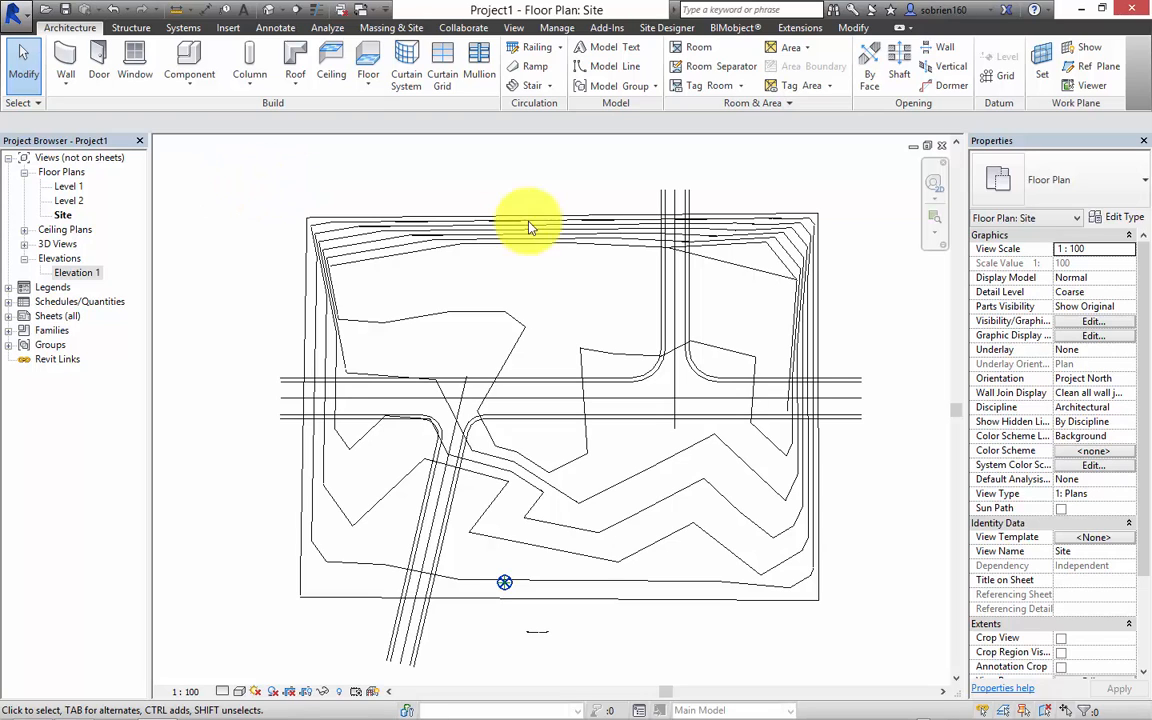
click(378, 29)
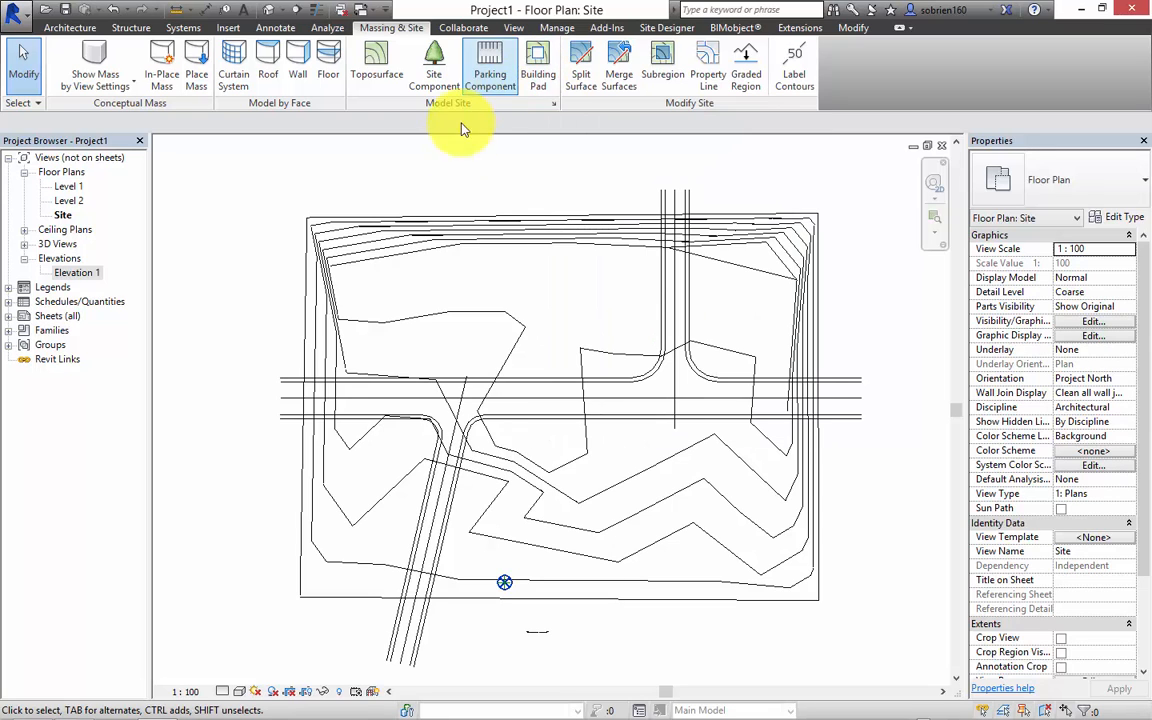
click(541, 78)
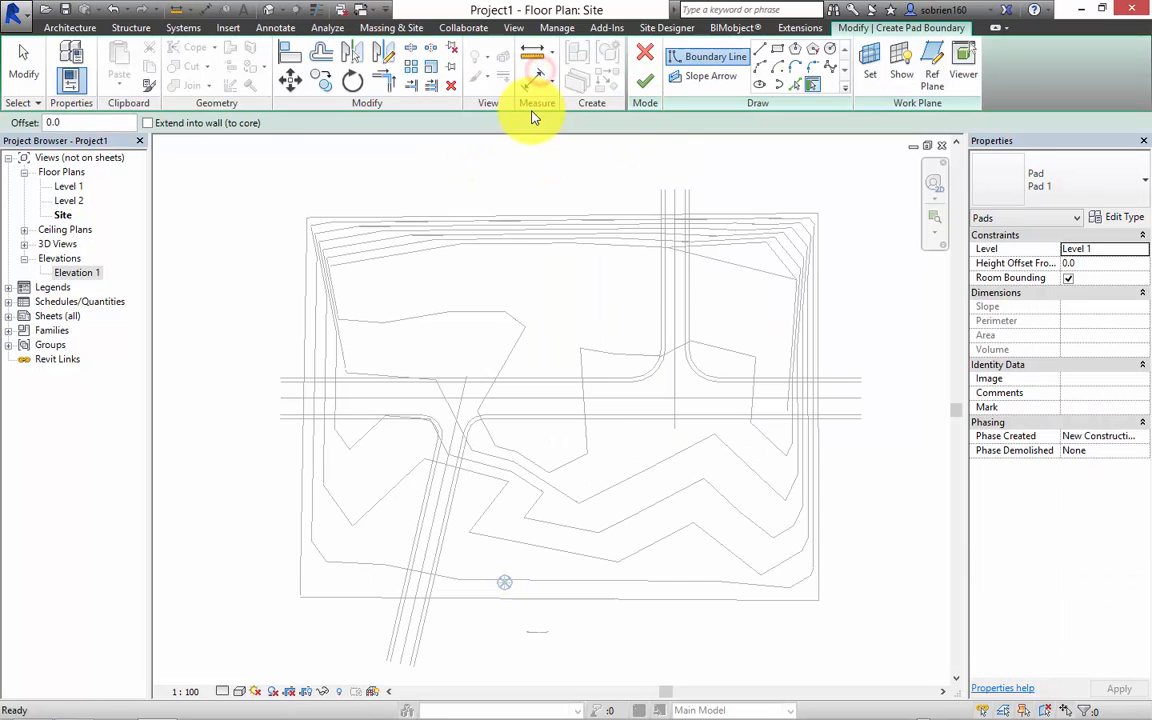
click(797, 88)
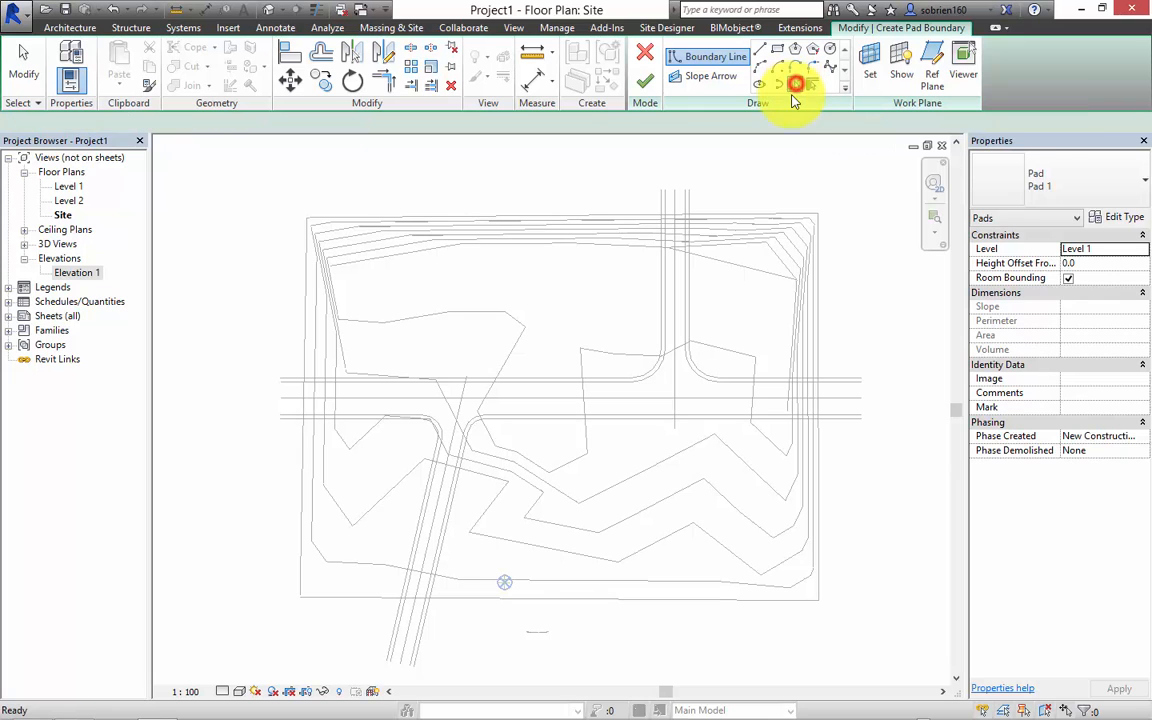
scroll(632, 380, up, 3)
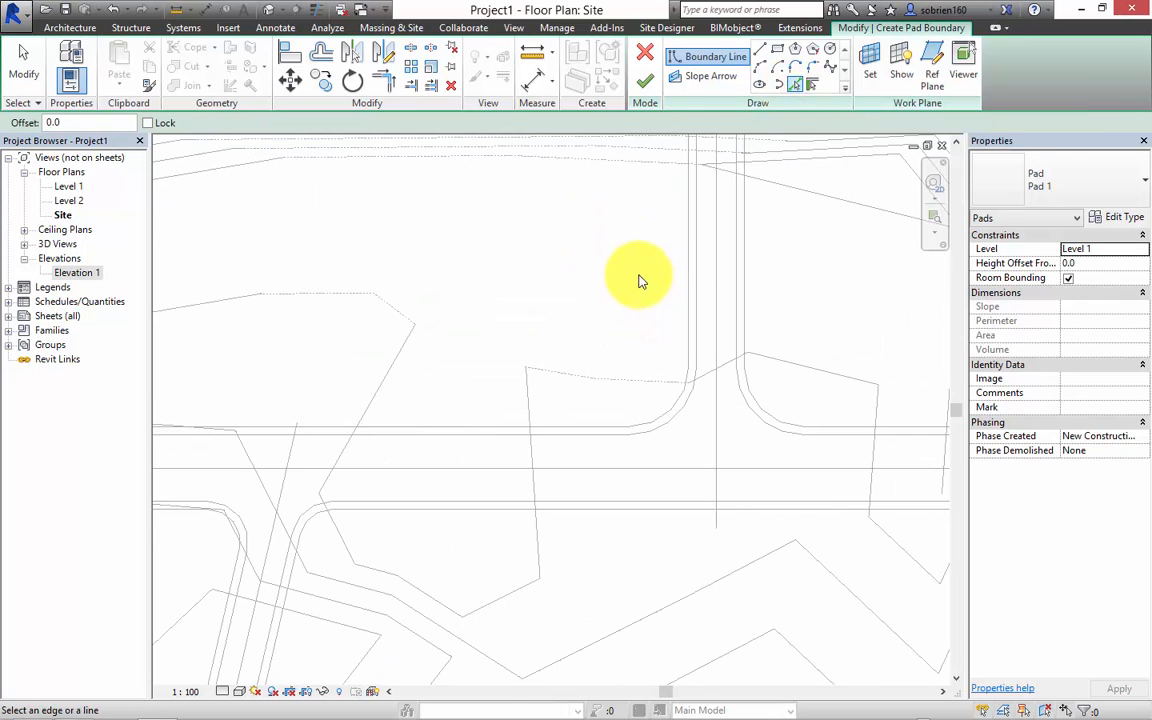
click(690, 244)
click(664, 416)
click(591, 429)
Add the outer lower horizontal line's left segment, its outer arc and the slanted road's left outer line to the pad boundary
scroll(480, 460, down, 5)
scroll(431, 456, up, 4)
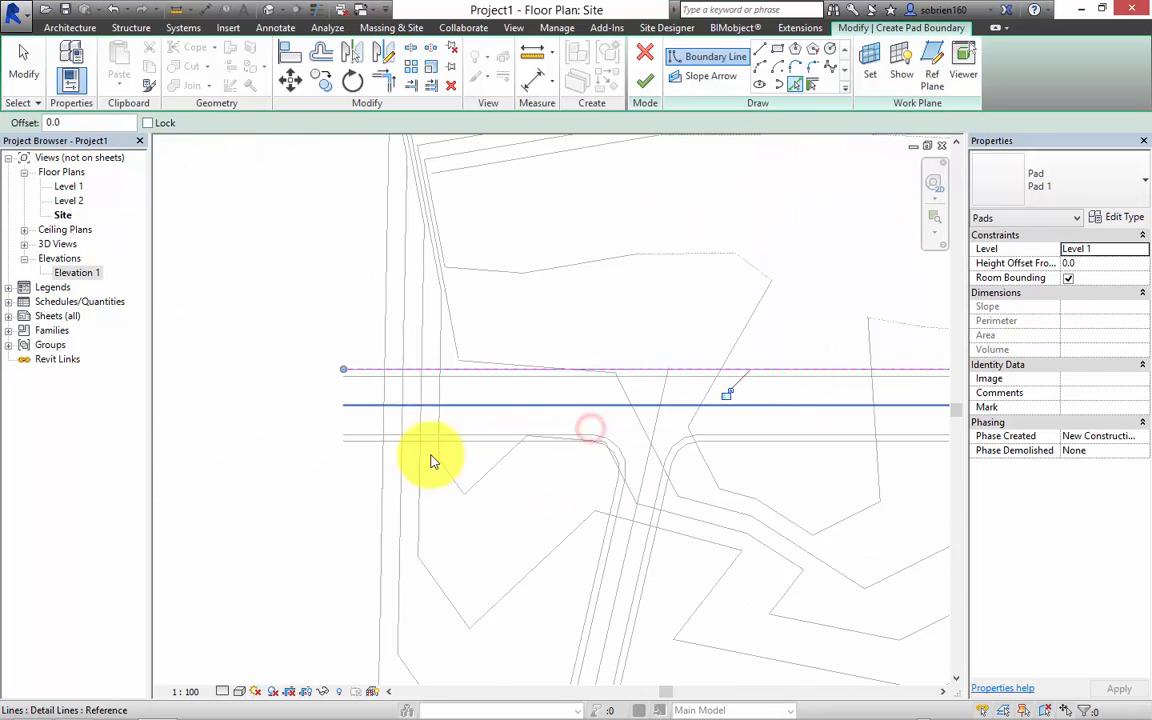
scroll(431, 460, up, 2)
click(550, 428)
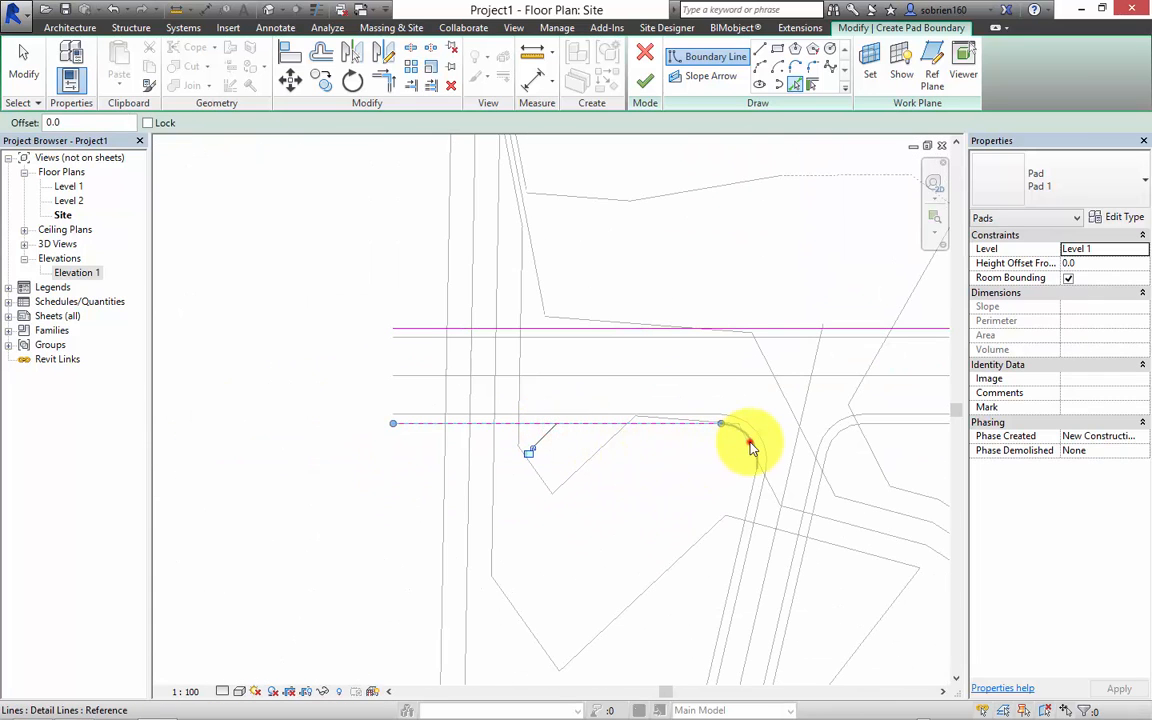
click(749, 440)
middle_drag(768, 600, 659, 416)
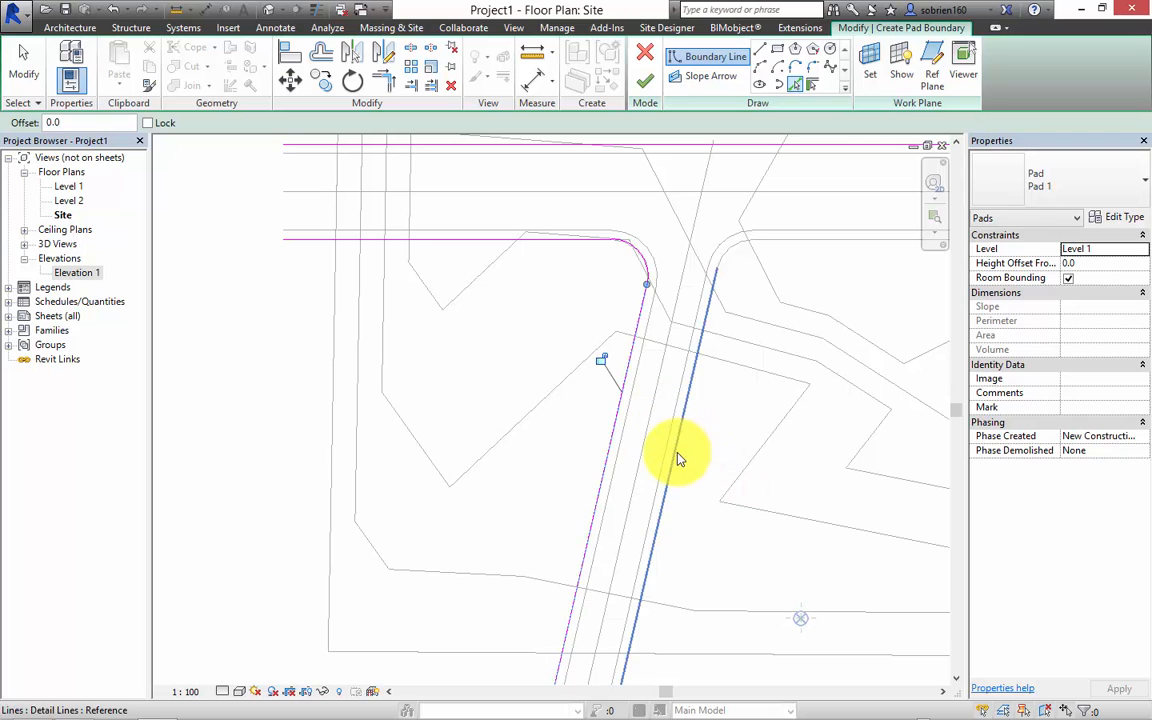
Add the slanted road's right outer line, its arc and the outer lower horizontal line's right segment to the pad boundary
click(676, 453)
click(743, 240)
click(799, 245)
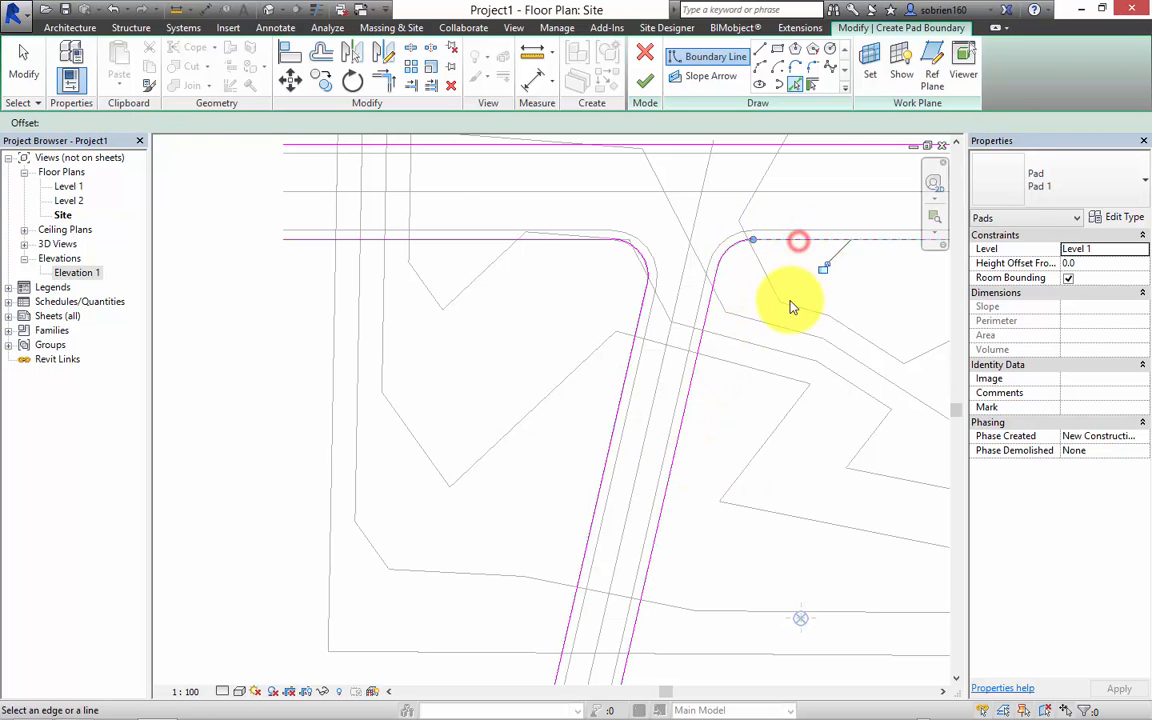
Add the outer upper horizontal line's right segment, its outer arc and the vertical road's right outer line to the pad boundary
middle_drag(792, 309, 519, 463)
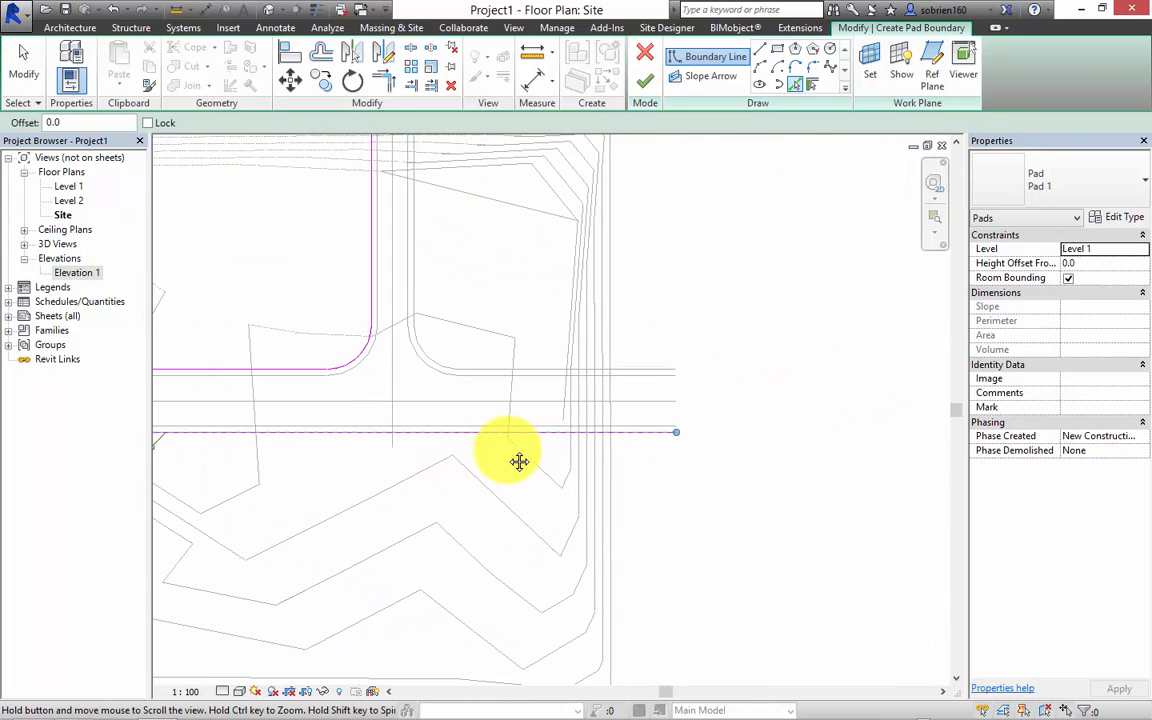
click(497, 378)
click(437, 360)
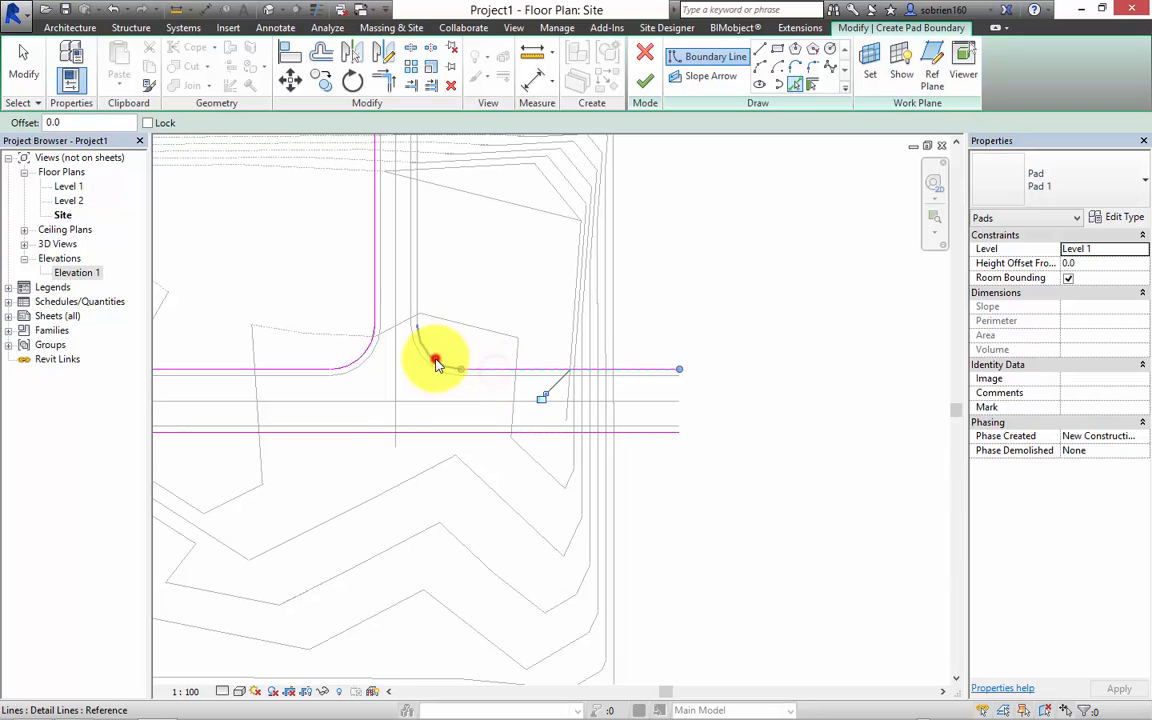
click(419, 264)
Draw straight boundary lines across the vertical road near its upper end and across the horizontal road near its right end, just inside the site edges
scroll(571, 368, down, 5)
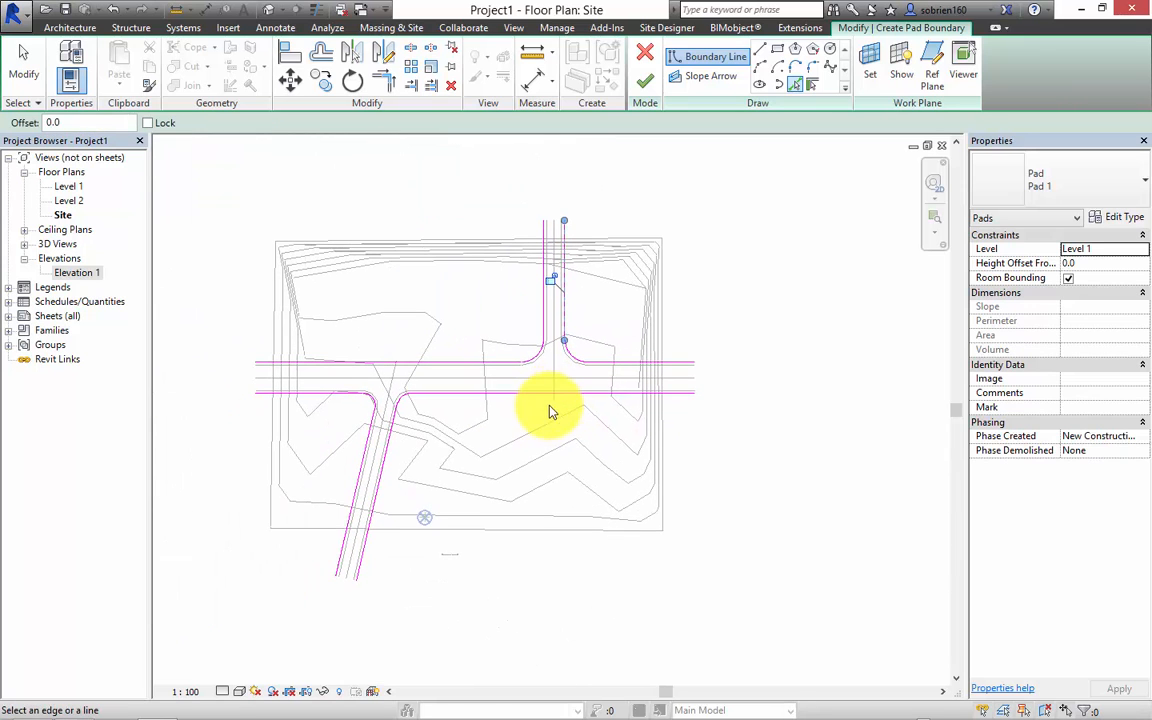
click(758, 51)
scroll(529, 244, up, 4)
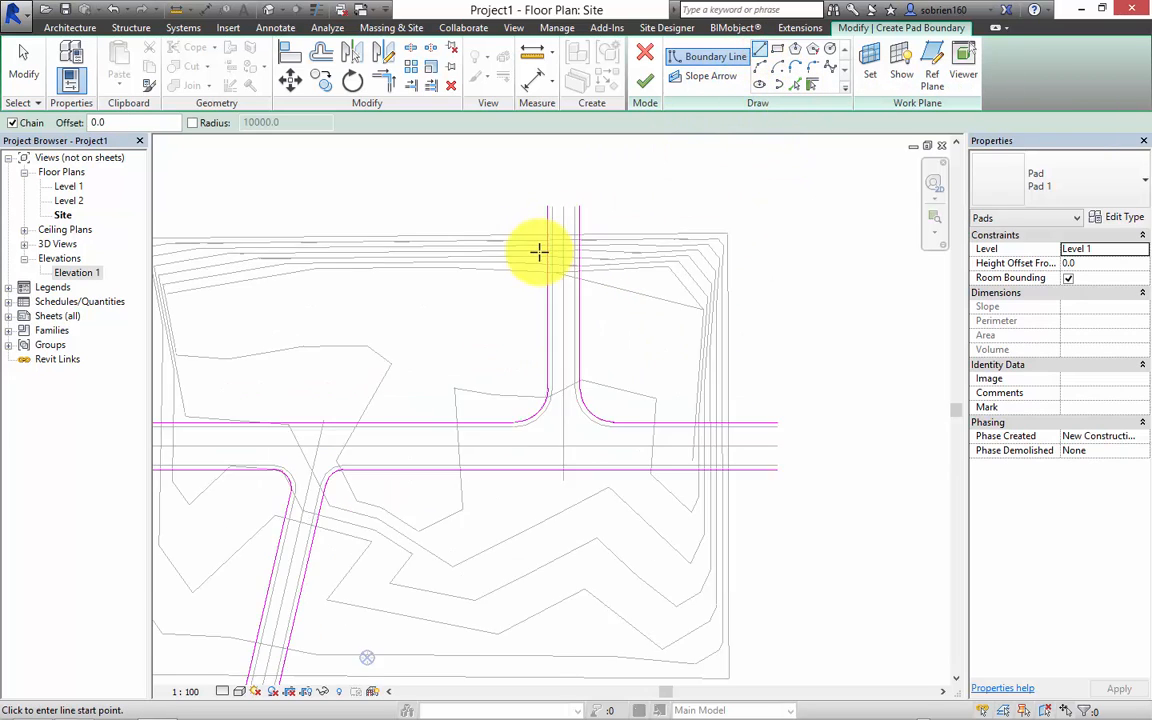
click(541, 235)
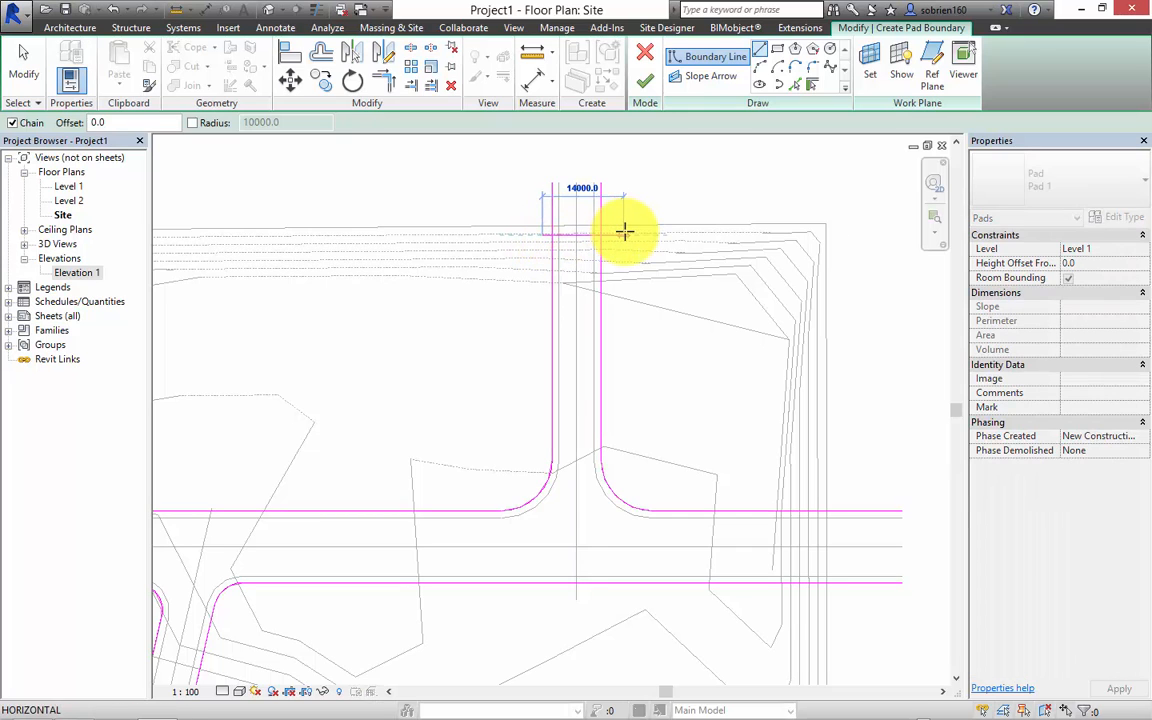
click(622, 234)
middle_drag(735, 383, 663, 329)
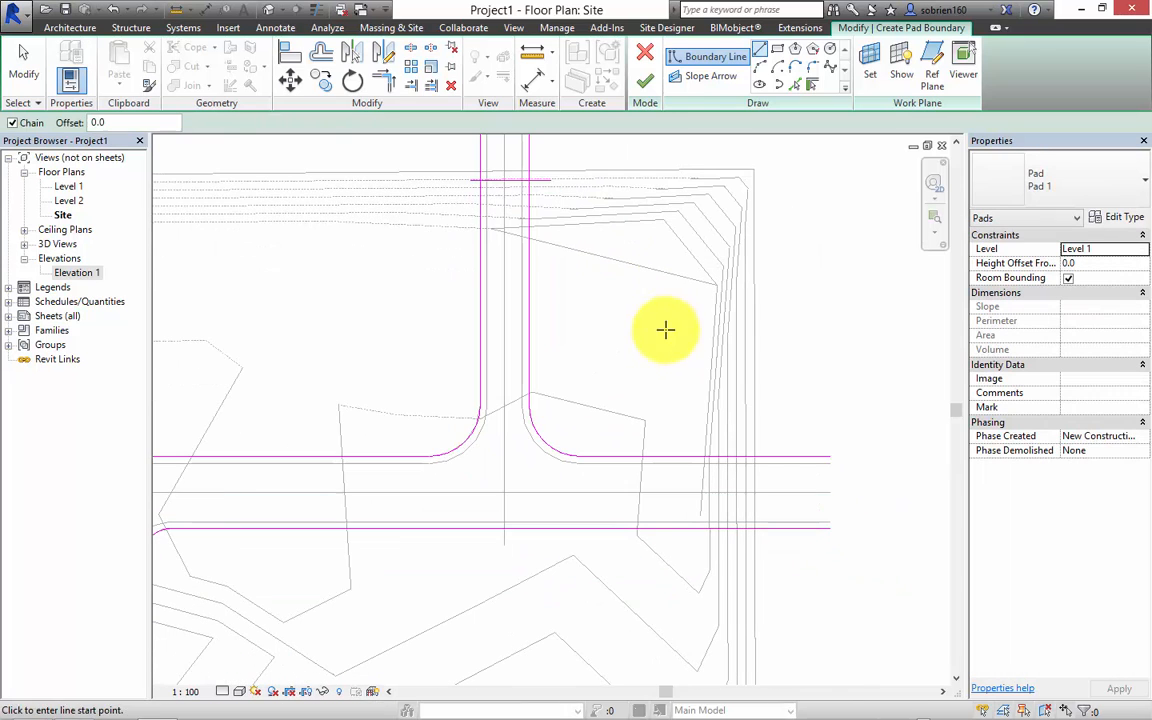
click(745, 441)
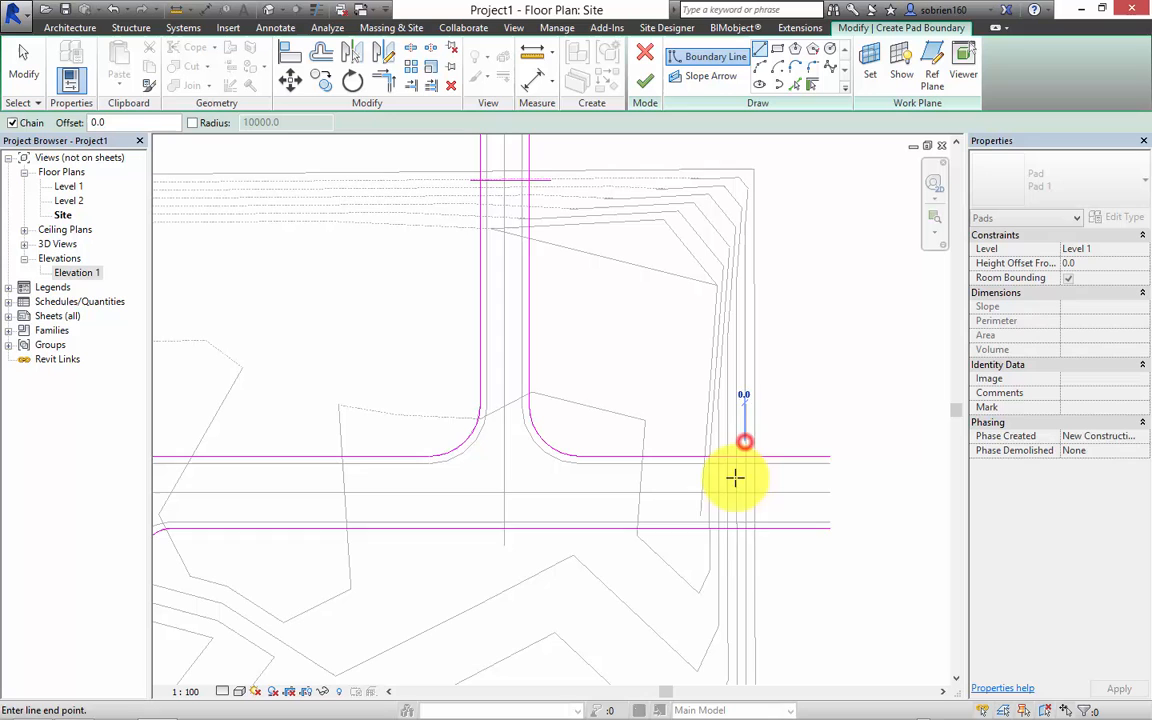
click(743, 560)
scroll(591, 516, down, 2)
key(Escape)
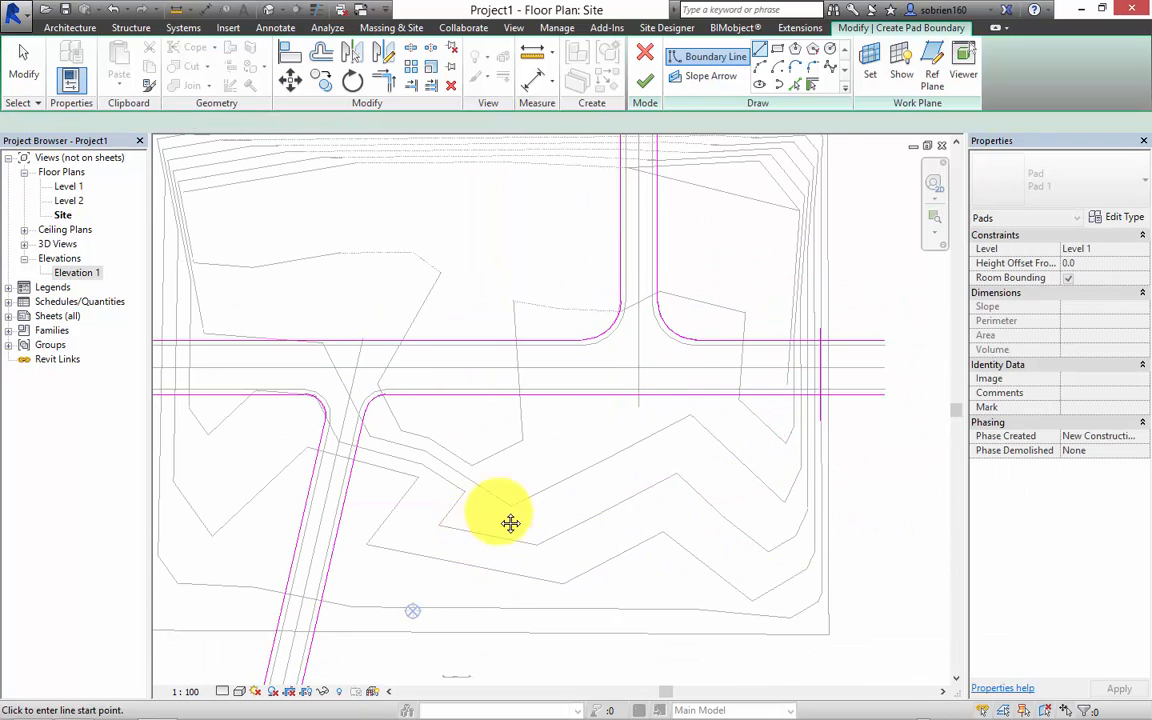
scroll(470, 440, up, 4)
scroll(491, 450, up, 1)
click(503, 445)
click(653, 435)
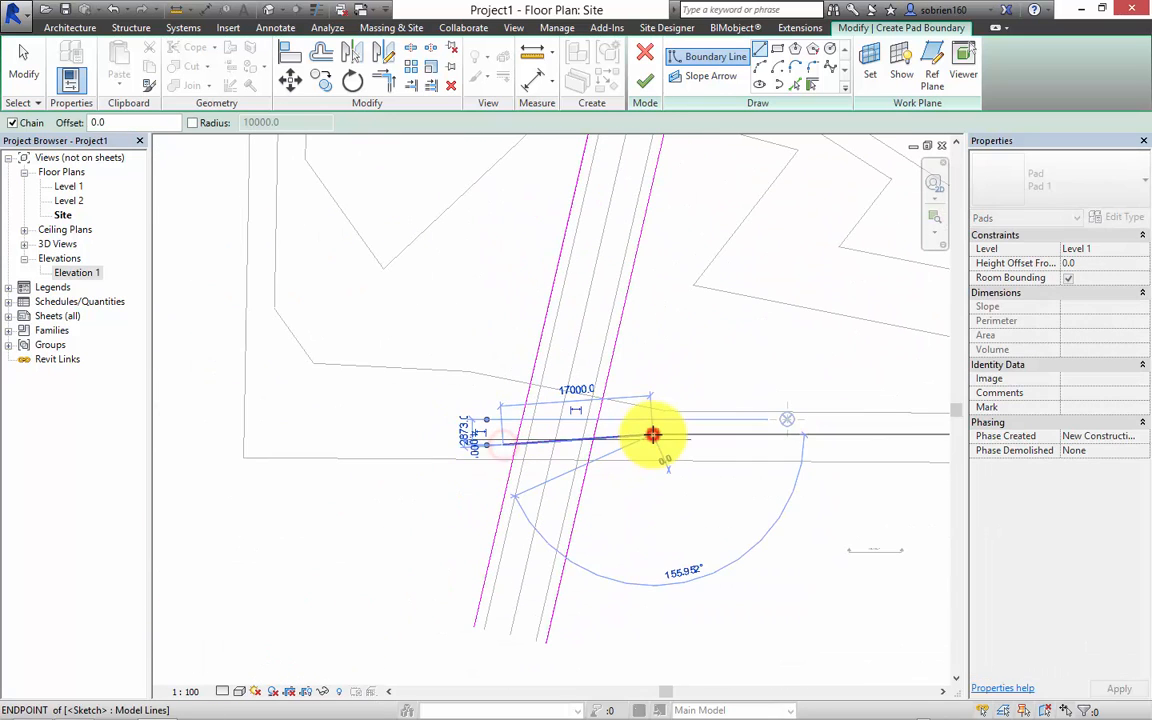
key(Escape)
key(Escape)
click(612, 435)
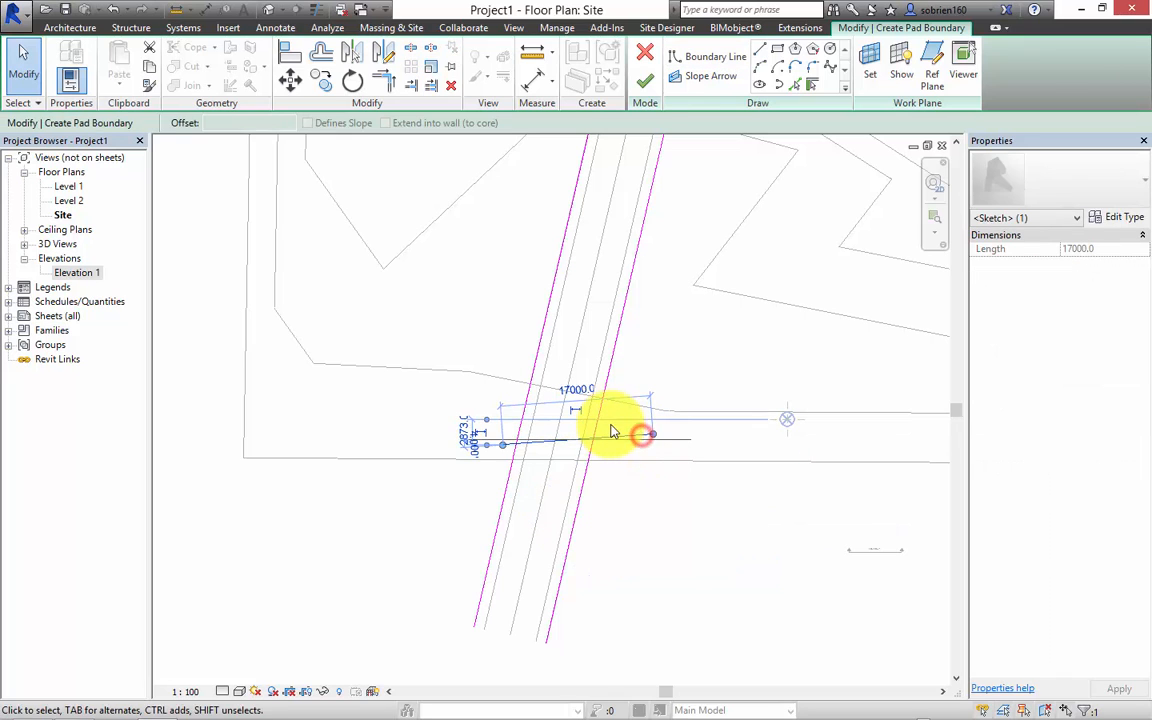
key(Delete)
Draw a horizontal boundary line across the slanted road just inside the site's lower edge
click(730, 56)
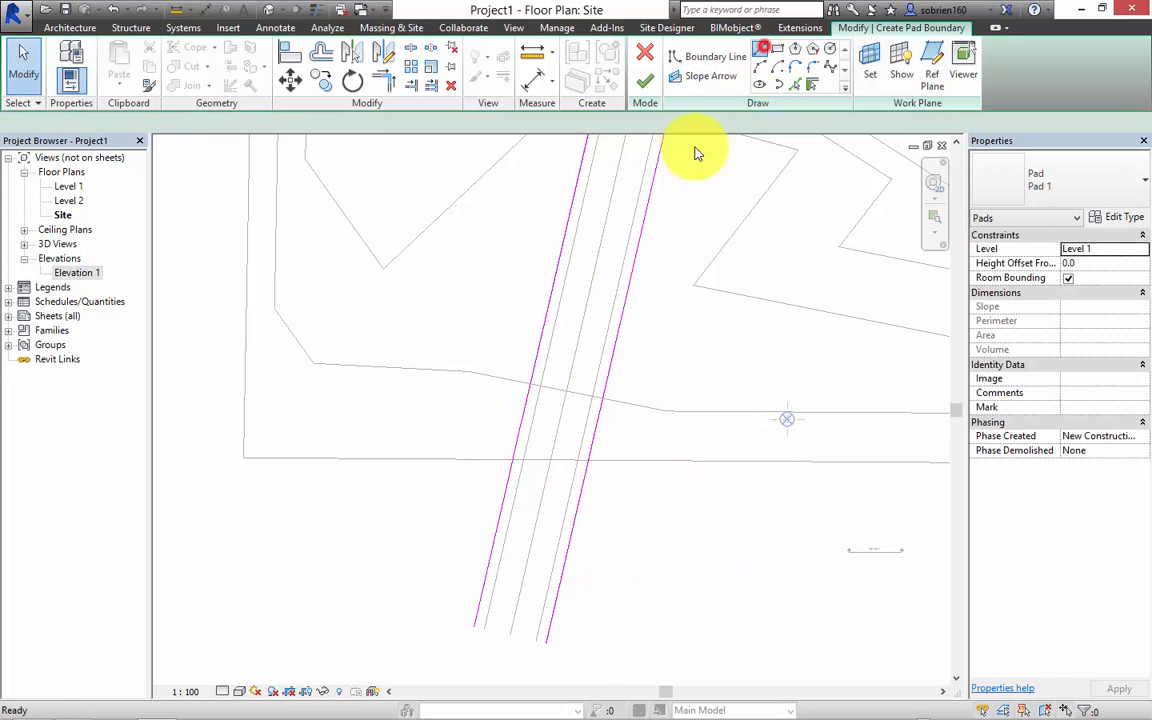
click(482, 440)
click(613, 437)
key(Escape)
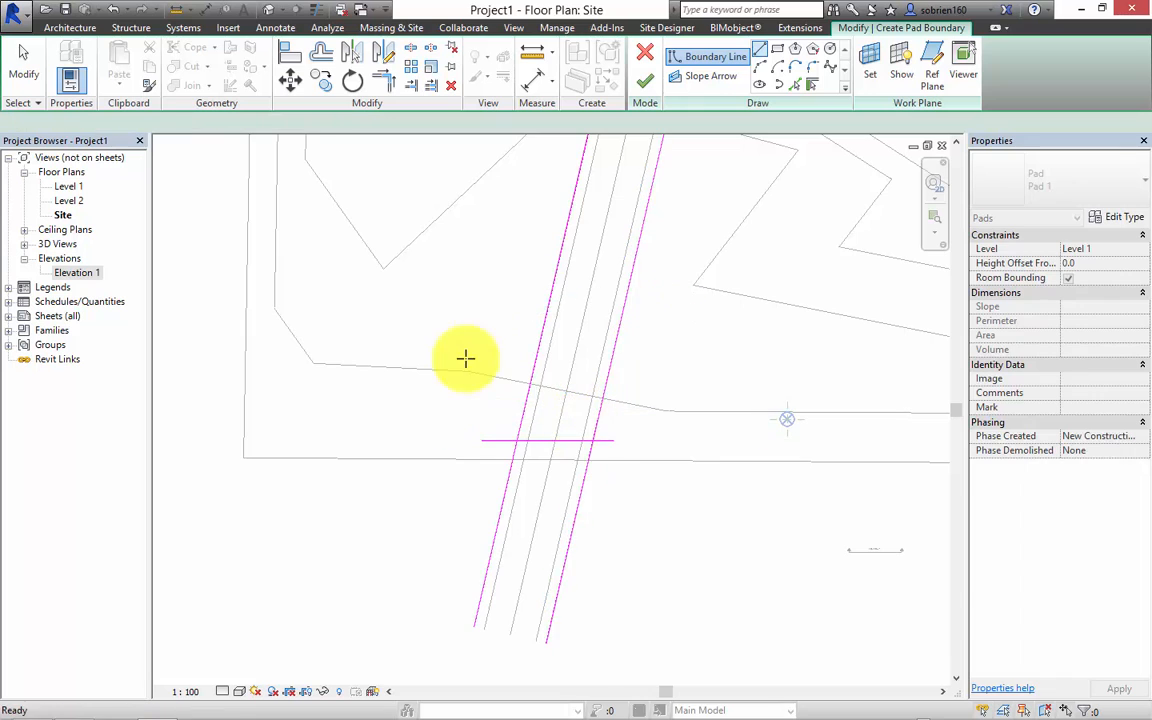
Draw a vertical boundary line across the horizontal road's left end, just inside the site's edge
middle_drag(465, 357, 594, 517)
scroll(488, 234, up, 2)
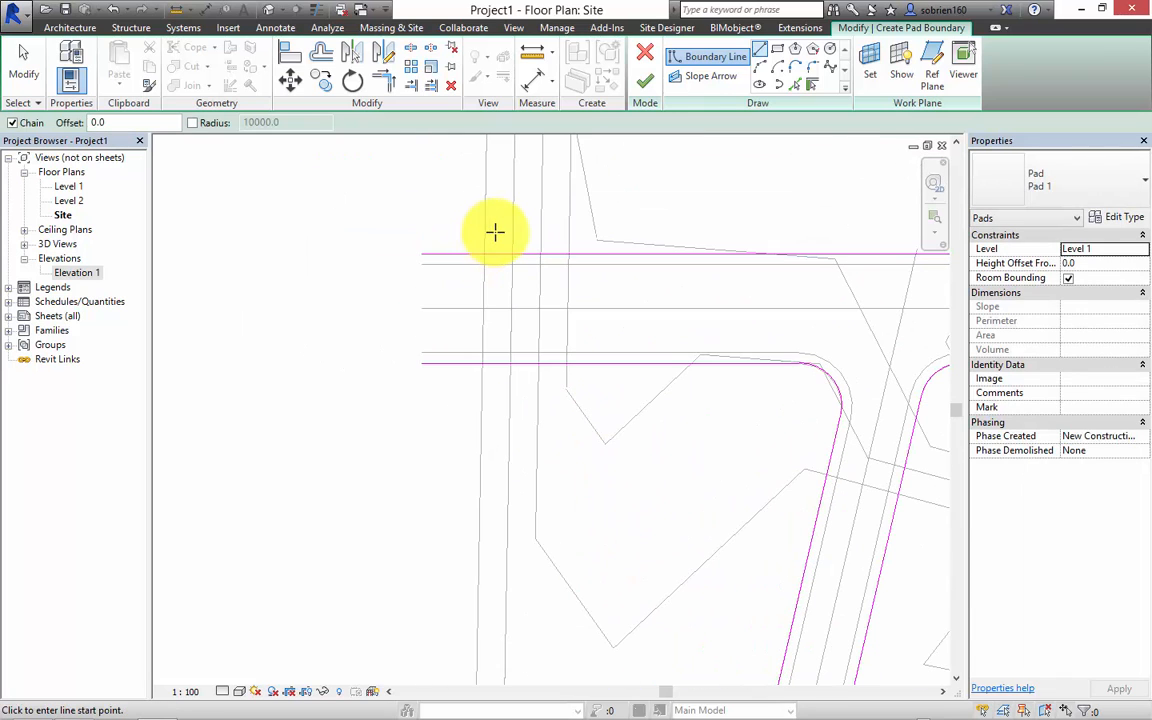
click(495, 232)
click(495, 407)
key(Escape)
key(Escape)
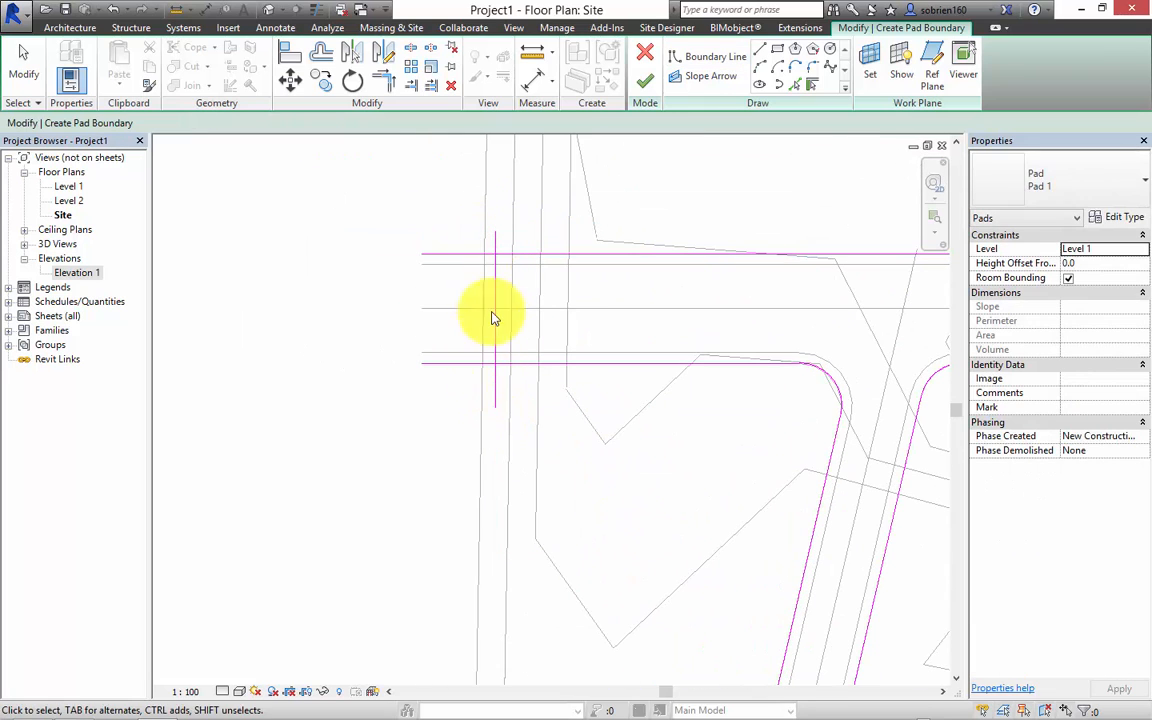
Trim the closing line at the horizontal road's left end to corners with the upper and lower outer boundary lines
click(381, 92)
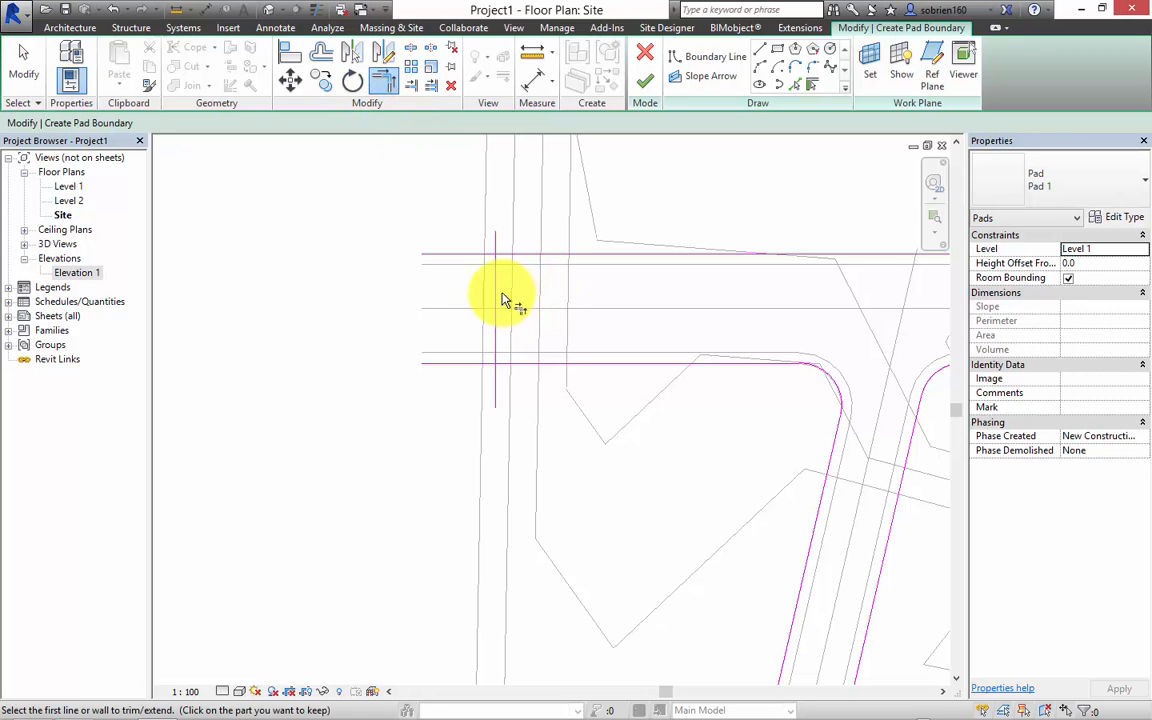
click(500, 298)
click(522, 256)
click(497, 301)
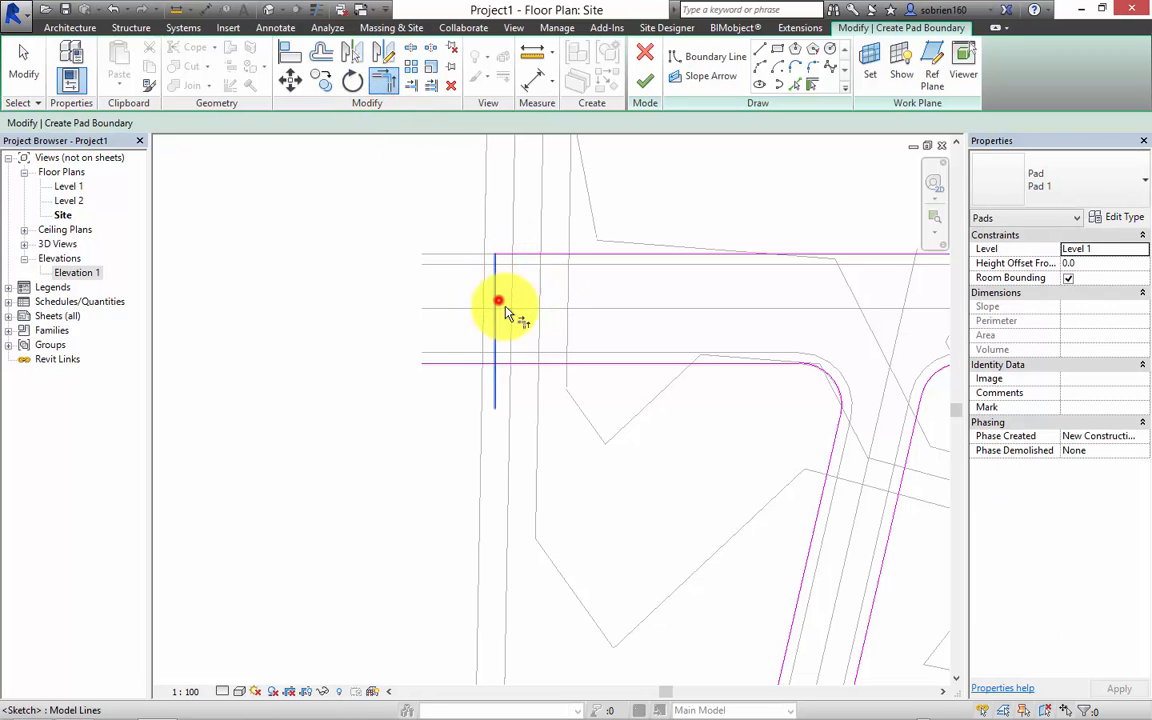
click(528, 362)
Trim the slanted road's two outer boundary lines to corners with the closing line at its lower end
middle_drag(684, 530, 628, 167)
scroll(628, 260, down, 1)
scroll(706, 388, up, 2)
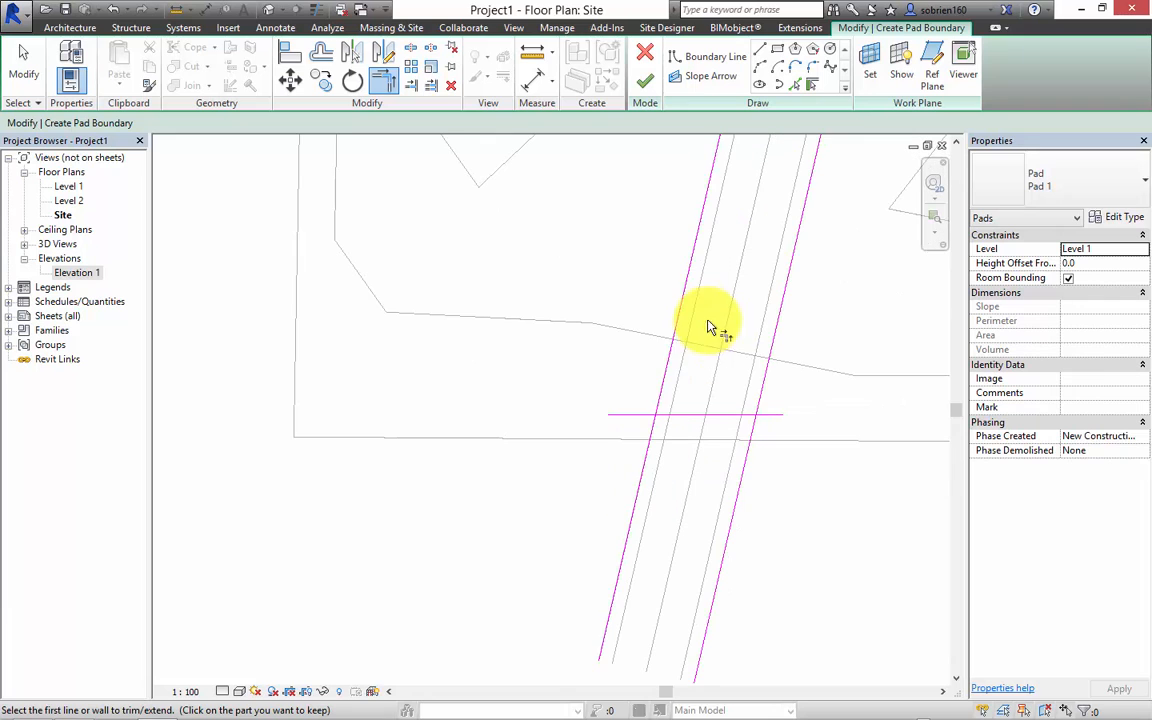
click(672, 363)
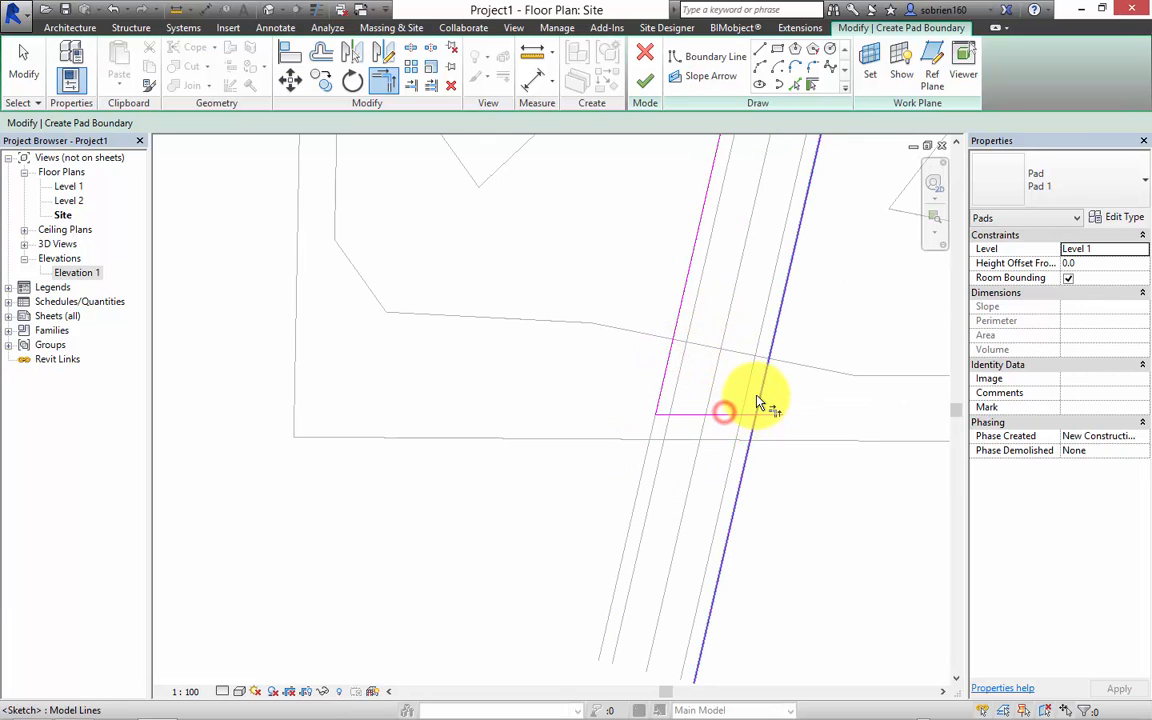
click(735, 412)
Trim the vertical road's two outer boundary lines to corners with the closing line at its upper end
scroll(764, 380, down, 3)
scroll(818, 257, down, 2)
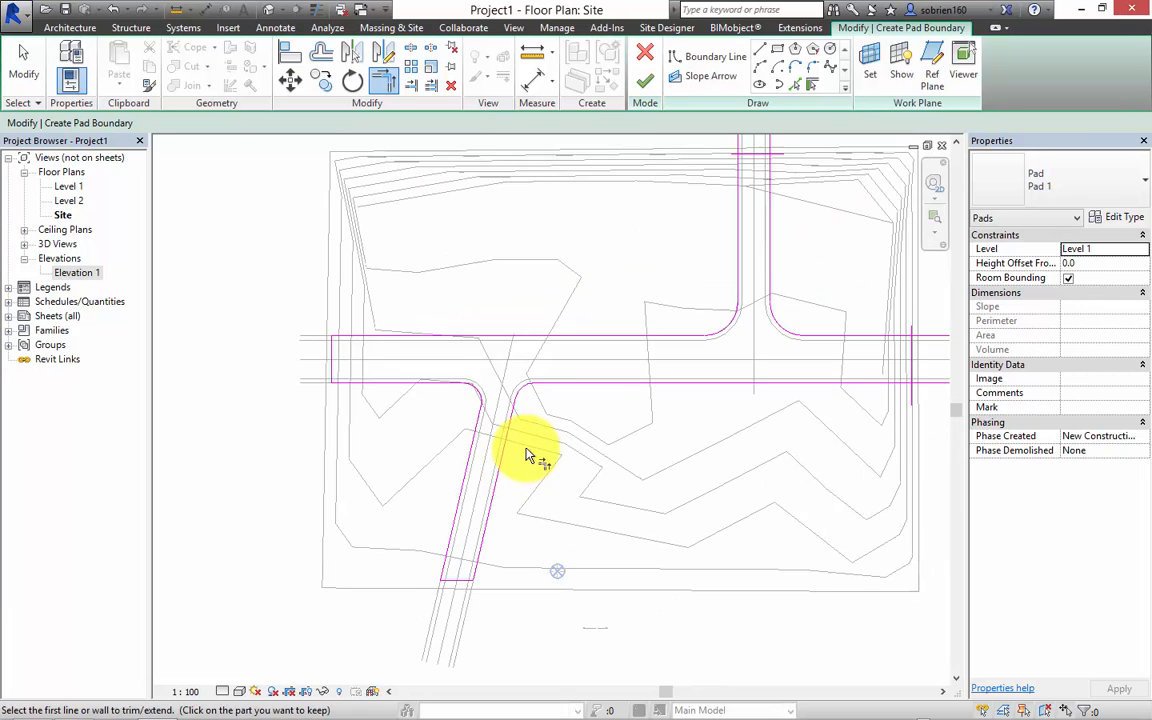
scroll(490, 457, up, 2)
scroll(635, 231, up, 3)
click(629, 328)
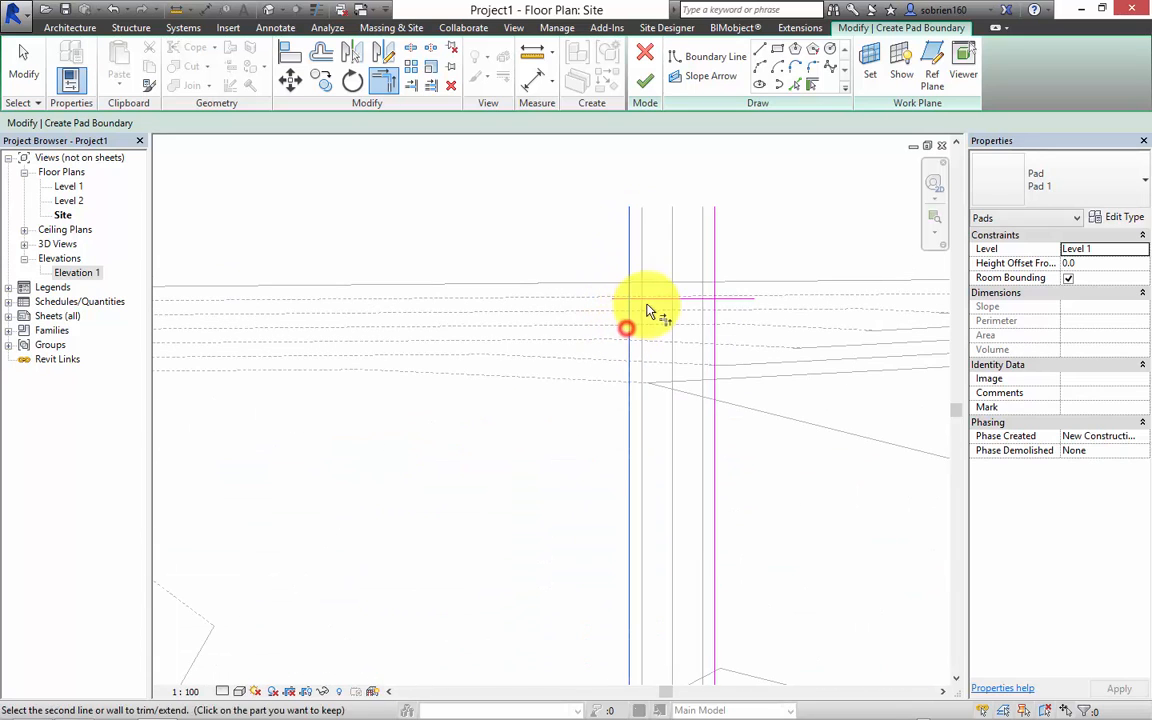
click(648, 304)
middle_drag(705, 313, 648, 279)
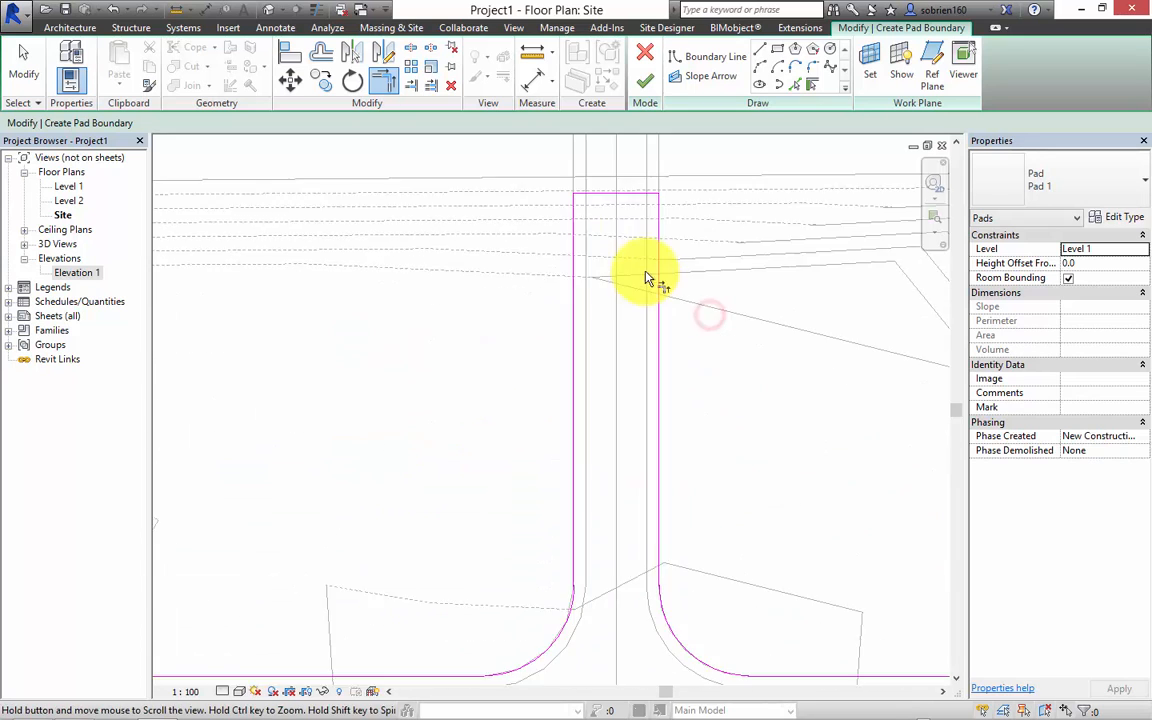
Trim the horizontal road's upper and lower boundary lines to corners with the closing line at its right end
scroll(645, 278, down, 2)
middle_drag(615, 427, 416, 306)
click(677, 416)
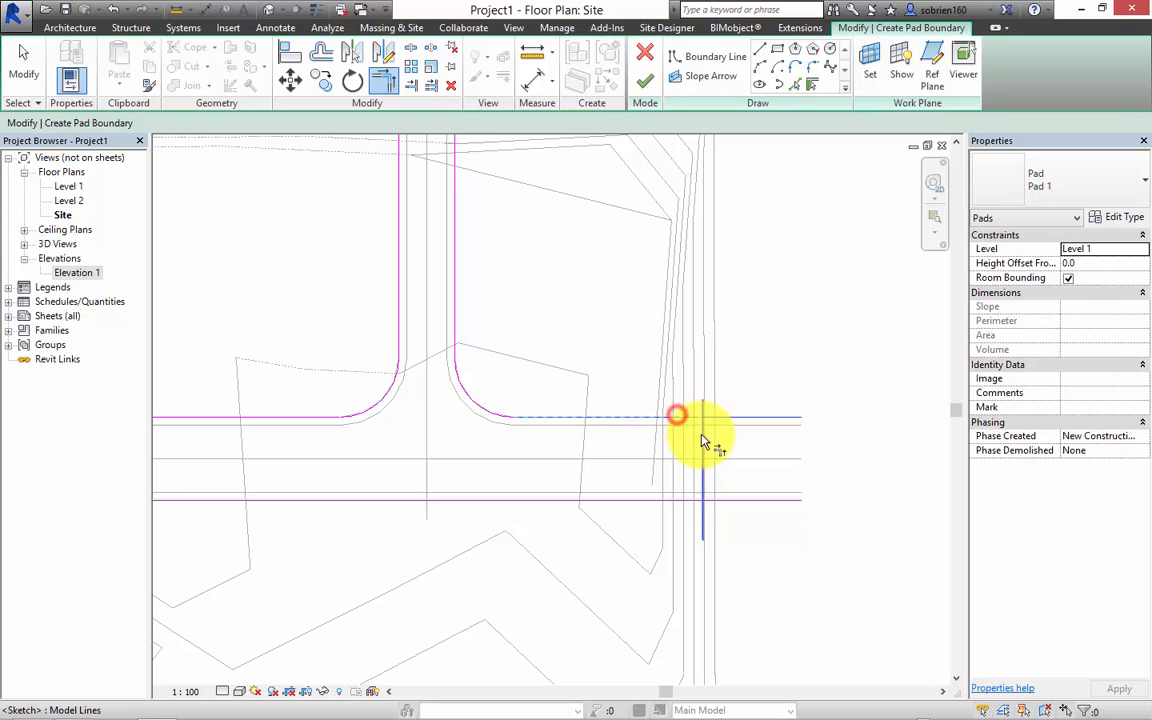
click(703, 440)
click(681, 499)
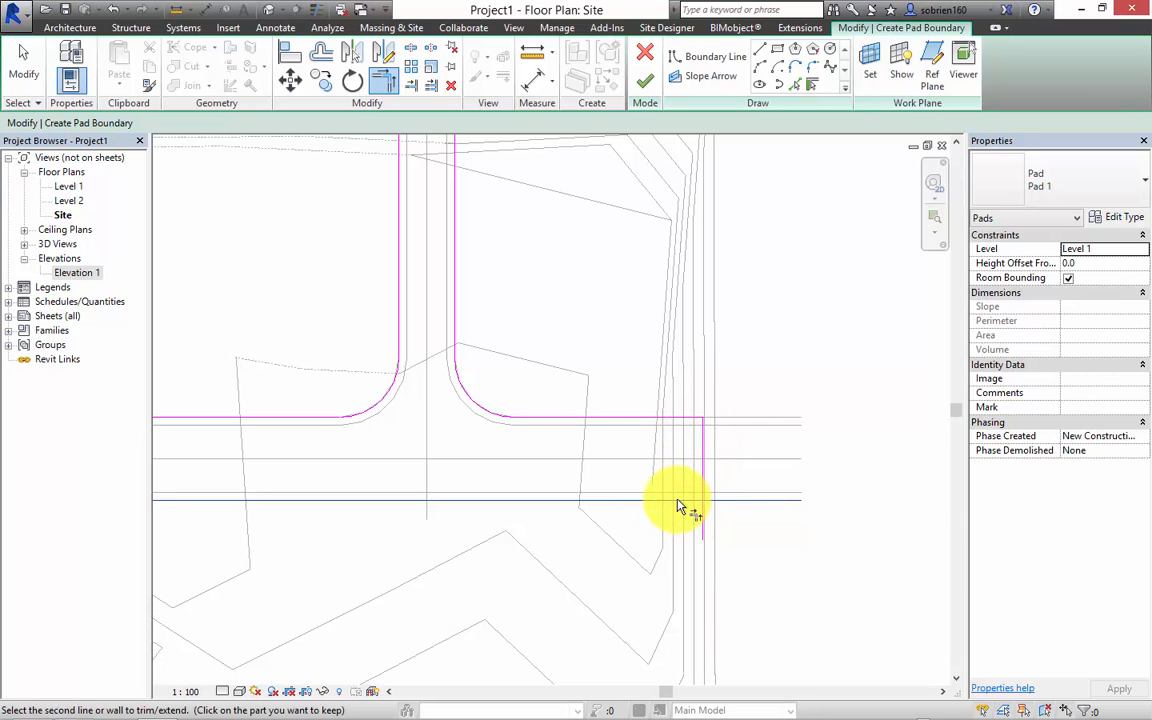
click(702, 484)
Set the pad's level to Road Base and finish the pad boundary sketch
scroll(653, 545, down, 3)
middle_drag(653, 545, 681, 448)
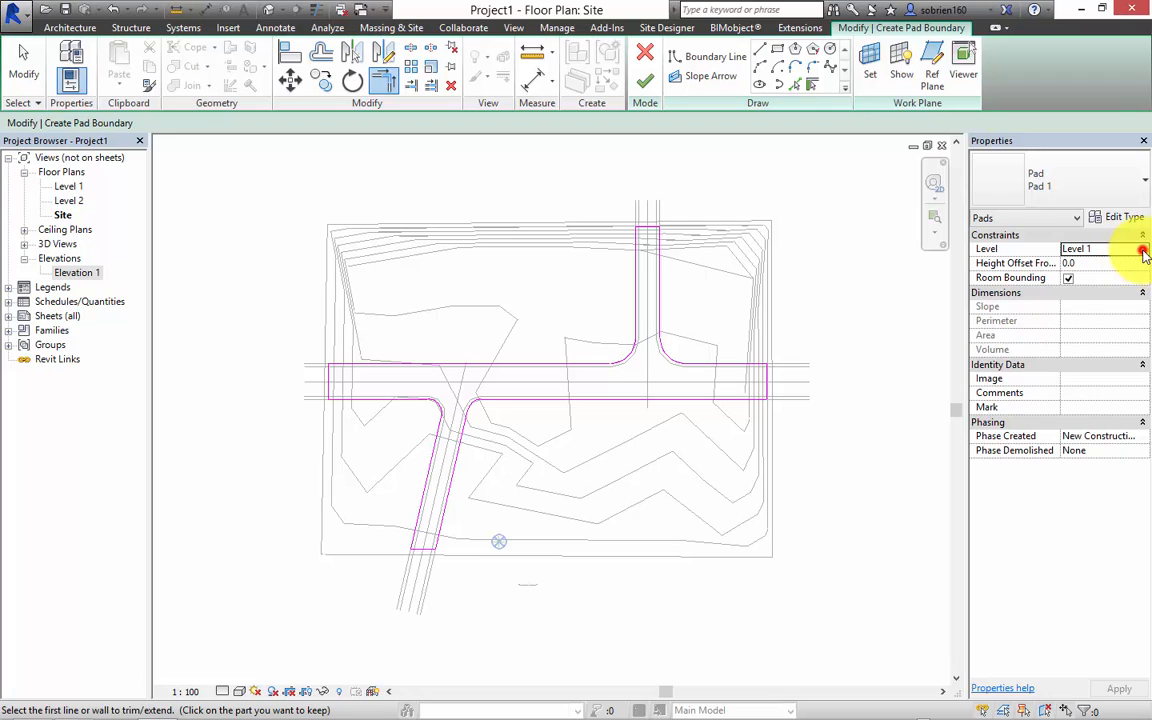
click(1143, 250)
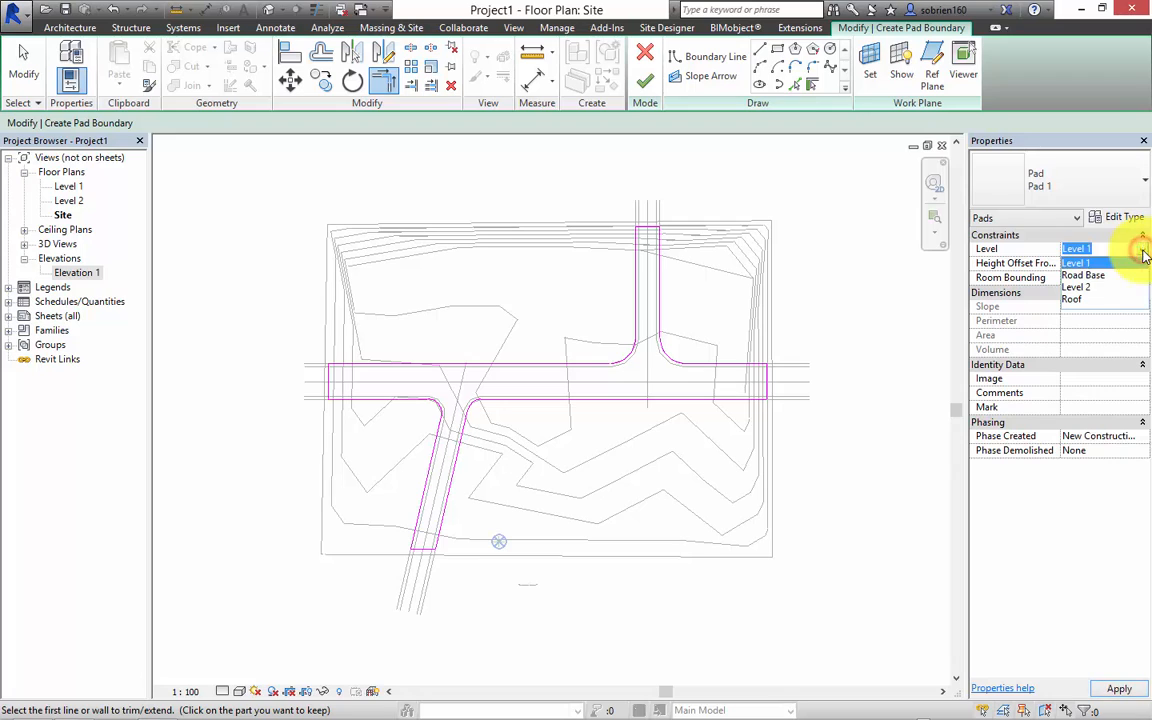
click(1090, 276)
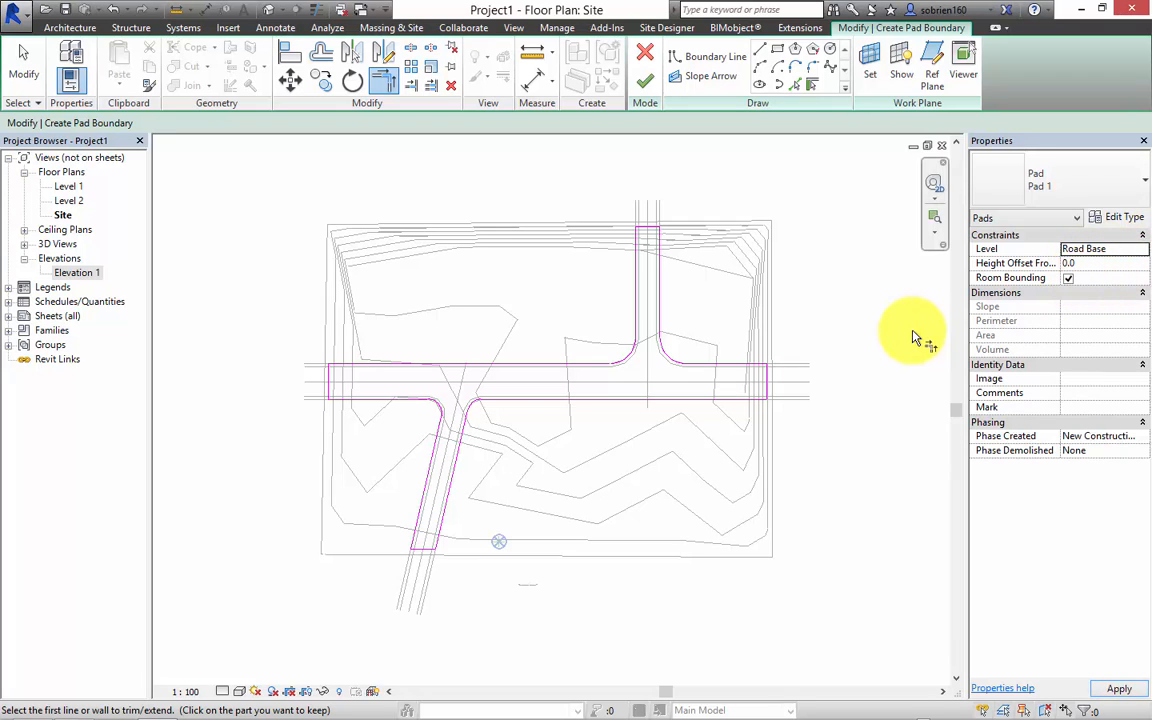
click(645, 84)
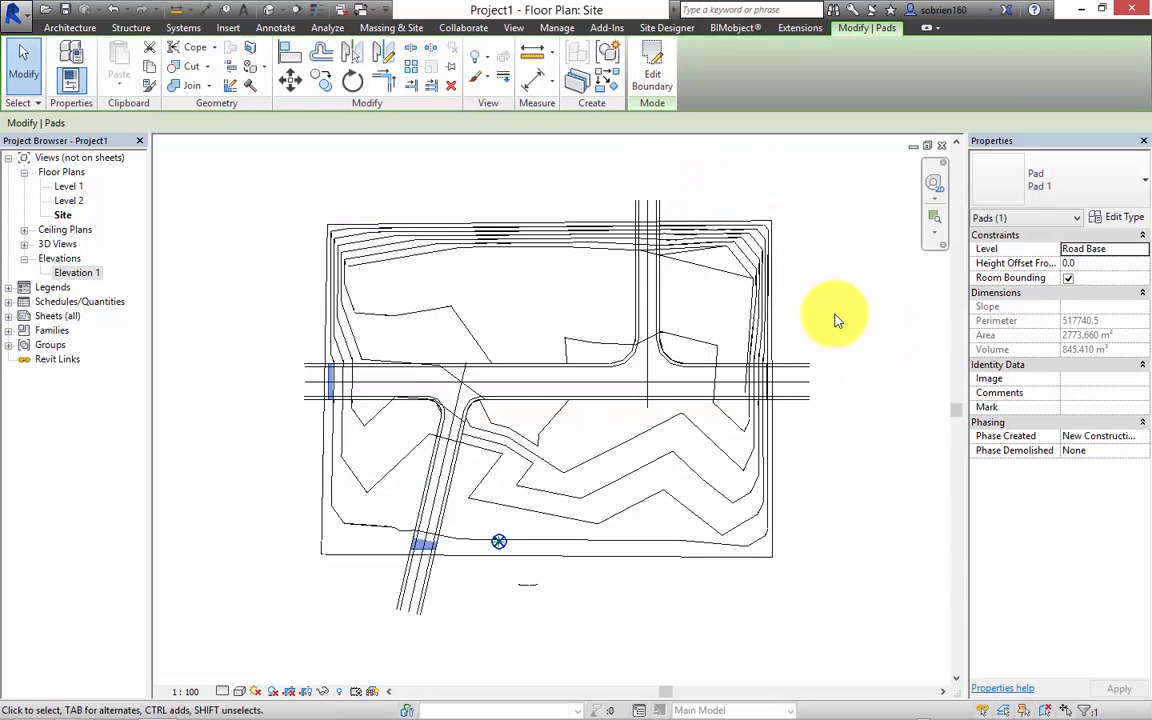
Deselect the pad, tile the Site plan beside the 3D view and zoom all views to fit
click(834, 321)
key(w)
key(t)
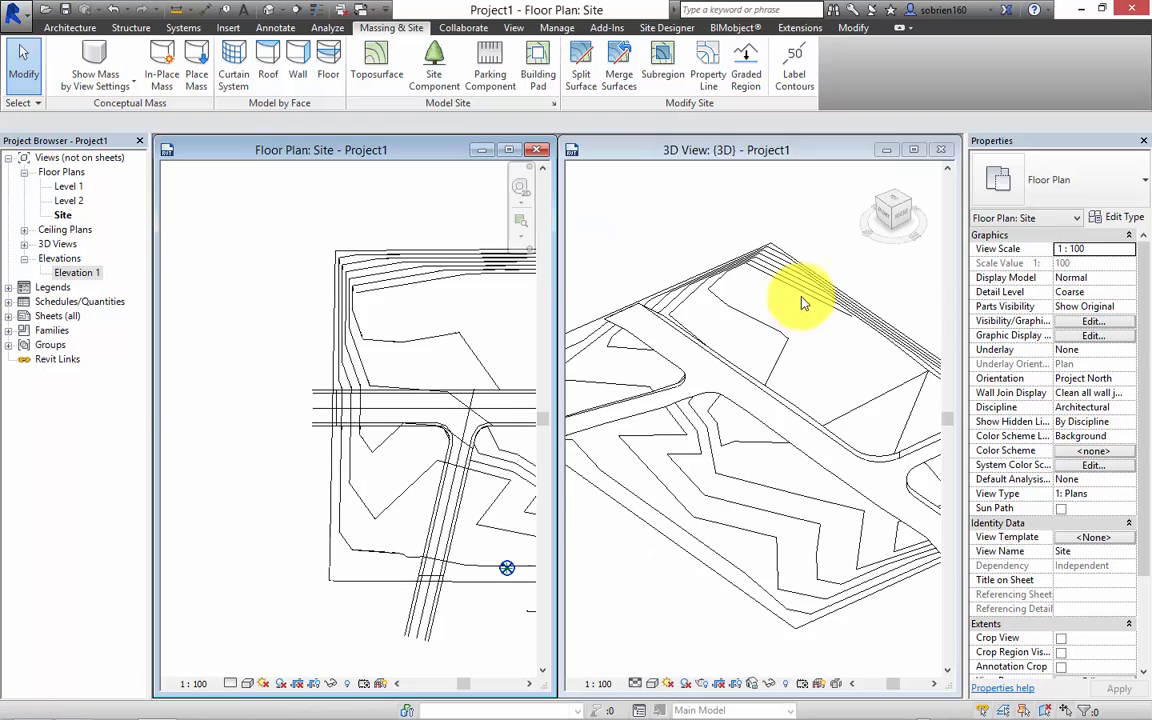
key(z)
key(a)
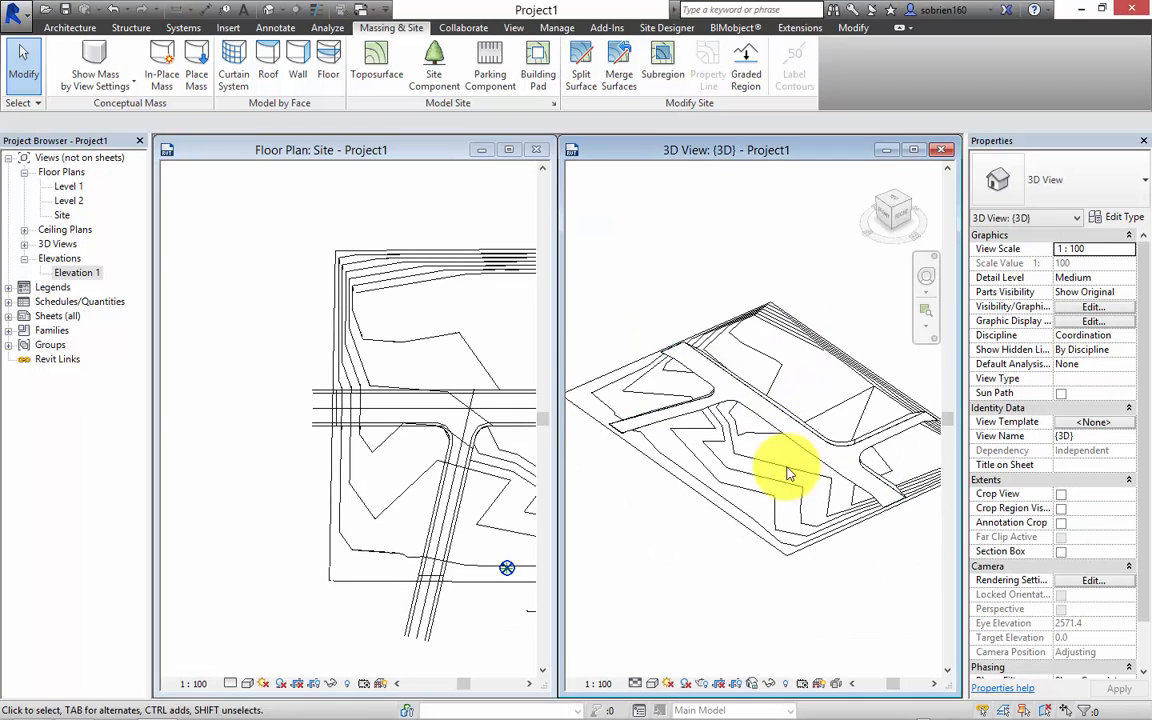
Examine from several angles how the road pad cuts into the toposurface in 3D, and return to the Site plan
mouse_move(784, 470)
shift+middle_down()
mouse_move(792, 465)
mouse_move(746, 411)
mouse_move(730, 440)
mouse_move(635, 471)
mouse_move(777, 419)
mouse_move(702, 411)
mouse_move(899, 430)
mouse_move(733, 411)
mouse_move(733, 470)
mouse_move(812, 489)
mouse_move(825, 412)
mouse_move(730, 442)
mouse_move(805, 471)
mouse_move(792, 456)
mouse_move(769, 486)
shift+middle_up()
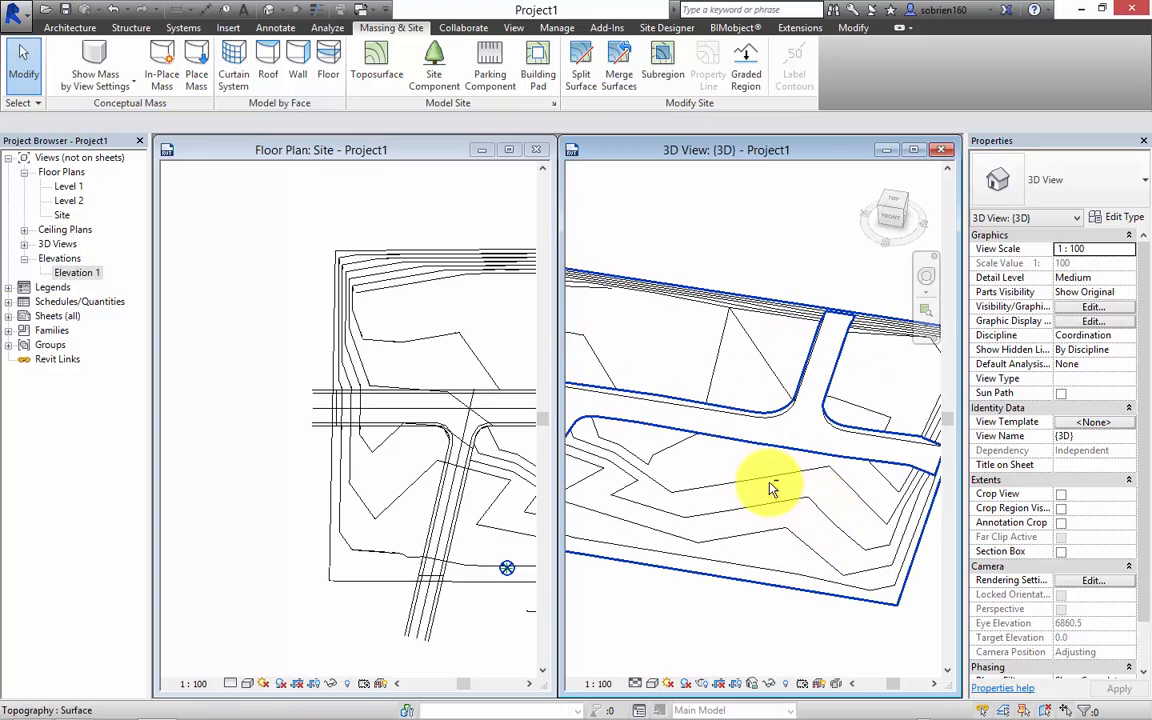
middle_drag(690, 483, 829, 508)
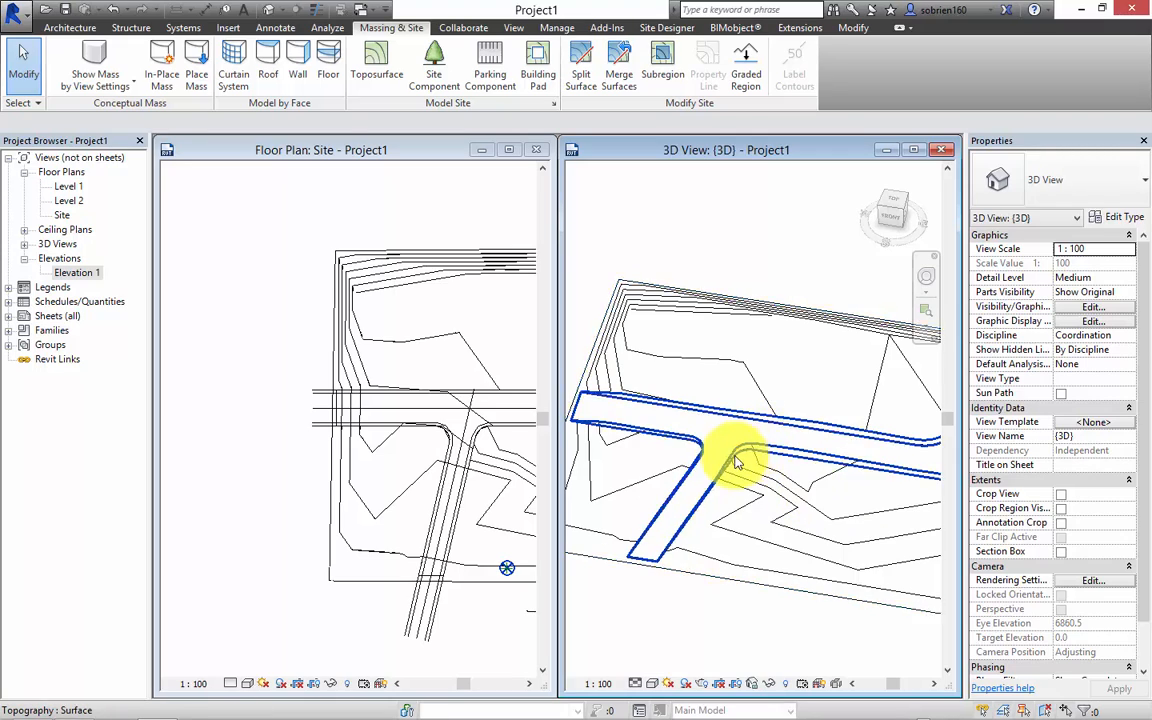
scroll(733, 460, down, 2)
middle_drag(894, 530, 709, 532)
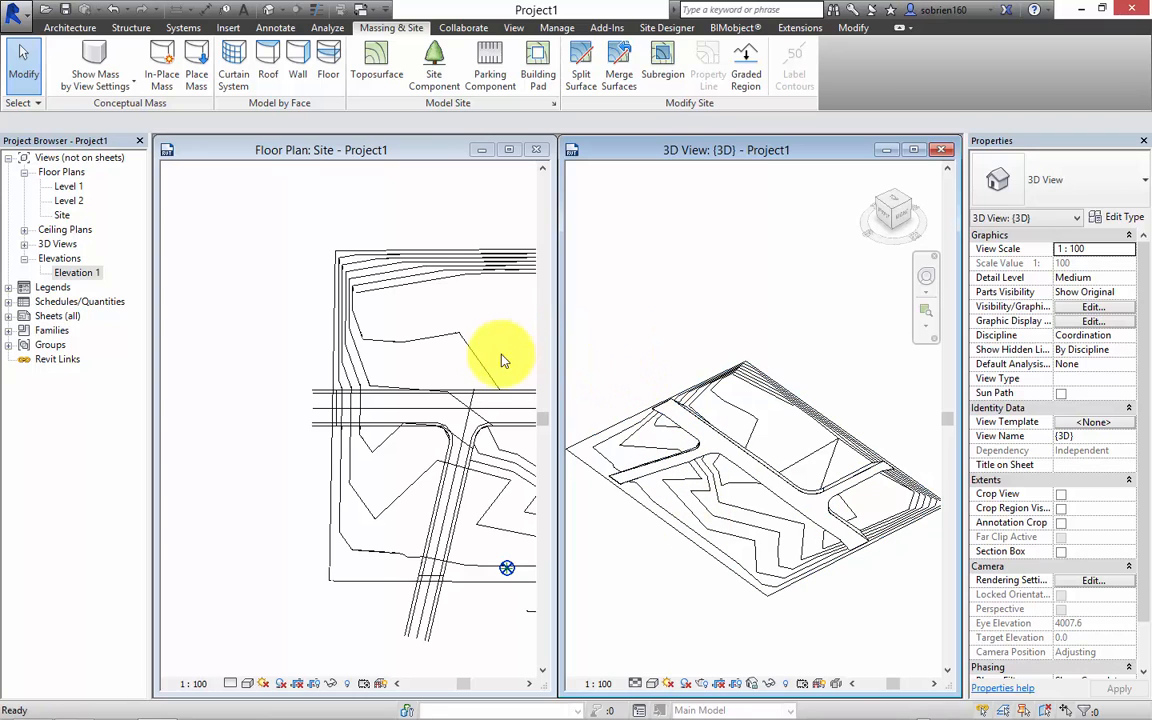
click(447, 403)
scroll(447, 403, down, 4)
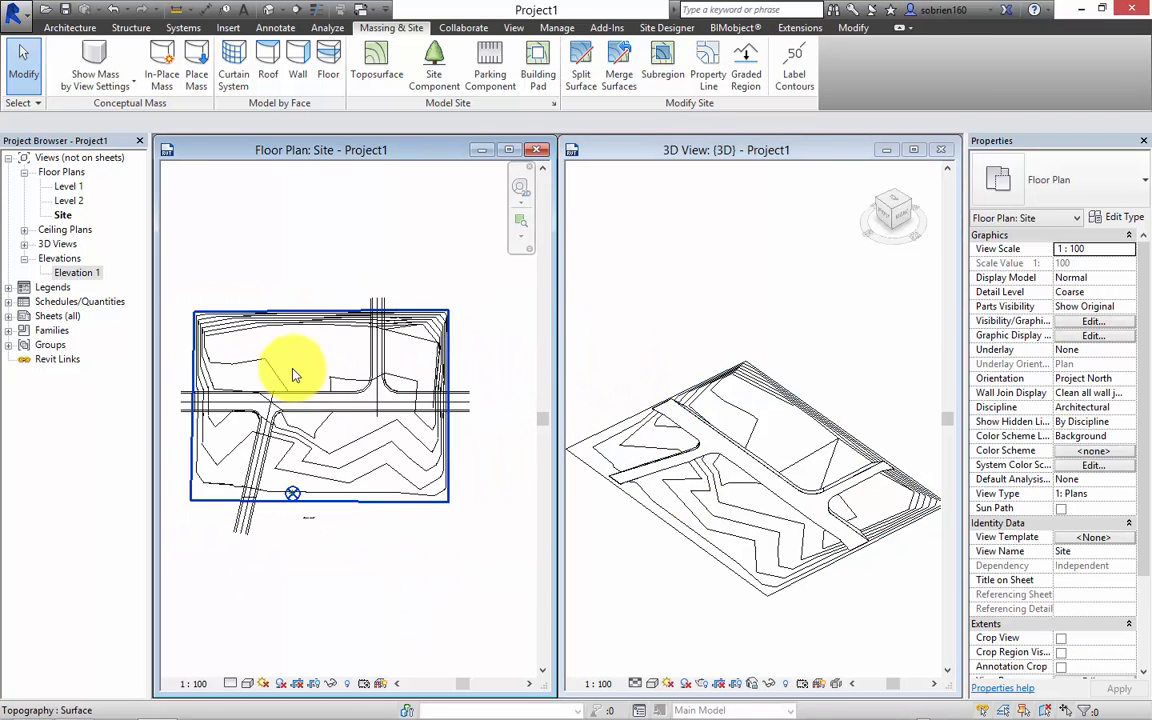
middle_drag(296, 375, 324, 392)
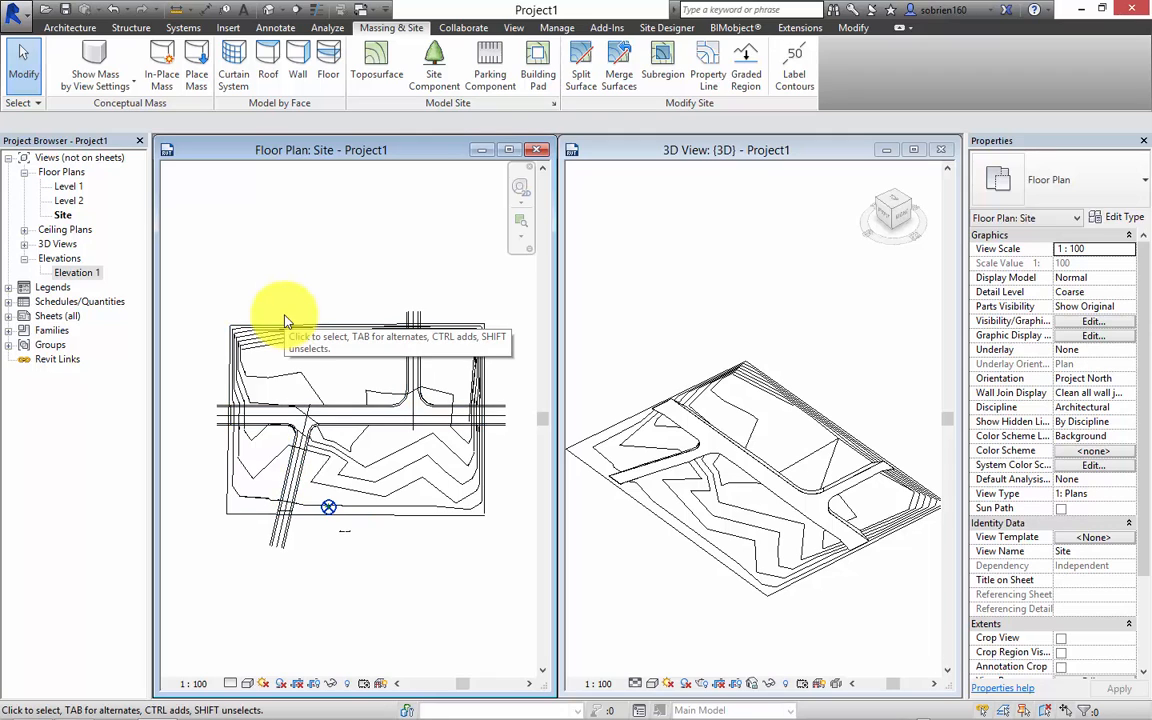
Start an architectural floor sketch in the Site plan using the Generic - 400mm (Ground) floor type
click(69, 27)
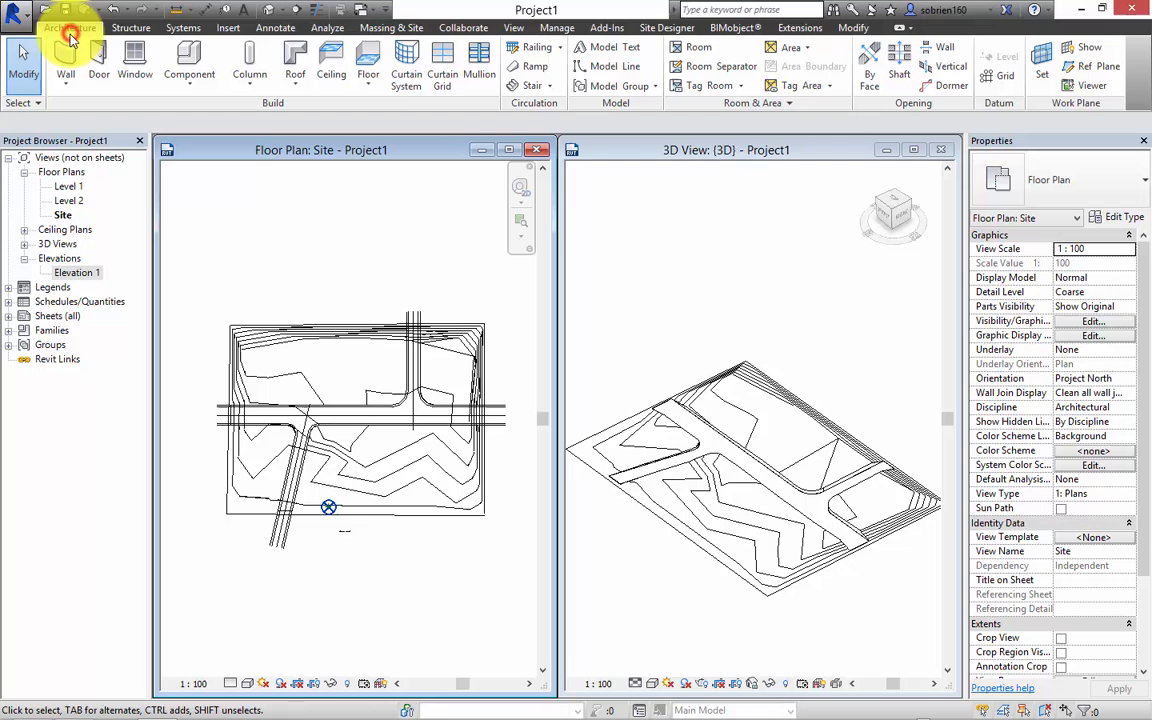
click(368, 83)
click(373, 109)
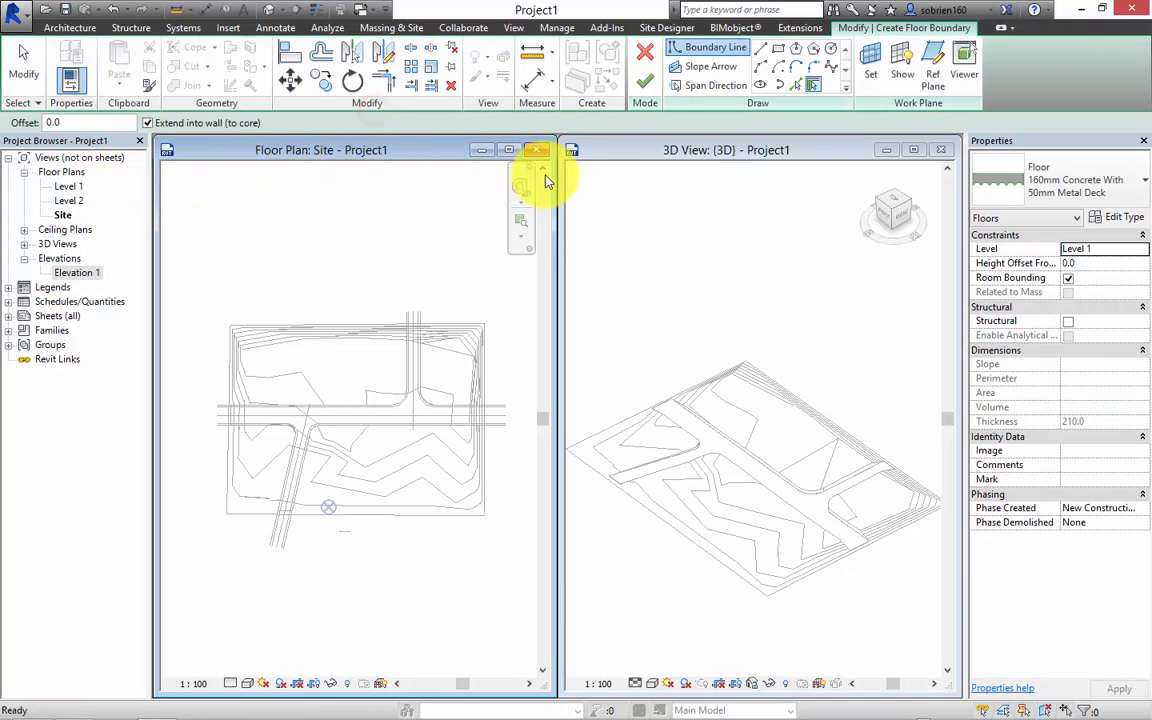
click(1143, 196)
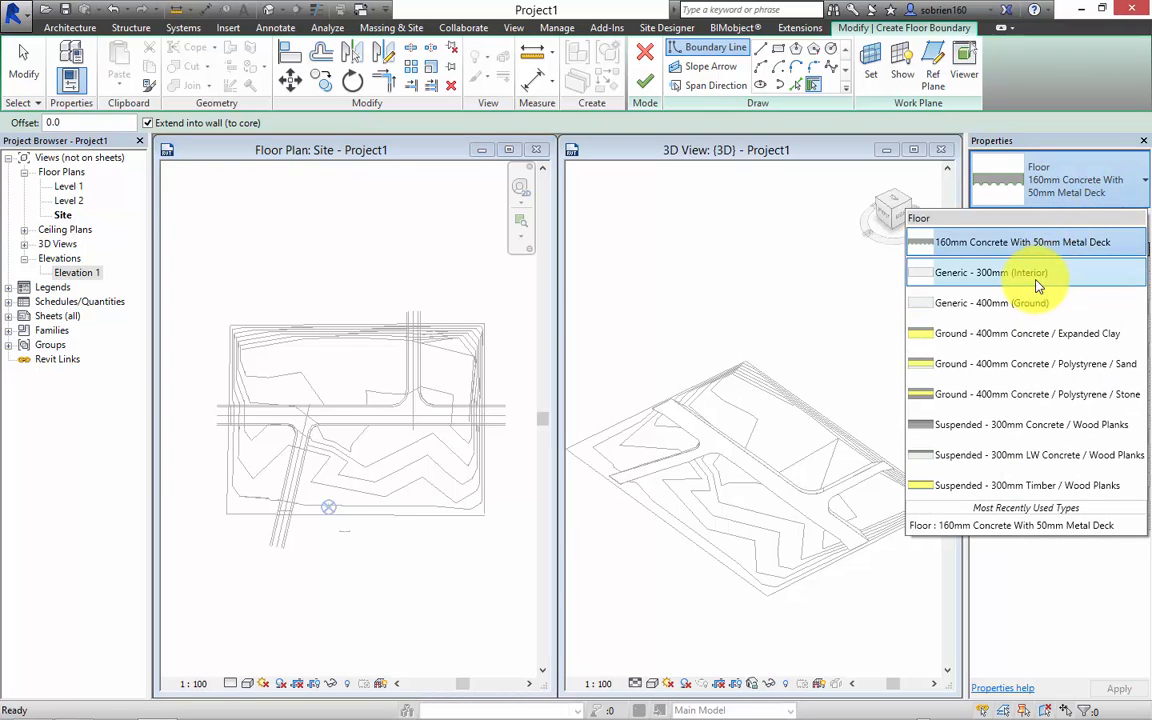
click(1030, 312)
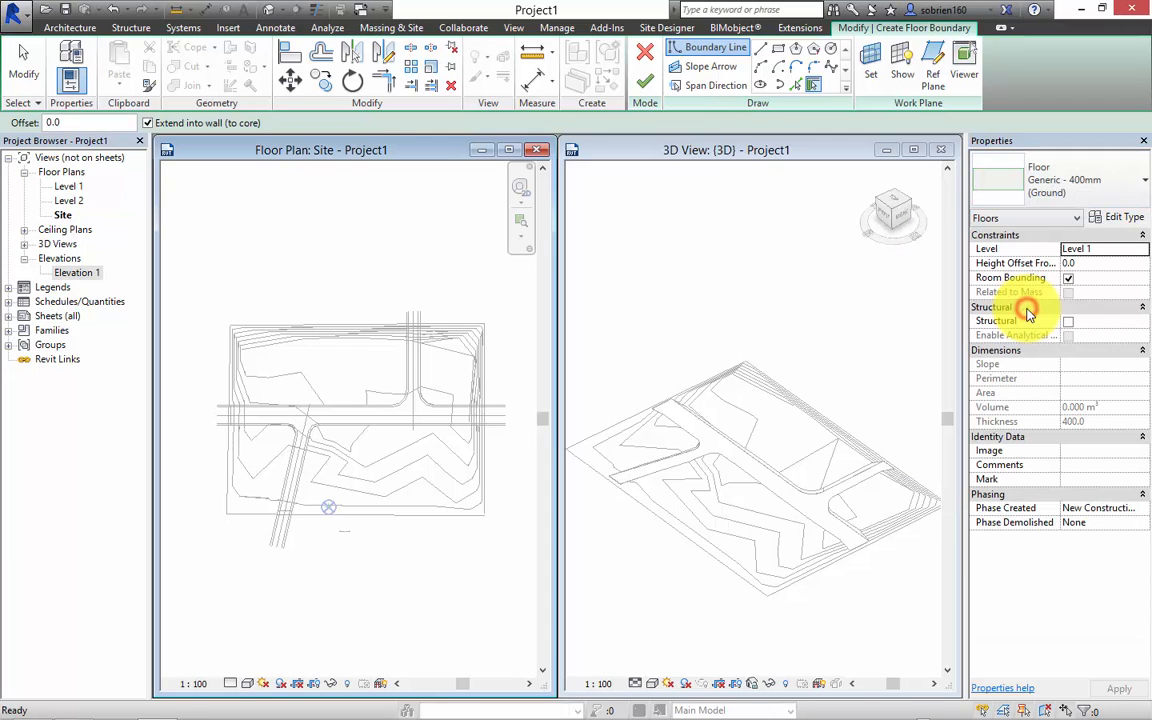
Duplicate the Generic - 400mm (Ground) floor type under the name Road
click(1110, 218)
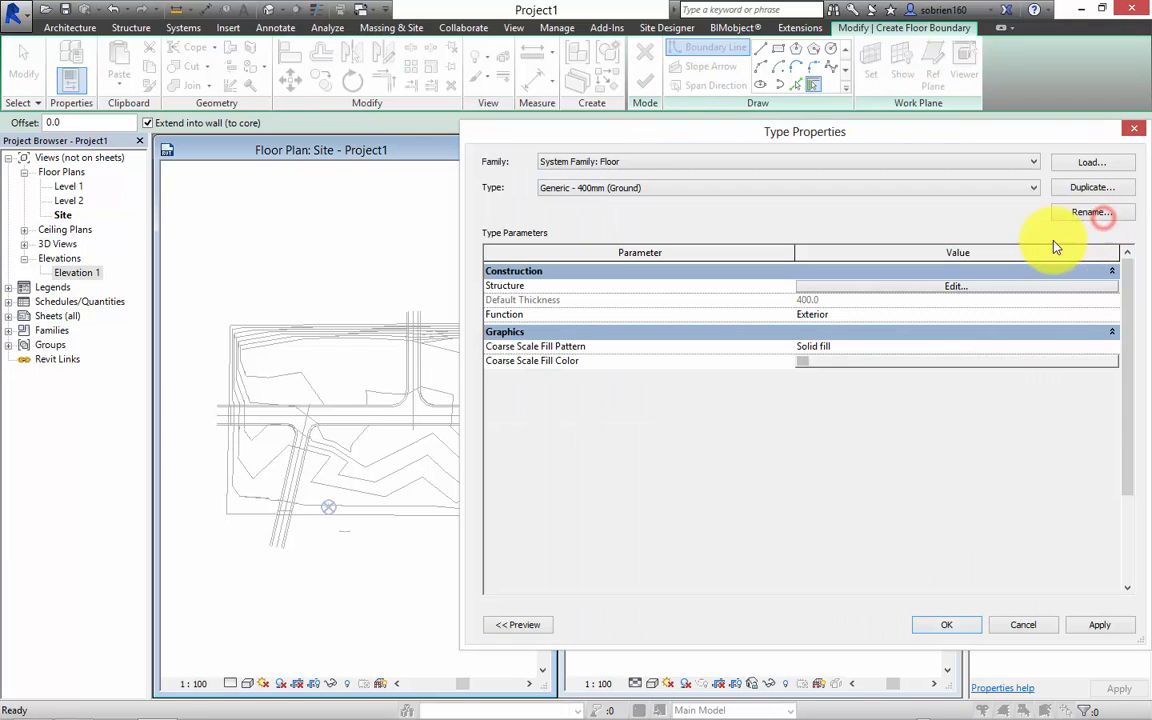
click(1090, 188)
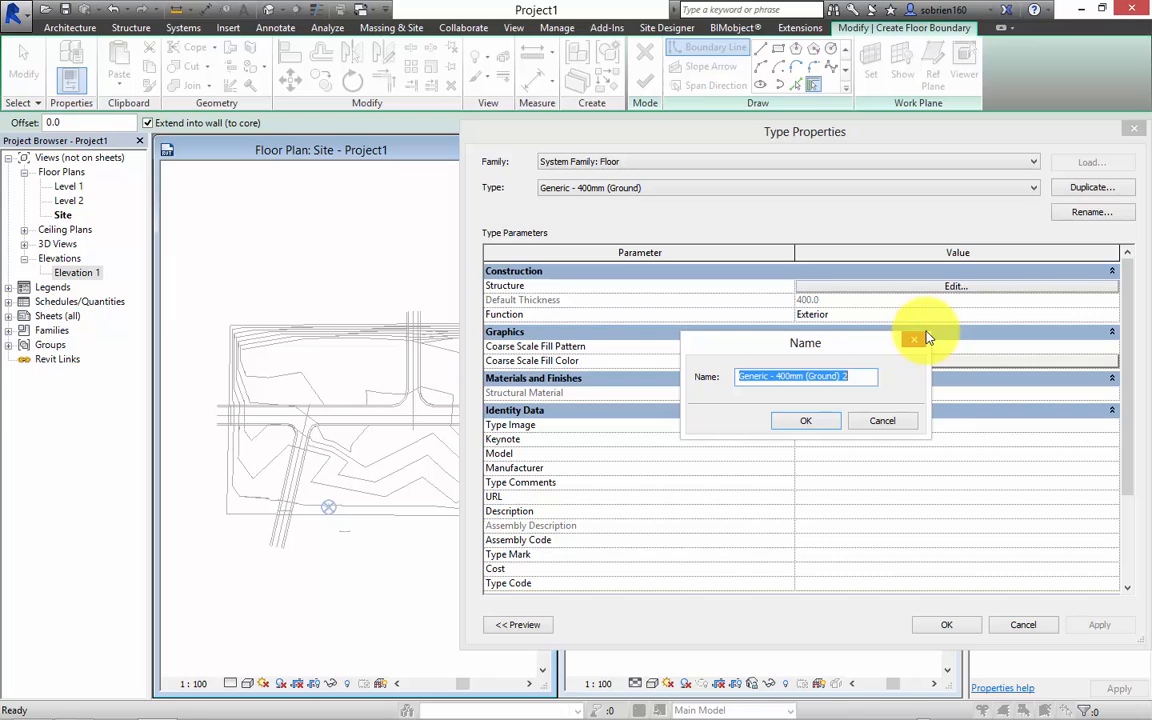
text(Road)
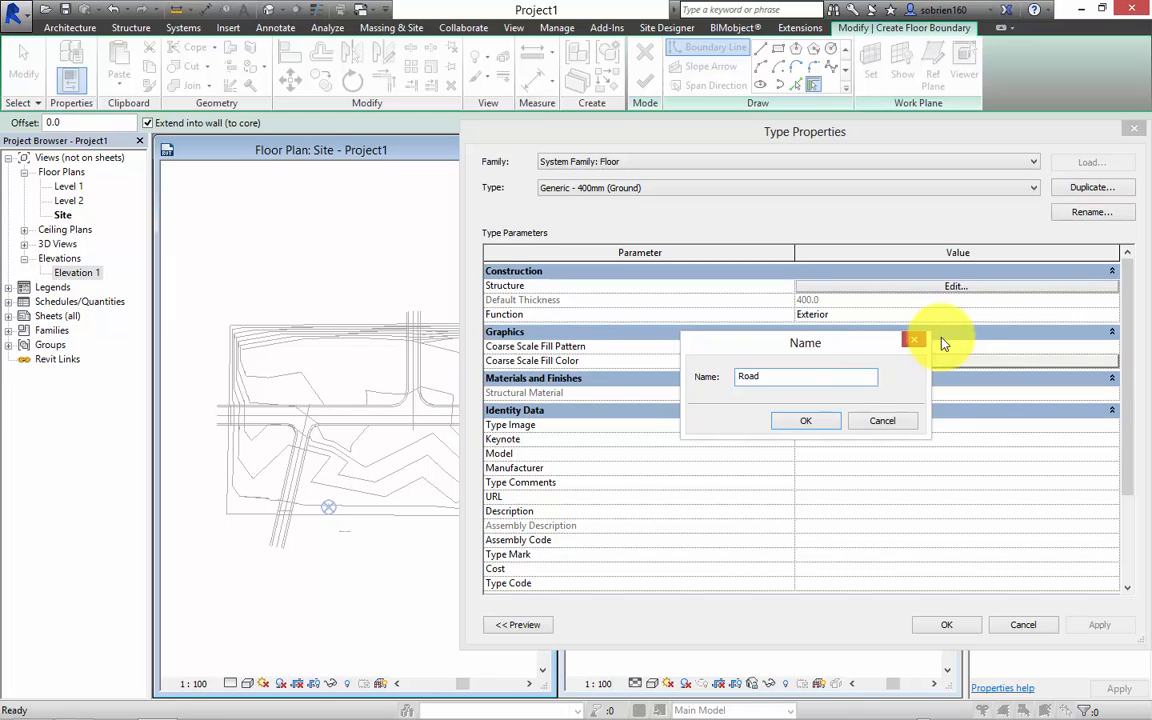
click(804, 421)
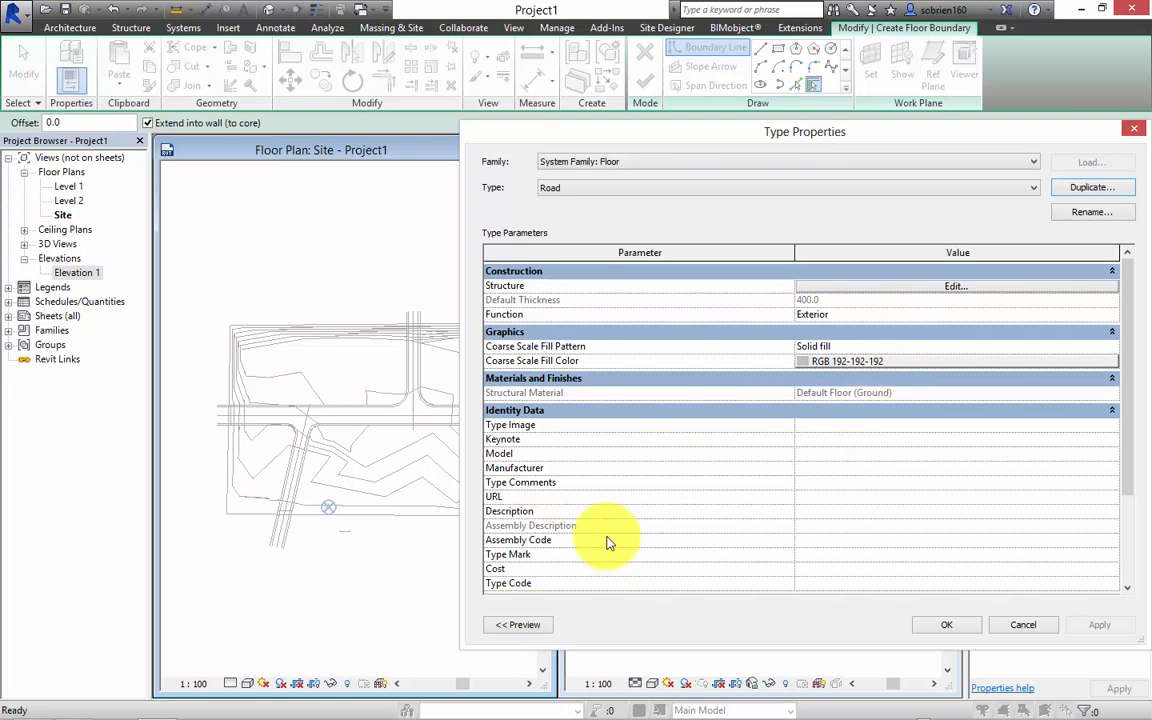
Show the Road type's section preview and insert a new layer in its floor structure
click(510, 625)
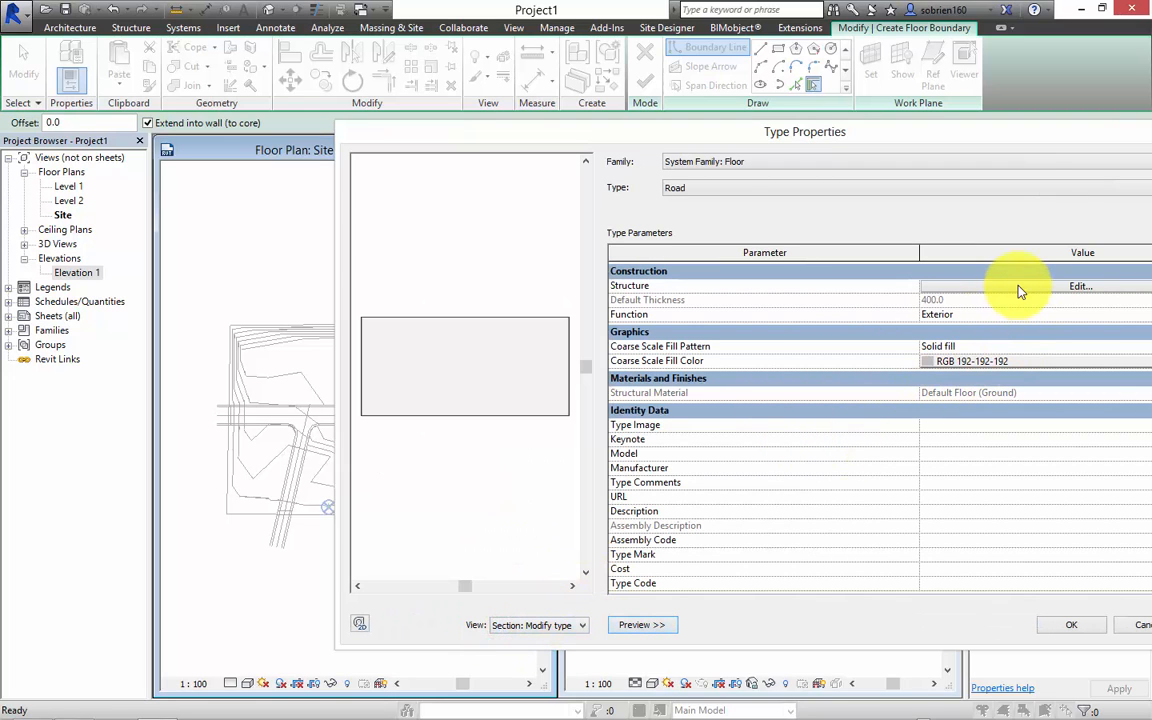
drag(1067, 124, 921, 125)
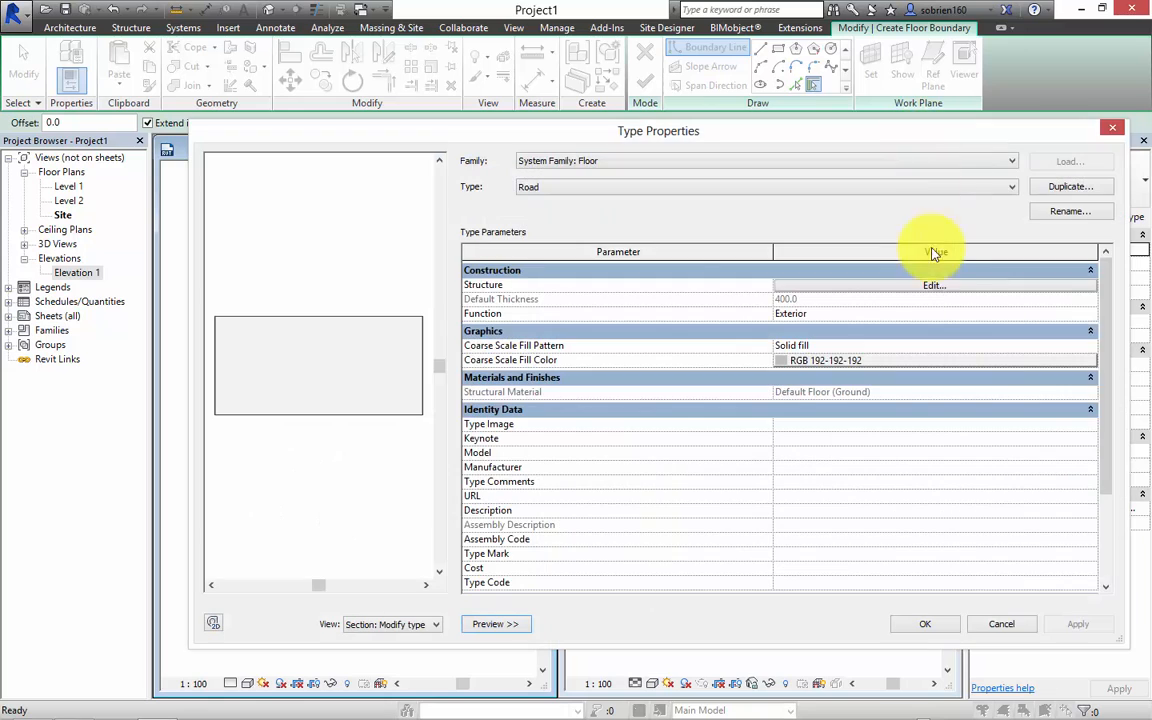
click(930, 286)
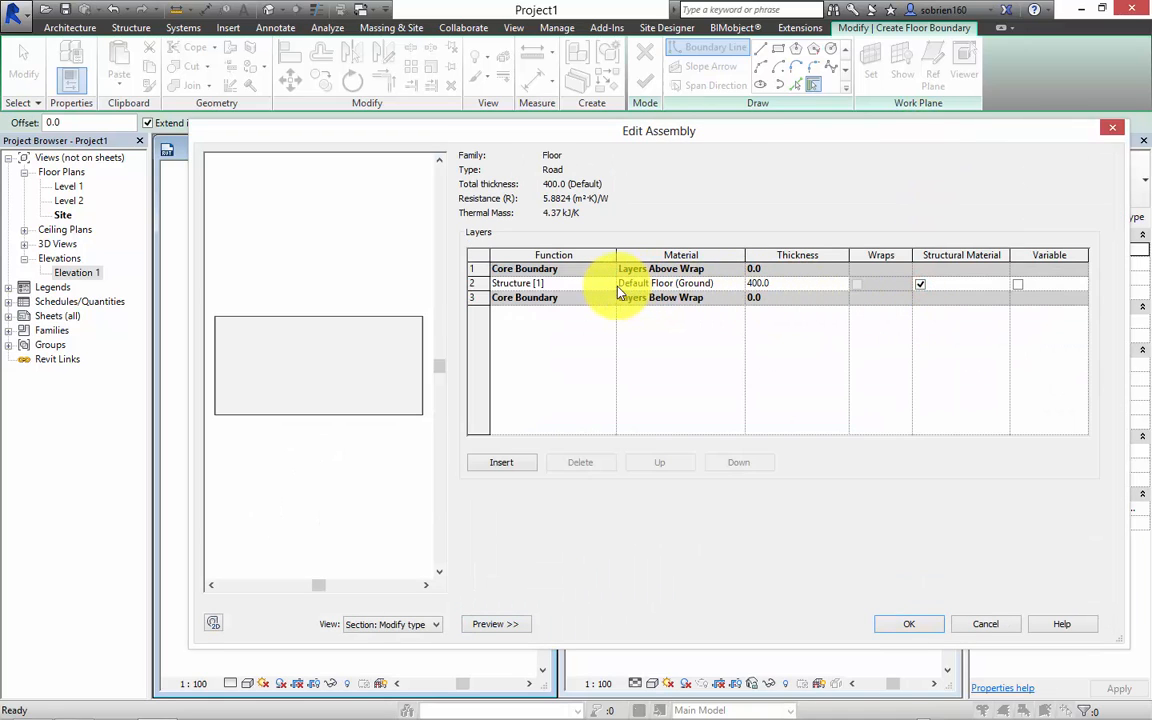
click(499, 464)
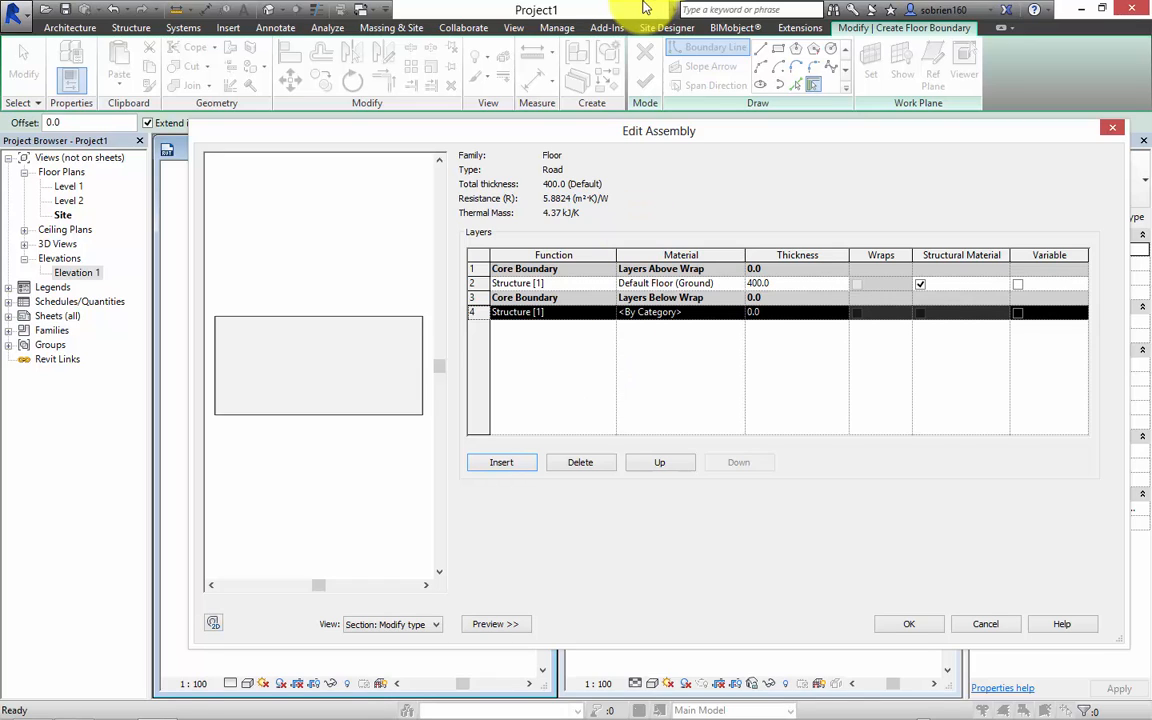
Set the existing 400 mm layer's function to Finish 1 [4] and choose Asphalt, Bitumen as its material
click(607, 284)
click(528, 336)
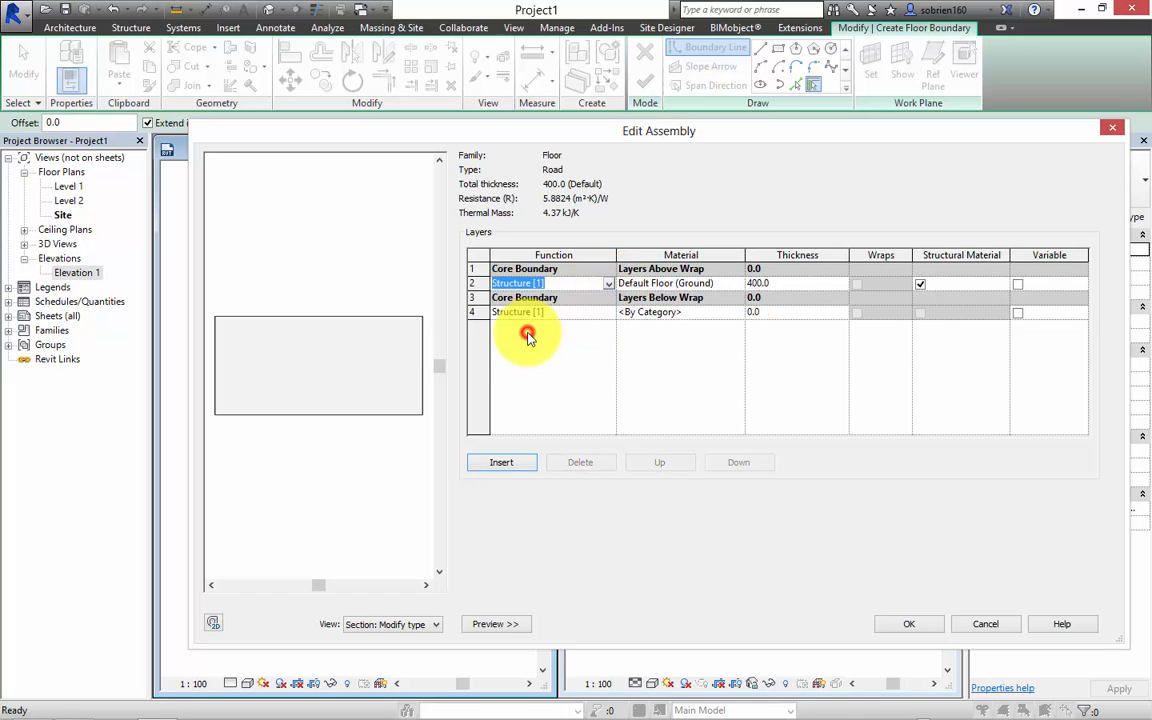
click(730, 283)
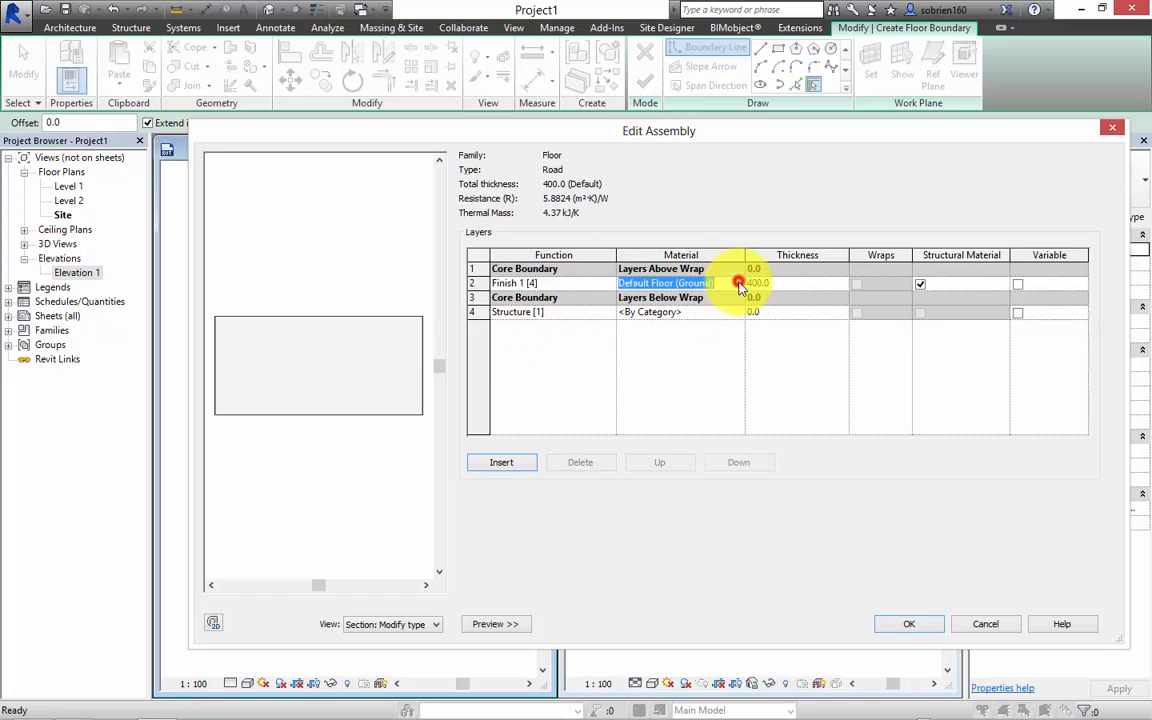
click(742, 283)
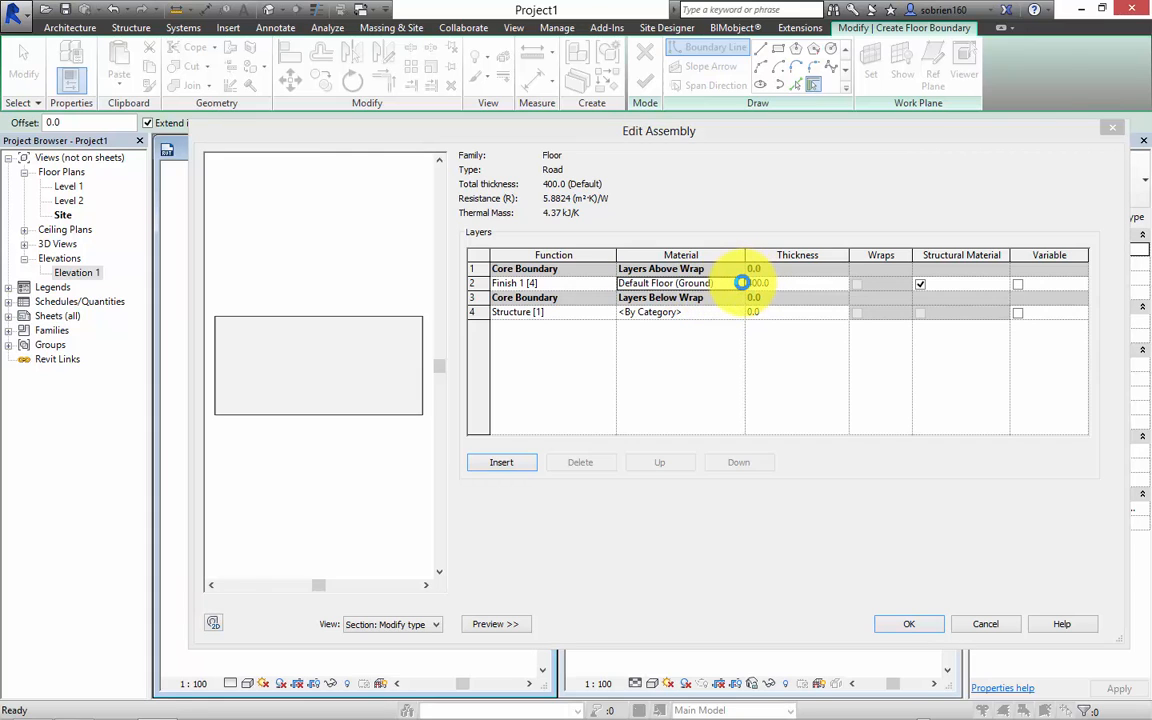
click(742, 283)
click(332, 46)
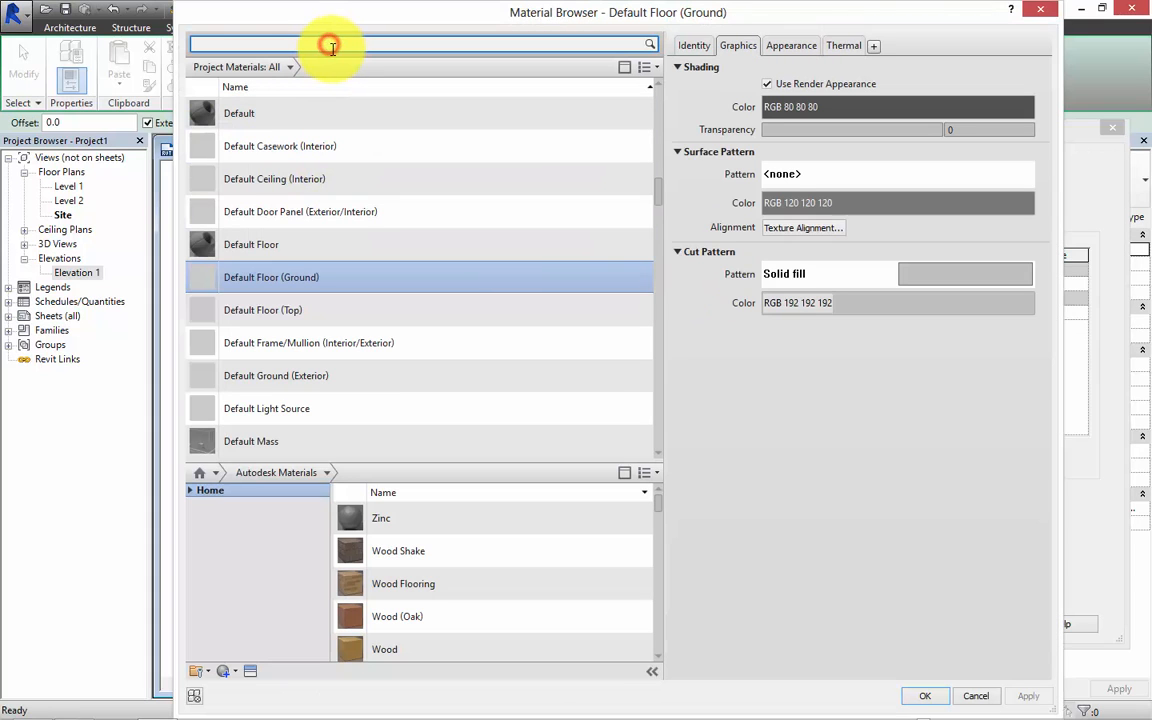
text(as)
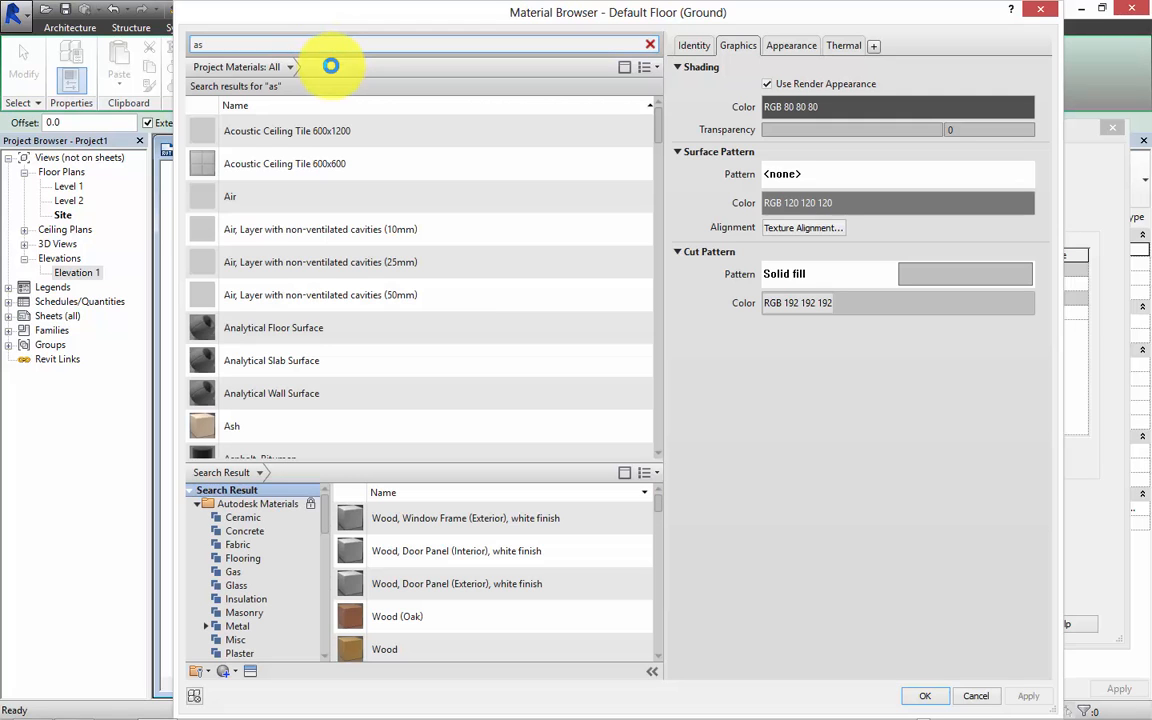
text(ph)
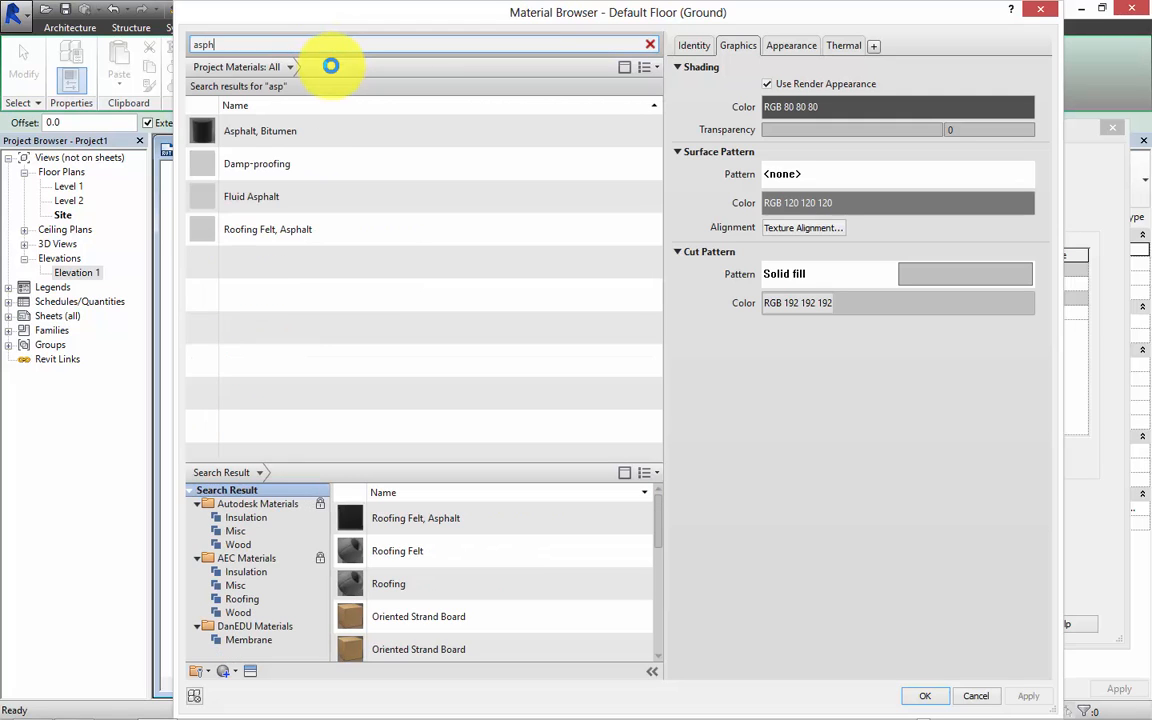
click(285, 126)
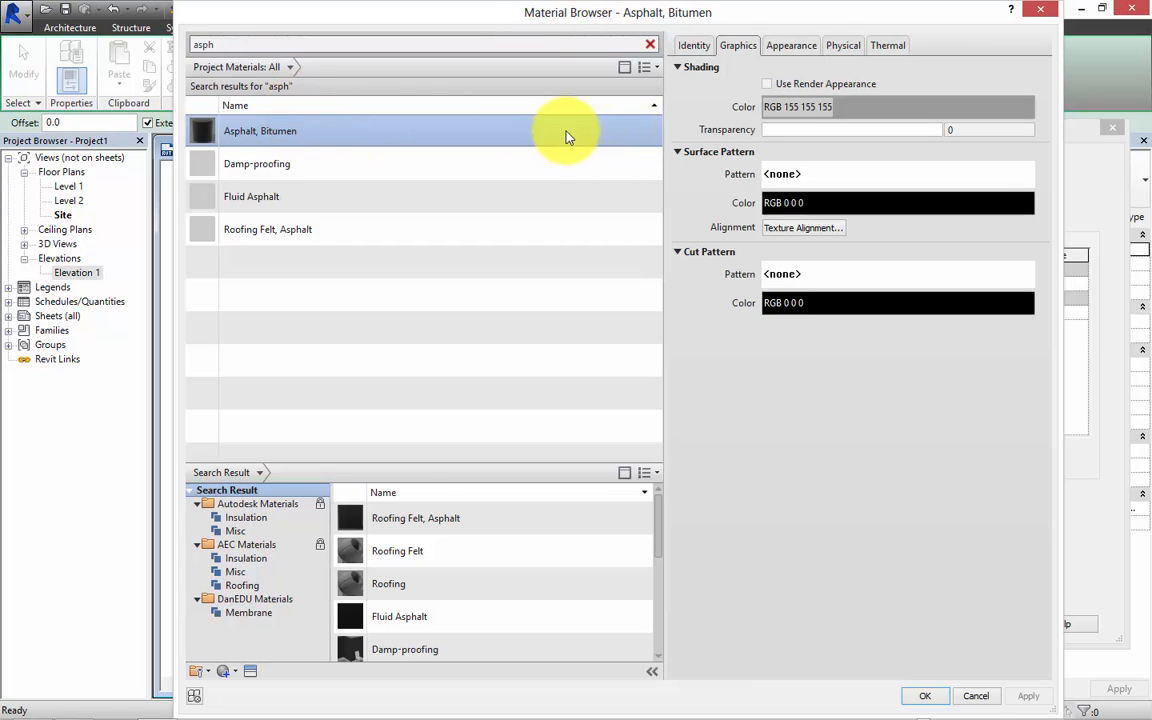
Change the Asphalt, Bitumen appearance color to mid-grey, about RGB 117 117 117, and use the render appearance for its shading
click(767, 84)
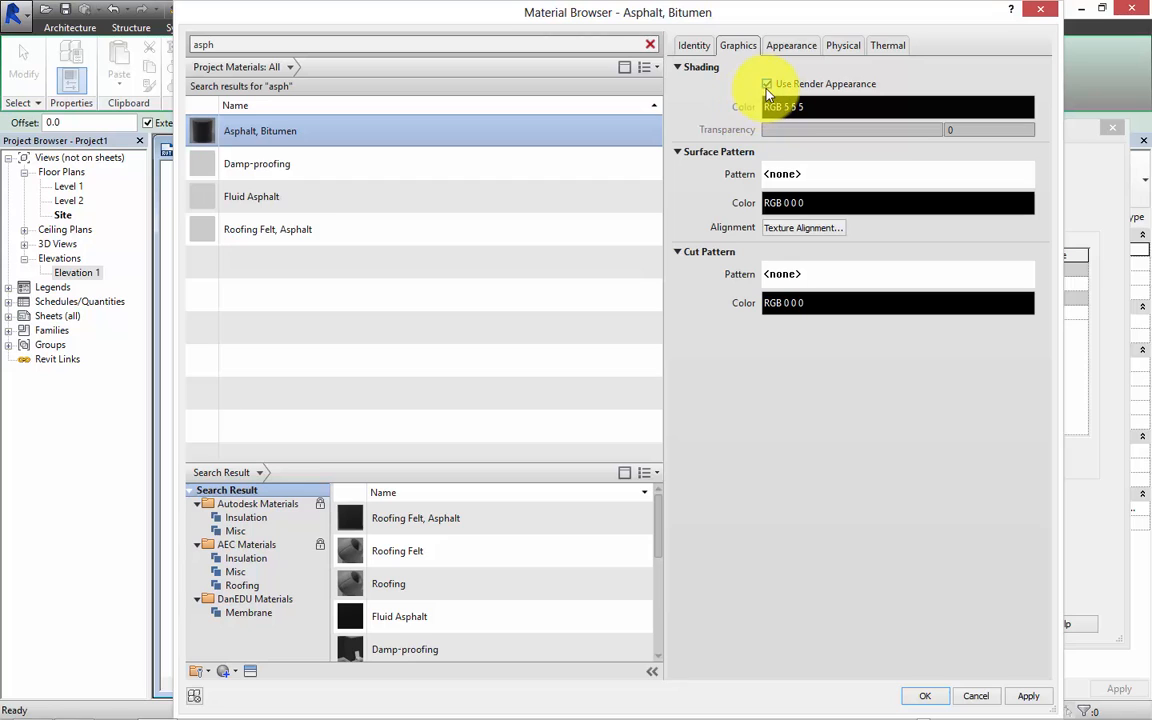
click(767, 84)
click(795, 46)
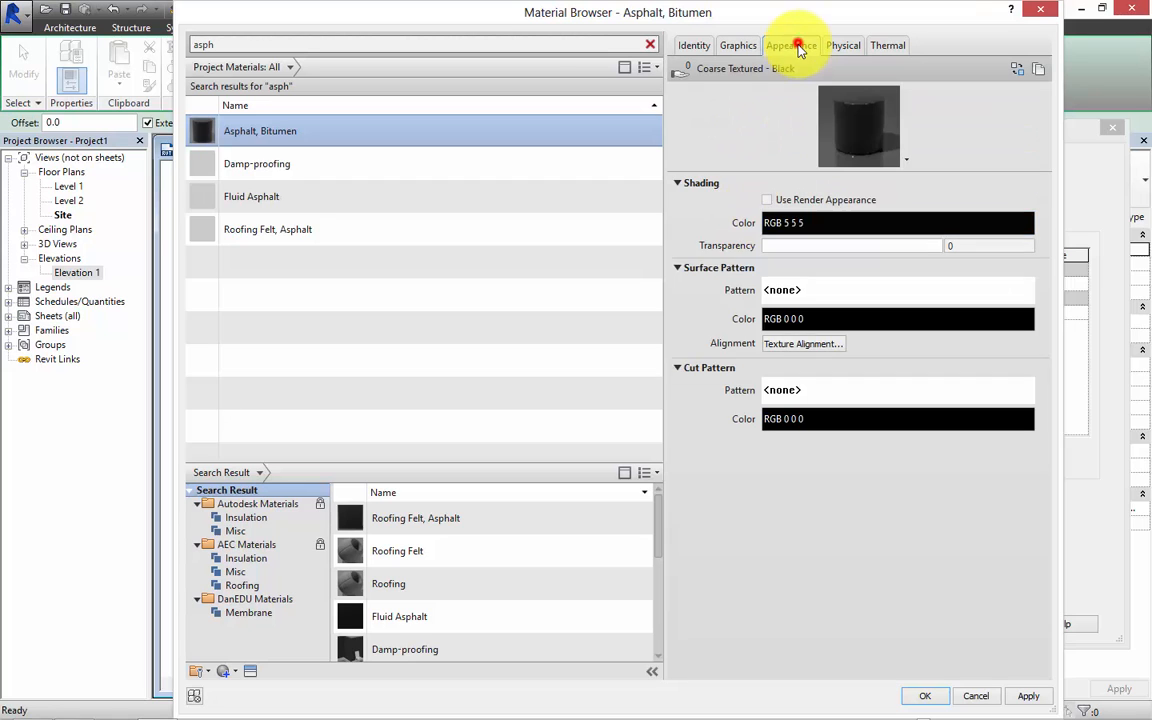
click(869, 237)
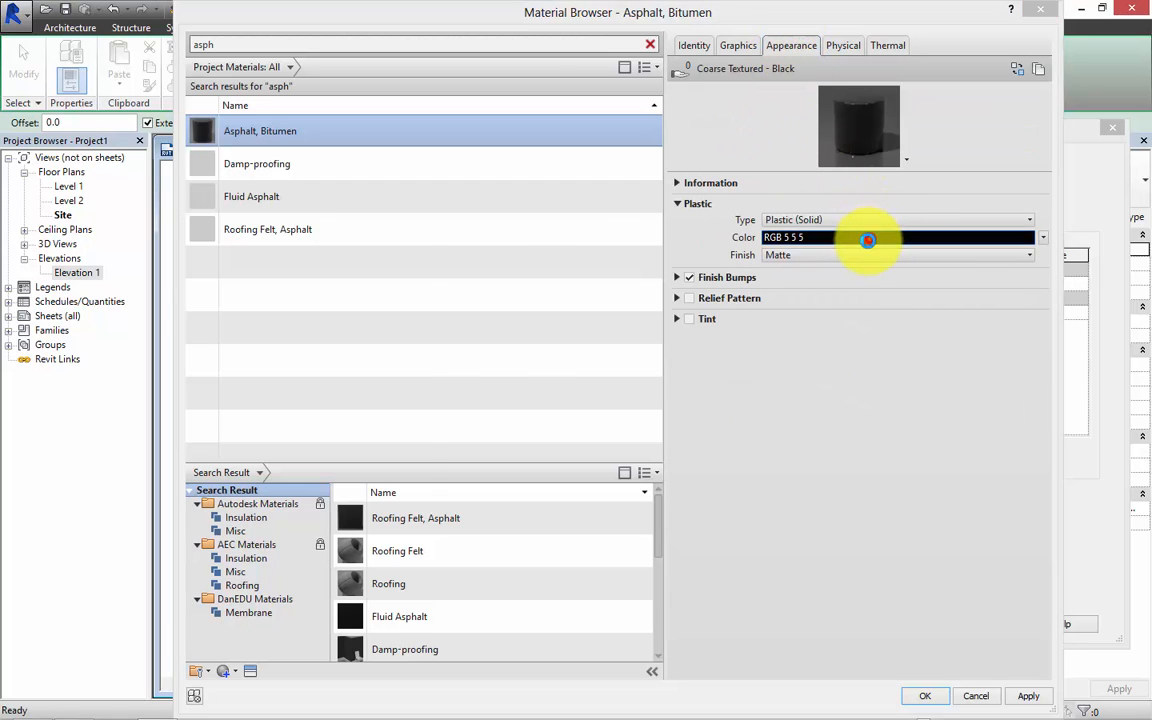
click(800, 323)
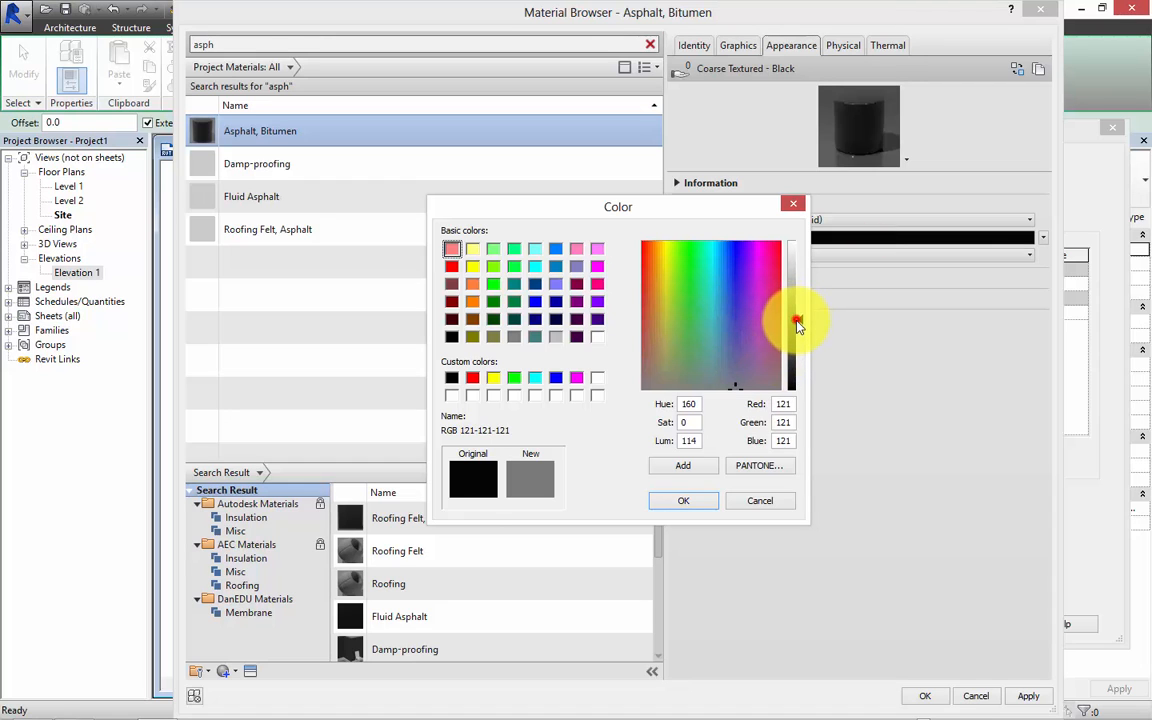
click(686, 501)
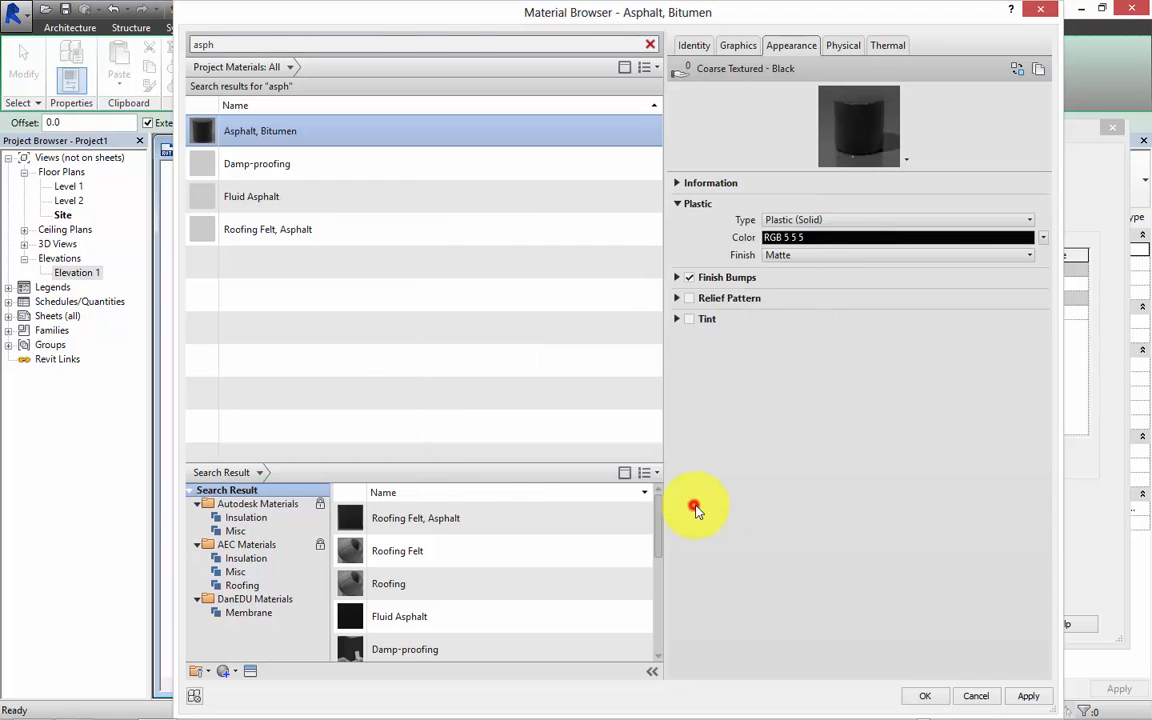
click(737, 45)
click(768, 85)
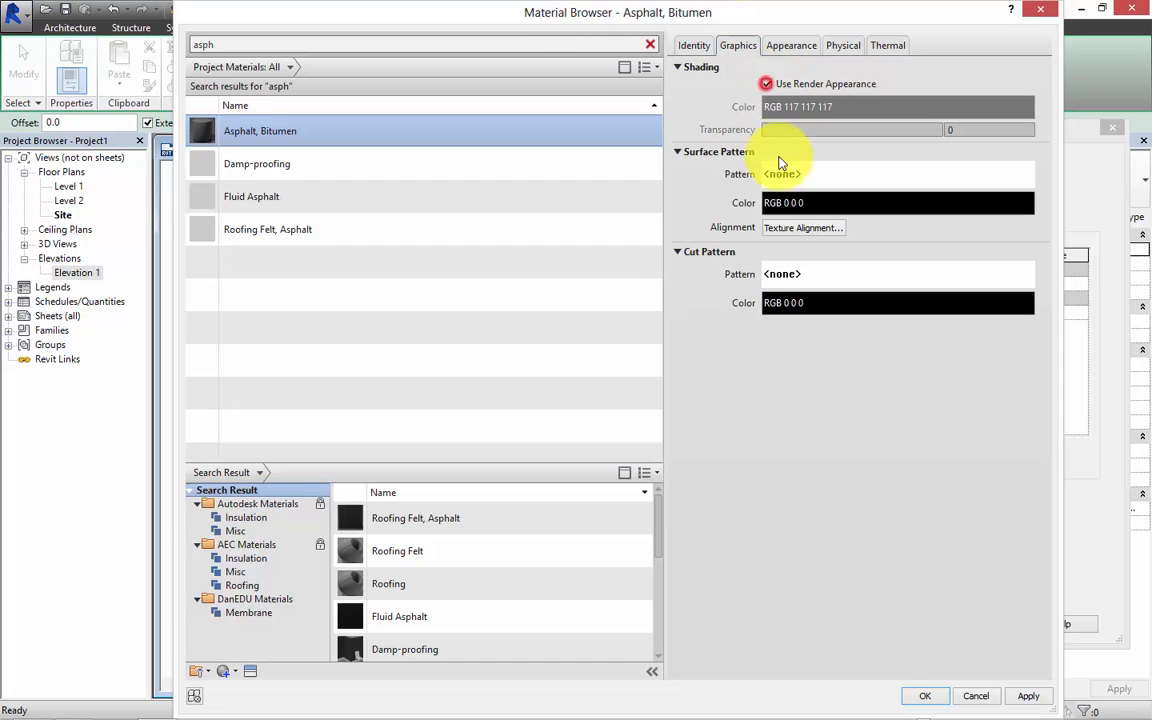
click(924, 697)
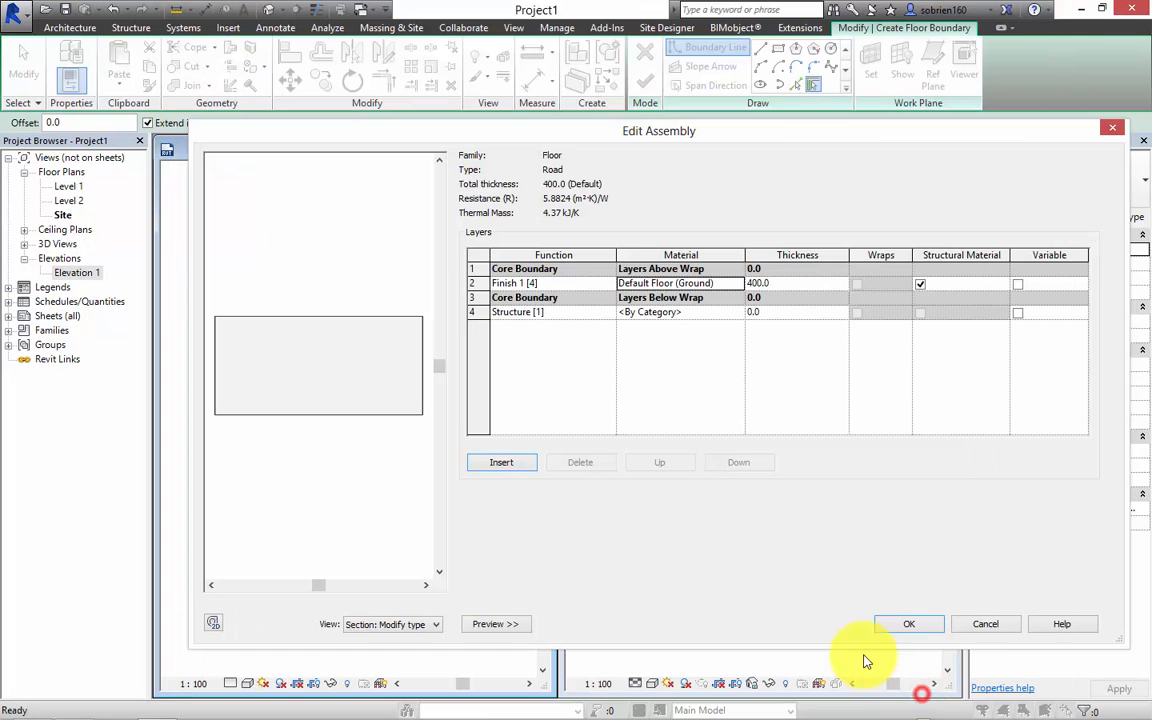
Set the asphalt layer's thickness to 140 mm and remove its structural material designation
click(786, 286)
text(140)
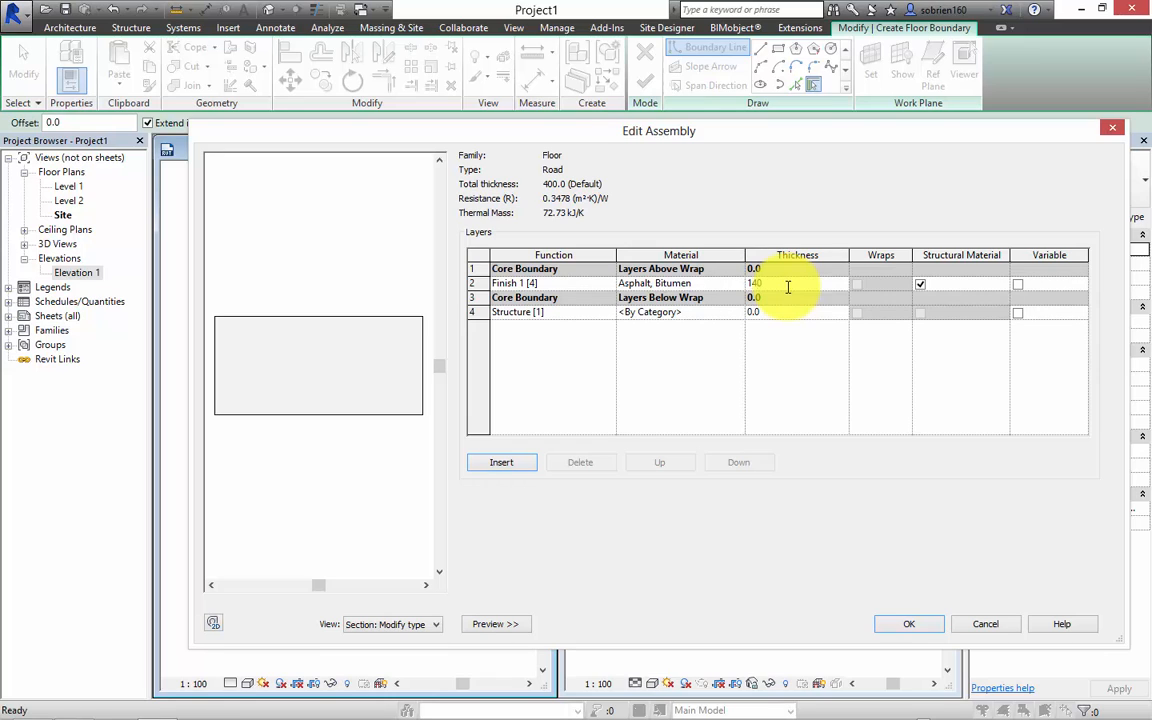
click(839, 289)
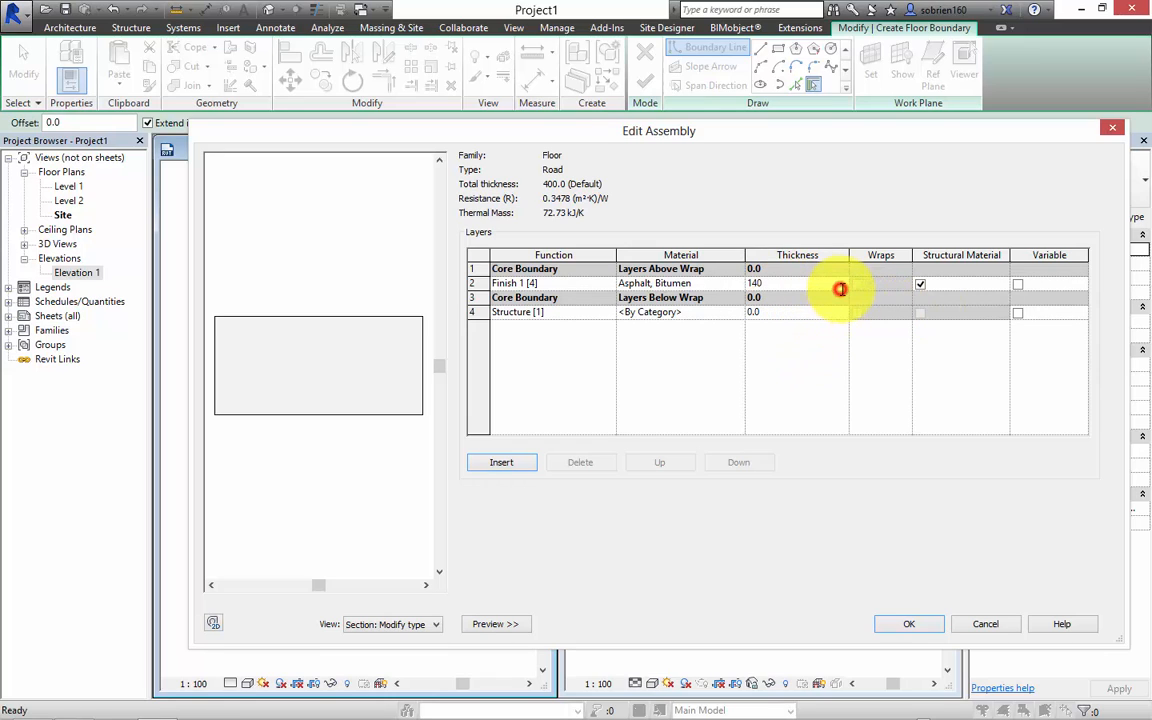
click(920, 287)
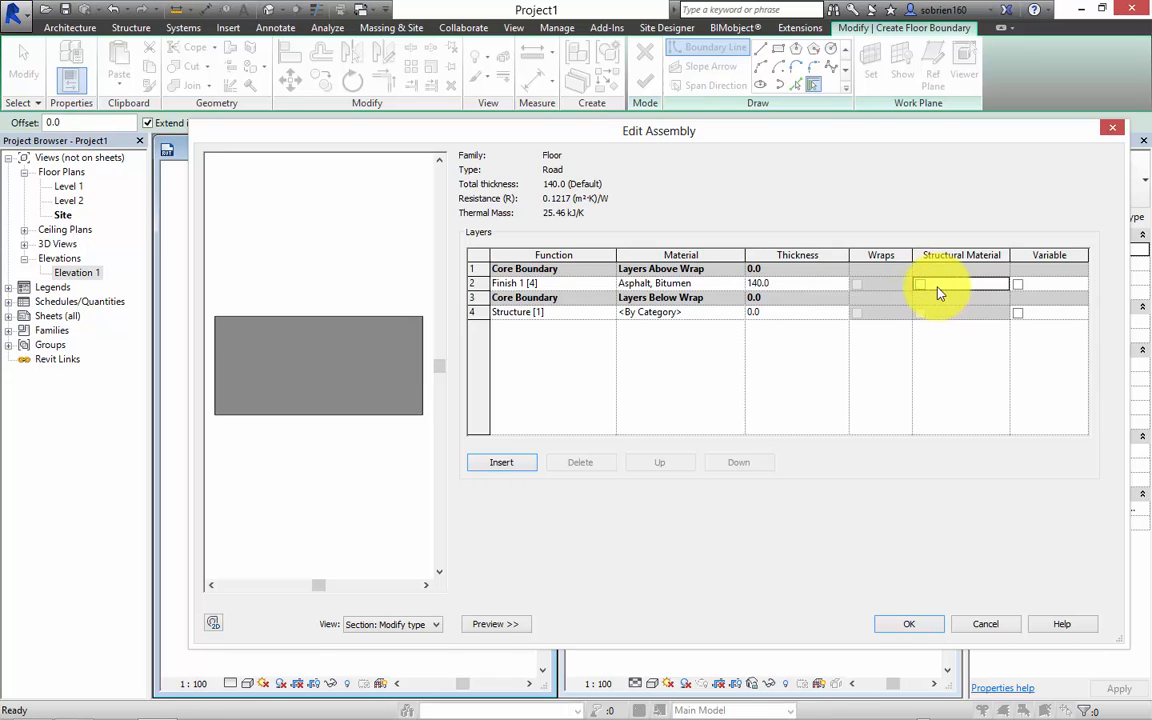
Search the material library for "gra" to find a material for the new Structure [1] layer below the core
click(584, 312)
click(665, 311)
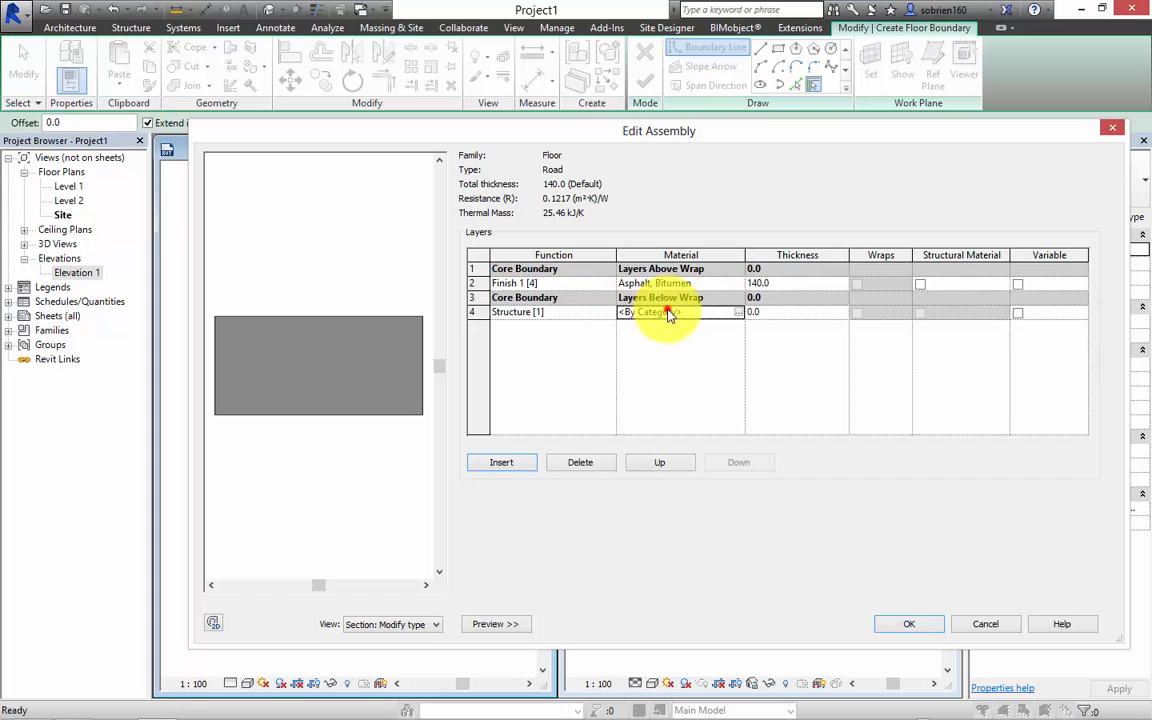
click(741, 313)
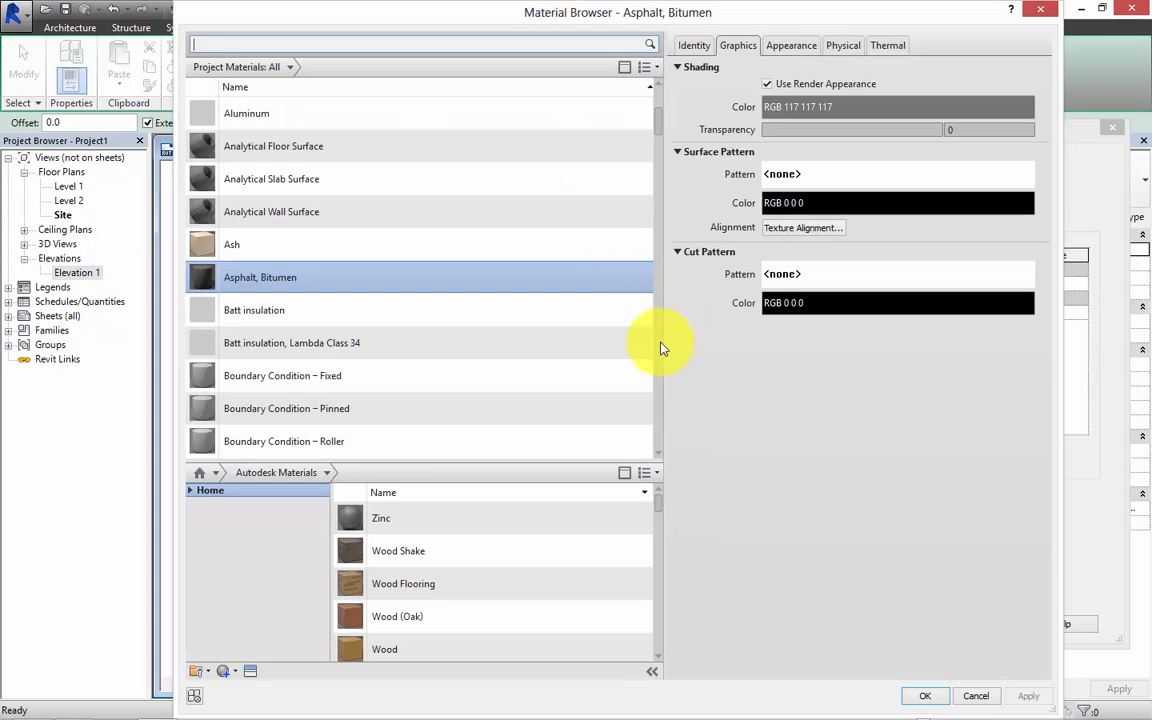
click(386, 44)
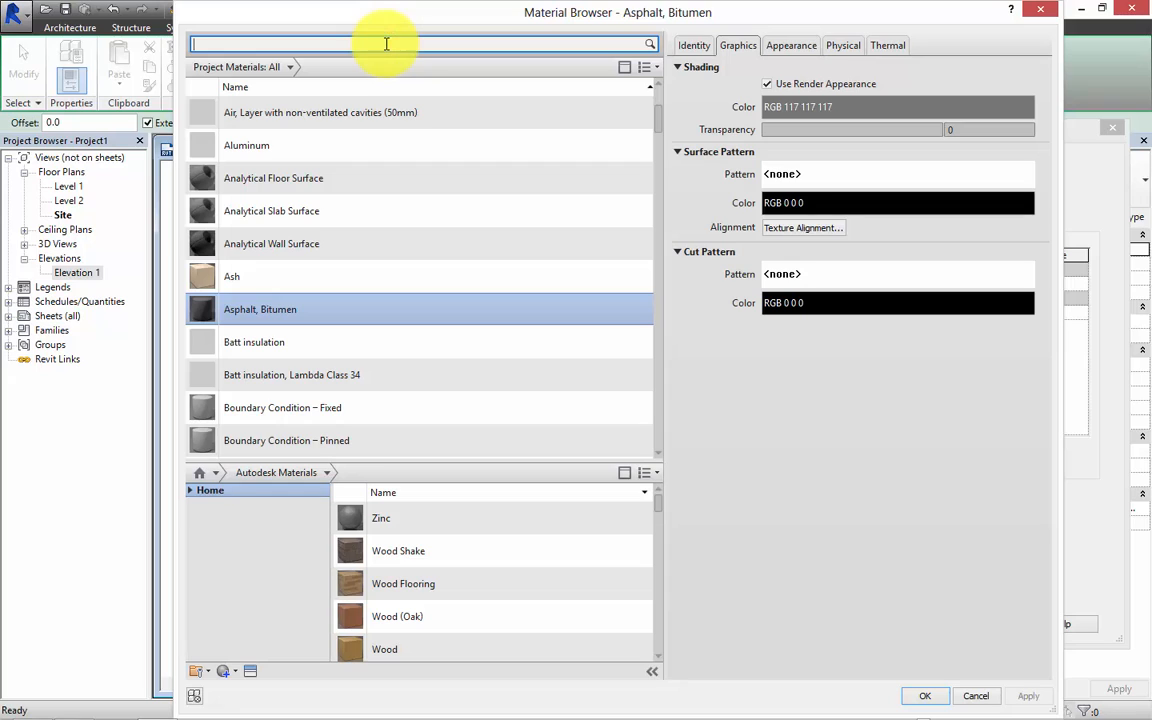
text(gra)
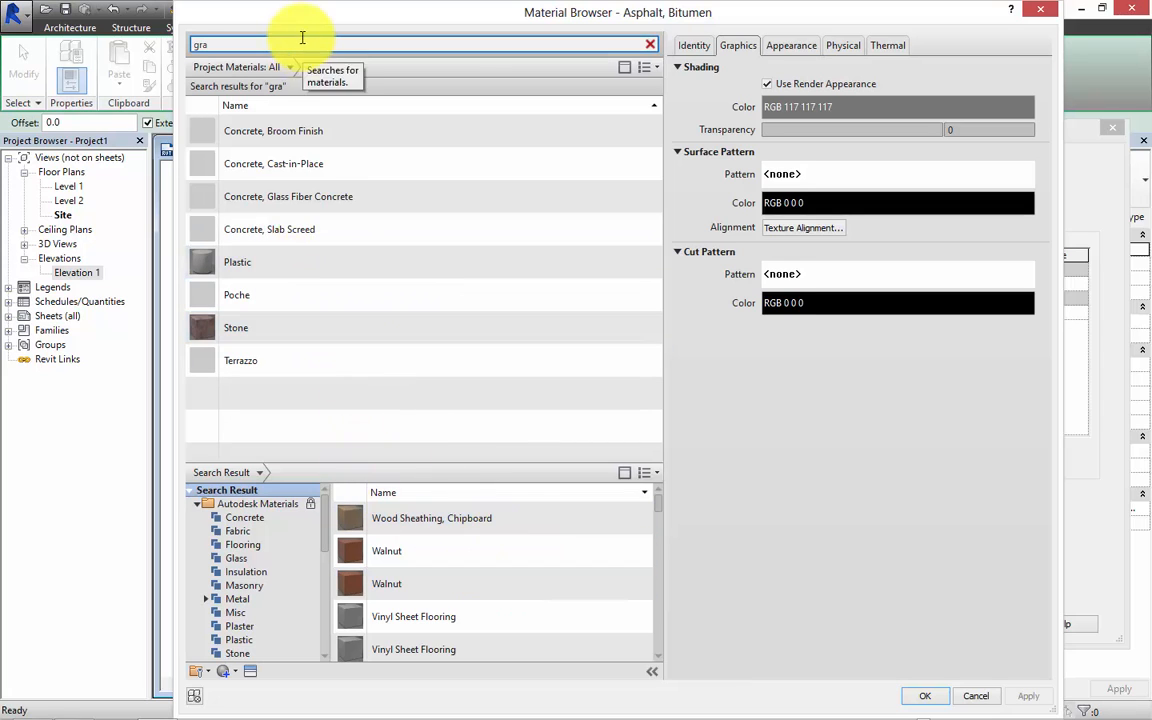
Find Gravel in the material library, assign it to the structure layer, and use its render appearance for shading
text(ve)
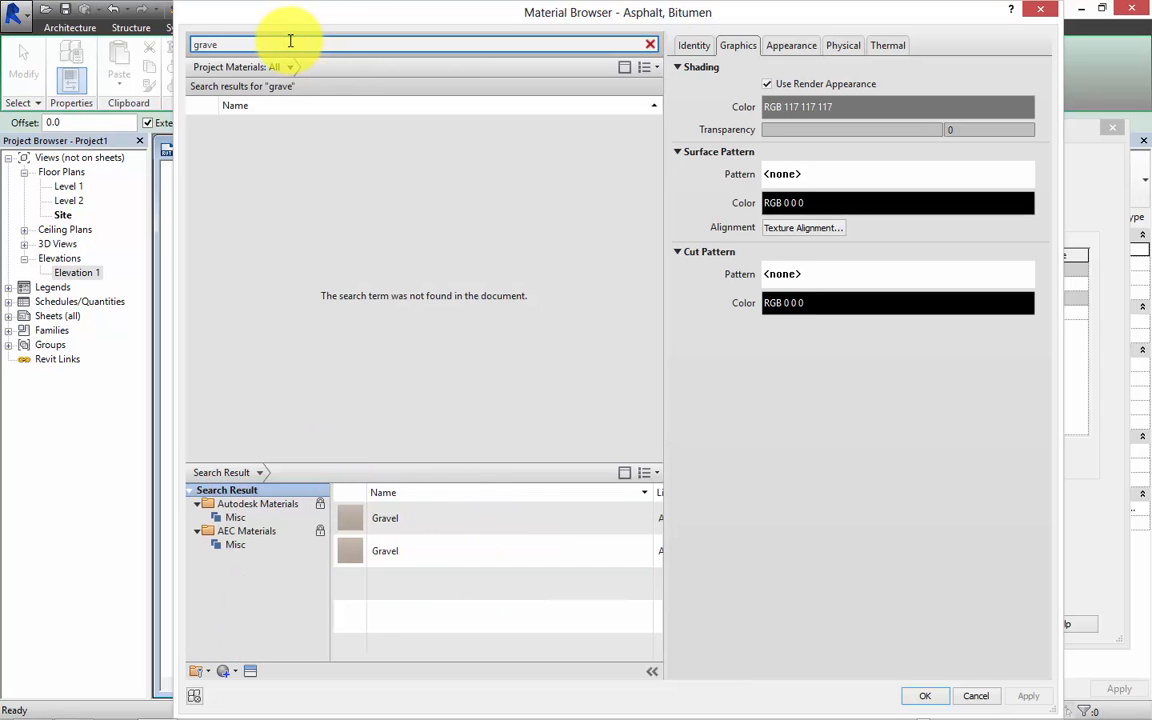
click(640, 517)
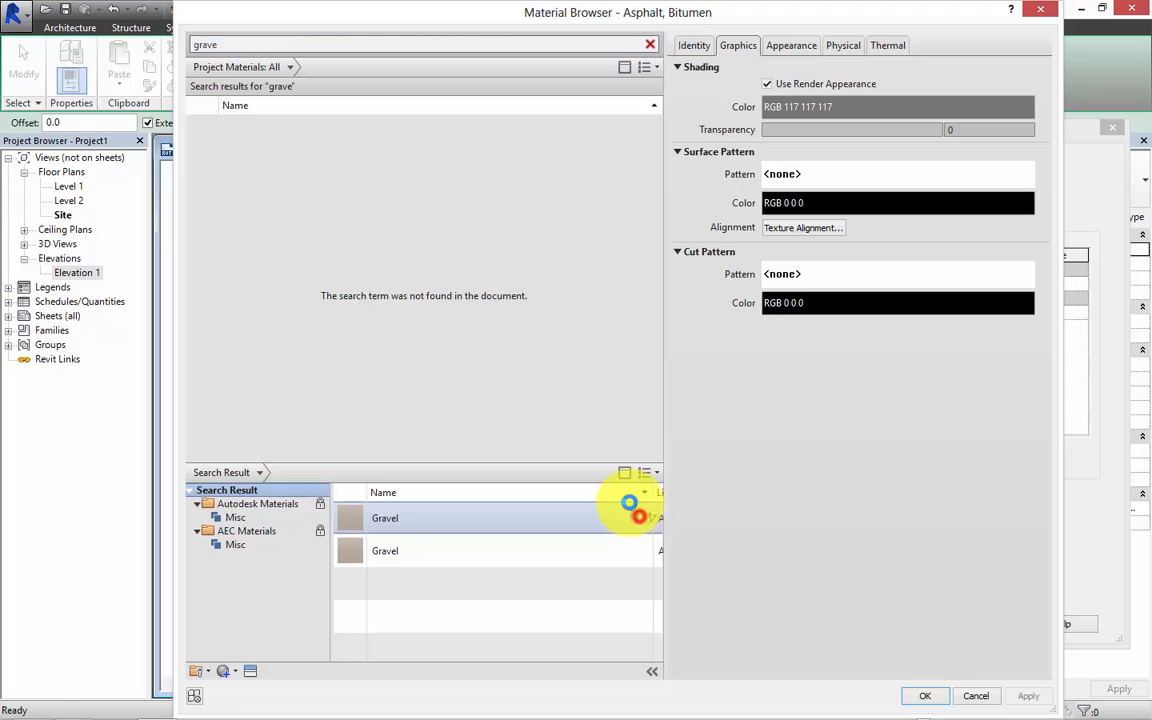
click(766, 84)
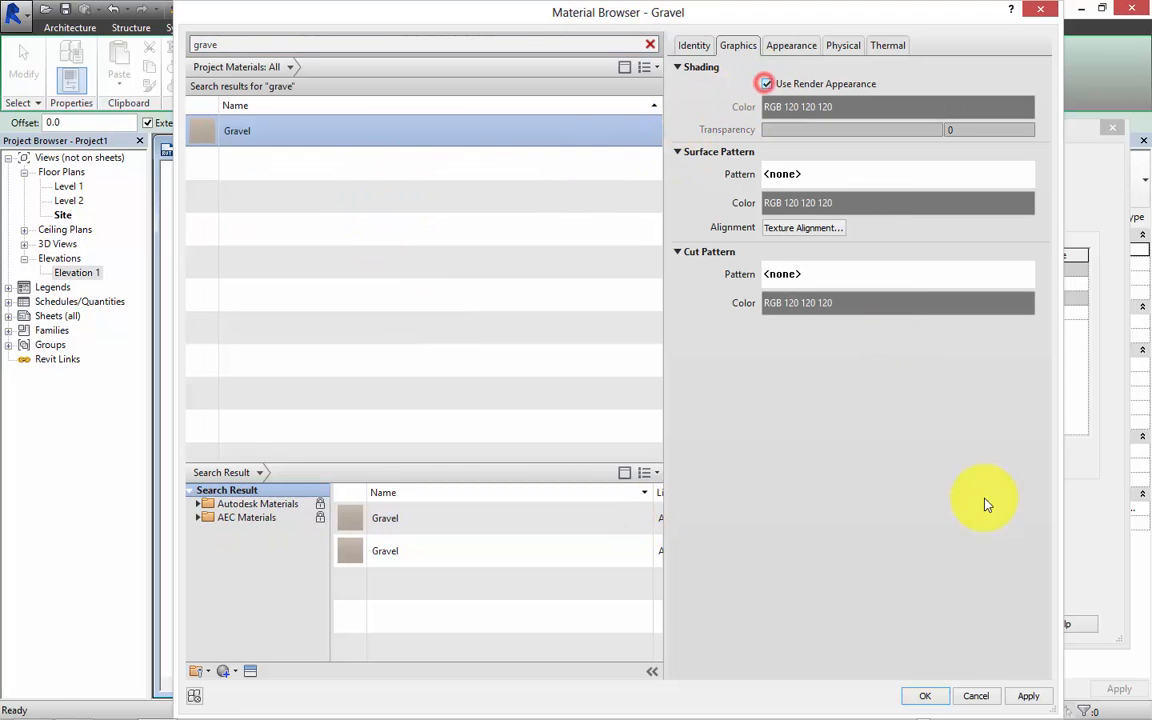
click(925, 696)
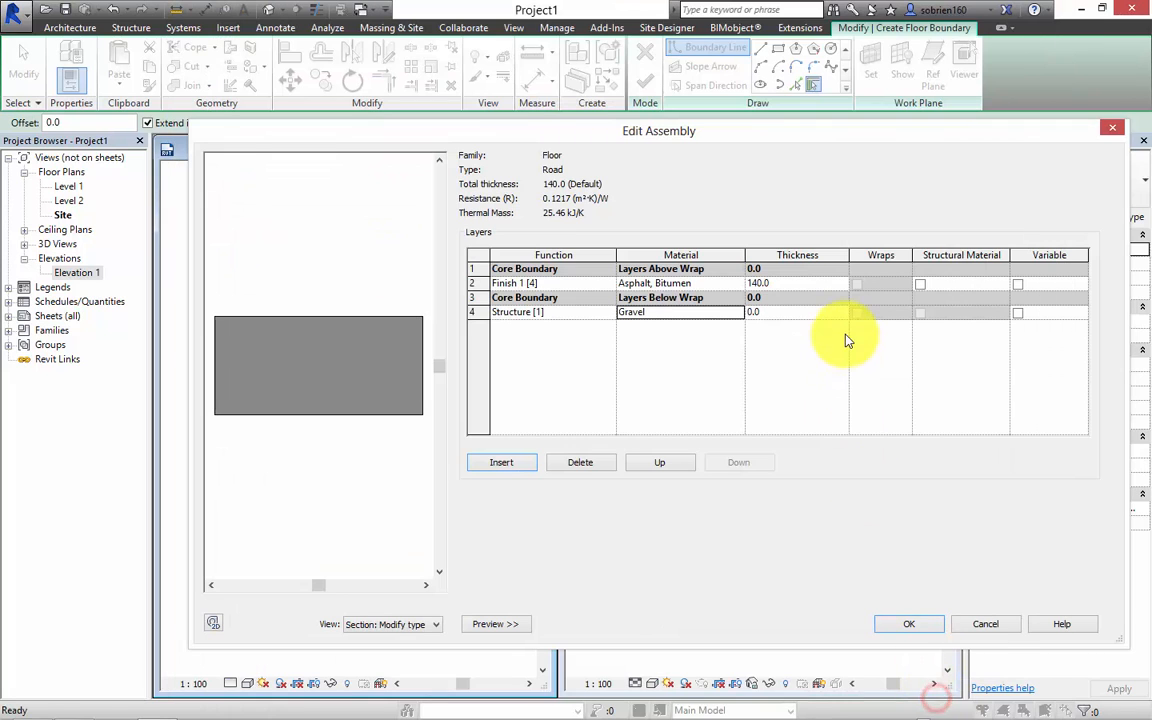
Set the Gravel layer's thickness to 100, make it variable, and accept the Road floor type's assembly and properties
click(810, 318)
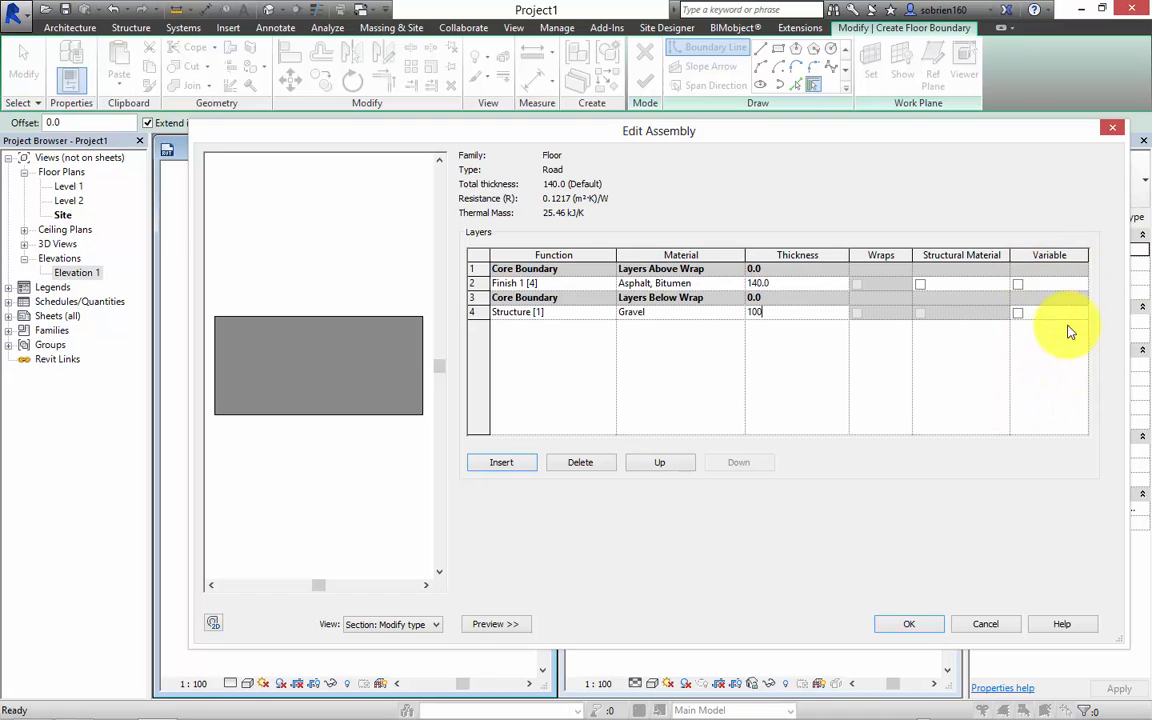
click(1018, 316)
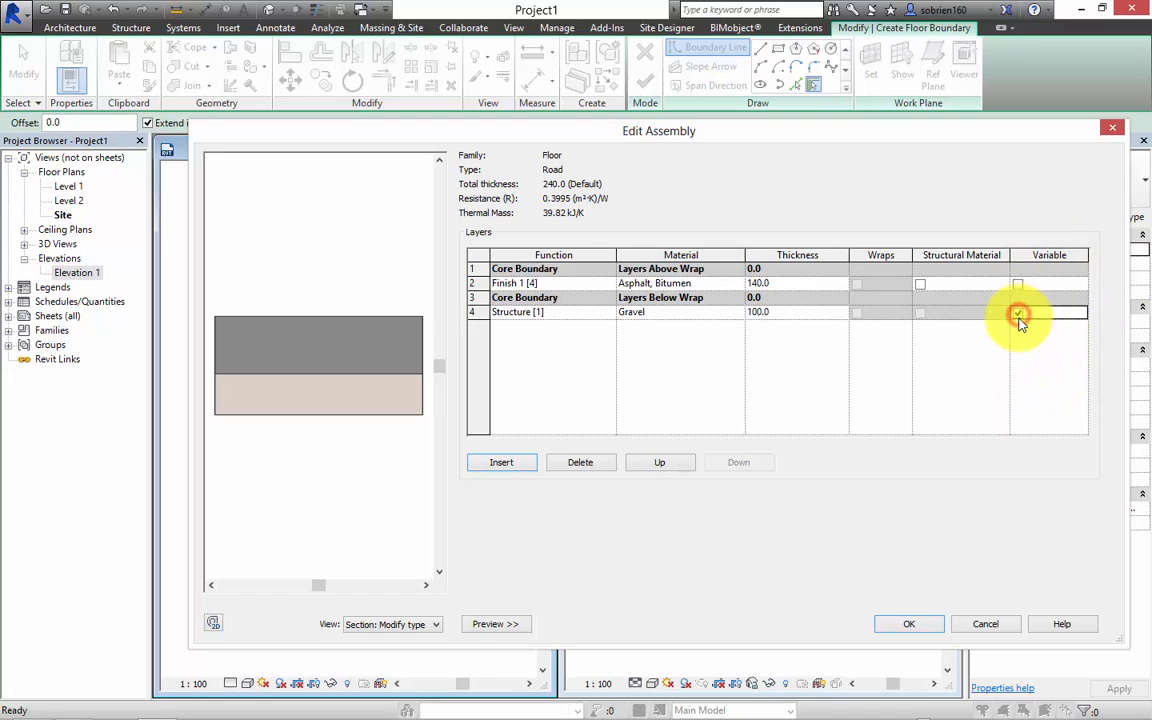
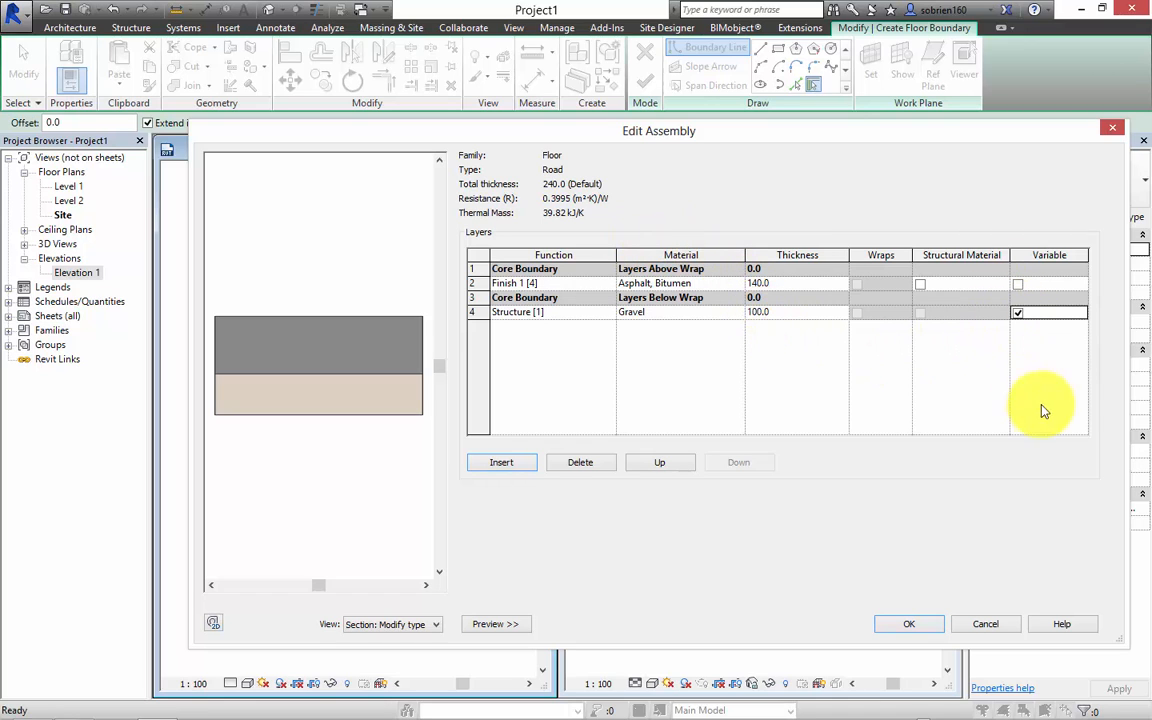
click(897, 632)
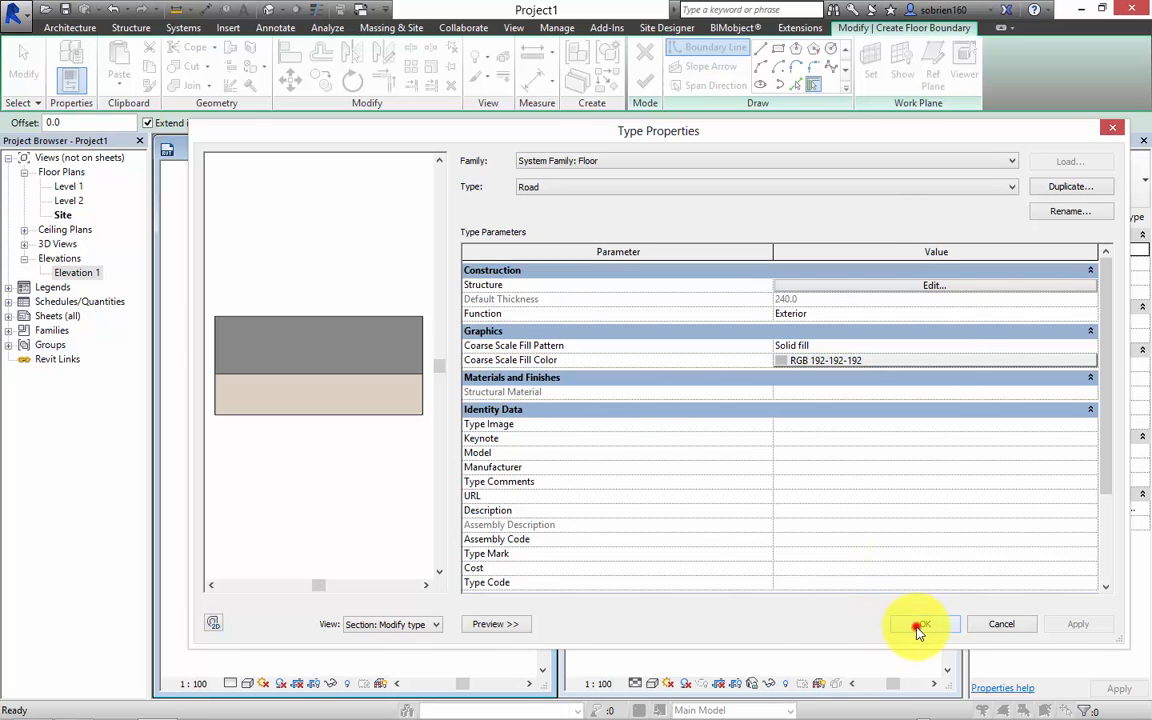
click(918, 626)
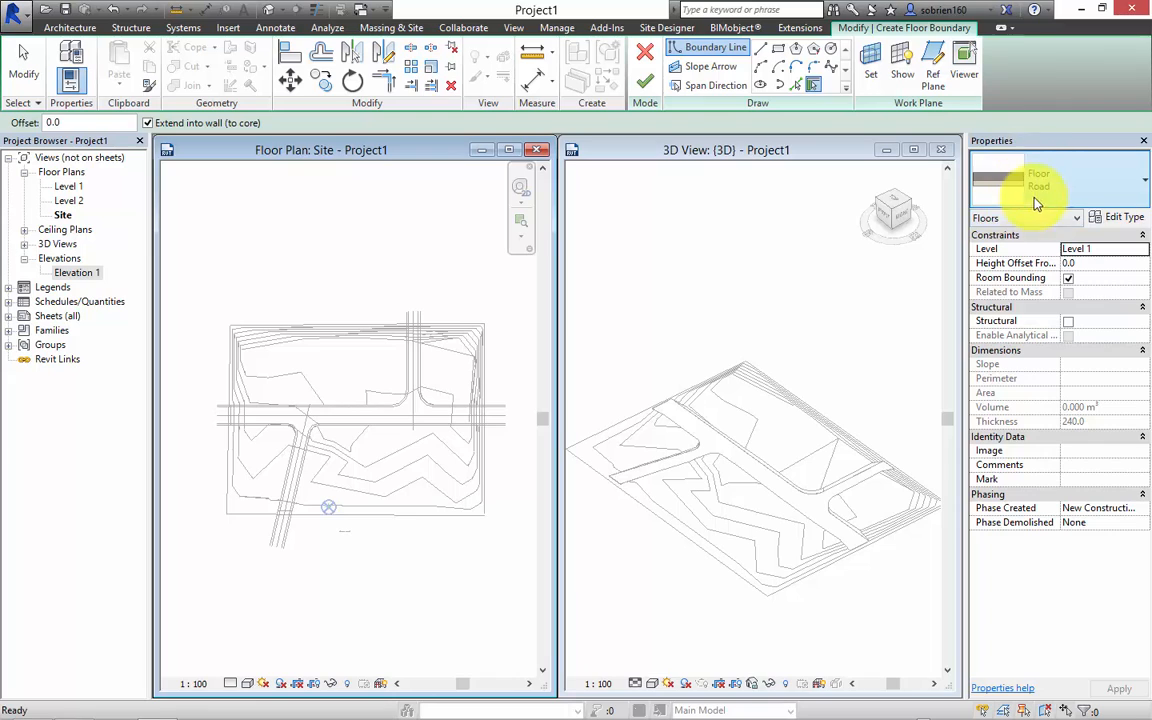
Set the new road floor's level to Road Base and maximize the Site floor plan view
click(1143, 250)
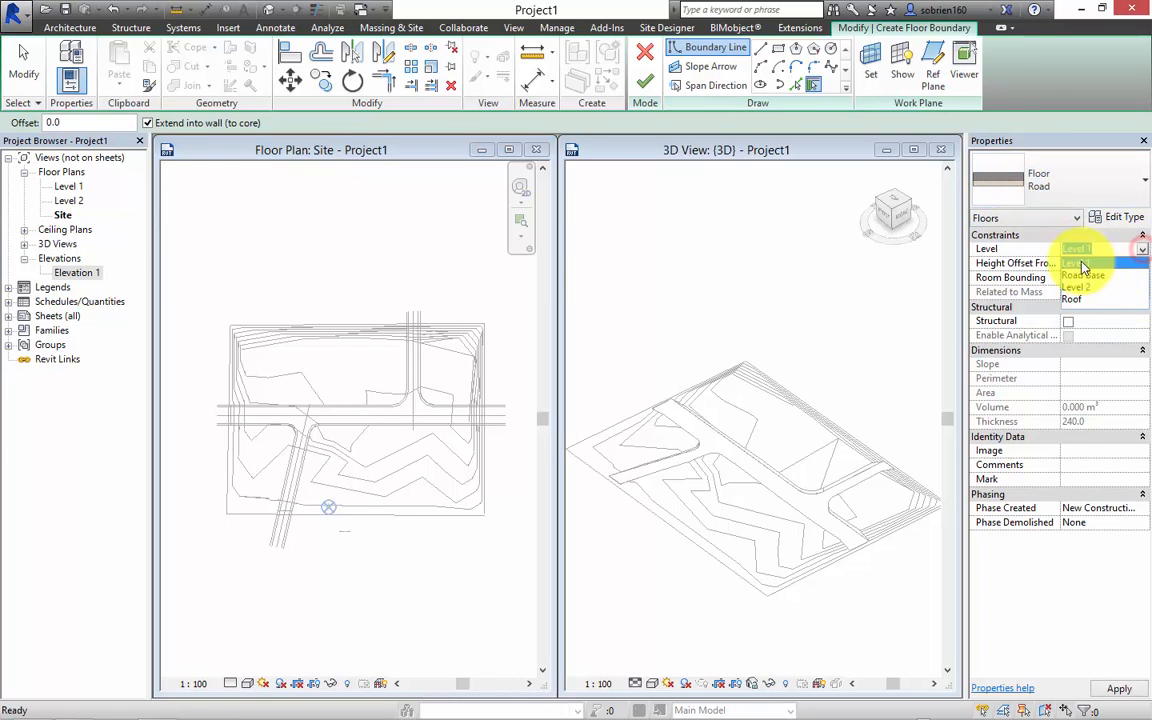
click(1078, 275)
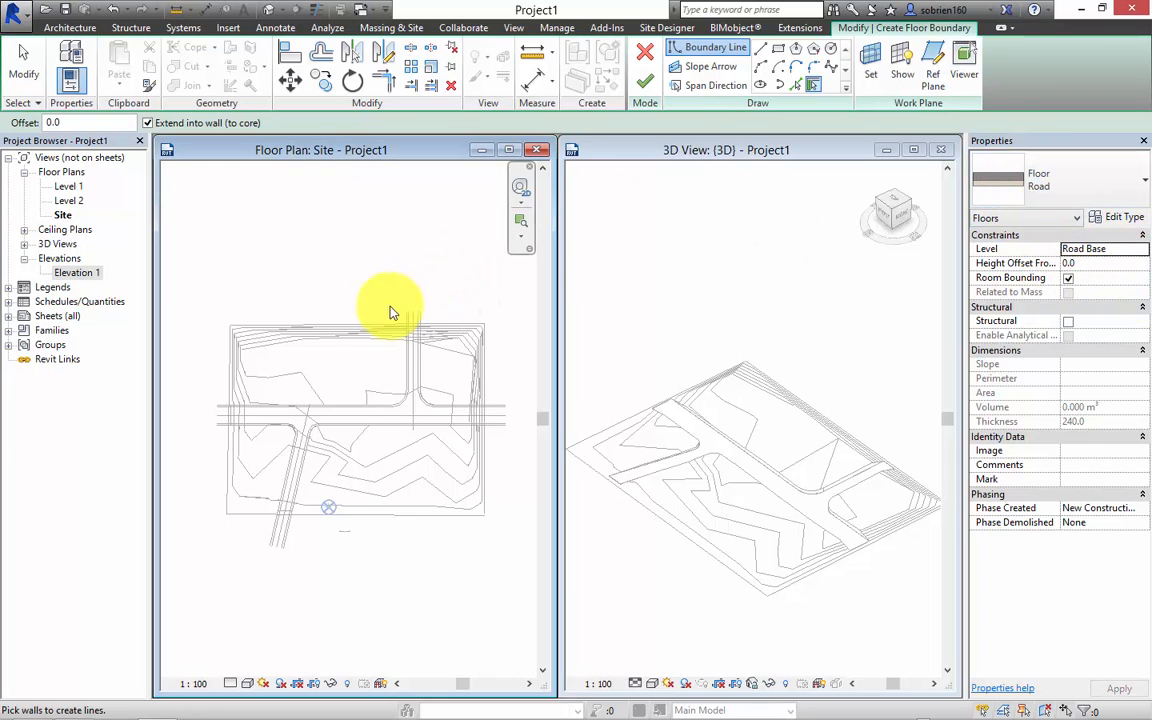
click(512, 150)
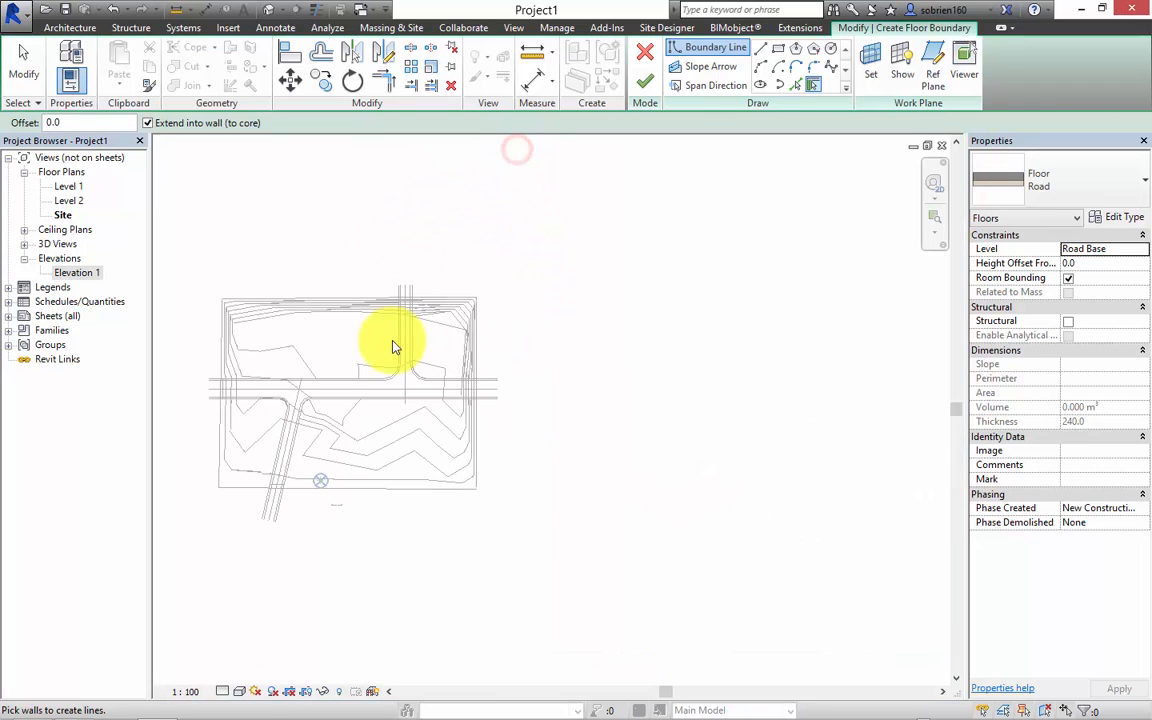
middle_drag(392, 342, 571, 368)
scroll(520, 387, up, 2)
scroll(600, 380, up, 1)
middle_drag(645, 336, 663, 337)
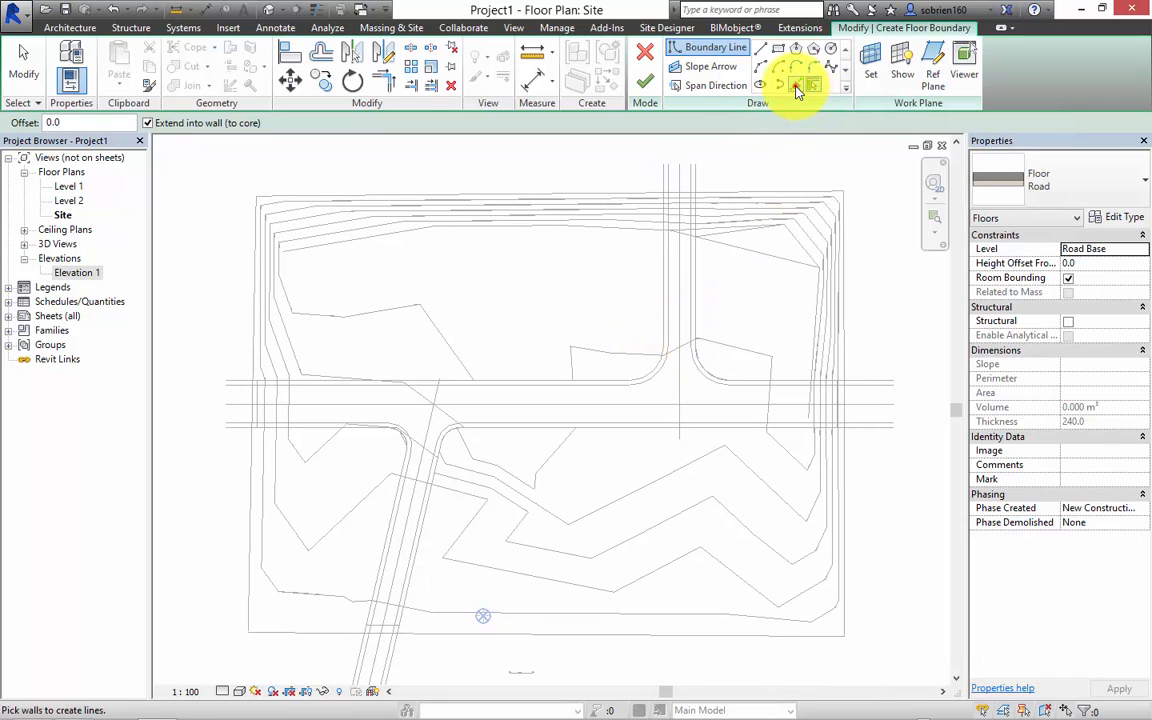
Using Pick Lines, trace the floor boundary along the upper branch road's left edge, its corner arc and the main road's upper edge
click(796, 86)
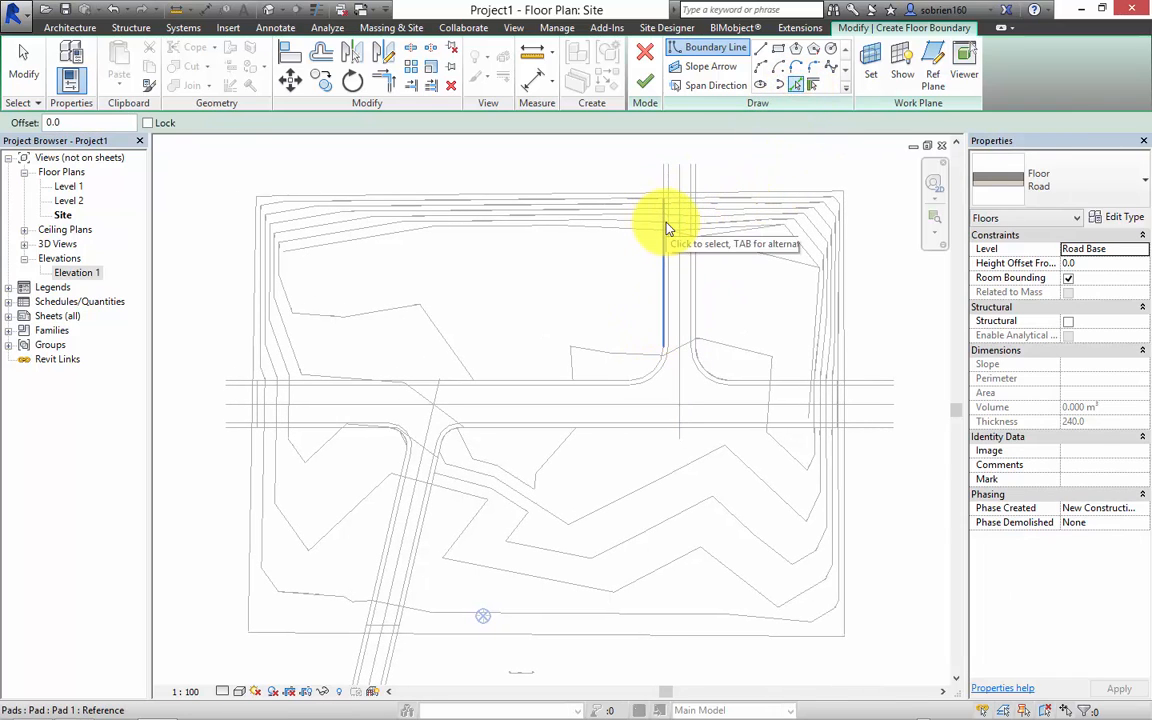
scroll(668, 228, up, 3)
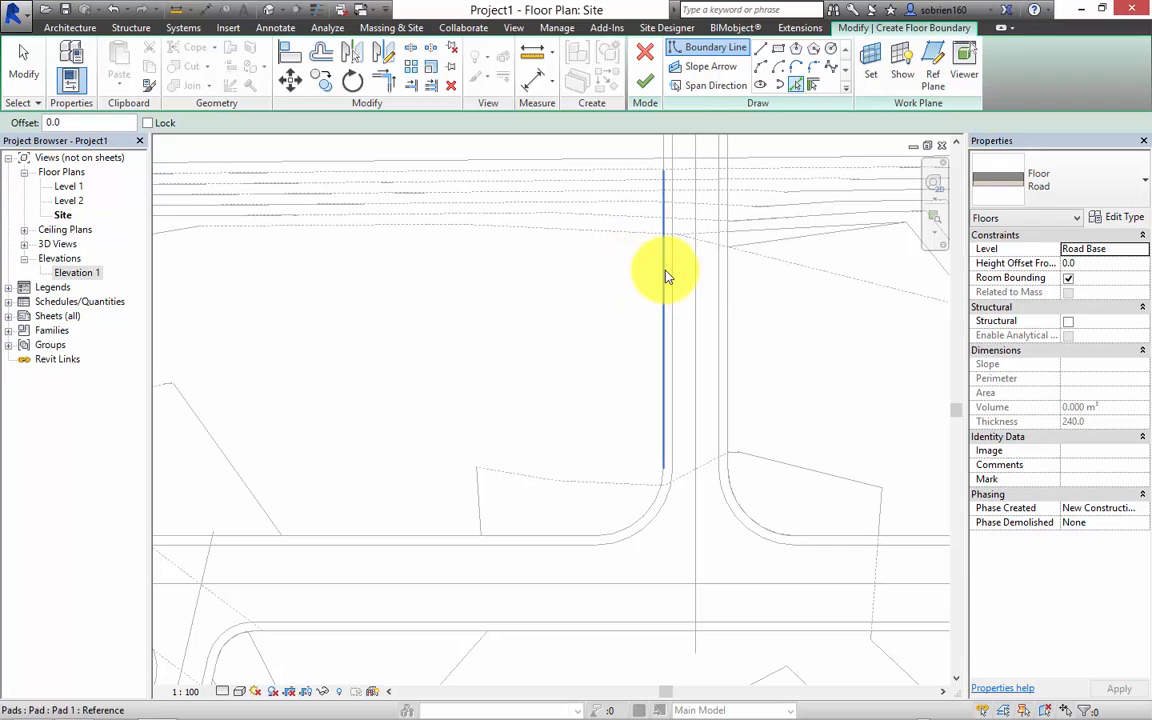
click(665, 272)
click(647, 517)
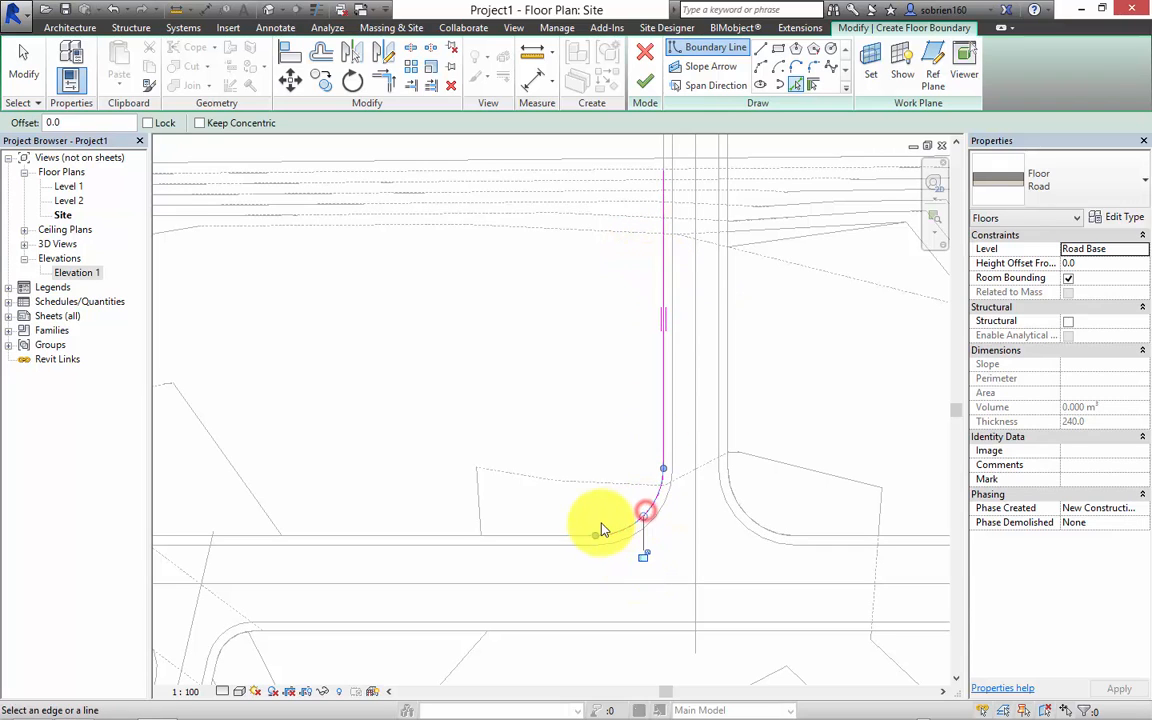
middle_drag(576, 533, 636, 508)
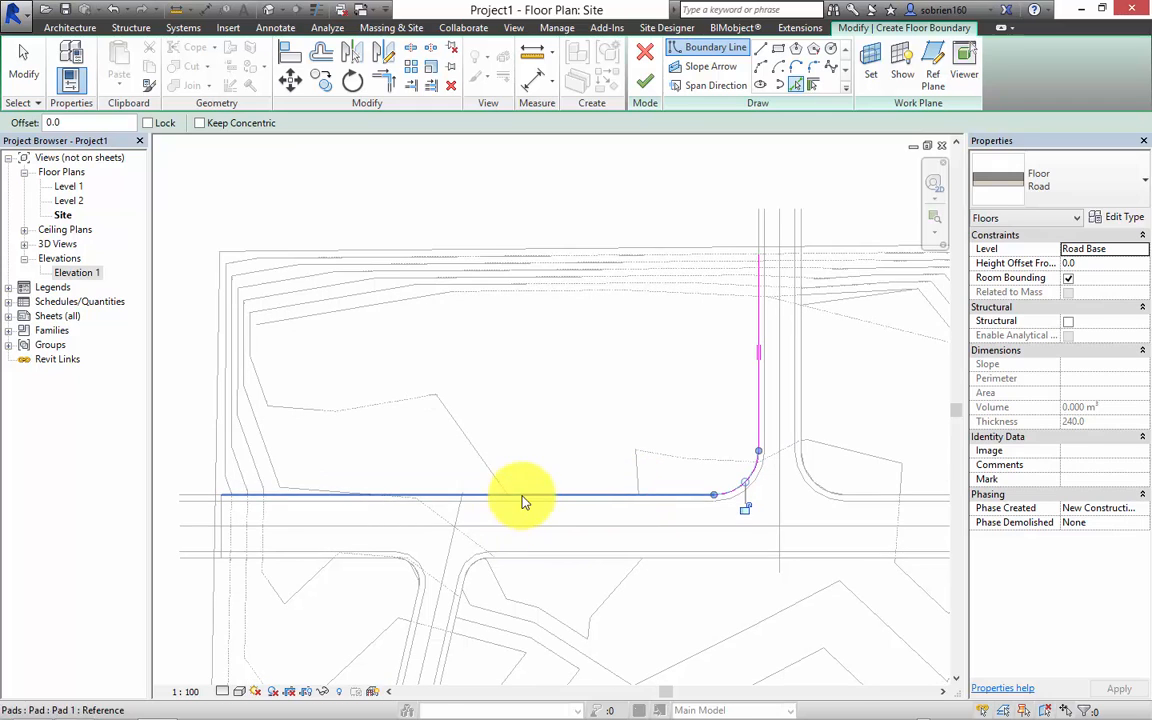
click(522, 496)
Continue the boundary around the main road's left end, its lower edge and corner arc, and the lower branch's left edge and end
click(221, 516)
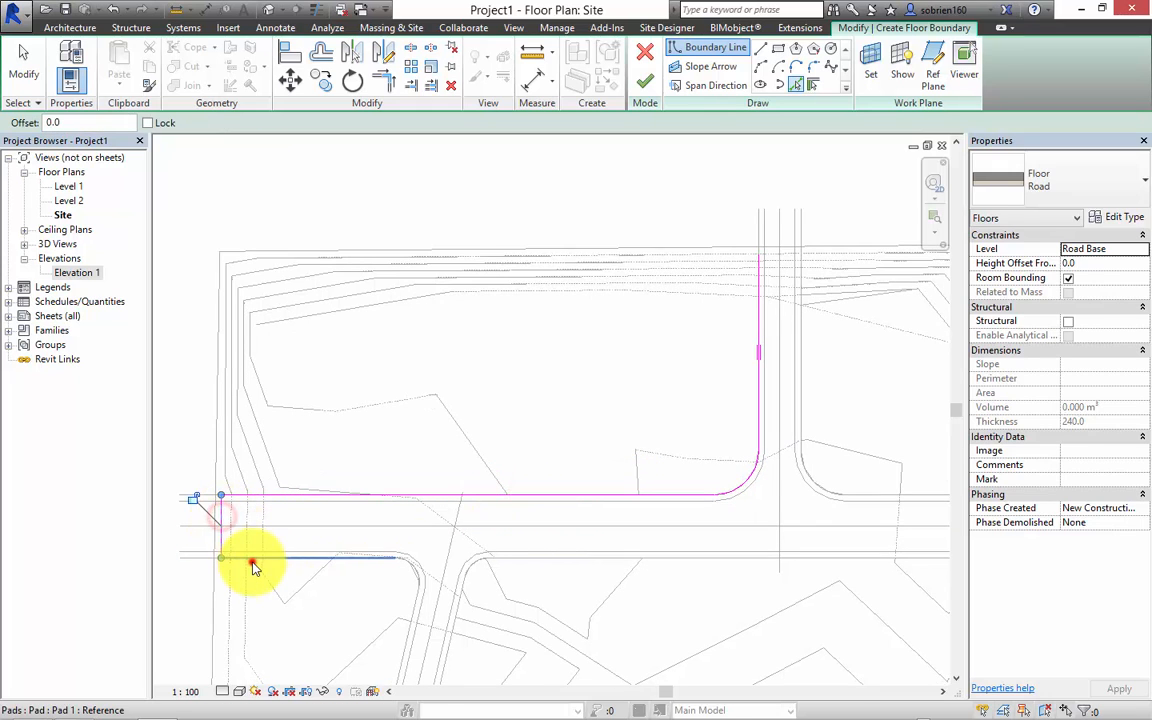
click(249, 558)
click(415, 563)
middle_drag(442, 501, 479, 330)
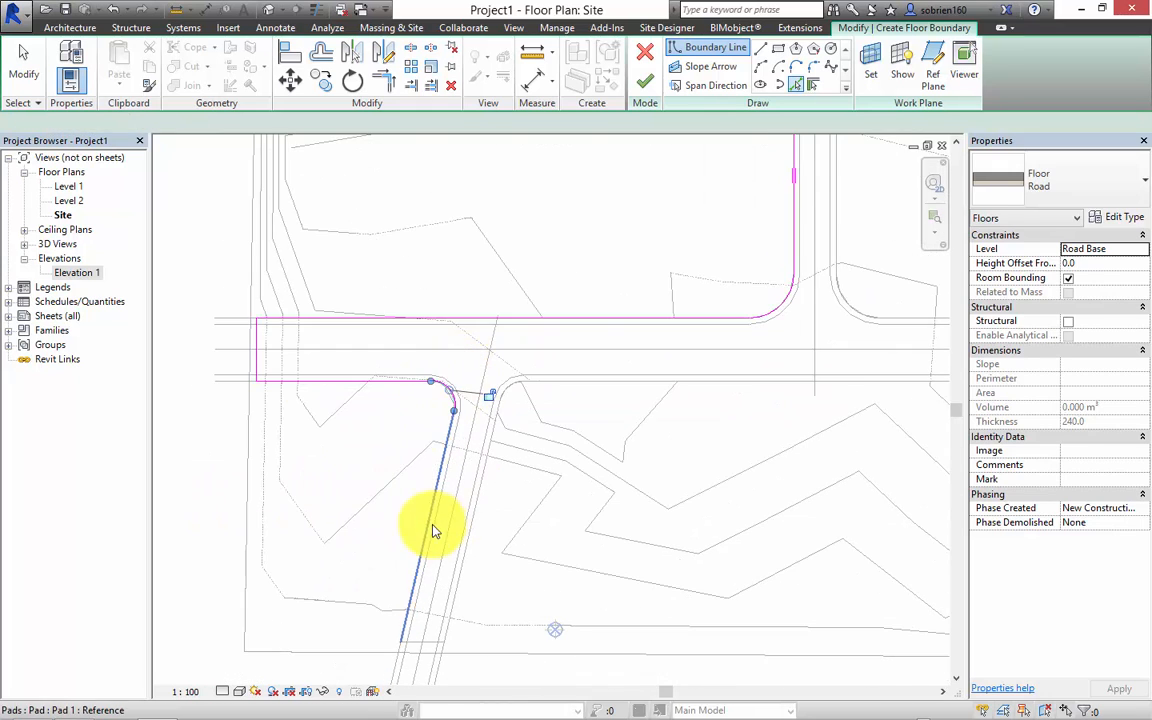
click(430, 527)
middle_drag(447, 496, 447, 443)
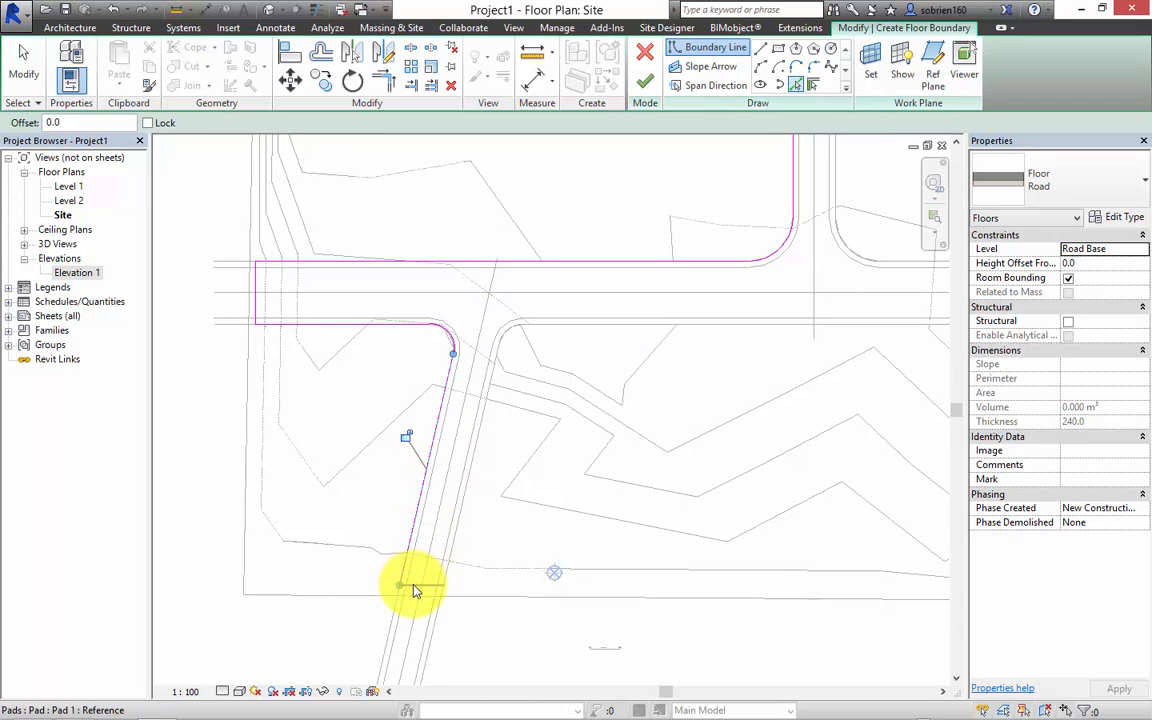
click(411, 586)
Pick the lower branch's right edge, its corner arc, the main road's lower edge and its right end as boundary lines
click(457, 550)
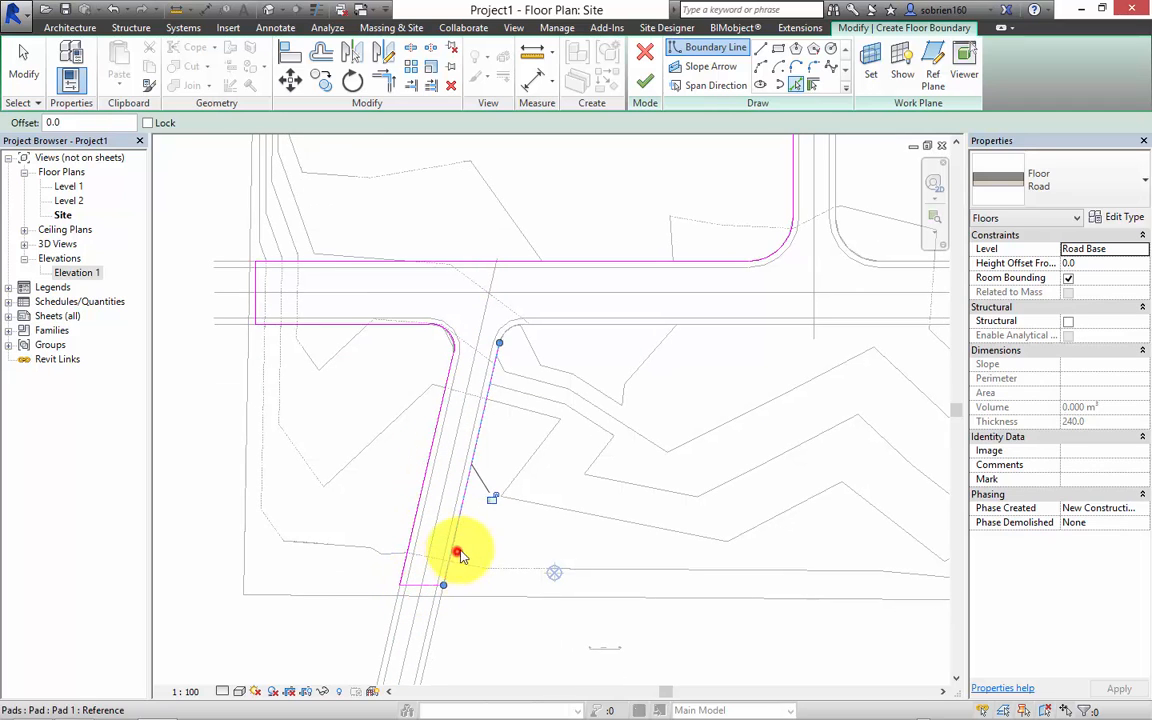
click(512, 333)
click(548, 327)
middle_drag(627, 386, 211, 491)
scroll(610, 404, up, 2)
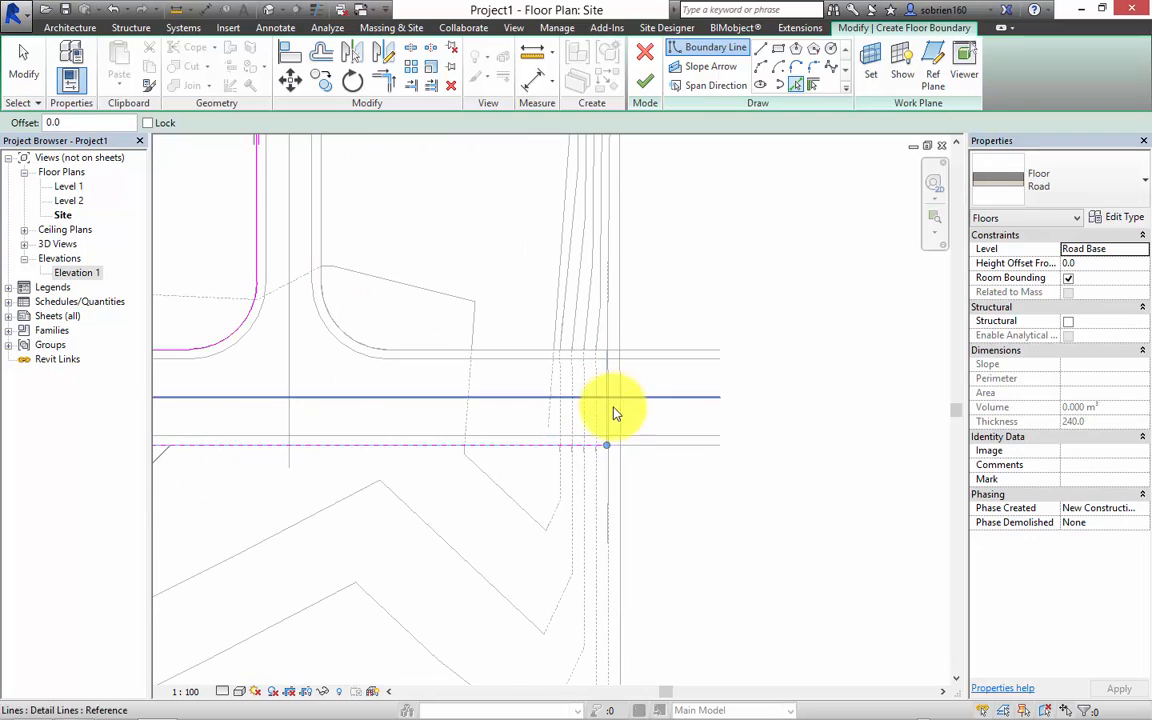
click(608, 415)
Close the boundary along the main road's upper right edge, the corner arc and the upper branch's right edge and end, and finish the floor
click(505, 352)
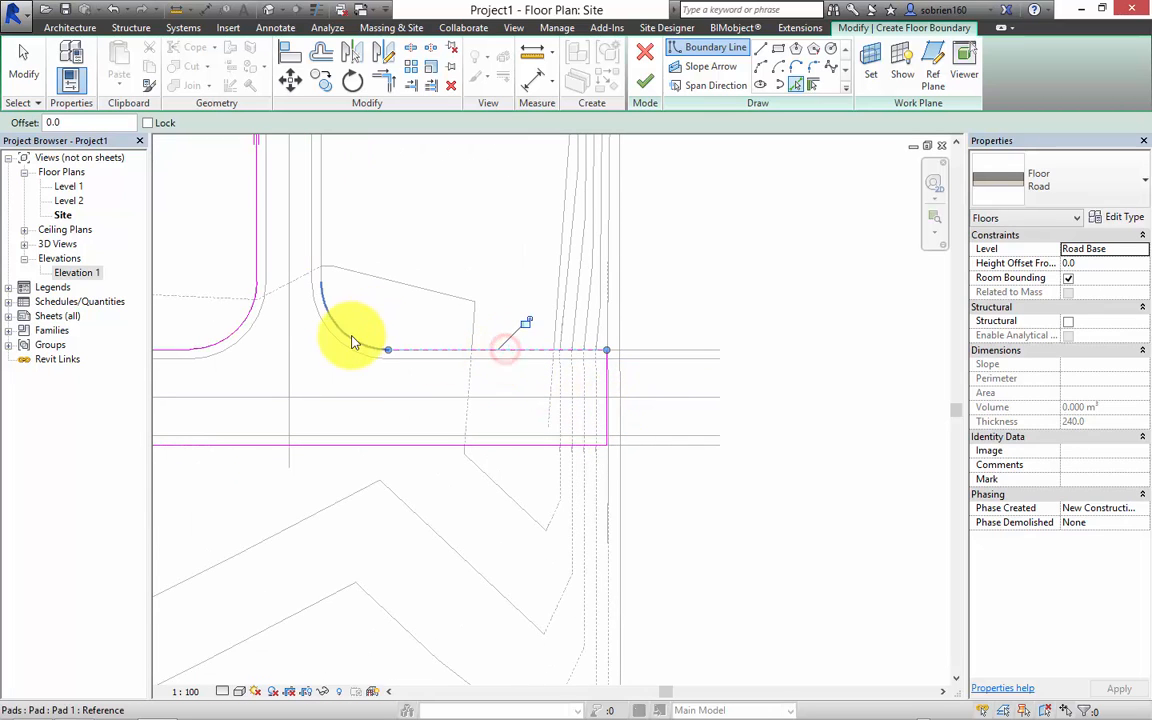
click(350, 332)
middle_drag(373, 265, 597, 532)
click(553, 501)
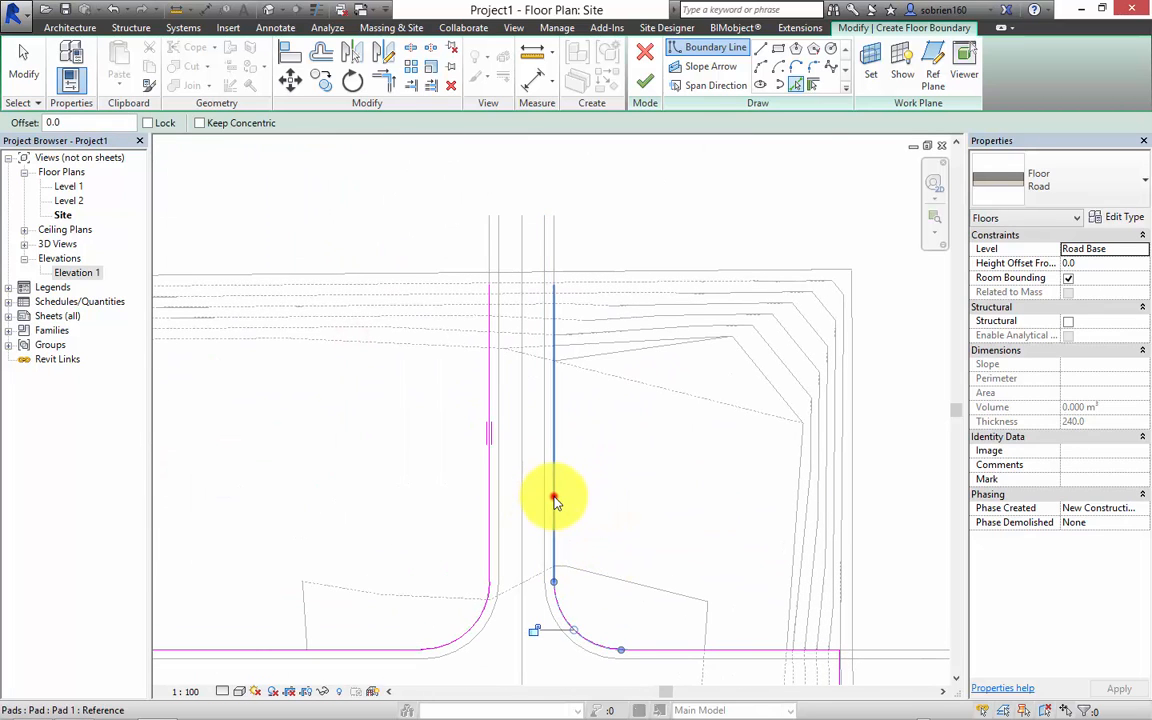
click(530, 289)
scroll(620, 460, down, 2)
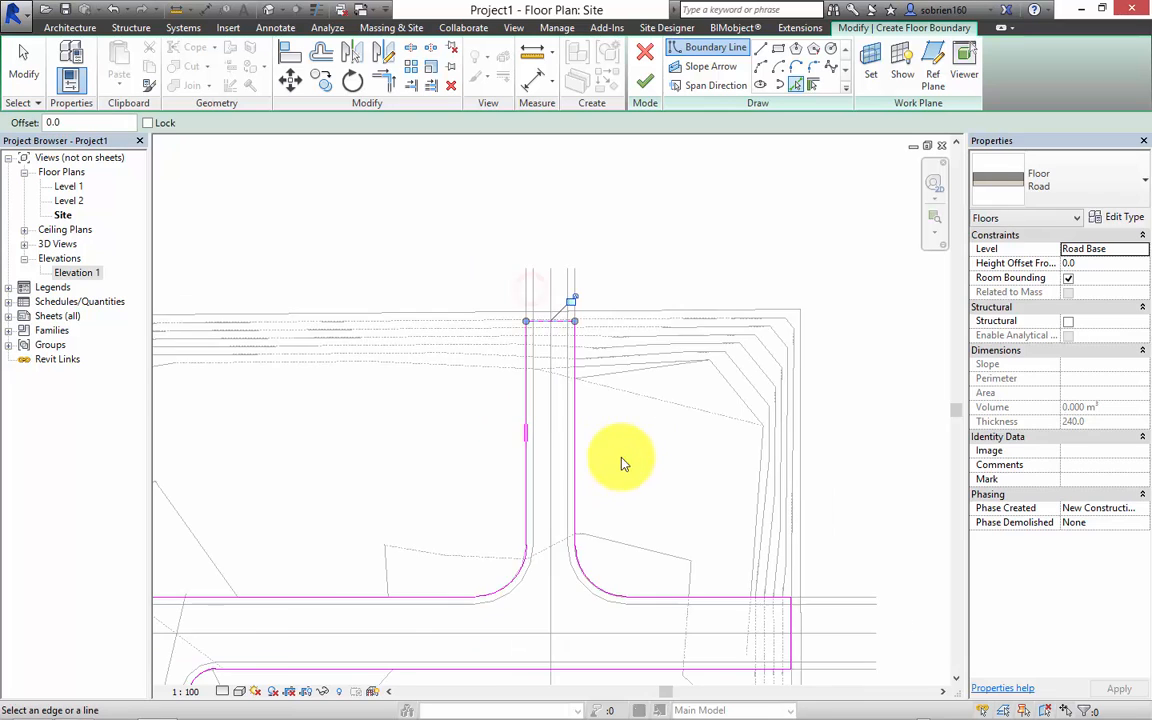
middle_drag(640, 474, 729, 385)
scroll(723, 375, down, 1)
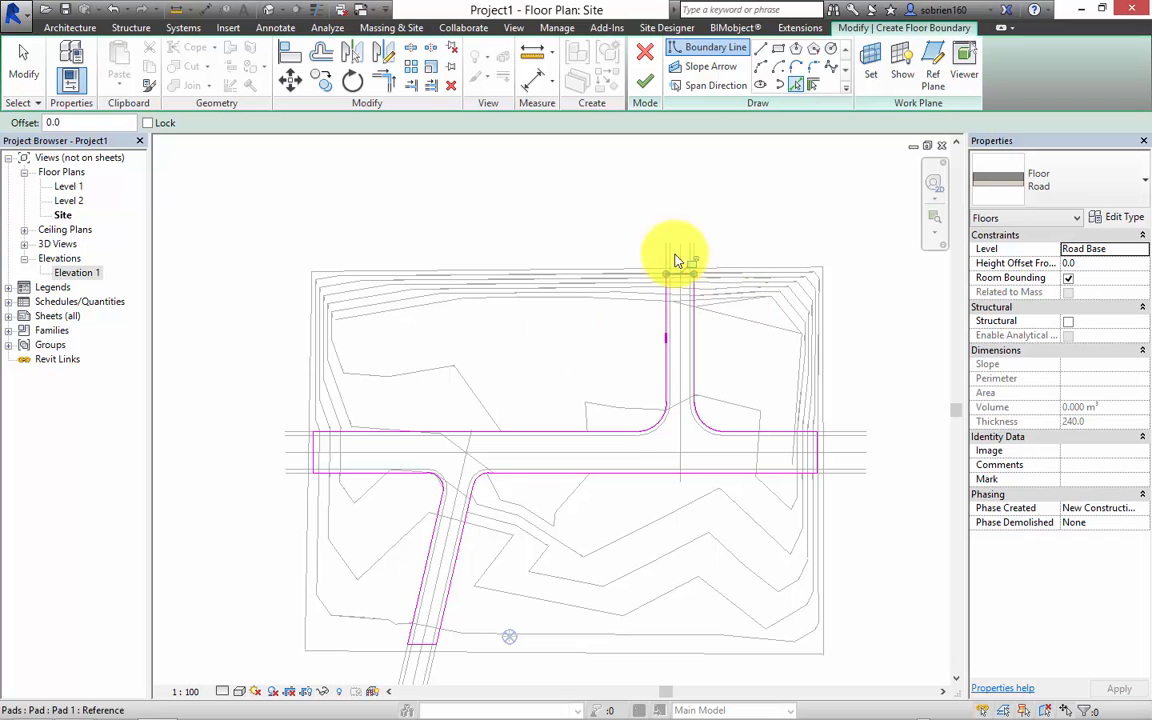
click(644, 86)
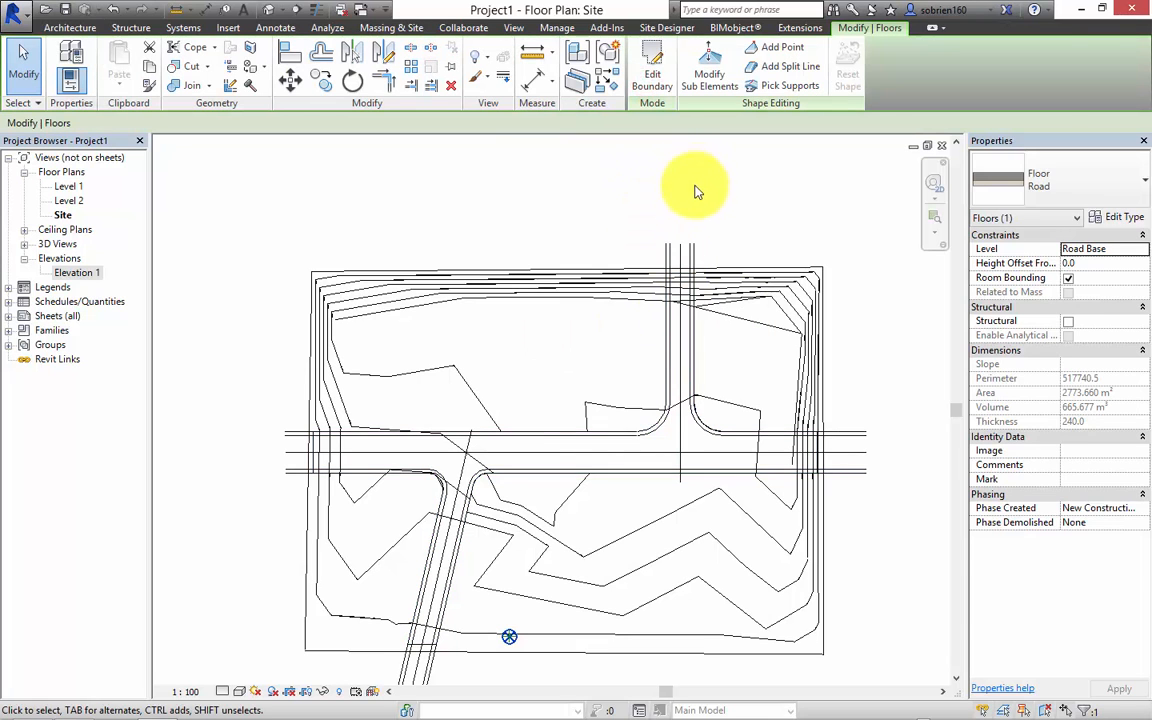
Deselect the floor, tile the Site plan and 3D view side by side, and set the 3D view's visual style to Shaded
click(683, 195)
key(w)
key(t)
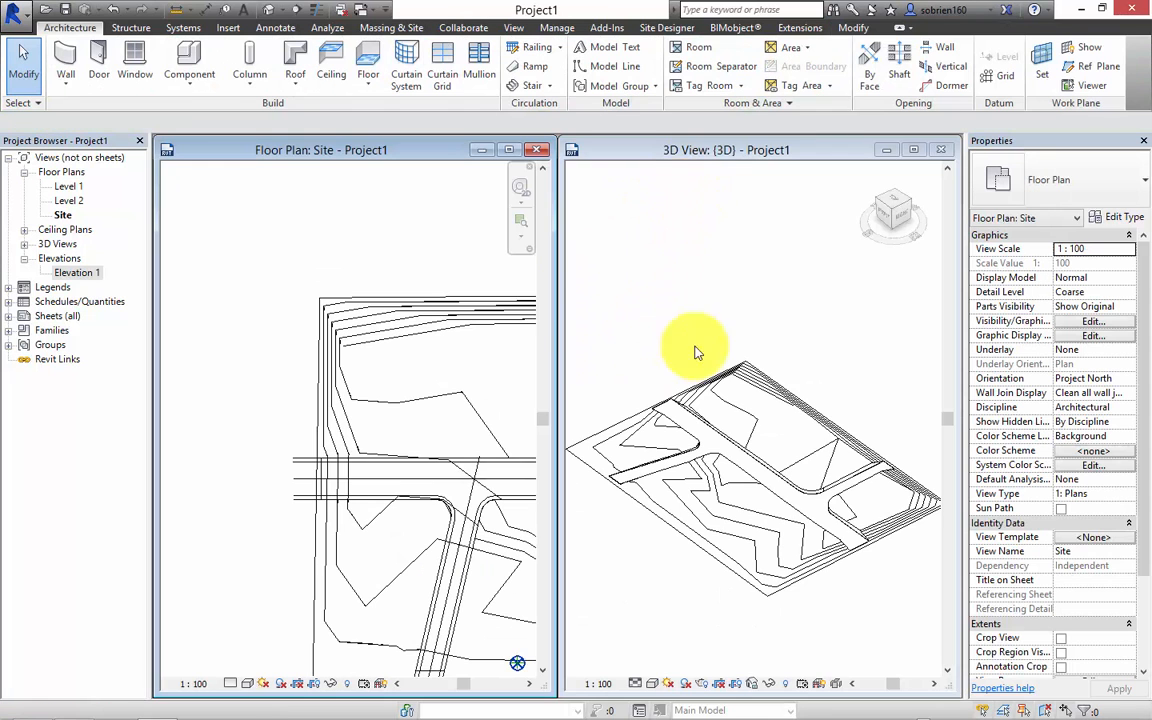
click(651, 683)
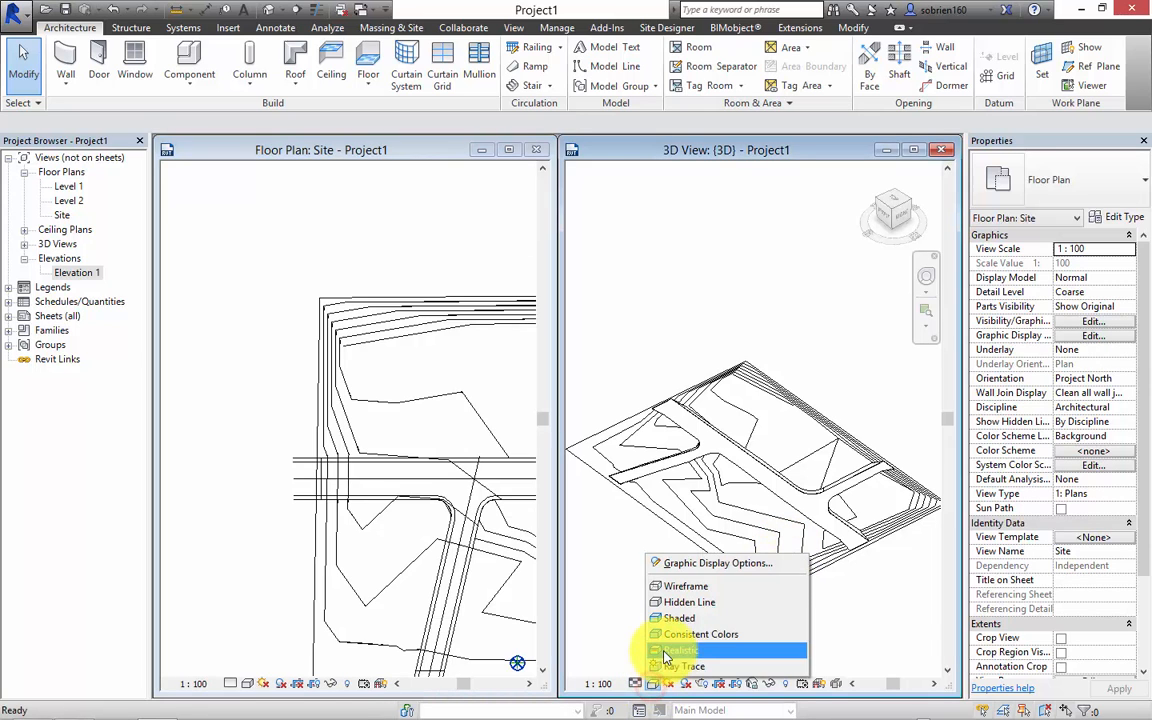
click(672, 620)
Select the building pad beneath the road floor in the 3D view and set its height offset from the Road Base level to -300
scroll(800, 555, up, 6)
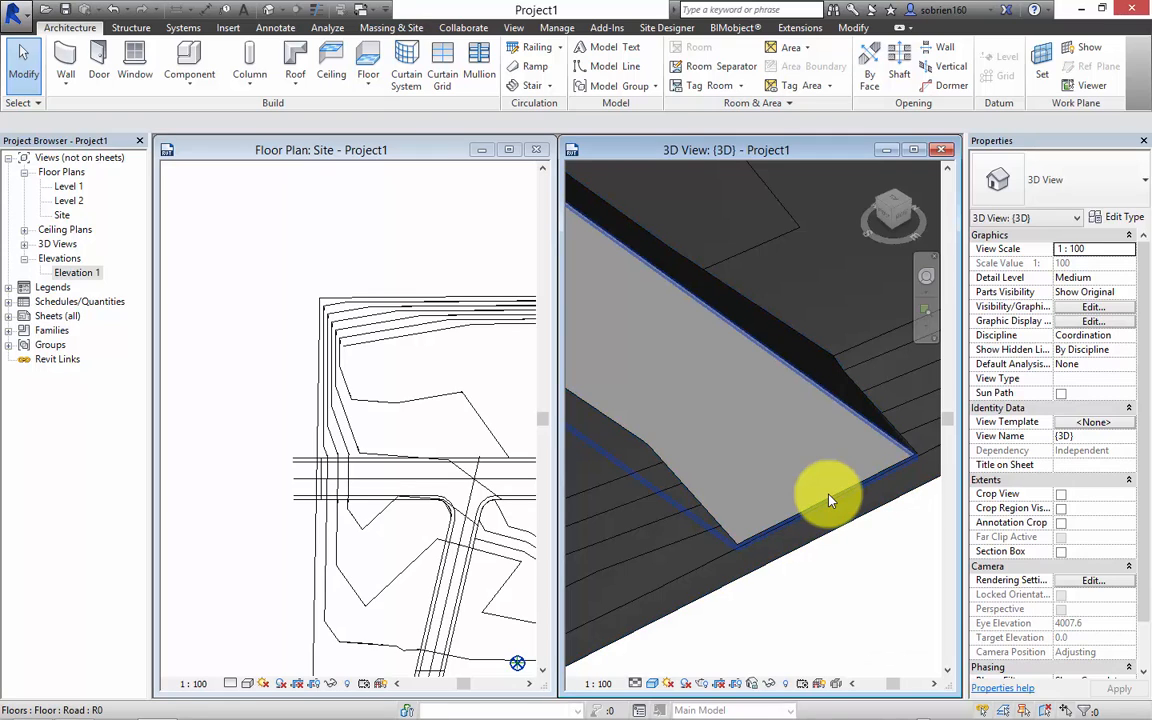
click(829, 500)
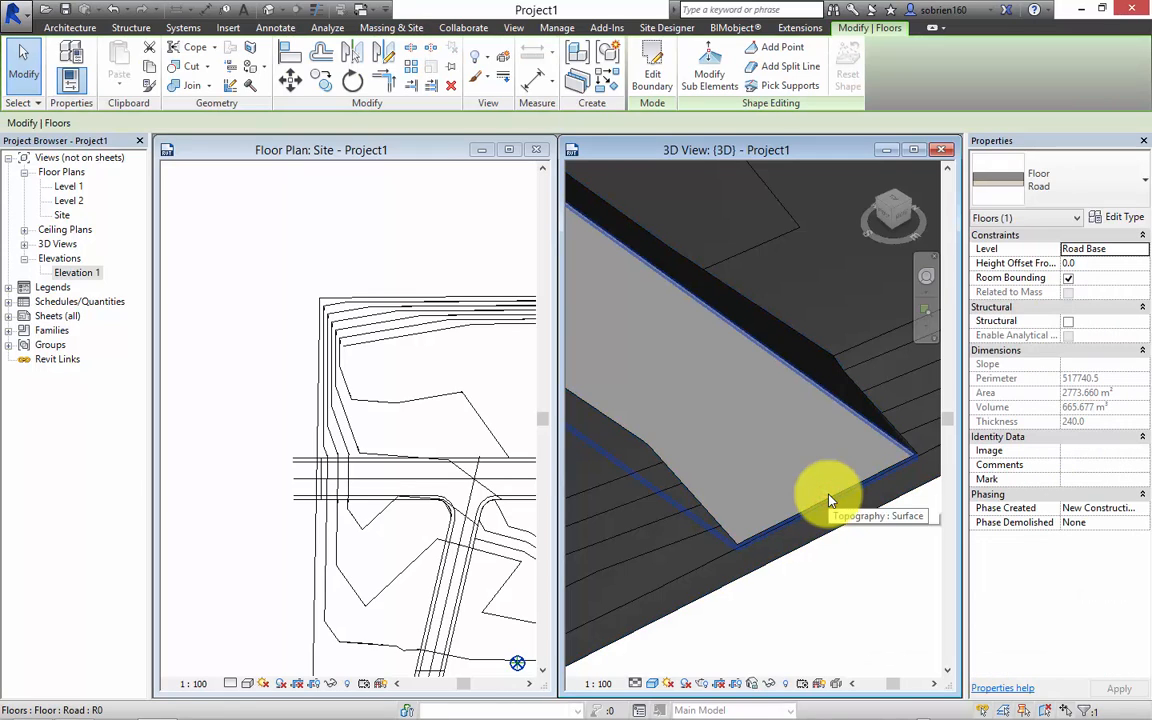
key(Escape)
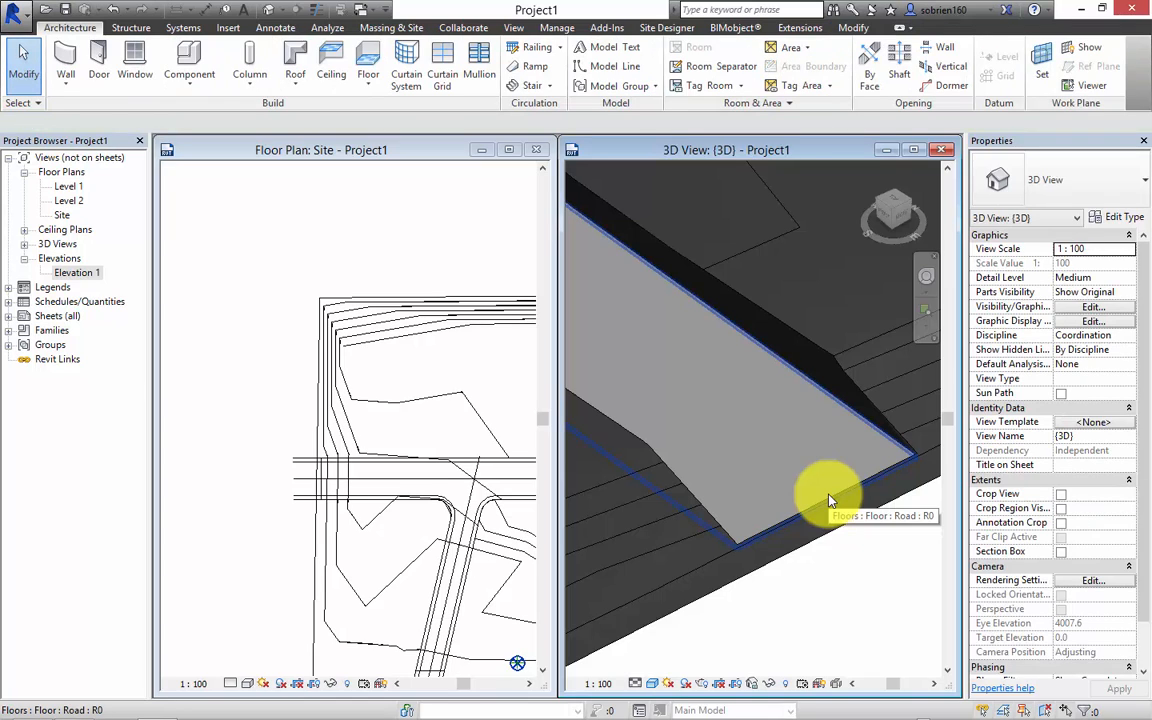
key(Tab)
click(829, 500)
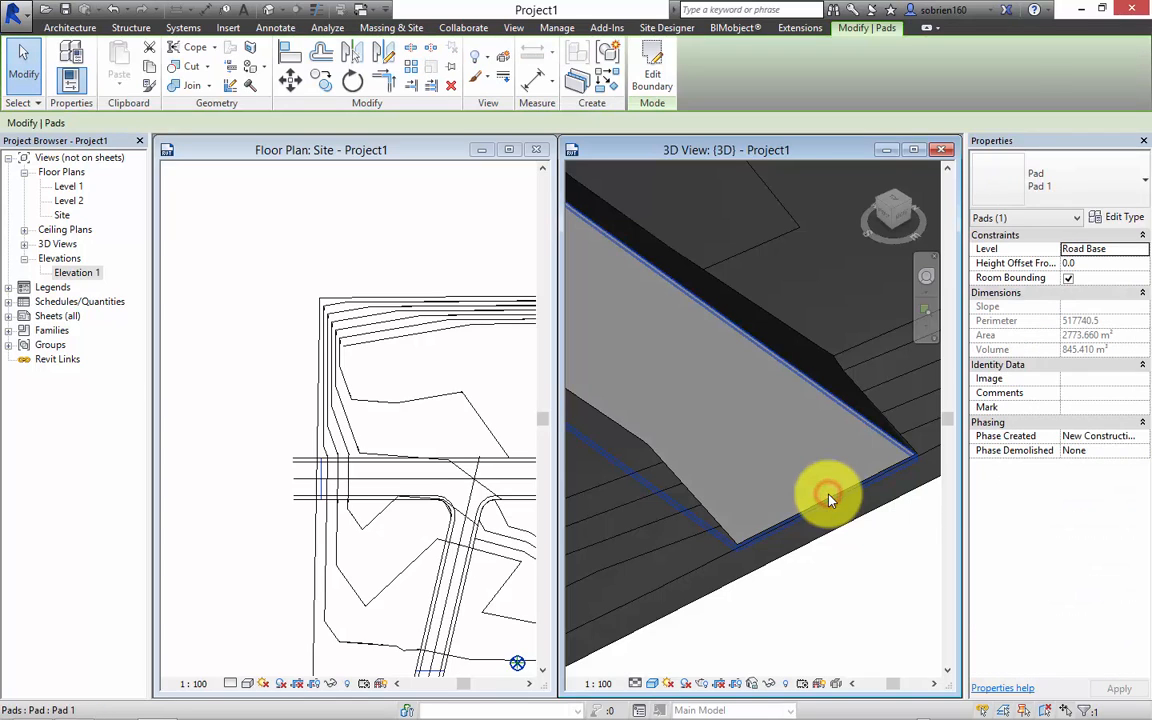
click(1085, 262)
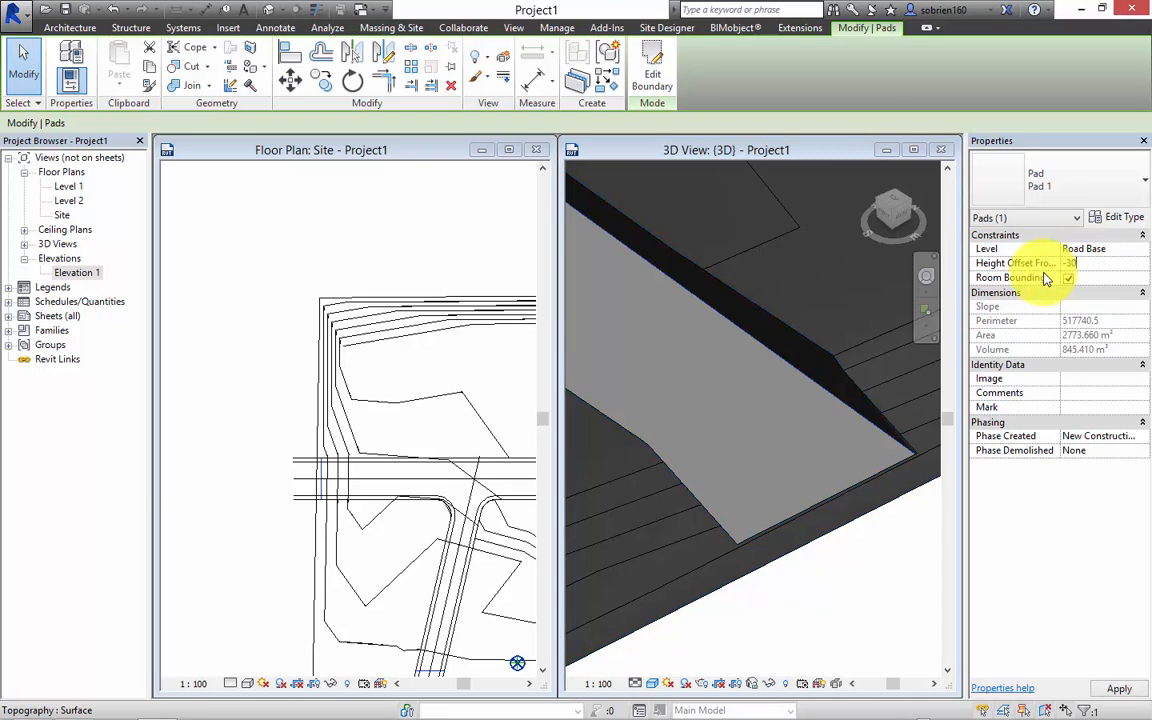
text(-300)
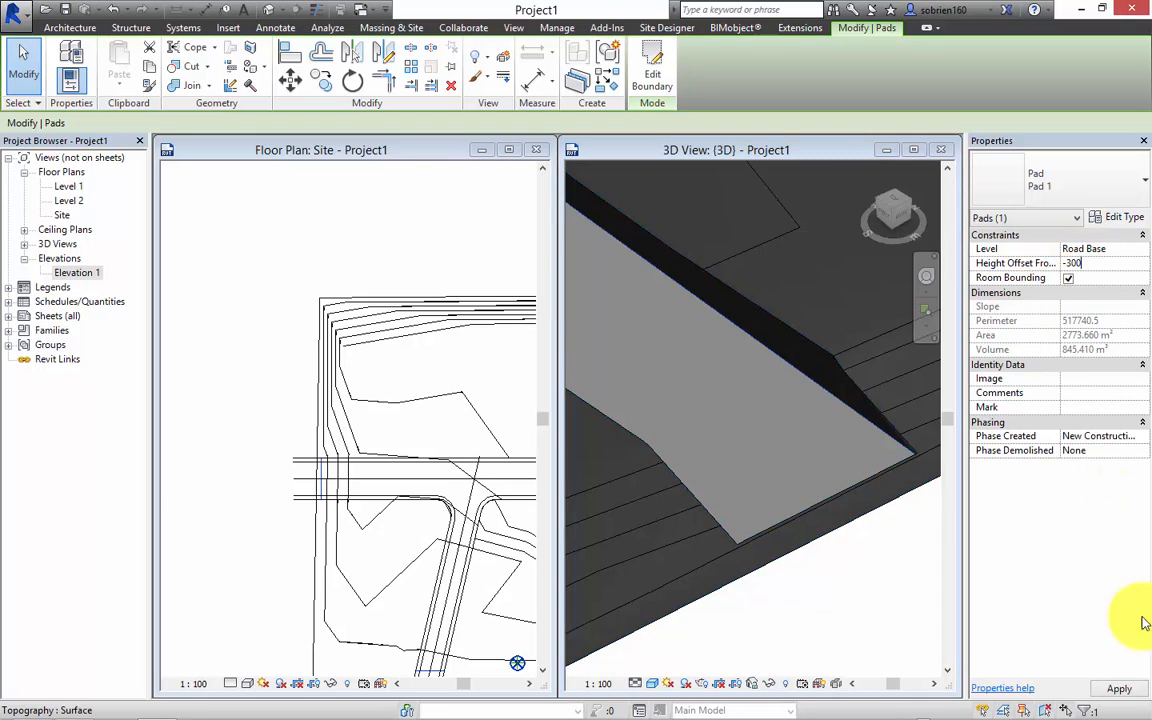
click(1120, 688)
click(876, 620)
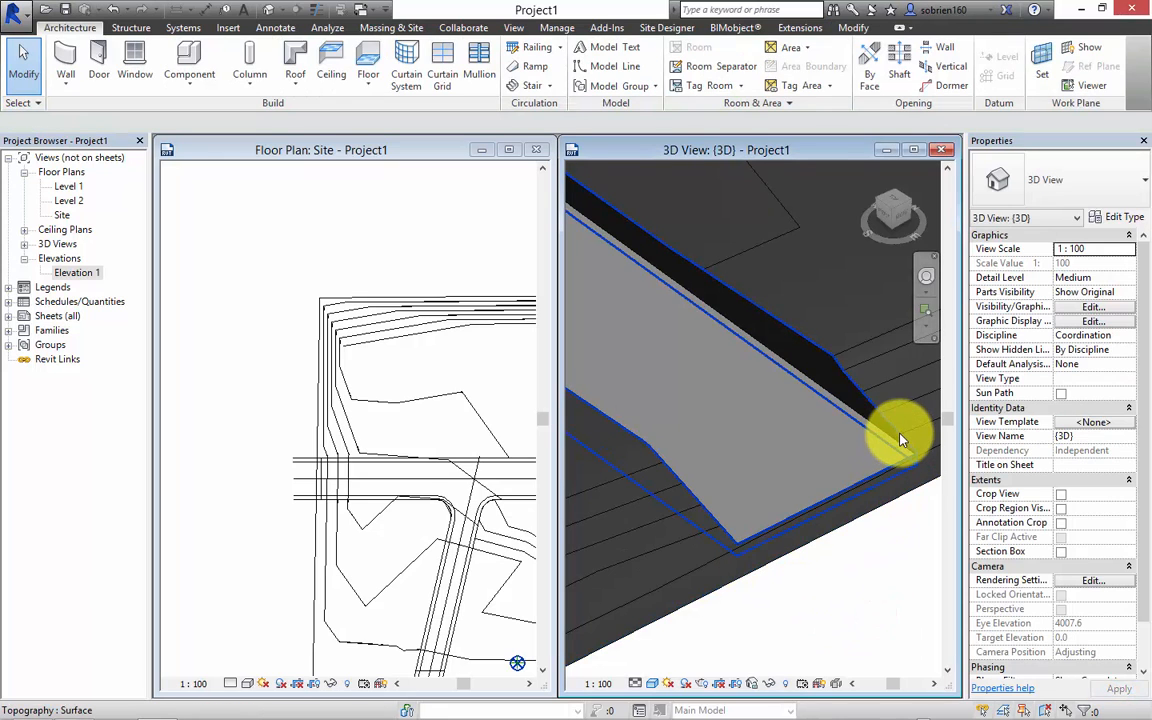
Set the 3D view's visual style to Realistic, deselect the road floor and maximize the 3D view
click(896, 443)
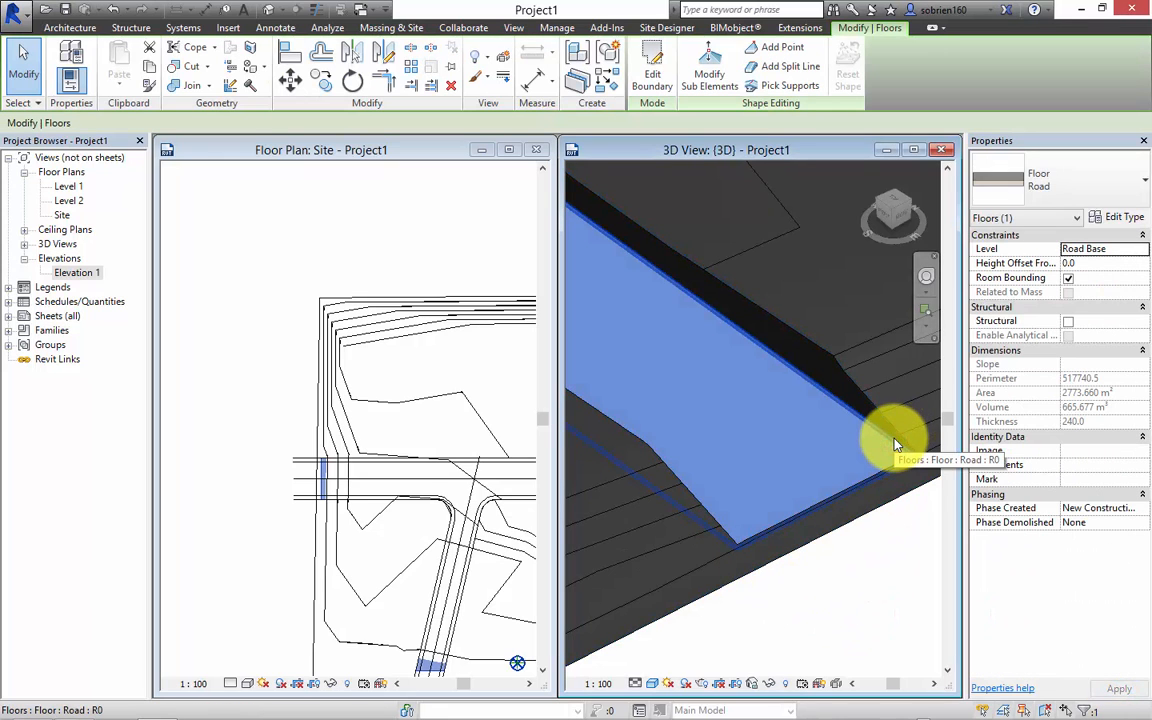
click(652, 683)
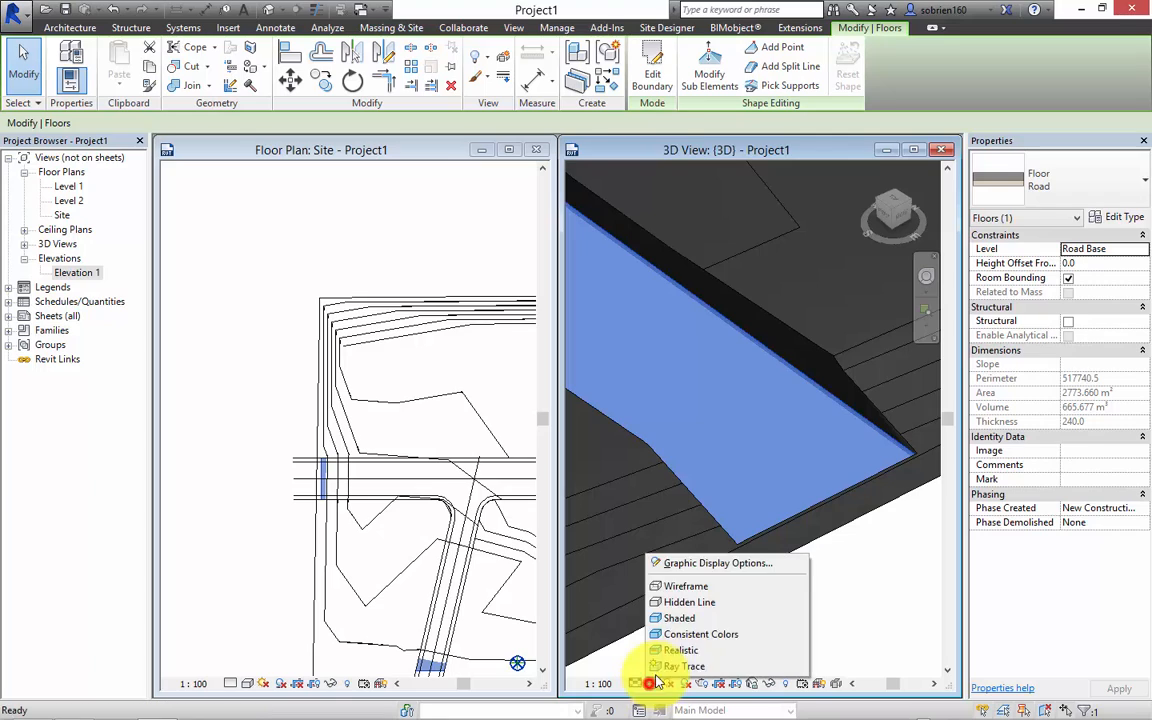
click(663, 648)
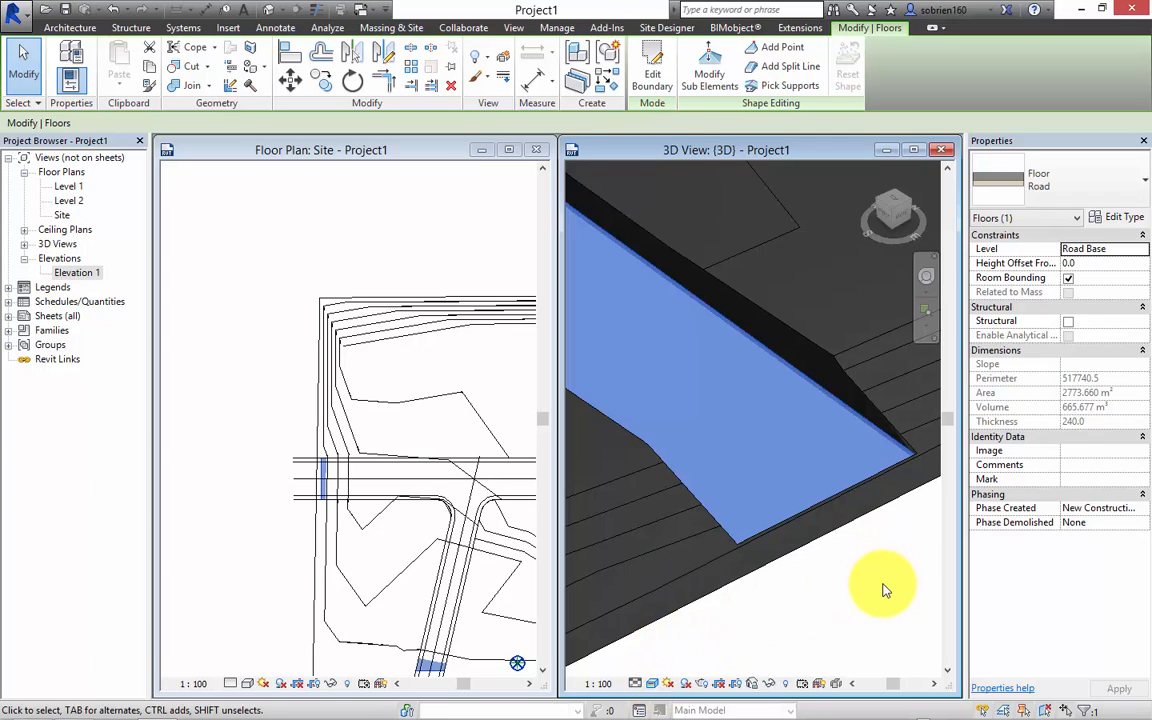
click(875, 595)
click(913, 149)
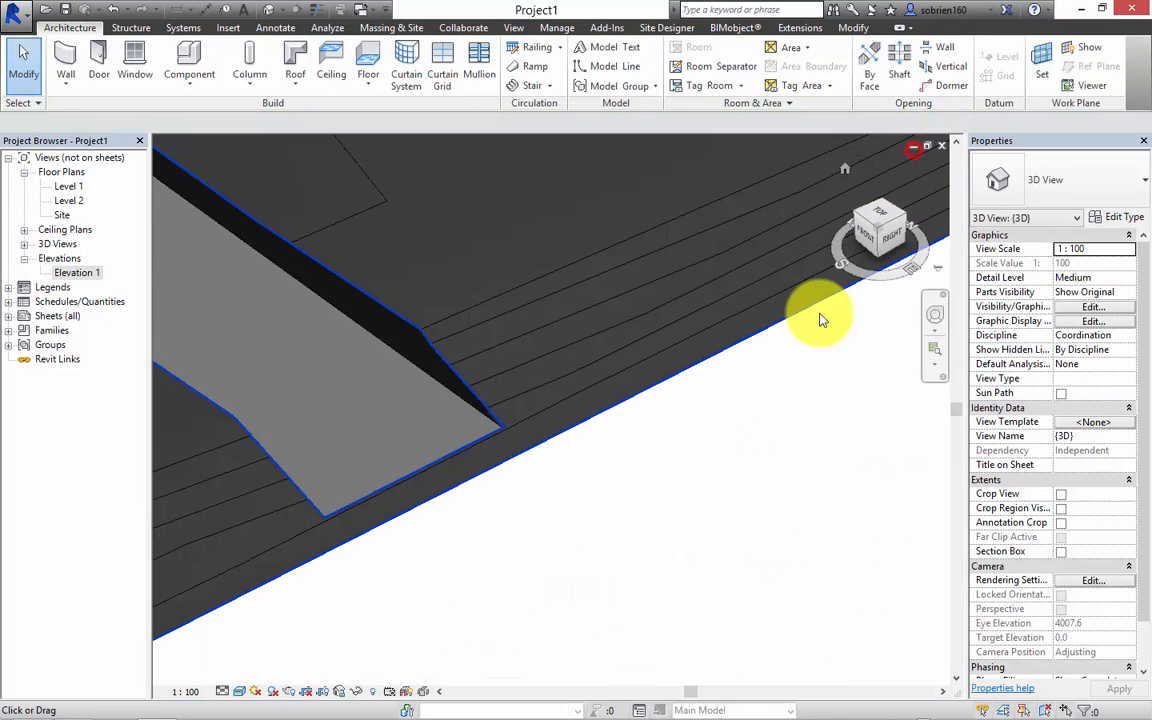
Examine the road floor, its corner arcs and the surrounding topography cut in the 3D view
middle_drag(823, 319, 837, 612)
scroll(625, 478, down, 4)
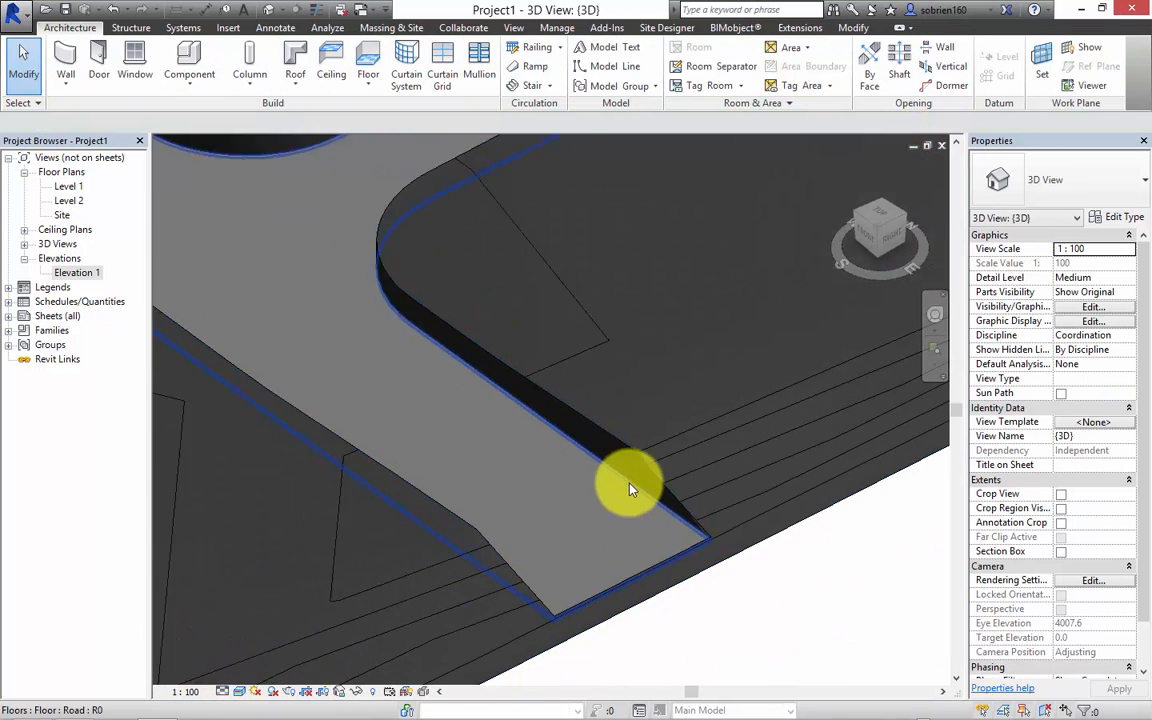
click(411, 257)
middle_drag(411, 257, 649, 473)
key(Escape)
scroll(649, 473, down, 4)
middle_drag(586, 519, 653, 501)
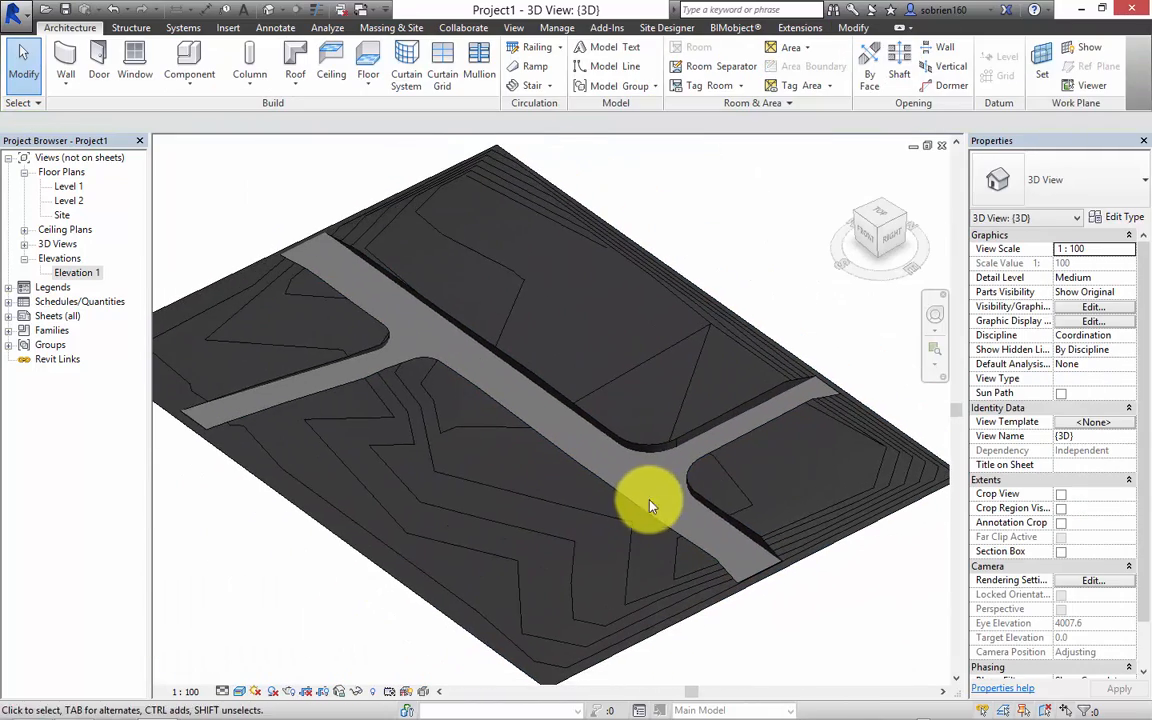
scroll(704, 494, up, 3)
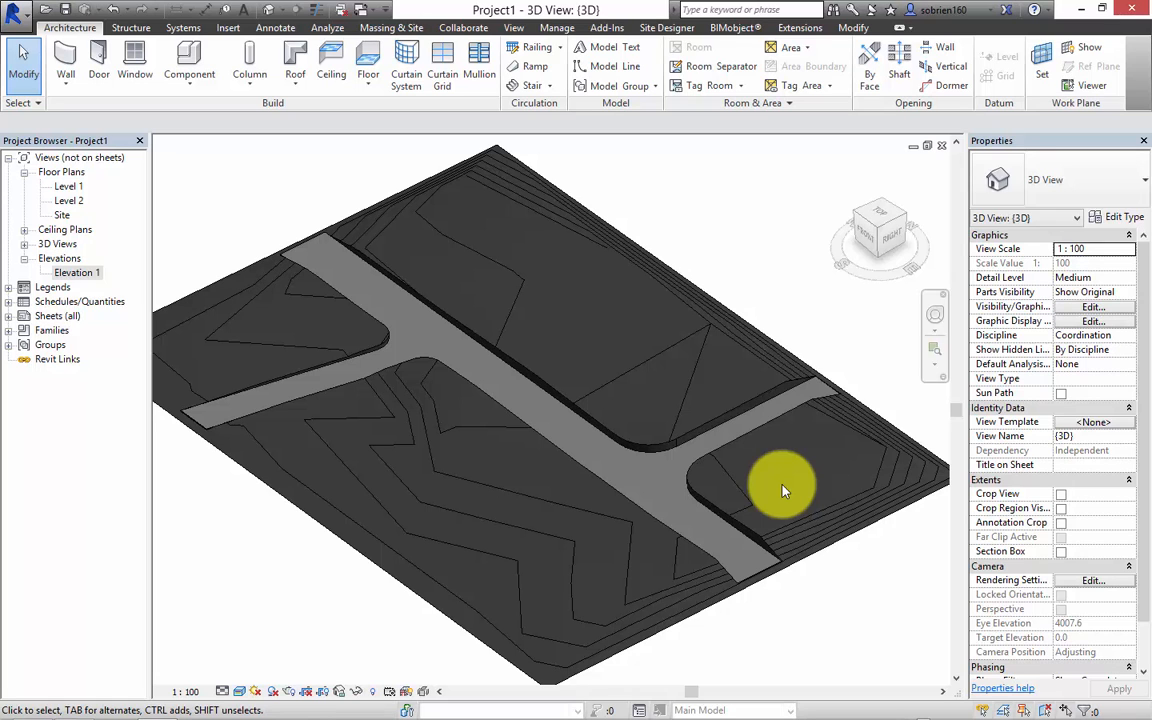
scroll(770, 467, up, 4)
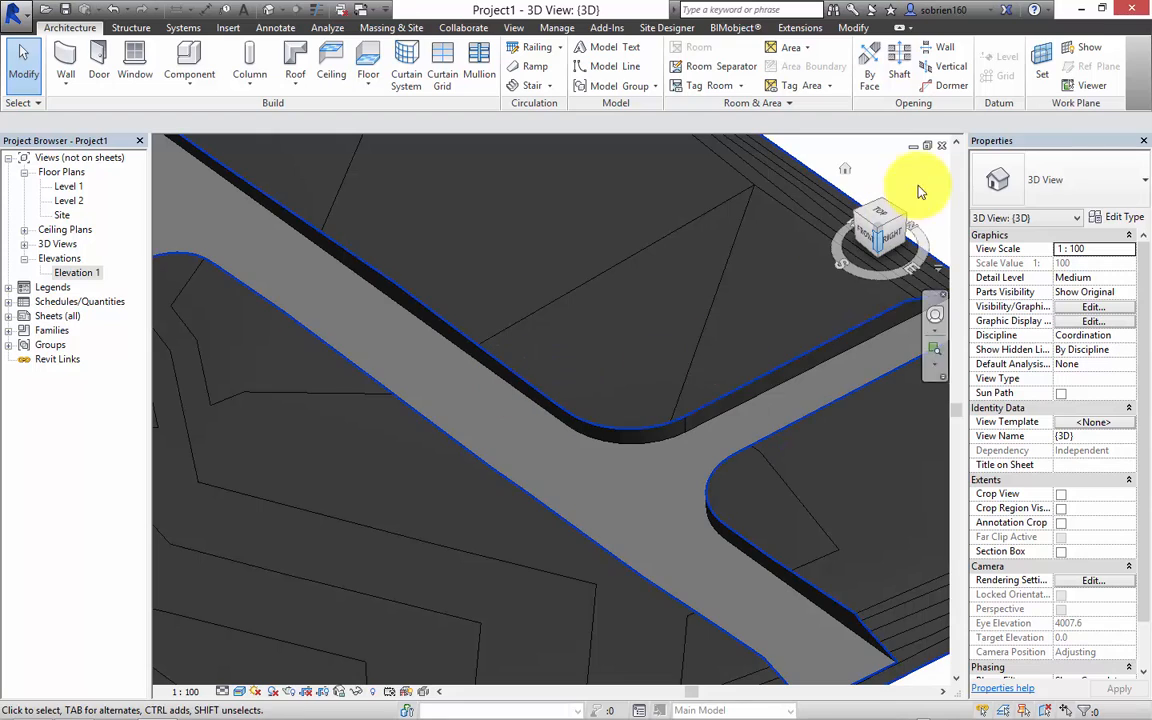
Minimize the 3D view, maximize the Site plan and select the road floor around its junctions
click(925, 148)
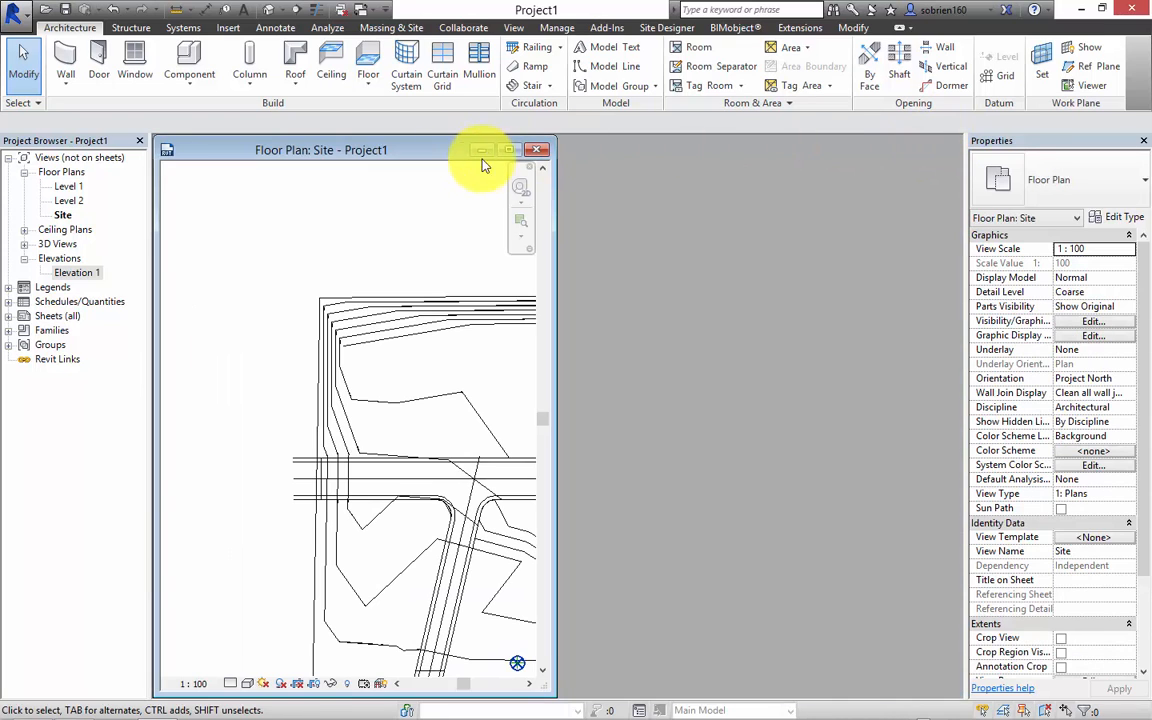
double_click(507, 149)
mouse_move(570, 304)
middle_down()
mouse_move(612, 290)
mouse_move(645, 240)
middle_up()
scroll(741, 450, up, 3)
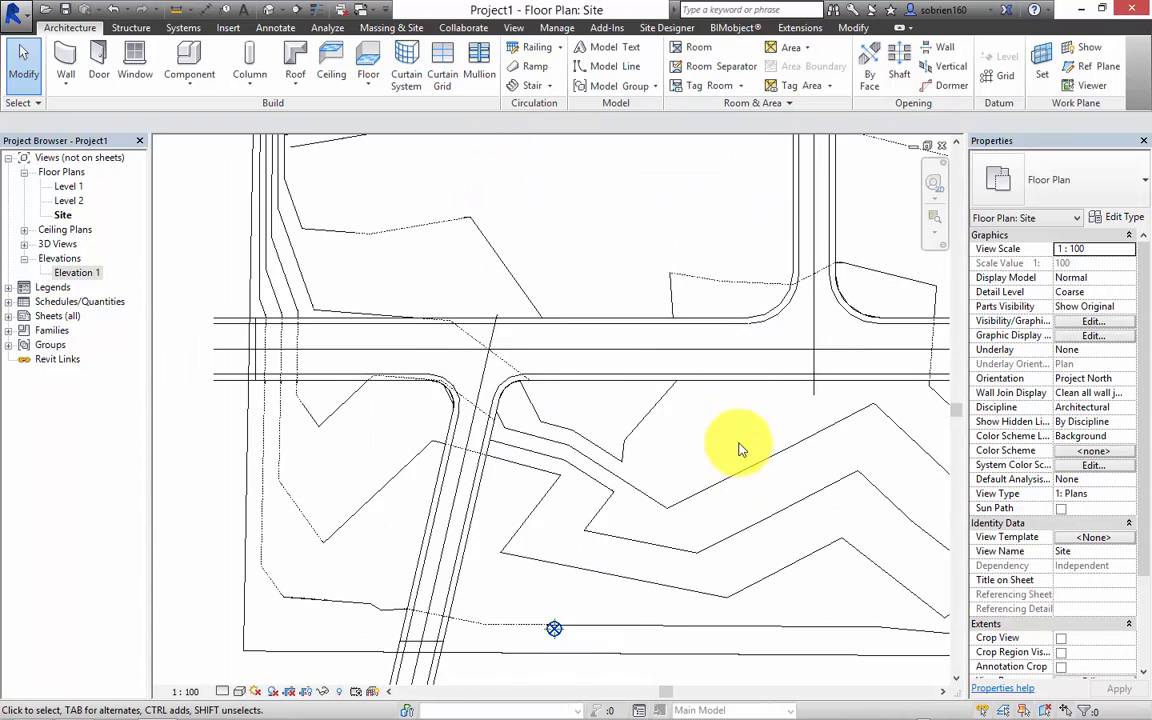
middle_drag(741, 435, 714, 529)
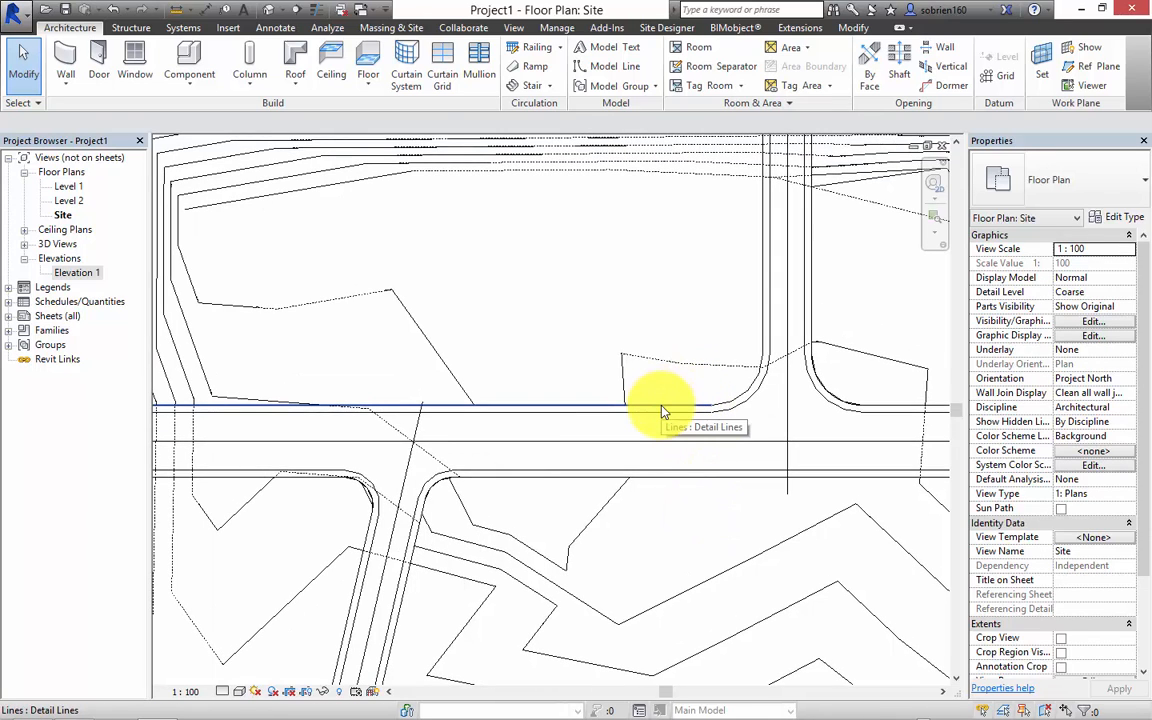
key(Tab)
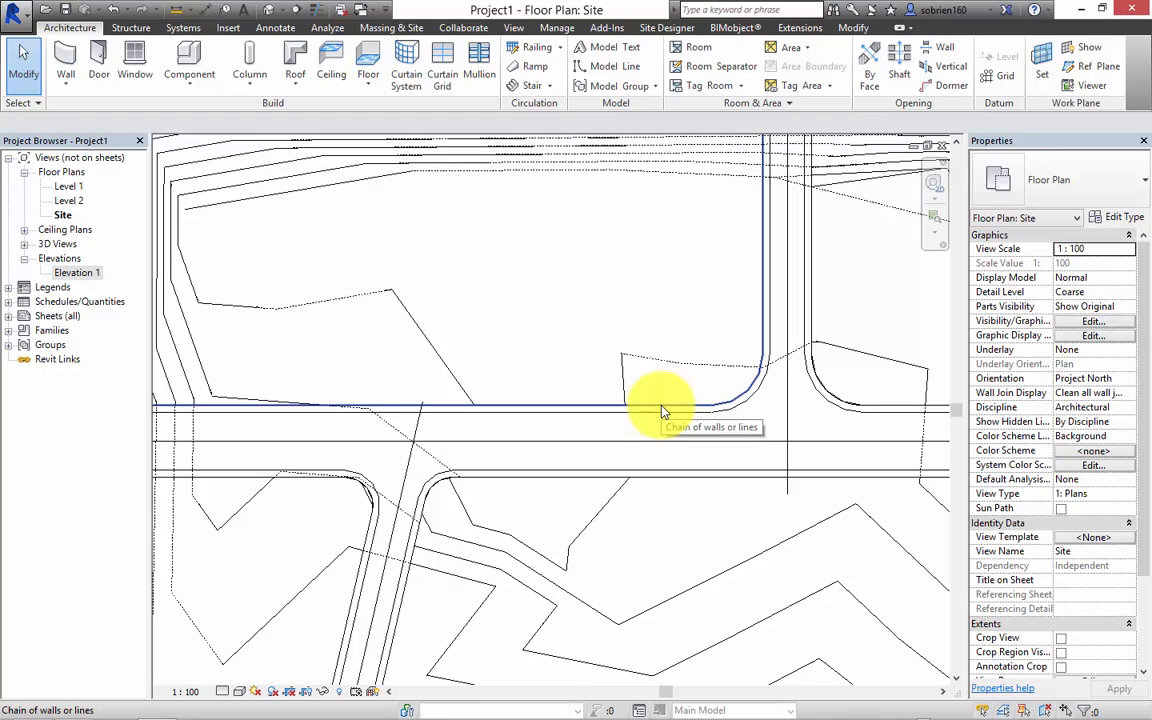
key(Tab)
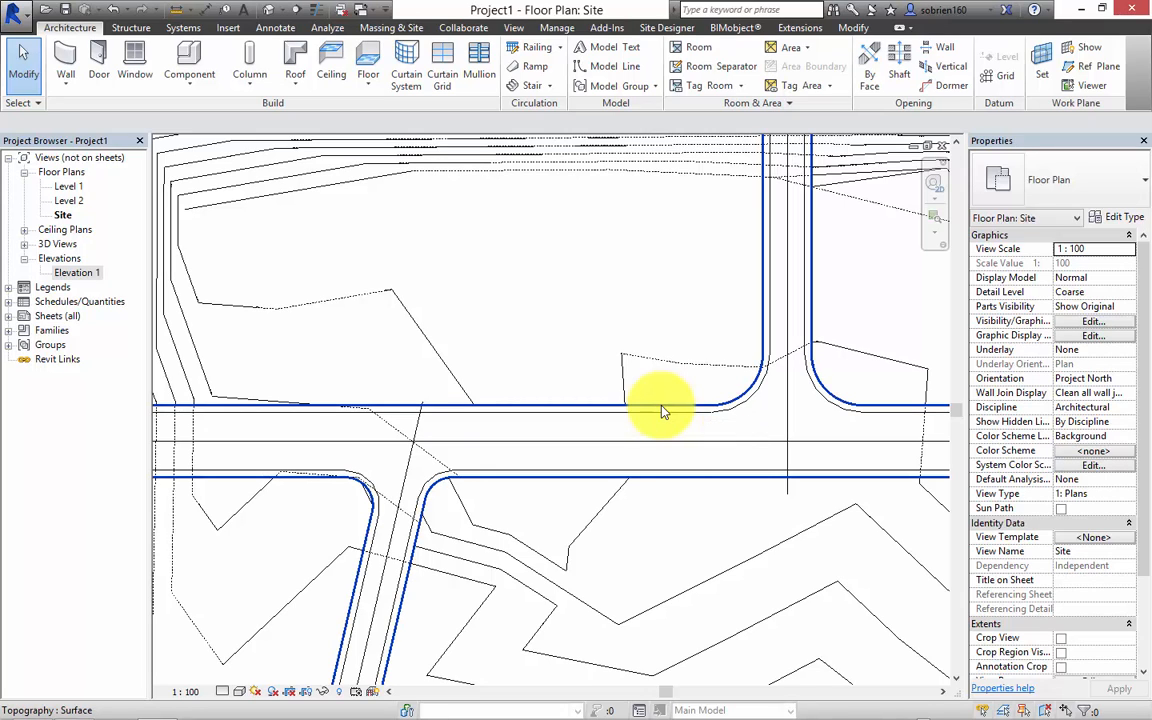
key(Tab)
click(660, 411)
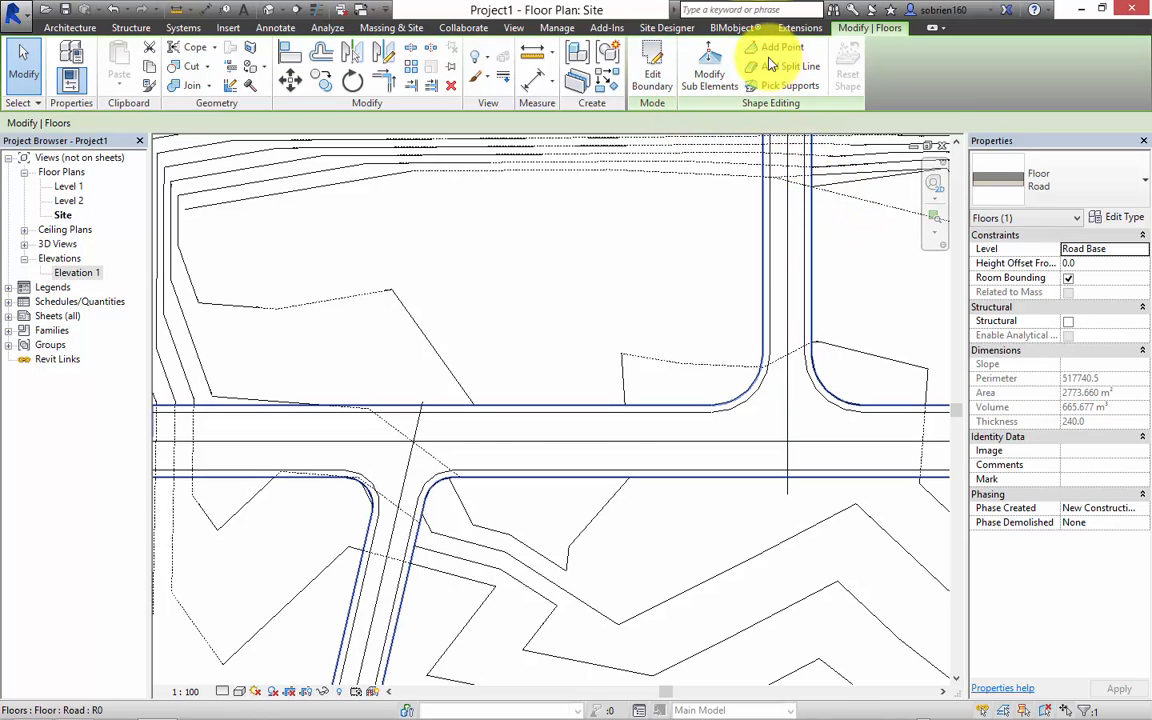
Add split lines to the floor across the main road on both sides of the lower branch and across that branch at its corner arc
click(712, 74)
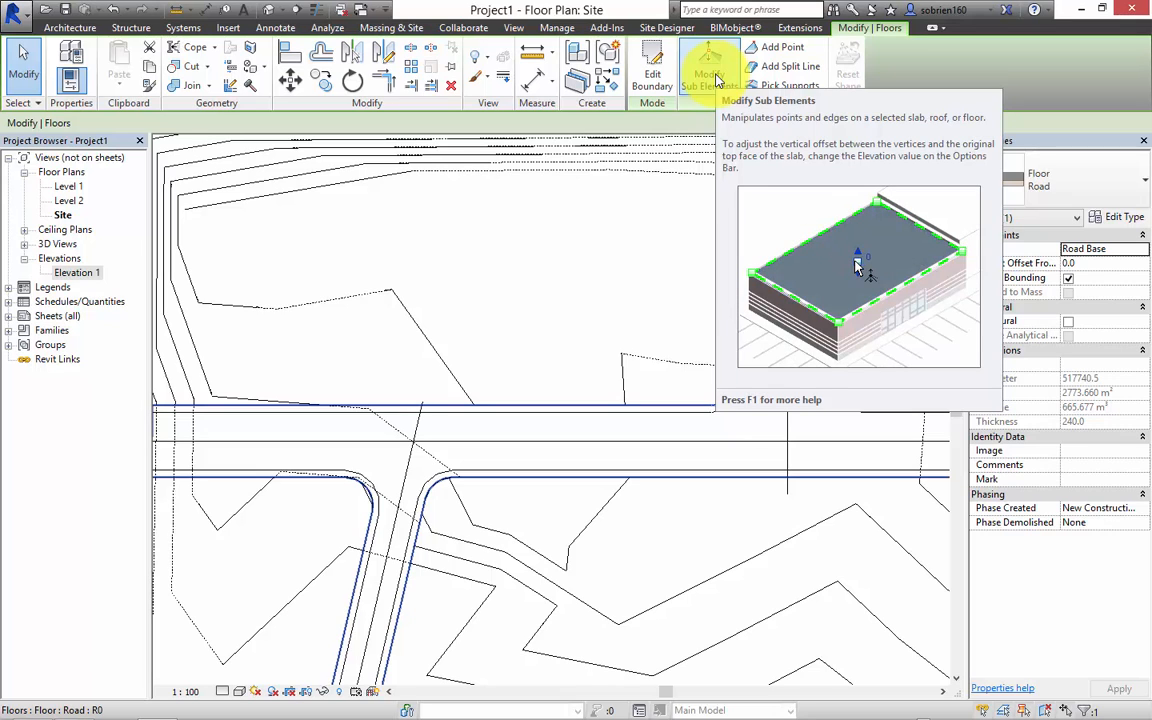
click(772, 68)
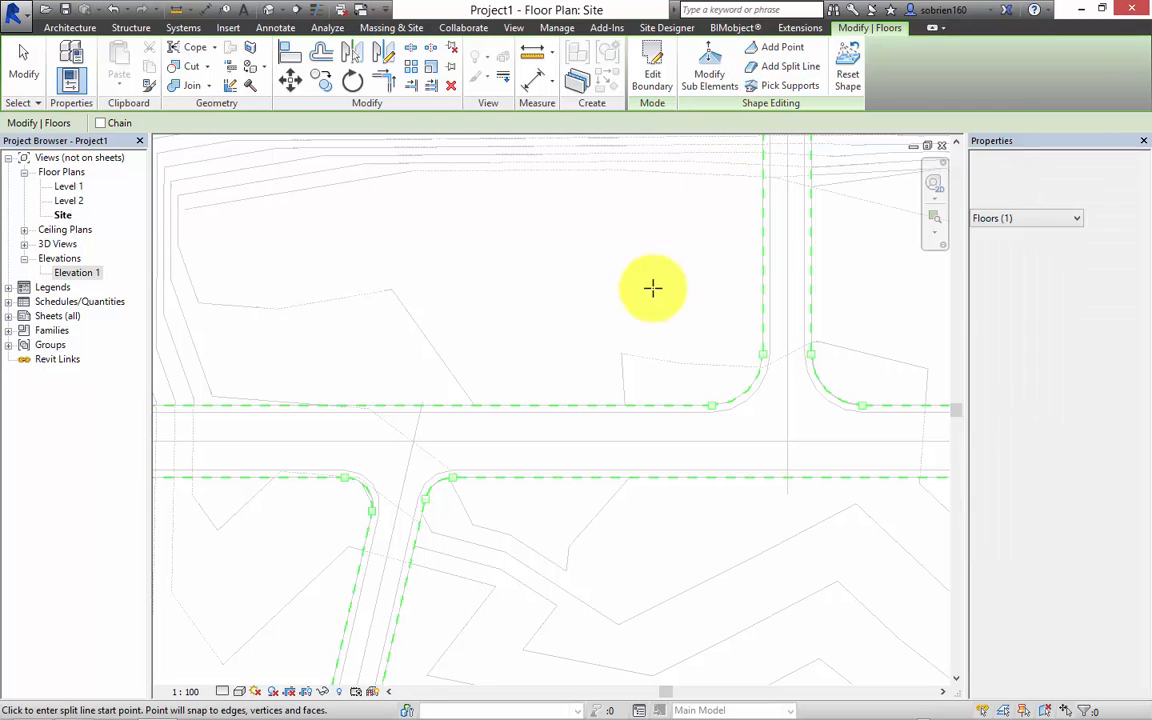
scroll(335, 433, up, 3)
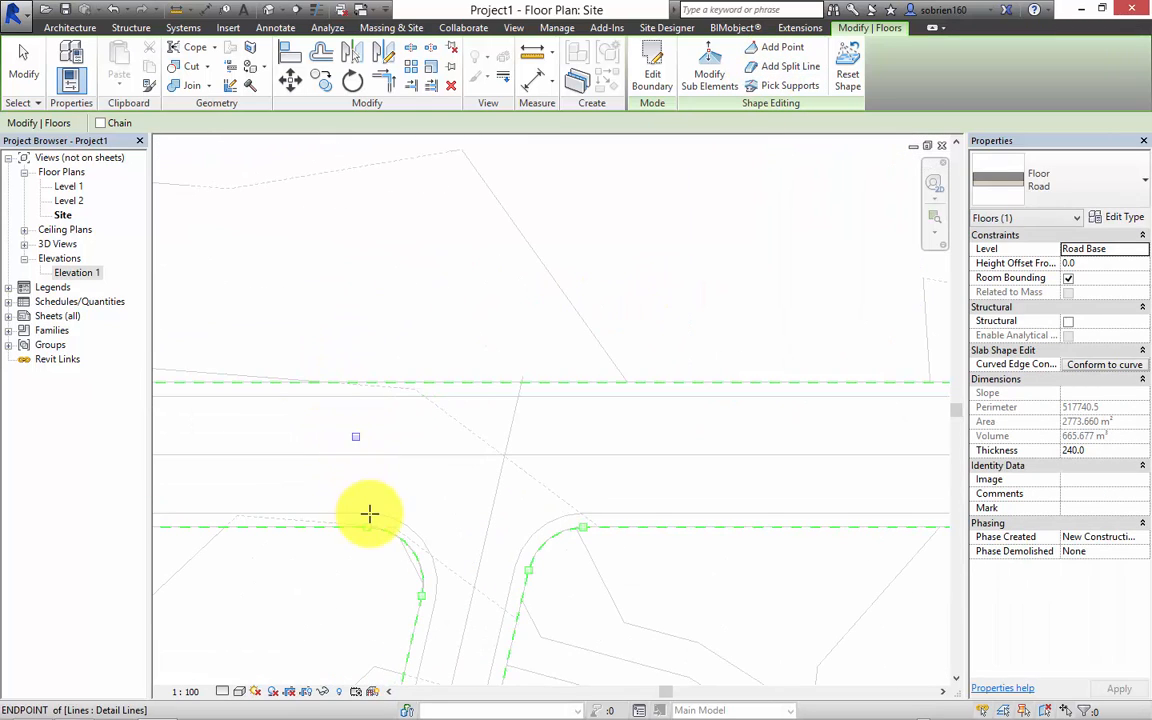
click(367, 523)
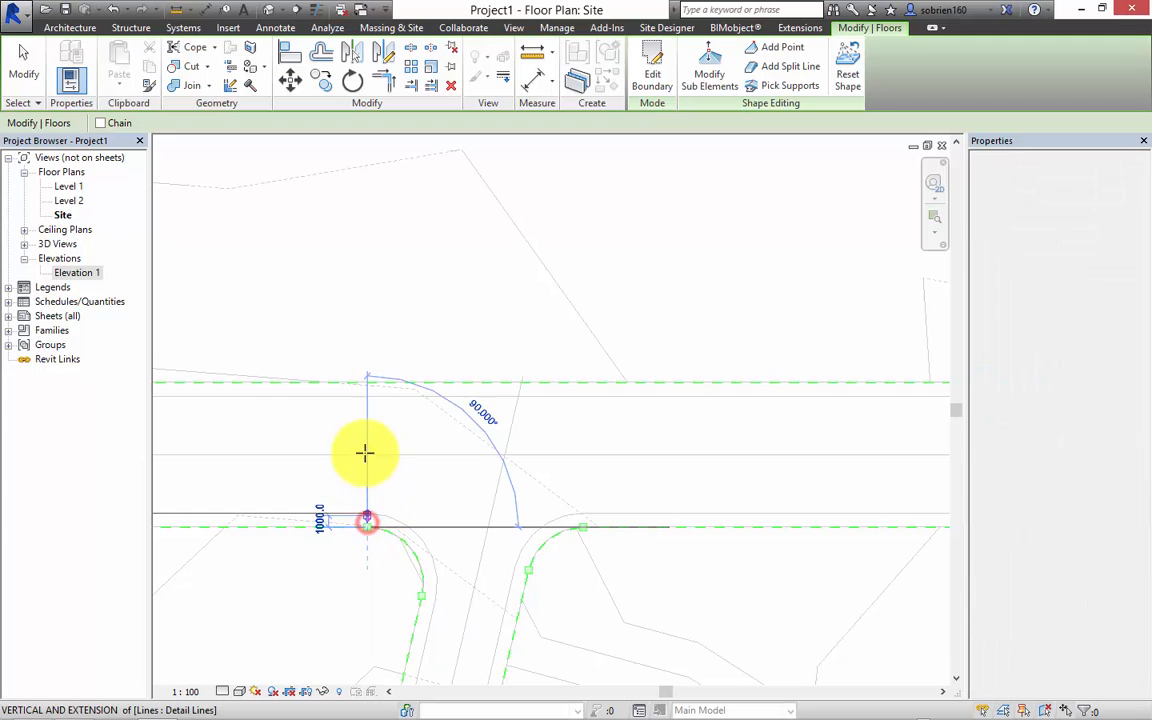
click(368, 381)
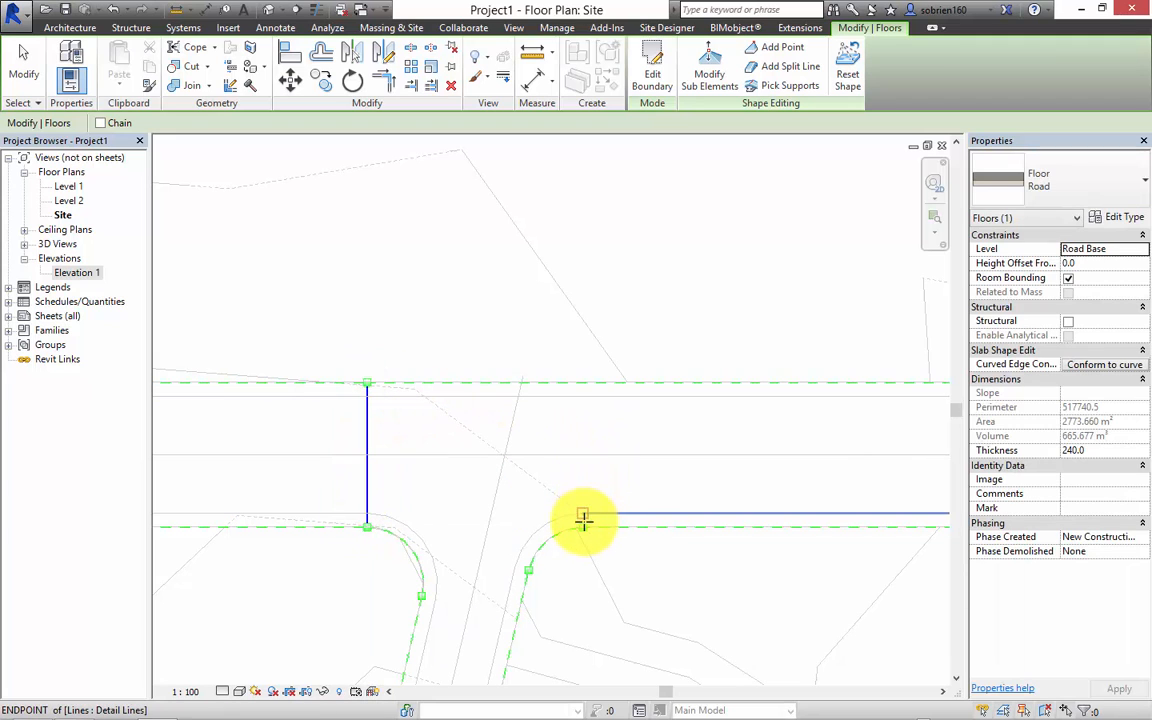
click(583, 525)
click(583, 382)
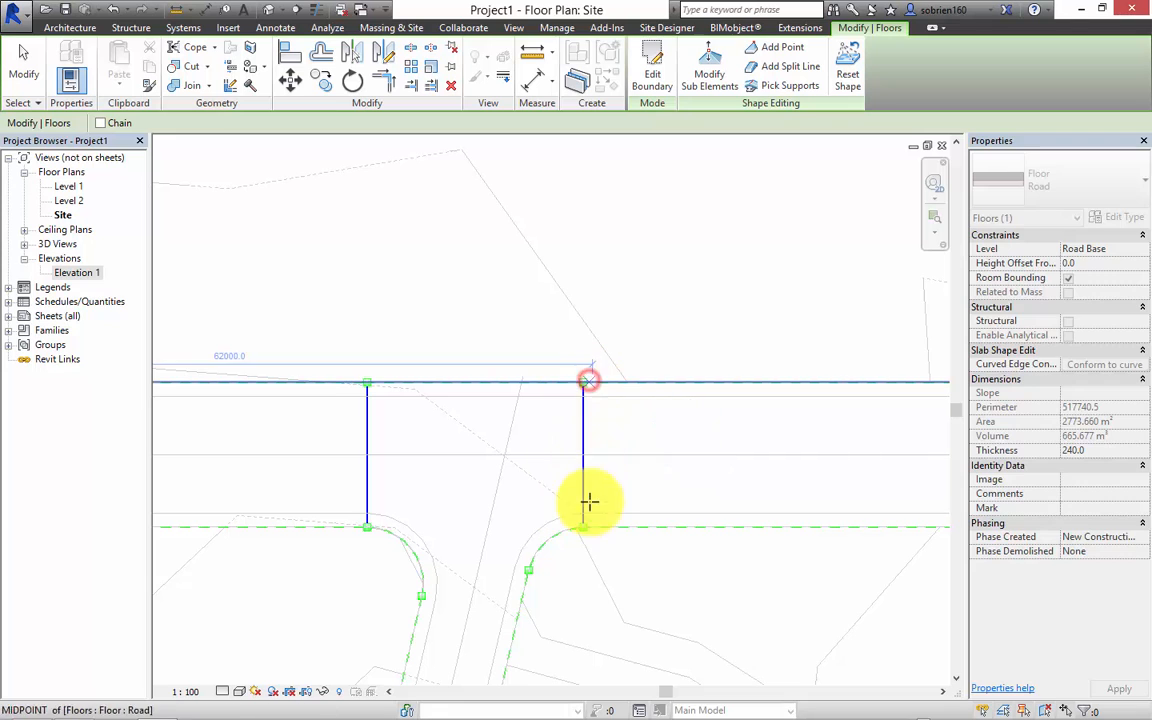
click(419, 597)
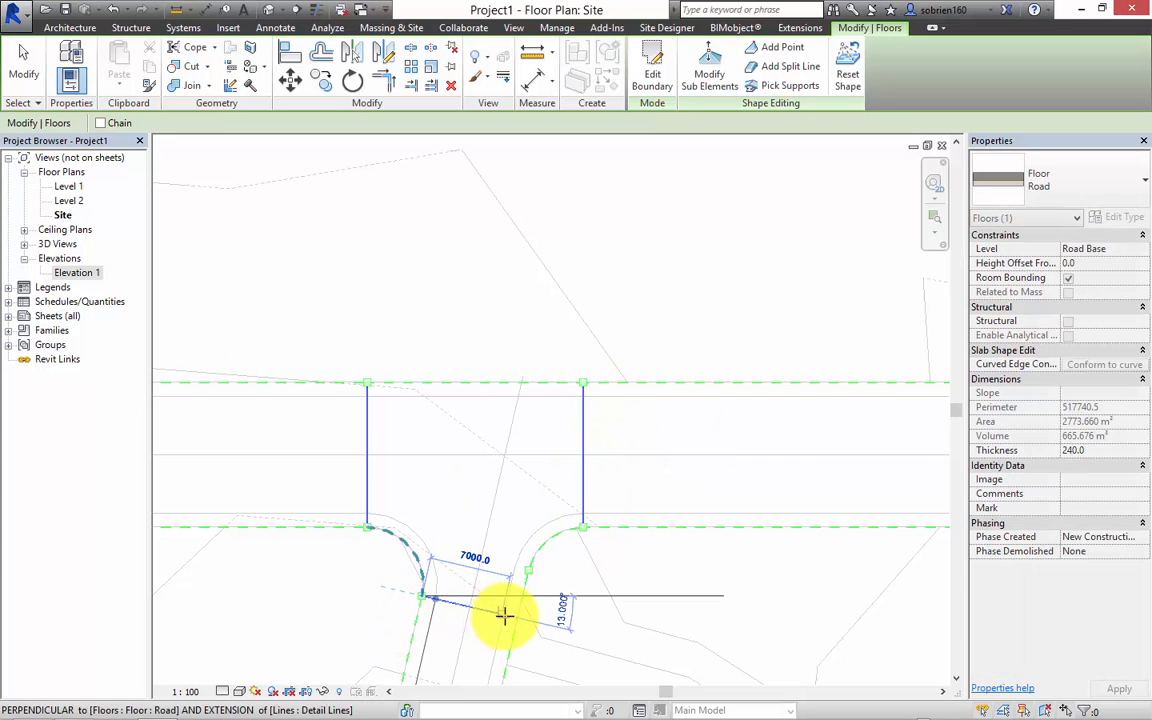
click(517, 617)
Add split lines across the main road on both sides of the upper branch and across that branch where its corner arcs end
scroll(527, 560, down, 5)
middle_drag(722, 438, 453, 411)
scroll(455, 456, up, 3)
scroll(440, 468, up, 1)
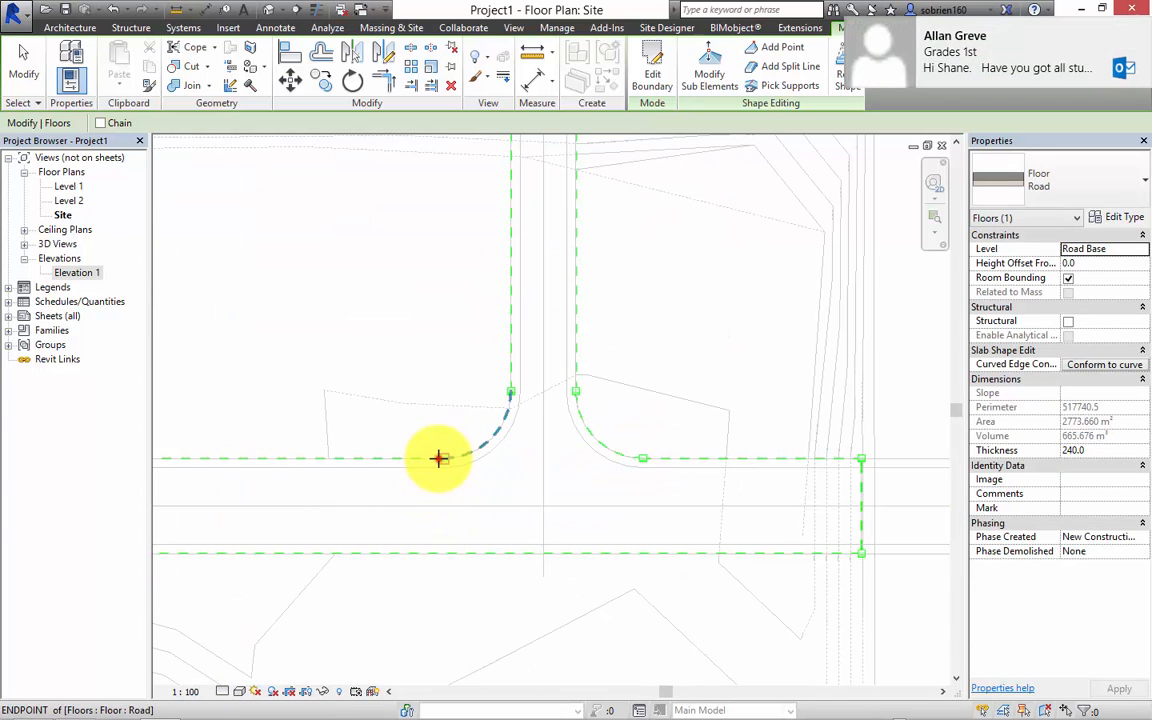
click(443, 461)
click(443, 553)
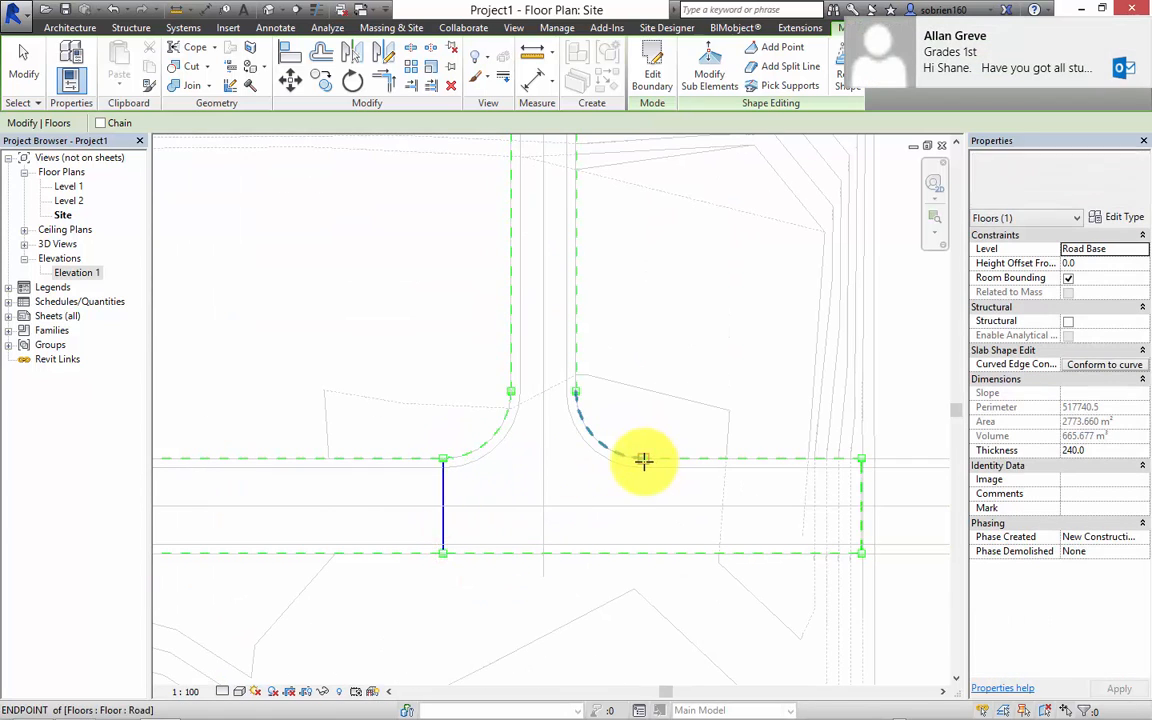
click(643, 461)
click(643, 553)
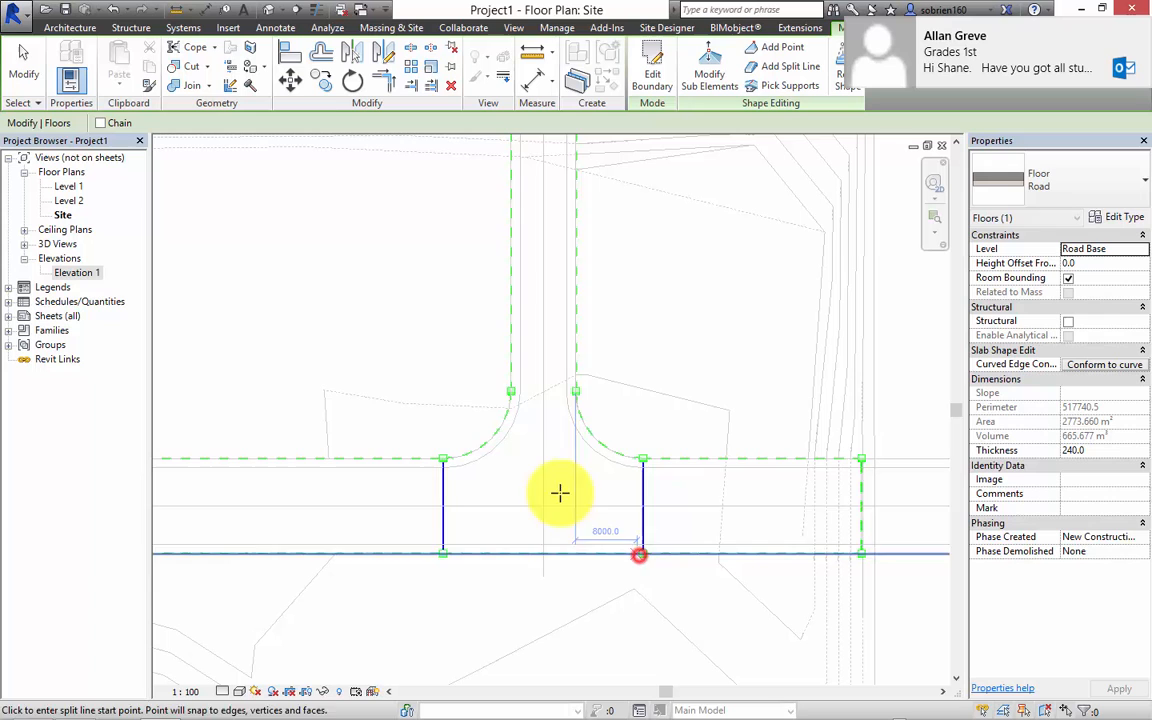
click(509, 391)
click(569, 390)
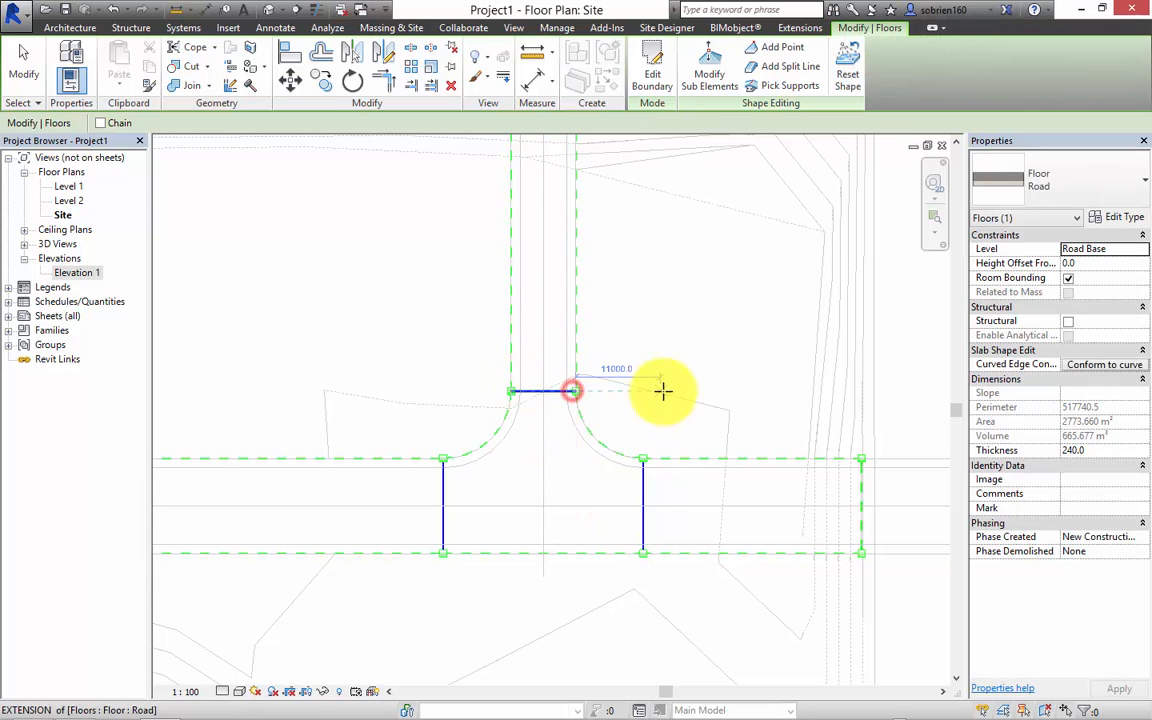
Tile the open views and bring the minimized 3D view back up maximized with the floor still in shape editing
scroll(667, 388, down, 4)
middle_drag(768, 386, 691, 401)
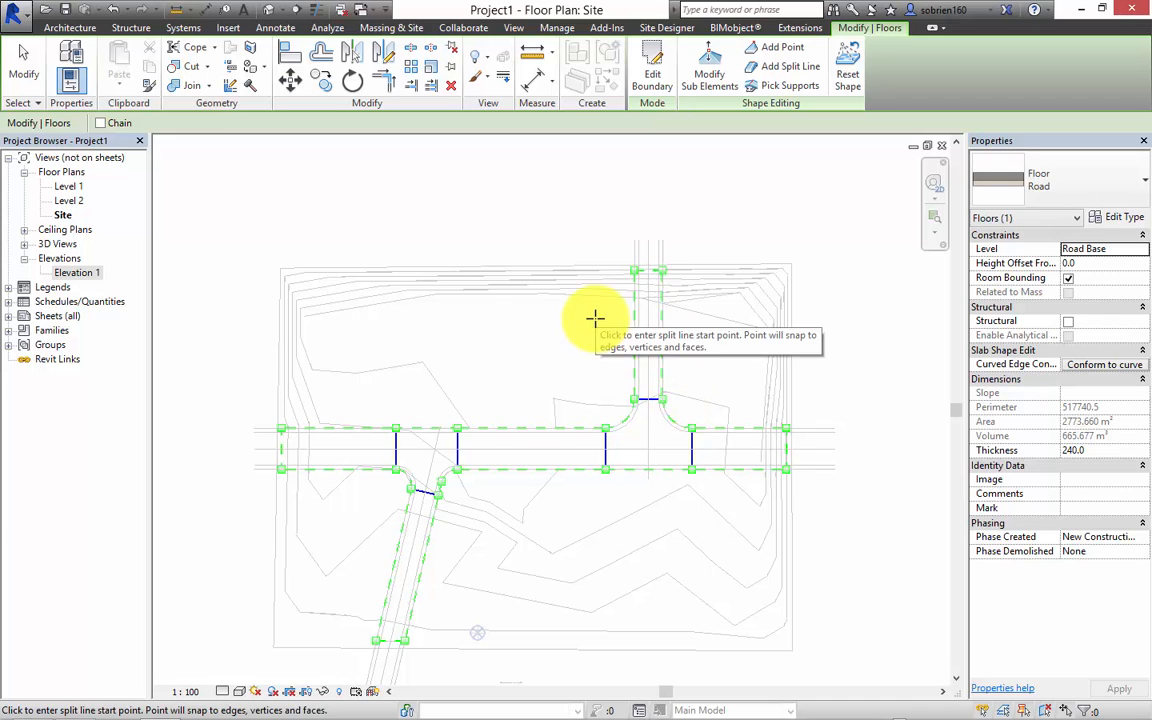
key(w)
key(t)
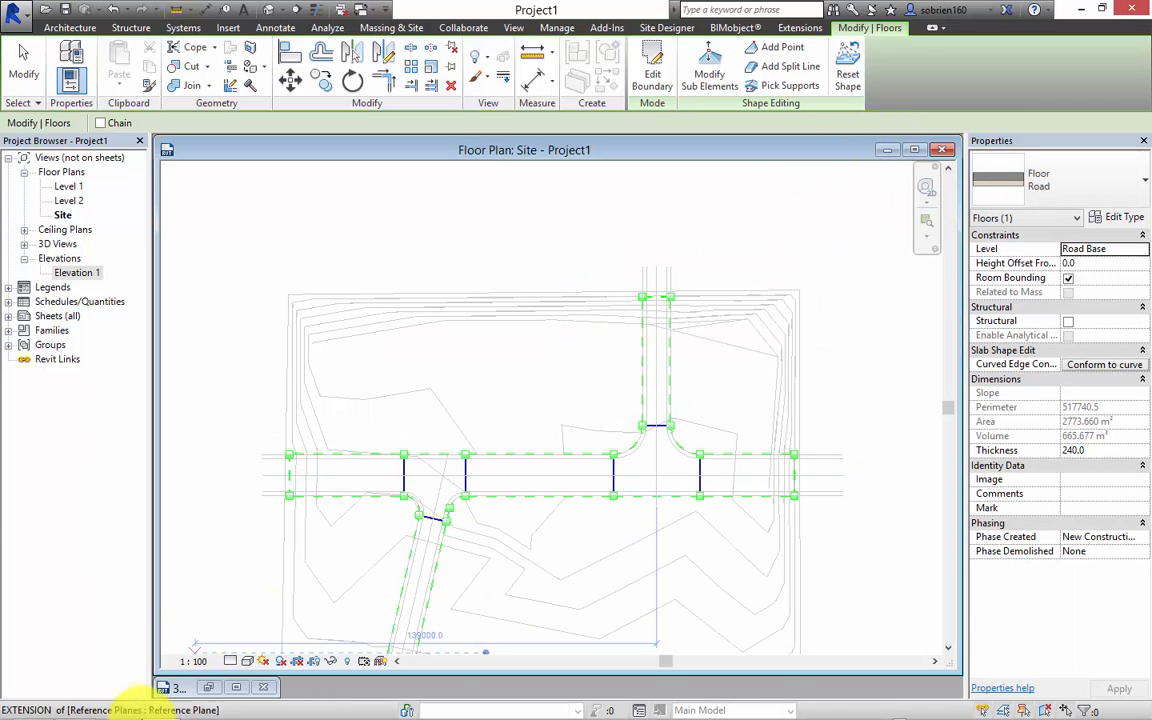
click(249, 689)
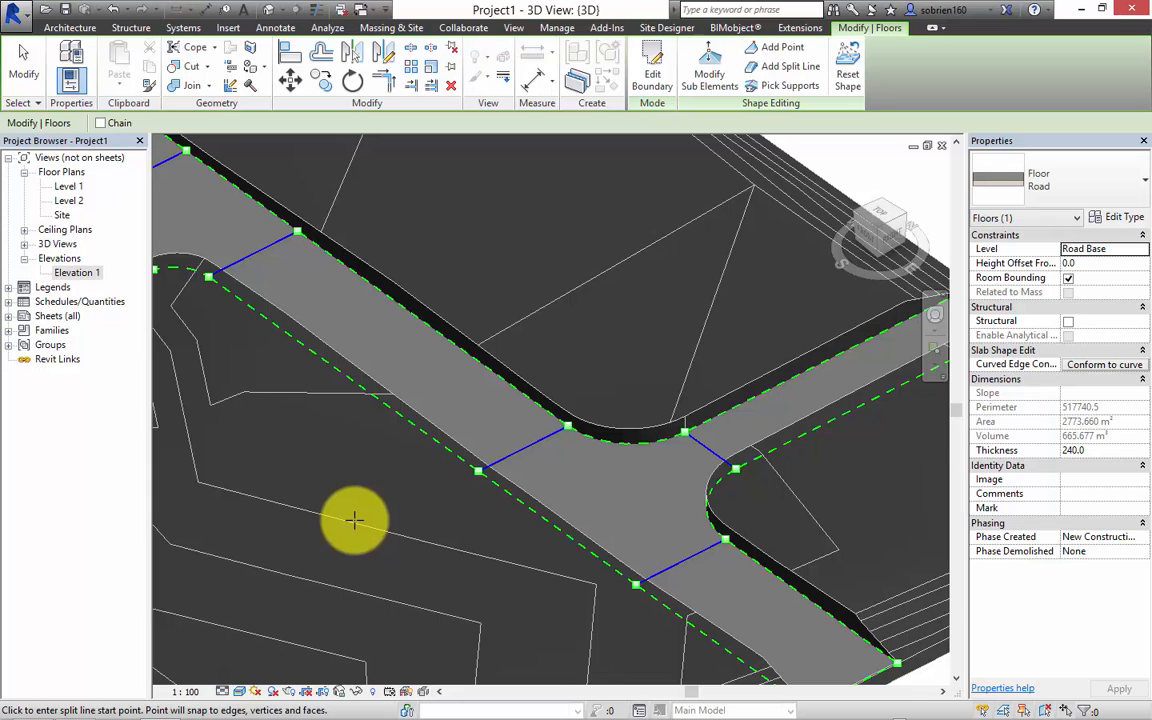
Raise the floor points and edges around the lower branch junction to an elevation of 2000
scroll(376, 491, down, 5)
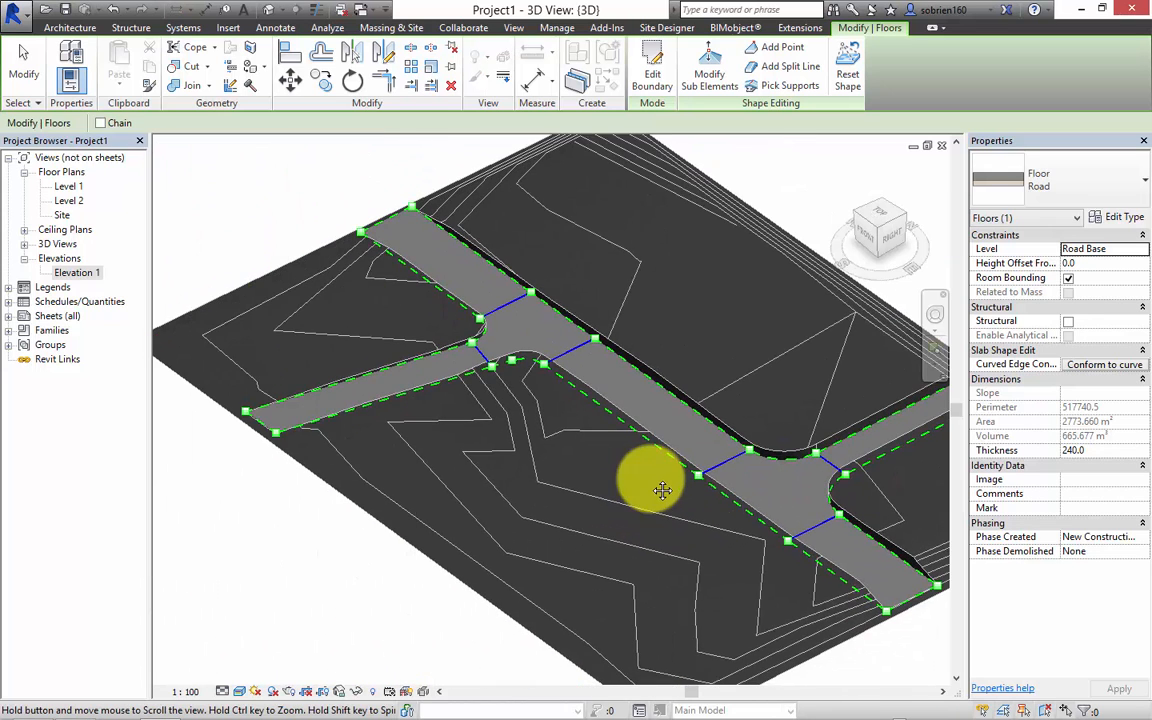
scroll(650, 474, up, 2)
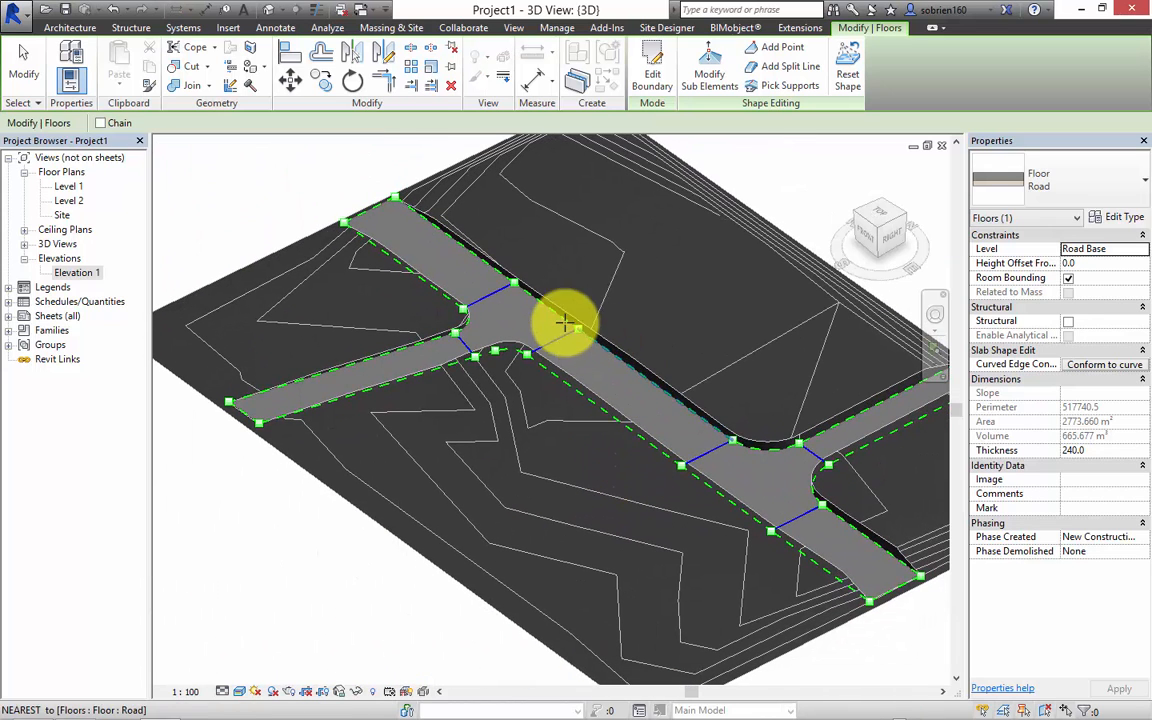
scroll(470, 314, up, 3)
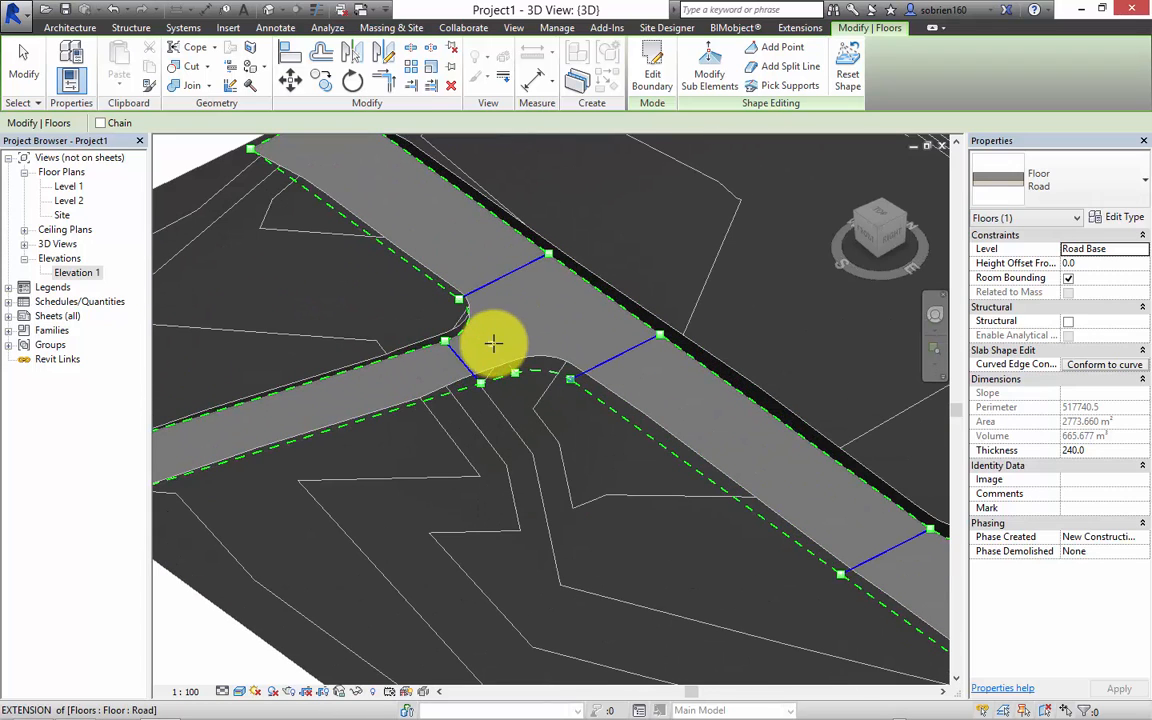
key(Escape)
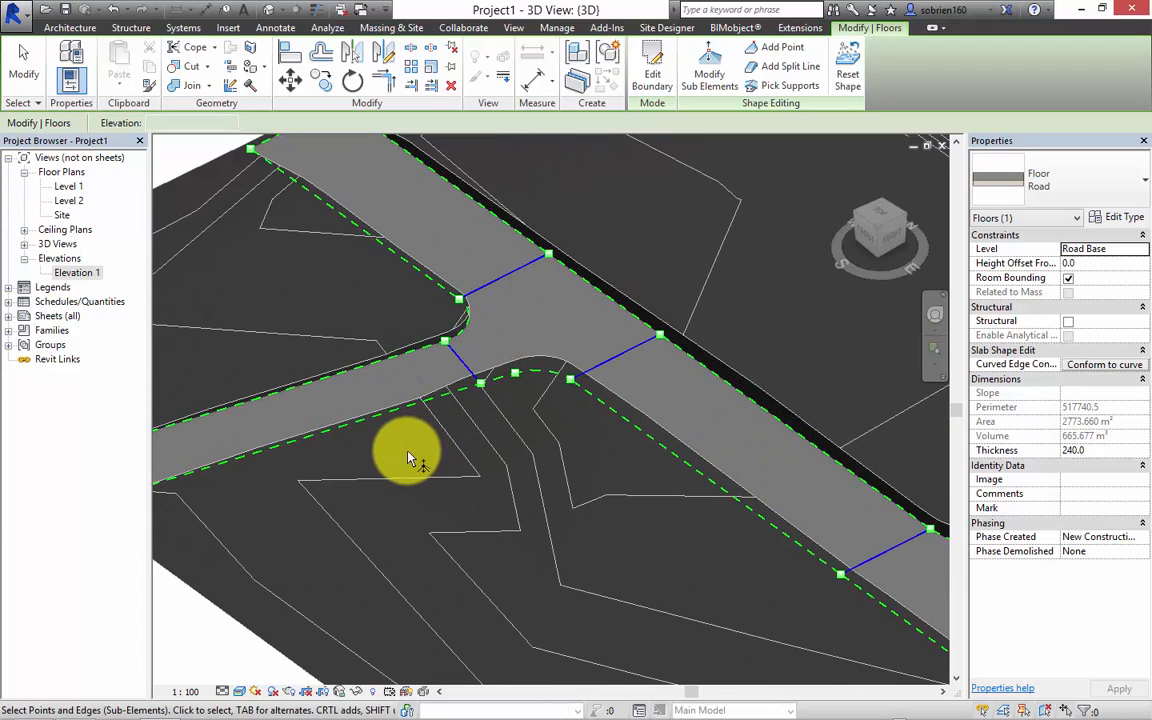
drag(402, 448, 496, 376)
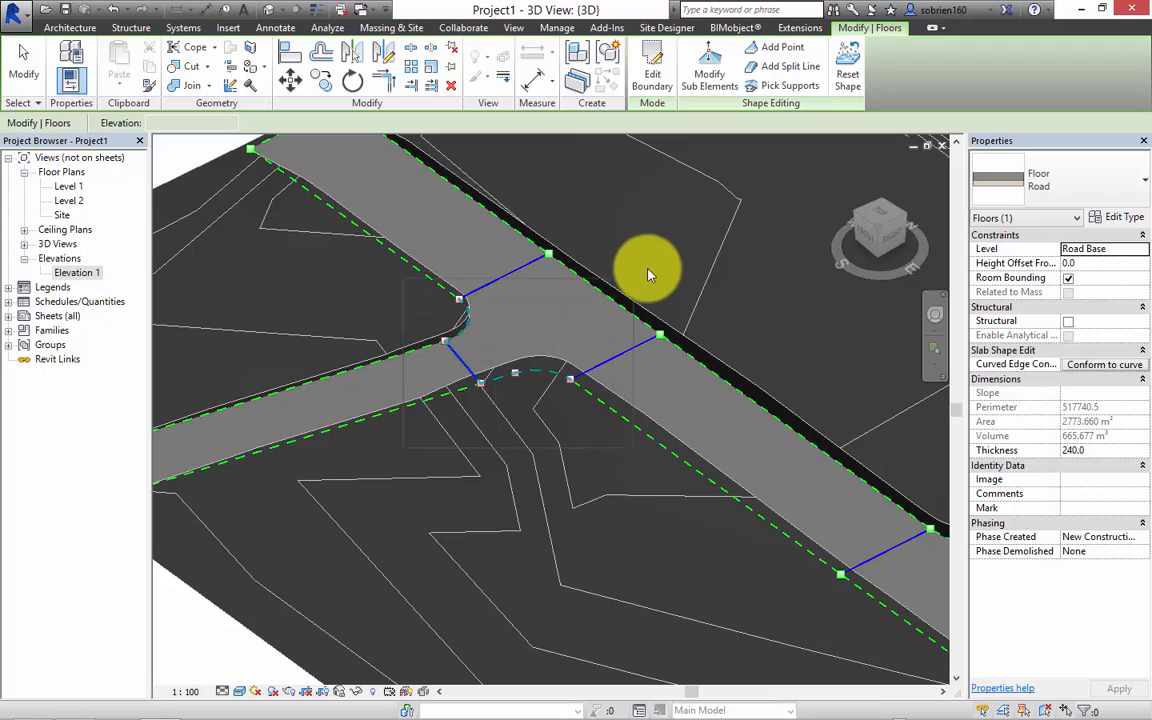
click(550, 252)
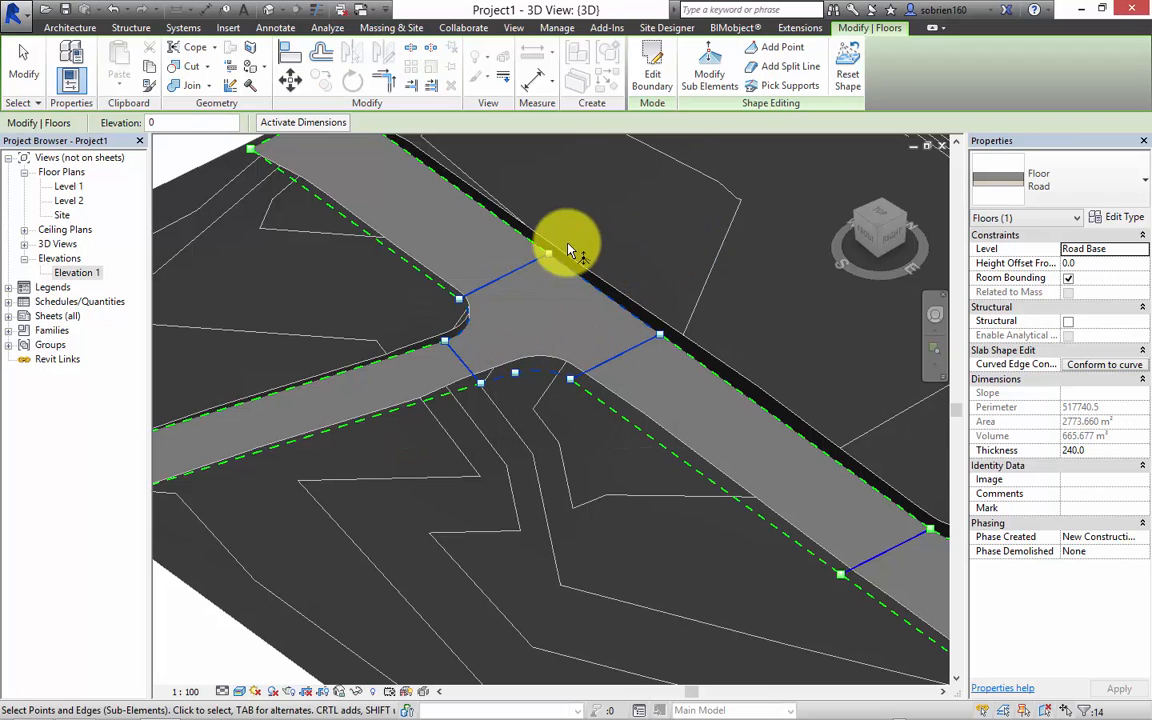
click(159, 124)
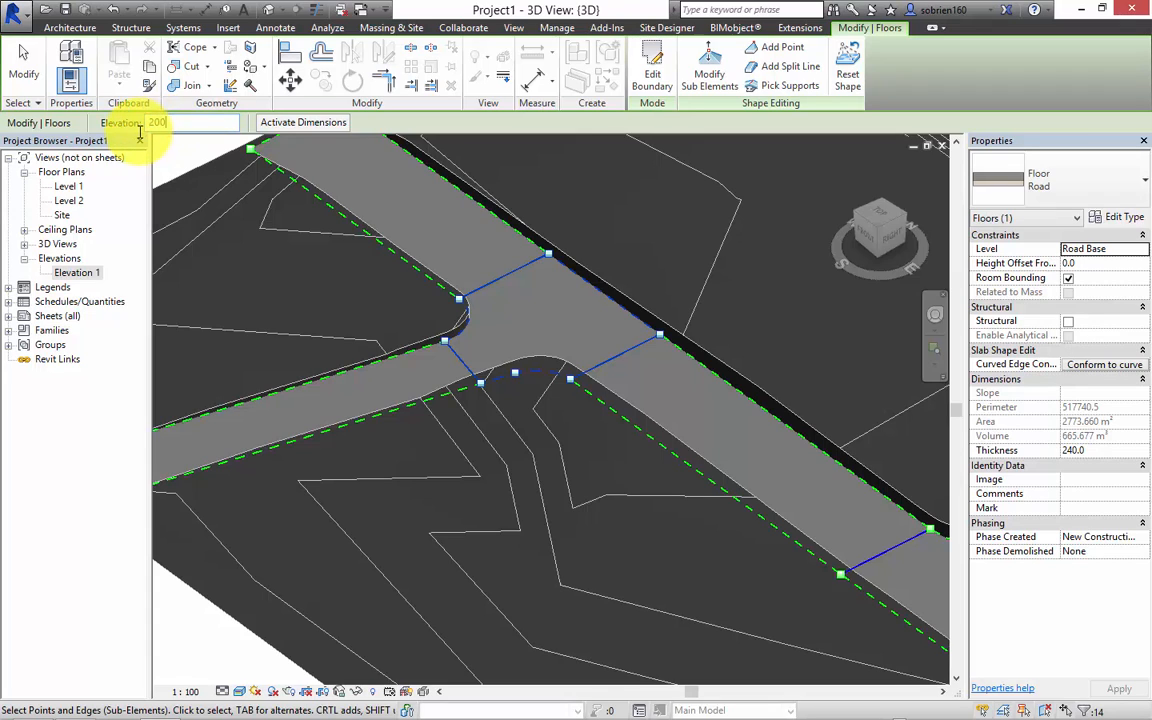
text(2000)
key(Return)
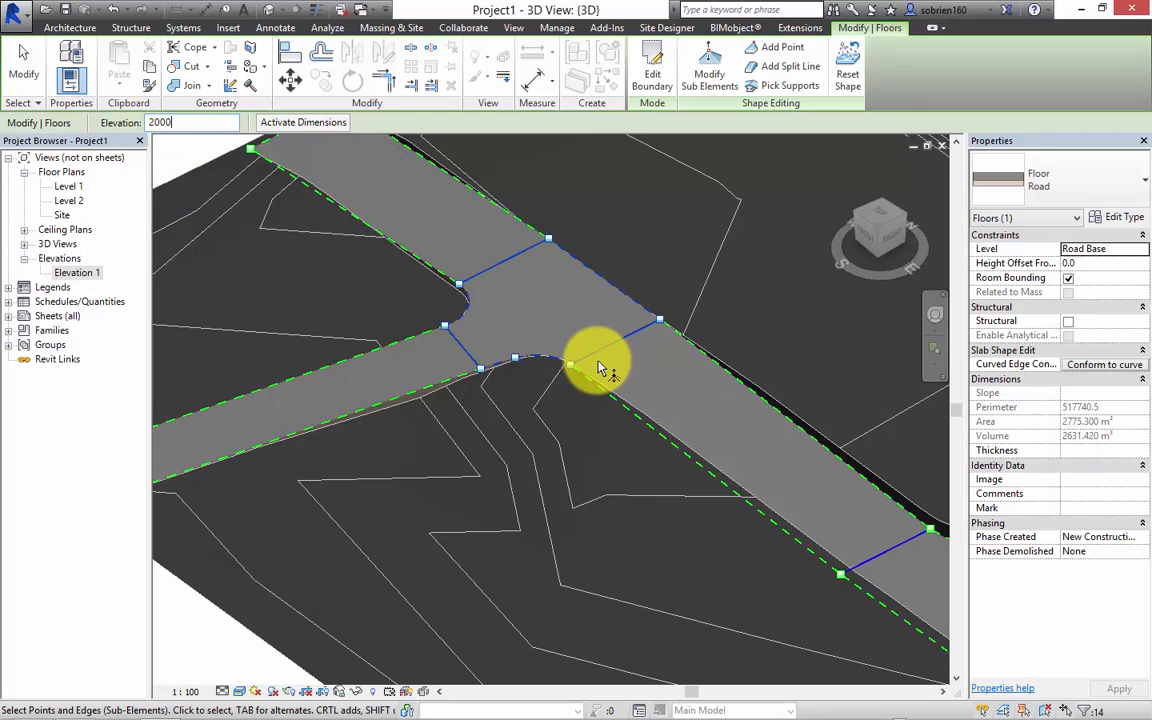
Set the elevation of the floor points and edges around the upper branch junction to 2500
middle_drag(684, 560, 572, 547)
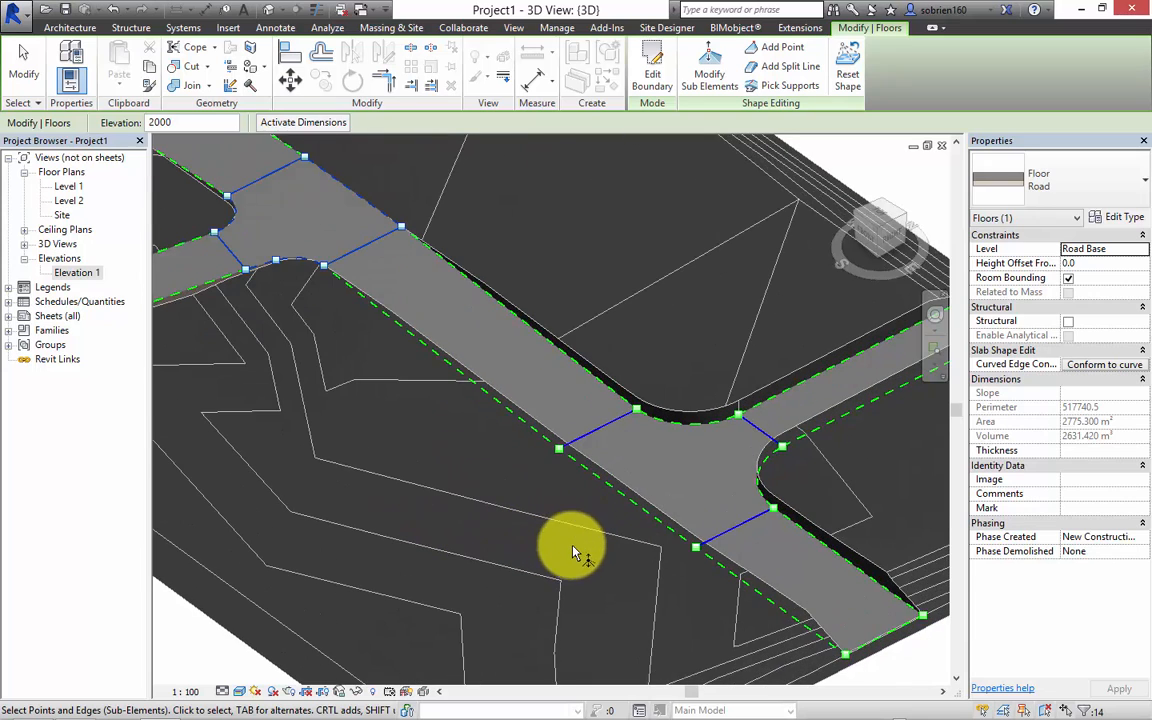
click(497, 605)
drag(497, 605, 805, 377)
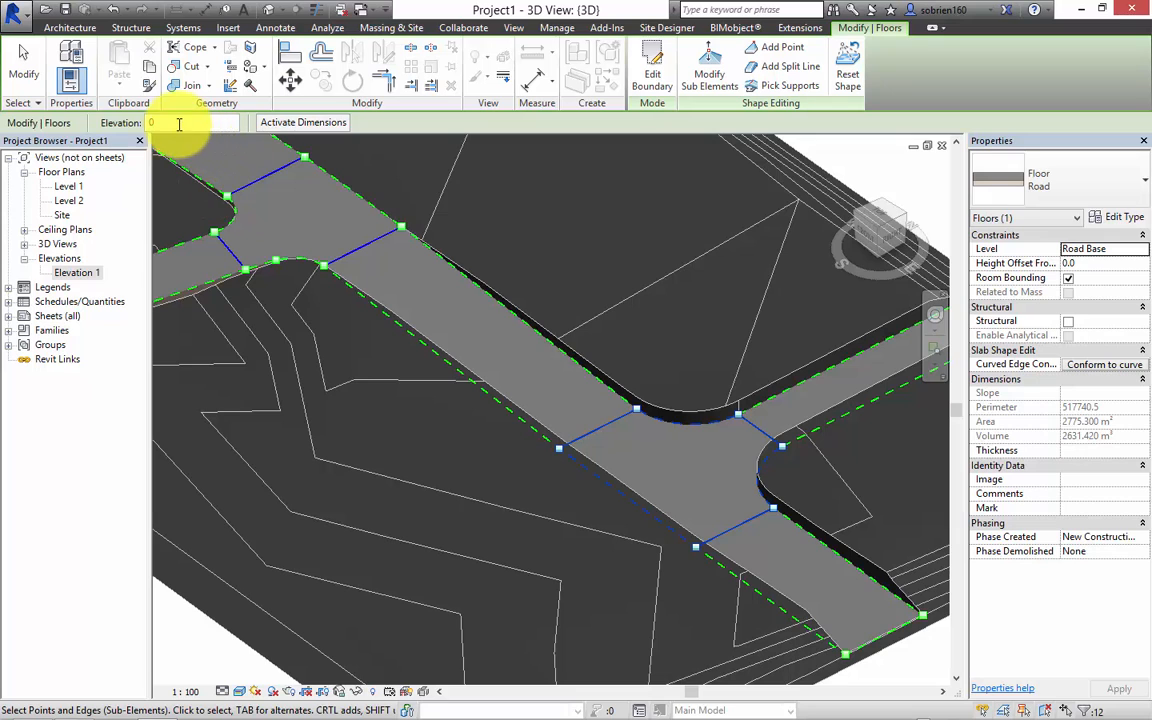
click(170, 122)
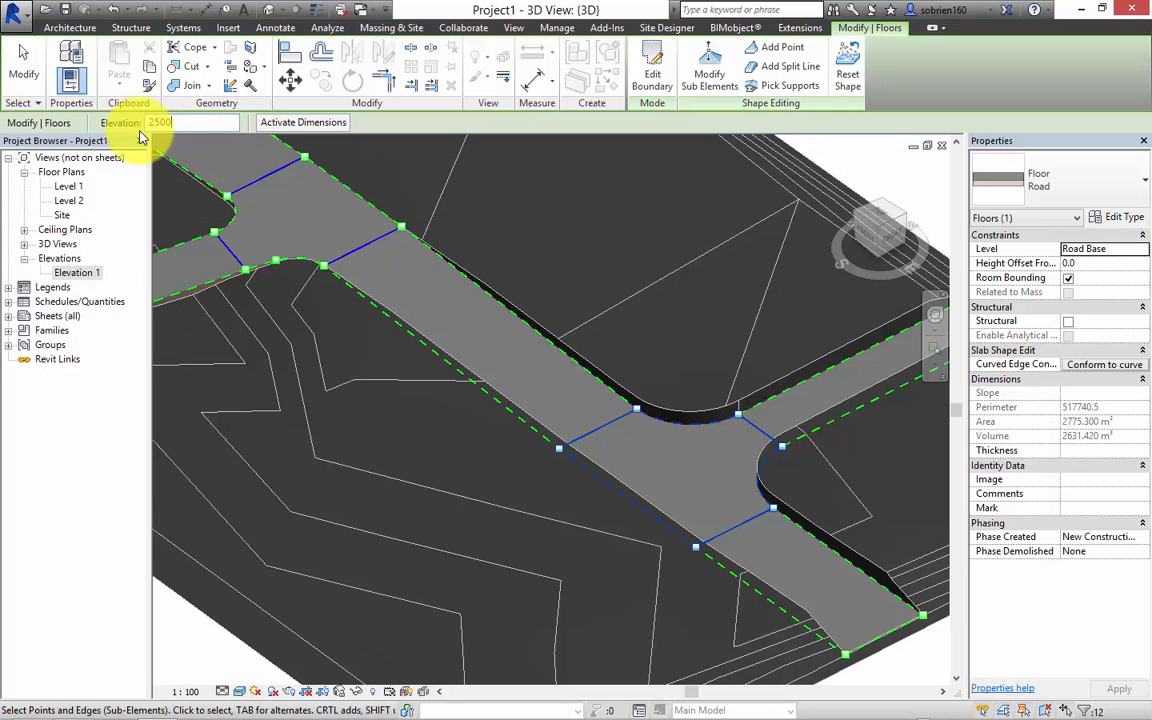
key(Return)
Raise the end edge of the main road beyond the upper branch to an elevation of 600 and leave shape editing
middle_drag(668, 440, 630, 384)
scroll(818, 630, up, 3)
click(822, 656)
drag(709, 655, 887, 489)
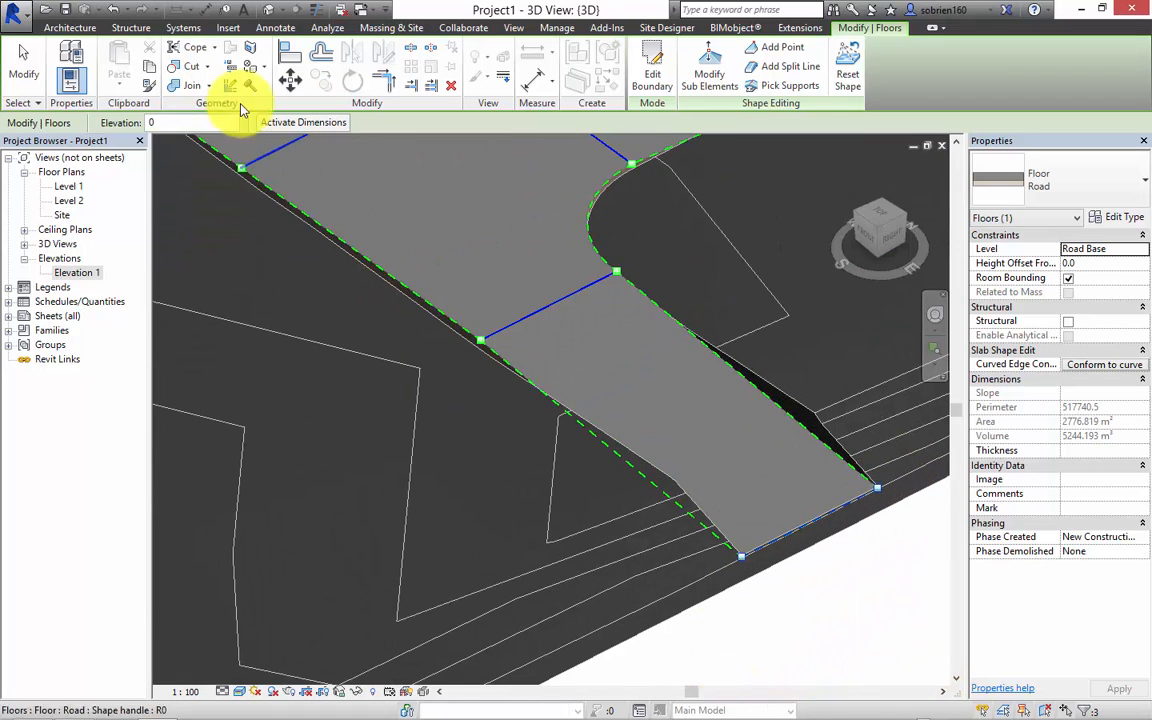
click(153, 123)
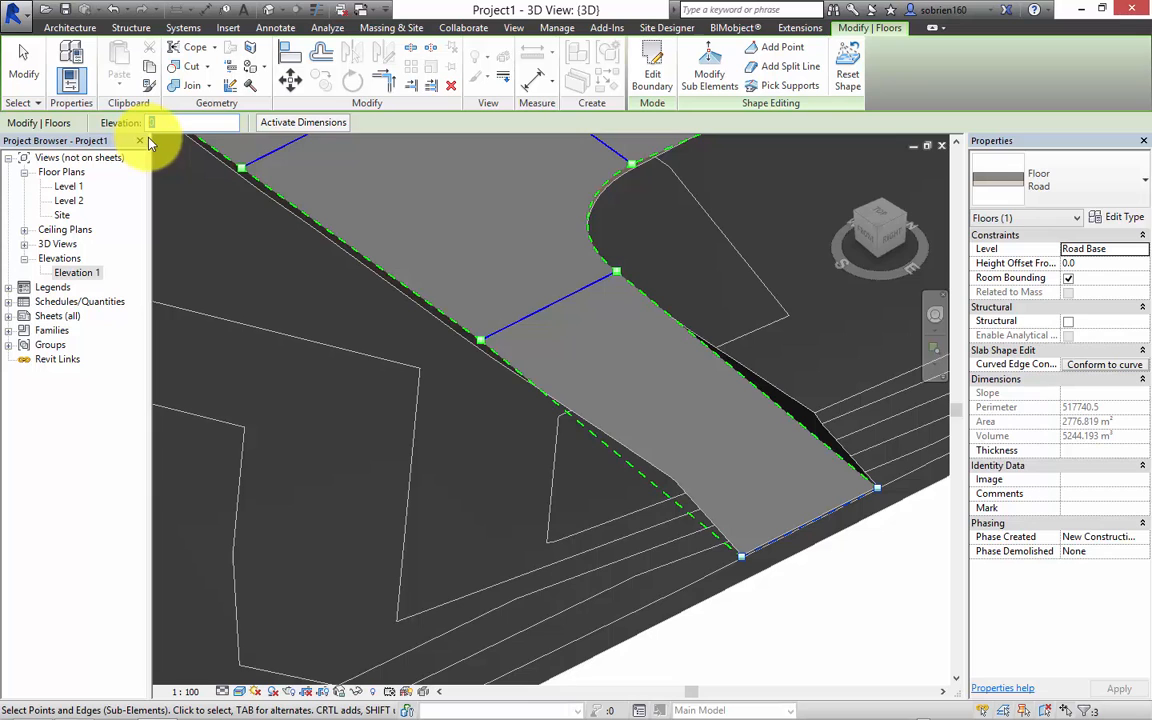
text(600)
key(Return)
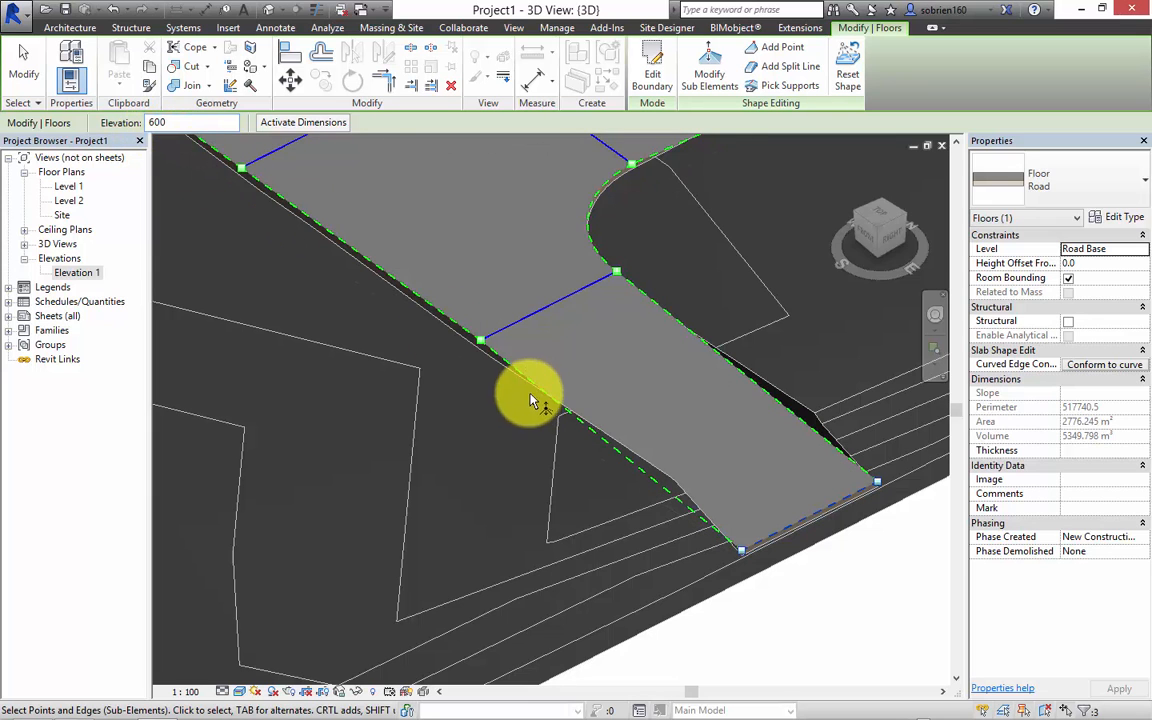
middle_drag(622, 349, 648, 418)
scroll(660, 402, down, 3)
key(Escape)
key(Escape)
middle_drag(682, 350, 650, 388)
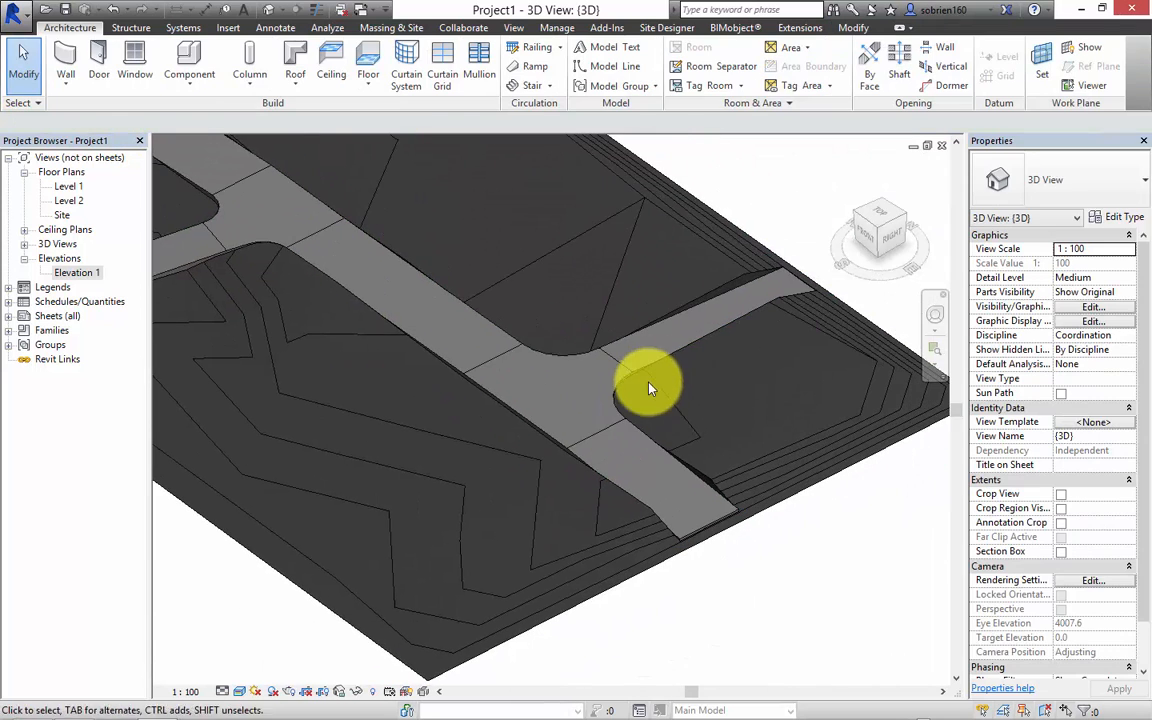
Reopen the road floor's sub-elements, raise the outer end edge of the upper branch to an elevation of 3500, and finish shape editing
scroll(705, 334, up, 2)
middle_drag(700, 332, 492, 364)
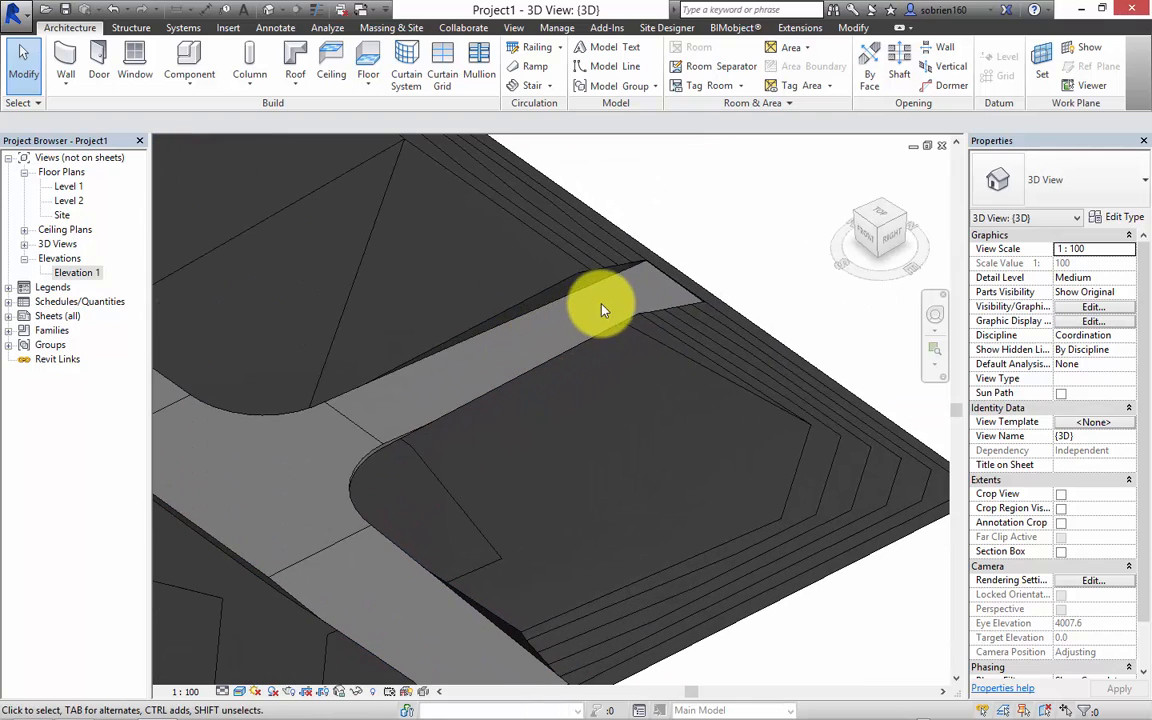
click(658, 283)
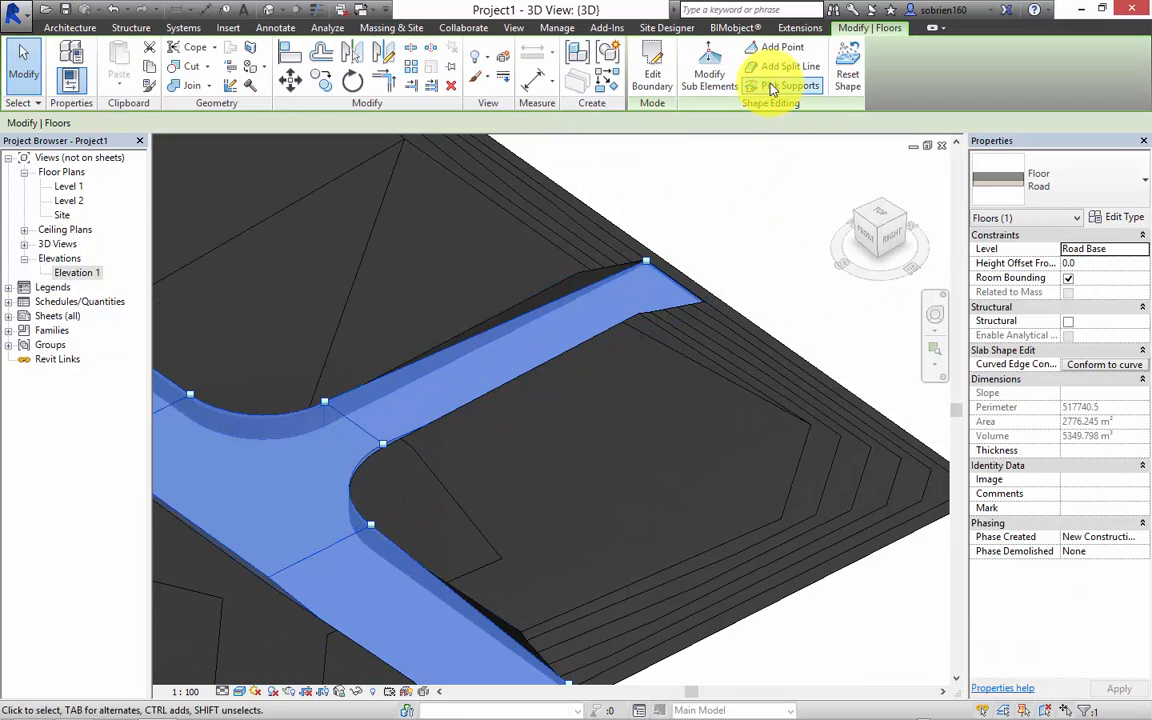
click(705, 72)
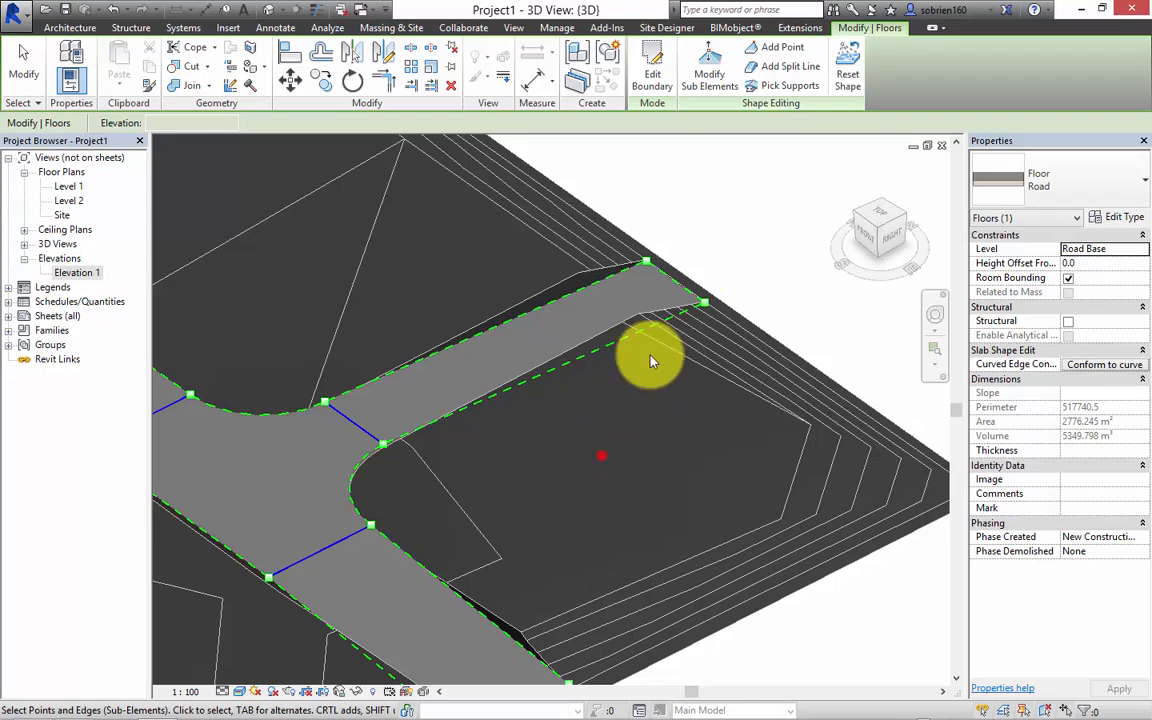
drag(601, 455, 722, 216)
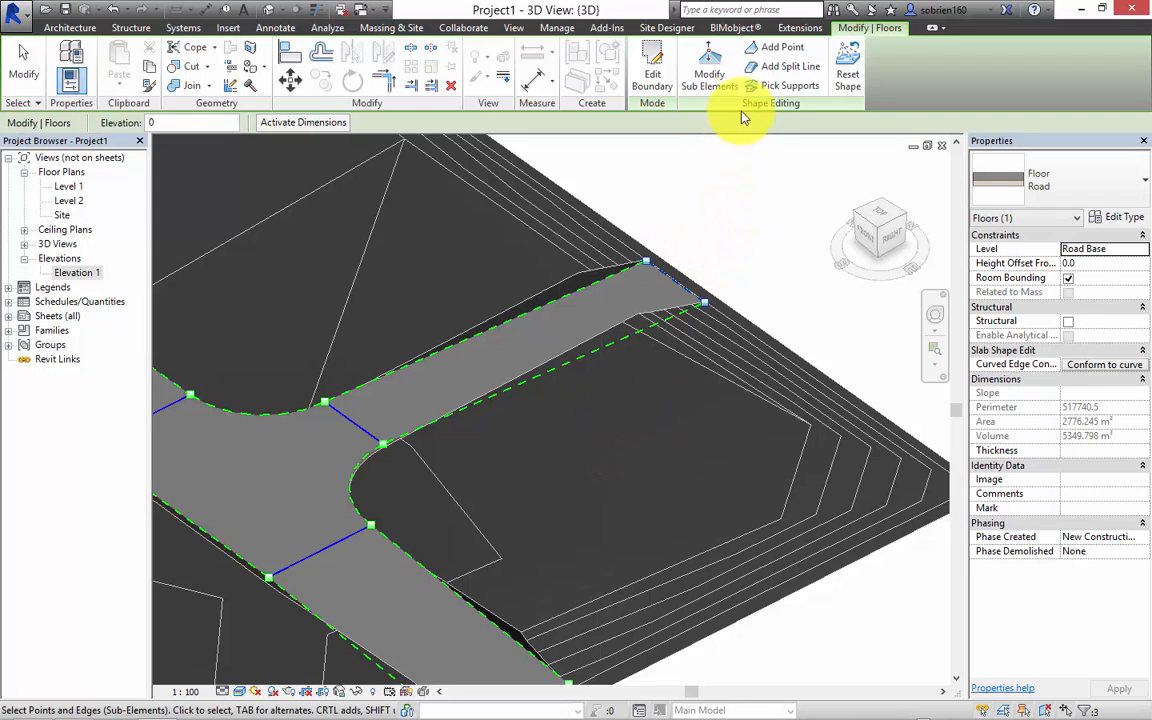
click(170, 130)
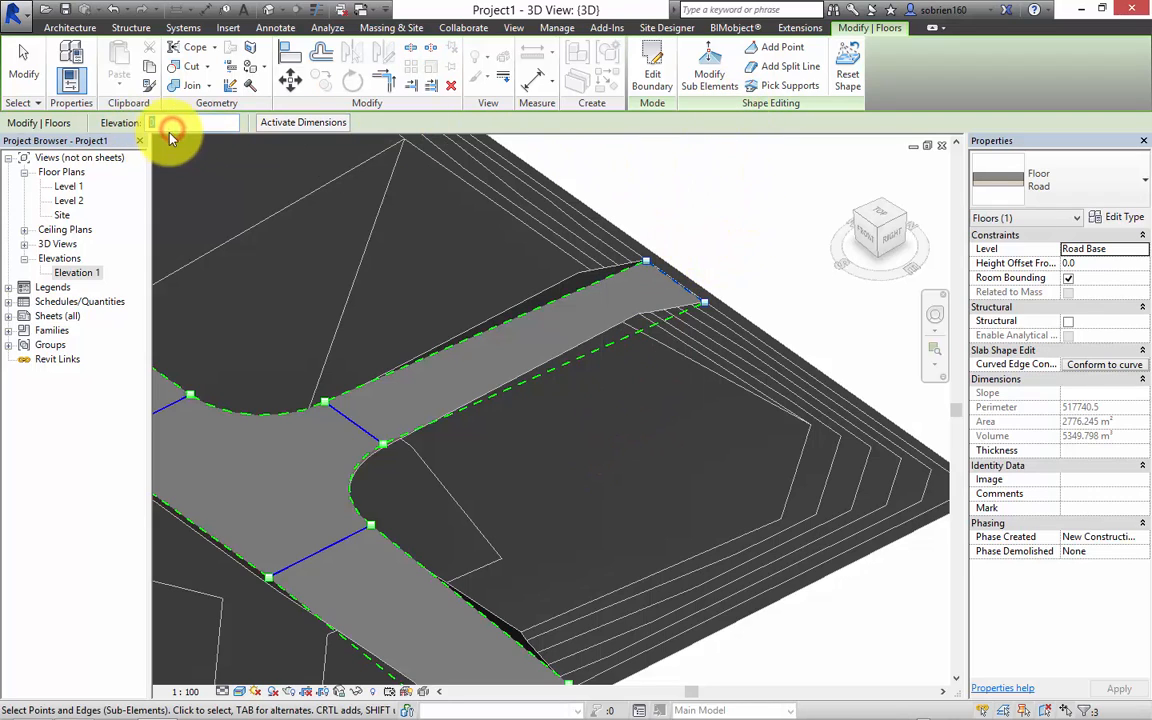
text(3500)
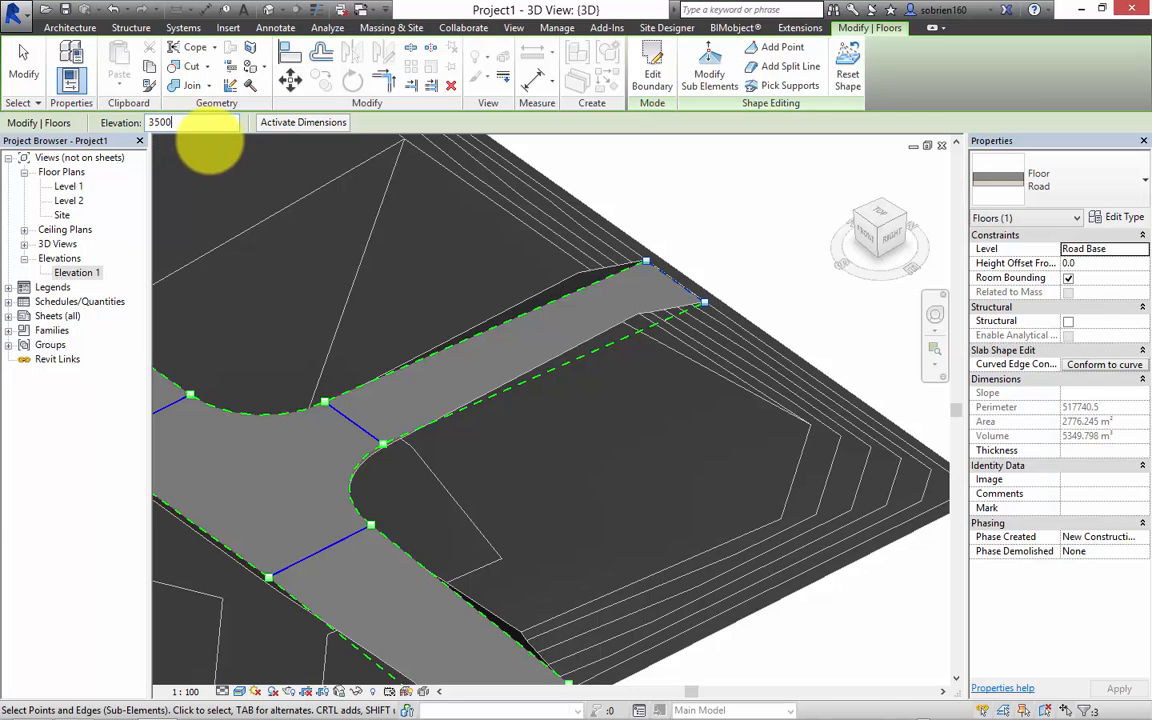
key(Return)
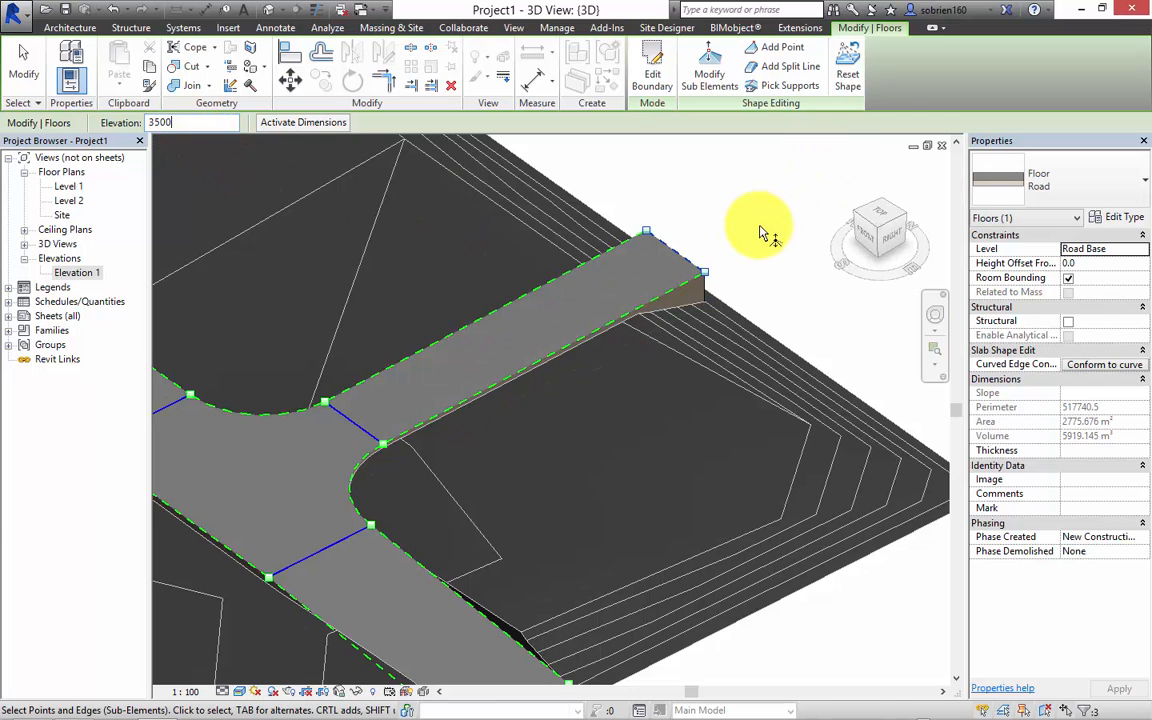
click(760, 257)
scroll(760, 257, down, 3)
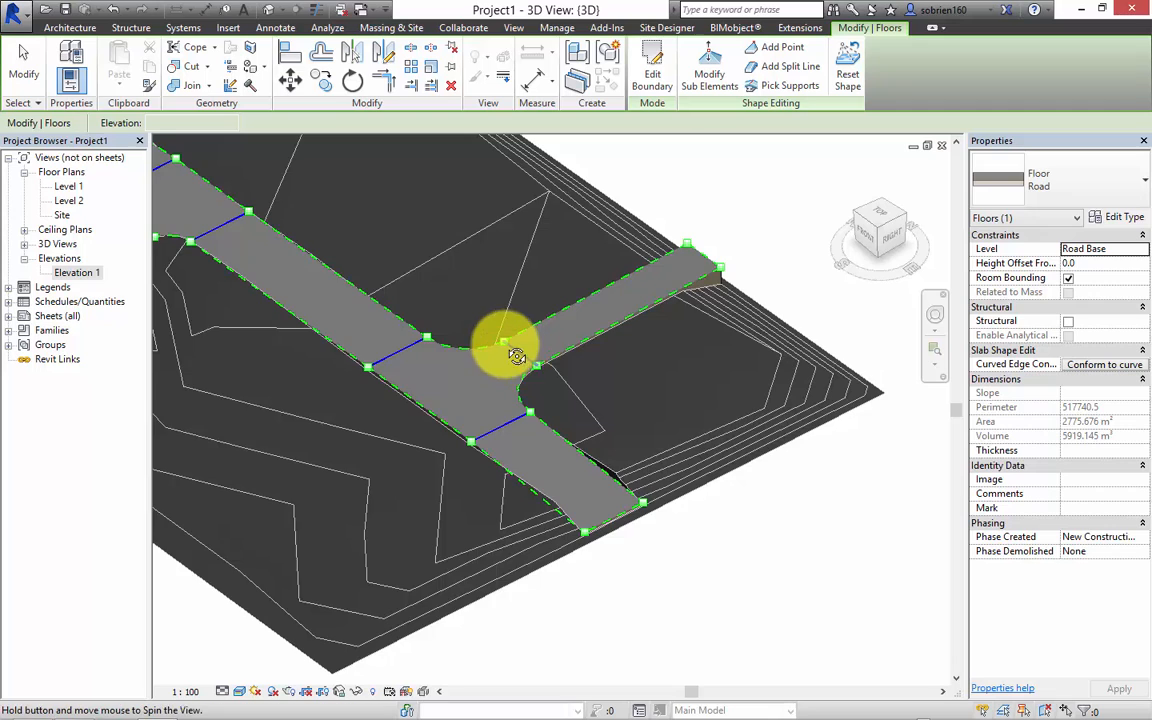
shift+middle_drag(514, 353, 626, 255)
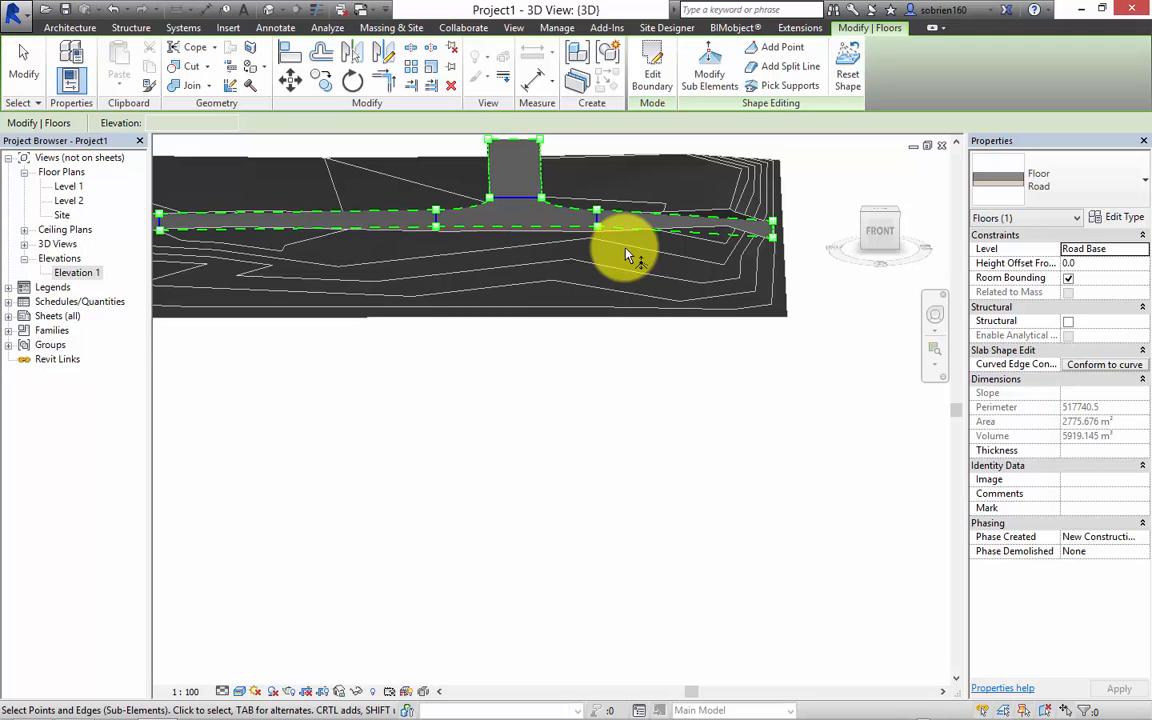
shift+middle_drag(463, 445, 771, 545)
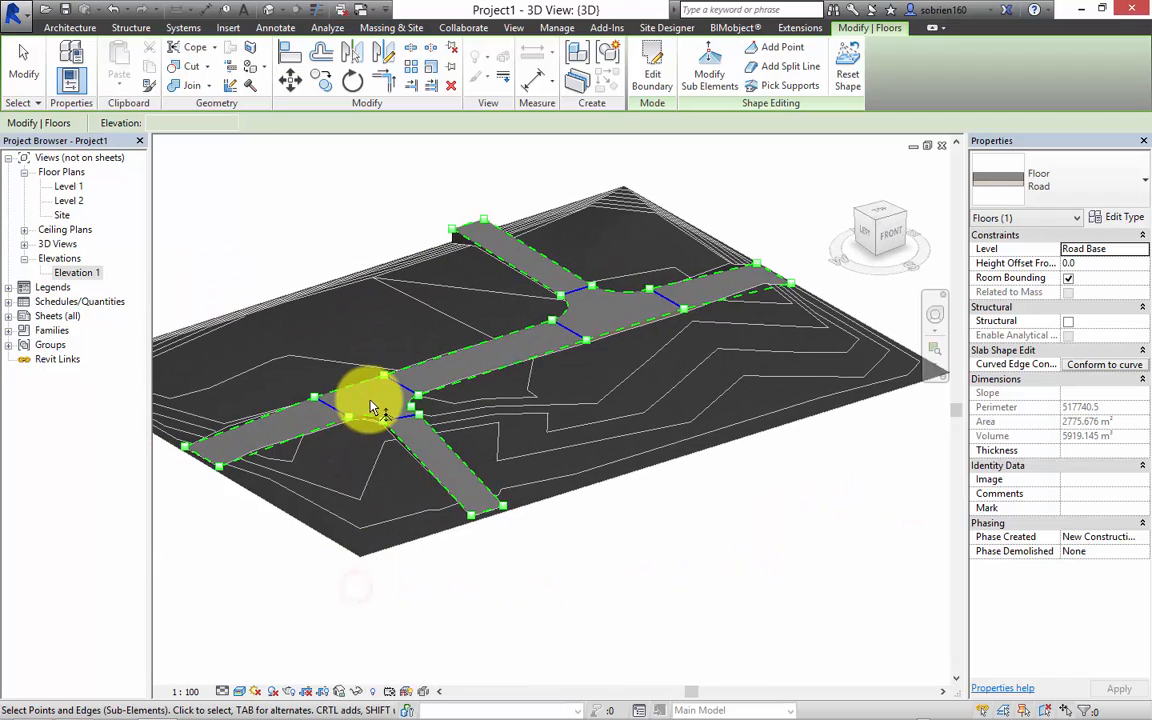
key(Escape)
Temporarily isolate the road floor element in the 3D view
scroll(355, 399, up, 6)
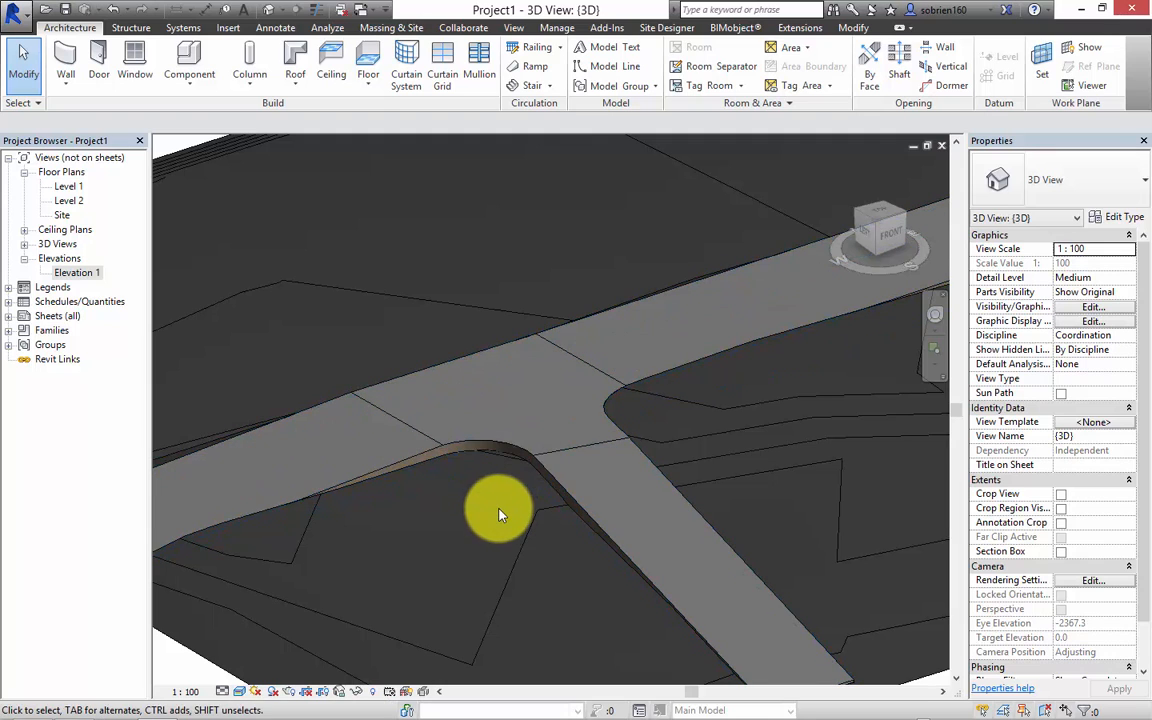
click(506, 442)
right_click(507, 440)
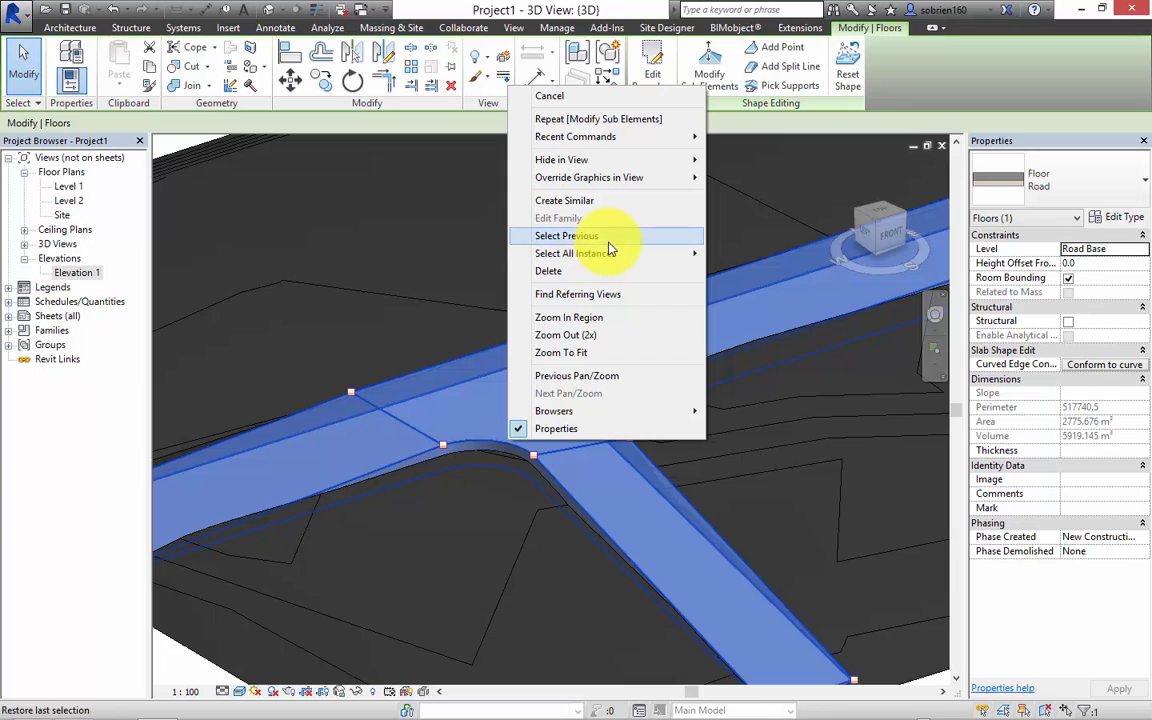
click(378, 709)
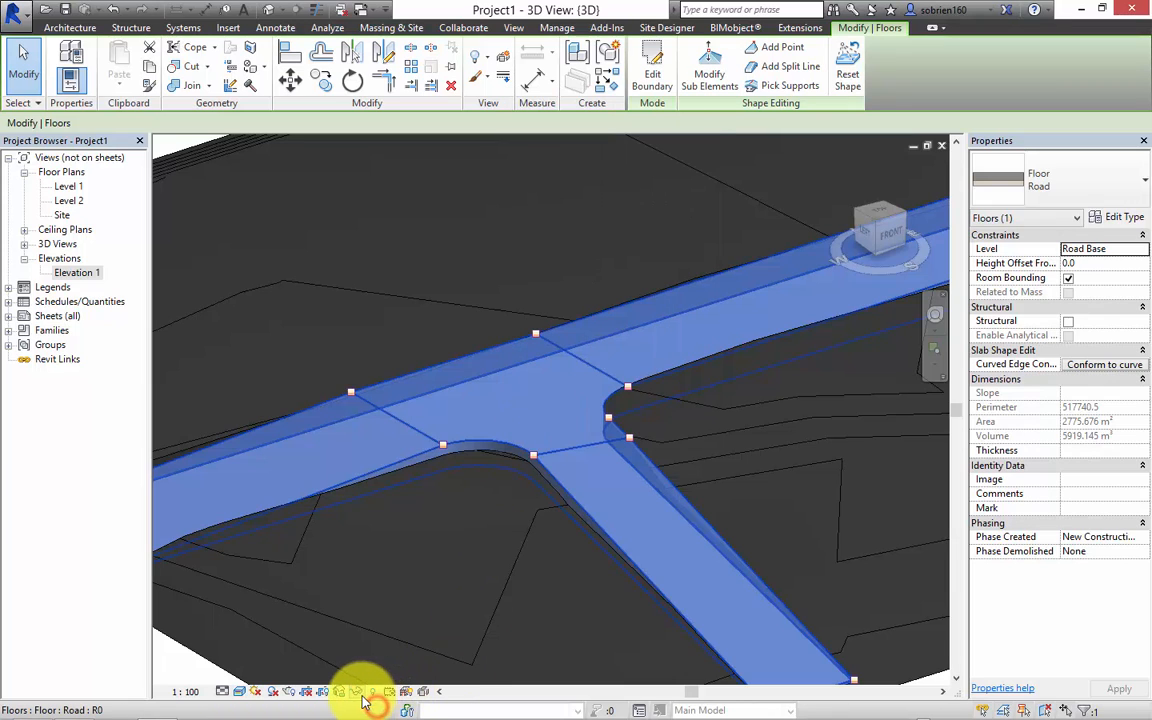
click(358, 692)
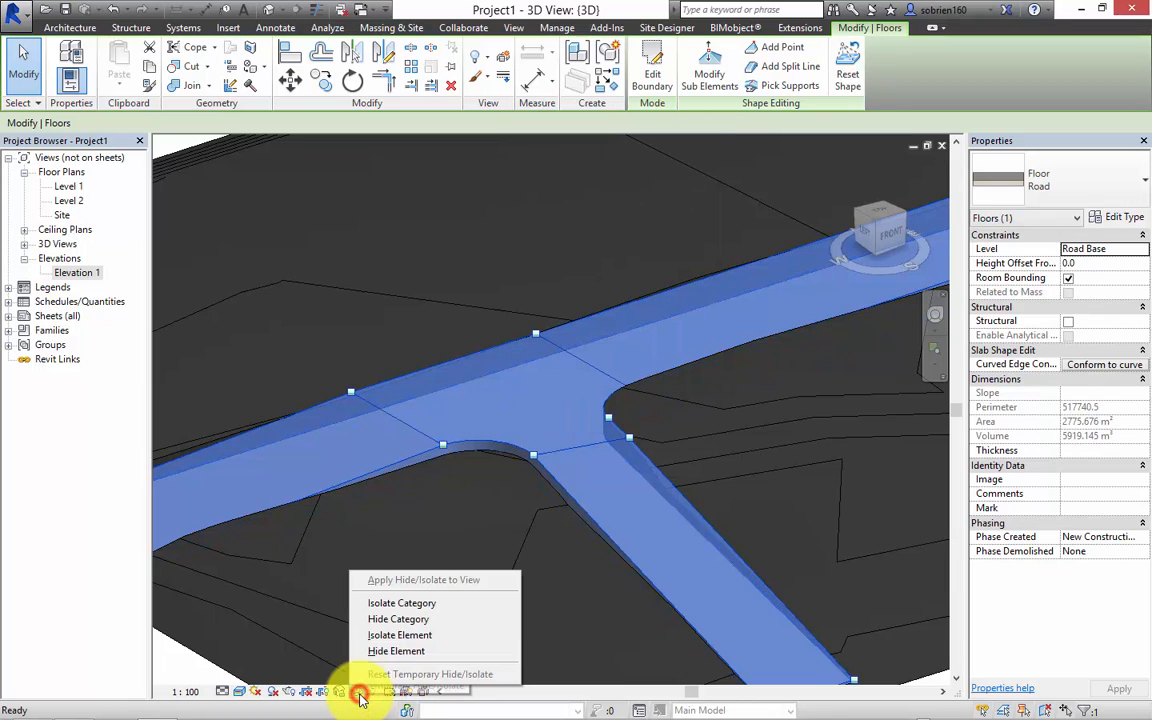
click(396, 638)
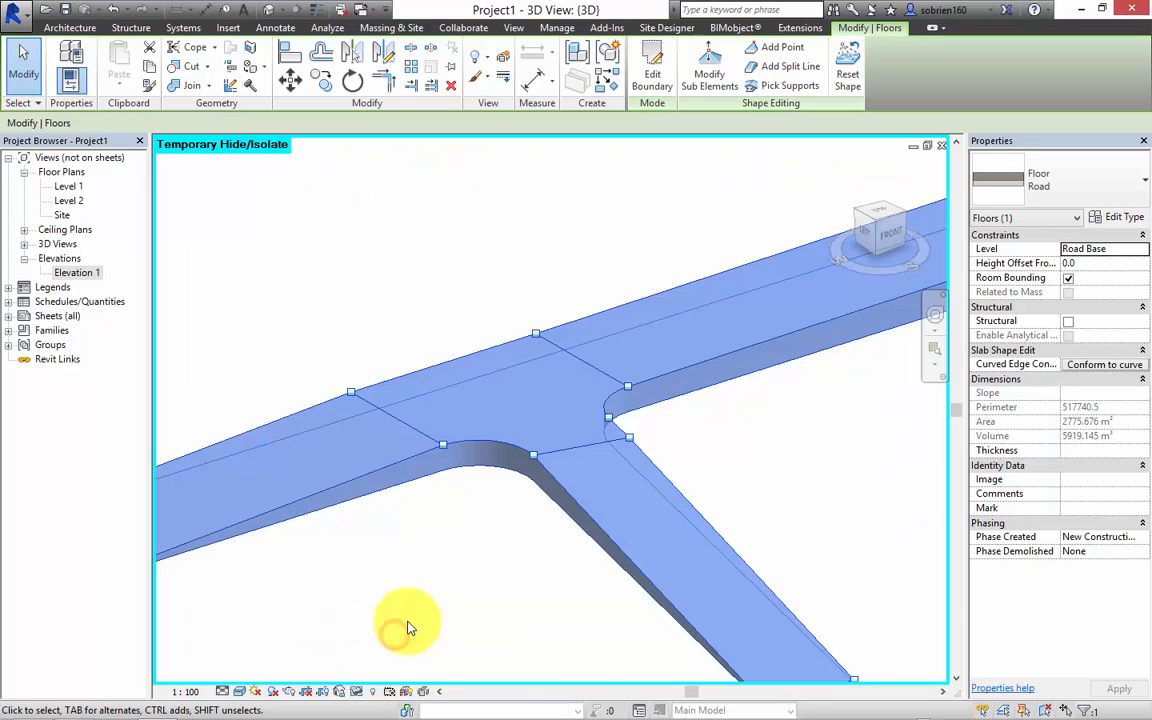
Examine the isolated floor's sides and thickness from several angles, then reset the temporary isolation to show it with the topography
click(406, 563)
scroll(555, 488, down, 5)
shift+middle_drag(555, 488, 526, 386)
scroll(436, 386, up, 5)
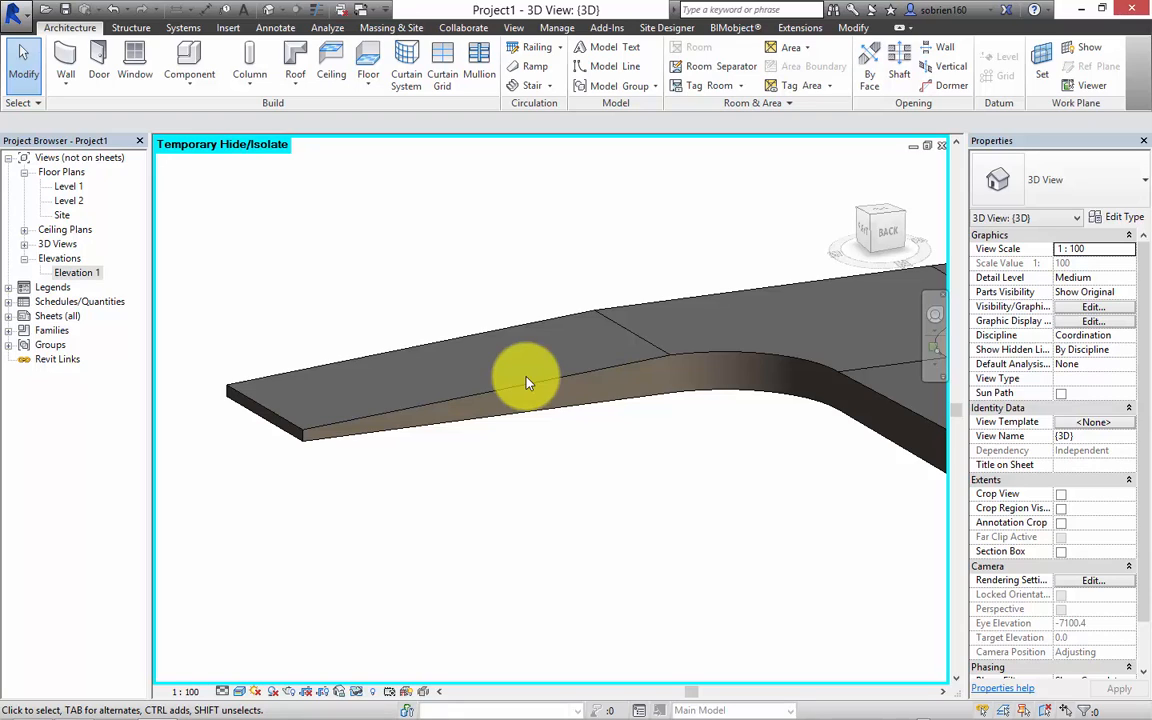
shift+middle_drag(575, 420, 442, 383)
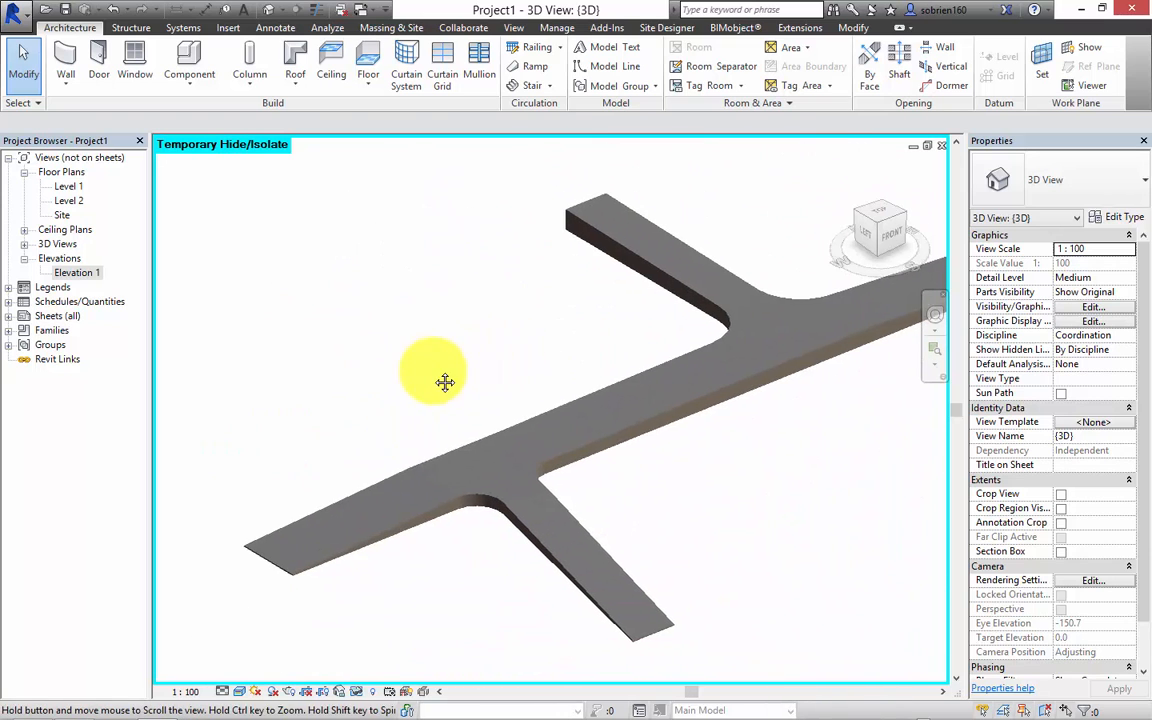
click(352, 693)
click(373, 675)
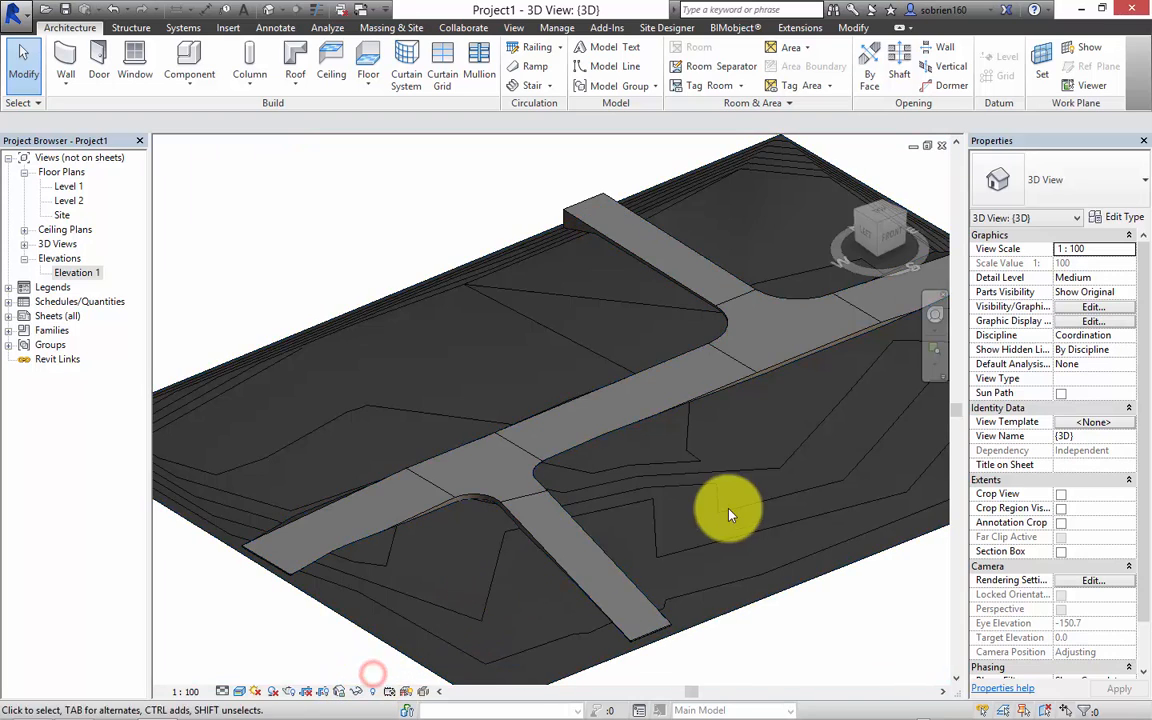
shift+middle_drag(780, 575, 803, 560)
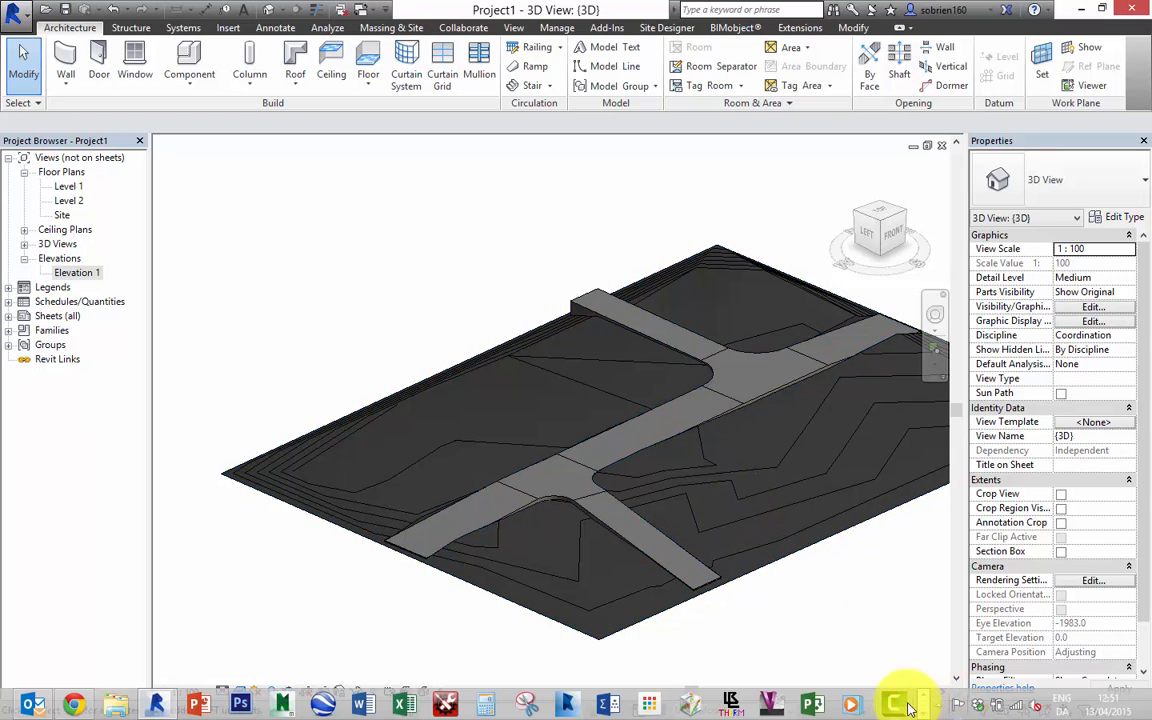
click(923, 711)
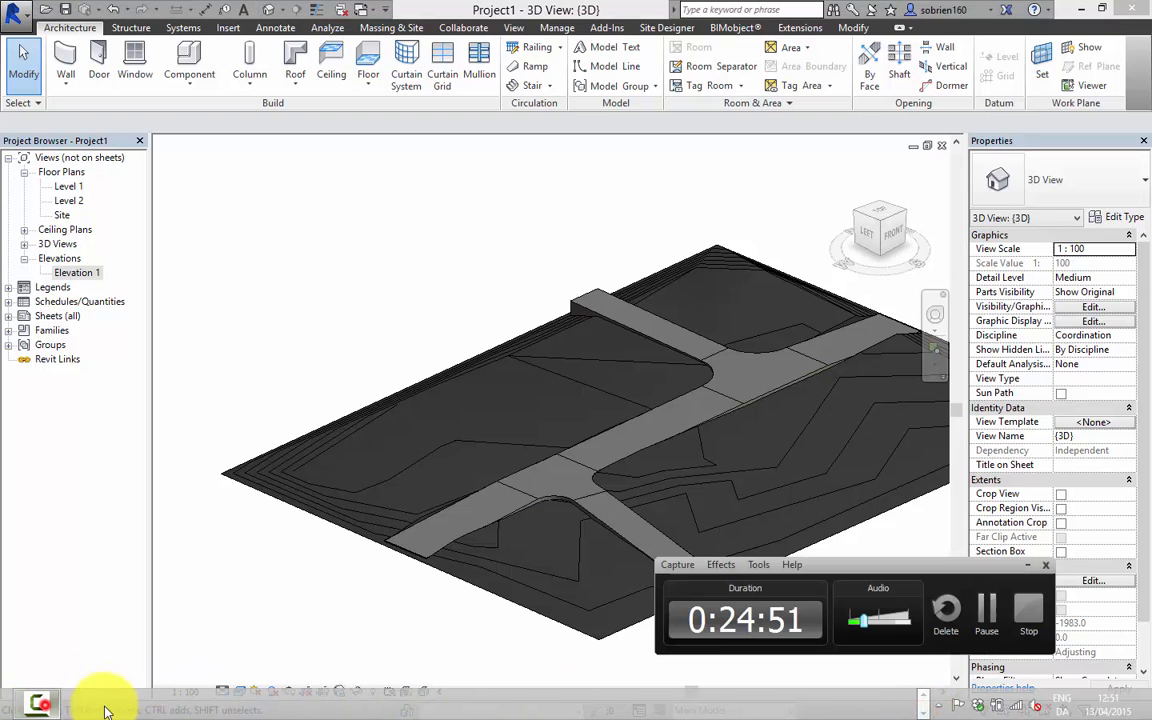
Examine the shaped road floor and its fit with the topography from above in the 3D view
click(1000, 632)
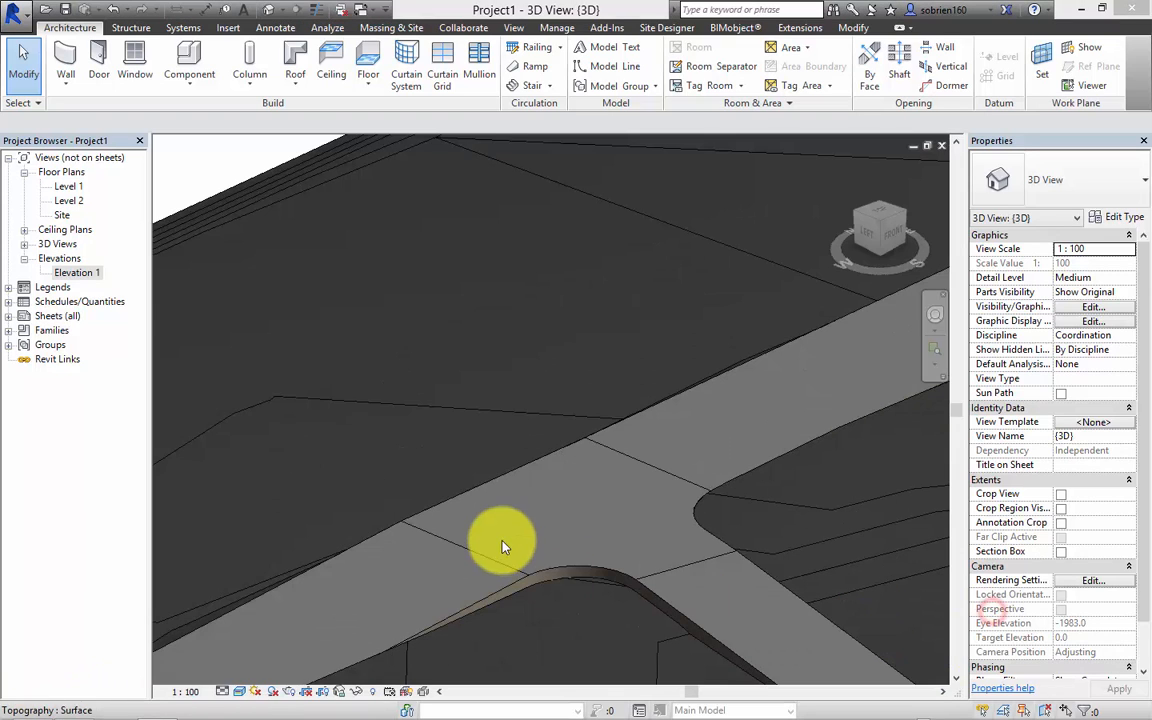
scroll(495, 540, down, 3)
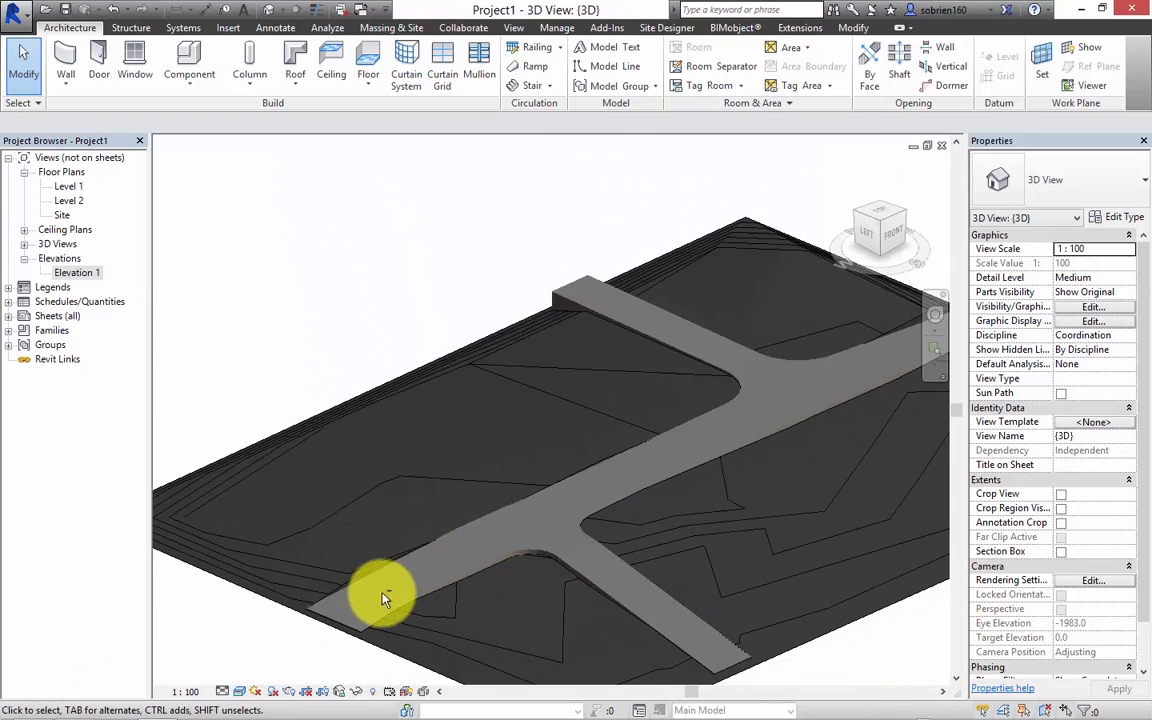
shift+middle_drag(384, 597, 514, 483)
scroll(514, 490, down, 4)
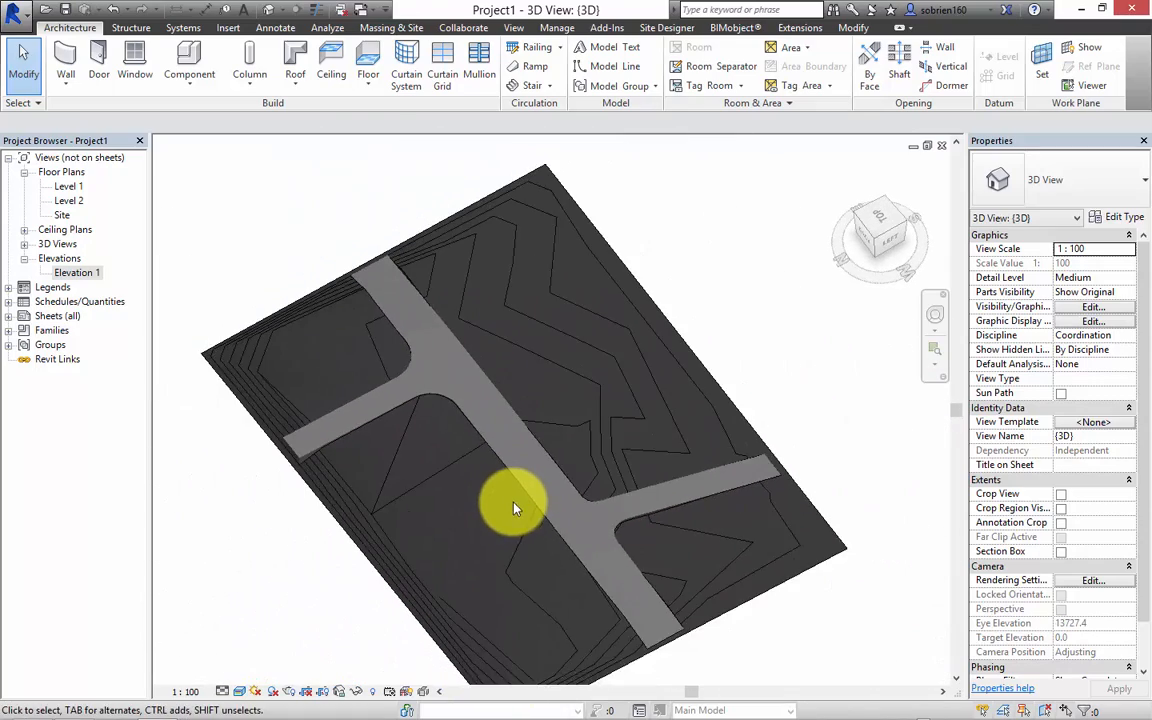
middle_drag(587, 494, 577, 462)
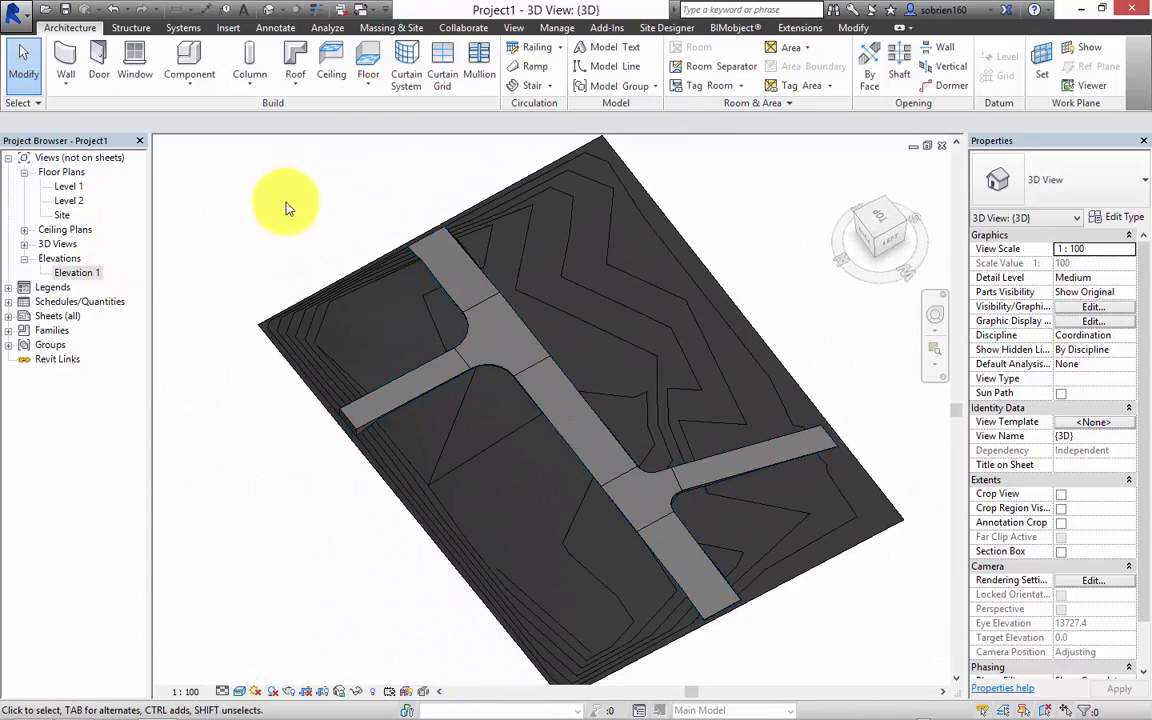
Switch to the Site floor plan and examine the road edge detail lines around the upper branch junction
key(w)
key(t)
click(608, 358)
scroll(783, 510, down, 2)
mouse_move(783, 510)
middle_down()
mouse_move(699, 425)
mouse_move(751, 419)
middle_up()
click(913, 149)
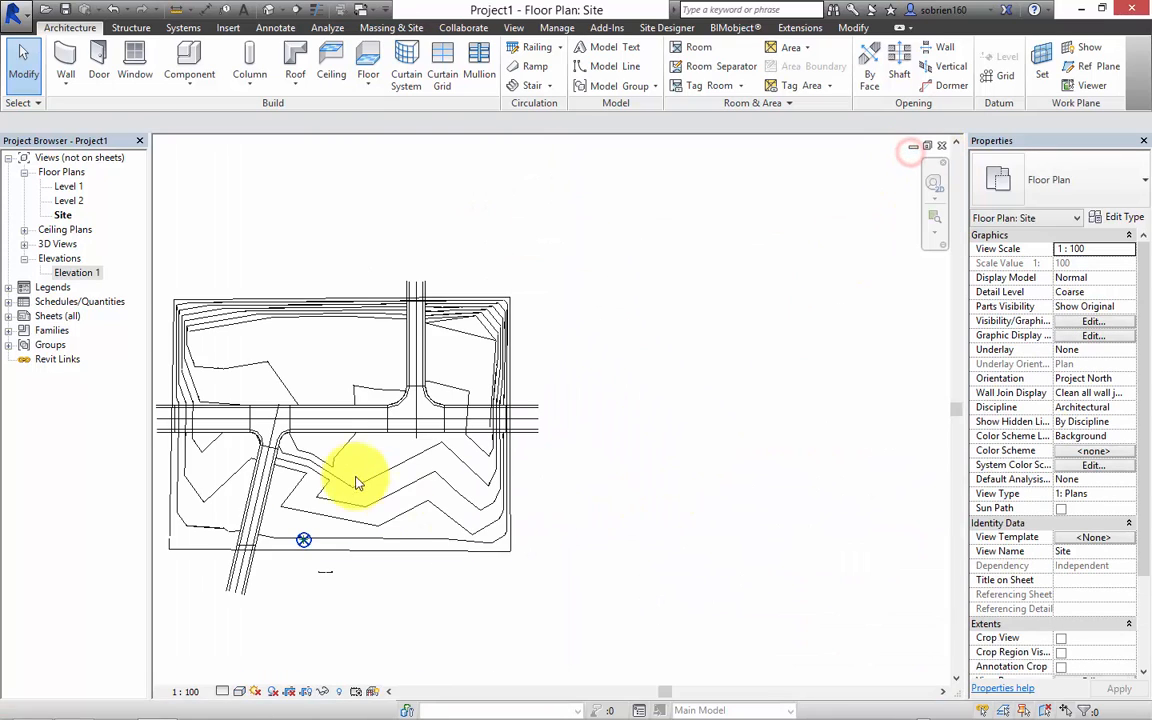
scroll(458, 393, up, 6)
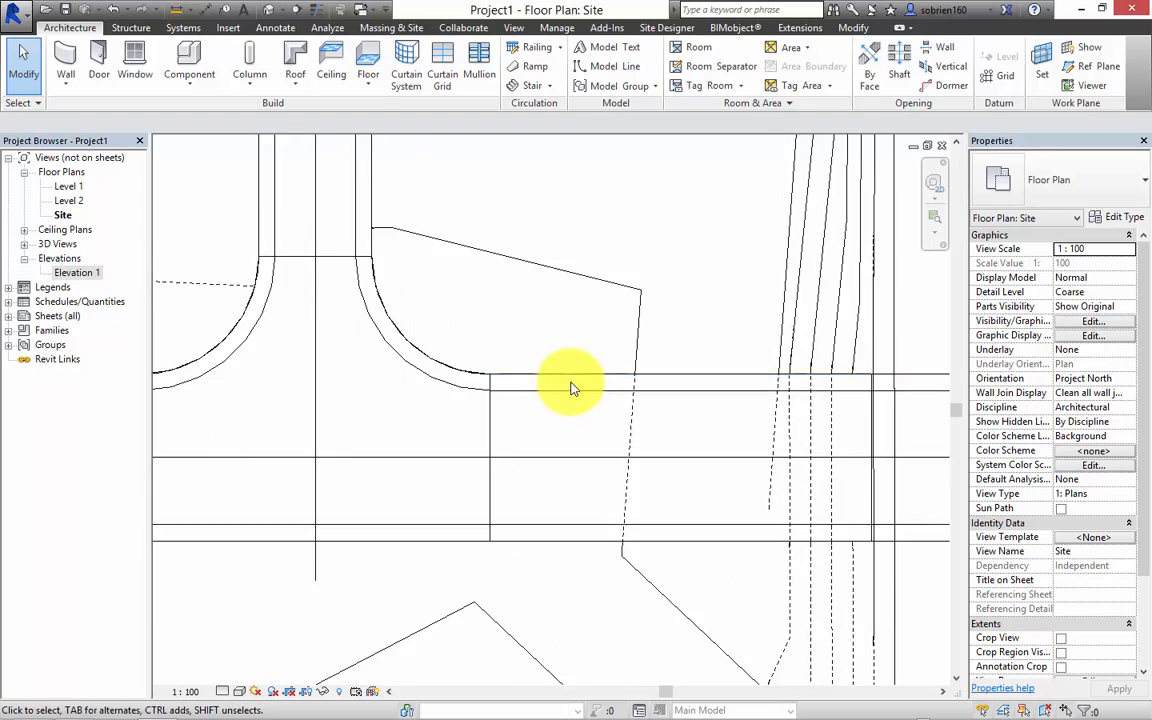
scroll(572, 388, up, 1)
scroll(605, 433, down, 2)
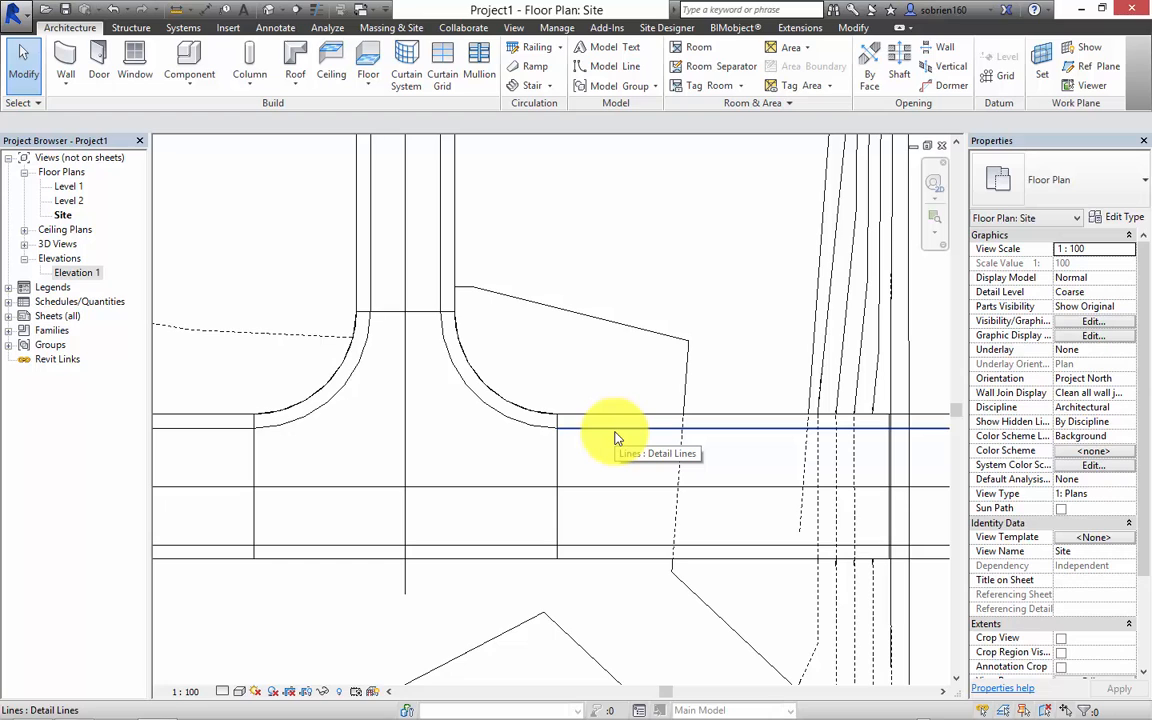
scroll(613, 432, down, 3)
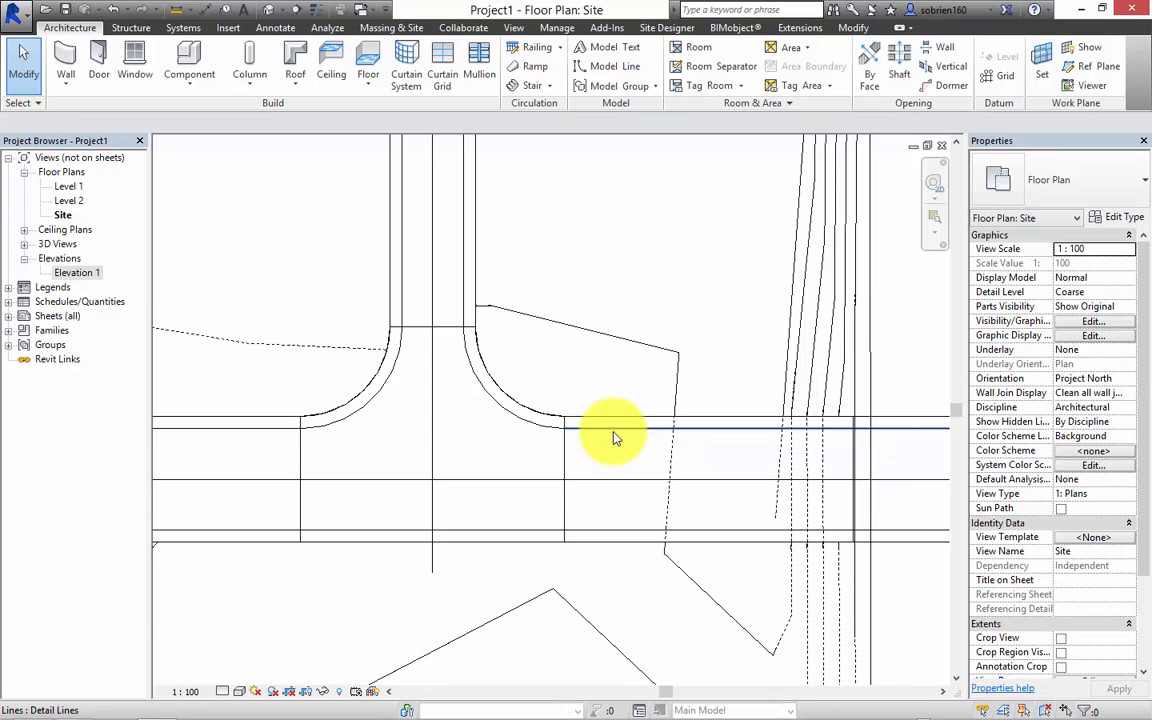
middle_drag(608, 456, 625, 466)
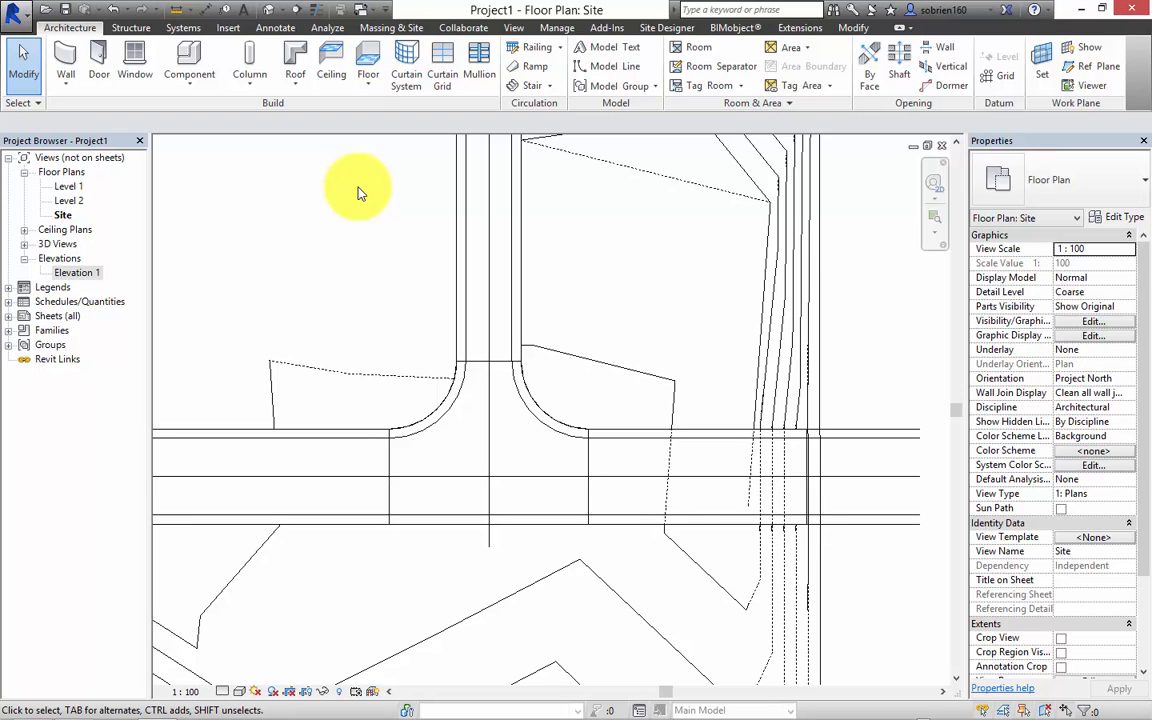
middle_drag(430, 243, 487, 314)
Tile the open views, return to a maximized 3D view, and look closely at the road junctions
key(w)
key(t)
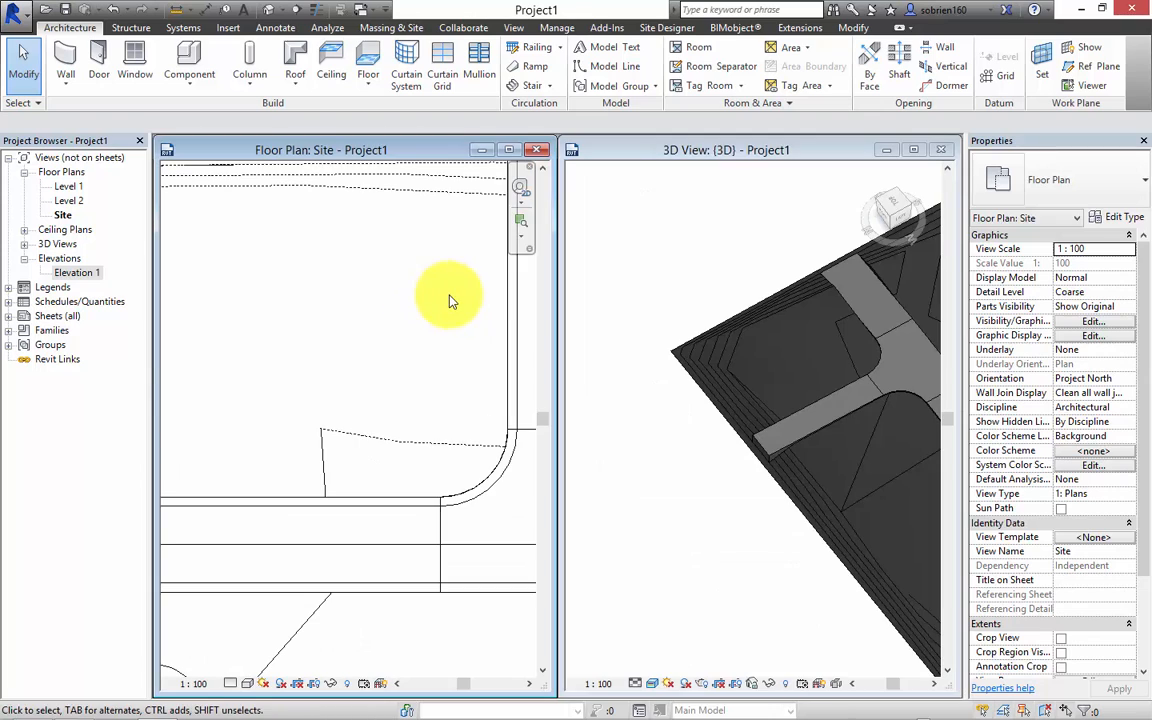
click(647, 400)
click(916, 149)
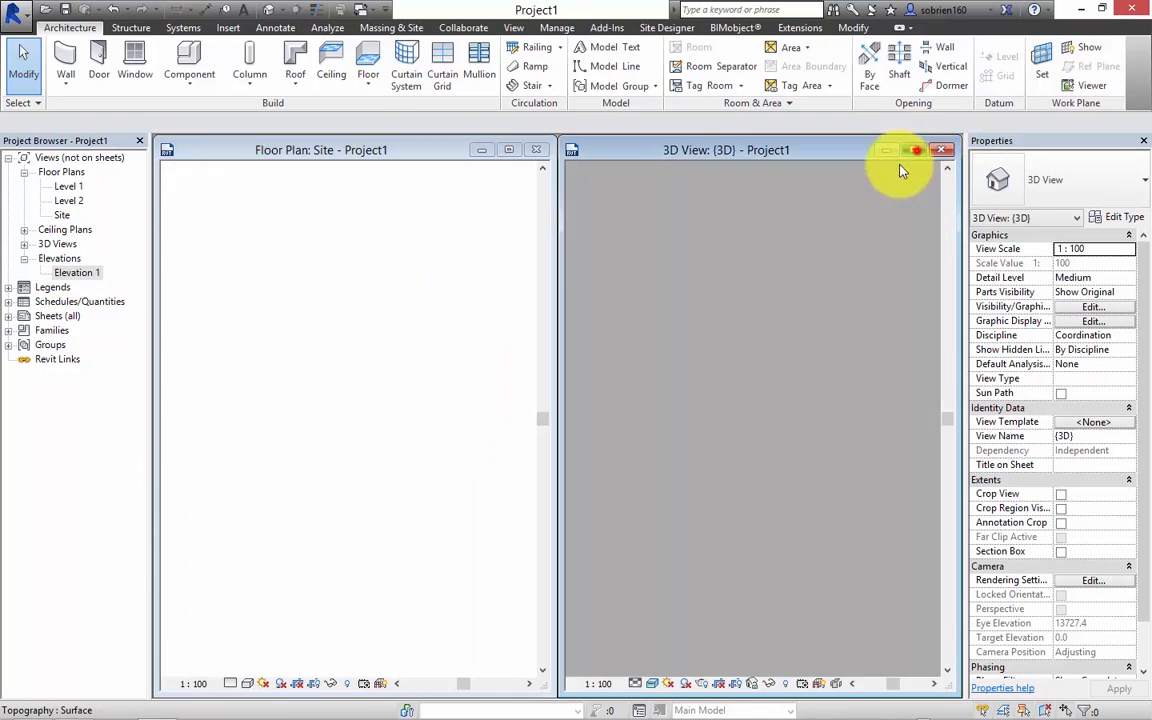
scroll(661, 588, up, 3)
mouse_move(661, 592)
middle_down()
mouse_move(561, 546)
mouse_move(293, 367)
middle_up()
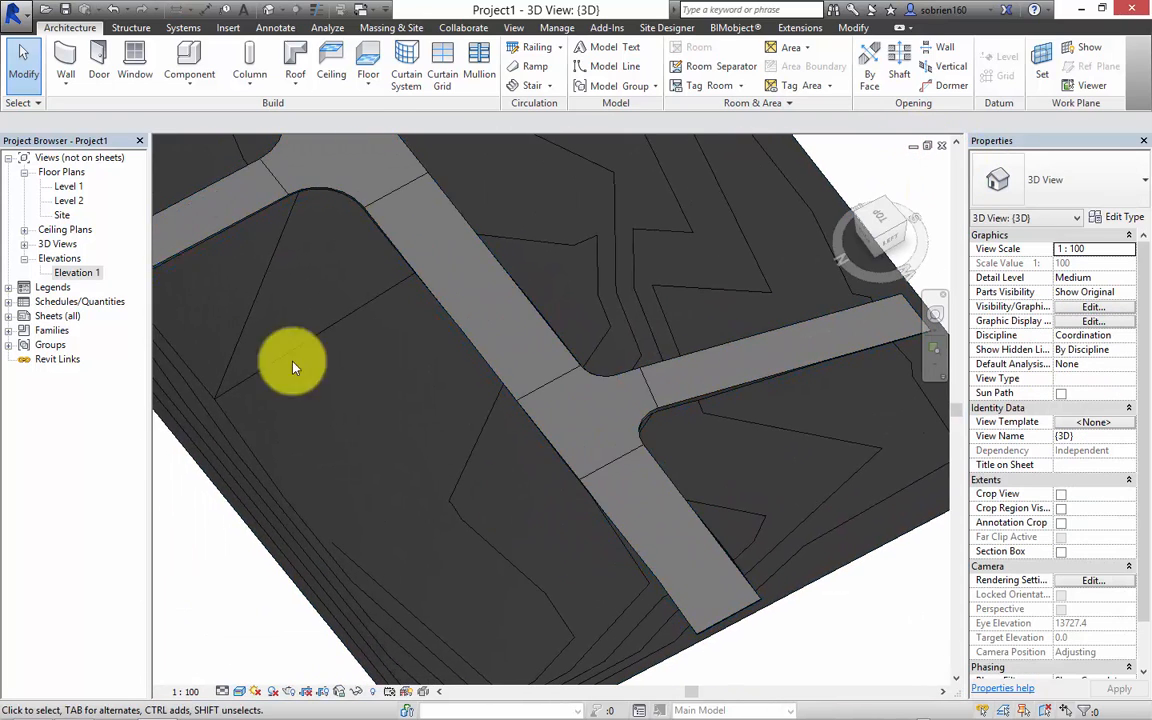
Create a new profile family from the Metric Profile.rft template
click(21, 30)
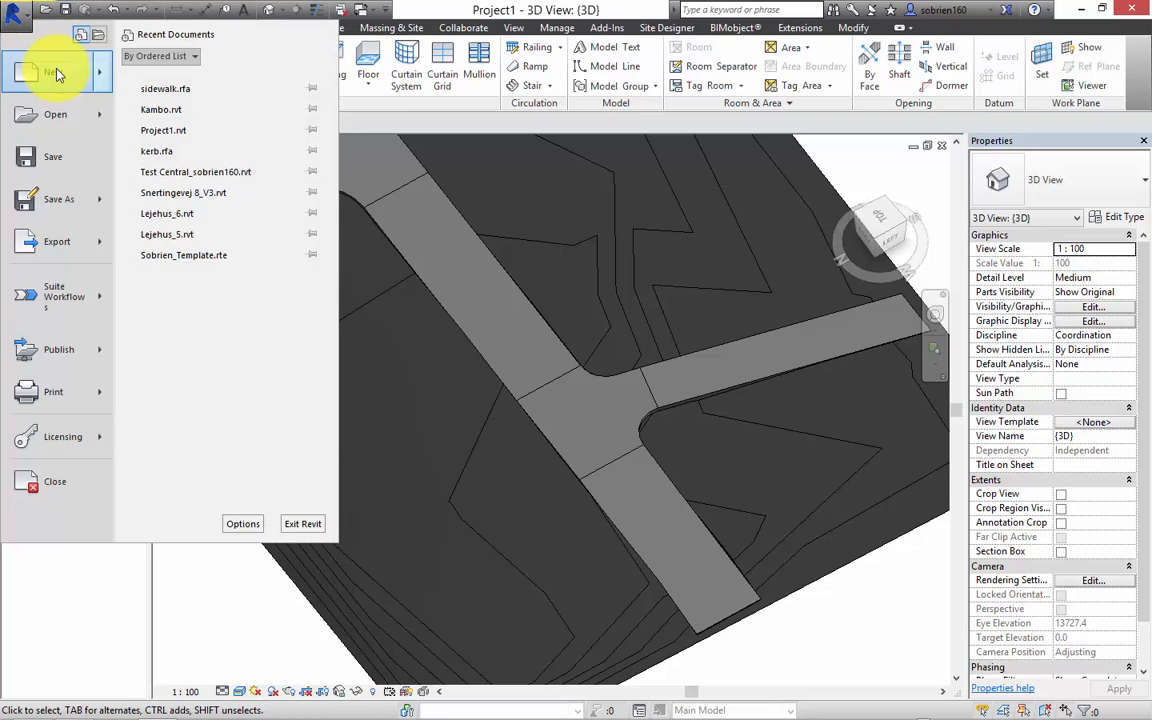
mouse_move(53, 64)
click(138, 124)
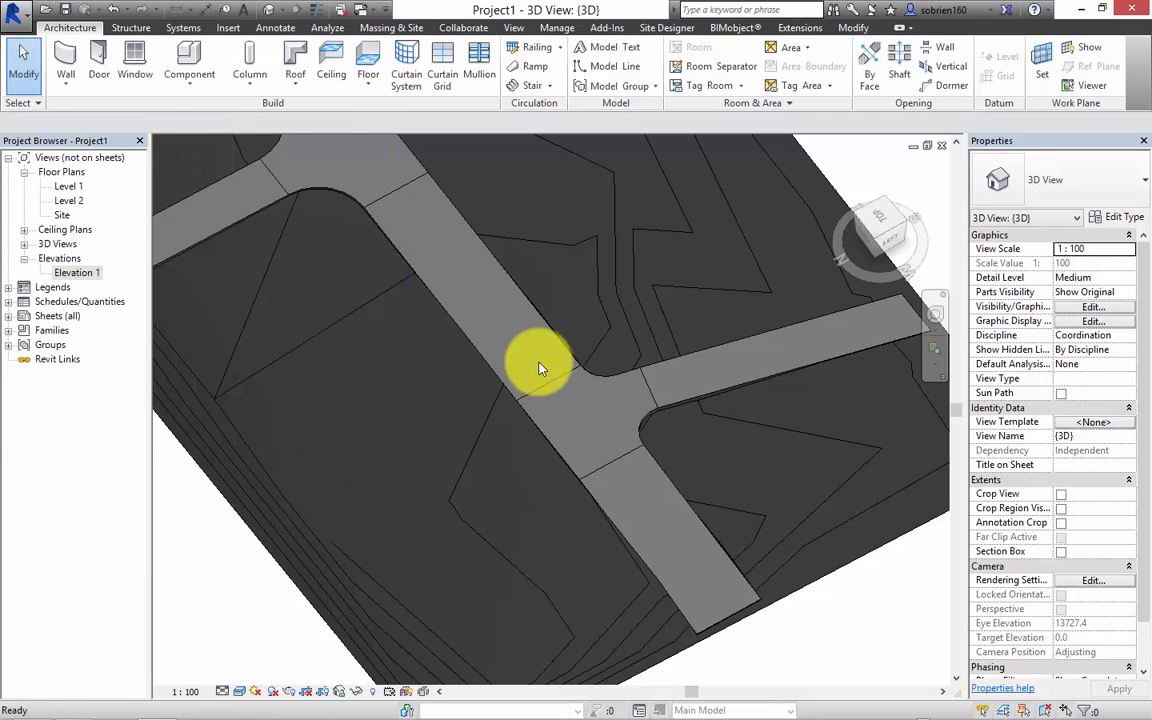
double_click(315, 162)
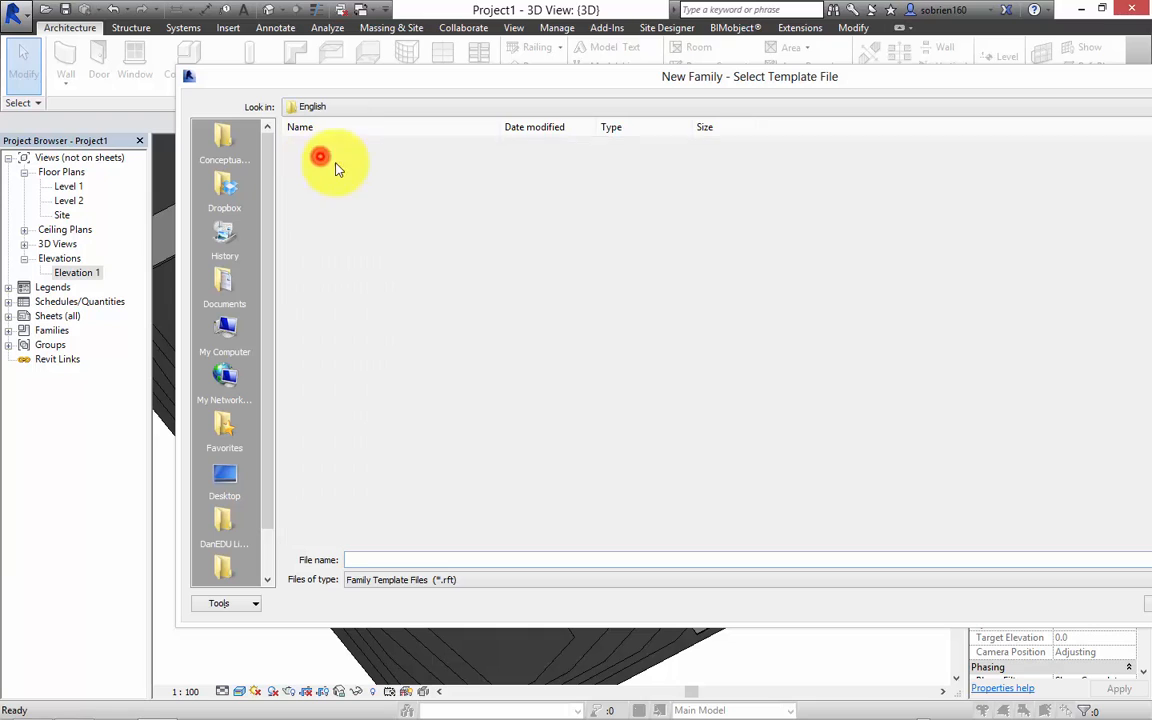
click(595, 517)
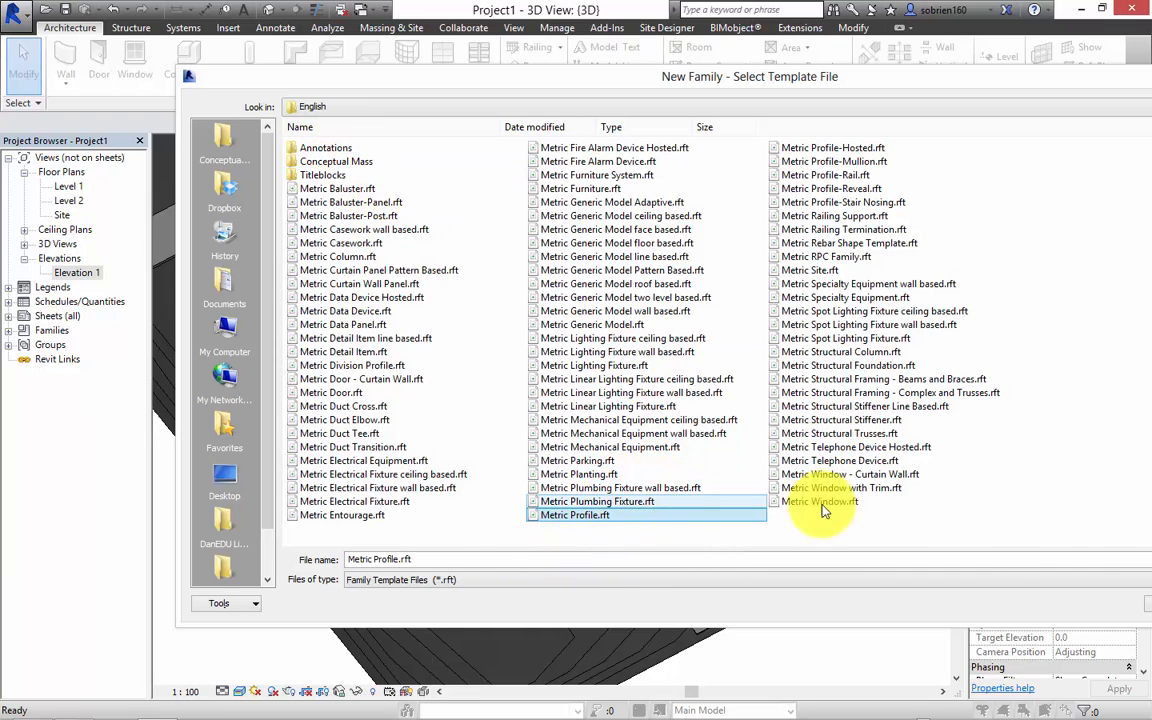
drag(967, 85, 825, 90)
click(1058, 611)
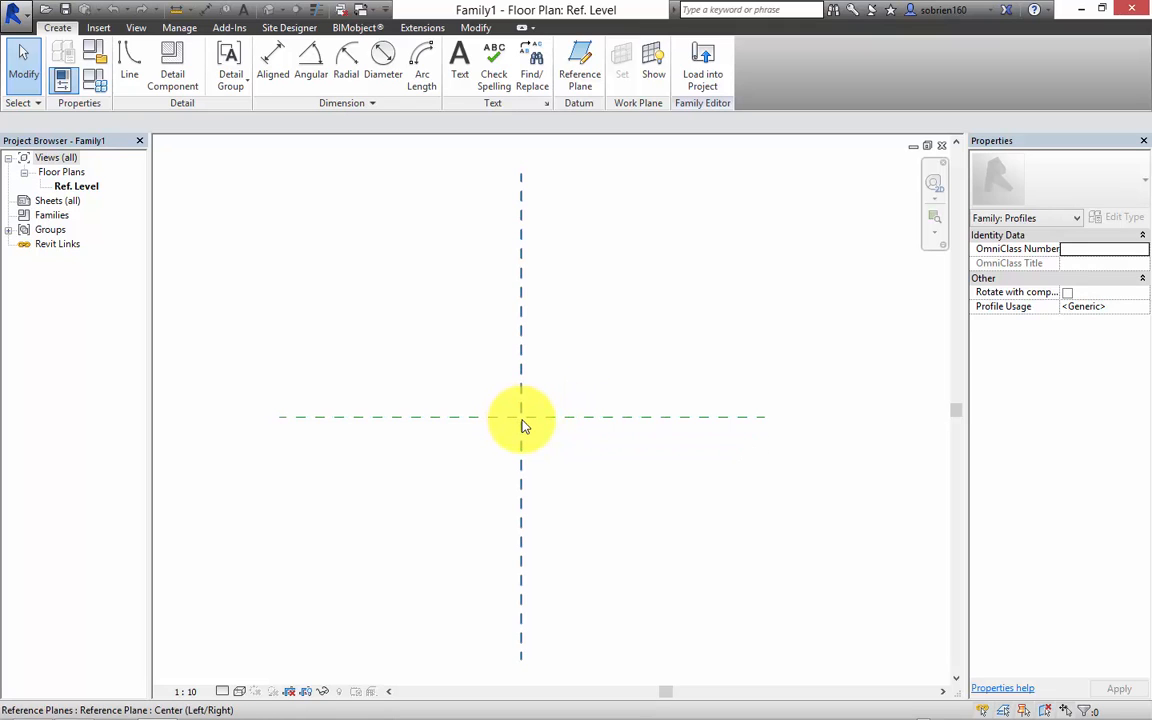
Draw a rectangle about 780 by 120 mm, extending up and left from the intersection of the reference planes
middle_drag(520, 435, 684, 494)
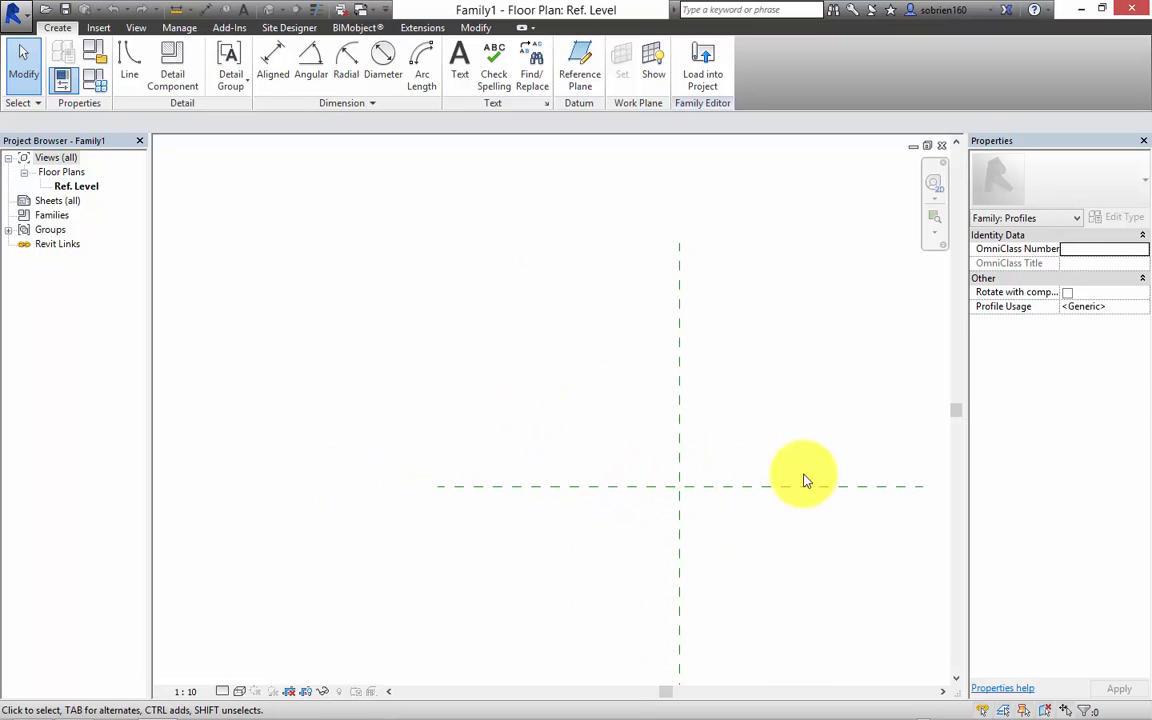
click(130, 78)
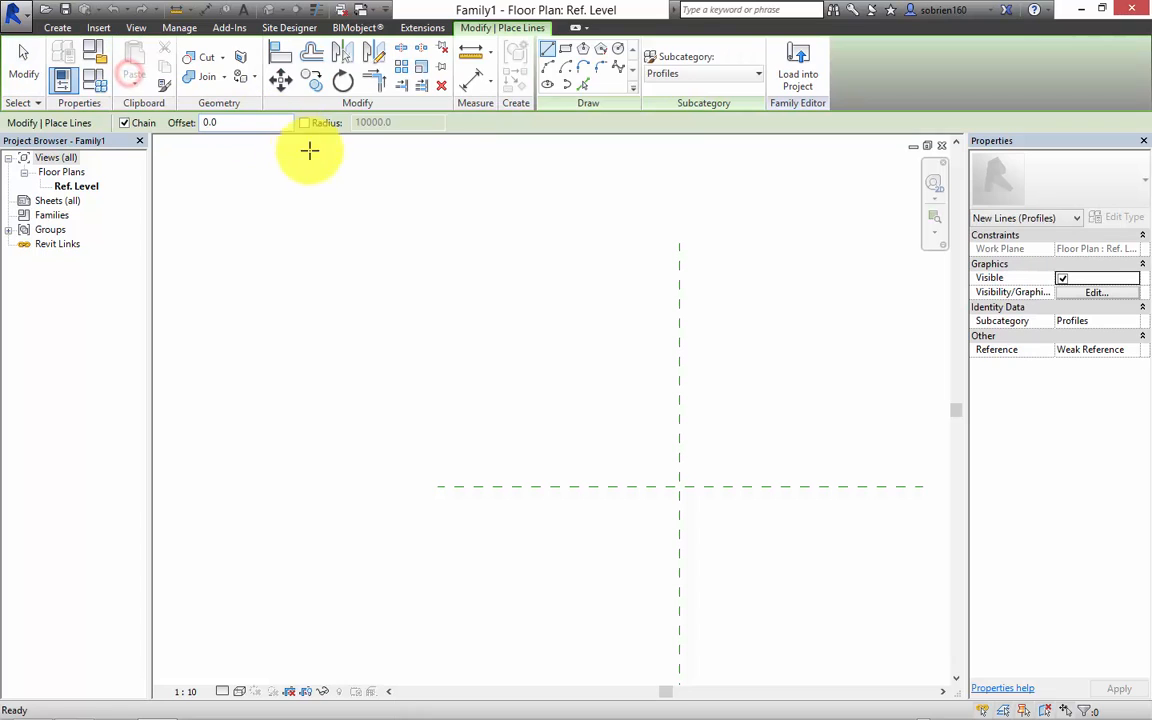
click(566, 49)
click(679, 487)
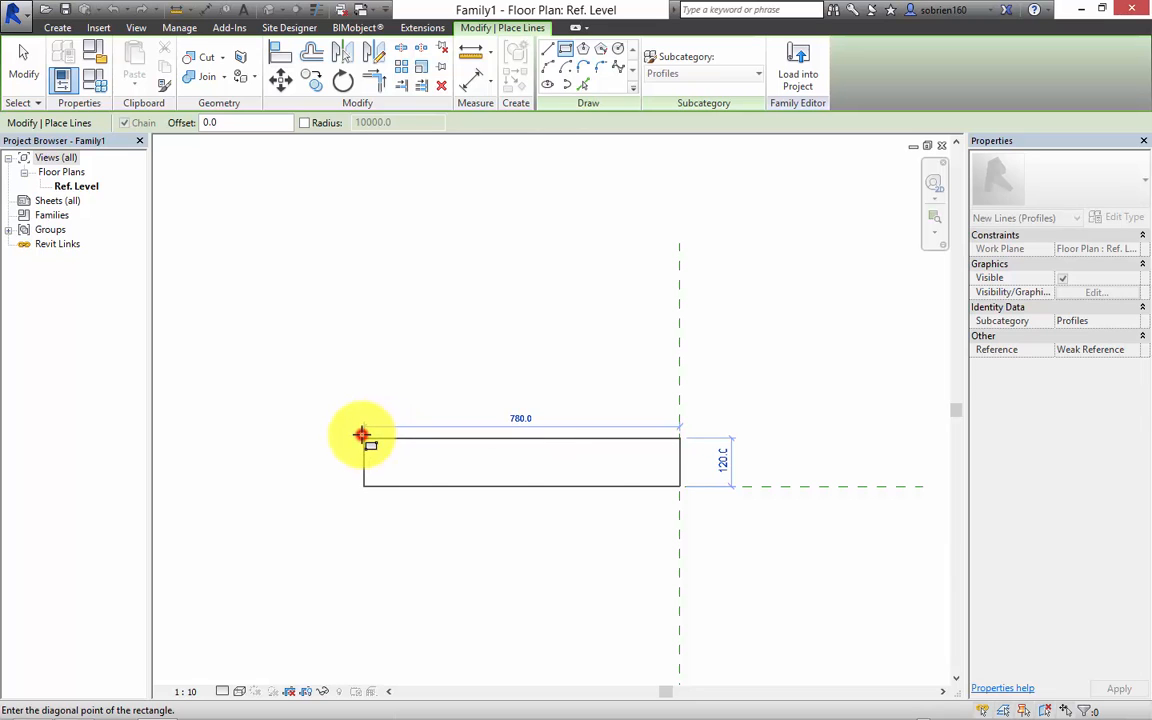
click(362, 436)
key(Escape)
key(Escape)
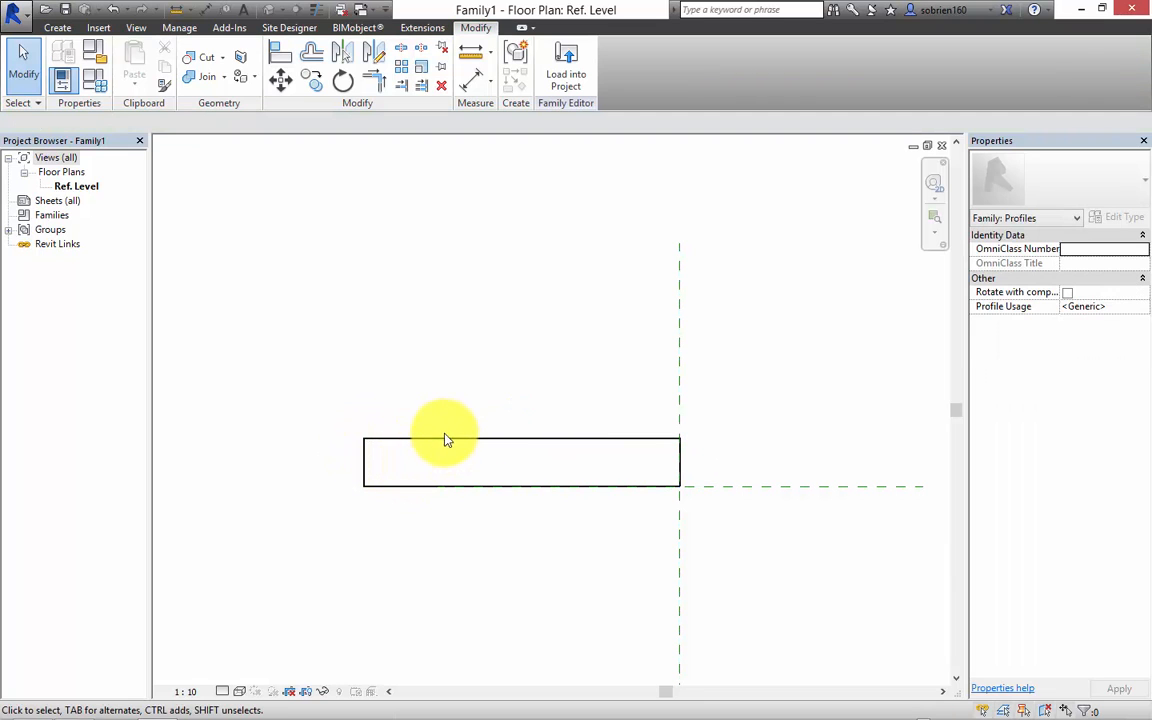
Set the profile rectangle's height to 160 mm
click(440, 438)
click(701, 459)
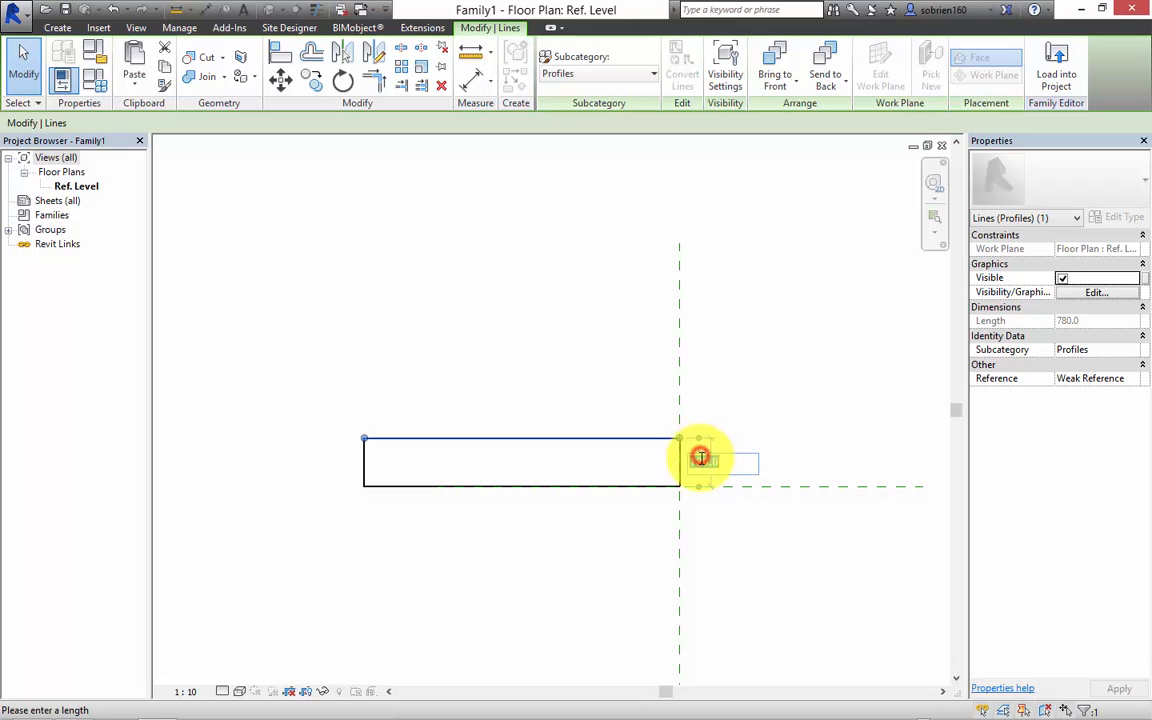
text(160)
key(Return)
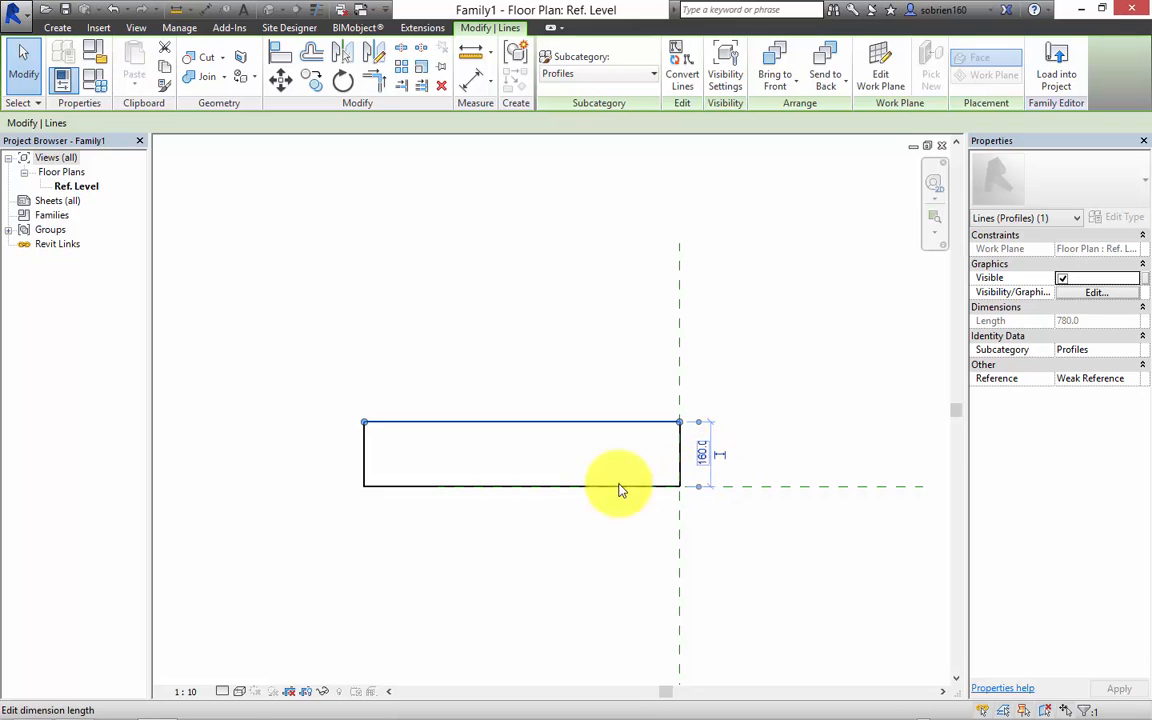
click(458, 550)
Set the profile rectangle's width to 1200 mm and fit the whole profile in the view
click(366, 463)
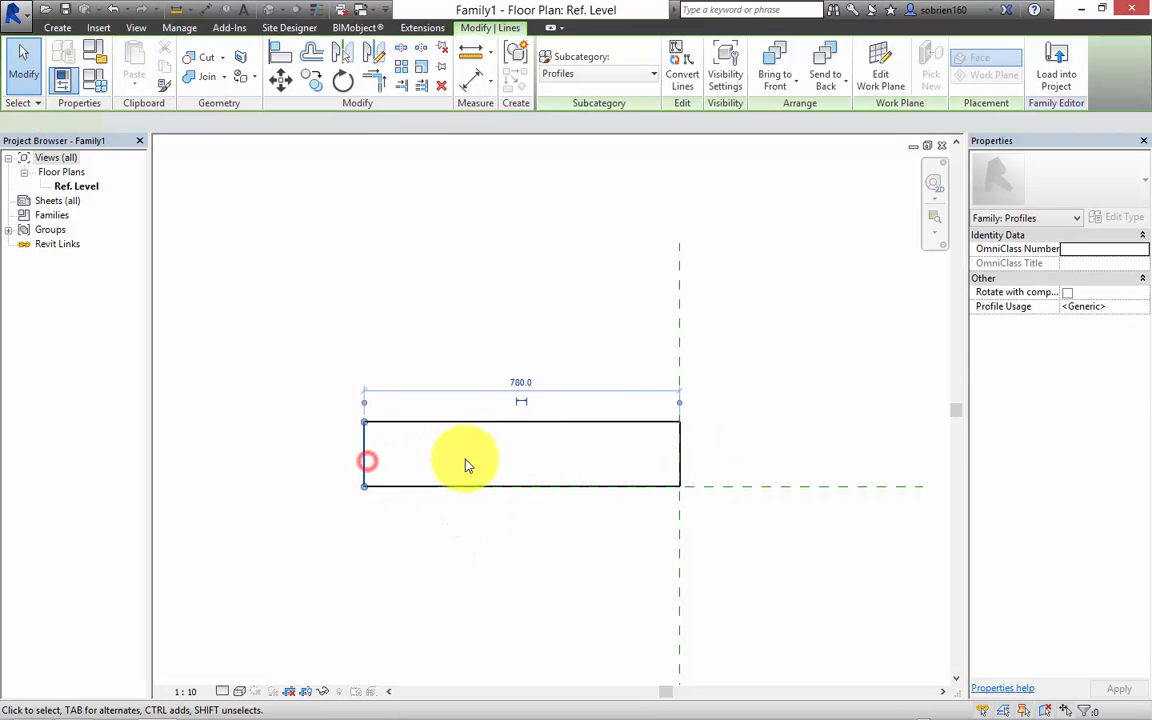
click(516, 382)
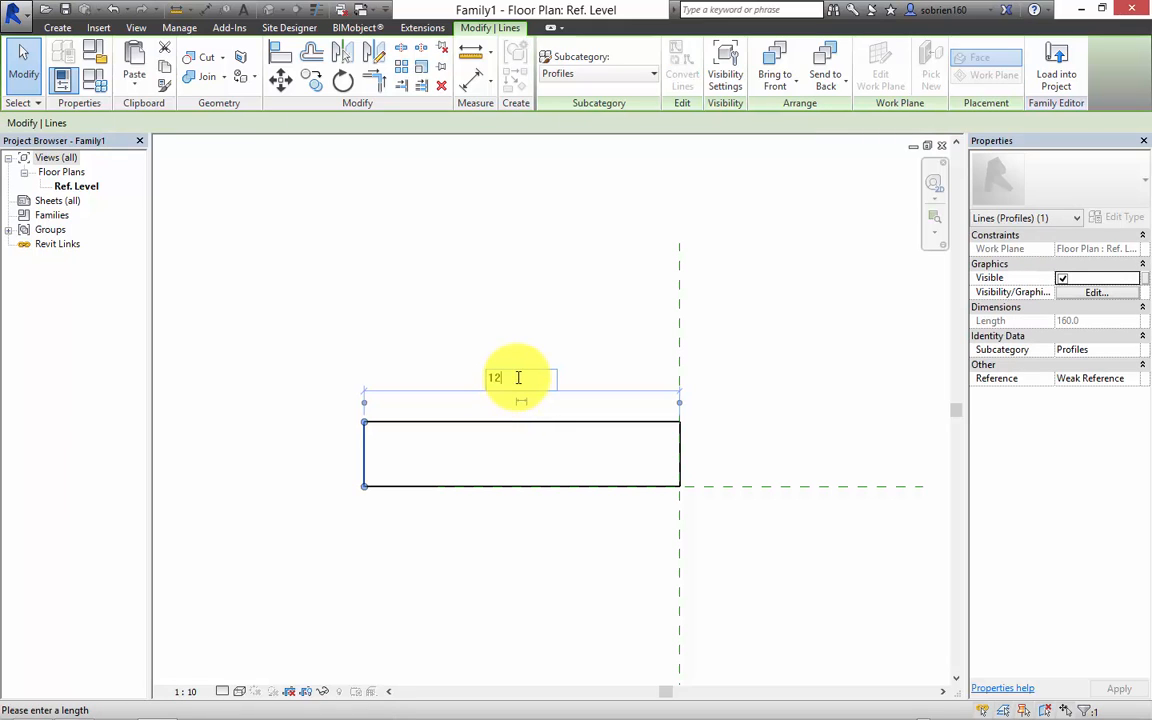
text(1200)
key(Return)
click(597, 543)
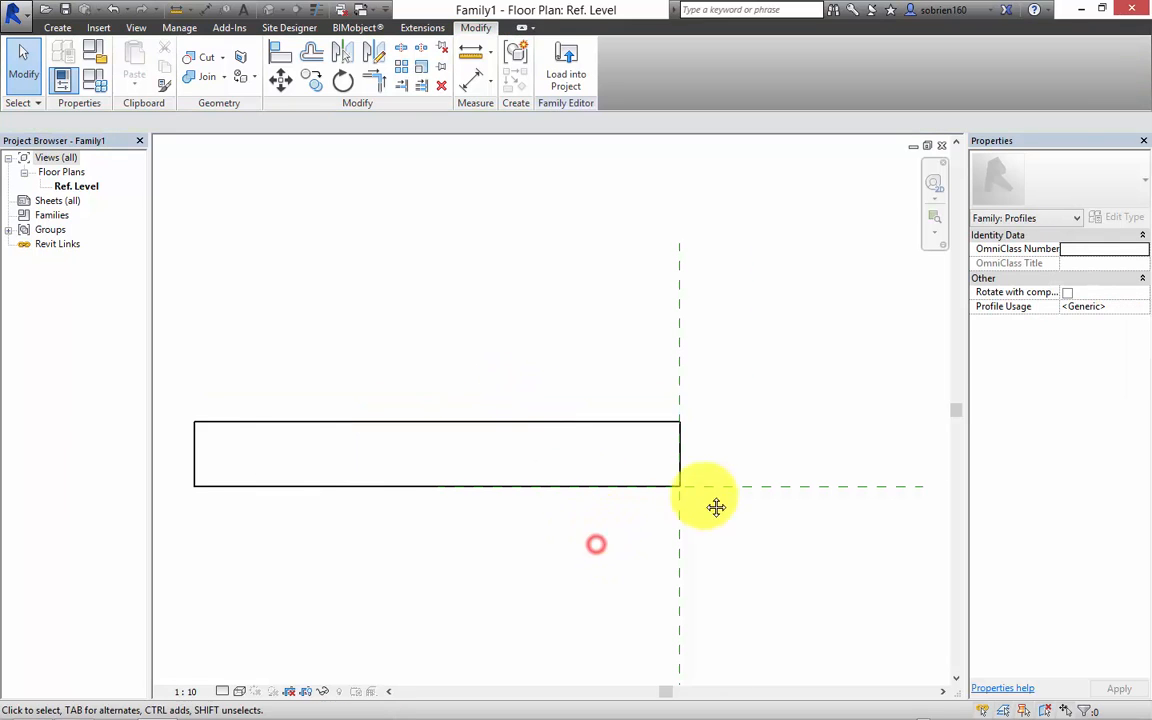
key(z)
key(f)
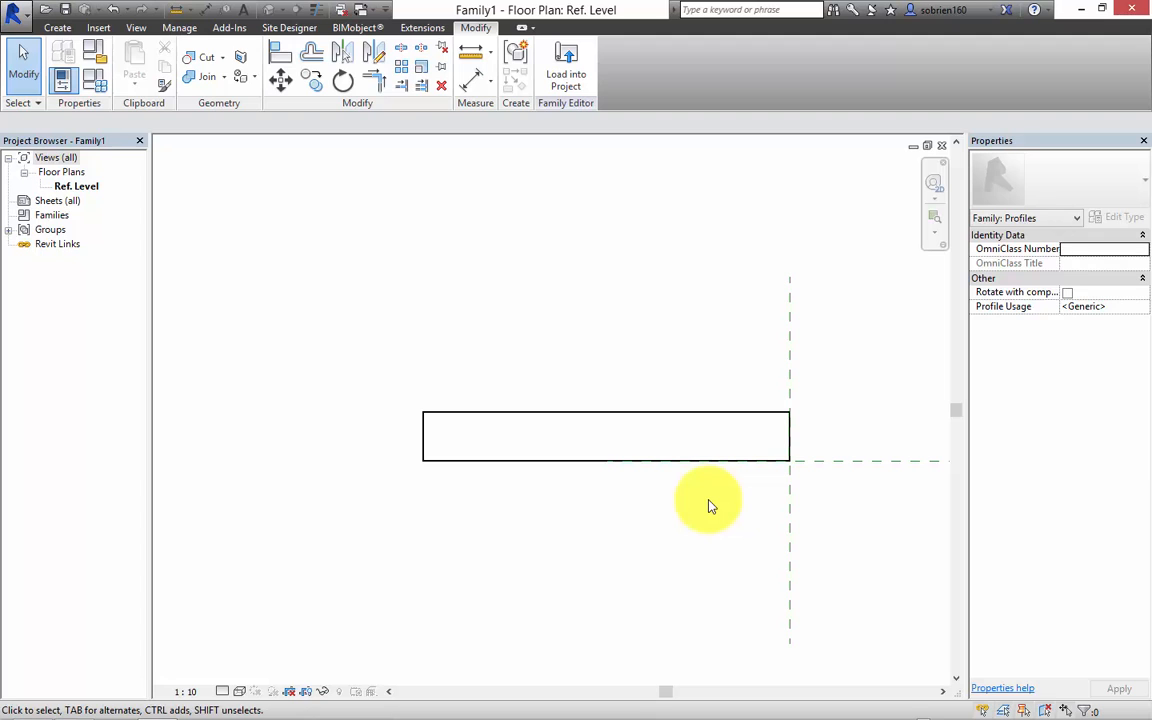
middle_drag(694, 302, 646, 341)
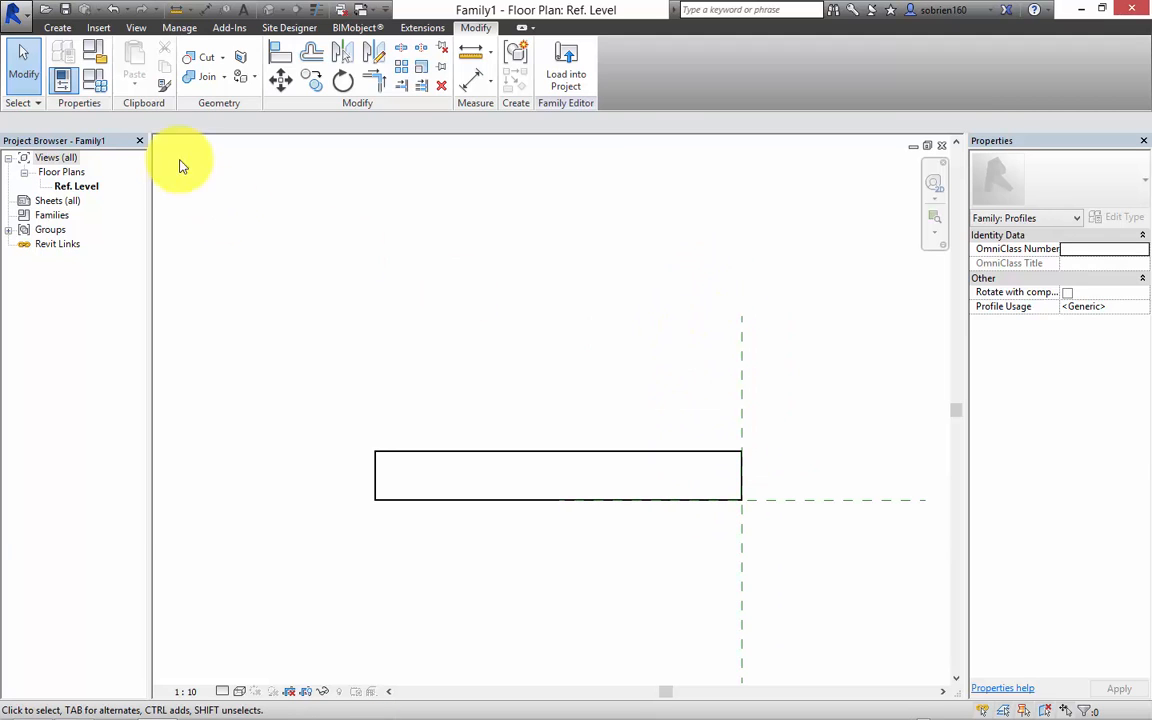
Save the profile family to the Desktop as sidewalk.rfa, overwriting the existing file, and load it into the project
click(20, 22)
mouse_move(22, 202)
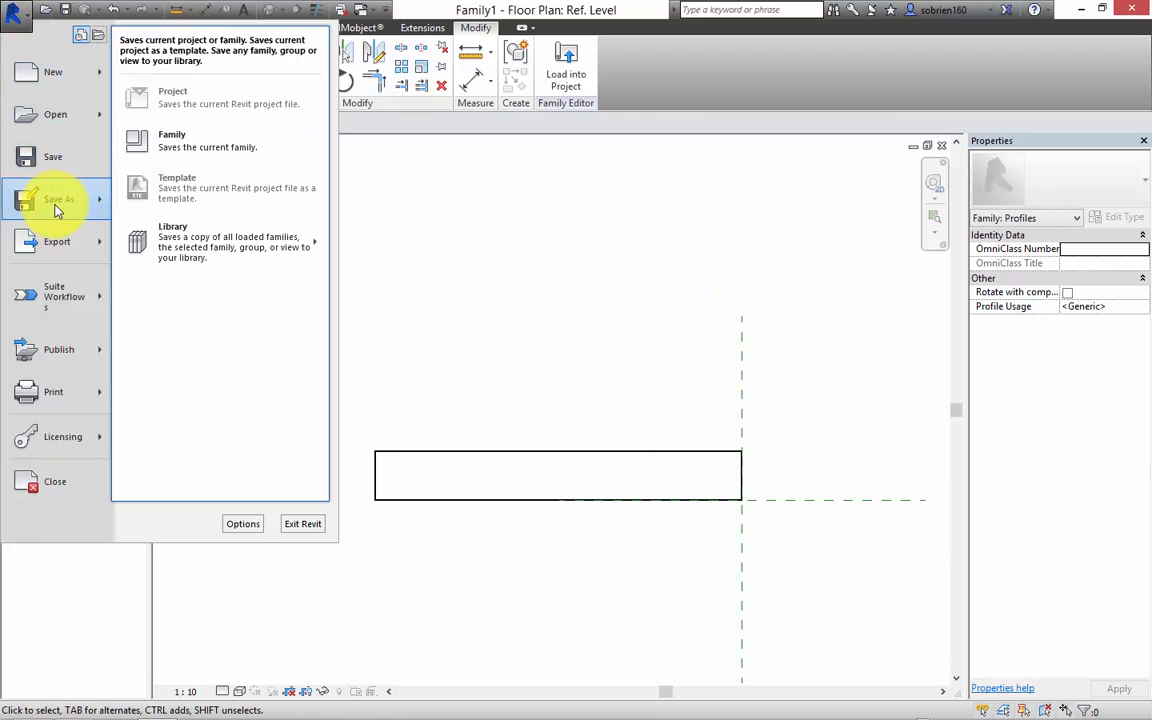
click(168, 142)
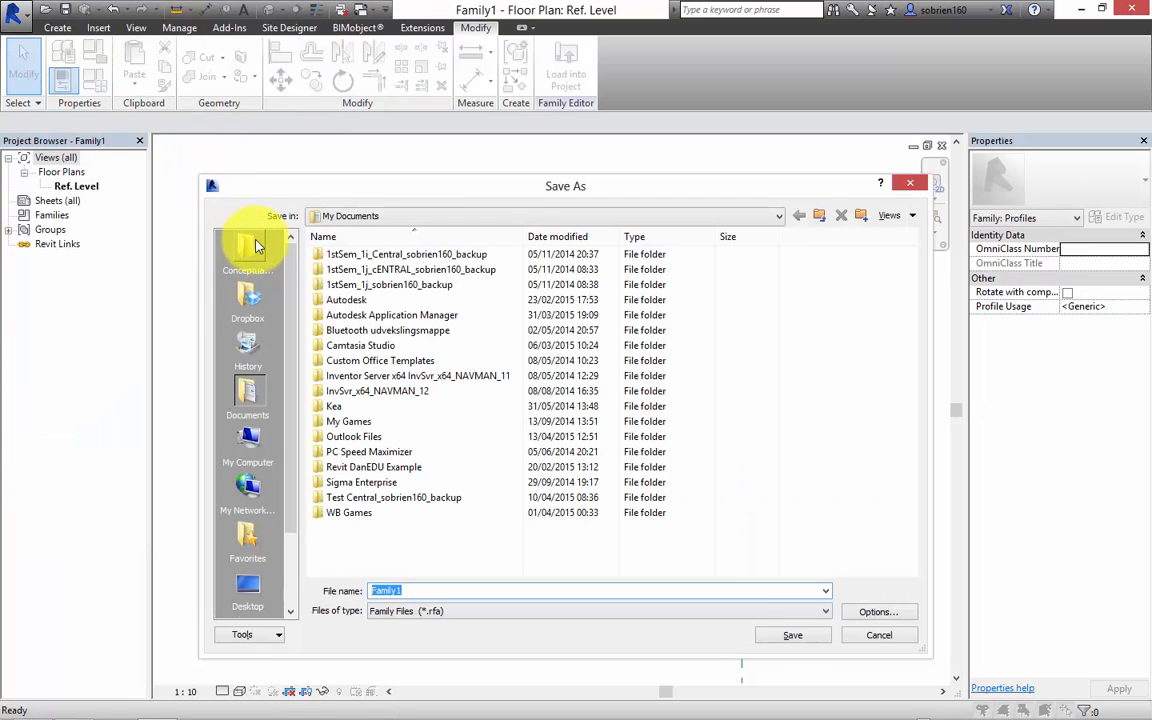
click(243, 587)
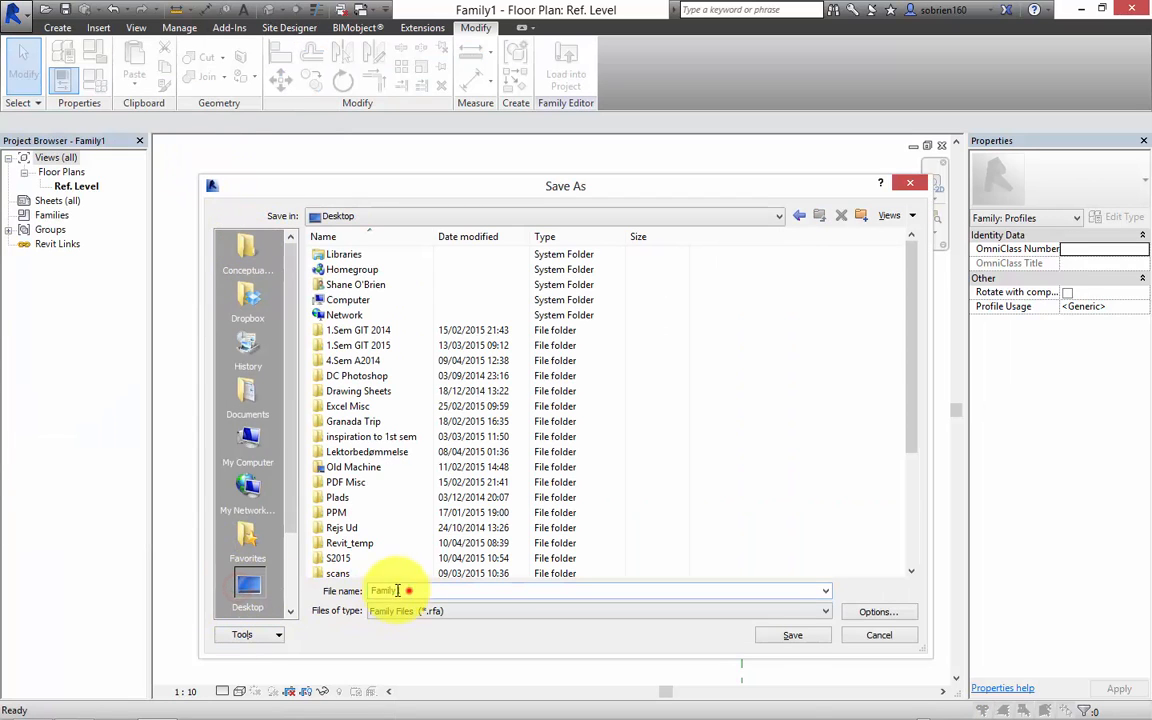
double_click(397, 590)
text(s2015)
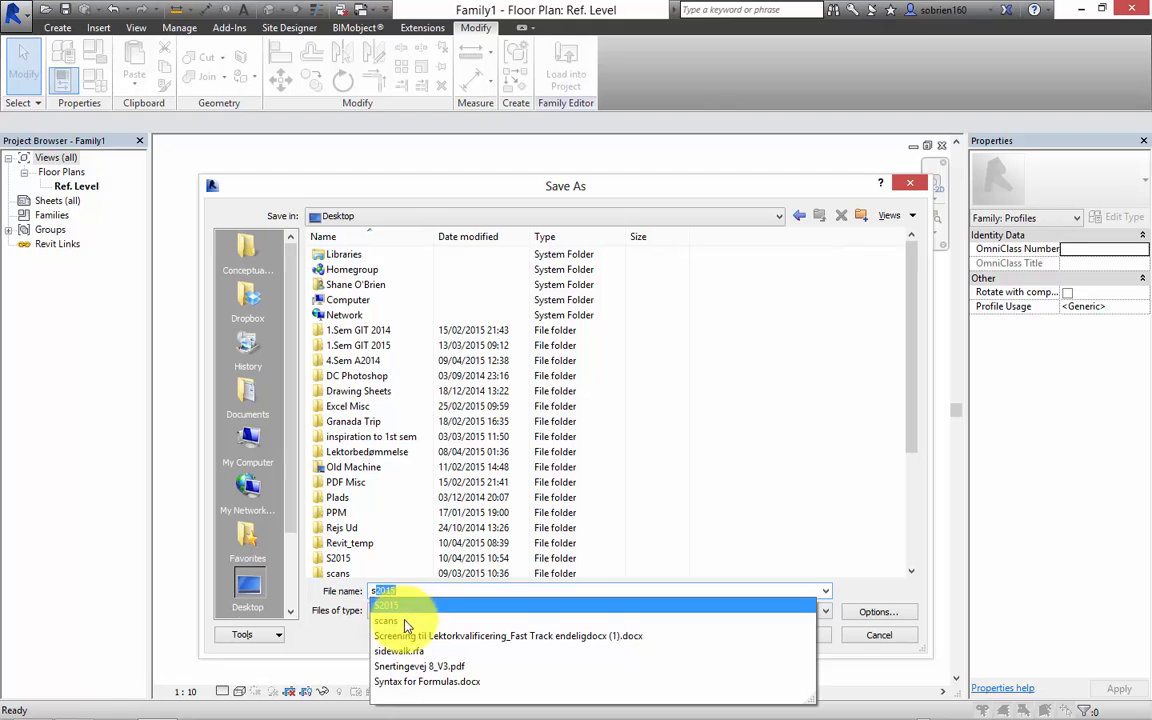
click(424, 651)
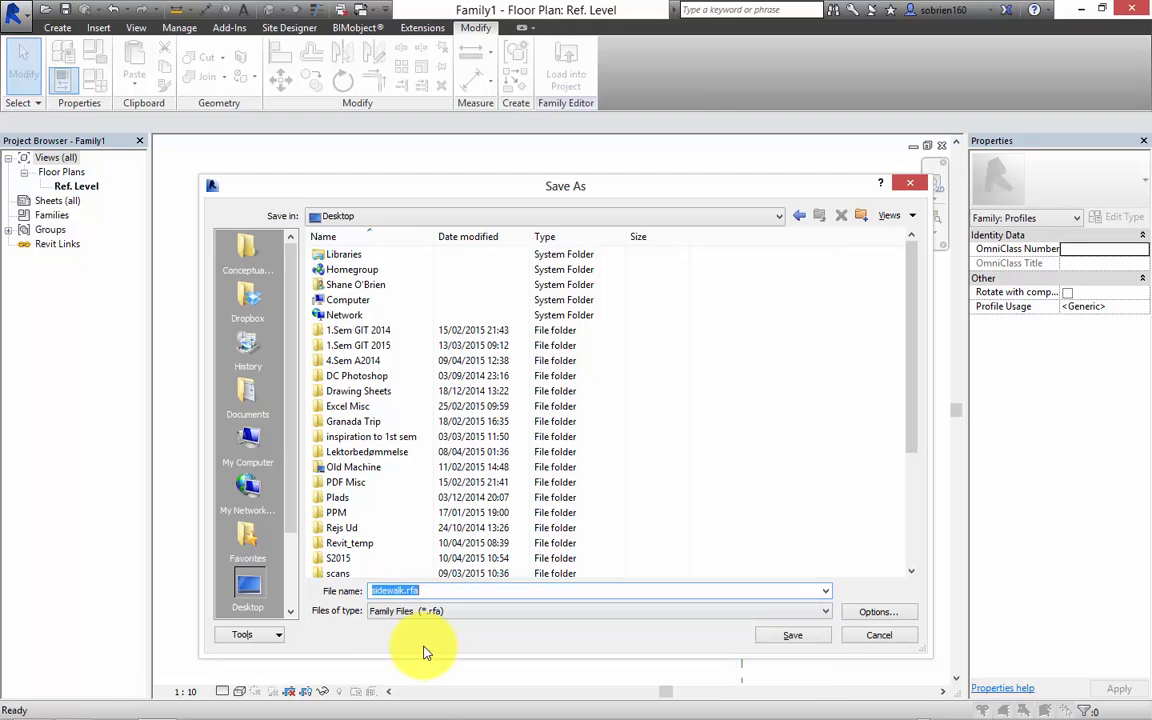
click(805, 637)
click(562, 378)
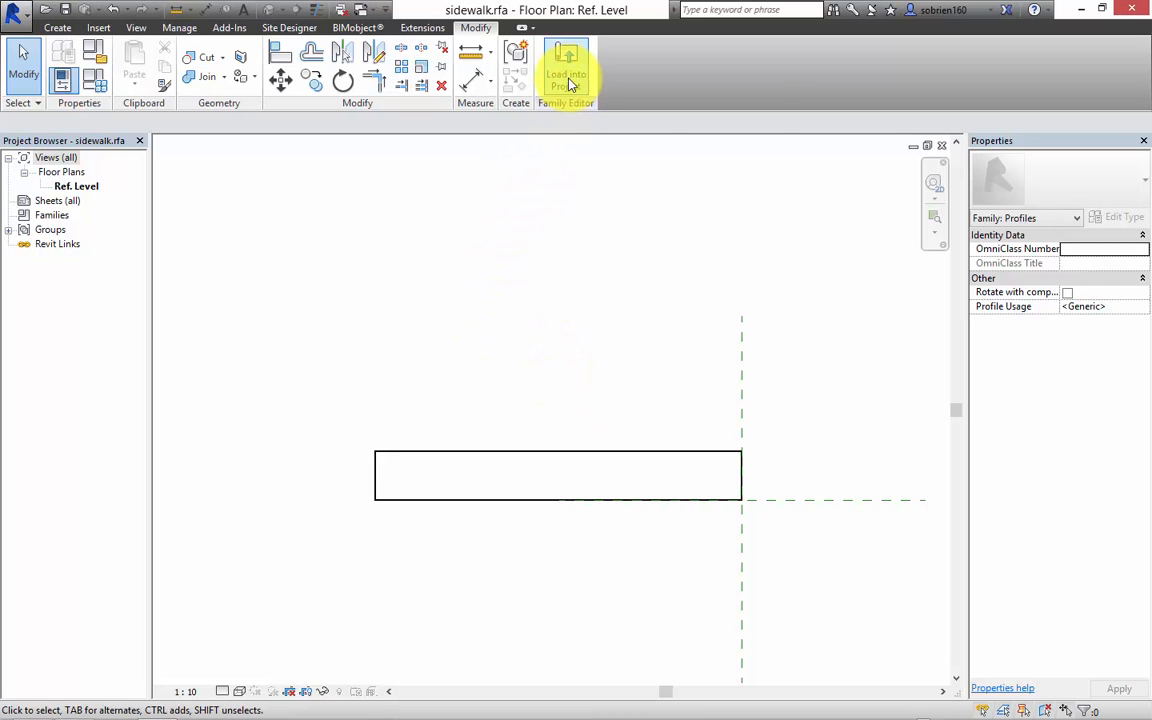
click(568, 78)
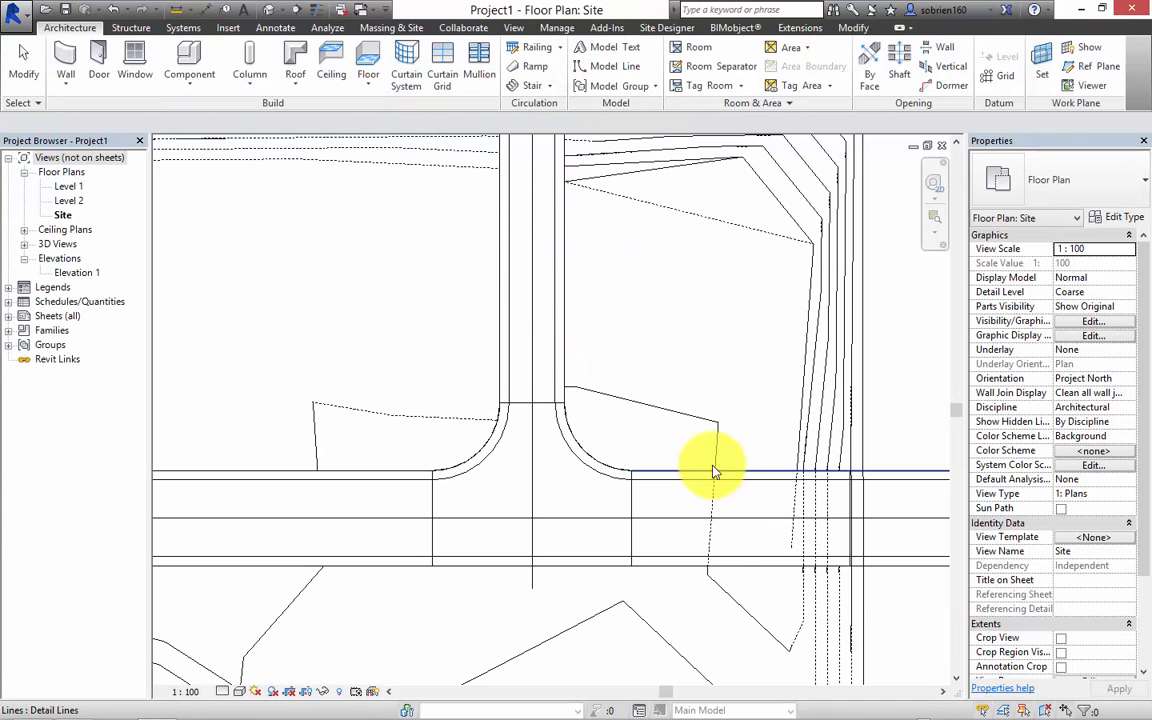
Minimize the sidewalk family view and bring up the project's 3D view at the road junction
key(w)
key(t)
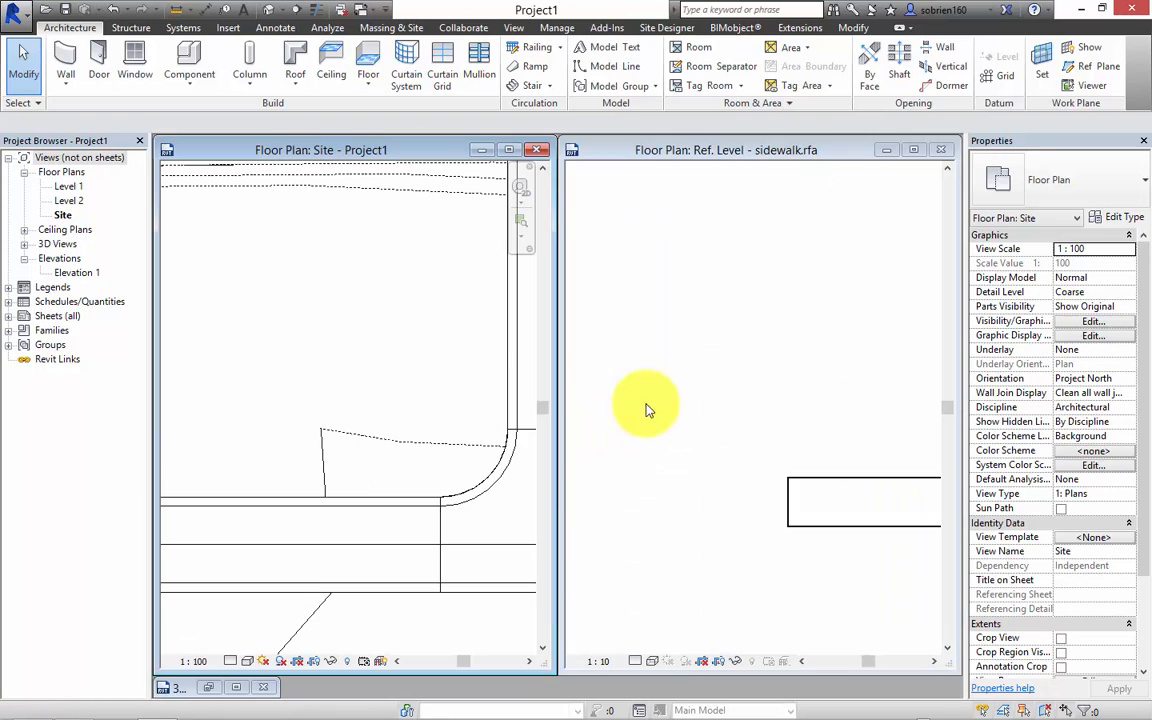
click(911, 153)
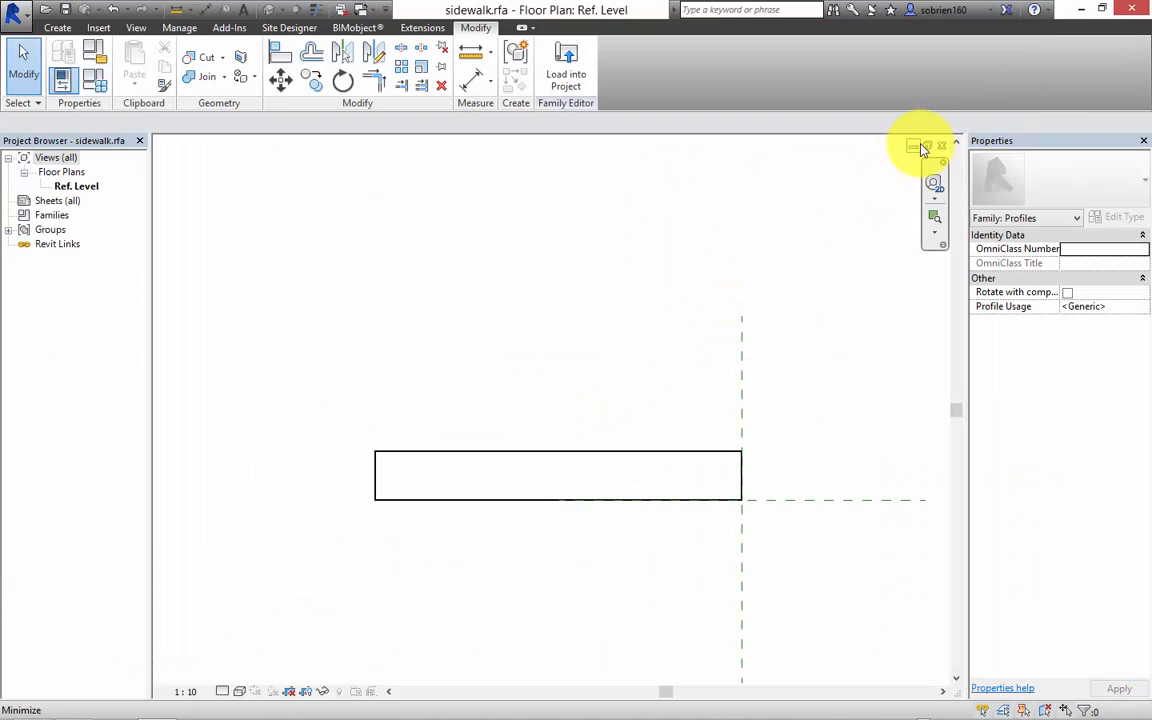
click(915, 146)
click(247, 690)
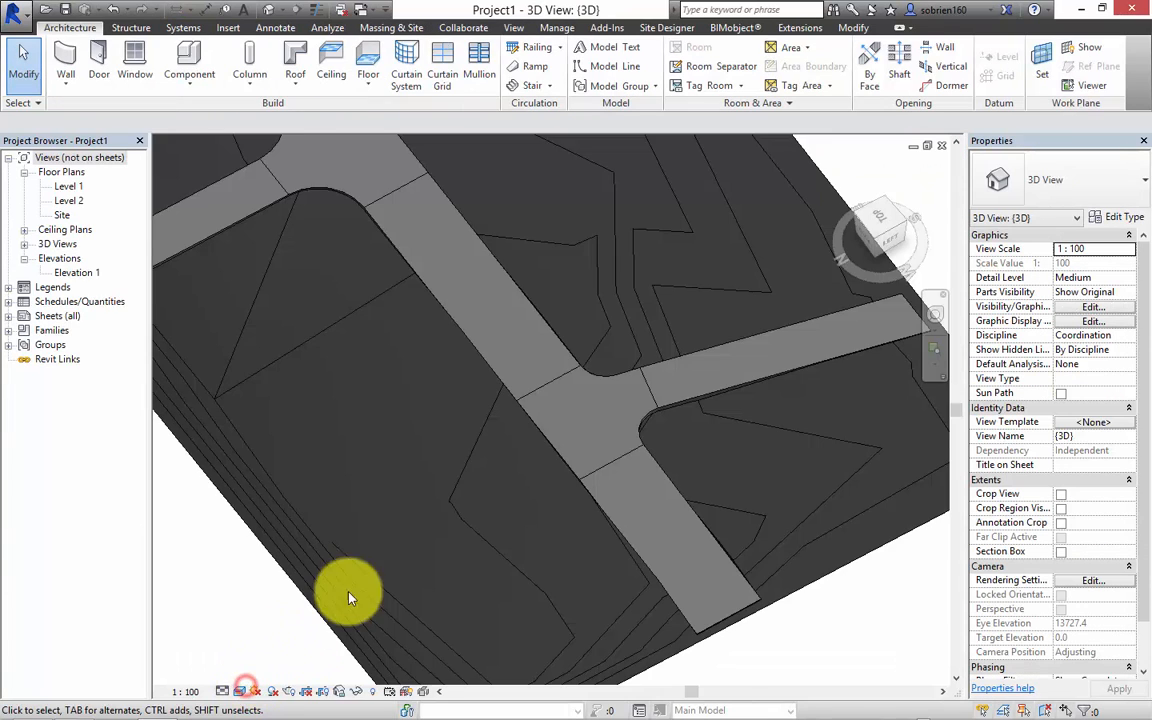
scroll(572, 498, down, 1)
middle_drag(573, 497, 607, 472)
scroll(650, 537, up, 3)
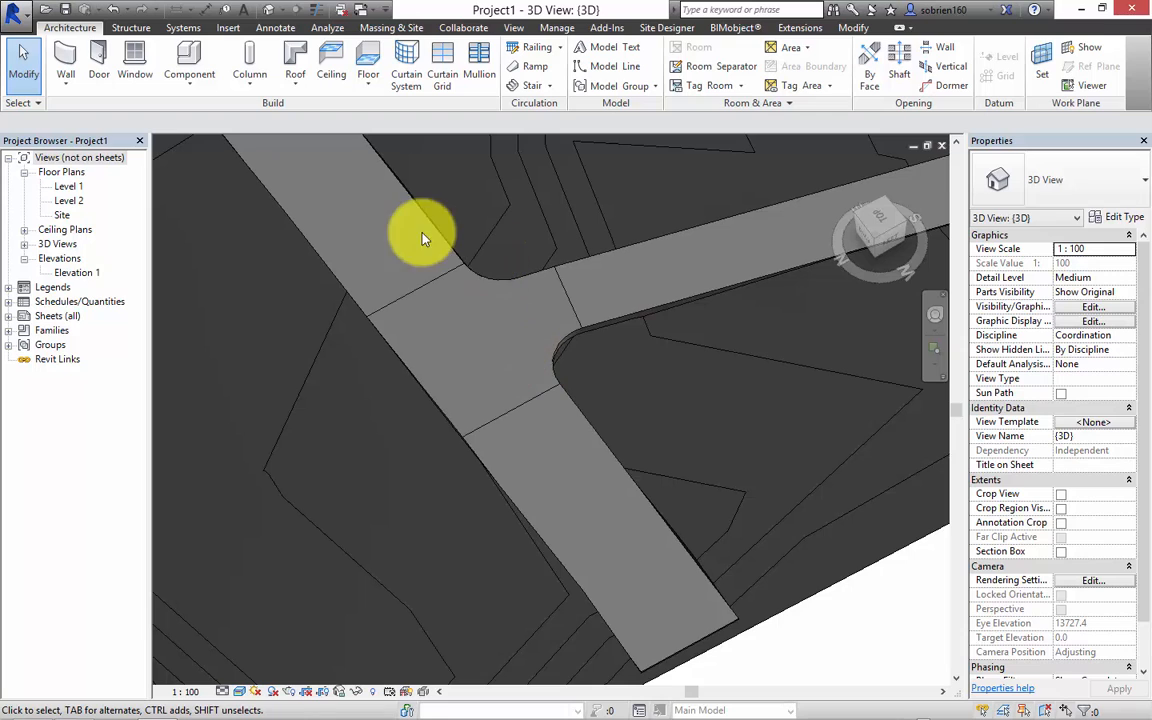
click(338, 207)
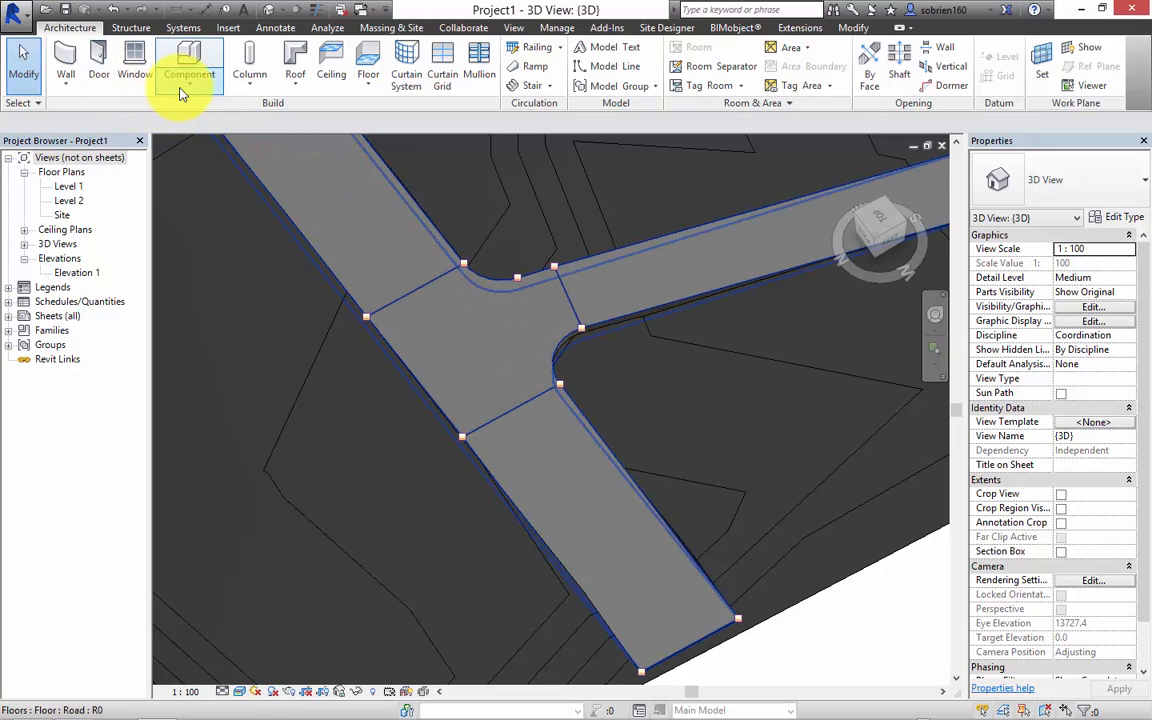
Start an in-place model in the Site category, keeping the name Site 1
click(181, 93)
click(190, 121)
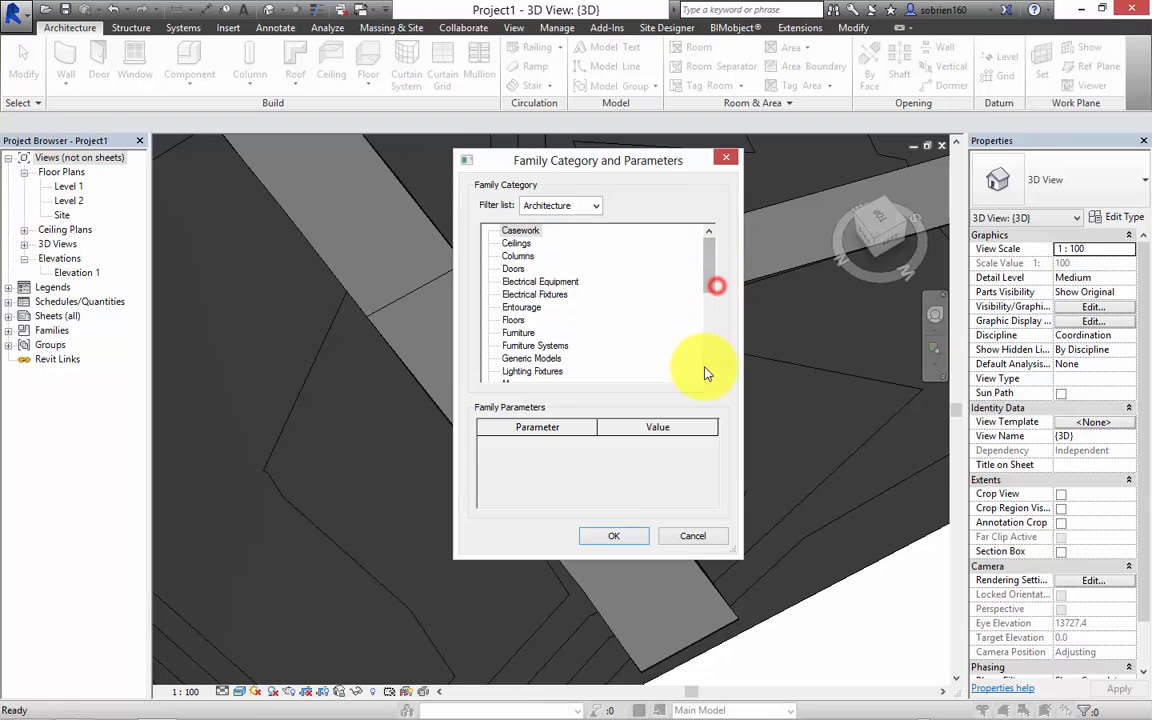
drag(705, 373, 709, 357)
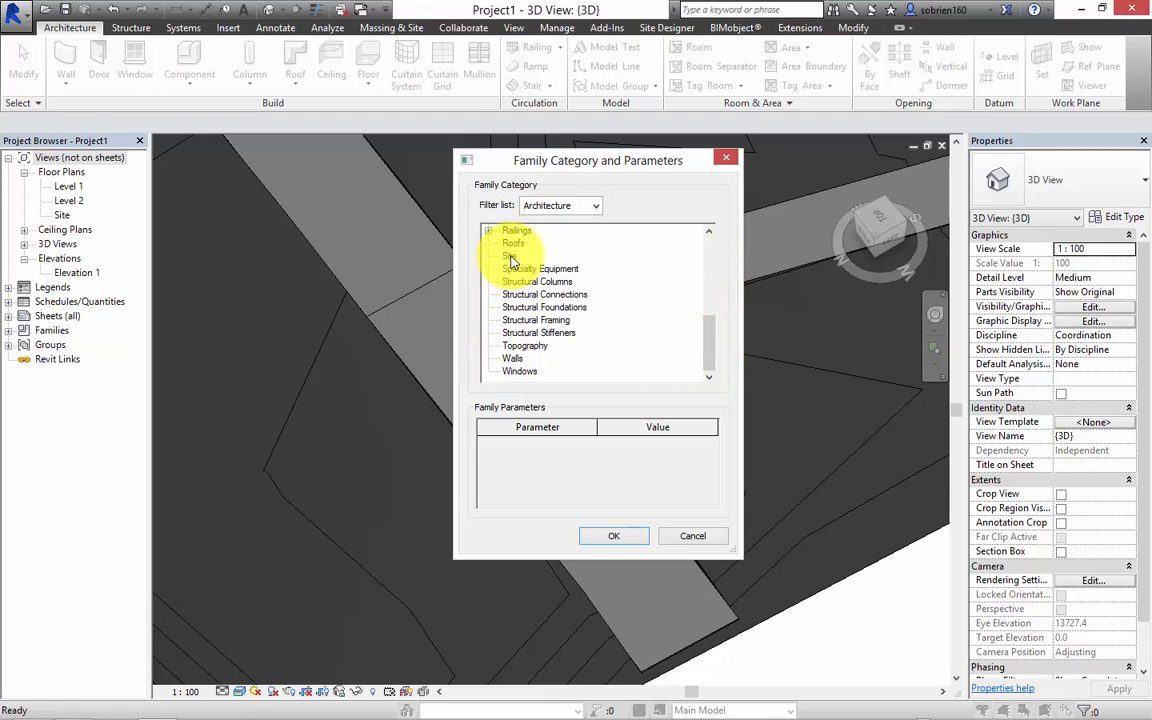
click(604, 537)
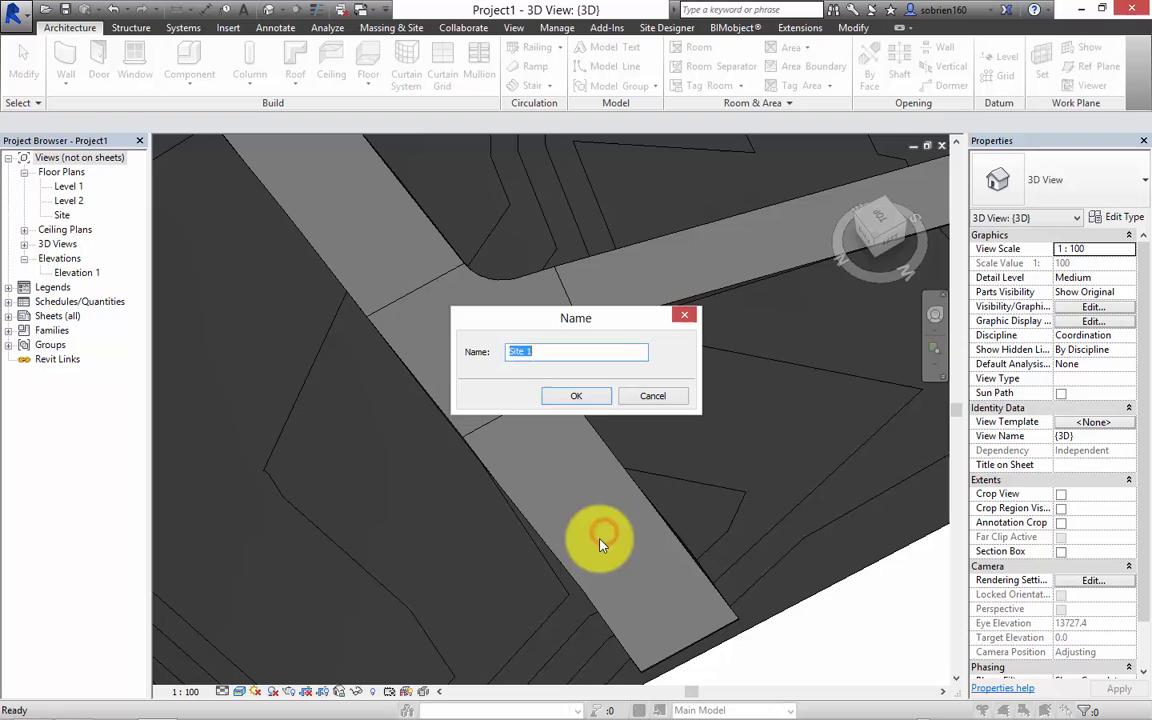
click(577, 397)
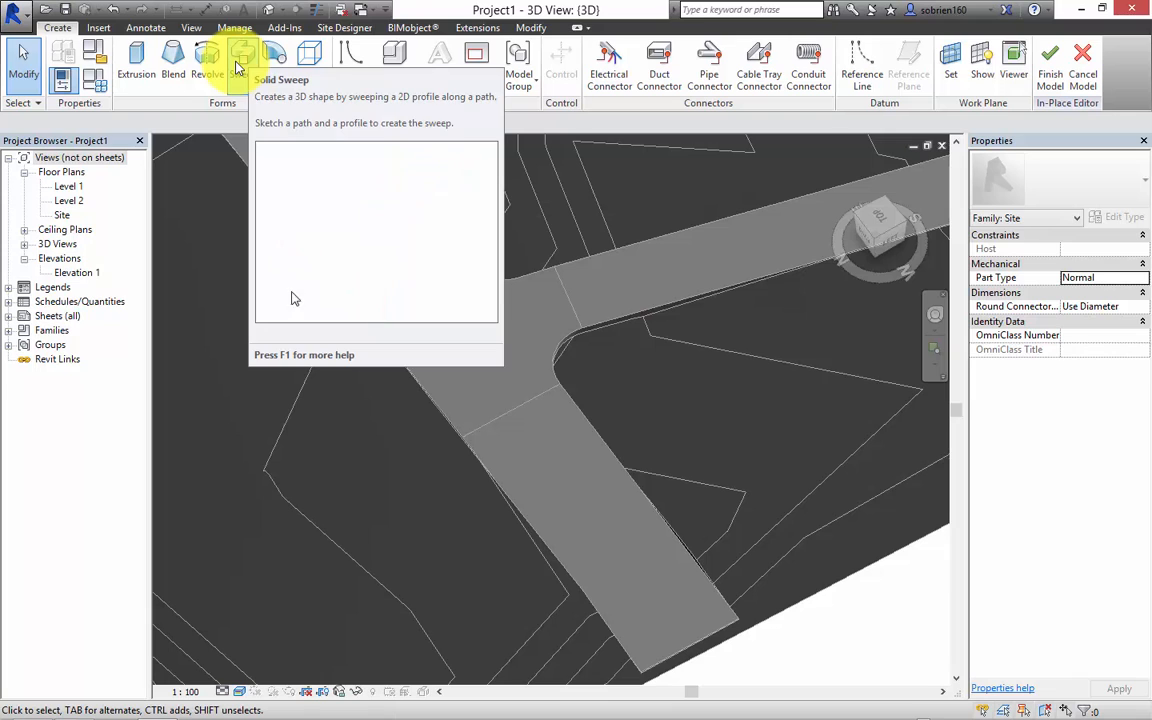
Start a solid sweep and pick the connected road edges around the rounded inner corner as its path
click(237, 66)
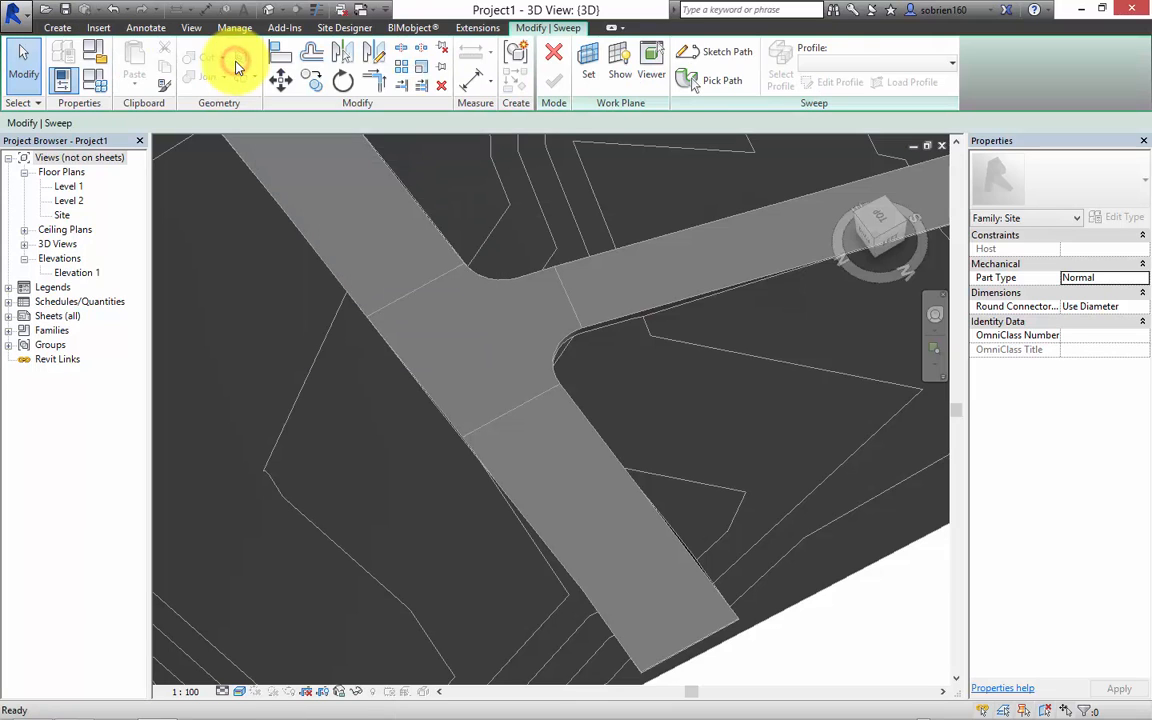
click(690, 82)
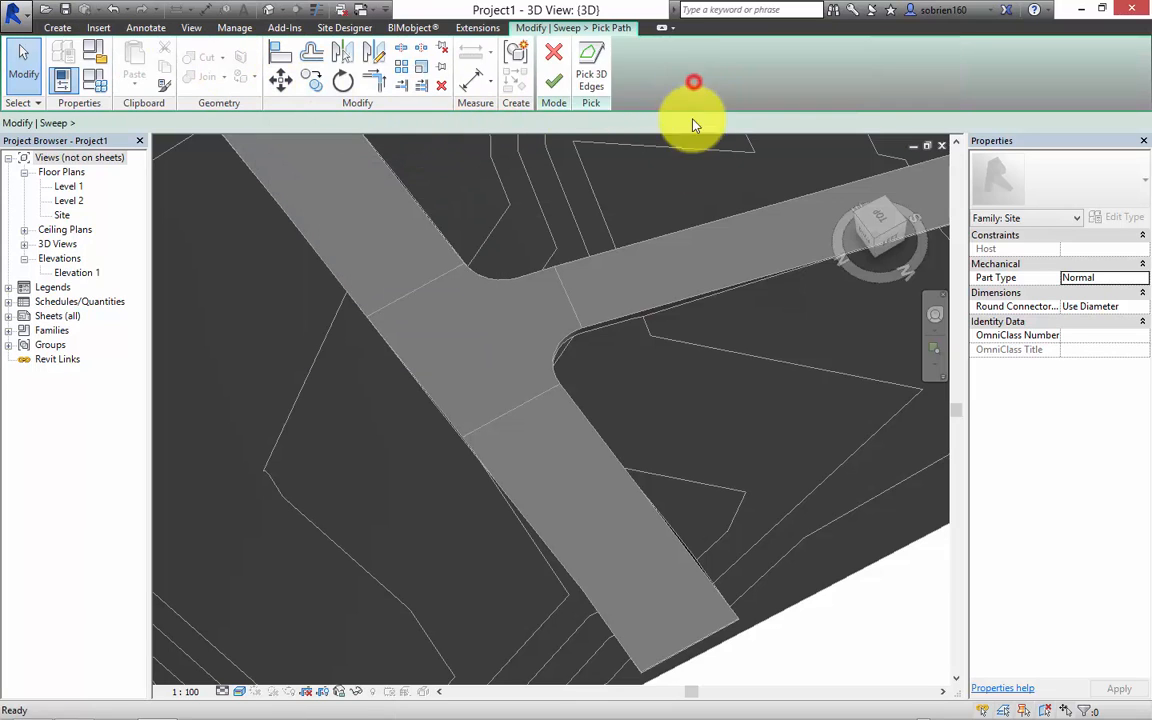
click(684, 551)
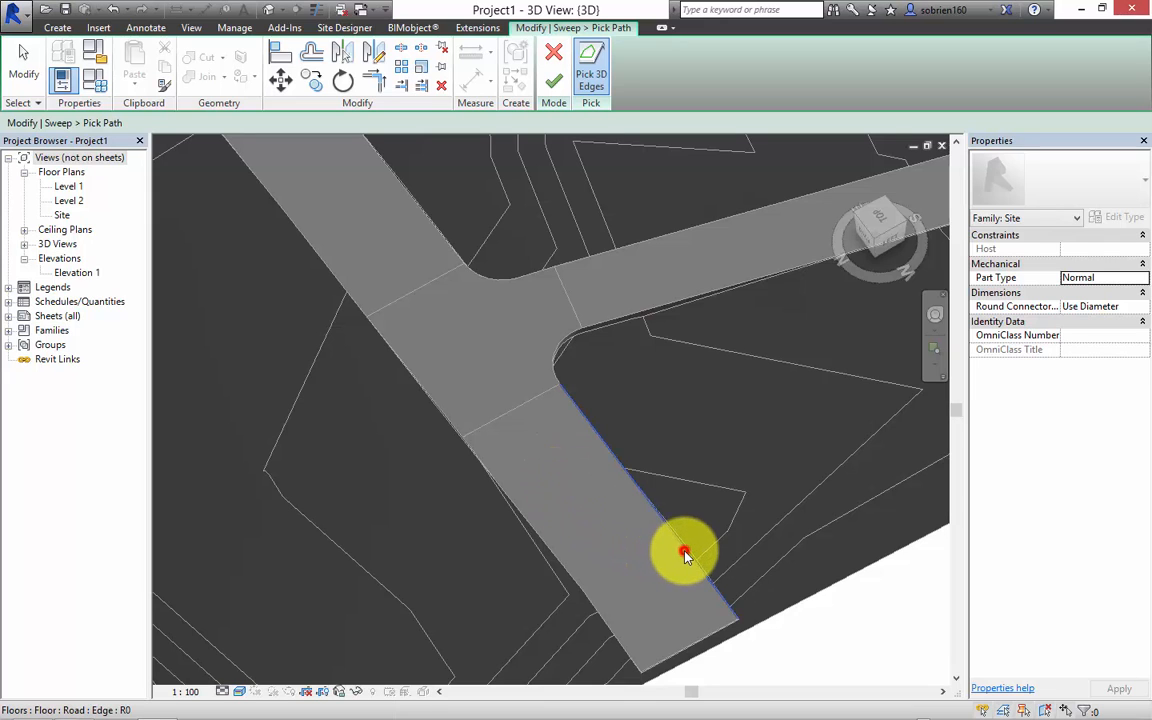
click(598, 318)
middle_drag(722, 252, 567, 318)
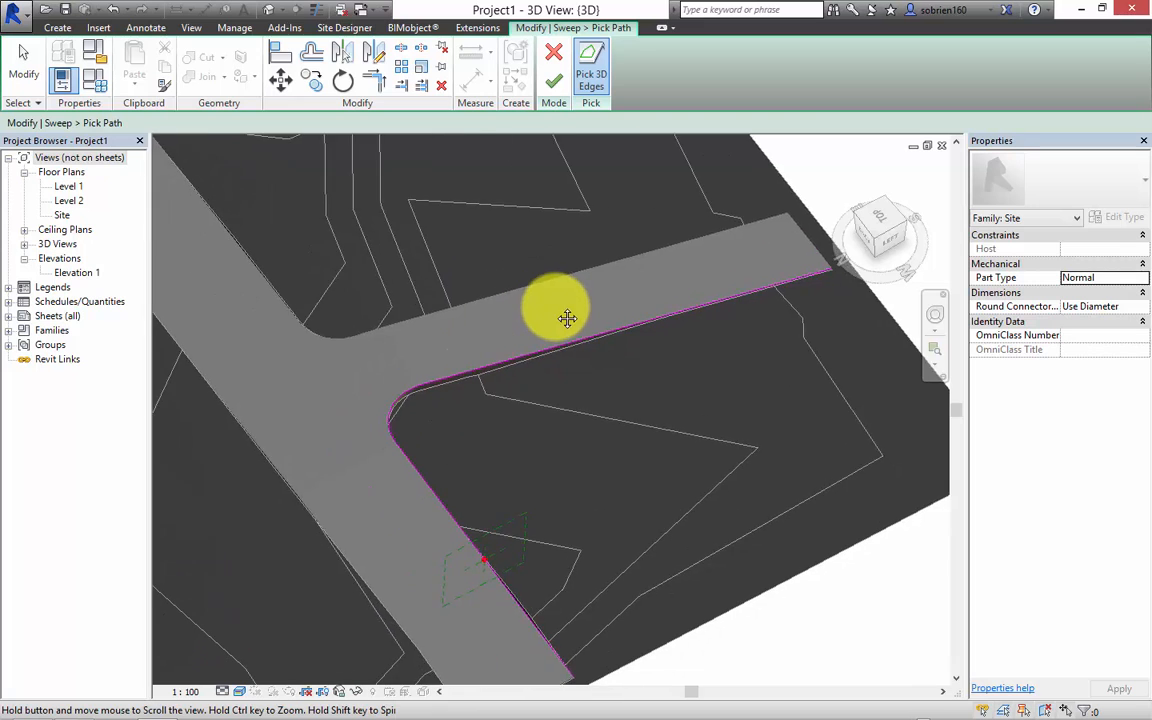
scroll(567, 318, down, 2)
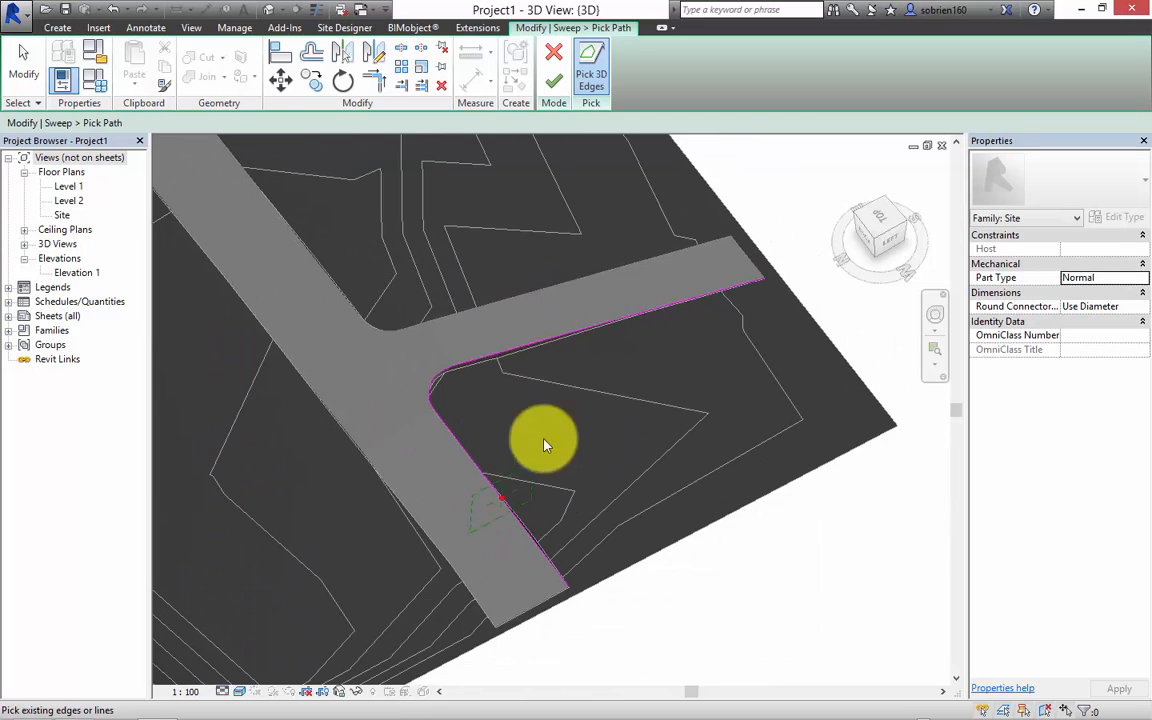
click(550, 90)
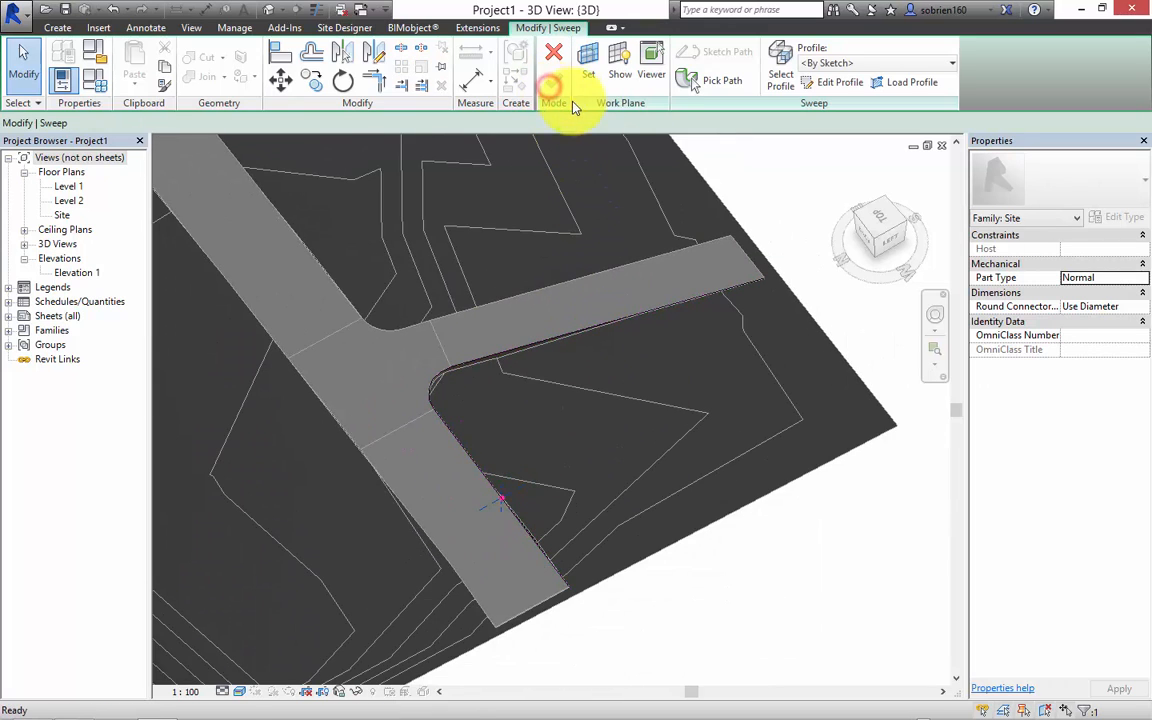
Assign the loaded sidewalk profile to the sweep, viewing its placement on the road edge up close
click(891, 63)
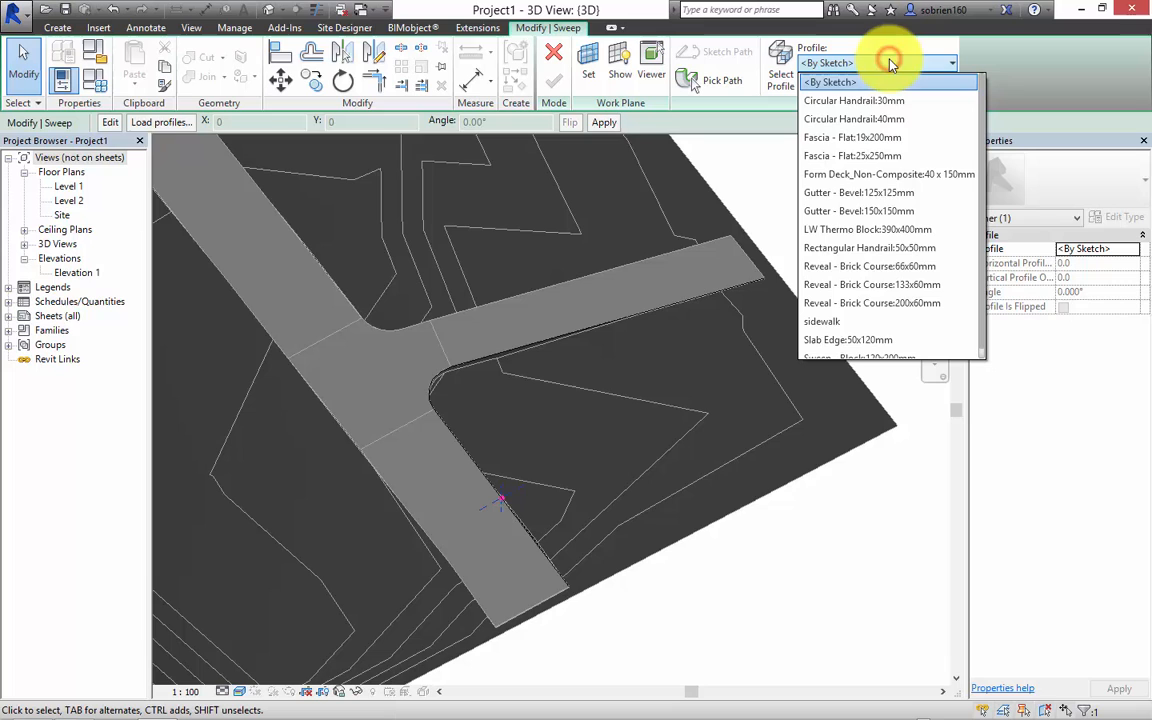
click(820, 322)
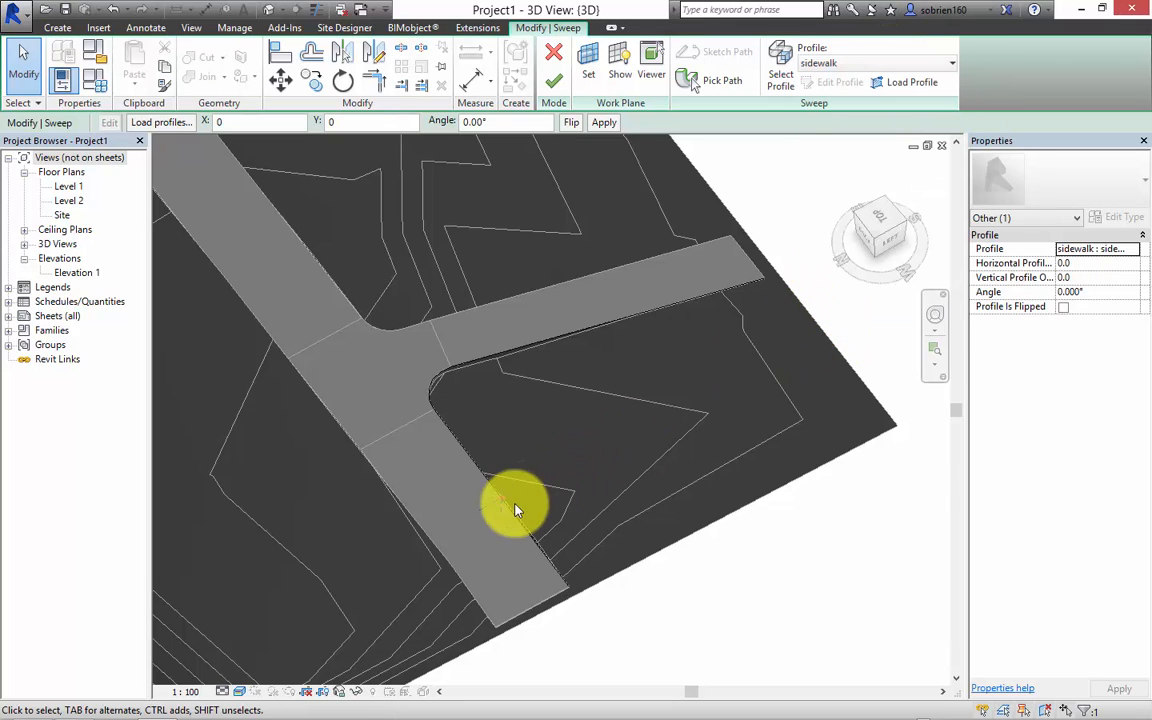
scroll(476, 597, up, 2)
scroll(482, 497, up, 5)
middle_drag(533, 492, 532, 476)
scroll(515, 558, up, 2)
middle_drag(515, 555, 475, 408)
scroll(484, 450, up, 2)
scroll(475, 408, up, 2)
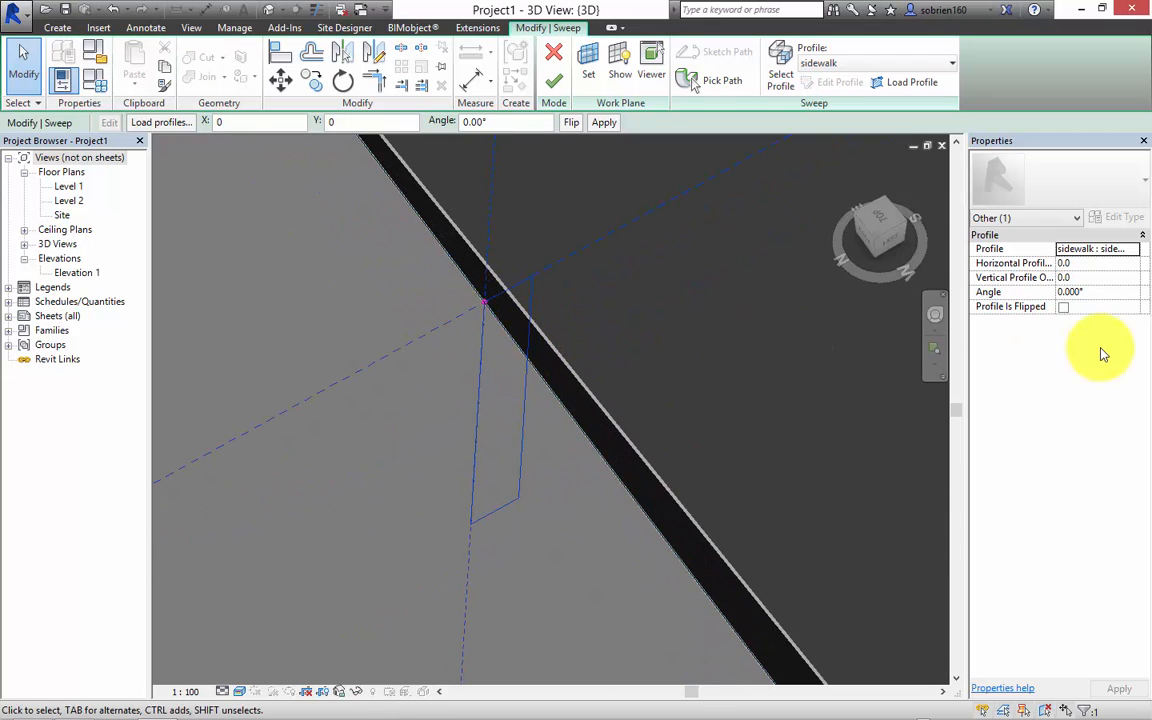
Set the profile angle to -90°, flip the profile onto the road side, and finish the sweep
click(1088, 292)
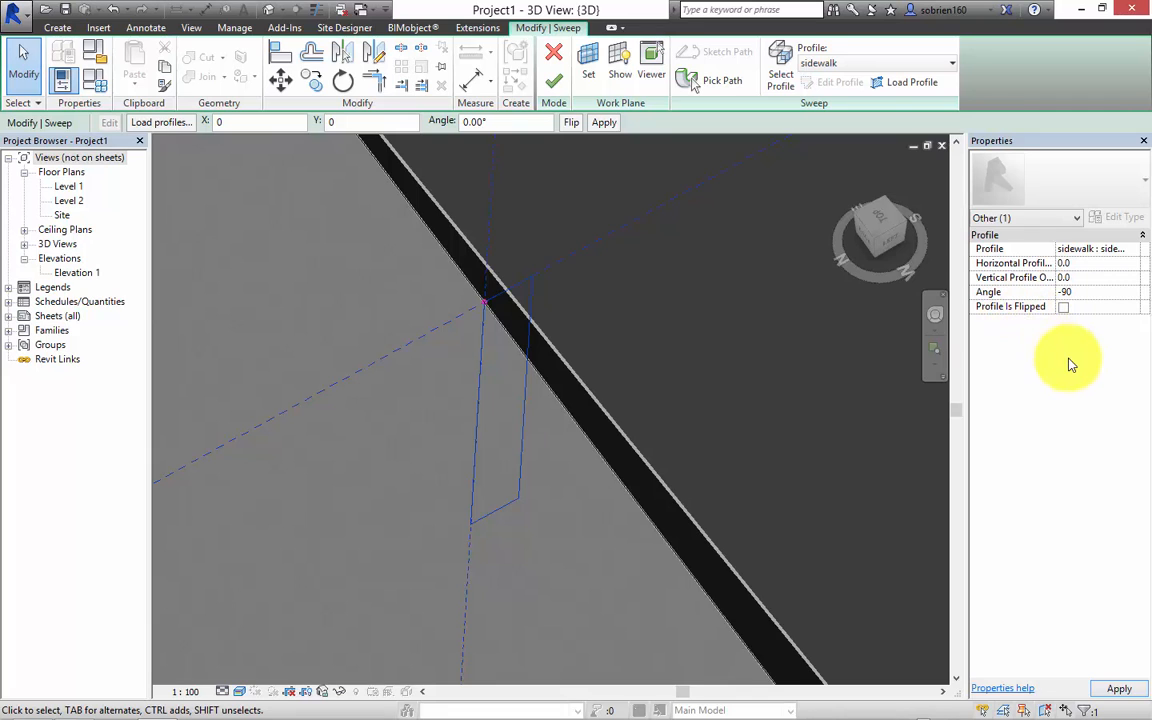
click(1116, 690)
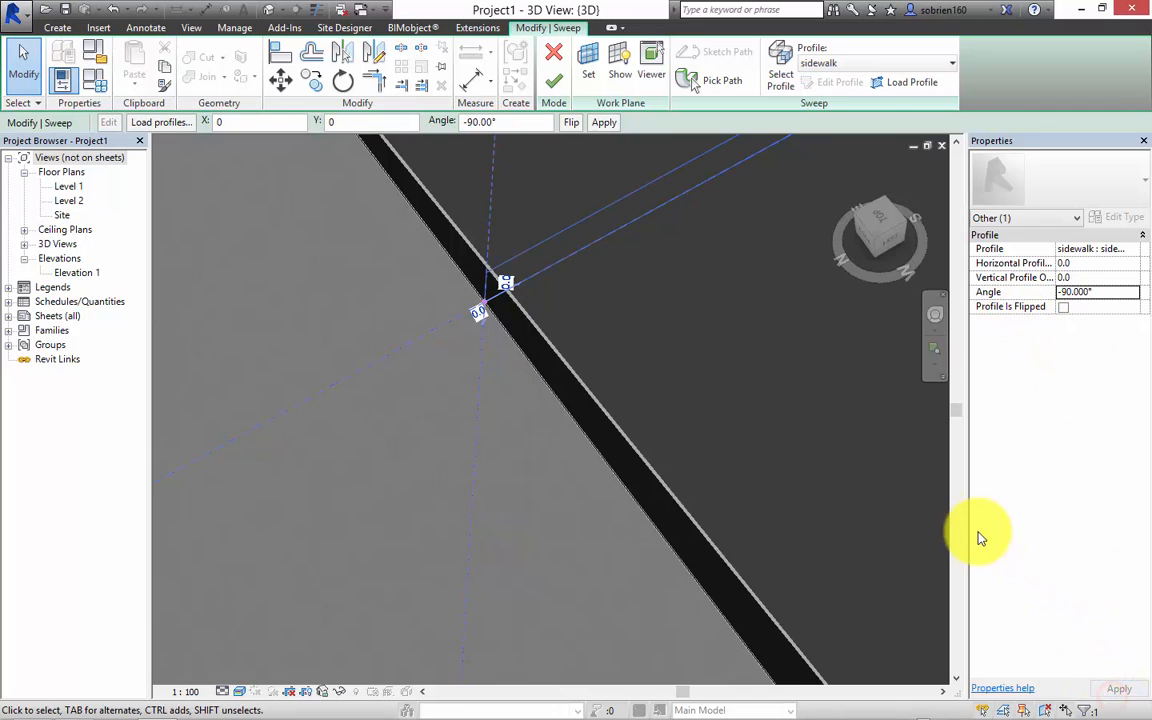
click(1065, 307)
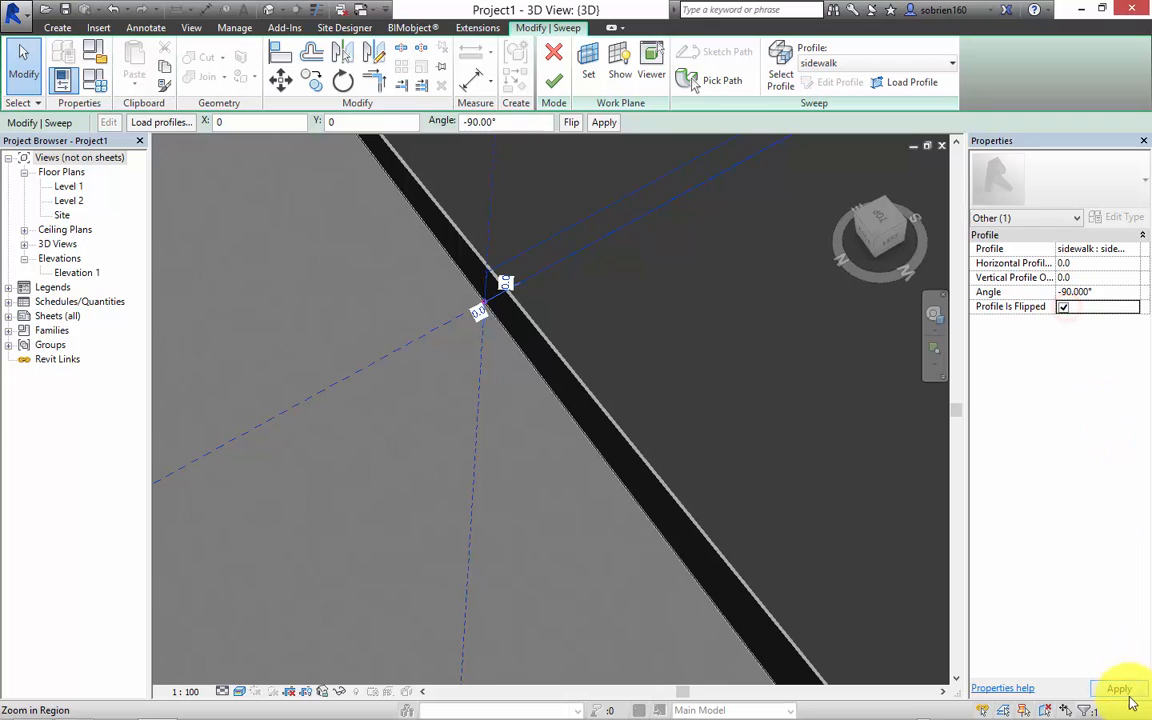
click(1123, 693)
scroll(497, 486, down, 2)
middle_drag(500, 486, 664, 476)
scroll(662, 477, down, 6)
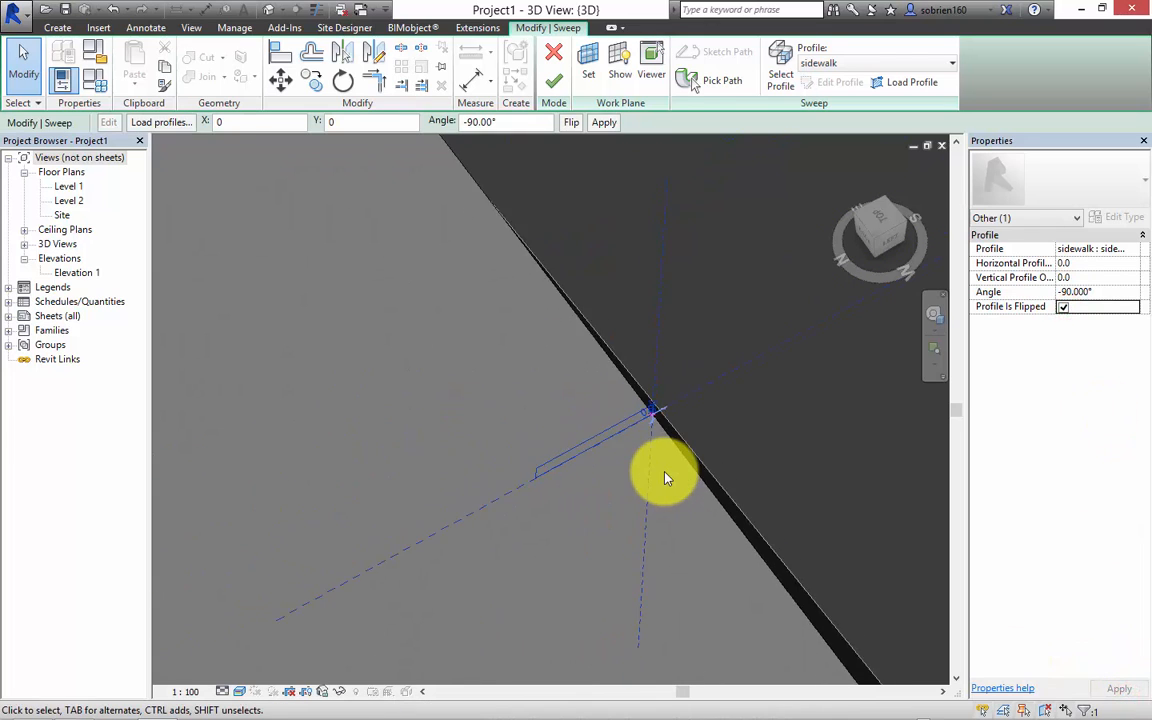
scroll(651, 489, up, 1)
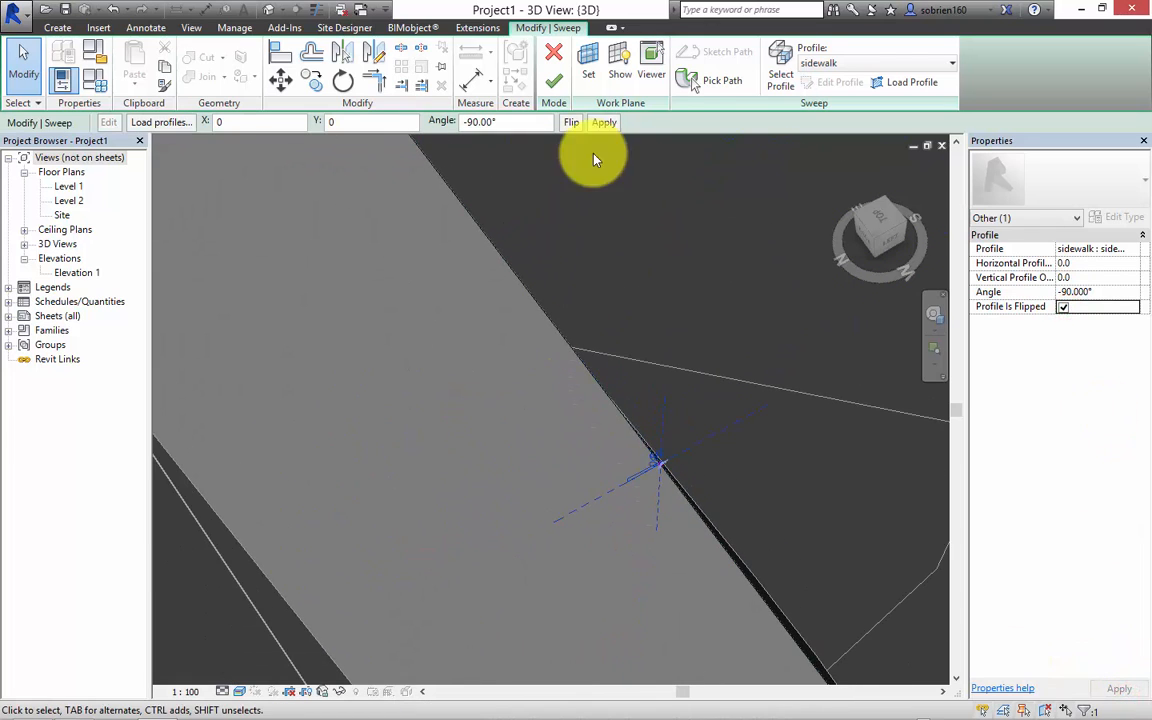
click(556, 82)
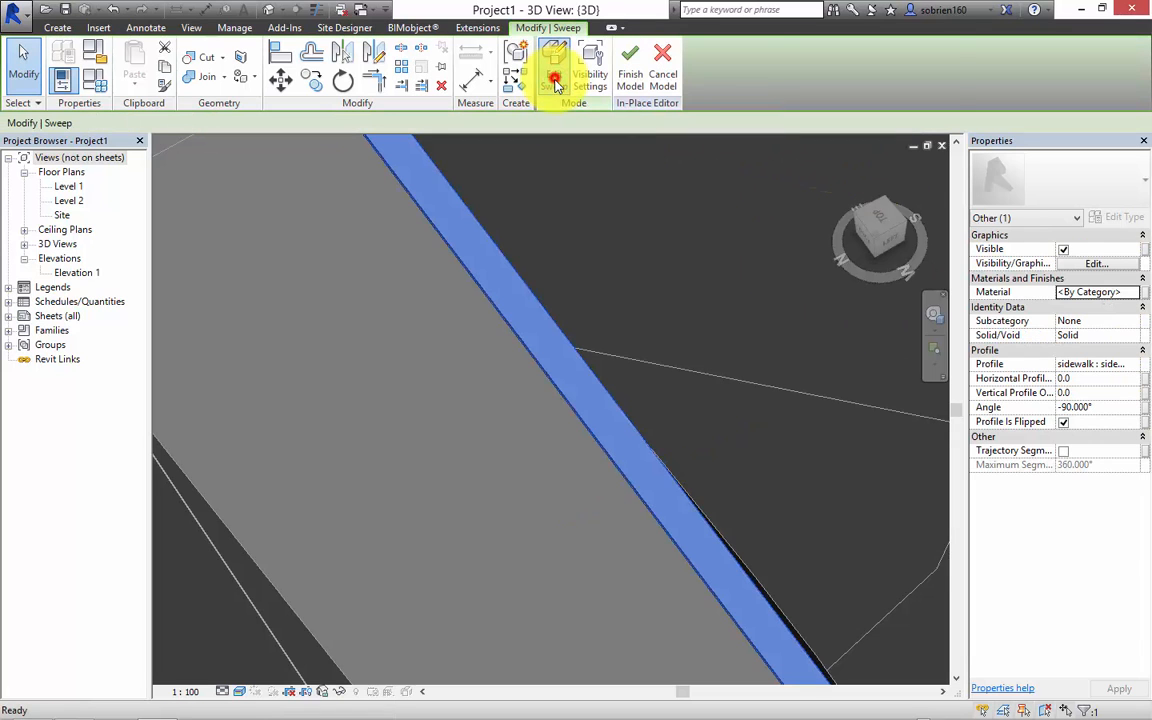
Reopen the sidewalk sweep for editing and examine how it follows the rounded corner and both road edges
click(555, 78)
scroll(575, 305, down, 4)
middle_drag(517, 458, 513, 648)
shift+middle_drag(473, 432, 505, 400)
scroll(514, 496, up, 5)
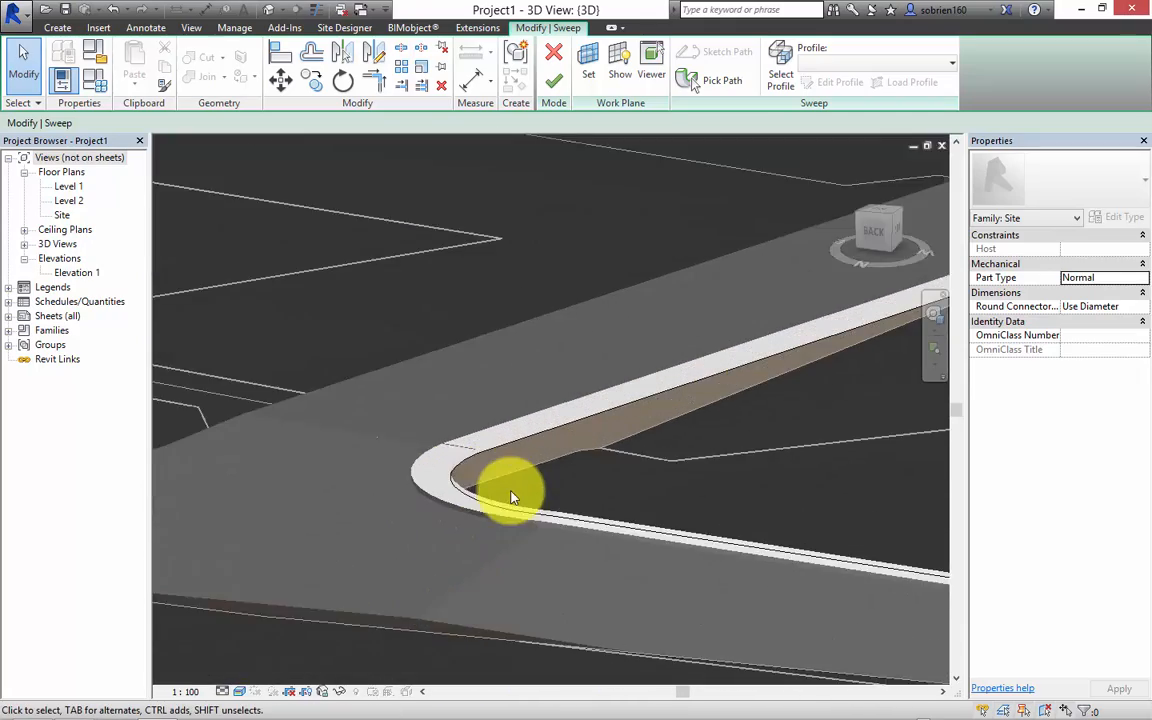
shift+middle_drag(549, 539, 596, 558)
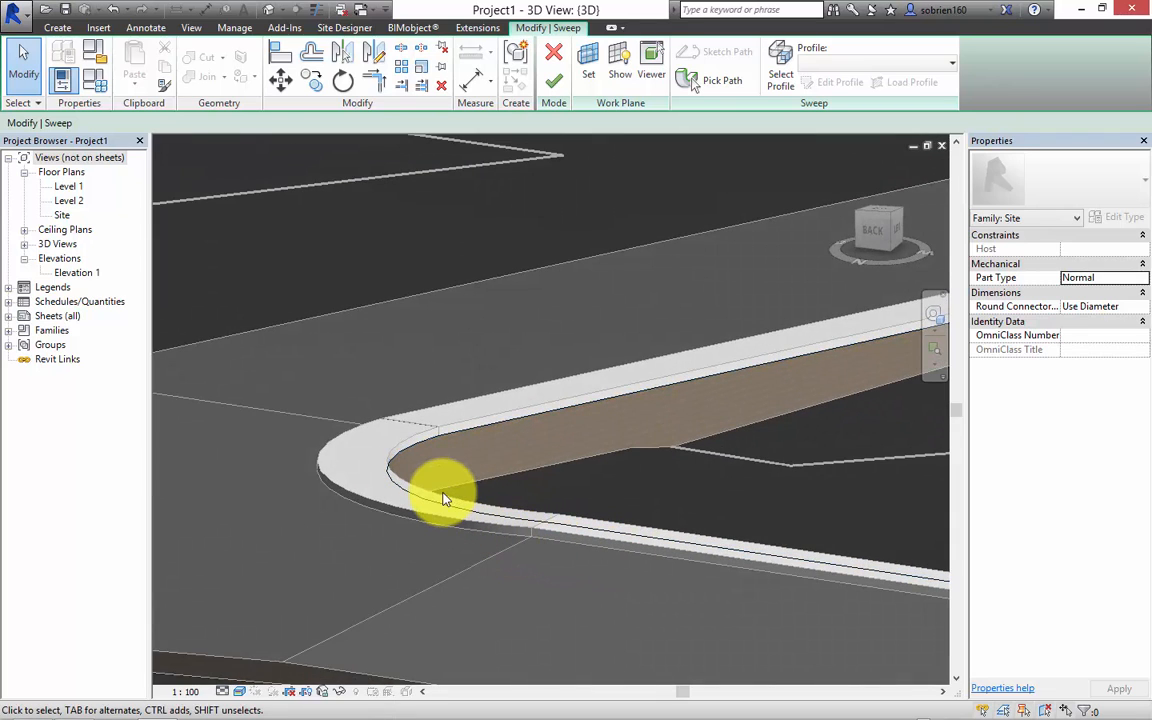
shift+middle_drag(518, 452, 491, 435)
scroll(413, 523, down, 4)
scroll(491, 435, down, 4)
shift+middle_drag(509, 509, 370, 448)
scroll(640, 440, down, 3)
mouse_move(502, 446)
shift+middle_down()
mouse_move(383, 458)
mouse_move(481, 491)
mouse_move(505, 470)
shift+middle_up()
Close the sweep edit and finish the in-place sidewalk model
click(553, 80)
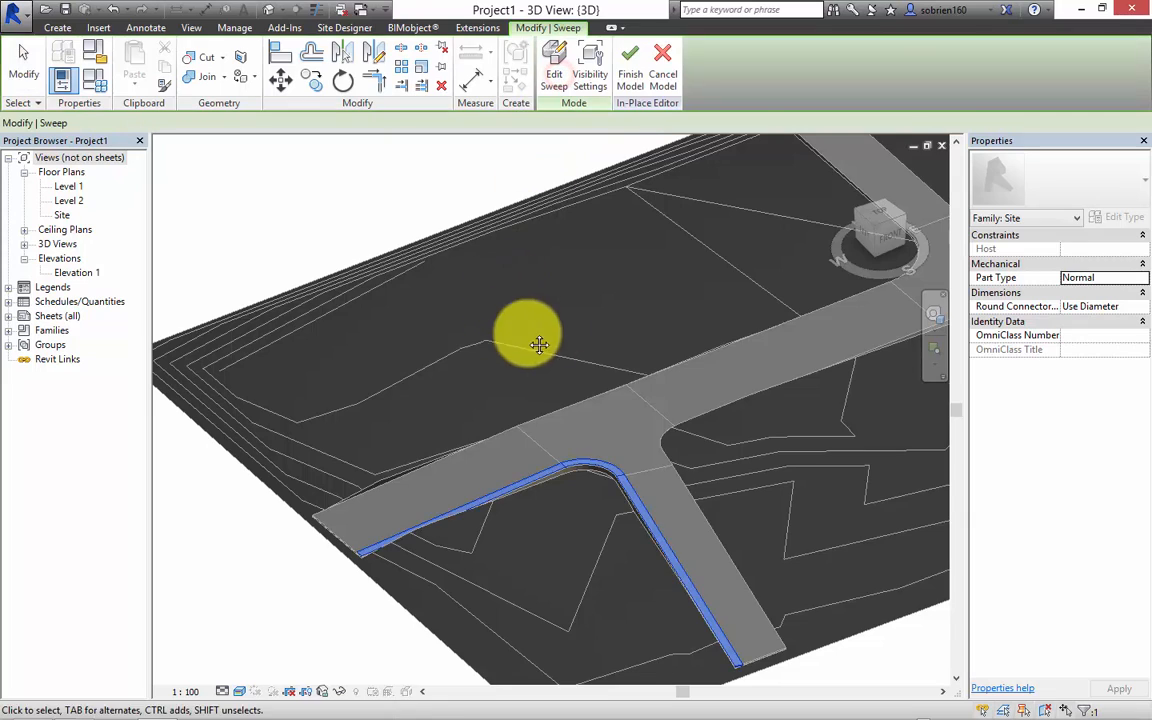
middle_drag(532, 340, 592, 318)
scroll(311, 487, up, 3)
middle_drag(463, 389, 421, 434)
click(624, 90)
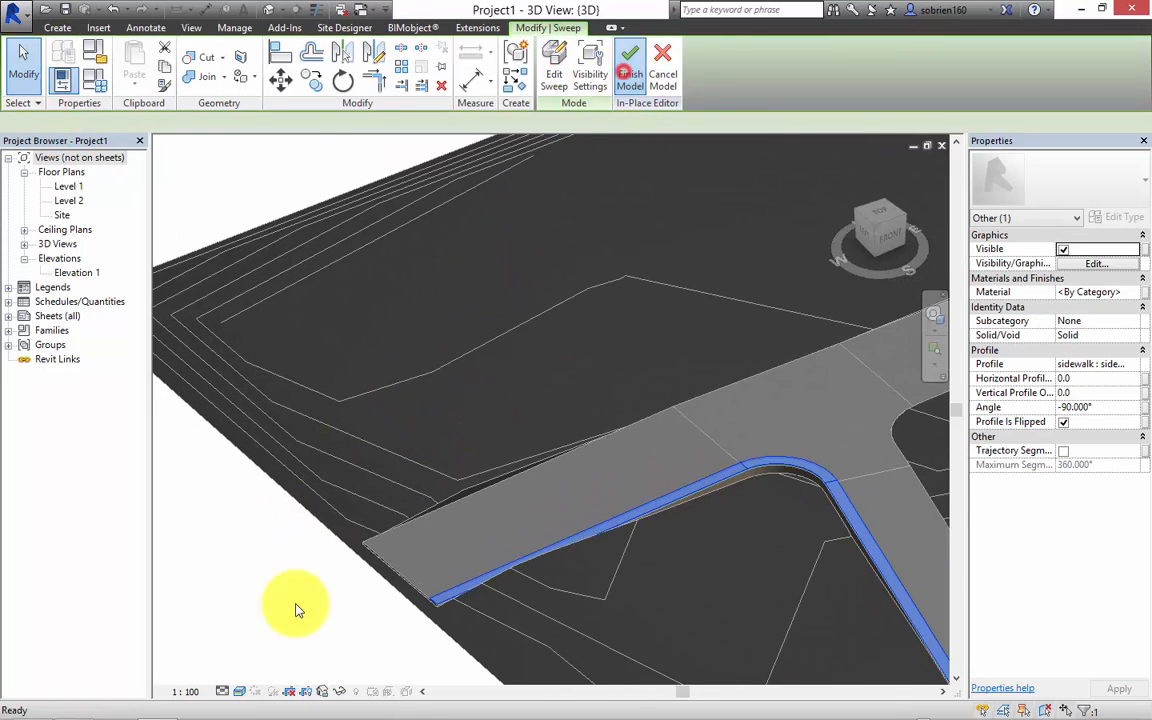
click(297, 618)
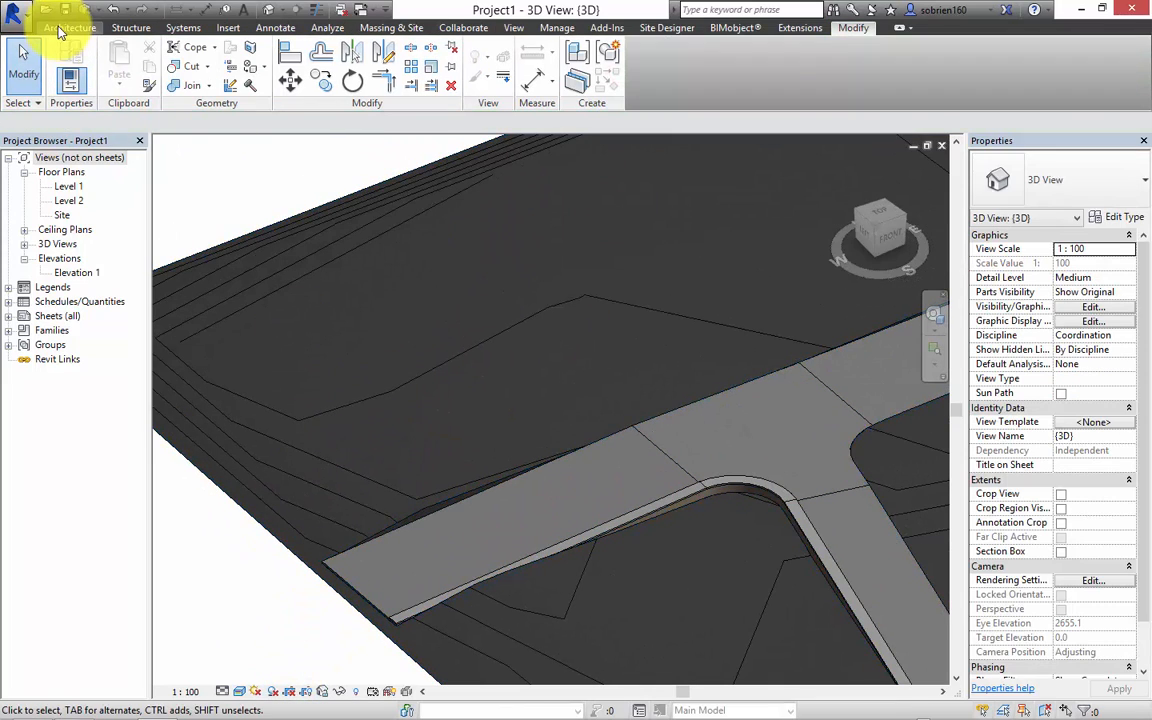
Start another in-place model in the Site category, accepting the default name
click(62, 28)
click(185, 84)
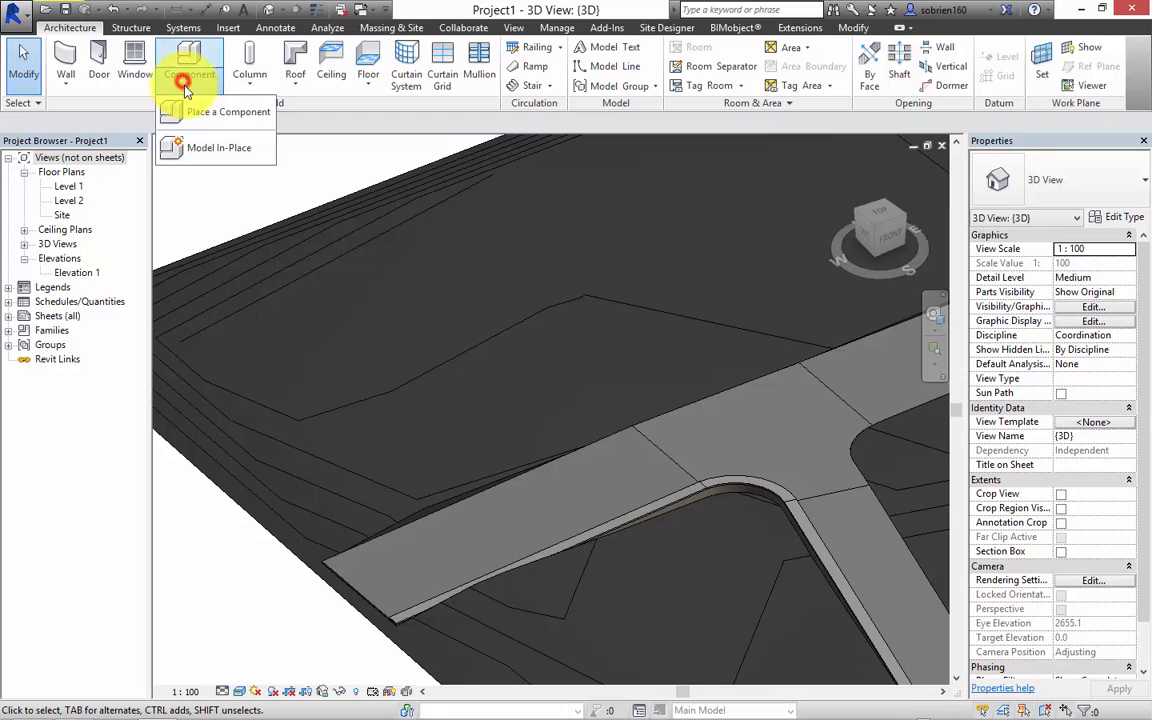
click(223, 148)
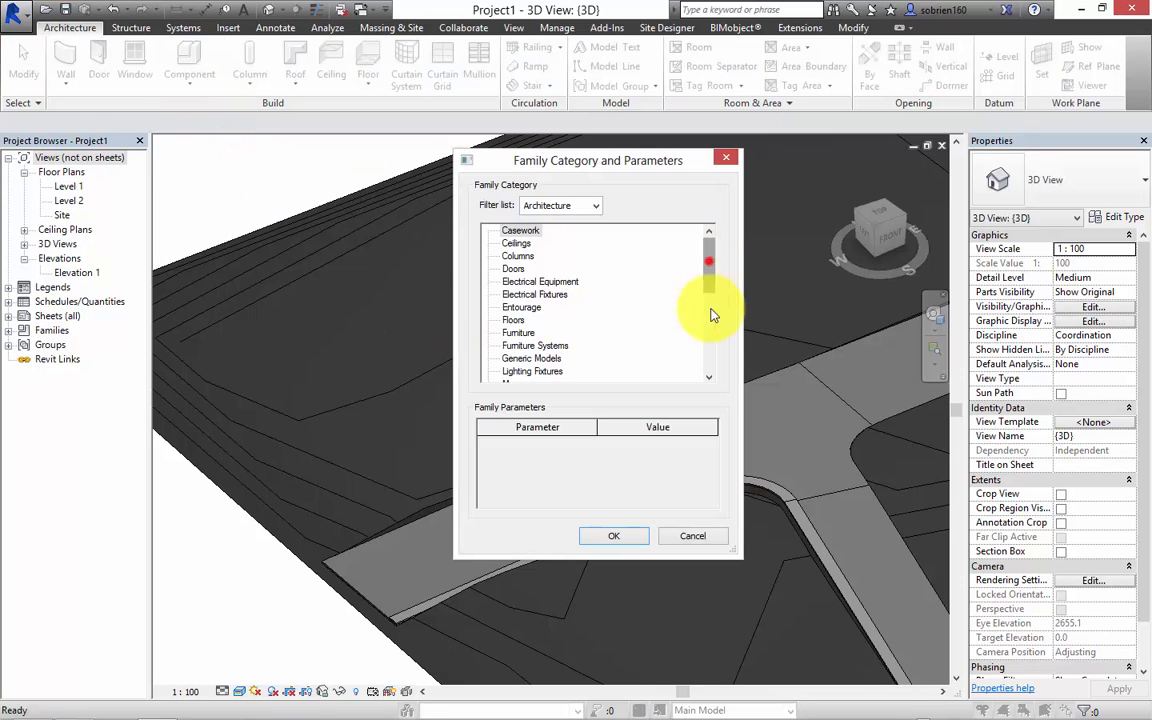
drag(709, 261, 711, 372)
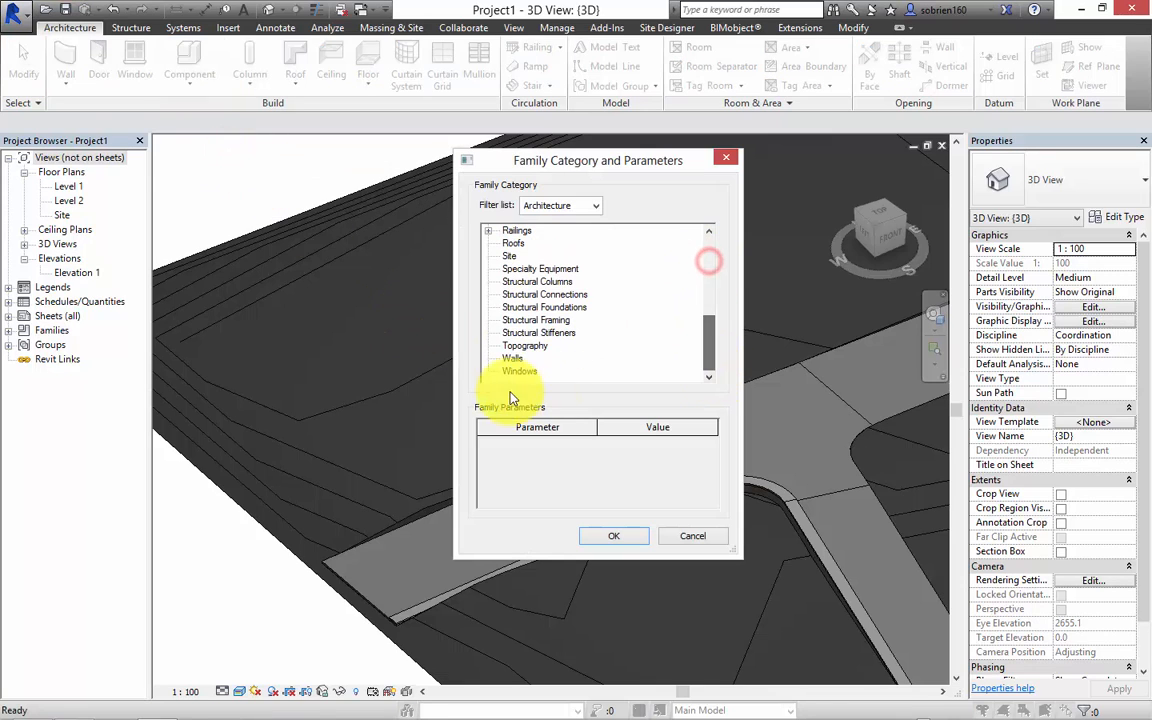
click(617, 535)
click(565, 395)
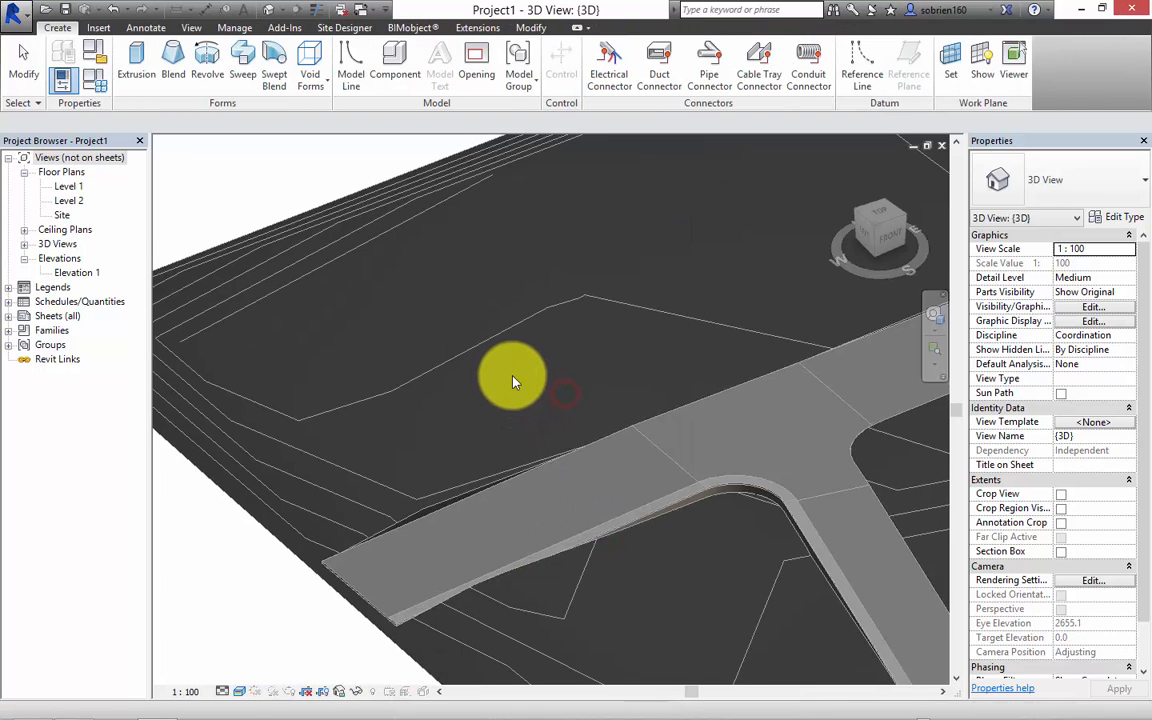
Start a sweep and pick its path along the long road edge opposite the existing sidewalk, around the rounded corner and along the side road
click(240, 62)
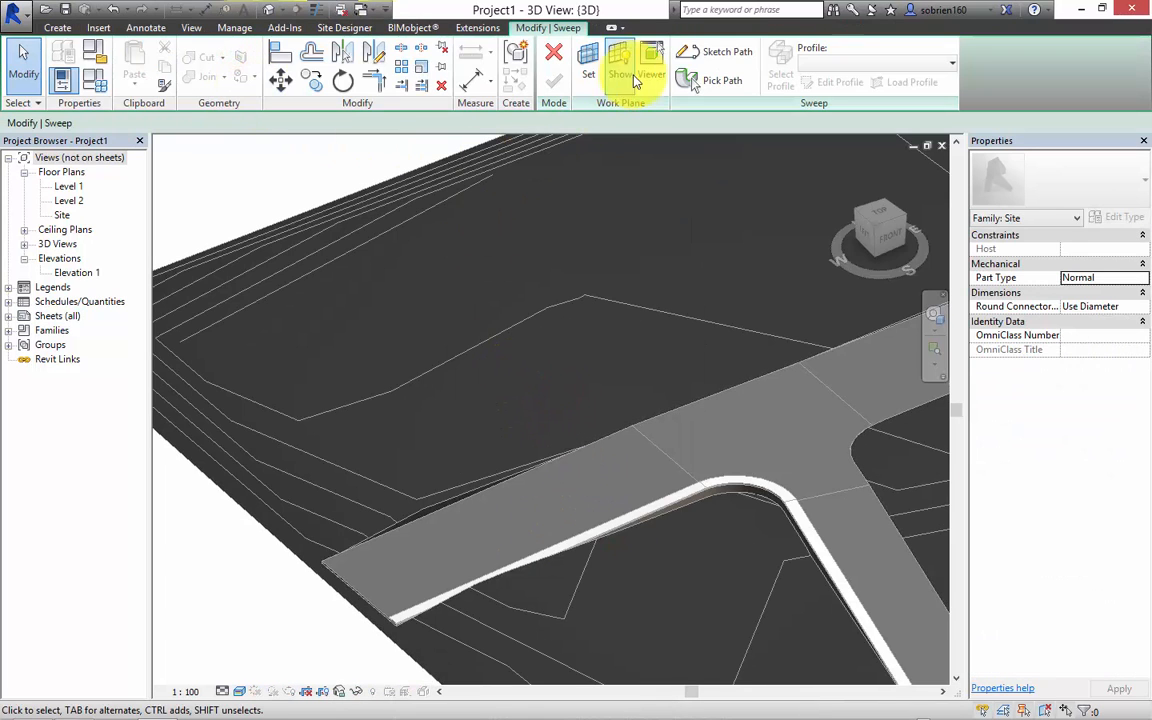
click(690, 78)
click(442, 509)
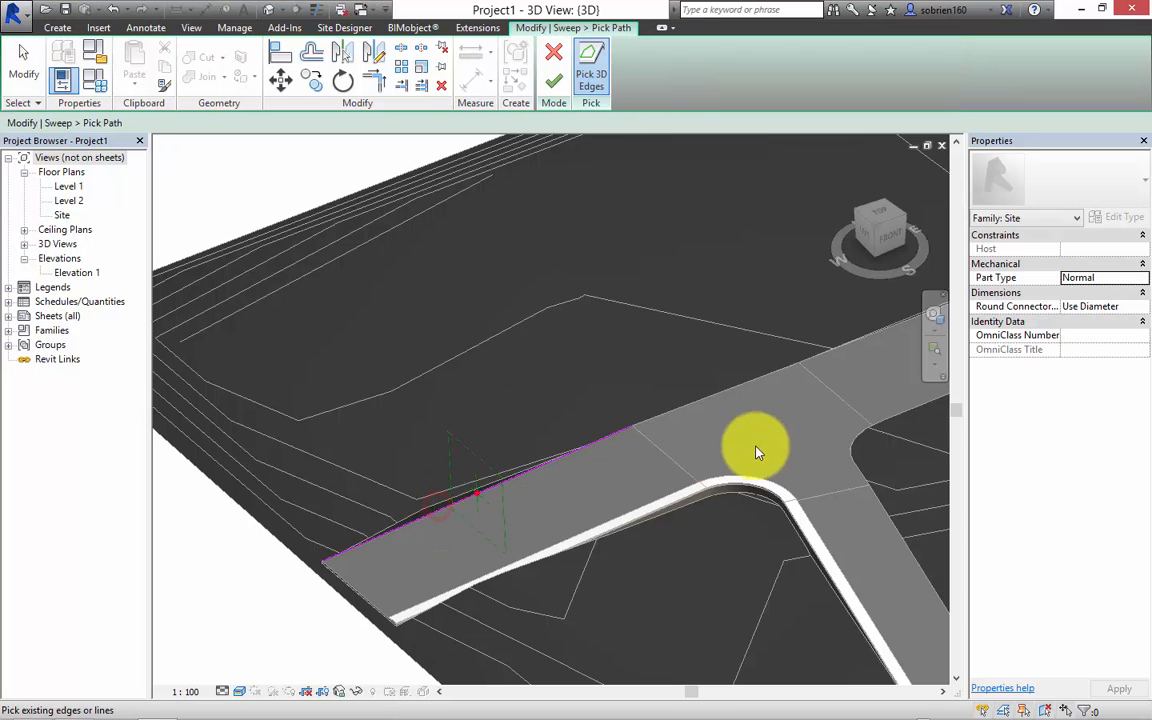
middle_drag(765, 348, 548, 450)
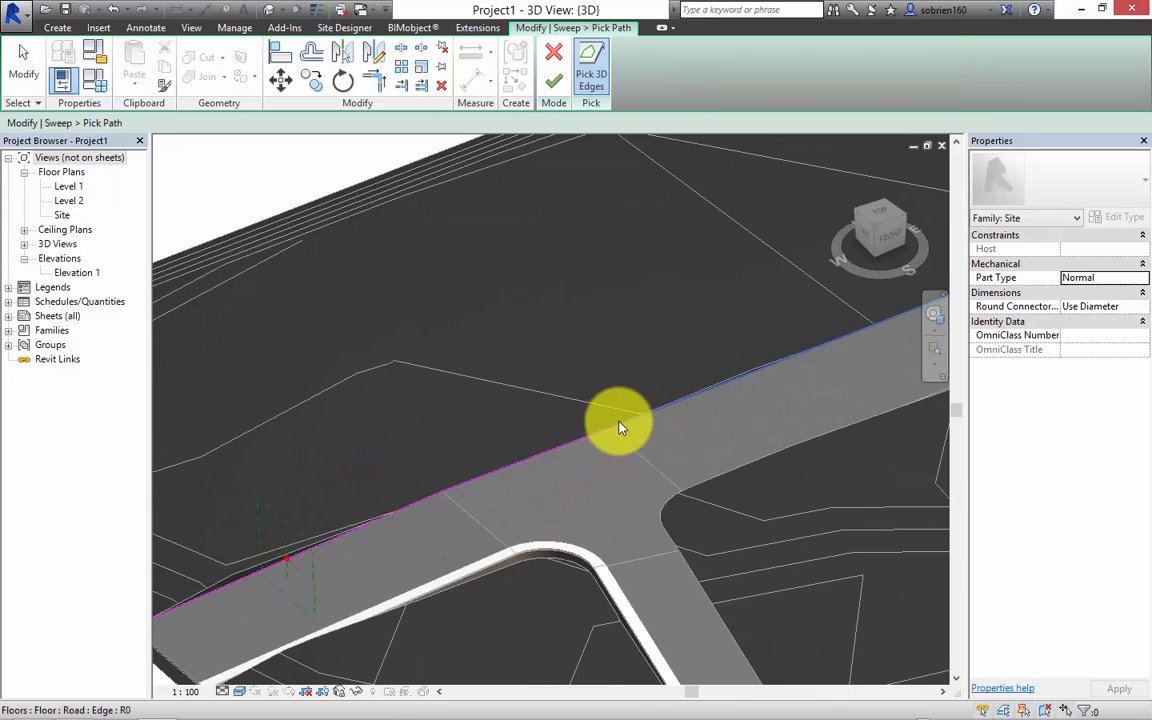
middle_drag(777, 319, 591, 437)
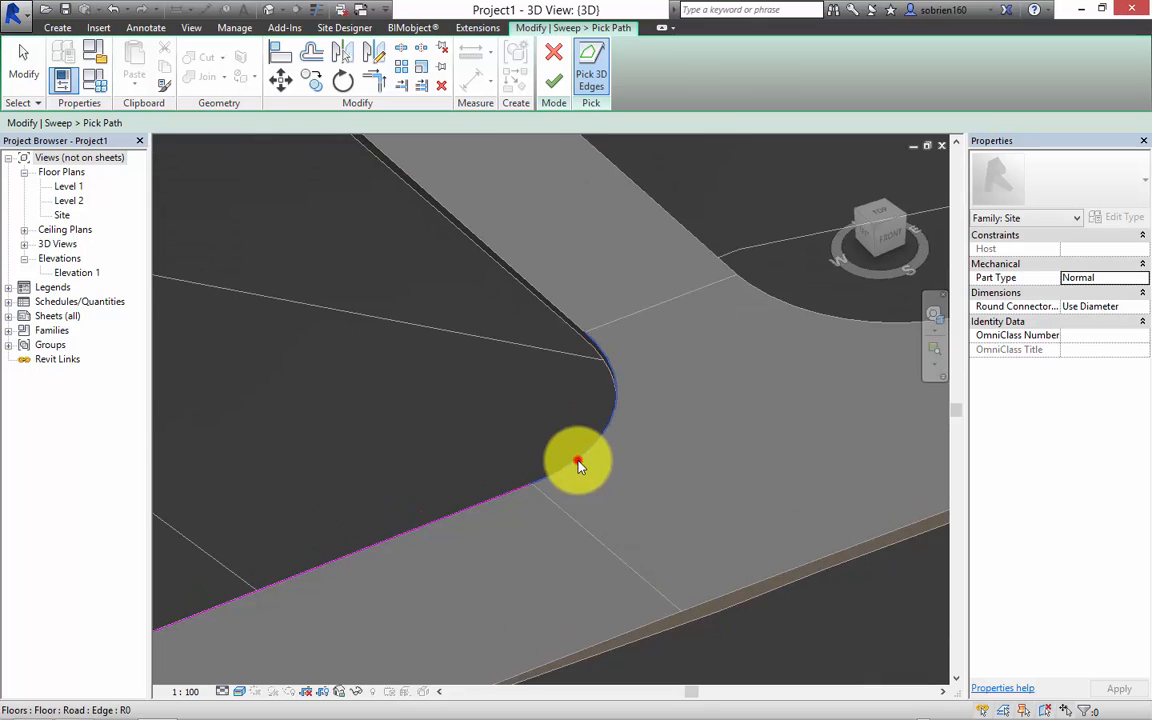
click(578, 463)
click(568, 318)
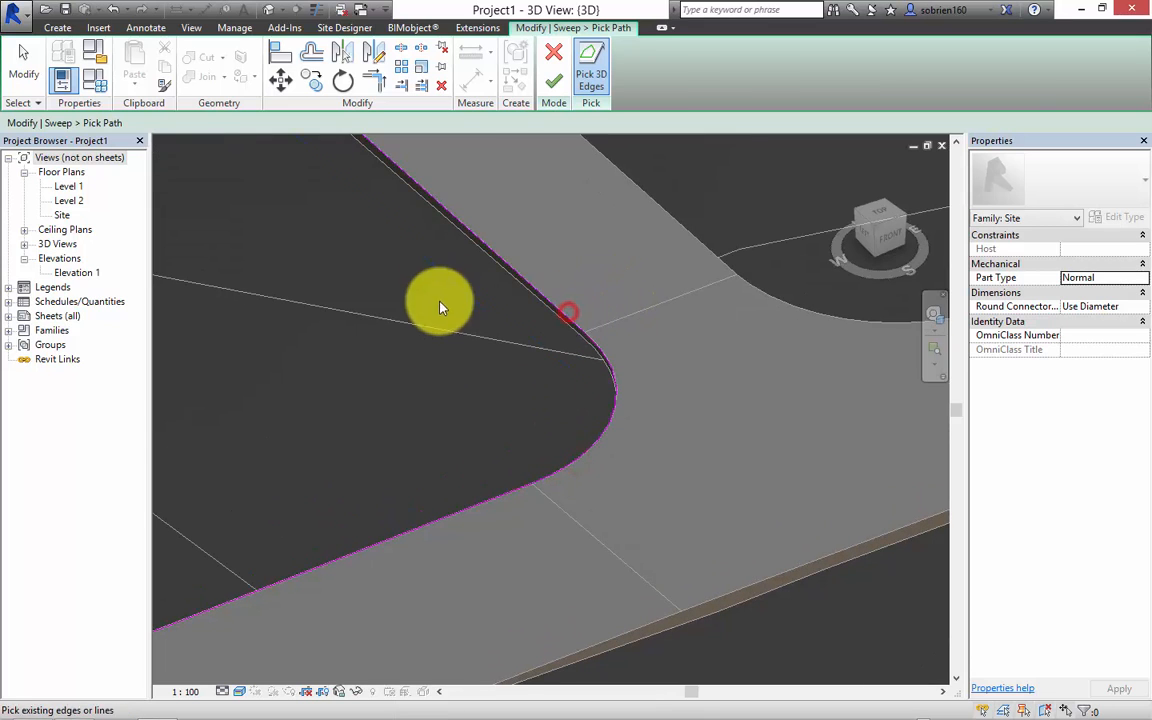
middle_drag(440, 306, 631, 306)
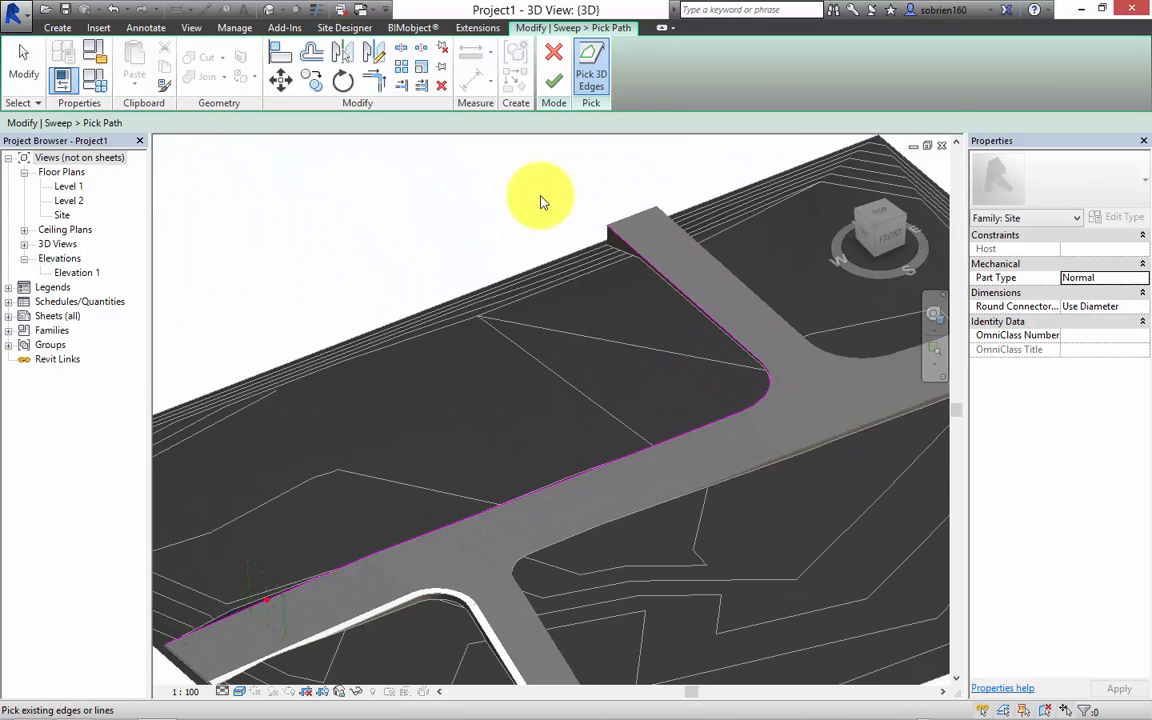
click(555, 86)
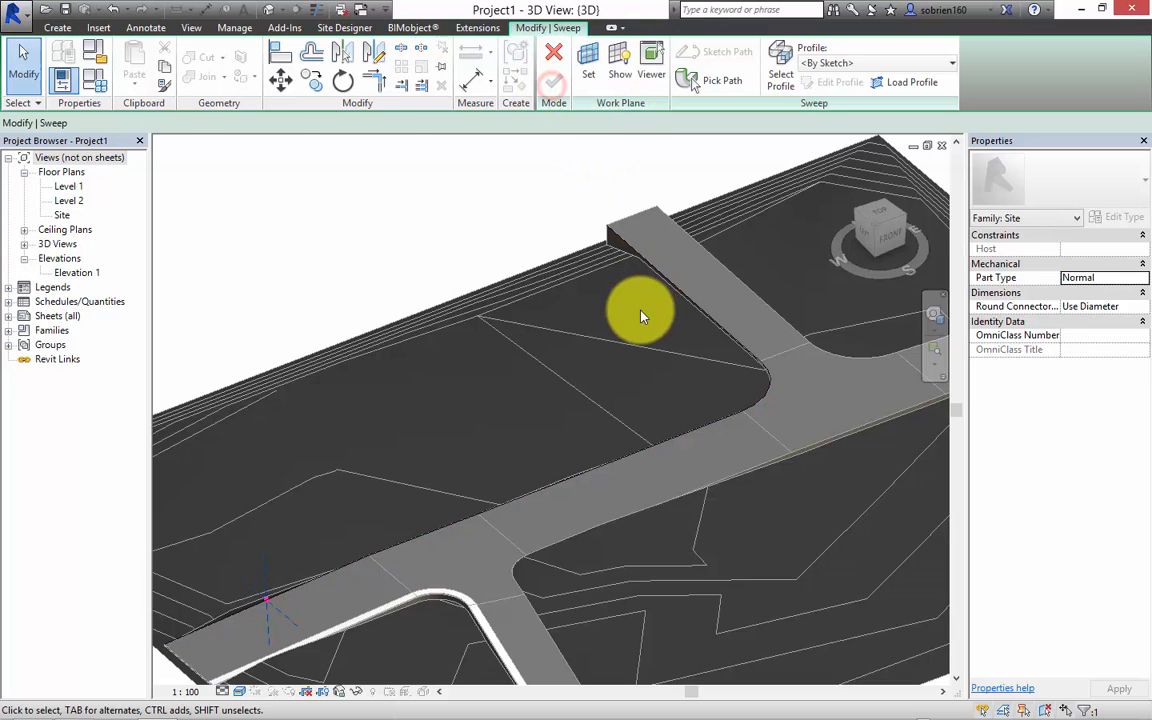
Assign the sidewalk profile with a -90° angle and flipped orientation, and finish the sweep and the in-place model
click(860, 66)
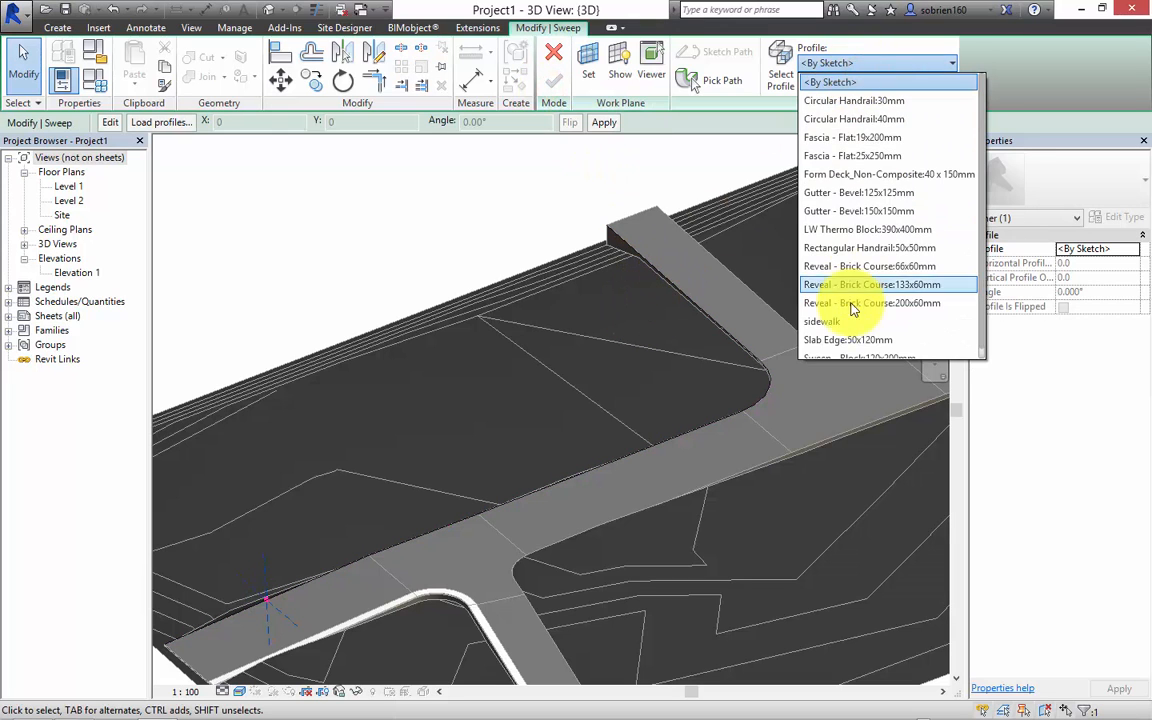
click(771, 298)
click(1098, 291)
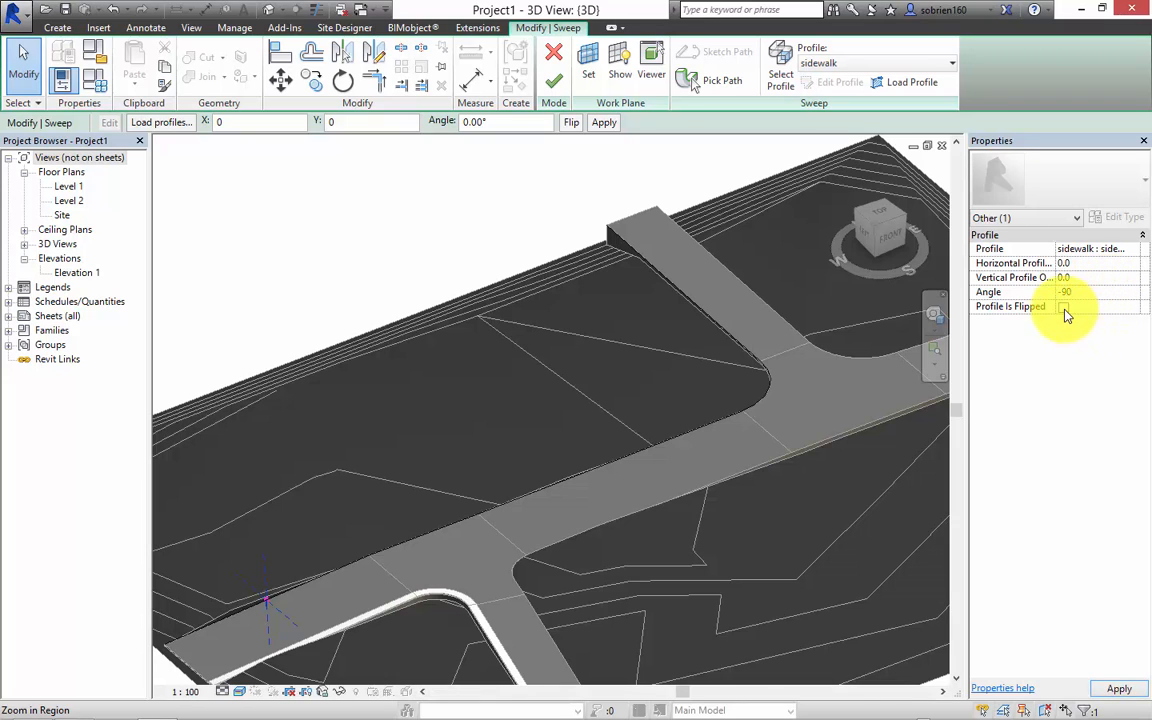
click(1110, 690)
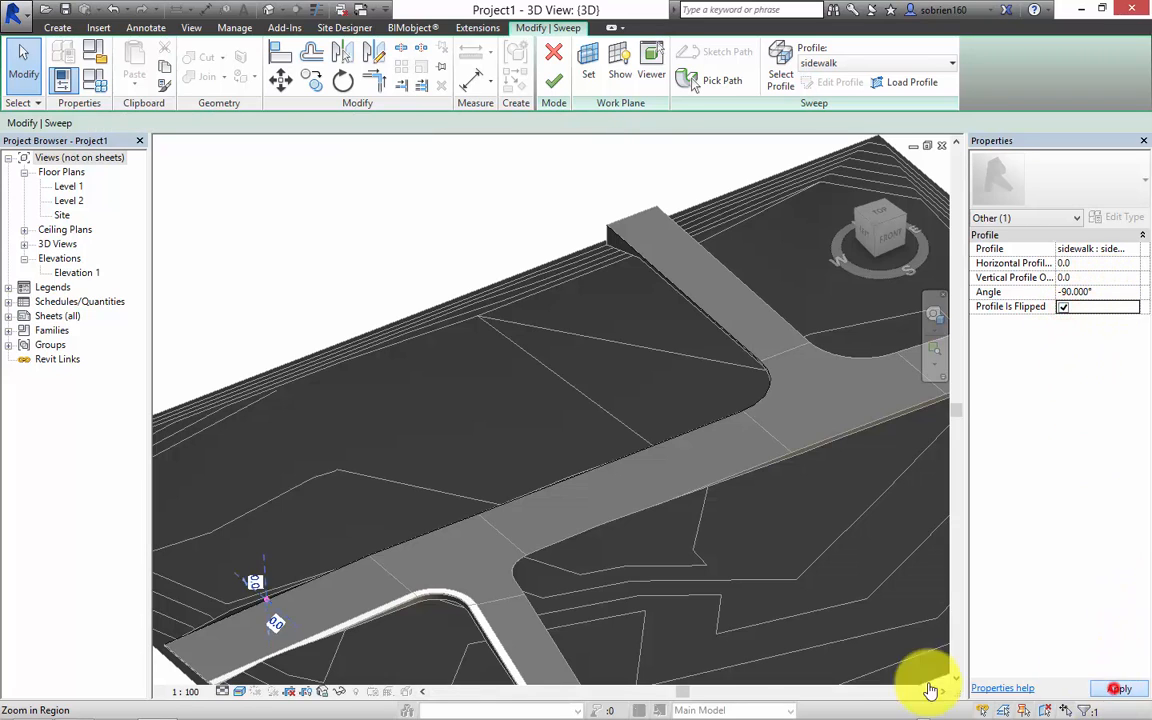
scroll(440, 520, up, 5)
scroll(435, 543, up, 5)
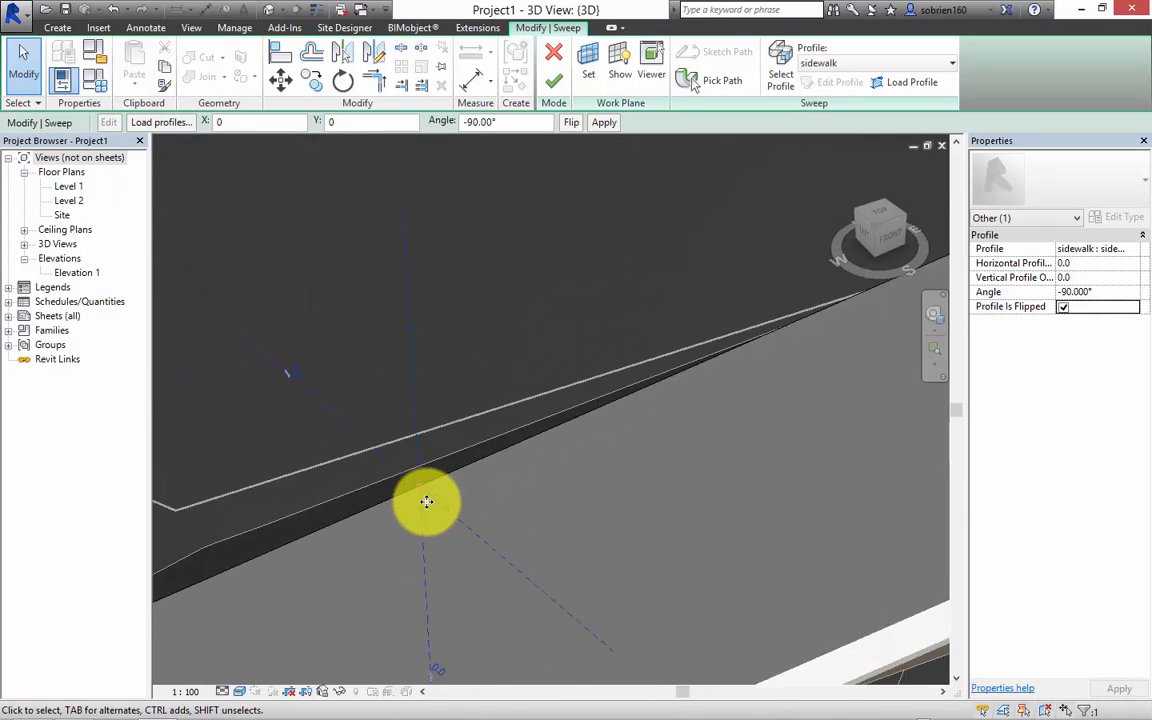
click(553, 84)
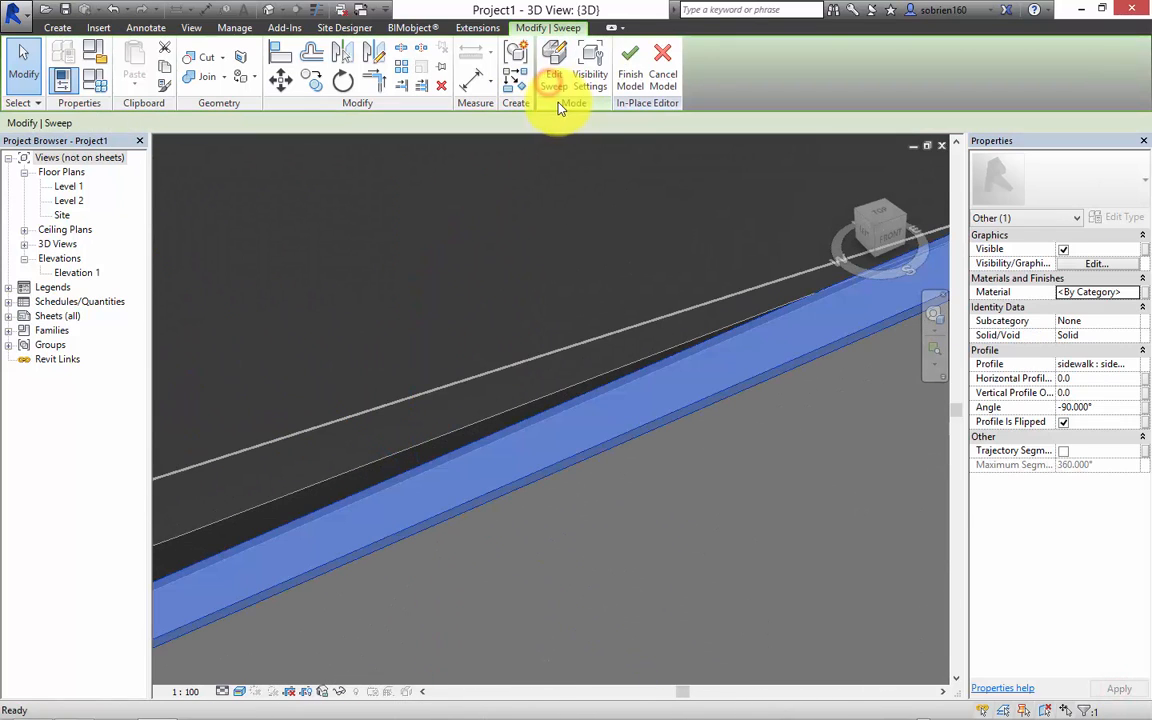
click(630, 88)
Examine both sidewalks along the road edges and rounded corners from several angles
click(630, 154)
middle_drag(630, 154, 591, 411)
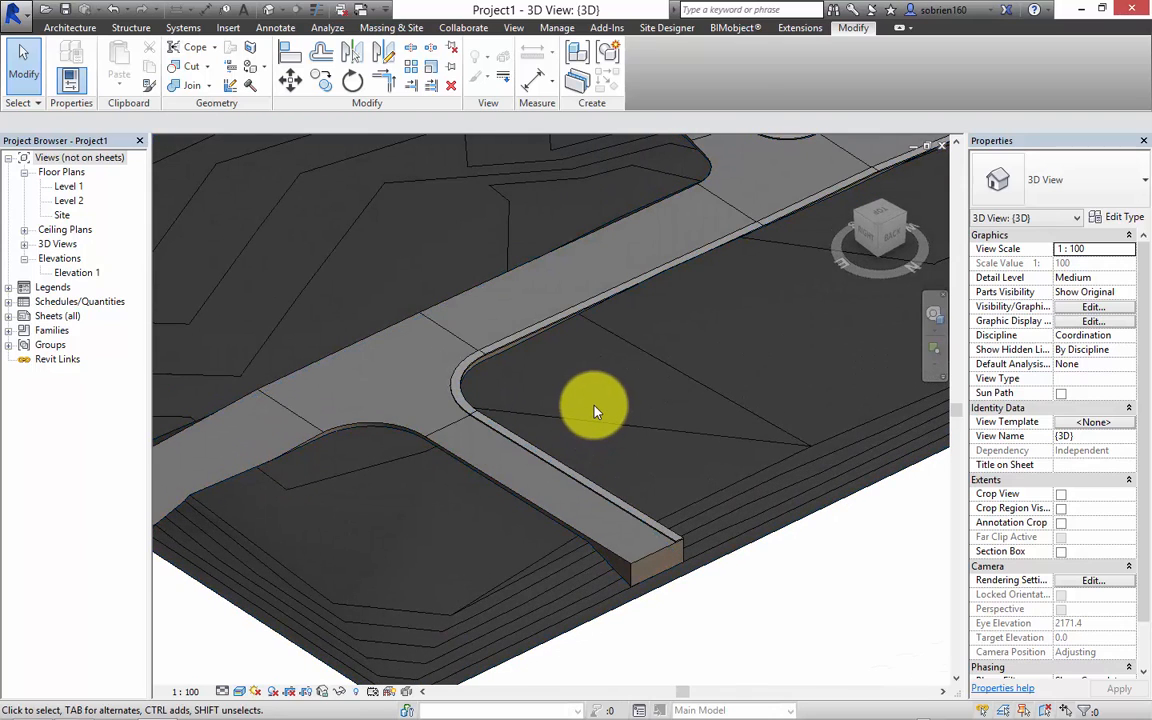
shift+middle_drag(583, 403, 367, 463)
middle_drag(598, 456, 639, 472)
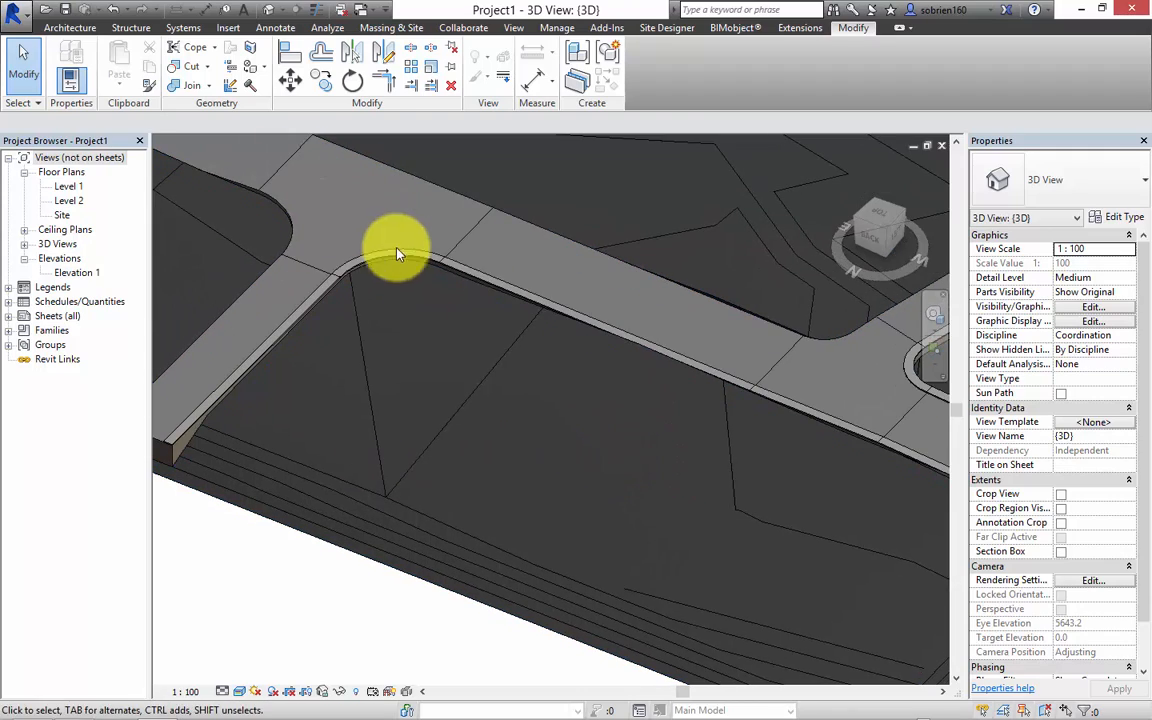
shift+middle_drag(770, 358, 707, 396)
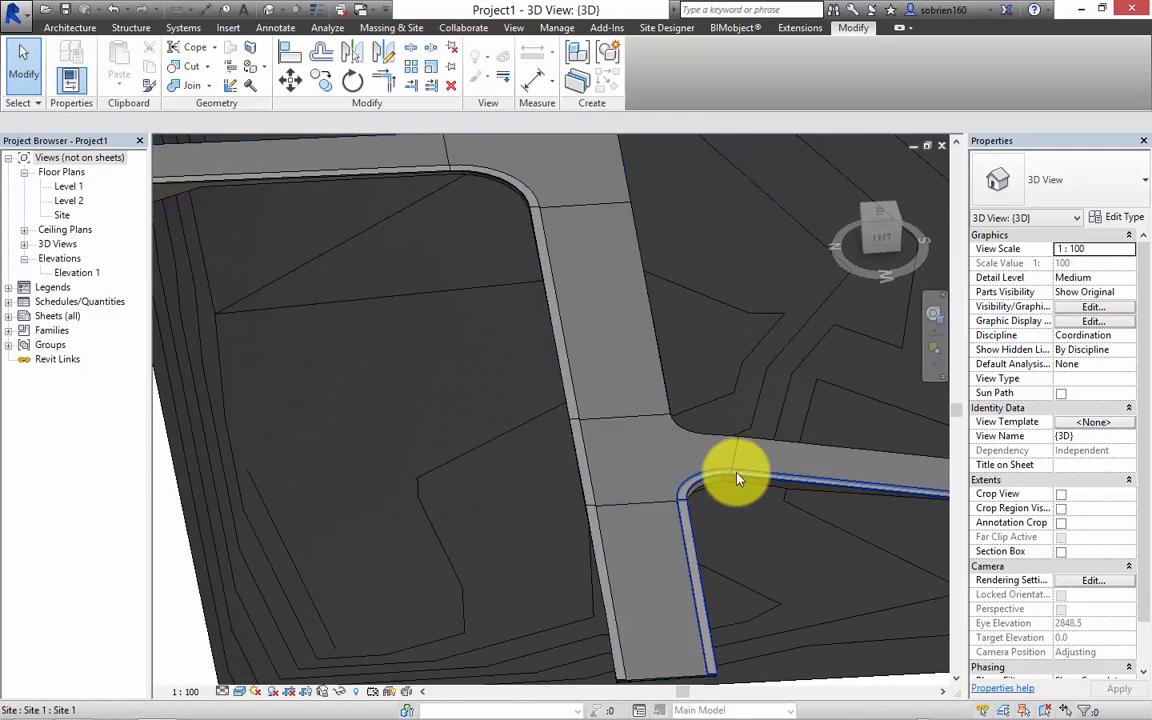
scroll(738, 476, up, 4)
scroll(791, 380, down, 1)
scroll(760, 450, down, 3)
shift+middle_drag(746, 481, 540, 386)
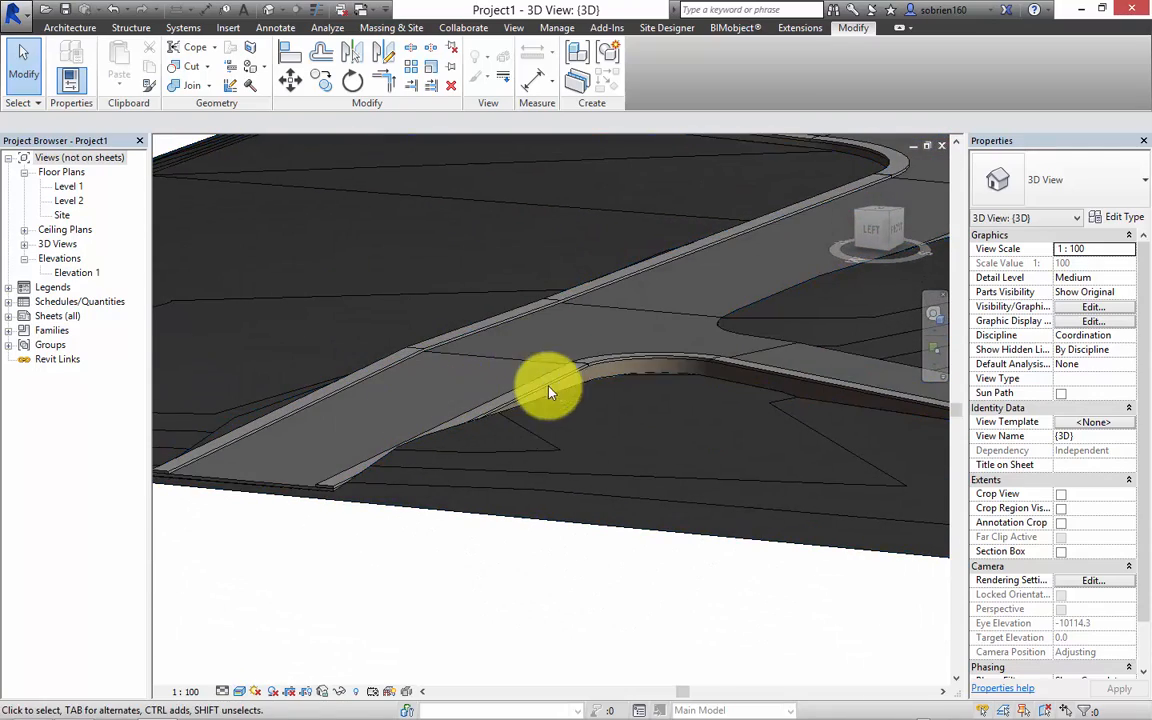
Inspect the cut and fill values in the site topography's properties, and clear the selection
click(641, 521)
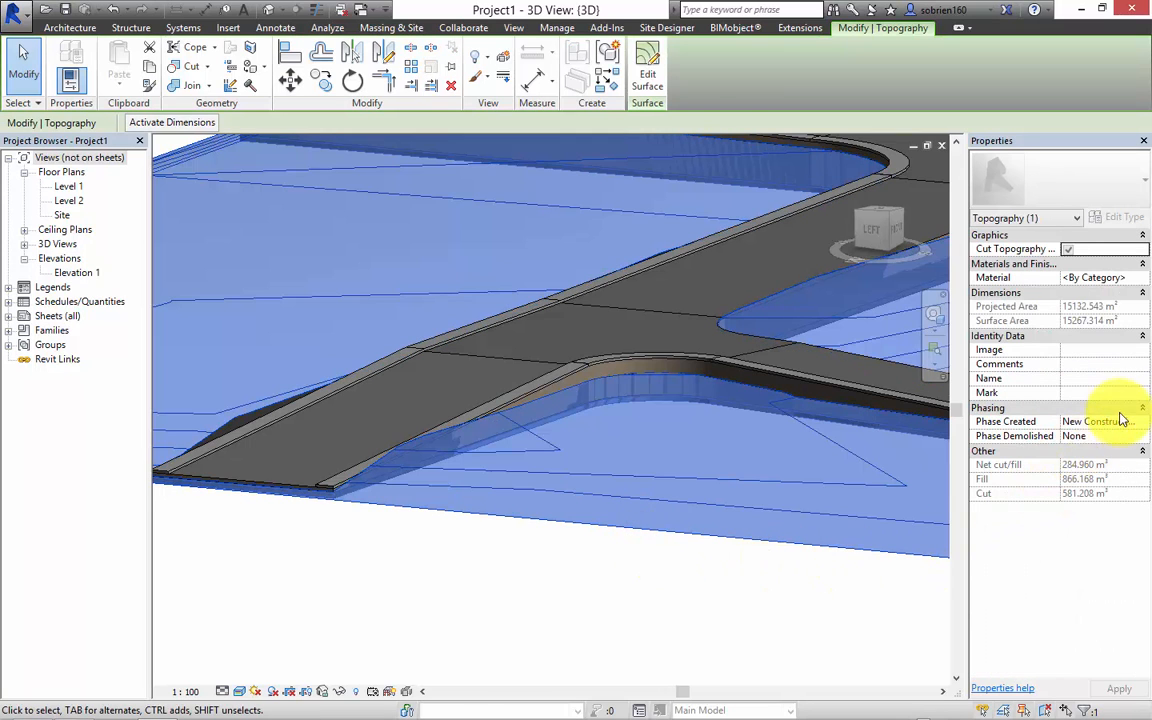
click(688, 578)
click(686, 541)
shift+middle_drag(624, 461, 638, 507)
key(Escape)
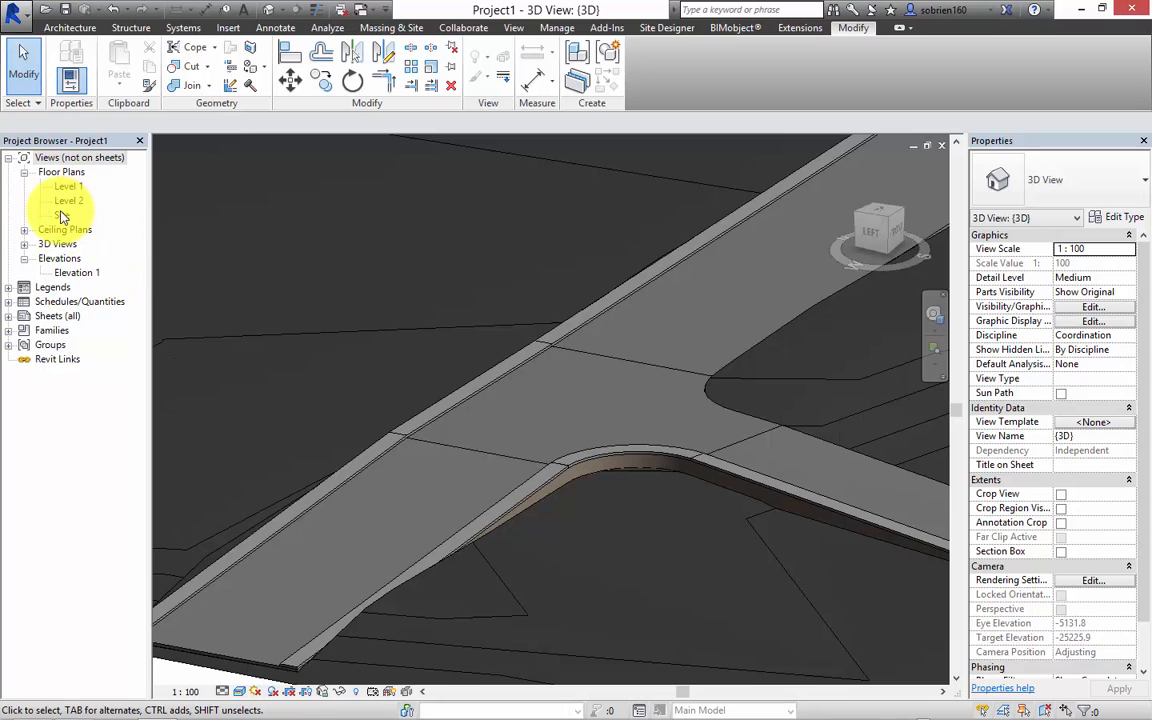
Open the Site floor plan and place a Plan (Project) spot elevation on the road at the junction with the perpendicular side road
double_click(62, 215)
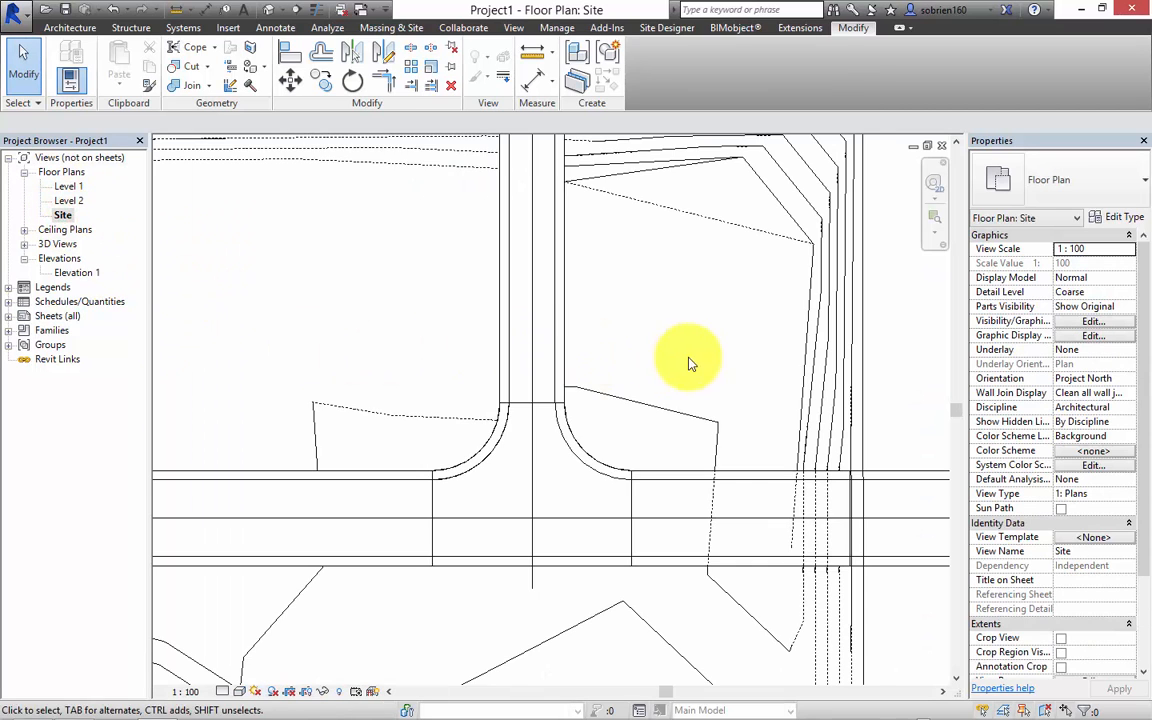
middle_drag(689, 362, 678, 421)
scroll(663, 404, down, 4)
scroll(630, 393, up, 4)
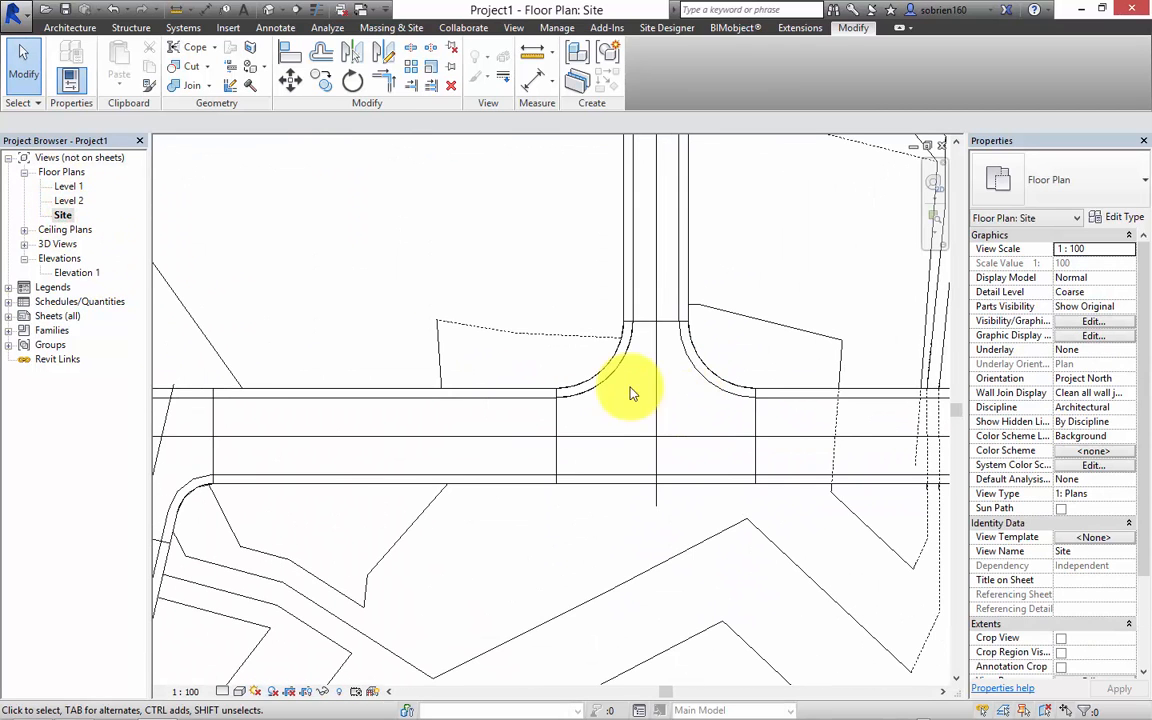
click(272, 28)
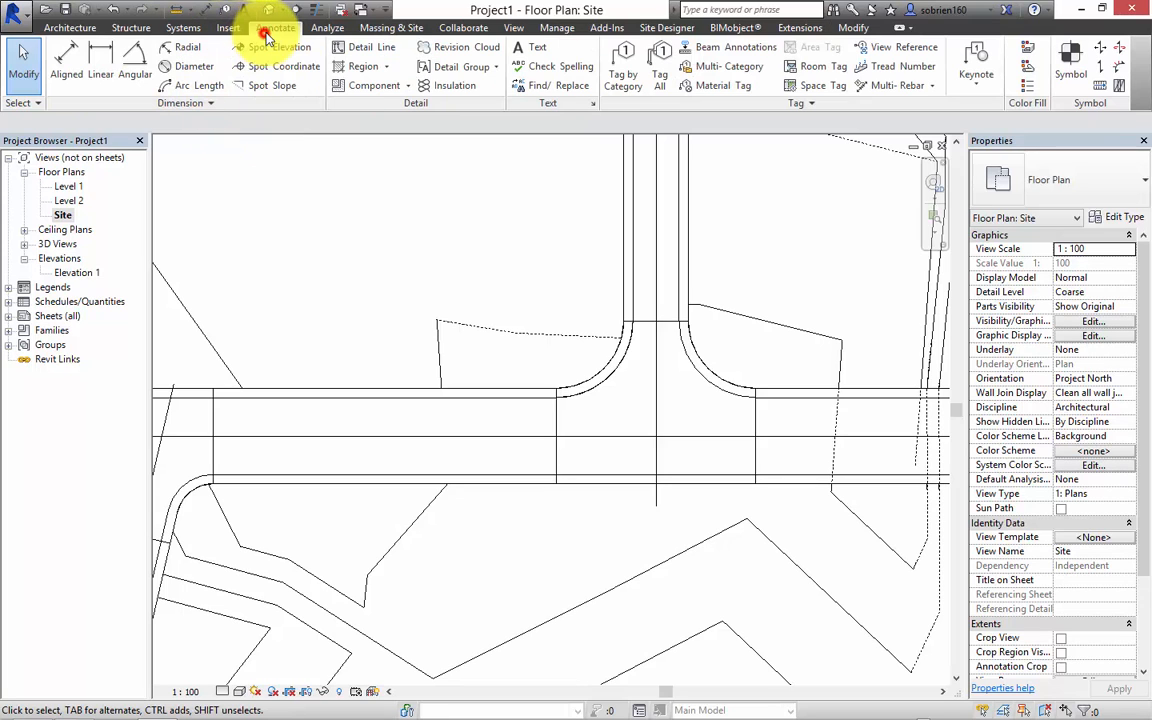
click(284, 47)
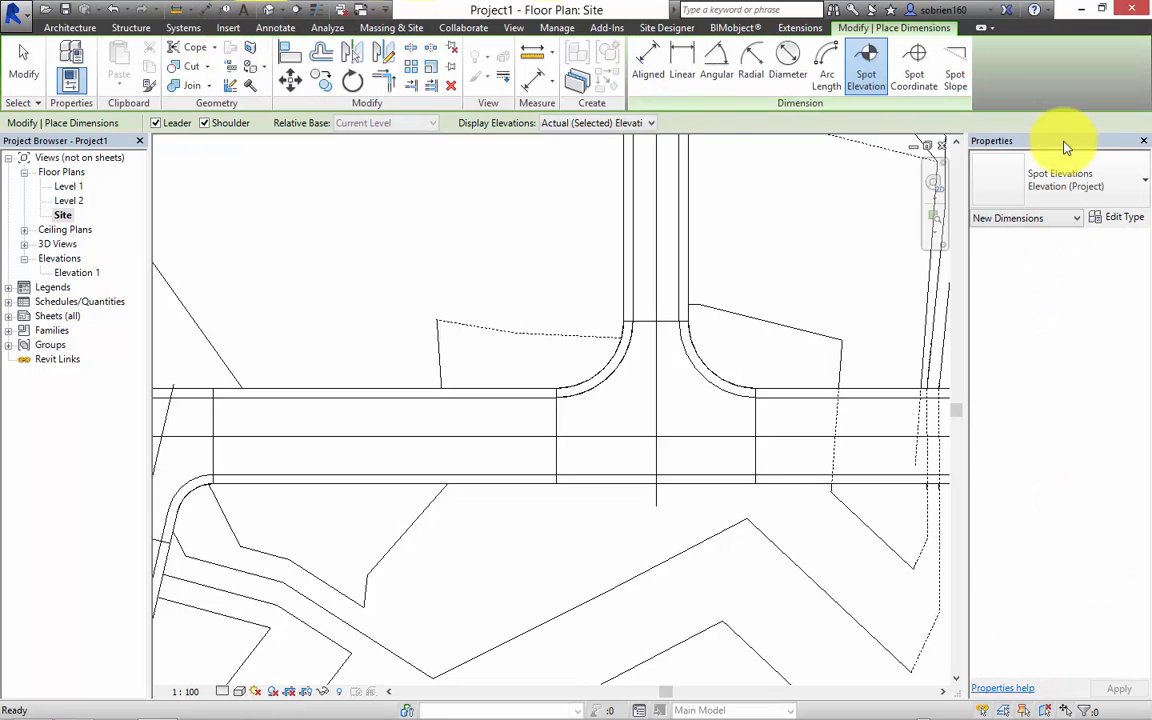
click(1100, 183)
click(1041, 284)
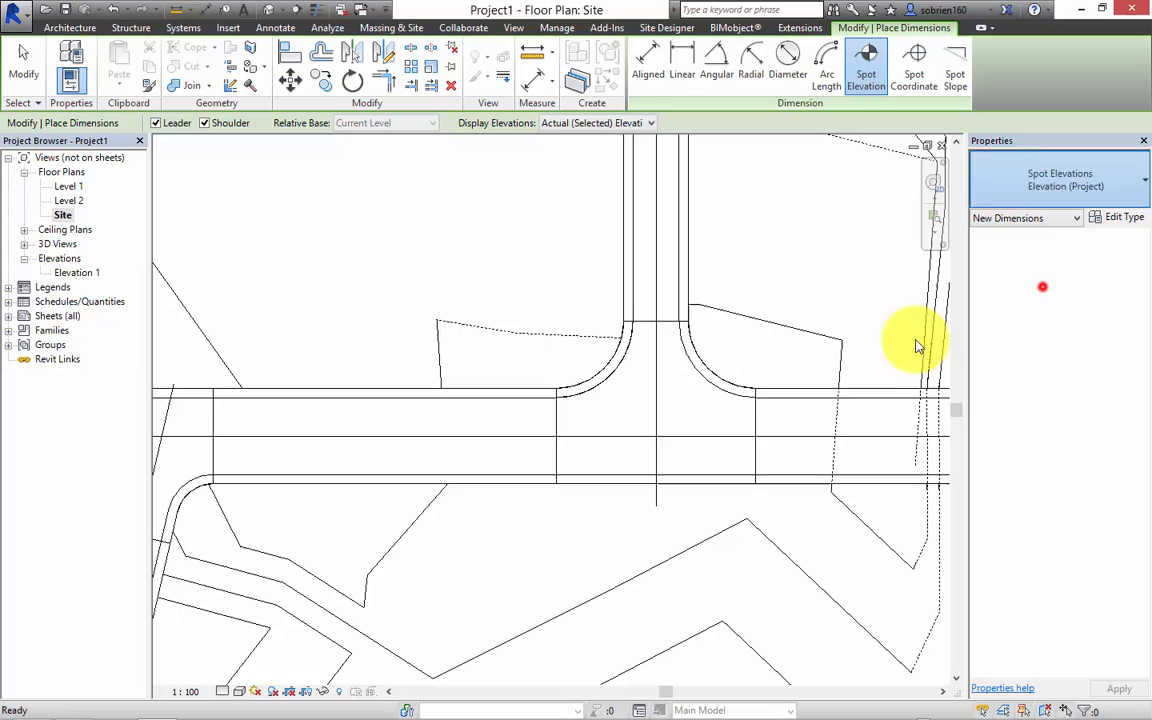
click(683, 416)
scroll(673, 406, up, 10)
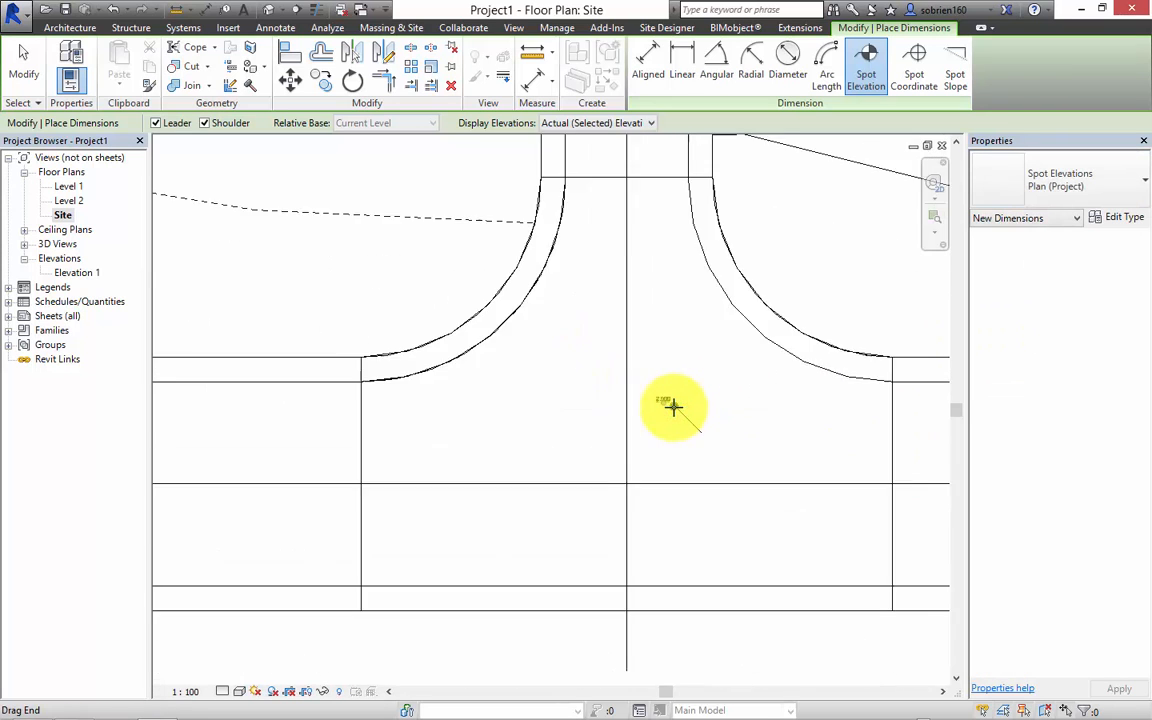
key(Escape)
key(Escape)
Place another Plan (Project) spot elevation on the road at the junction with the angled side road
scroll(675, 455, down, 6)
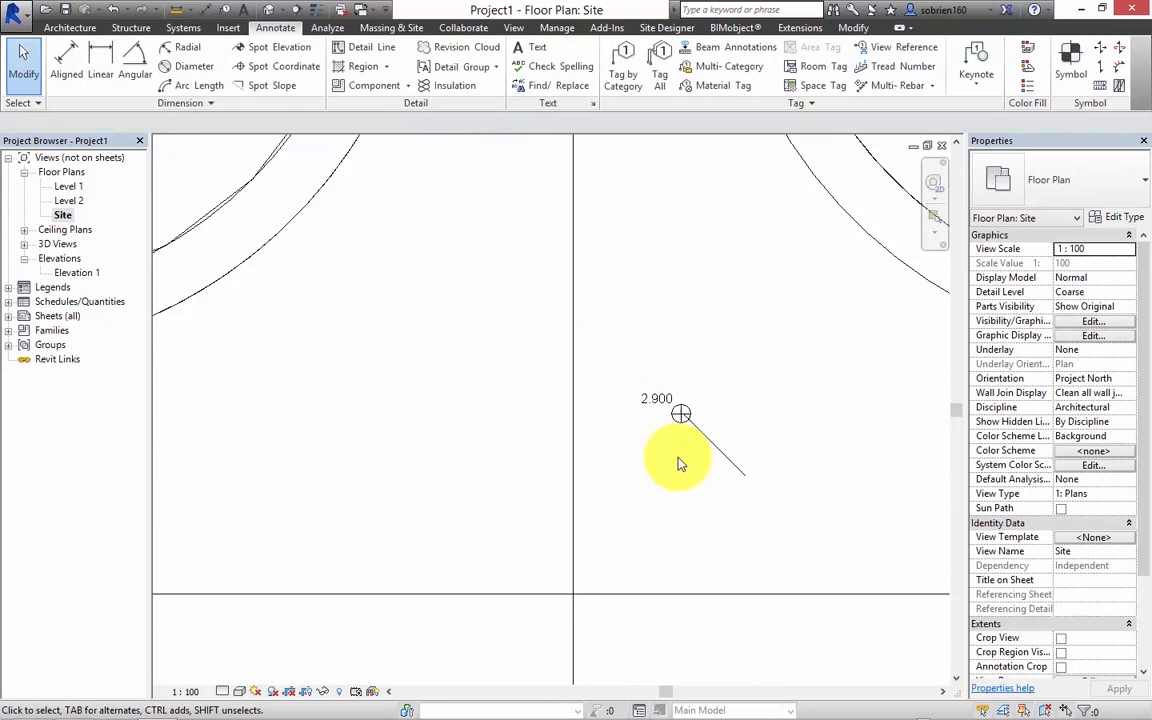
scroll(650, 449, down, 2)
middle_drag(651, 452, 634, 481)
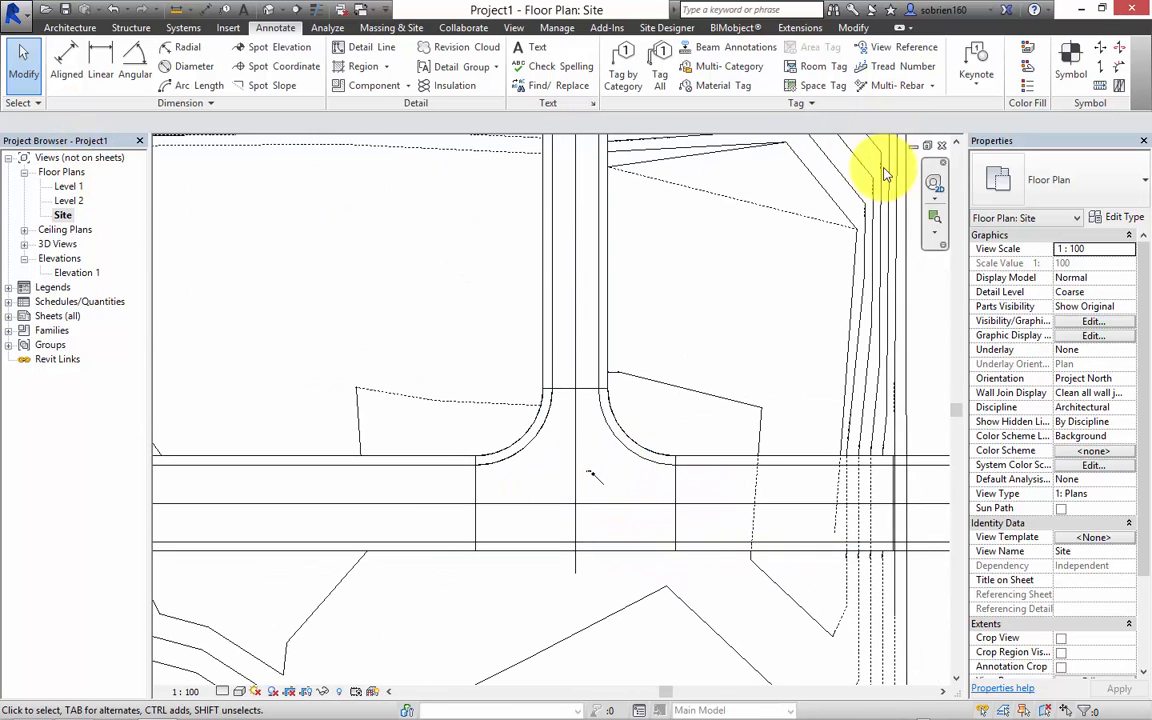
click(268, 50)
middle_drag(944, 309, 538, 390)
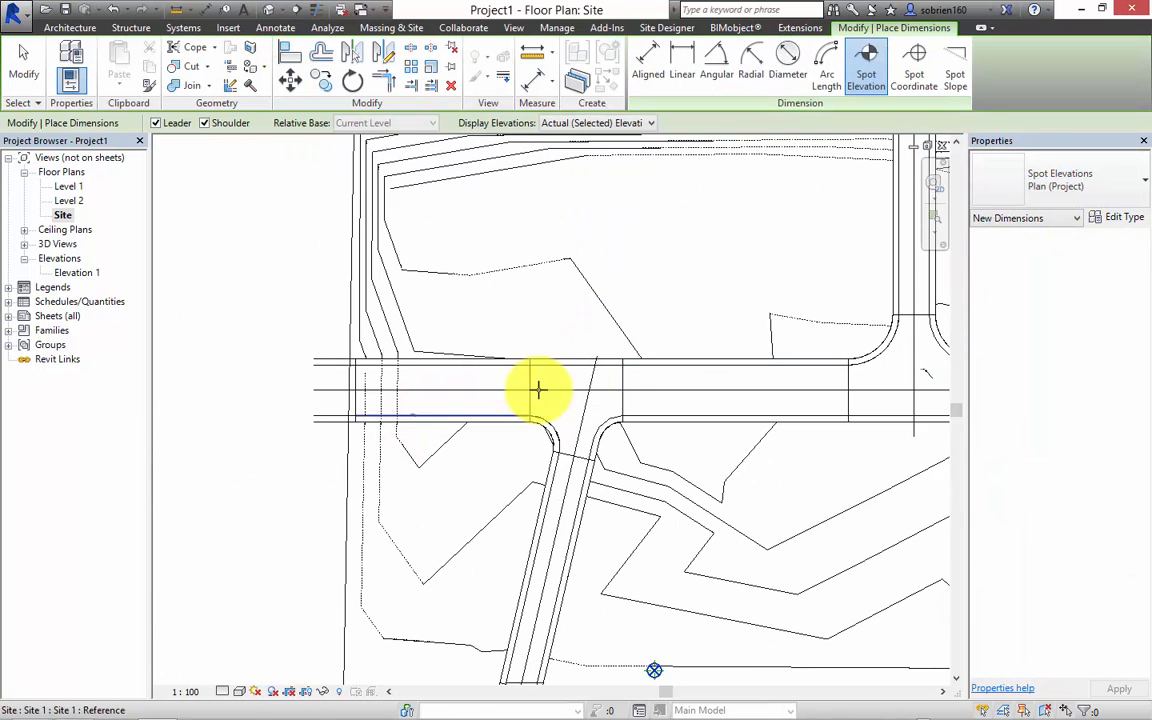
scroll(550, 397, up, 4)
scroll(584, 427, up, 2)
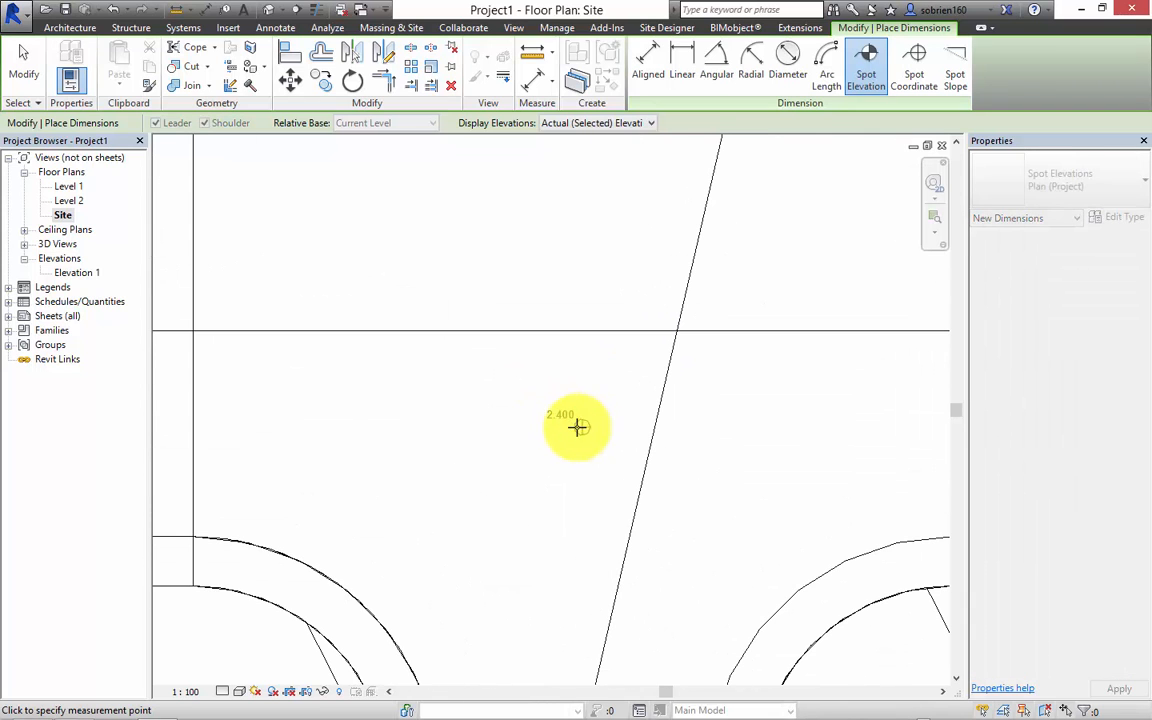
scroll(570, 460, down, 3)
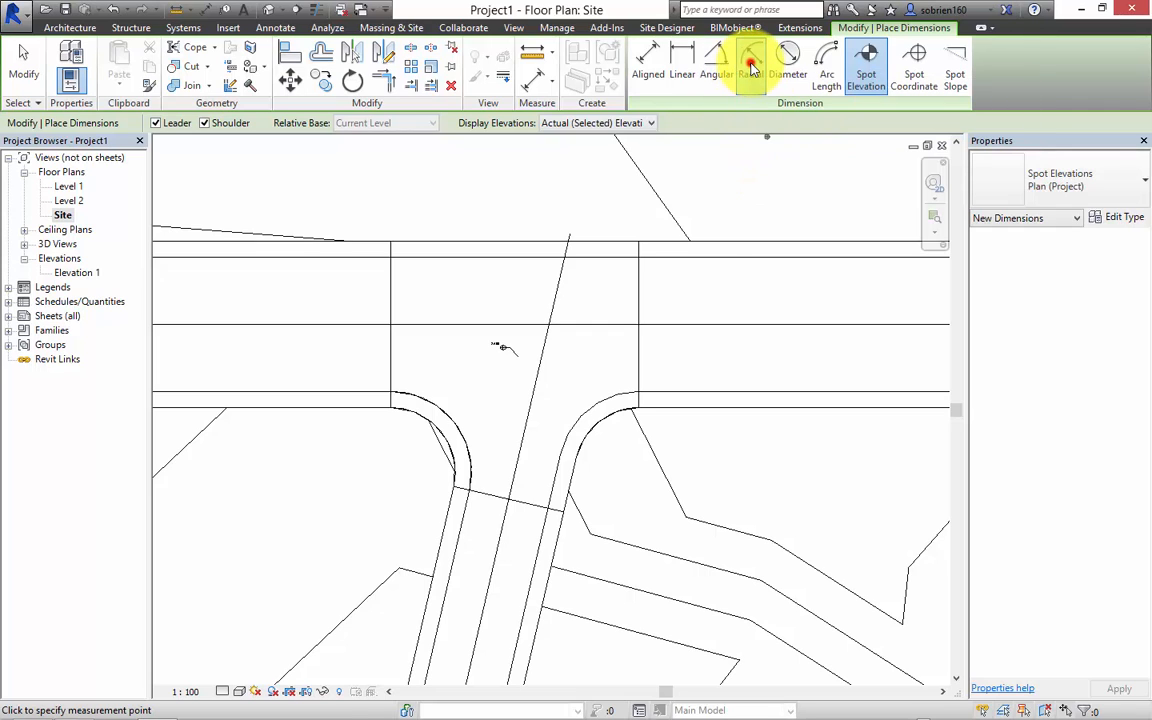
Add radial dimensions to the two rounded road corners at the junction with the angled side road
click(752, 72)
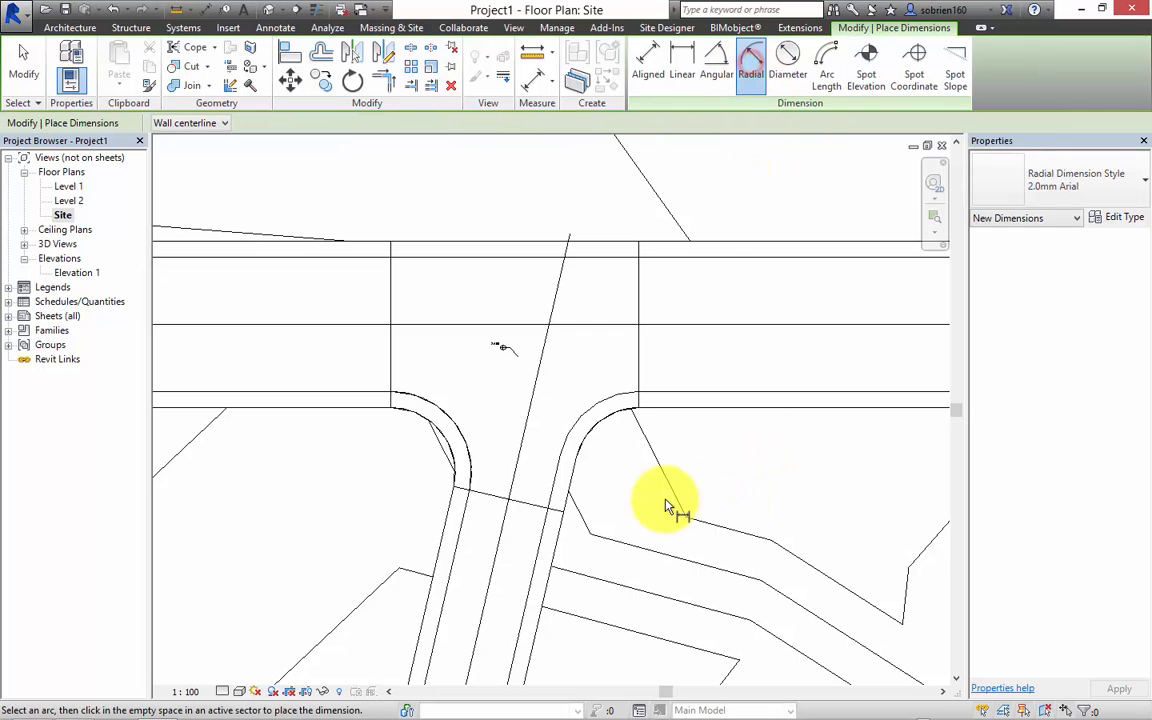
click(588, 420)
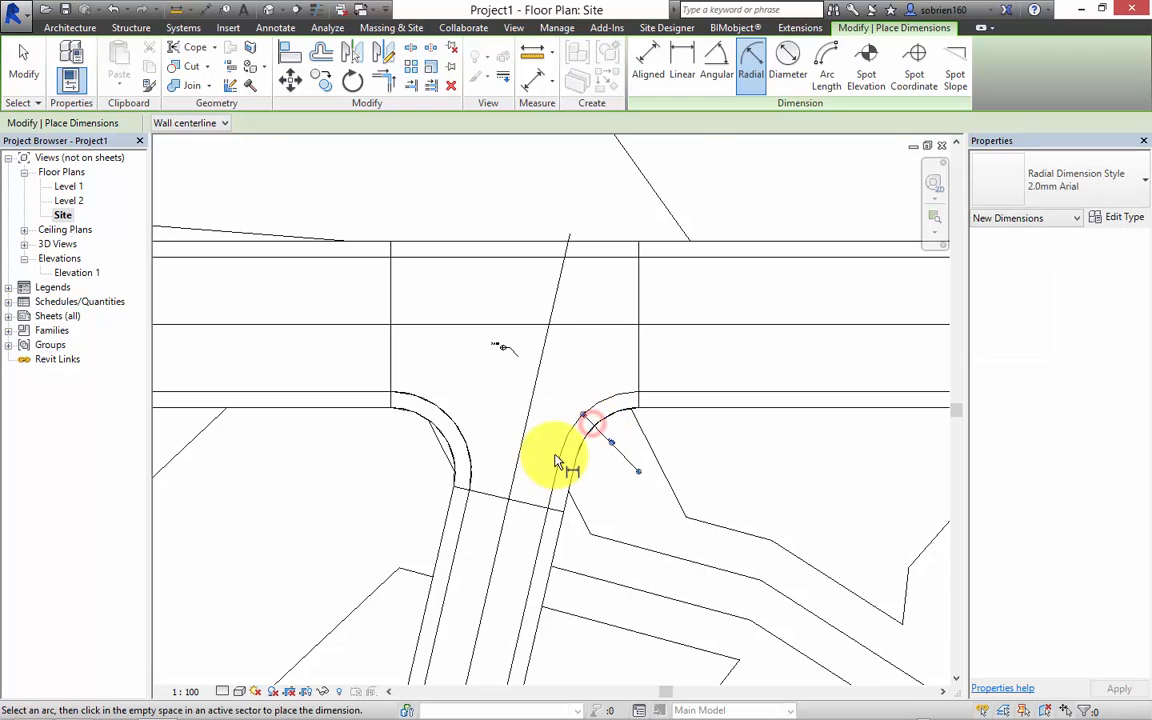
scroll(553, 458, up, 6)
click(535, 301)
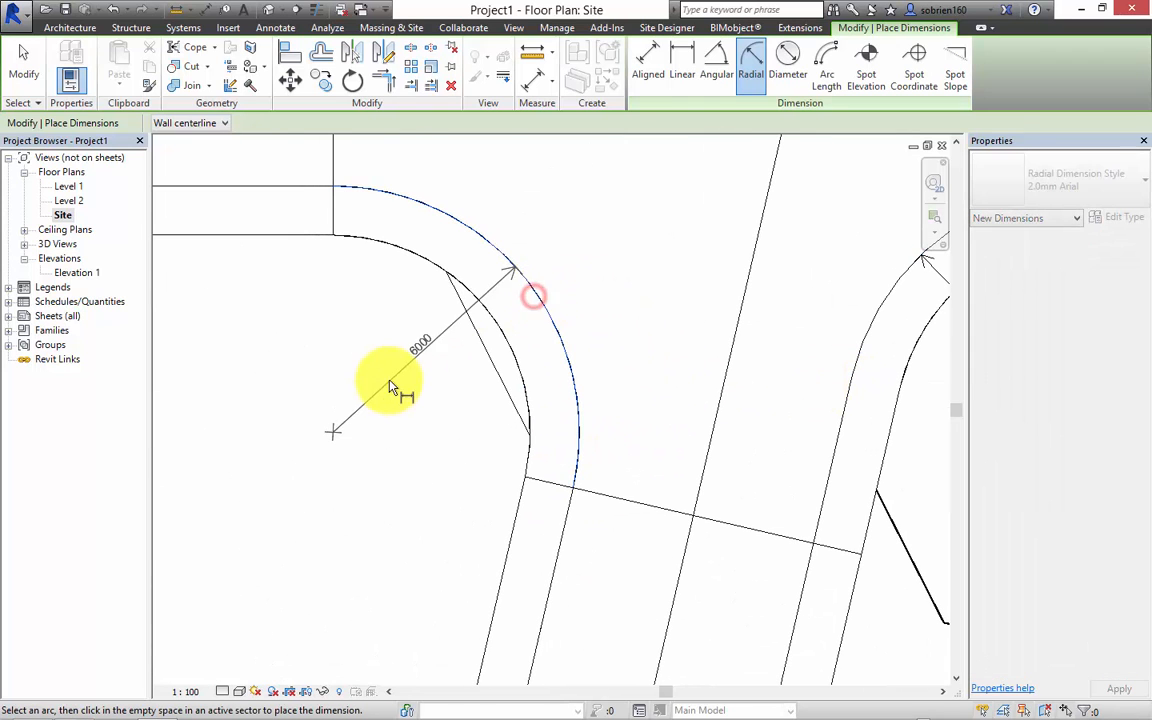
click(386, 378)
Add radial dimensions to both rounded road corners at the junction with the perpendicular side road
scroll(743, 273, down, 2)
scroll(623, 365, down, 4)
middle_drag(629, 343, 190, 305)
scroll(190, 305, down, 3)
scroll(460, 332, up, 3)
middle_drag(485, 306, 502, 407)
scroll(500, 406, up, 5)
click(497, 405)
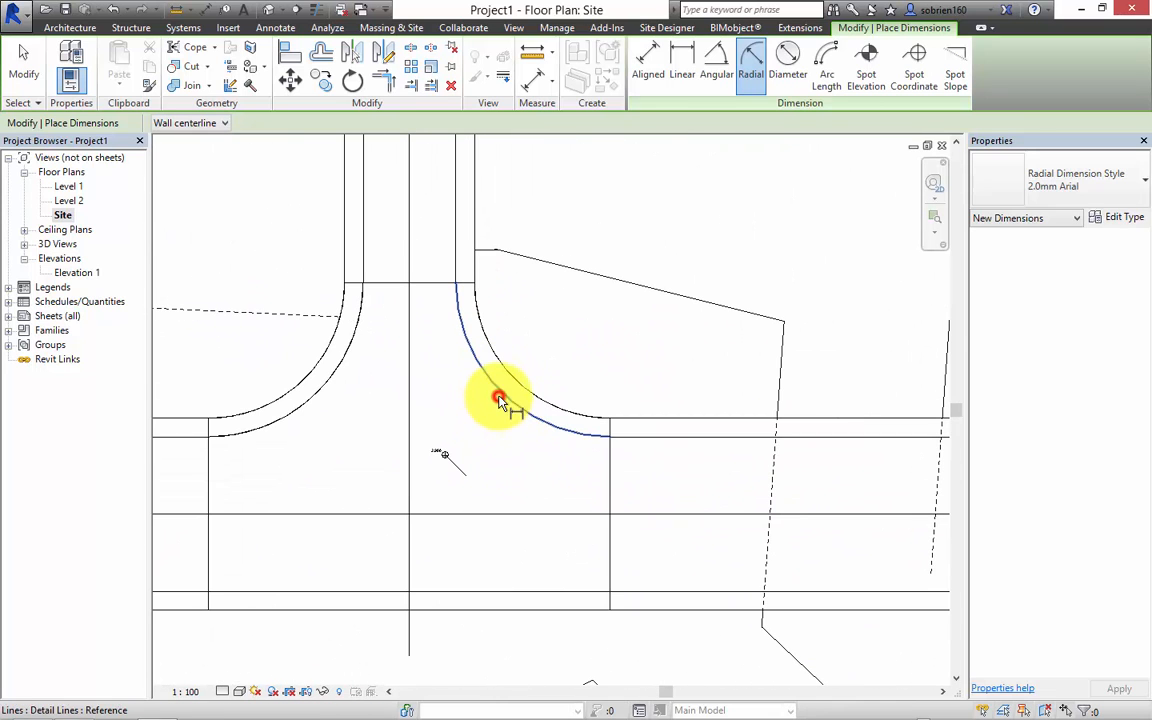
click(532, 351)
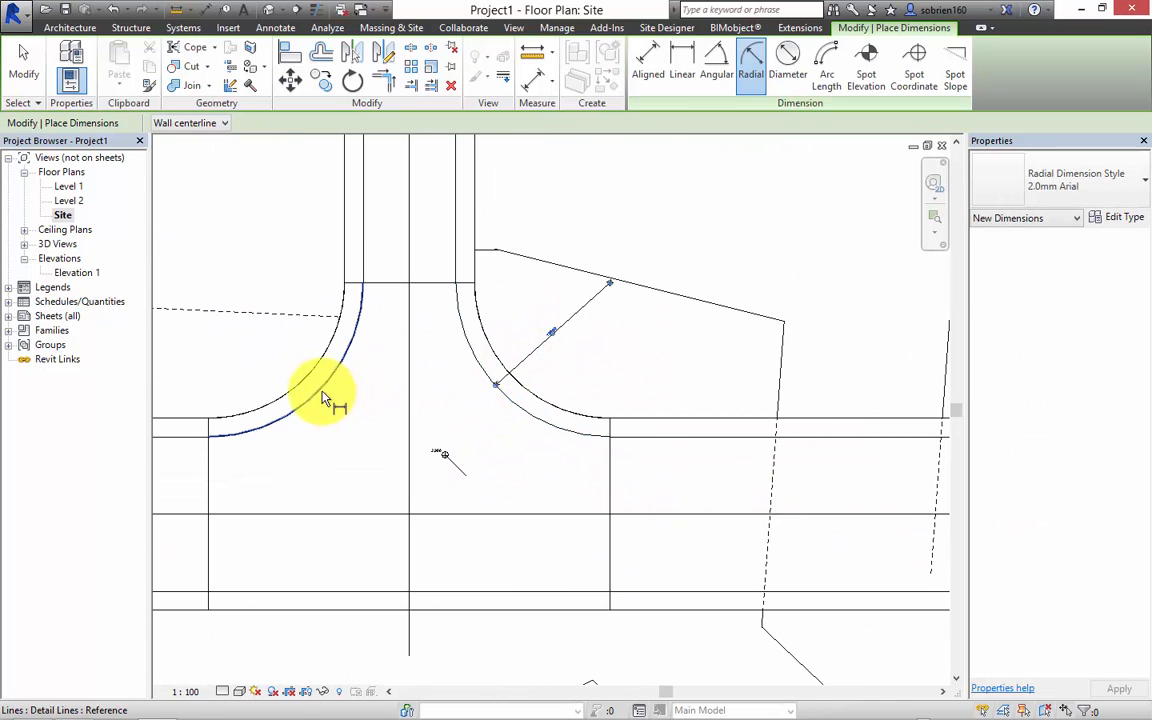
click(321, 391)
click(268, 345)
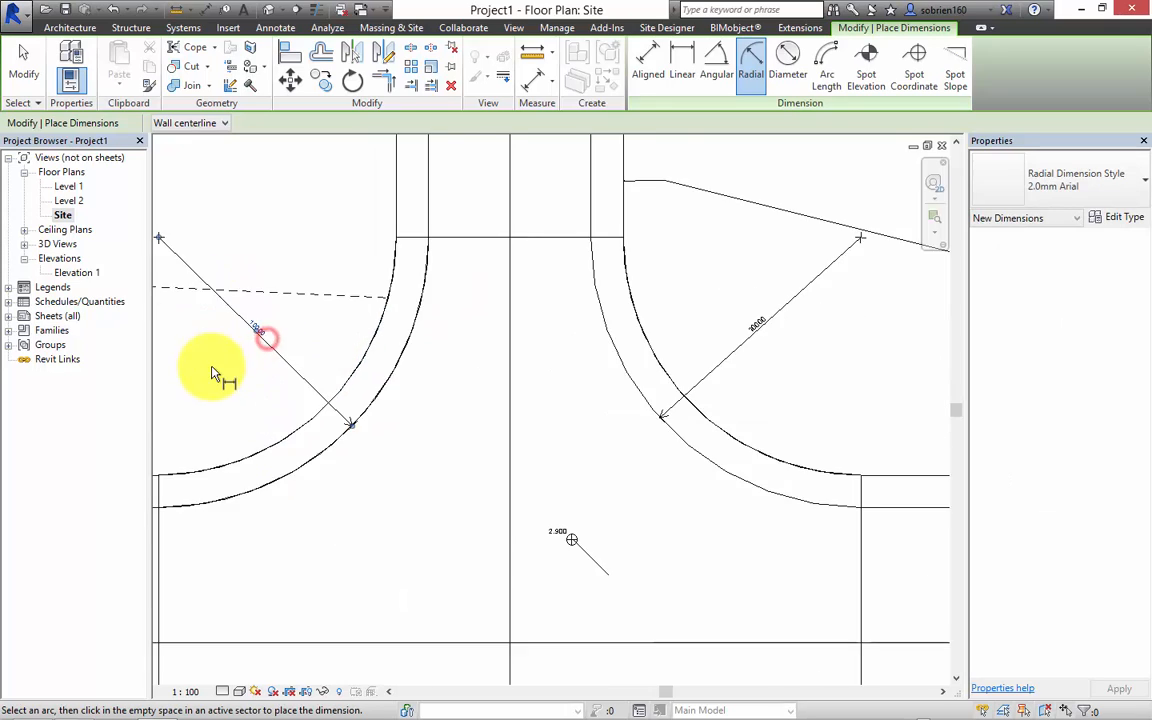
Leave the radial dimension command and set the Site plan's view scale to 1:200
scroll(303, 342, up, 4)
scroll(334, 355, down, 4)
key(Escape)
key(Escape)
middle_drag(525, 387, 542, 381)
scroll(527, 347, down, 4)
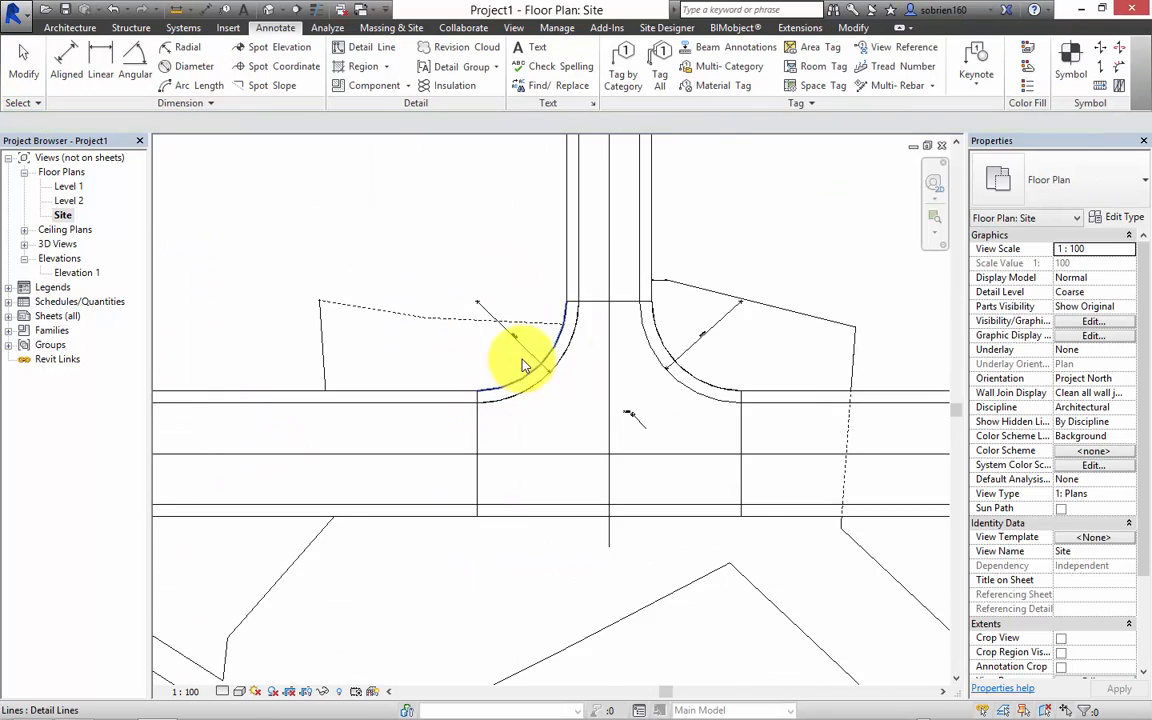
middle_drag(604, 424, 810, 380)
scroll(810, 380, up, 4)
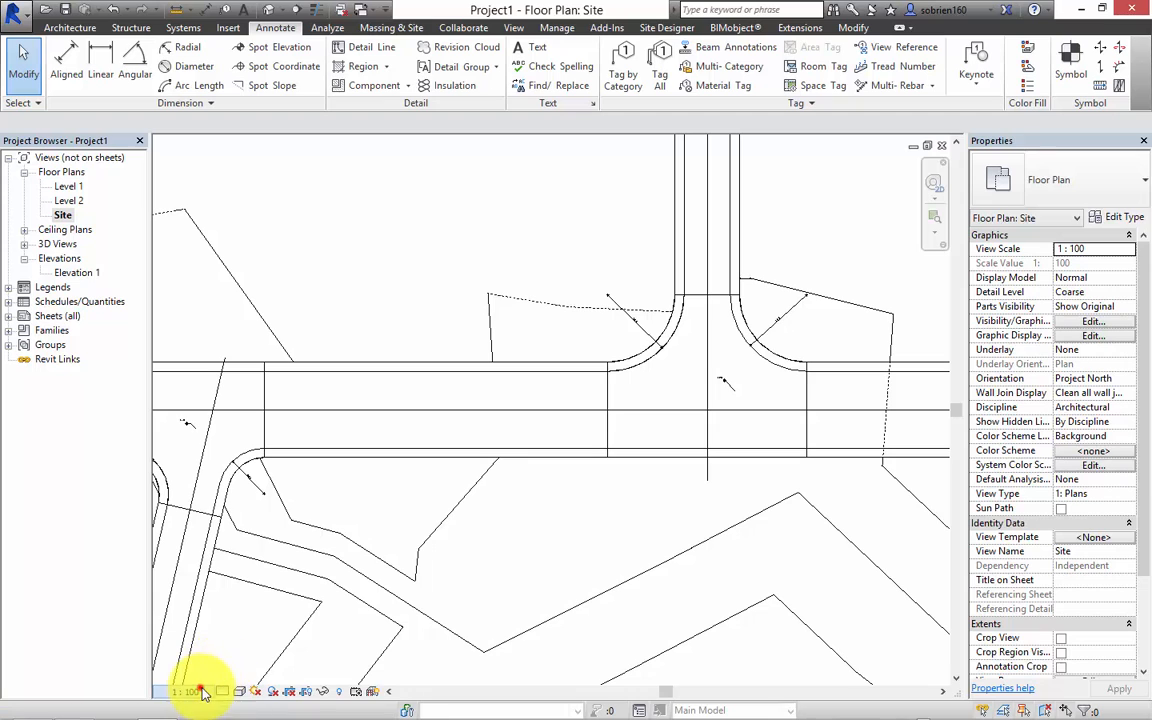
click(199, 691)
click(200, 567)
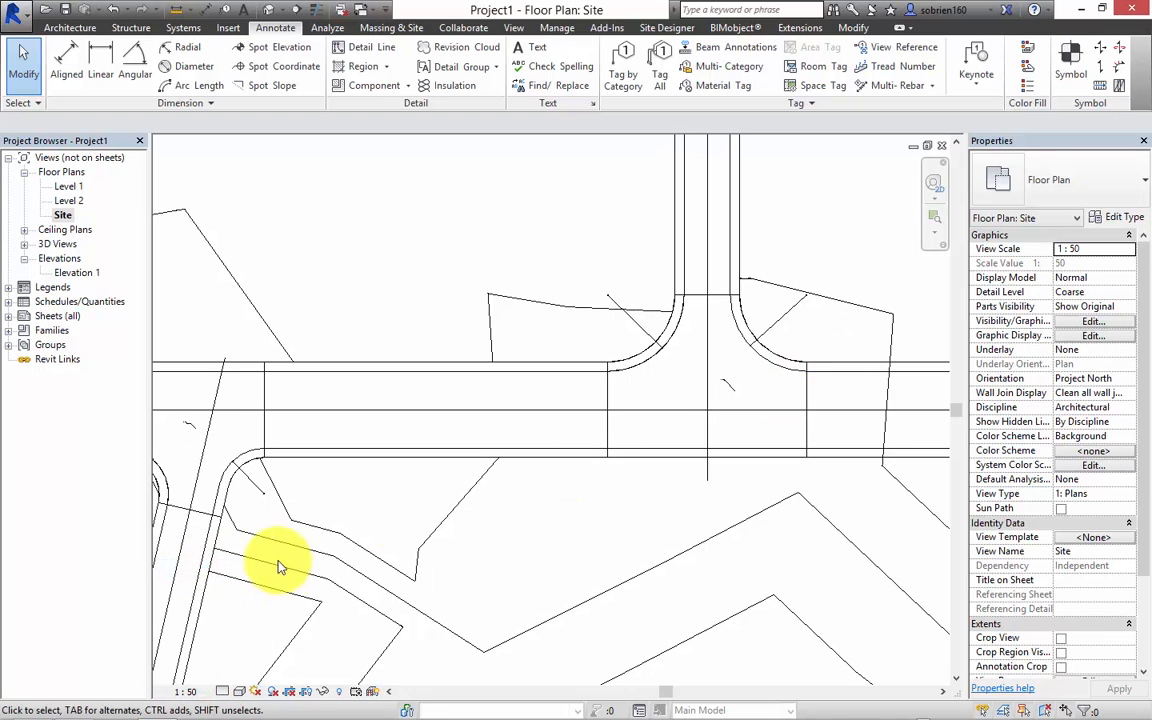
click(199, 691)
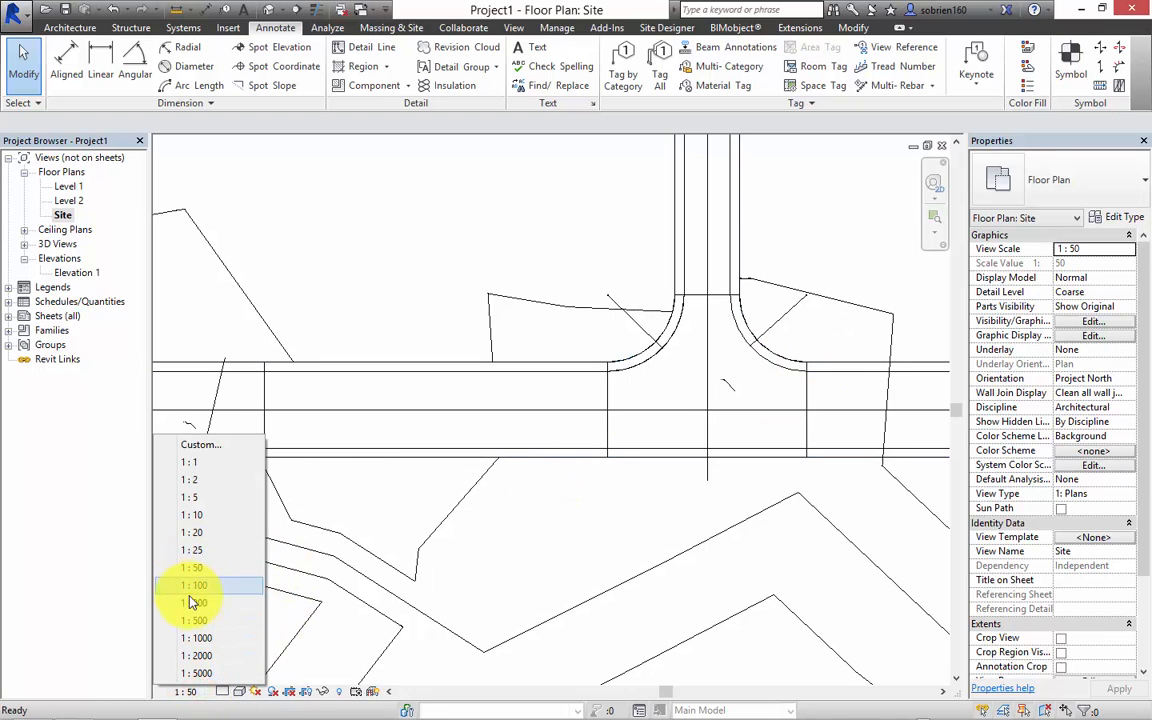
click(193, 602)
scroll(771, 355, up, 5)
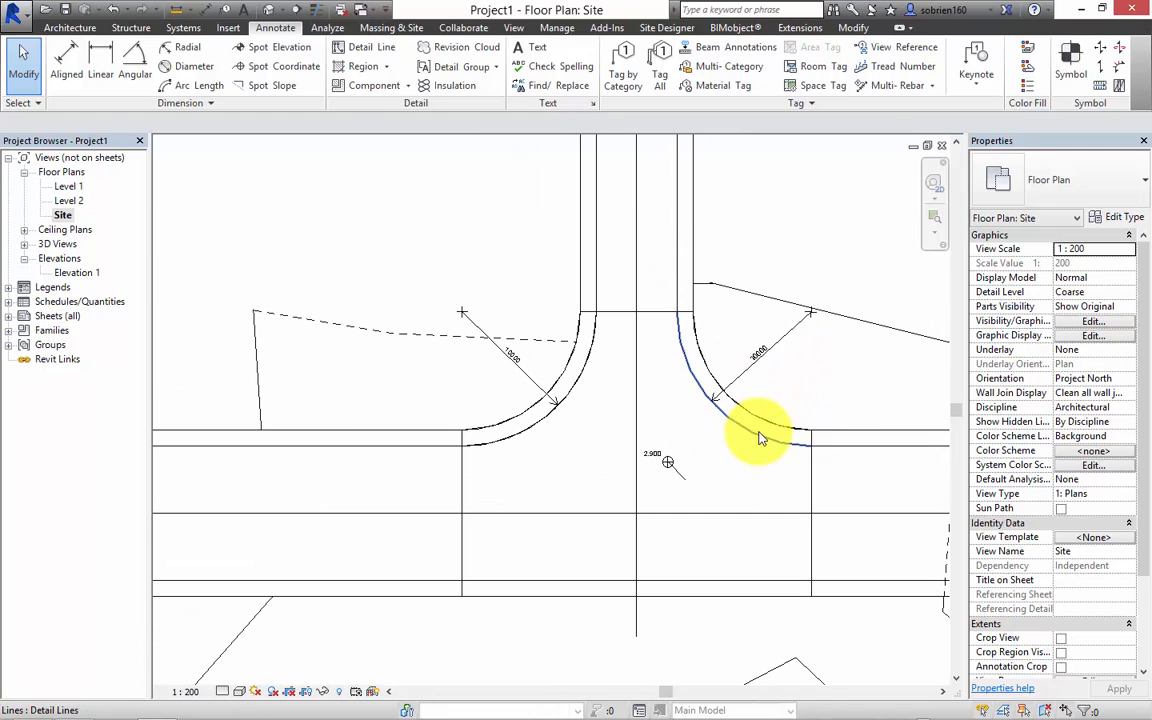
Add an aligned dimension string across the perpendicular side road, covering both sidewalks and the carriageway
middle_drag(725, 490, 716, 538)
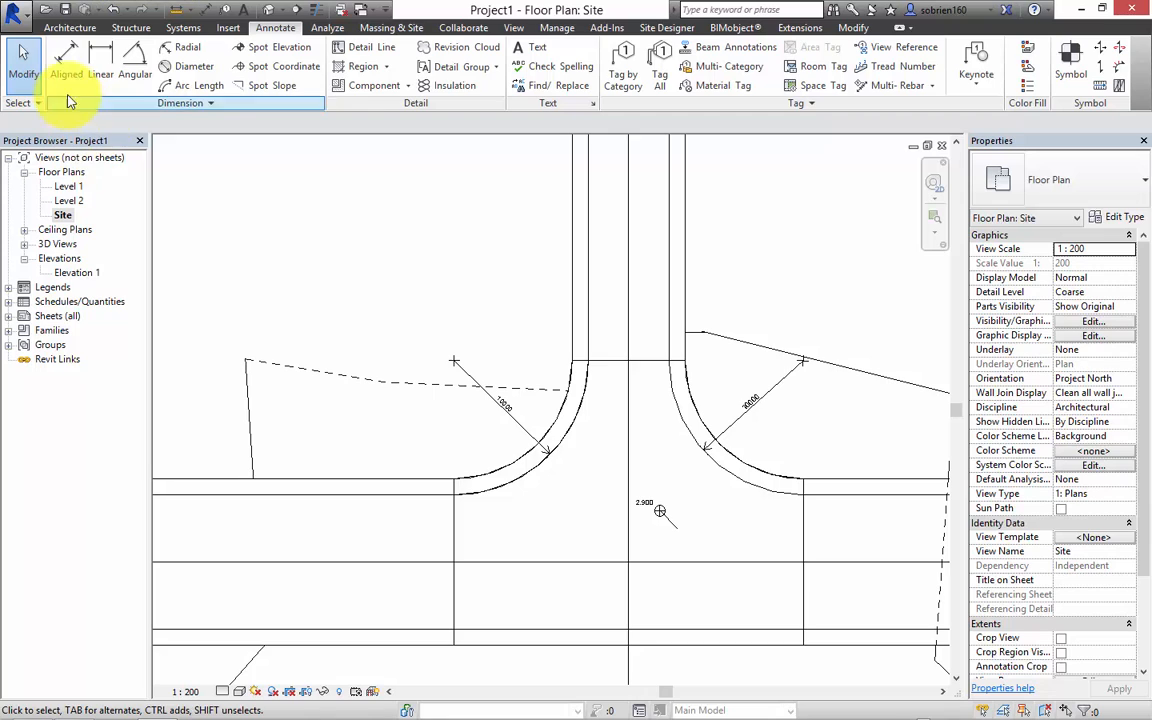
click(66, 60)
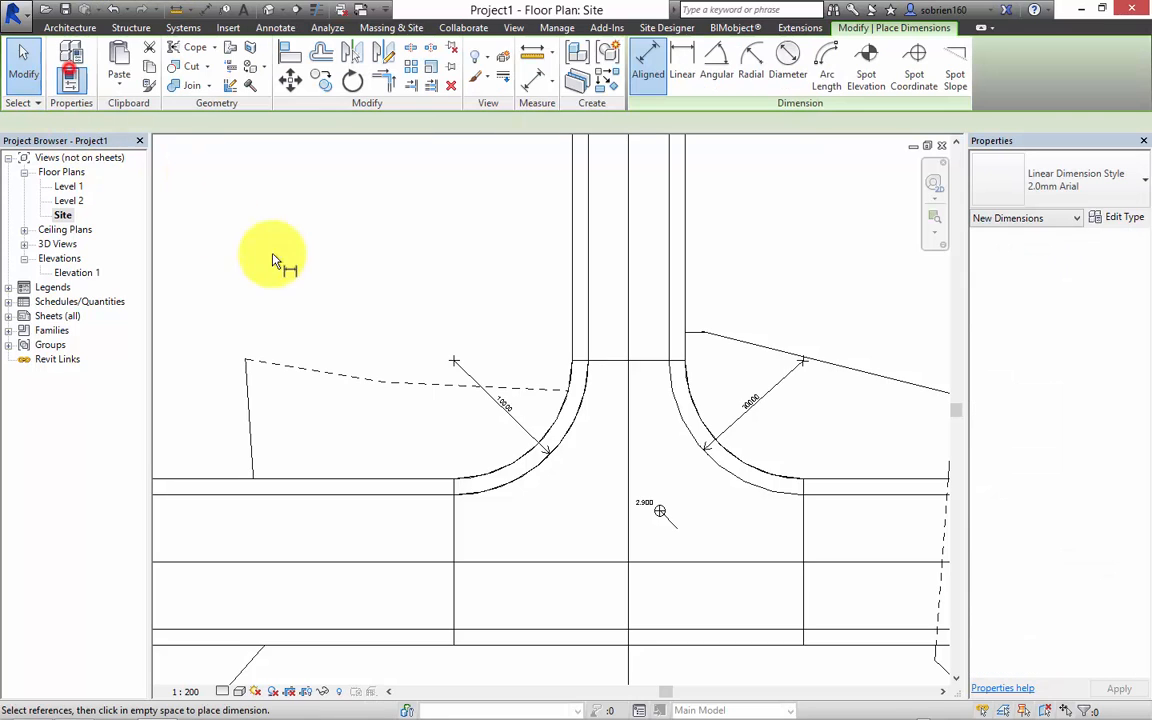
click(571, 290)
click(588, 284)
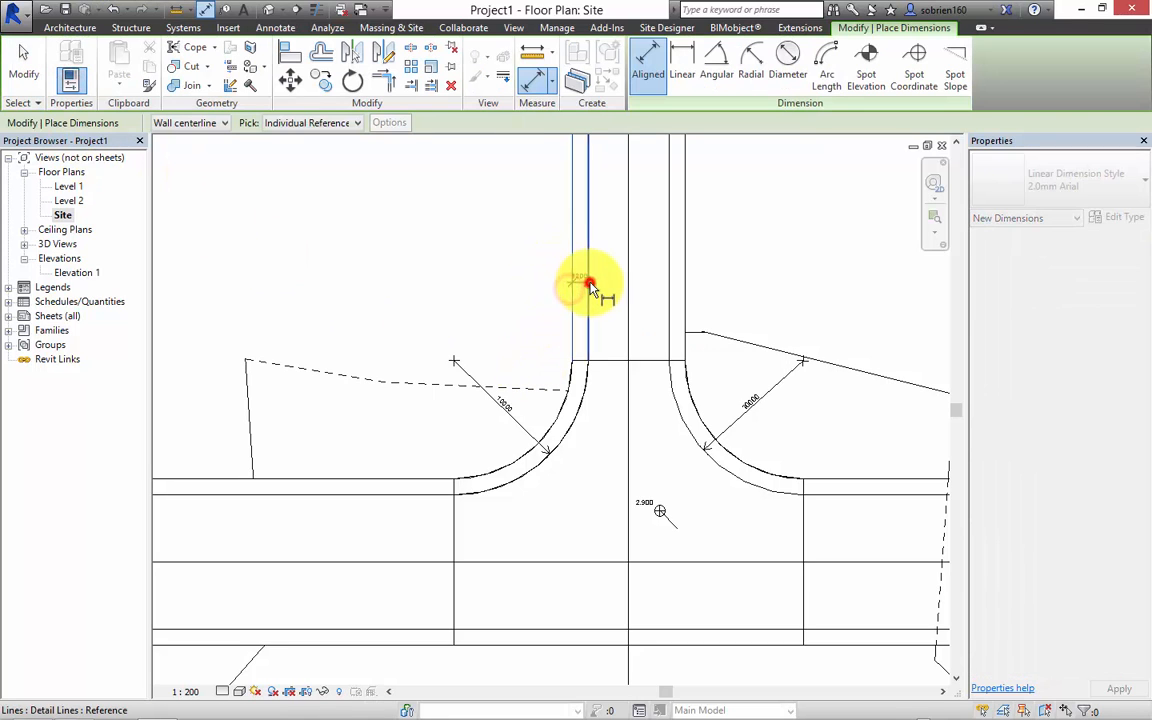
click(684, 283)
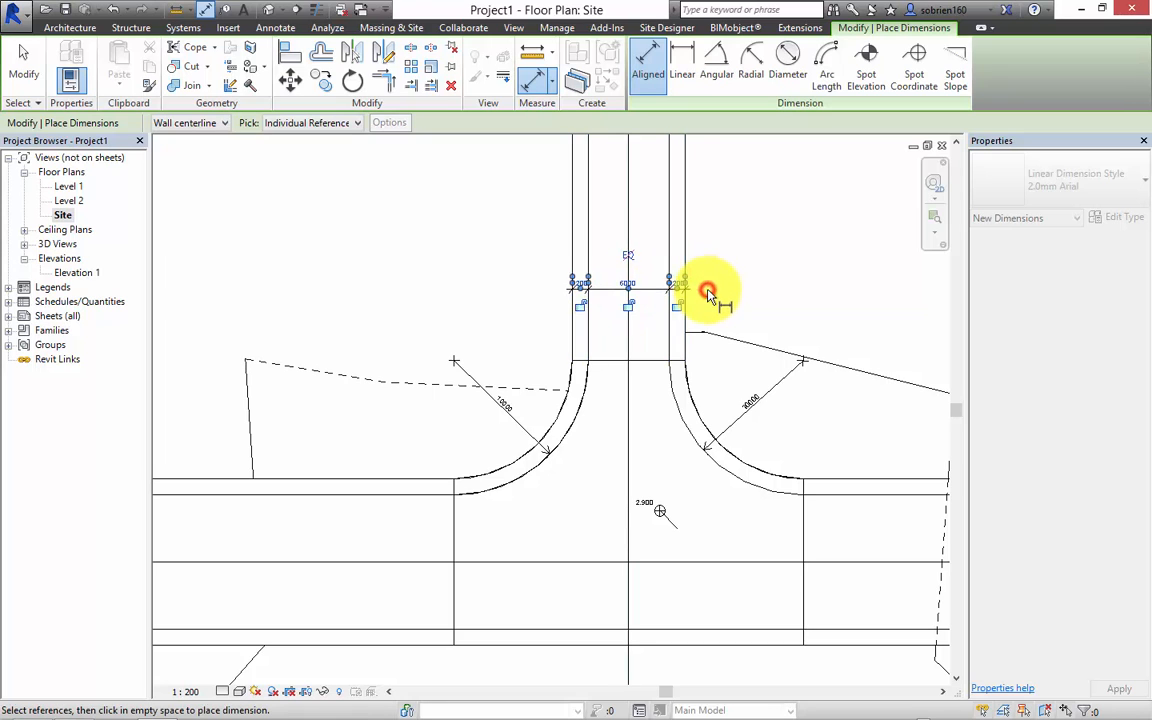
Add an aligned dimension string across the main road between the two junctions, covering both sidewalks and the carriageway
scroll(585, 368, down, 5)
middle_drag(270, 540, 648, 341)
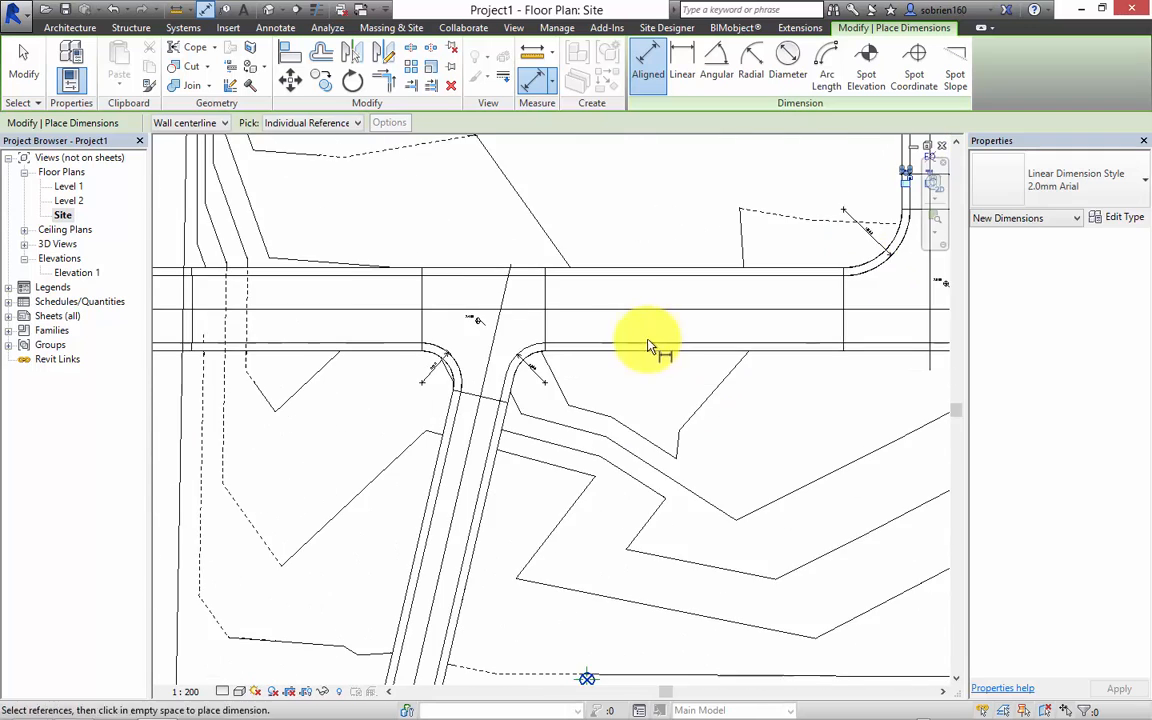
scroll(661, 267, up, 1)
scroll(658, 262, up, 1)
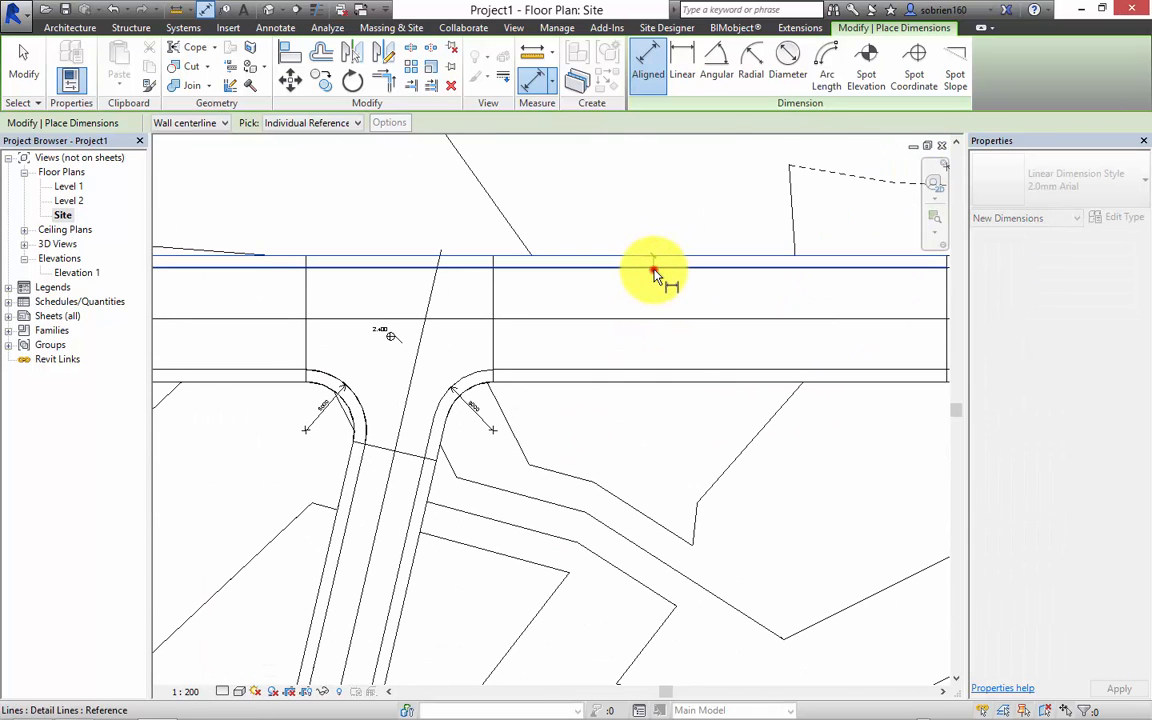
click(654, 267)
click(658, 372)
click(652, 378)
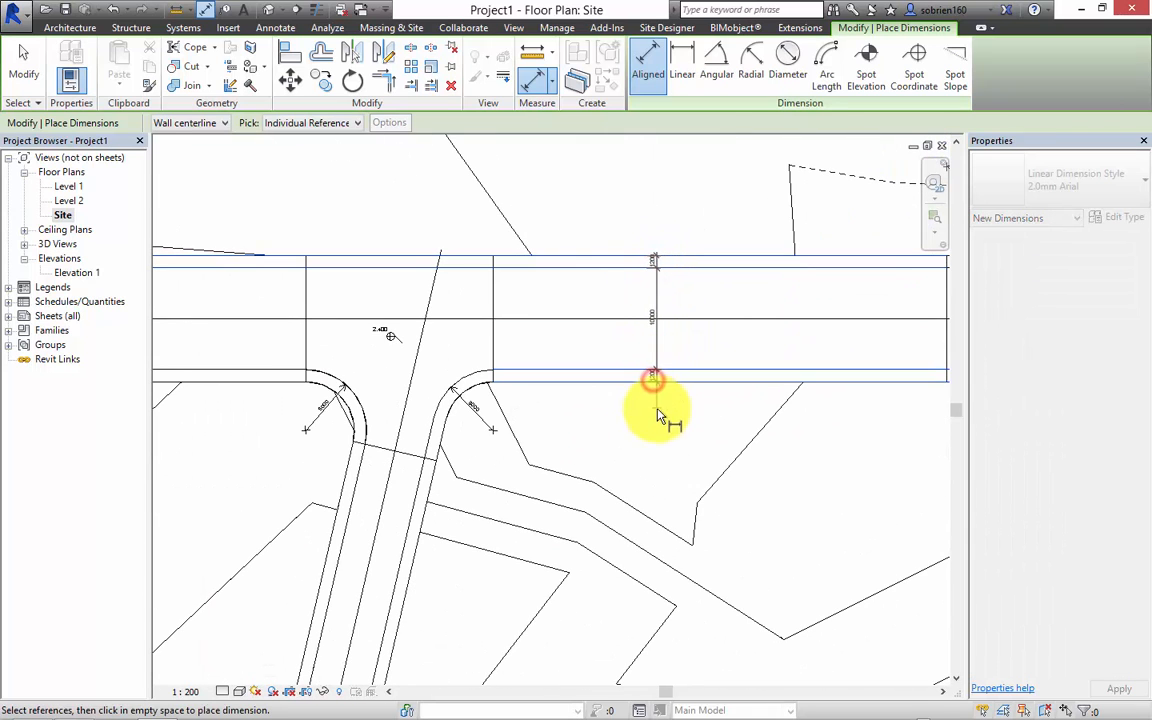
click(657, 418)
scroll(662, 395, up, 4)
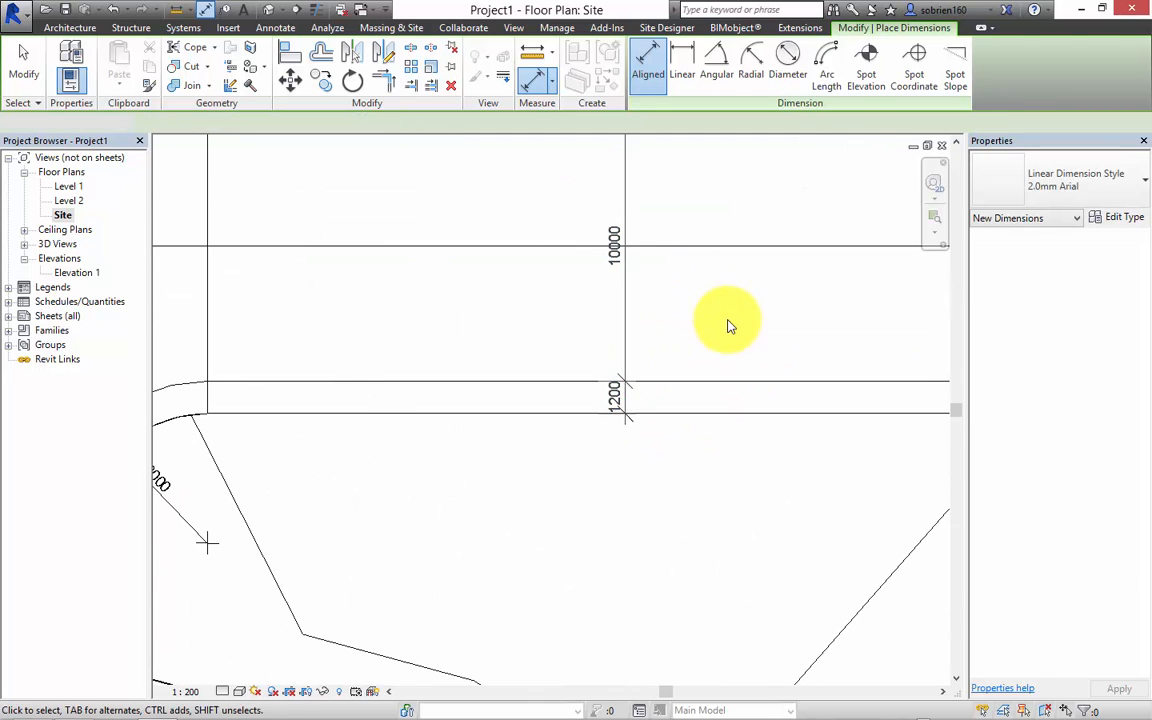
key(Escape)
Check the radial, width and spot elevation annotations at both road junctions in the Site plan
scroll(730, 324, down, 3)
scroll(841, 310, down, 1)
mouse_move(841, 310)
middle_down()
mouse_move(527, 432)
mouse_move(526, 493)
middle_up()
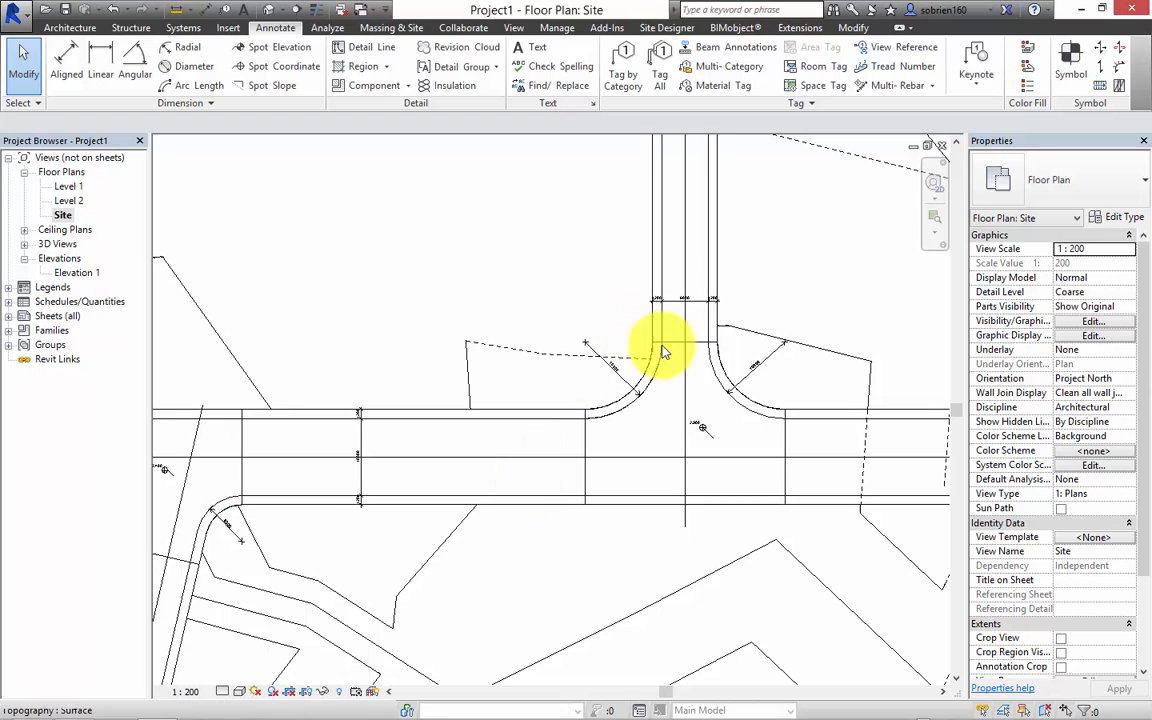
scroll(735, 470, up, 3)
scroll(607, 511, down, 1)
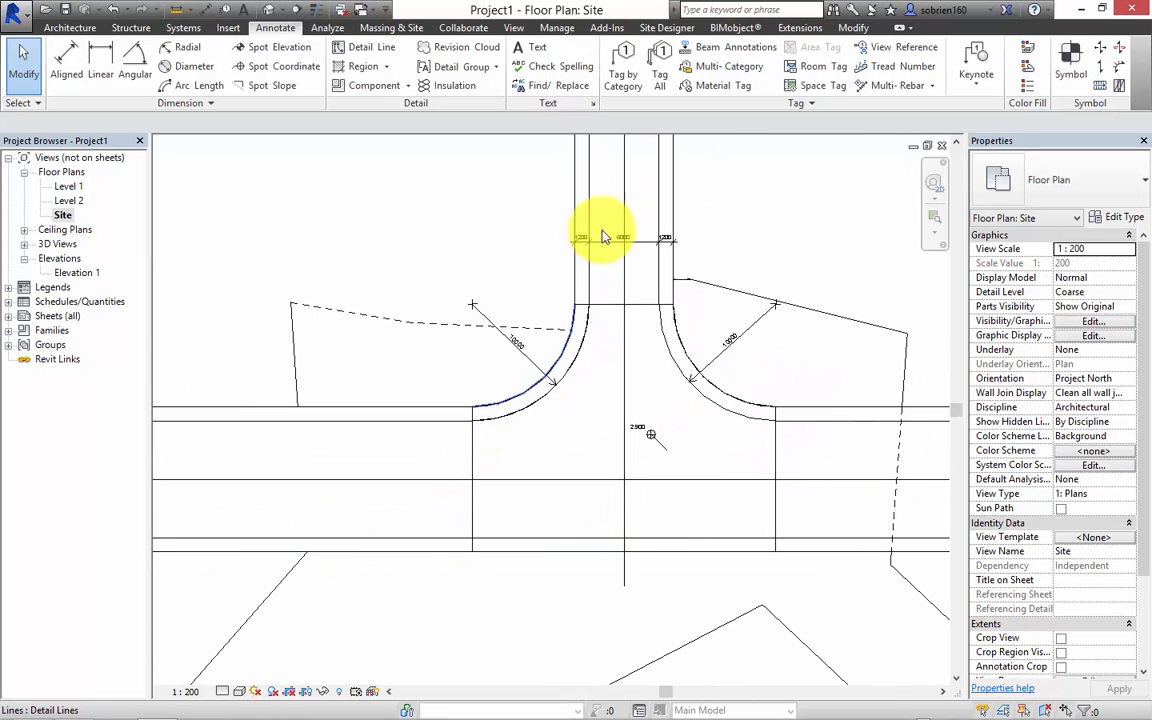
scroll(604, 237, up, 2)
middle_drag(604, 237, 624, 268)
middle_drag(536, 457, 527, 382)
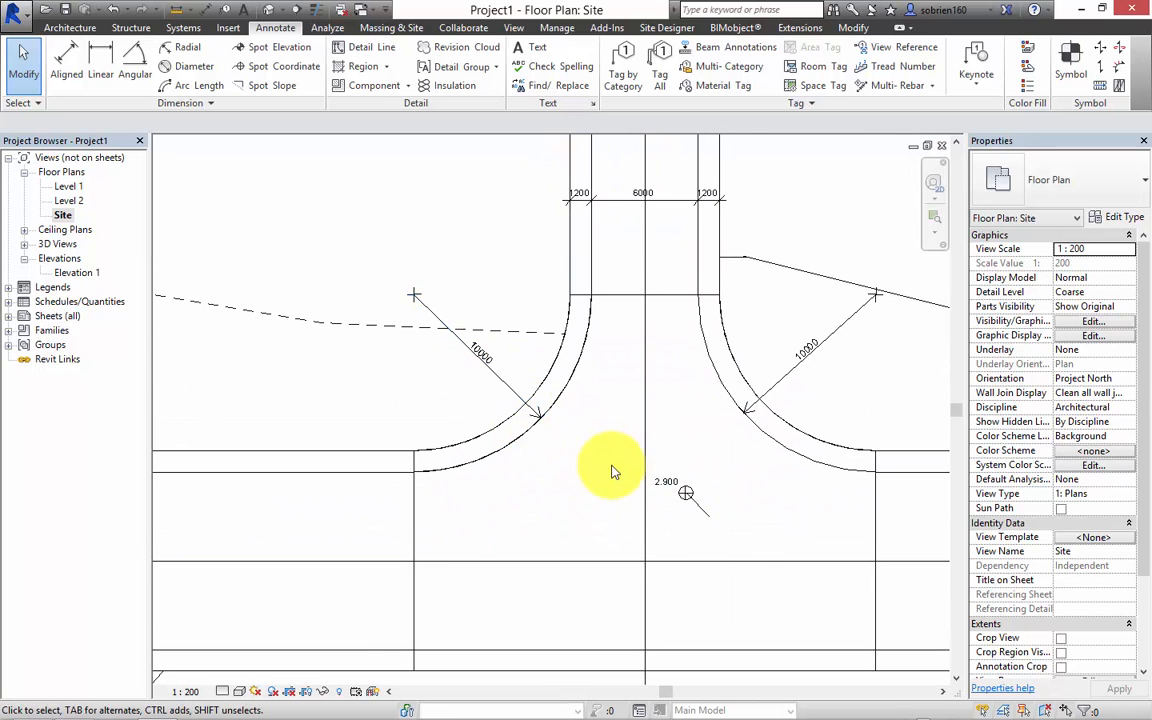
scroll(597, 428, down, 3)
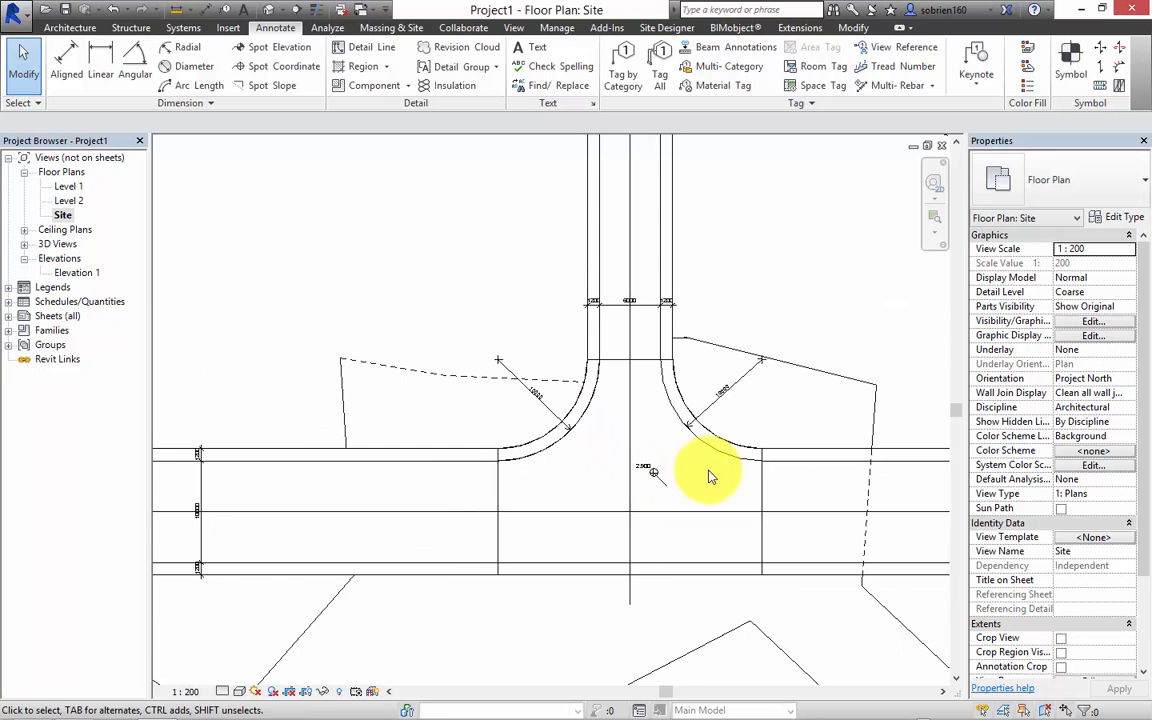
mouse_move(705, 470)
middle_down()
mouse_move(628, 460)
mouse_move(892, 422)
middle_up()
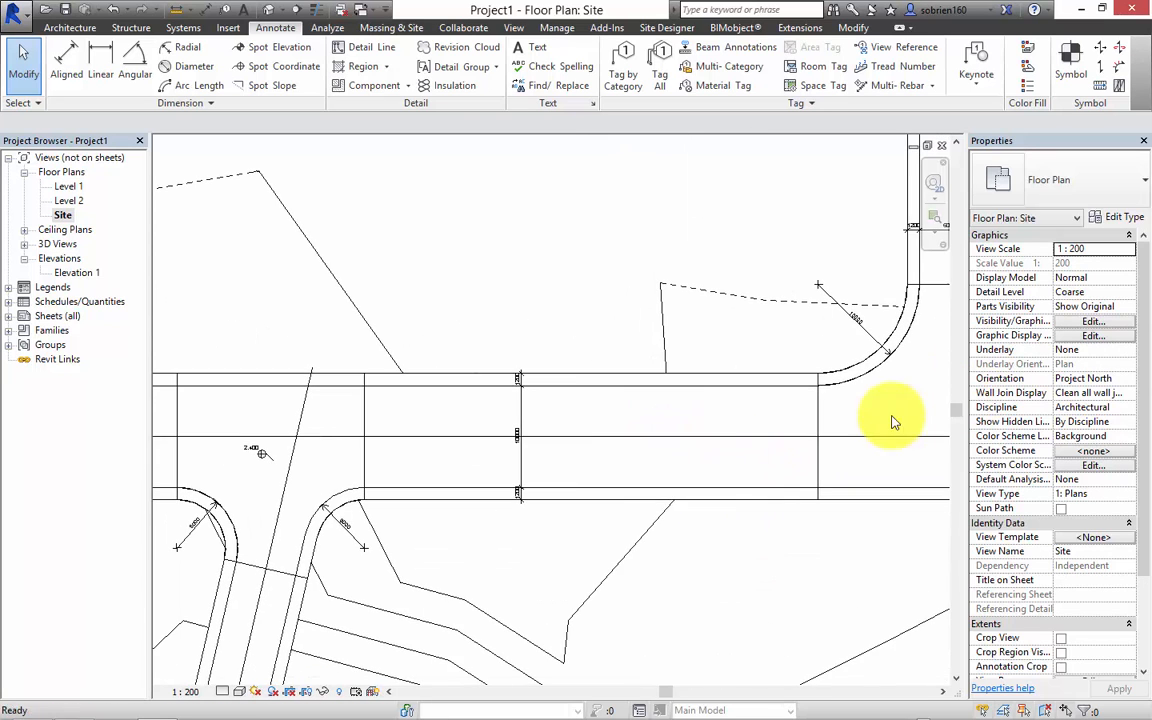
middle_drag(484, 473, 766, 445)
scroll(562, 419, up, 3)
scroll(540, 442, down, 4)
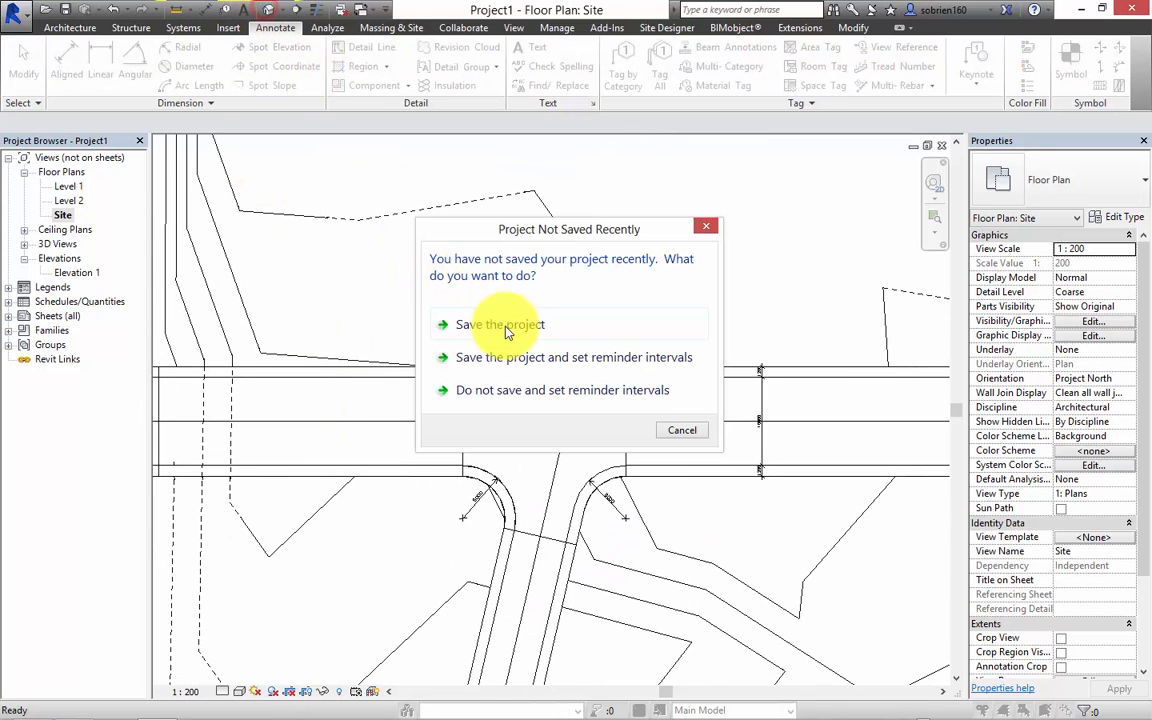
Open the 3D view without saving the project and begin editing the surface of the site topography
click(678, 430)
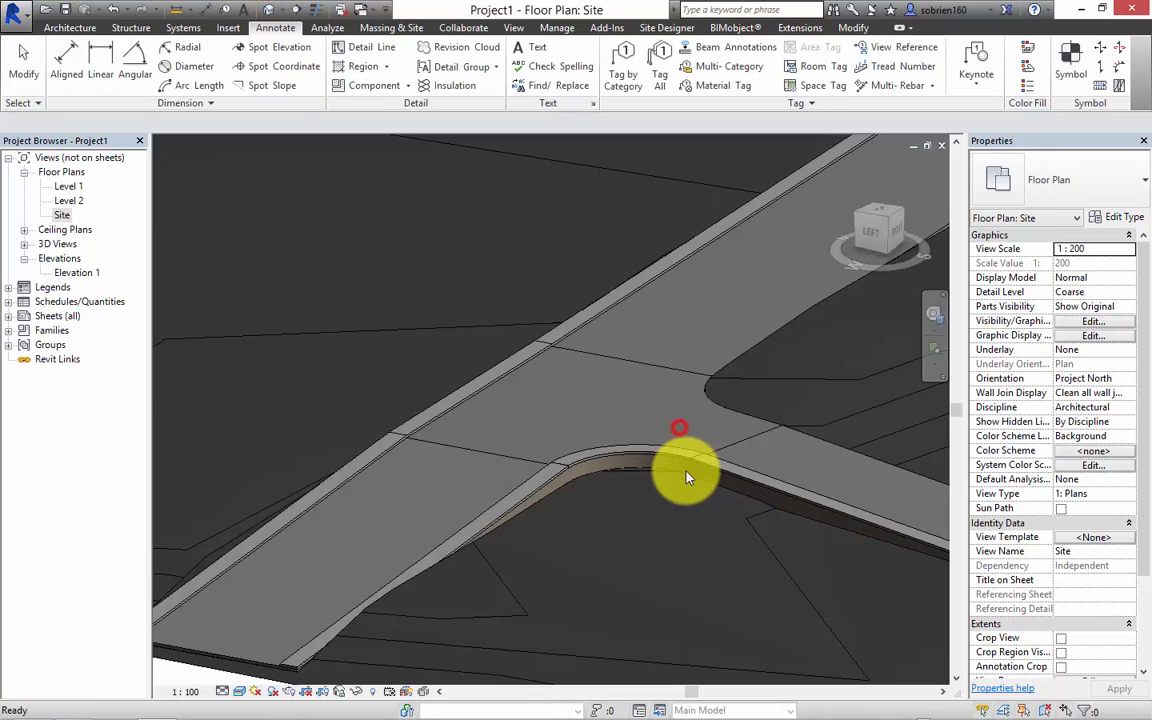
mouse_move(681, 470)
shift+middle_down()
mouse_move(625, 447)
mouse_move(555, 571)
mouse_move(515, 558)
shift+middle_up()
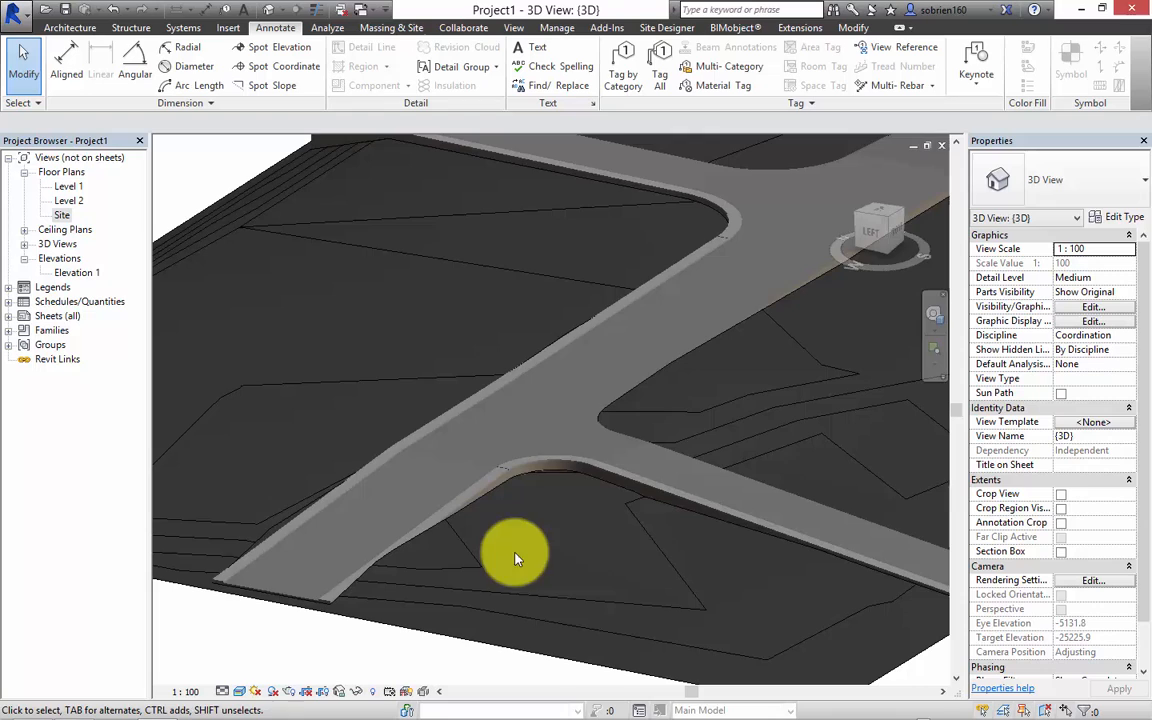
click(547, 640)
click(648, 62)
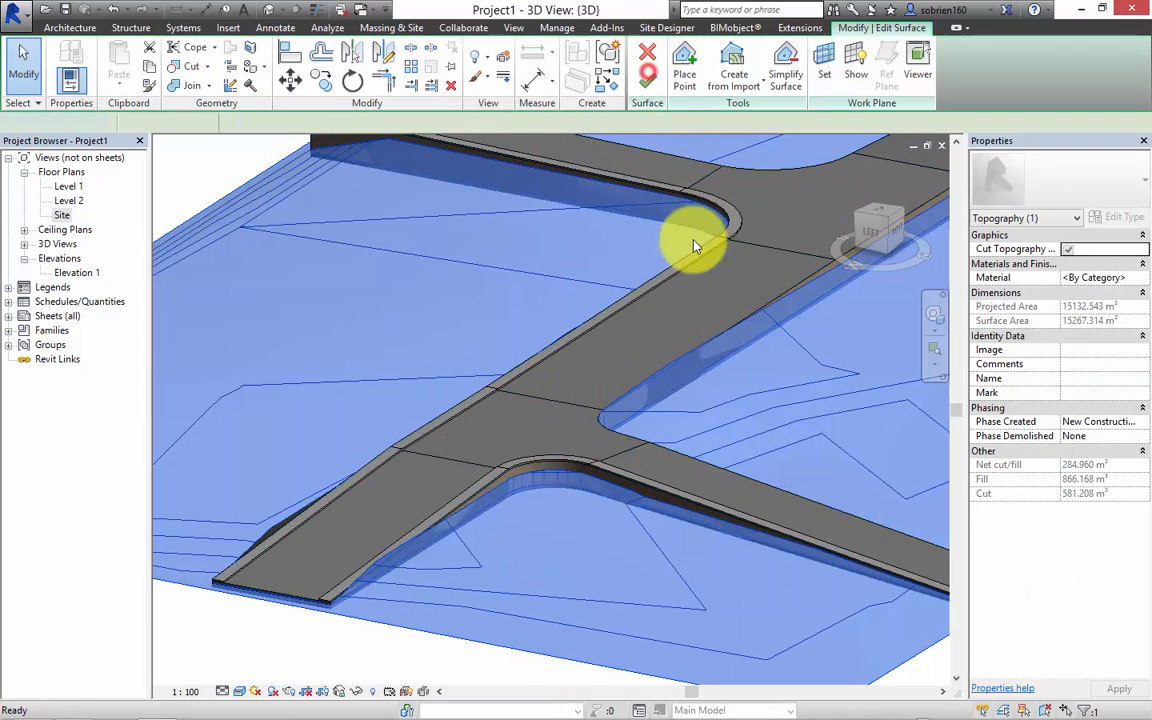
Place a topography point at absolute elevation 2900 just outside the sidewalk's rounded corner at the angled side road junction
click(686, 72)
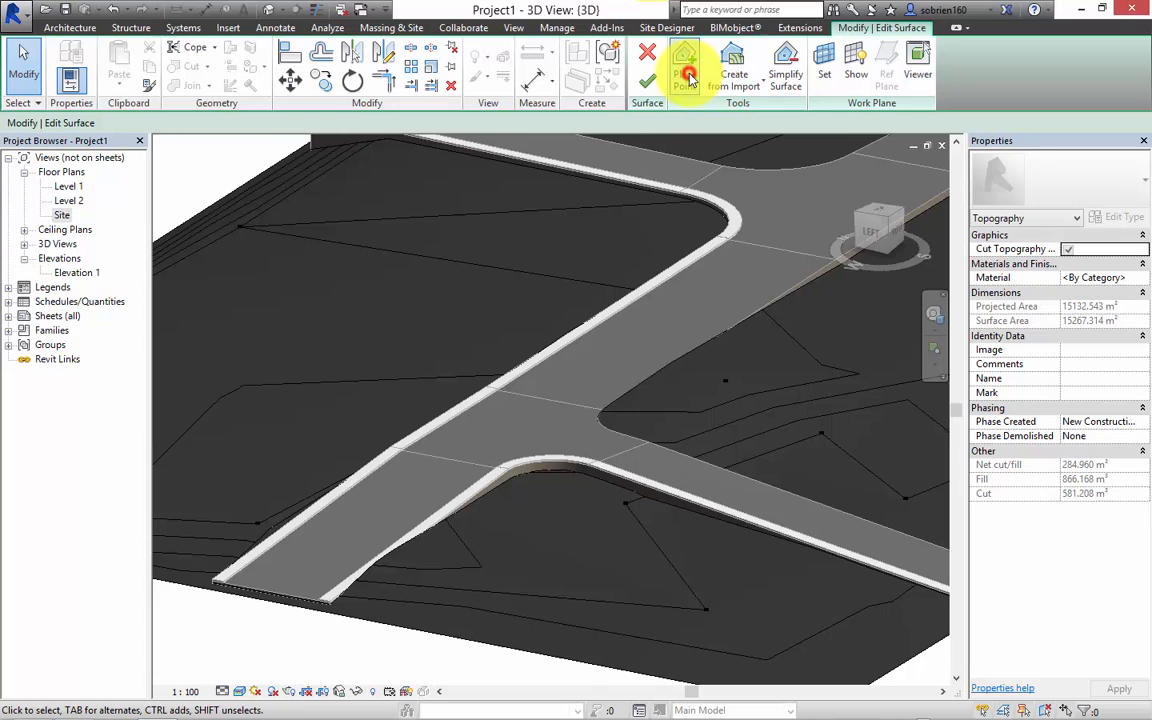
drag(215, 121, 164, 124)
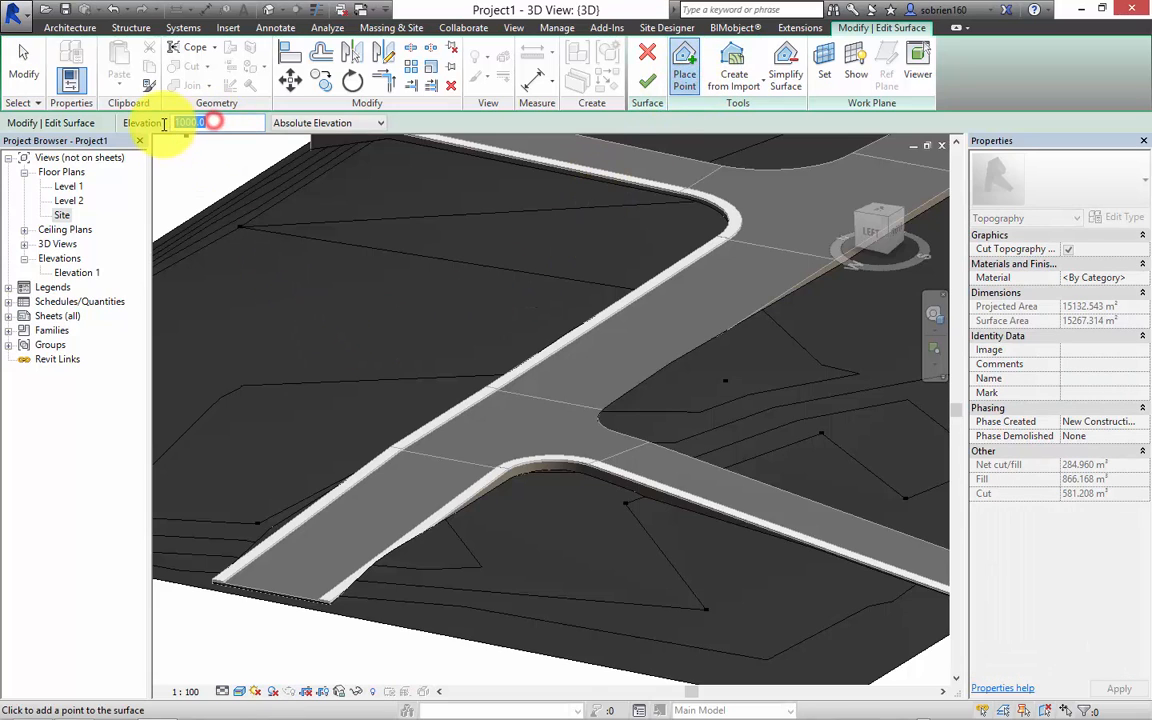
text(290)
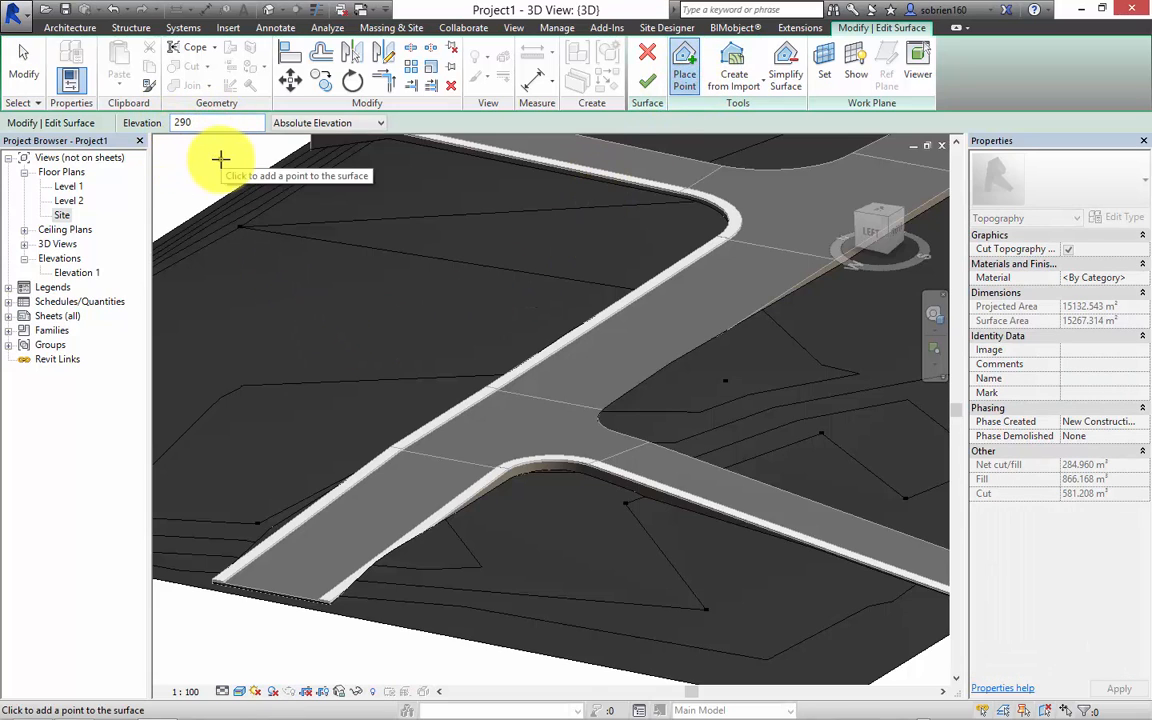
text(0)
shift+middle_drag(532, 486, 450, 265)
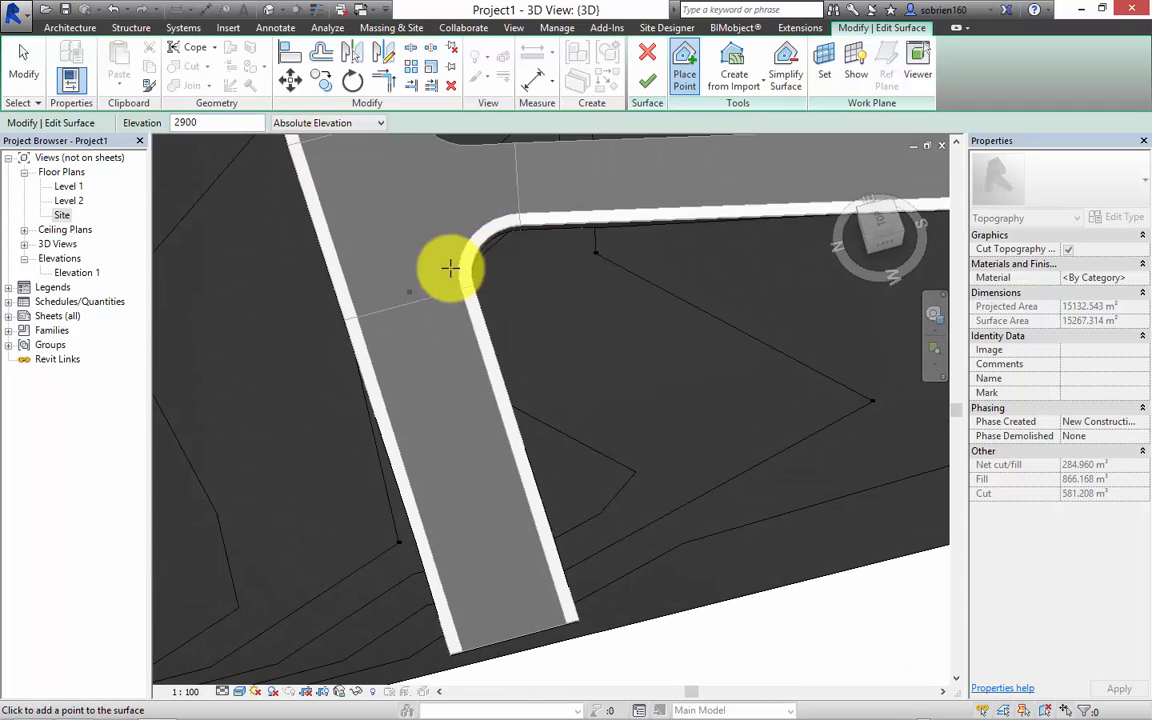
click(507, 246)
Place three more surface points at elevation 2900 beside the opposite rounded corner without a sidewalk at the same junction
shift+middle_drag(334, 391, 462, 314)
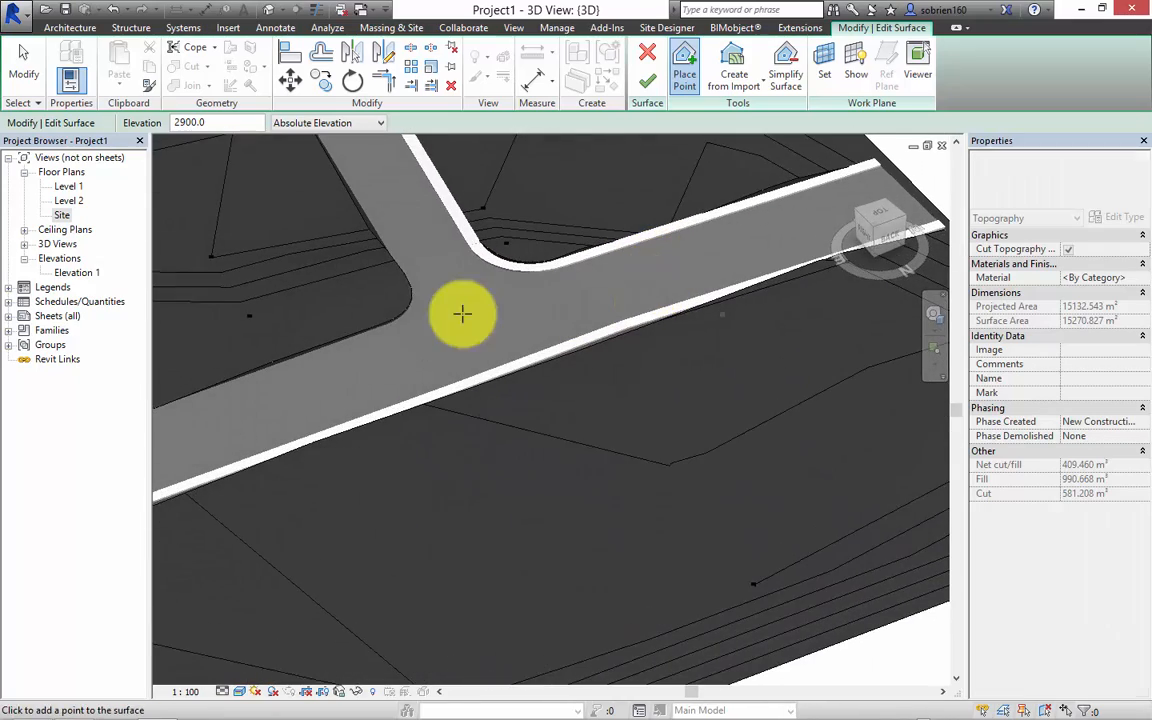
click(462, 314)
click(397, 300)
mouse_move(342, 311)
shift+middle_down()
mouse_move(380, 267)
mouse_move(424, 288)
shift+middle_up()
click(424, 293)
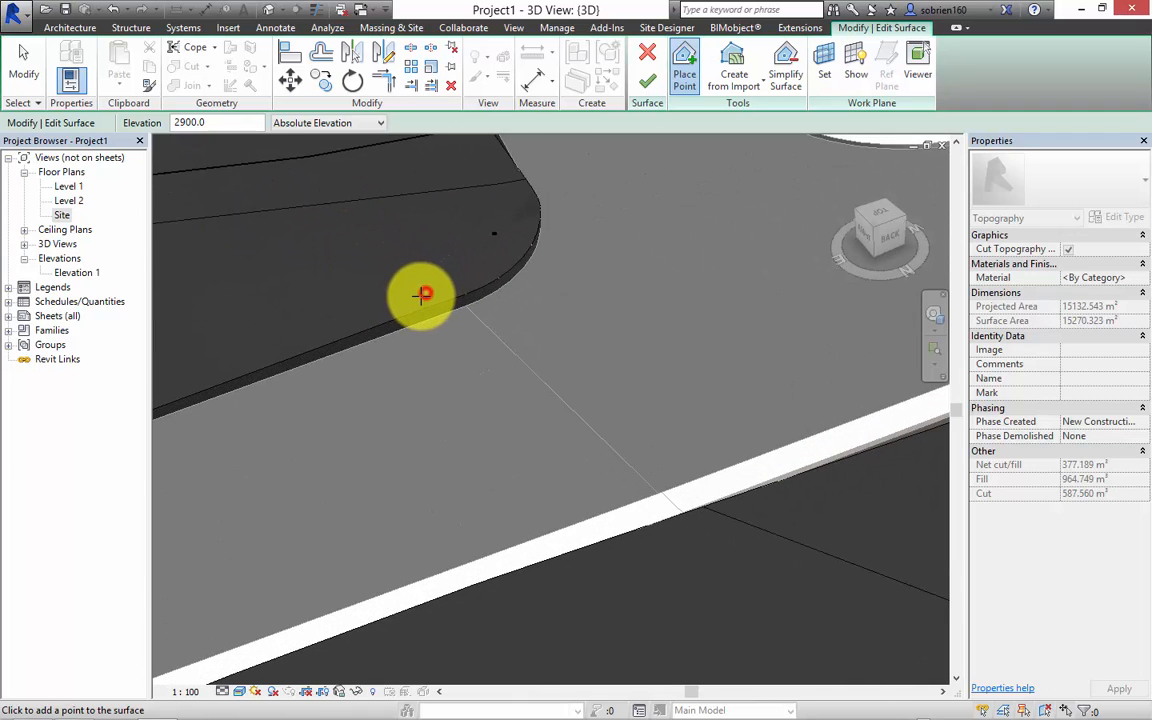
key(Escape)
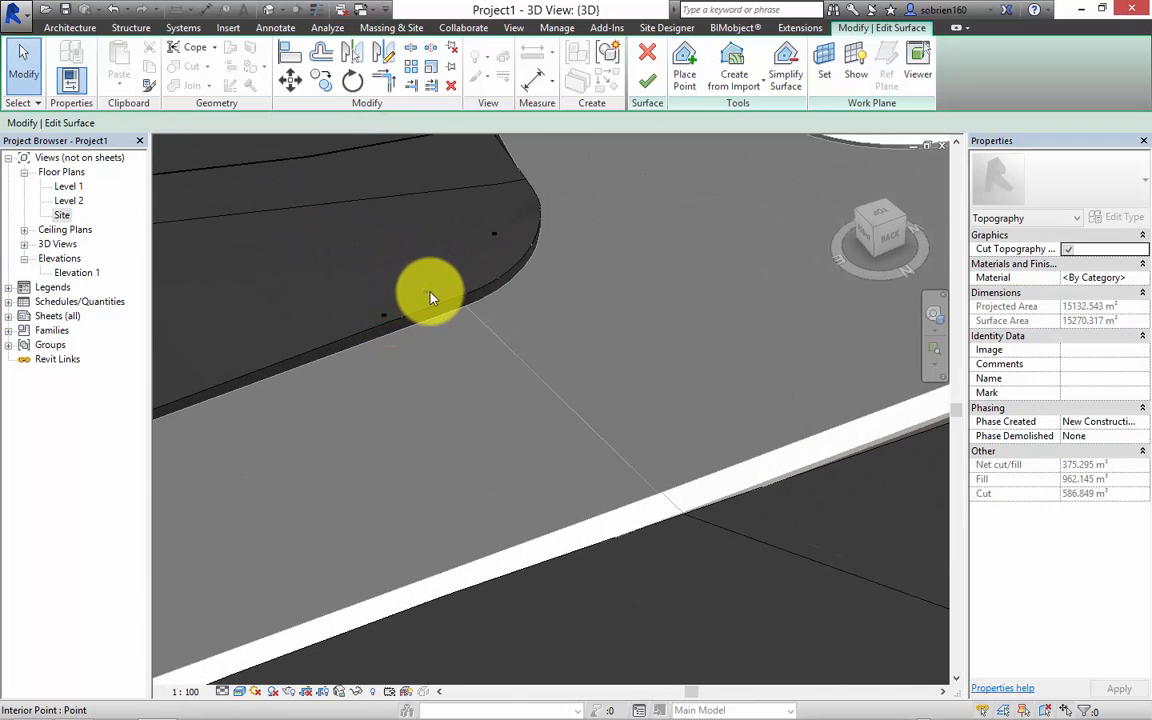
Set the elevation of the middle of the three new points to 2700 and the one nearest the rounded corner to 2600
click(430, 292)
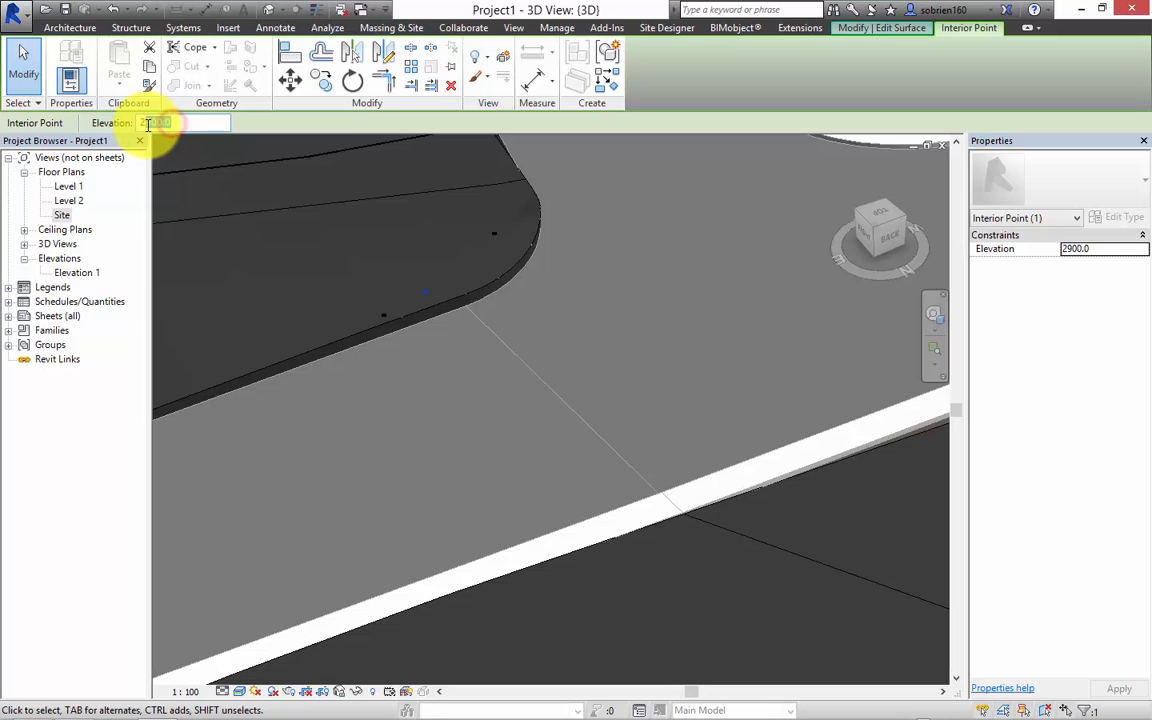
key(Return)
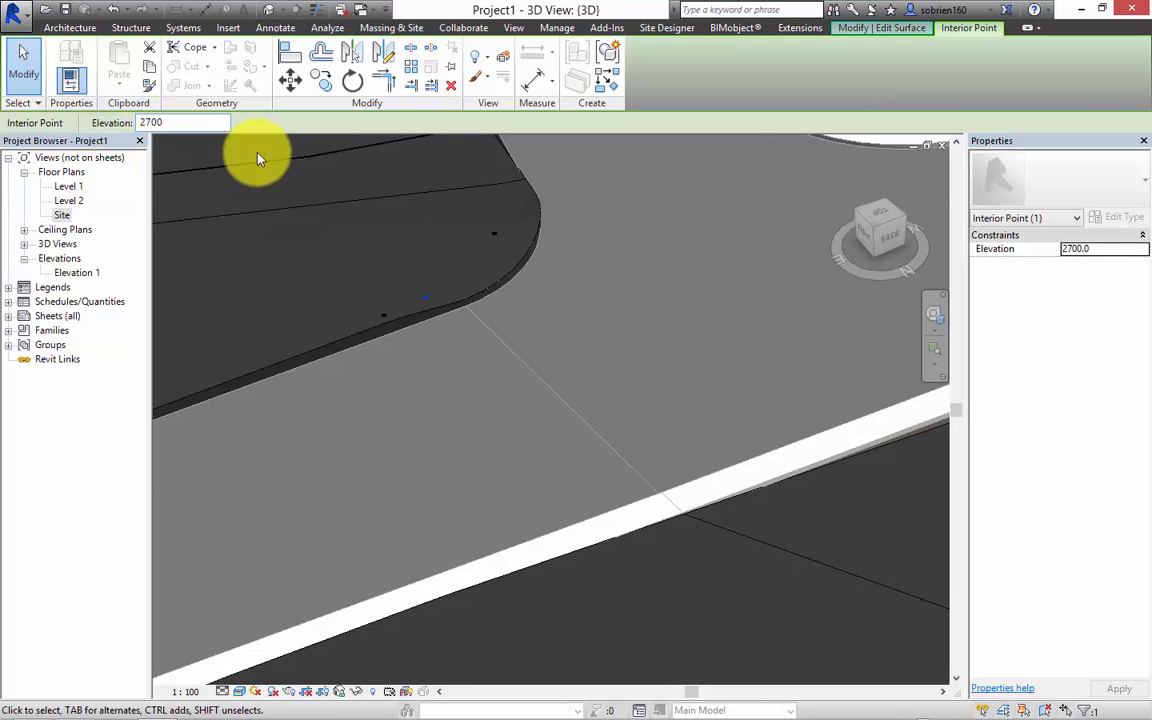
click(499, 234)
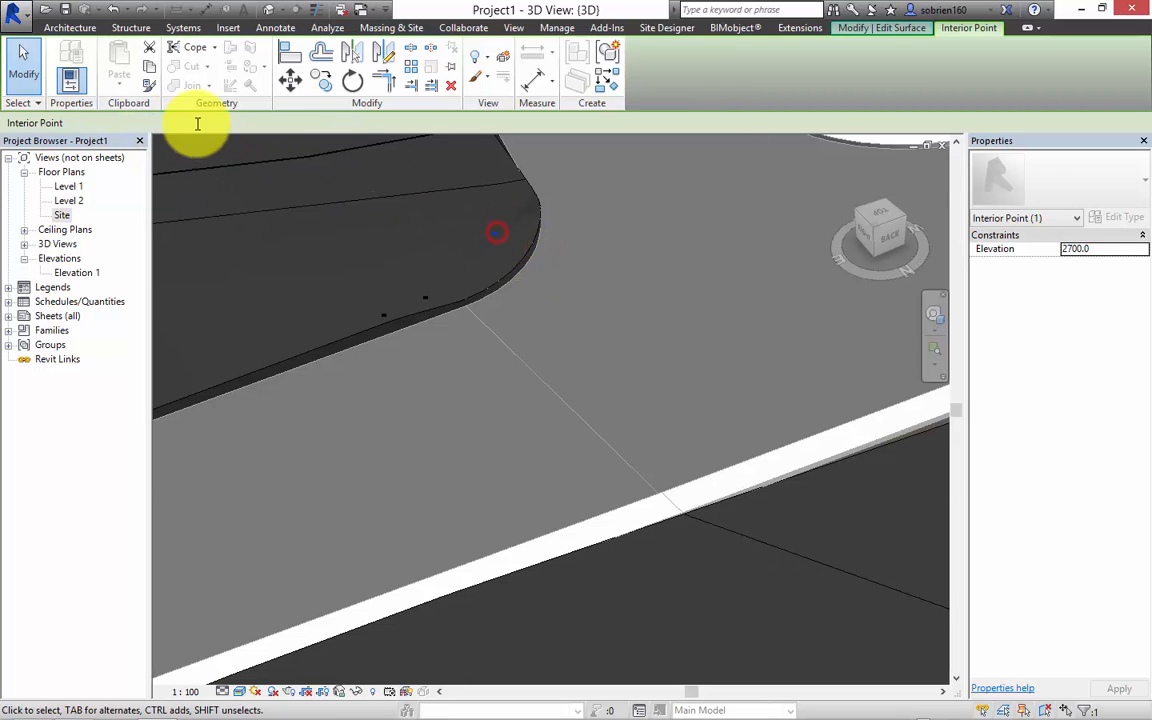
drag(196, 128, 145, 125)
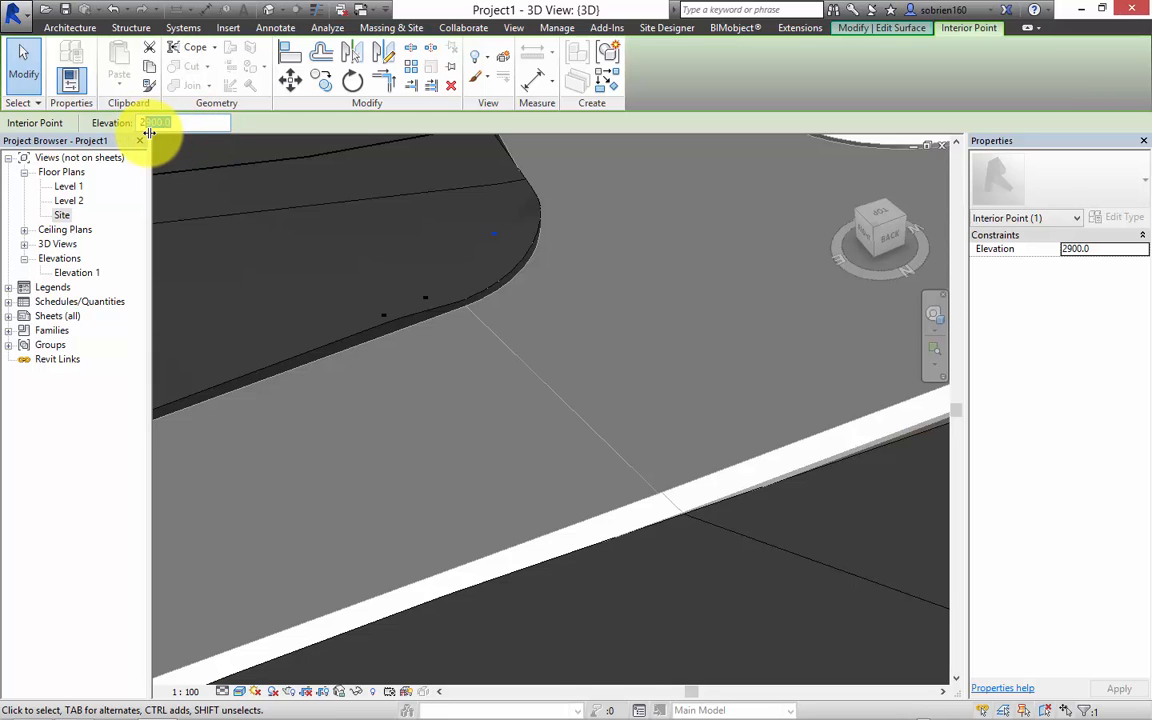
key(Return)
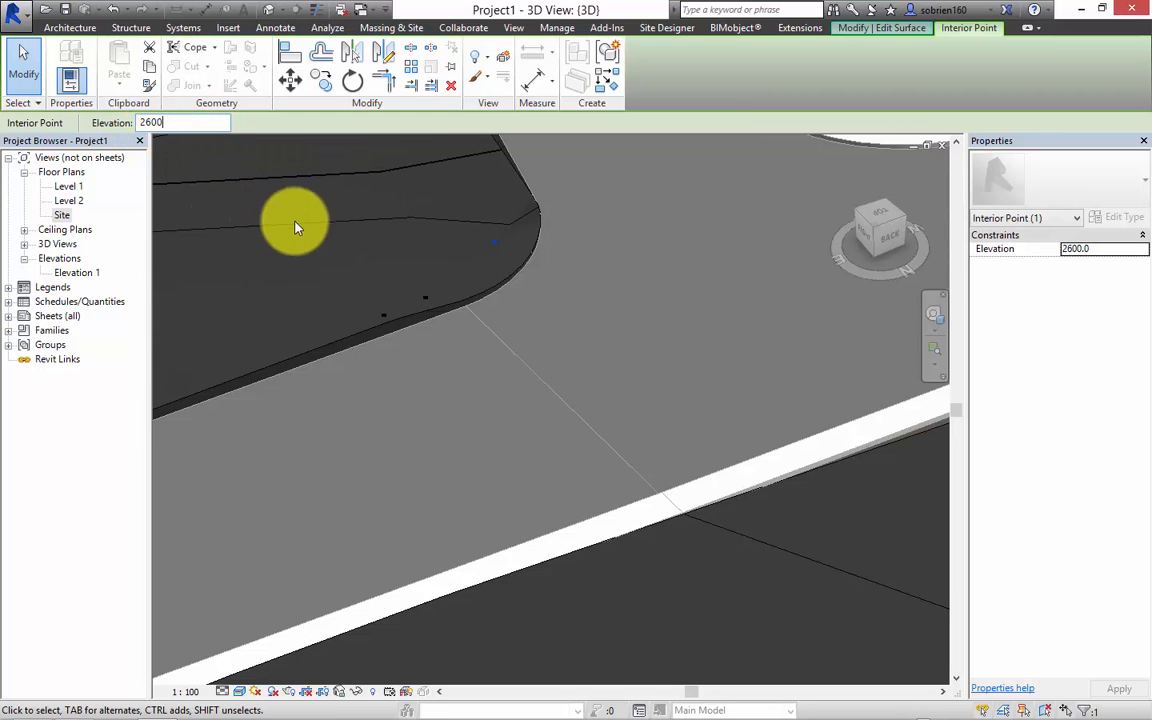
shift+middle_drag(475, 317, 440, 380)
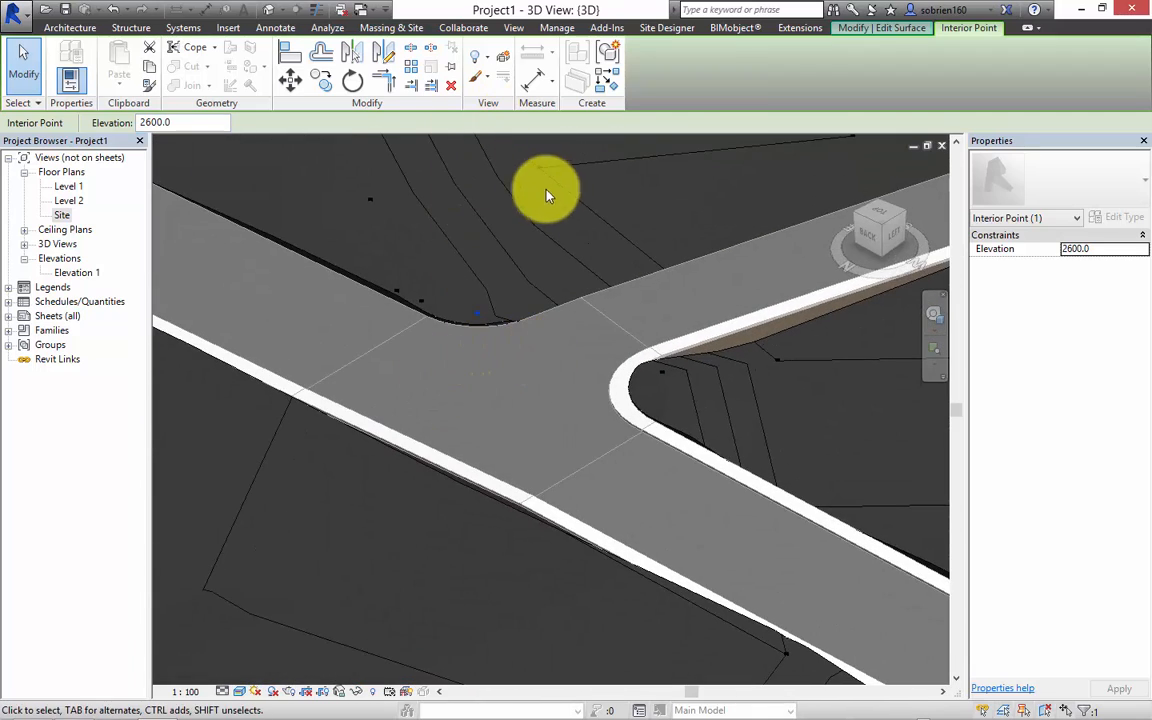
Finish the topography surface edit and select the topography to review its net cut/fill, fill and cut volumes
scroll(608, 216, down, 3)
click(787, 427)
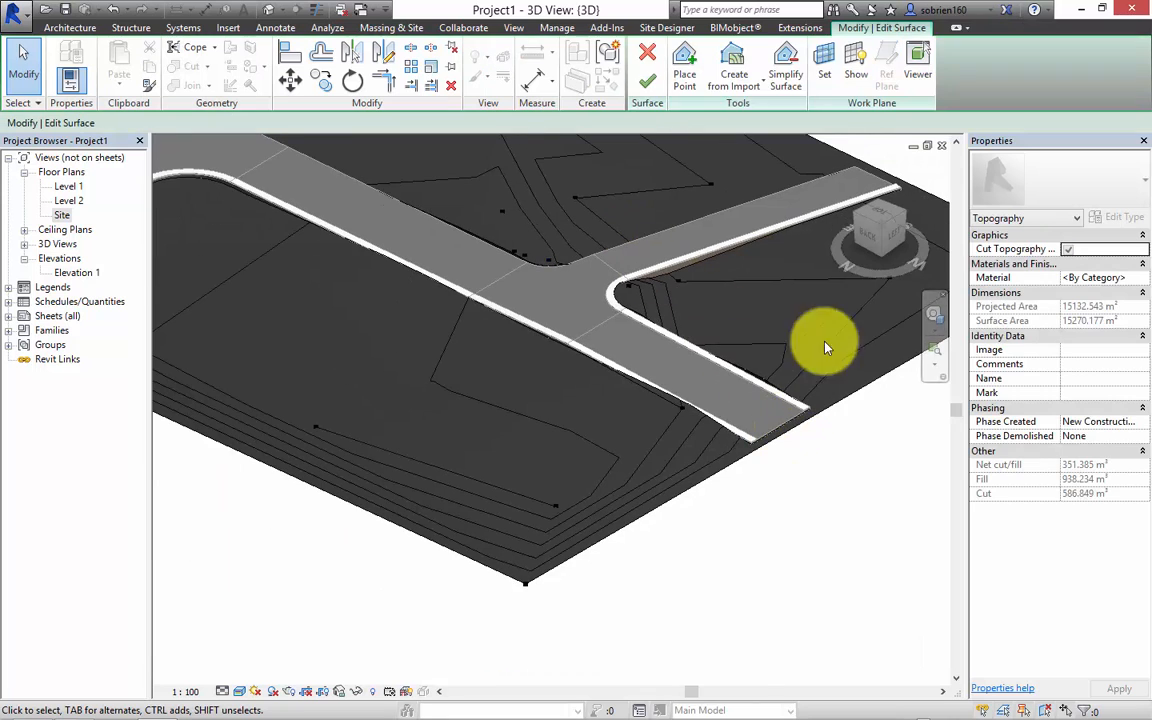
click(648, 80)
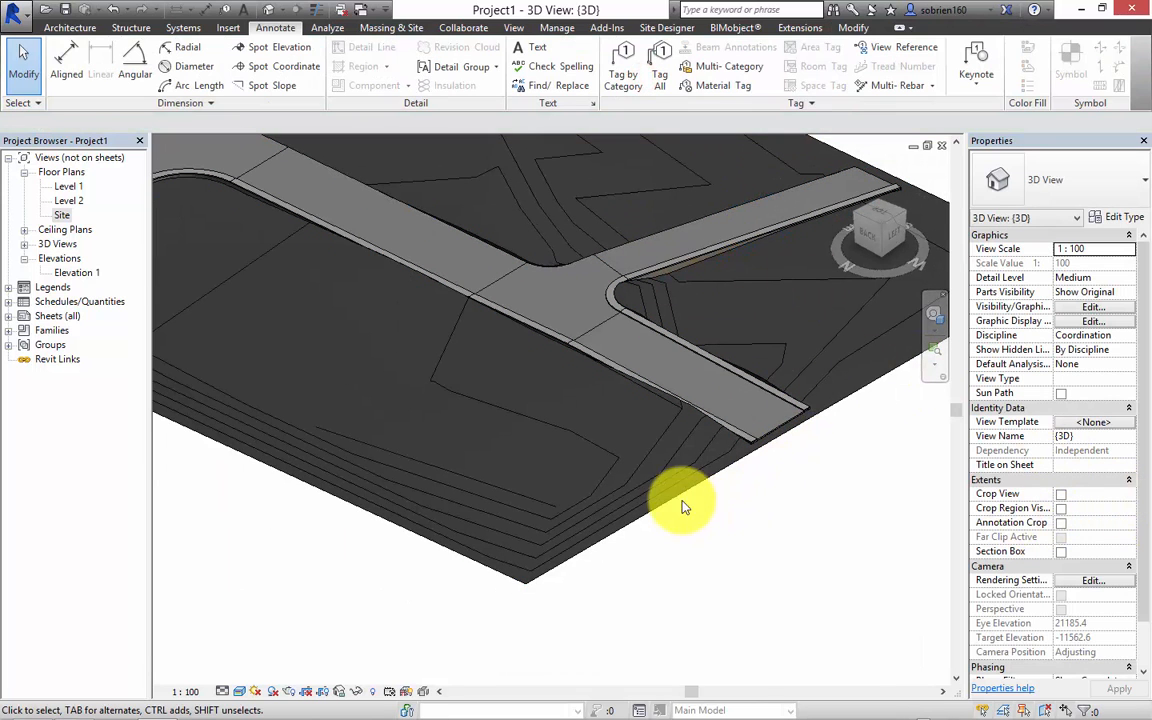
click(605, 442)
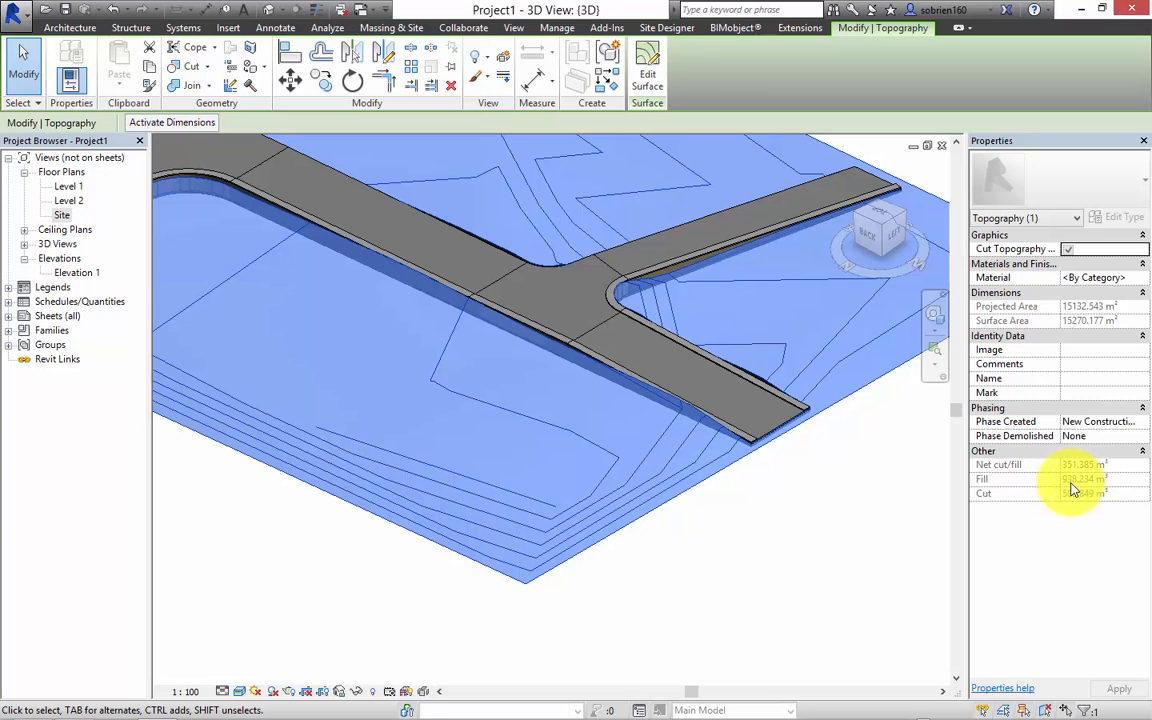
click(715, 545)
mouse_move(715, 545)
shift+middle_down()
mouse_move(748, 579)
mouse_move(521, 530)
mouse_move(575, 563)
shift+middle_up()
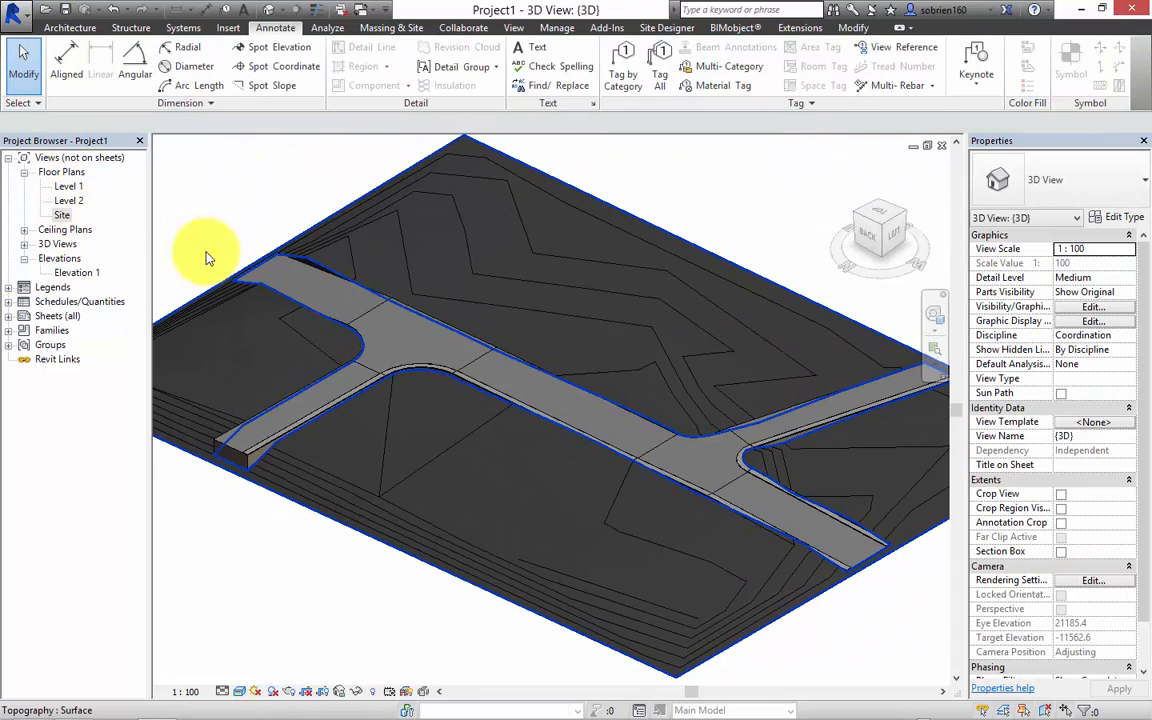
Set the outer end edge of the perpendicular side road's floor to an elevation of 3300 by modifying its sub-elements
scroll(460, 380, up, 3)
middle_drag(447, 404, 674, 242)
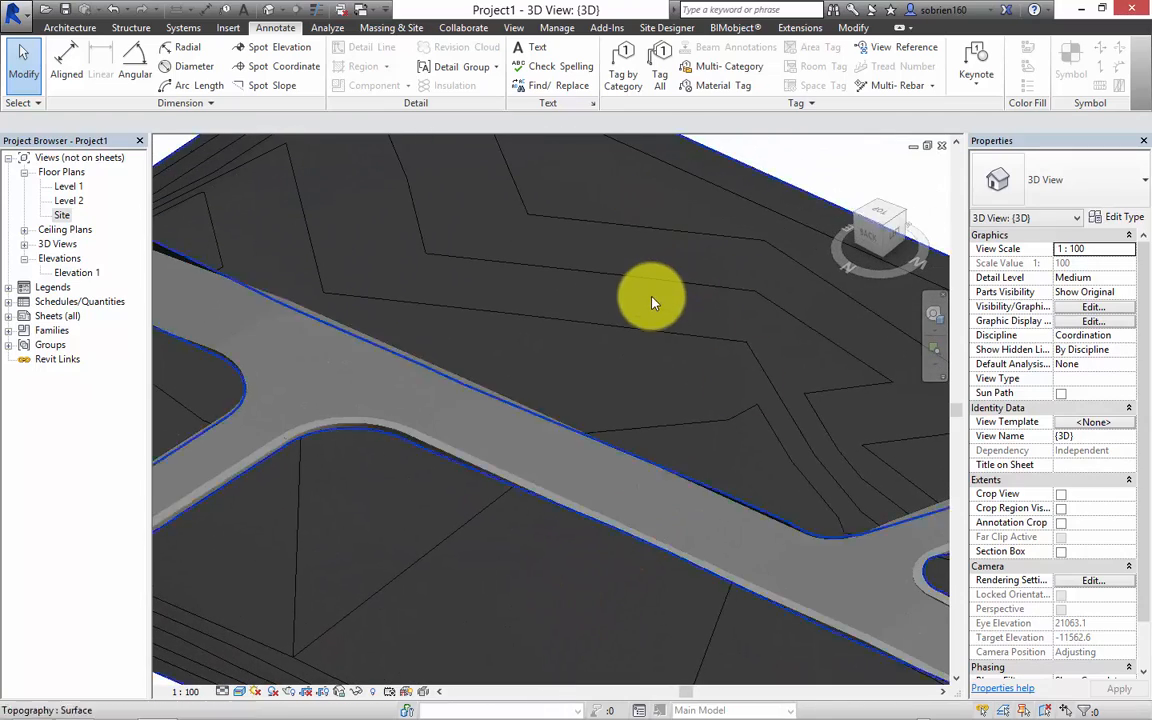
mouse_move(610, 276)
middle_down()
mouse_move(710, 249)
mouse_move(620, 283)
middle_up()
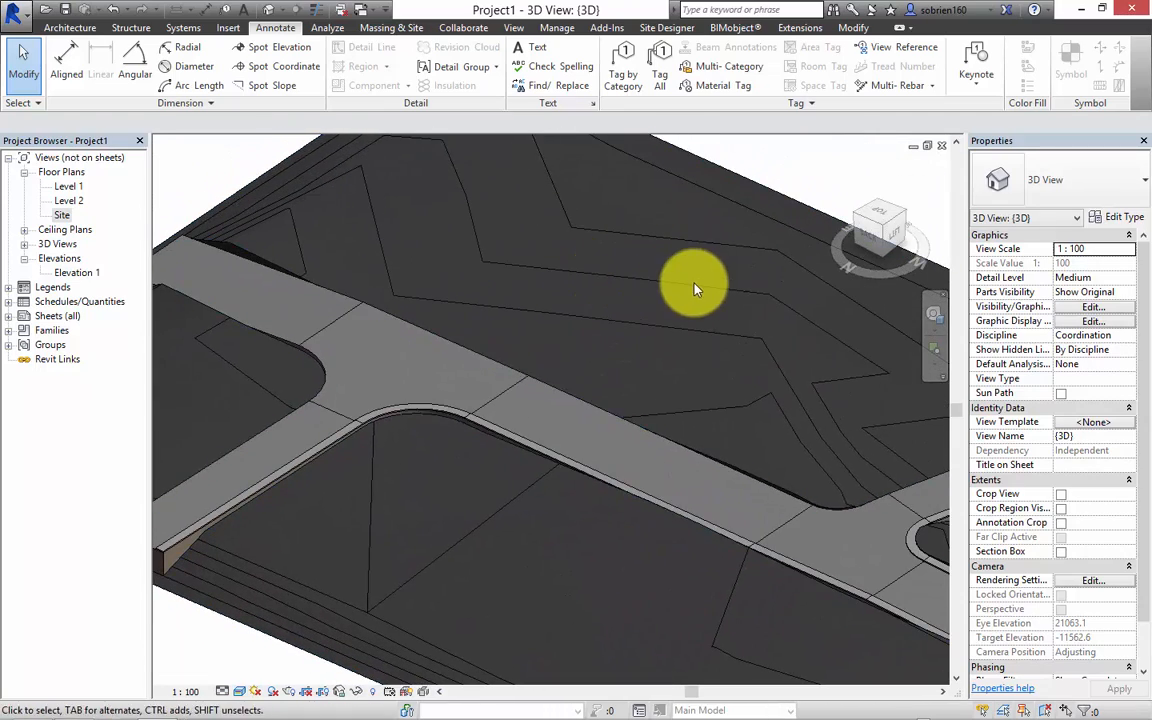
middle_drag(716, 284, 343, 442)
scroll(206, 472, up, 4)
click(205, 468)
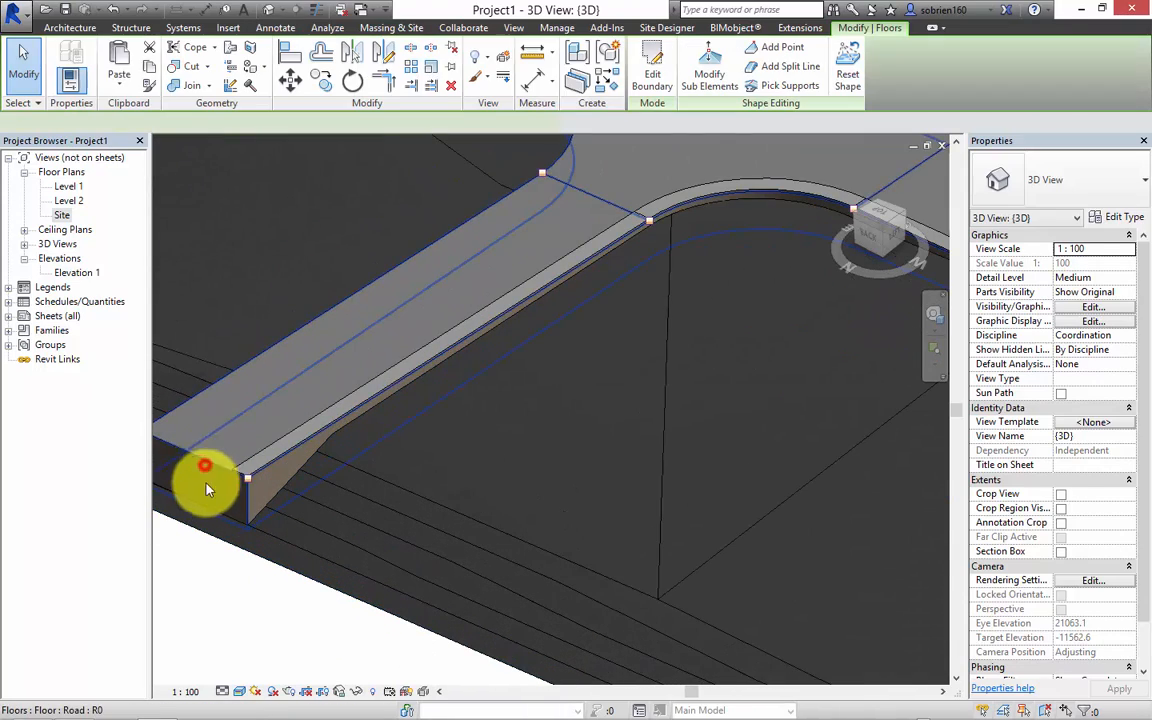
middle_drag(205, 468, 630, 420)
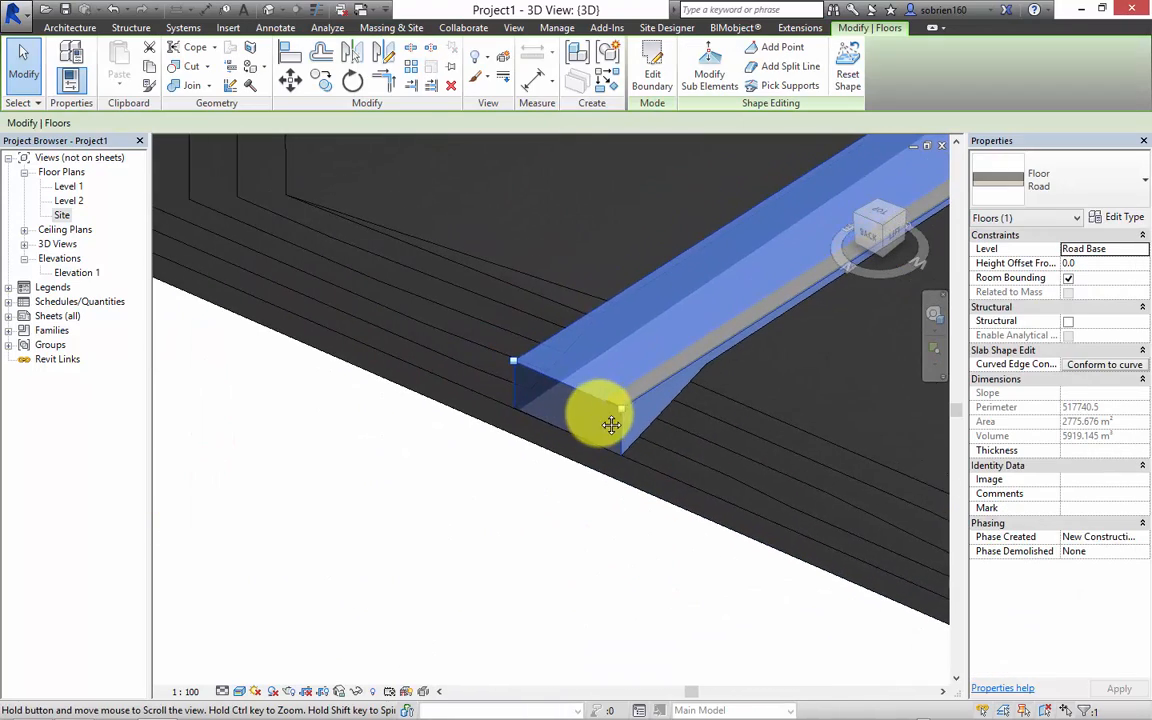
click(712, 72)
drag(430, 538, 663, 327)
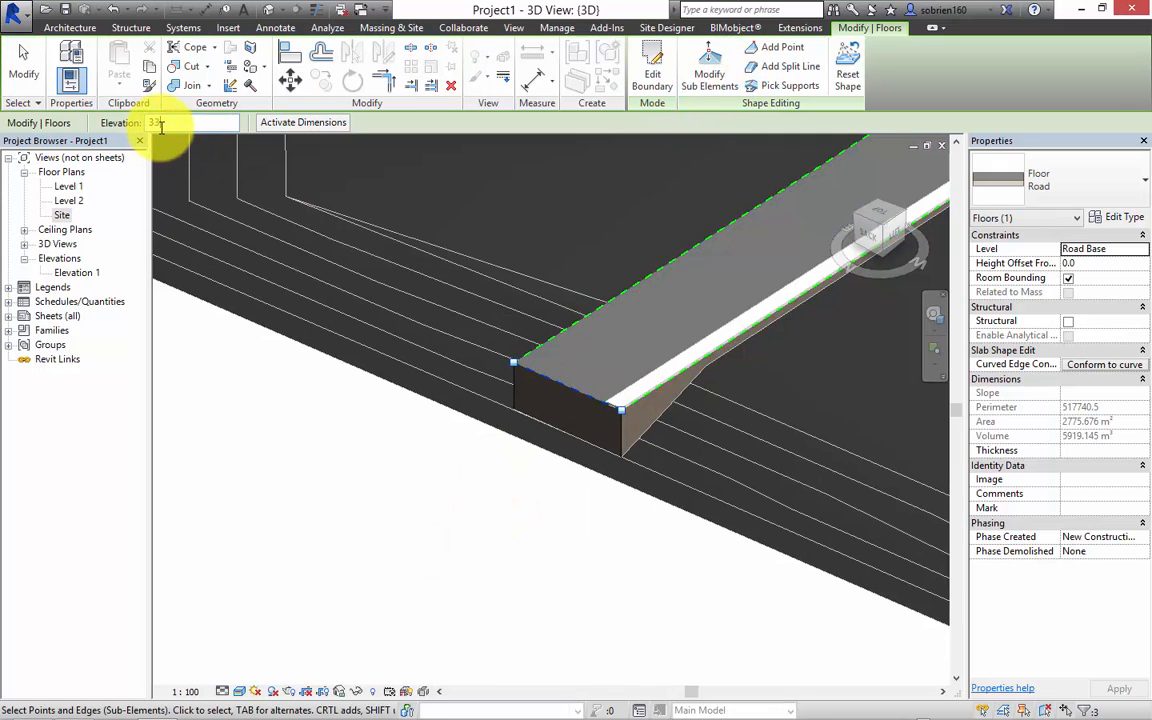
click(258, 413)
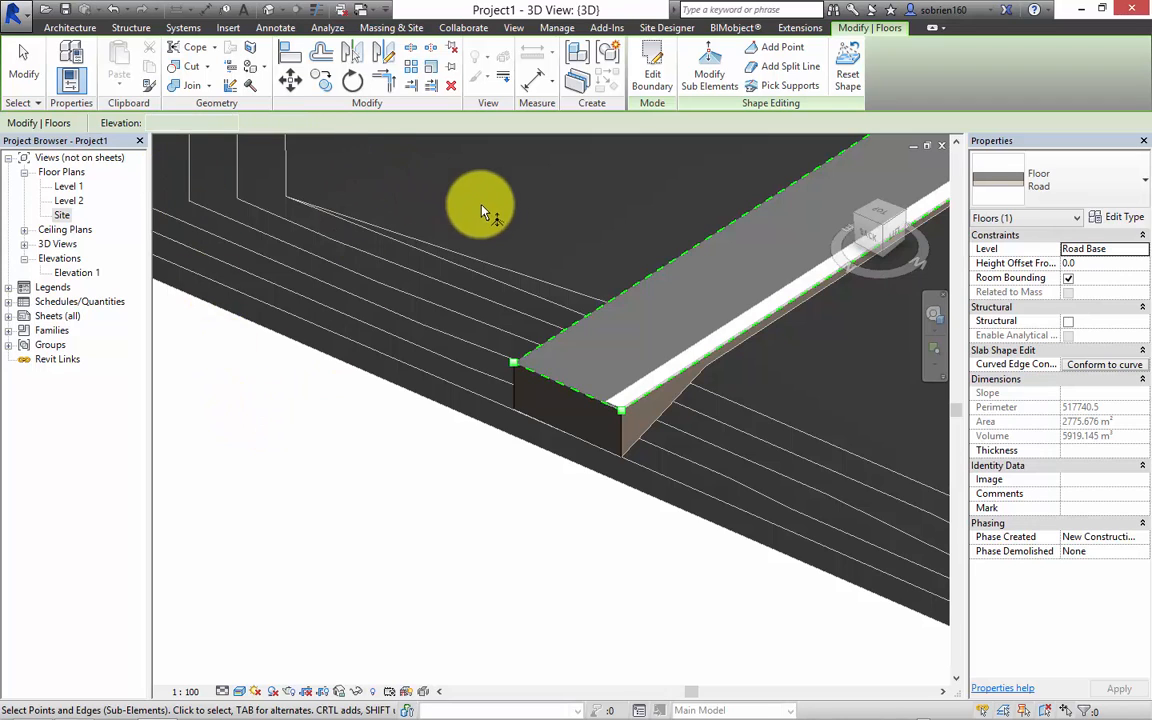
drag(475, 560, 625, 340)
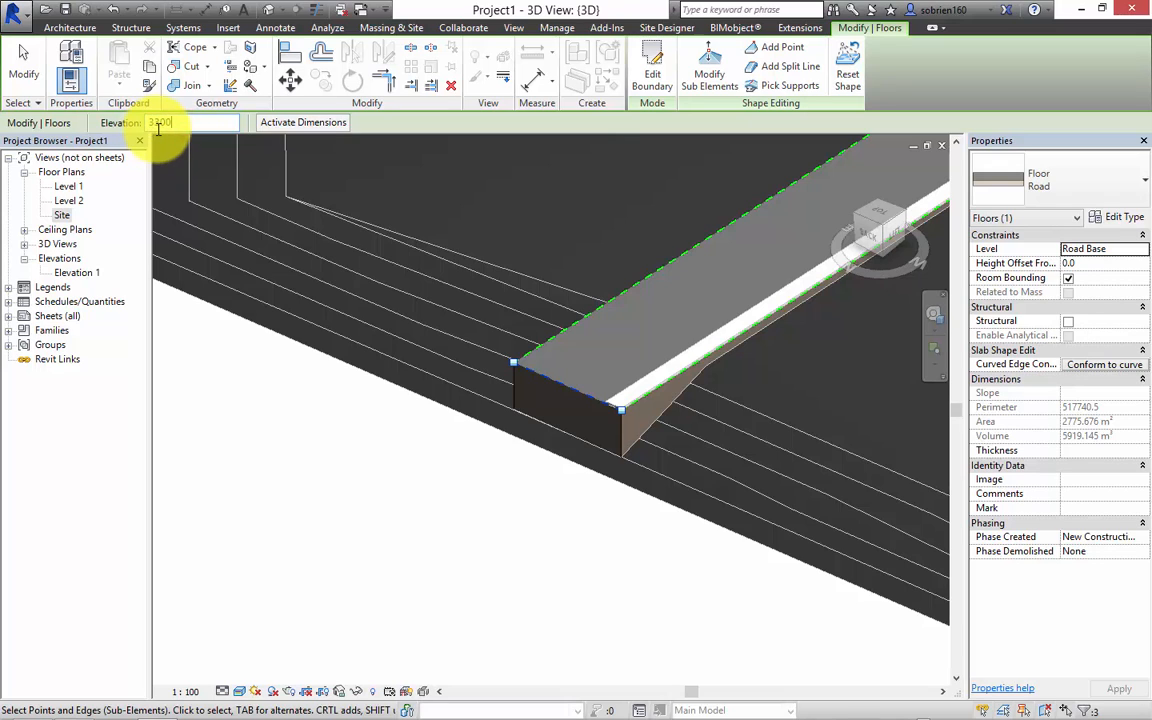
key(Return)
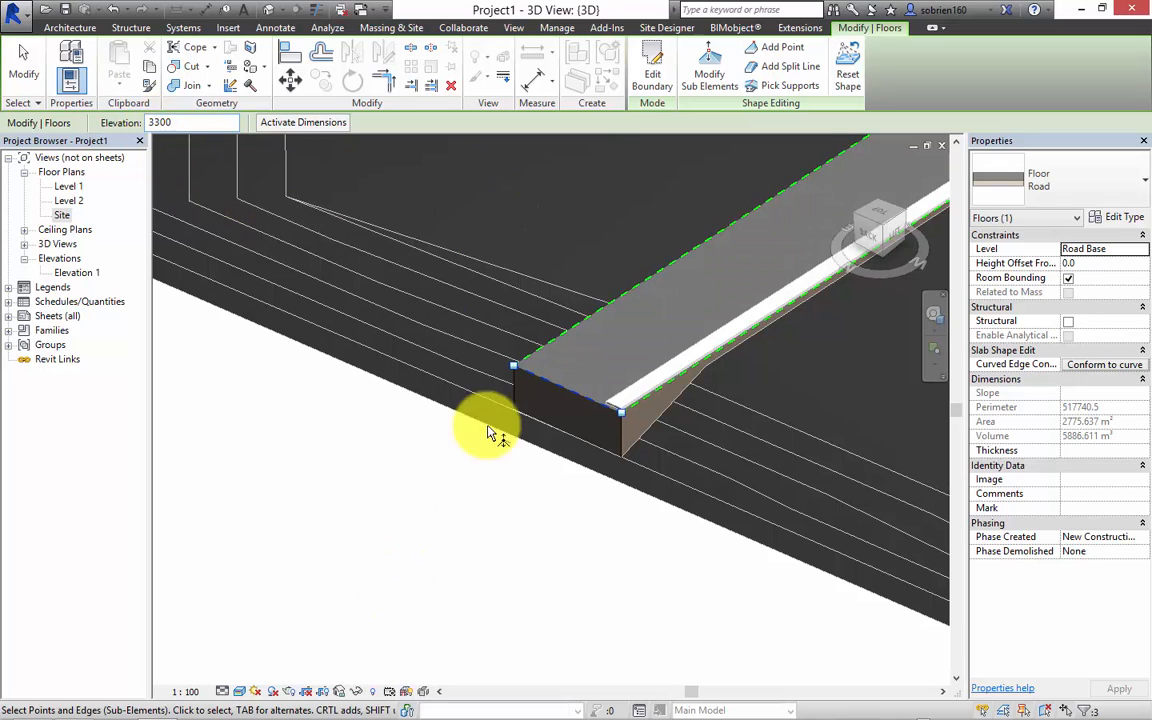
click(560, 548)
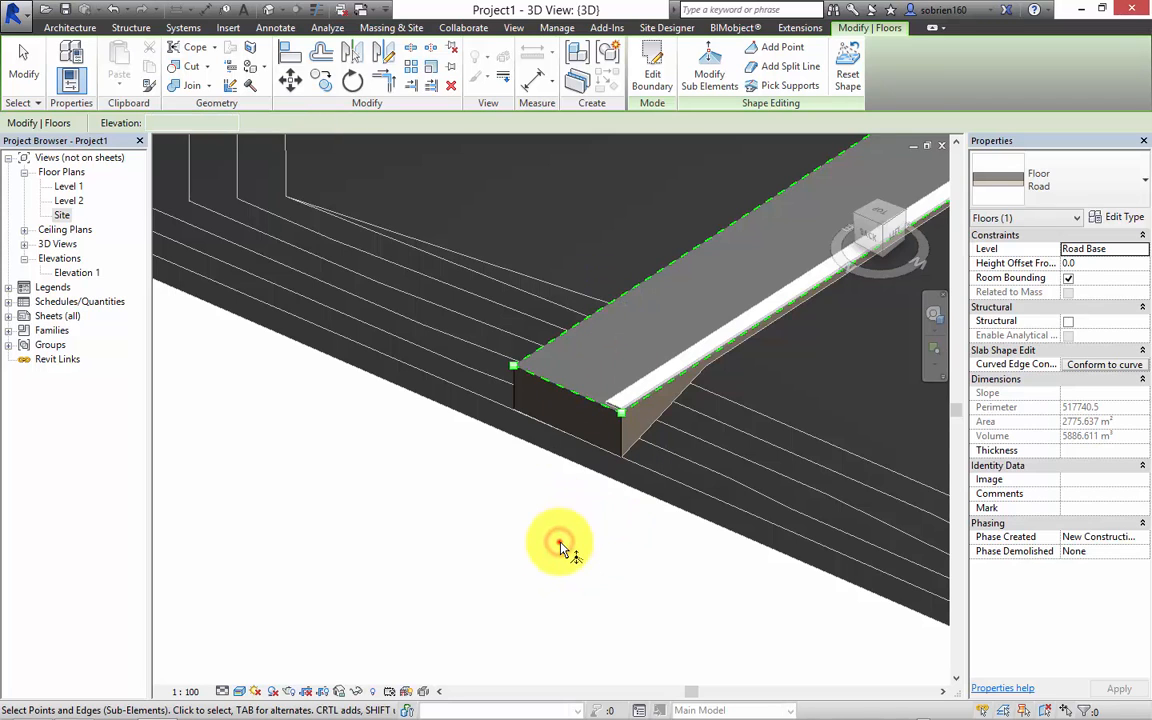
Inspect how the in-place sidewalk sits on the outer end of the perpendicular side road
scroll(576, 504, up, 5)
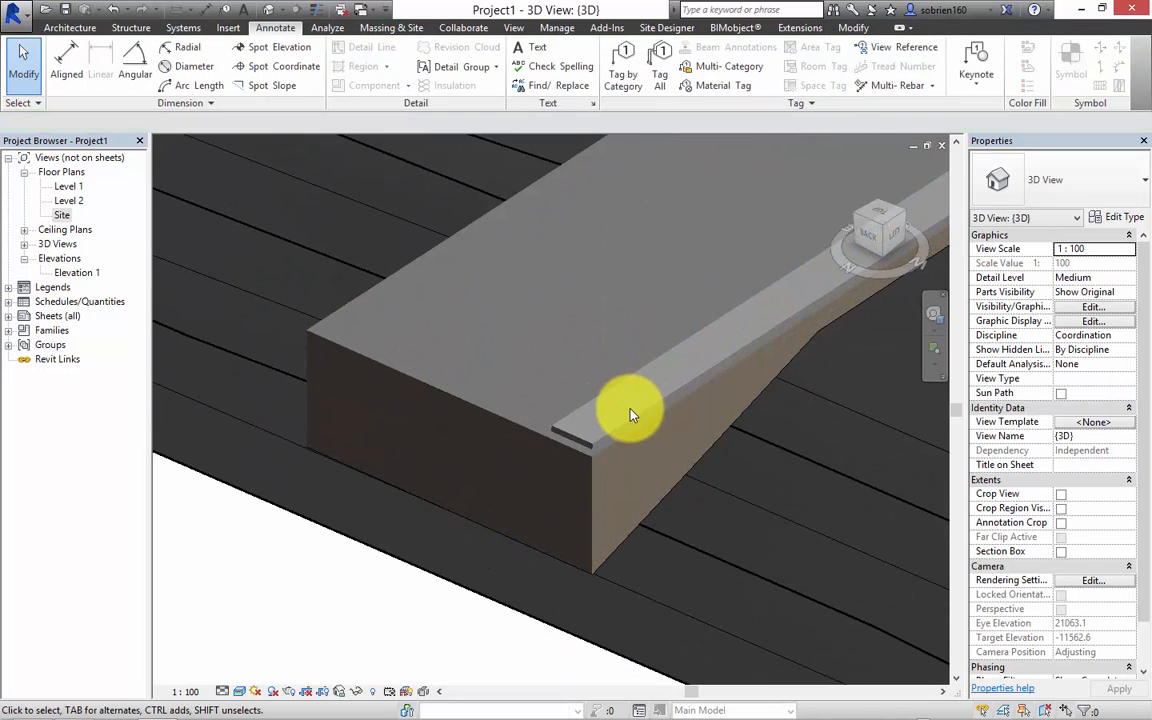
click(633, 428)
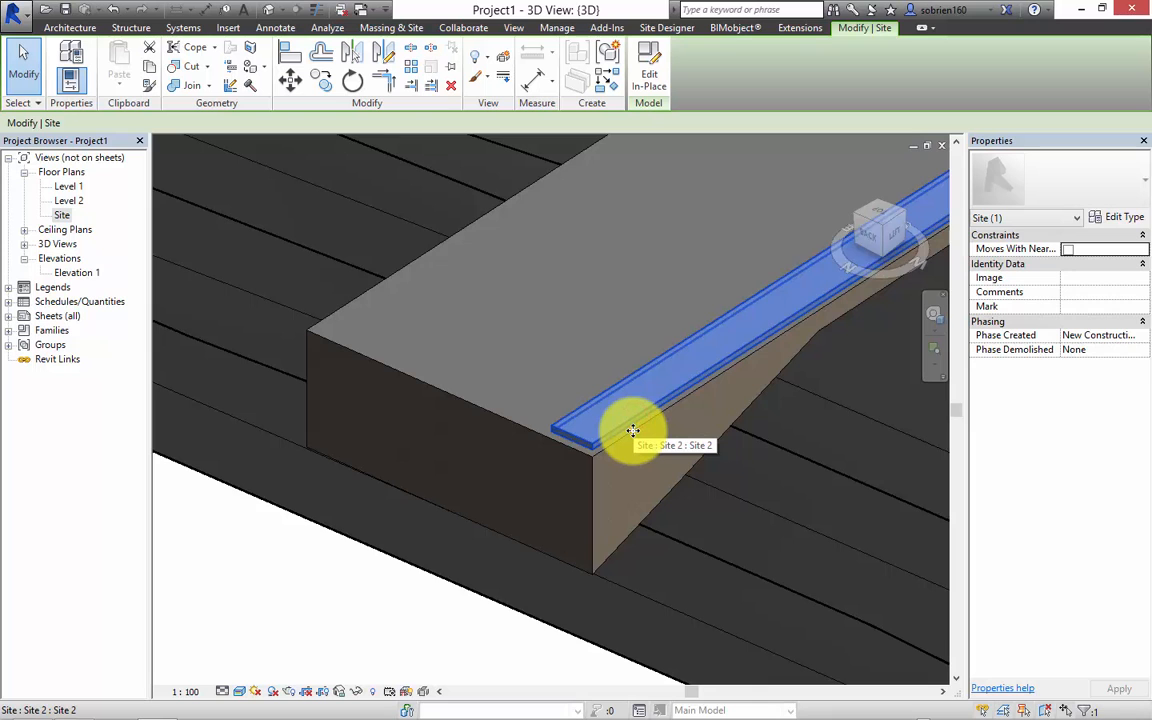
key(Escape)
scroll(663, 470, down, 8)
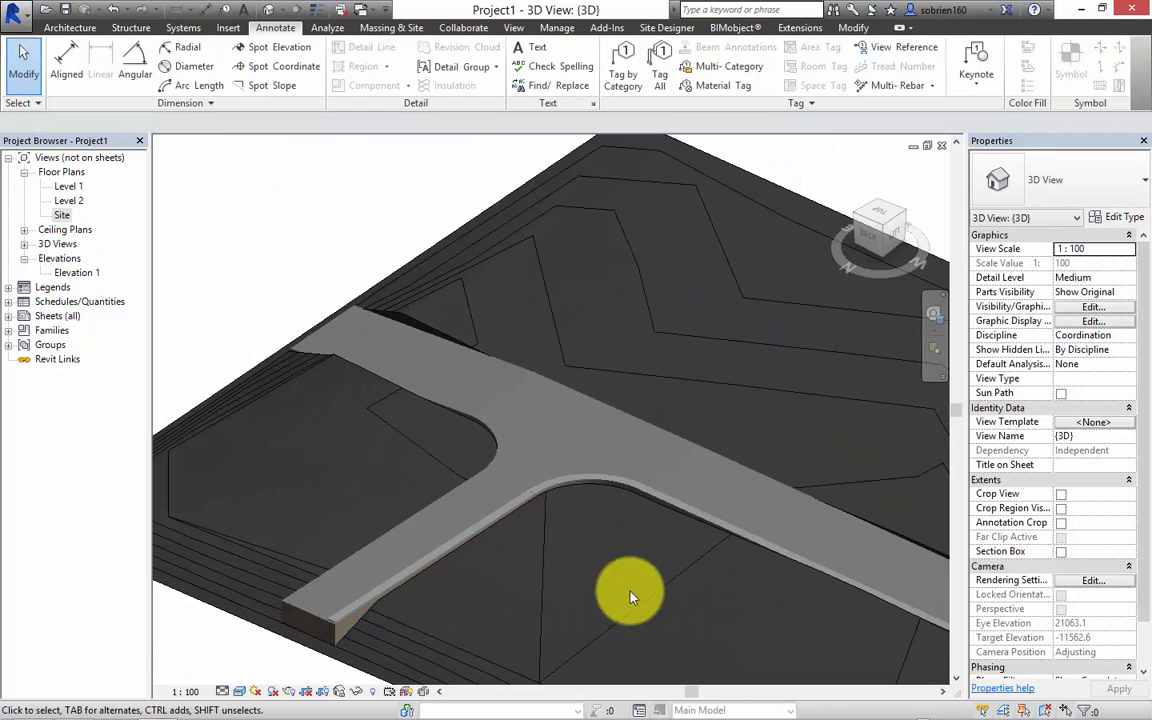
shift+middle_drag(630, 597, 735, 600)
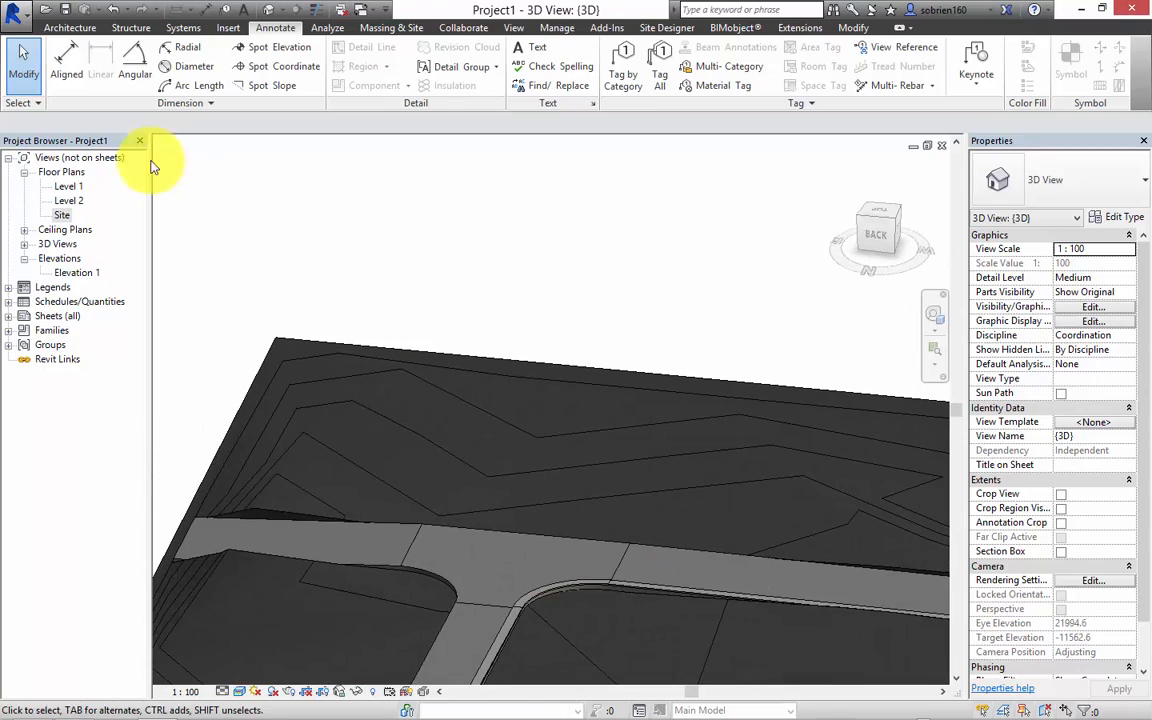
Open the Site plan and place spot slopes on the main road's eastern section and on the perpendicular side road
double_click(62, 215)
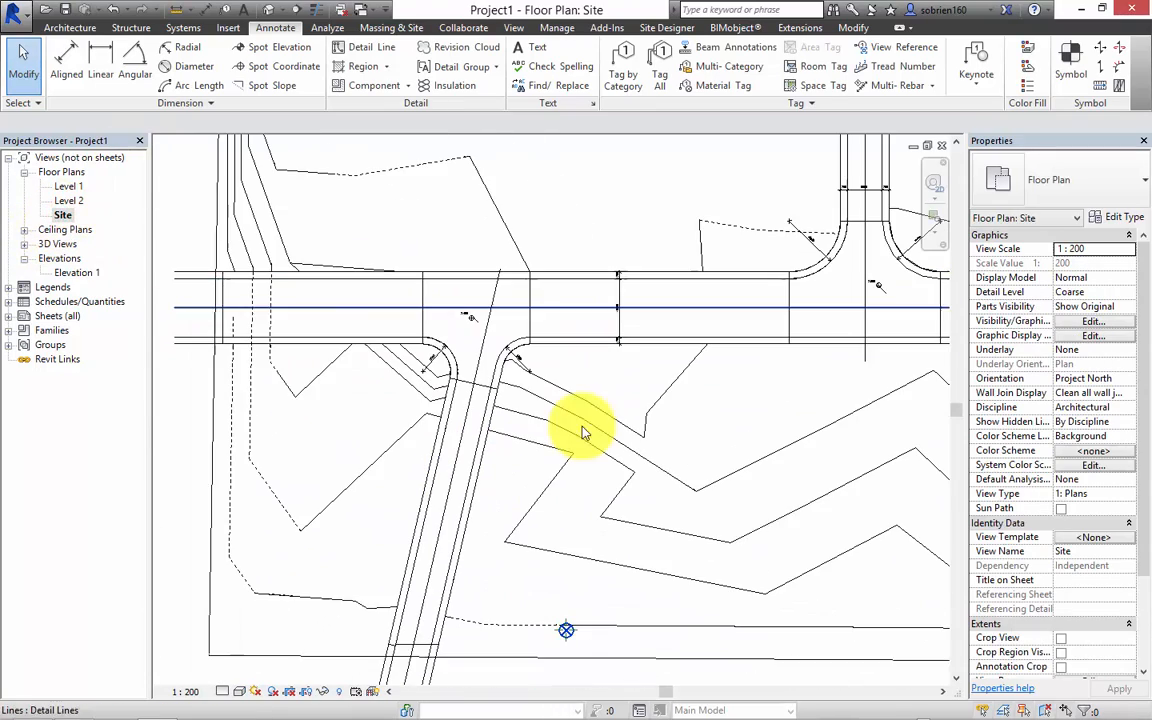
scroll(700, 500, down, 3)
scroll(836, 270, up, 6)
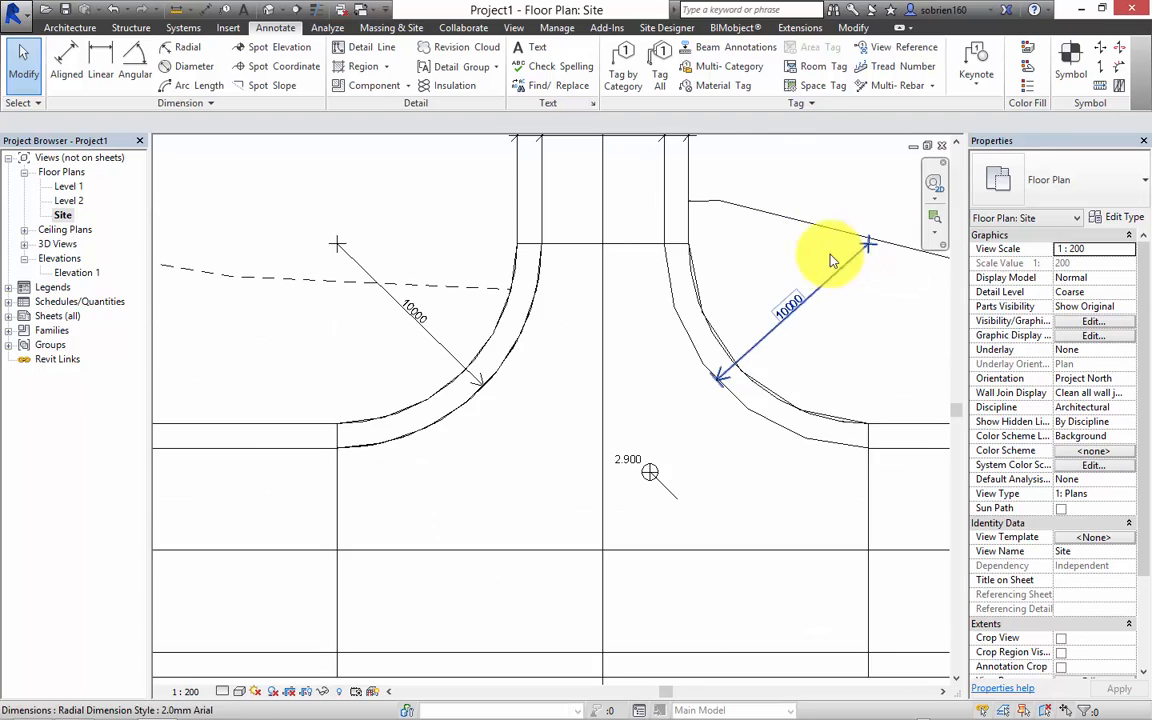
scroll(630, 457, down, 2)
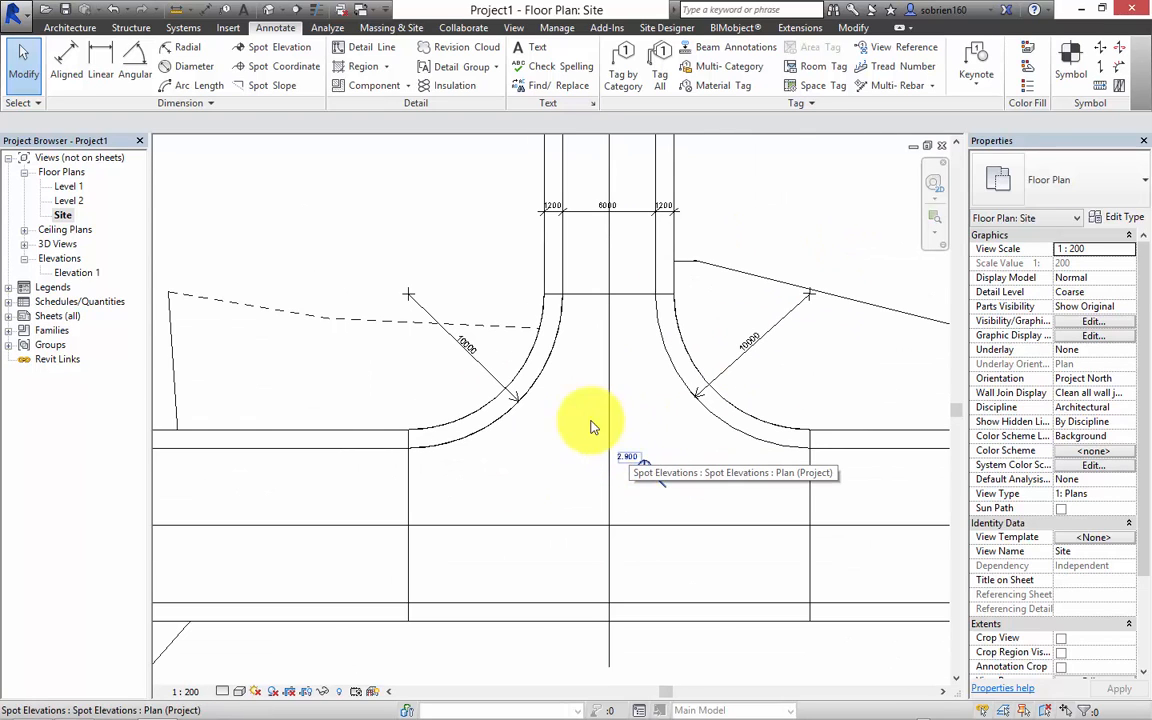
click(258, 85)
scroll(573, 461, down, 4)
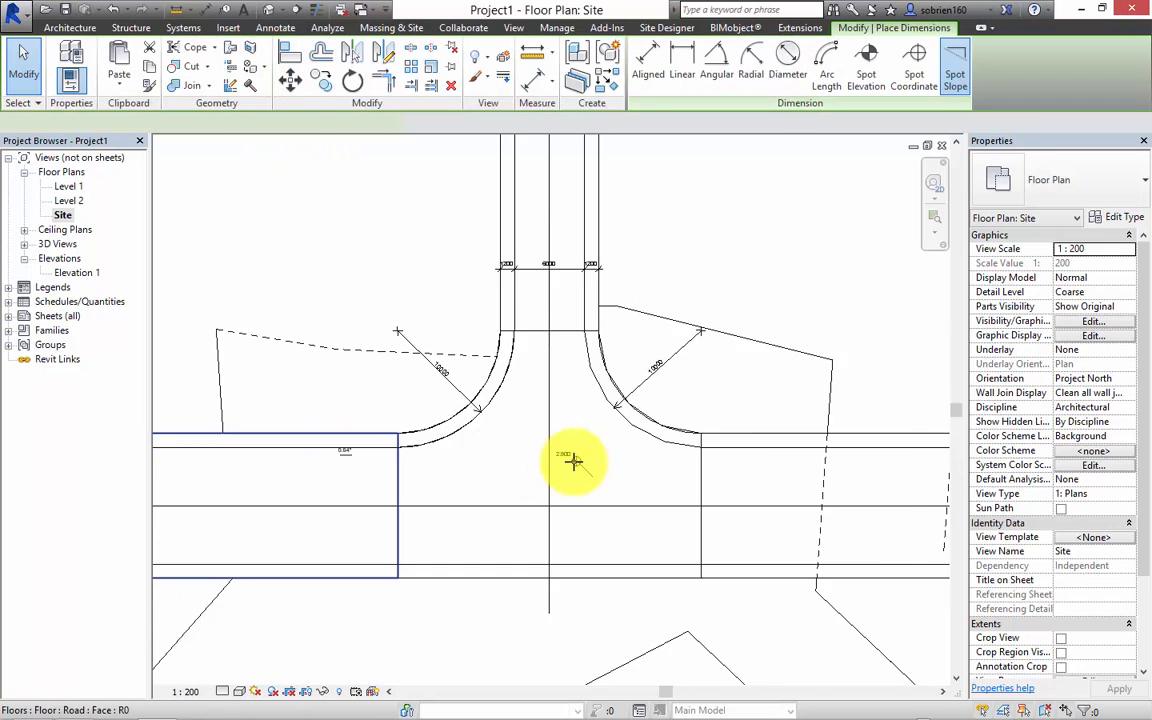
scroll(784, 483, up, 6)
click(814, 487)
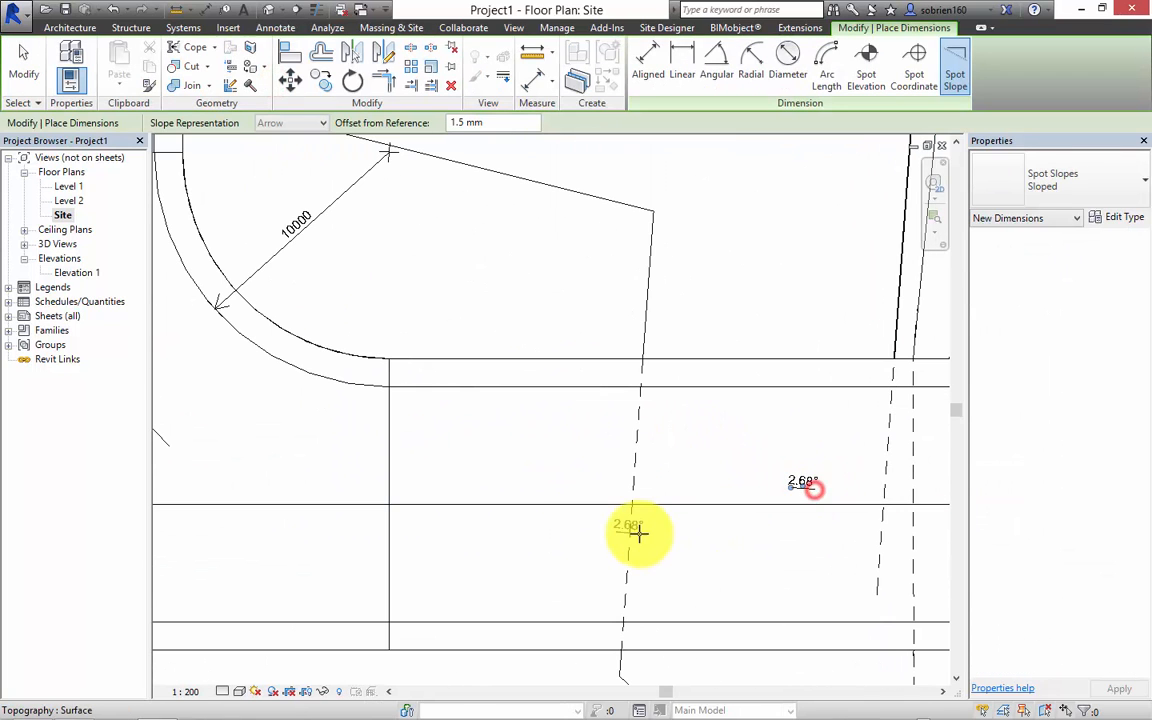
scroll(700, 575, down, 3)
scroll(661, 291, up, 6)
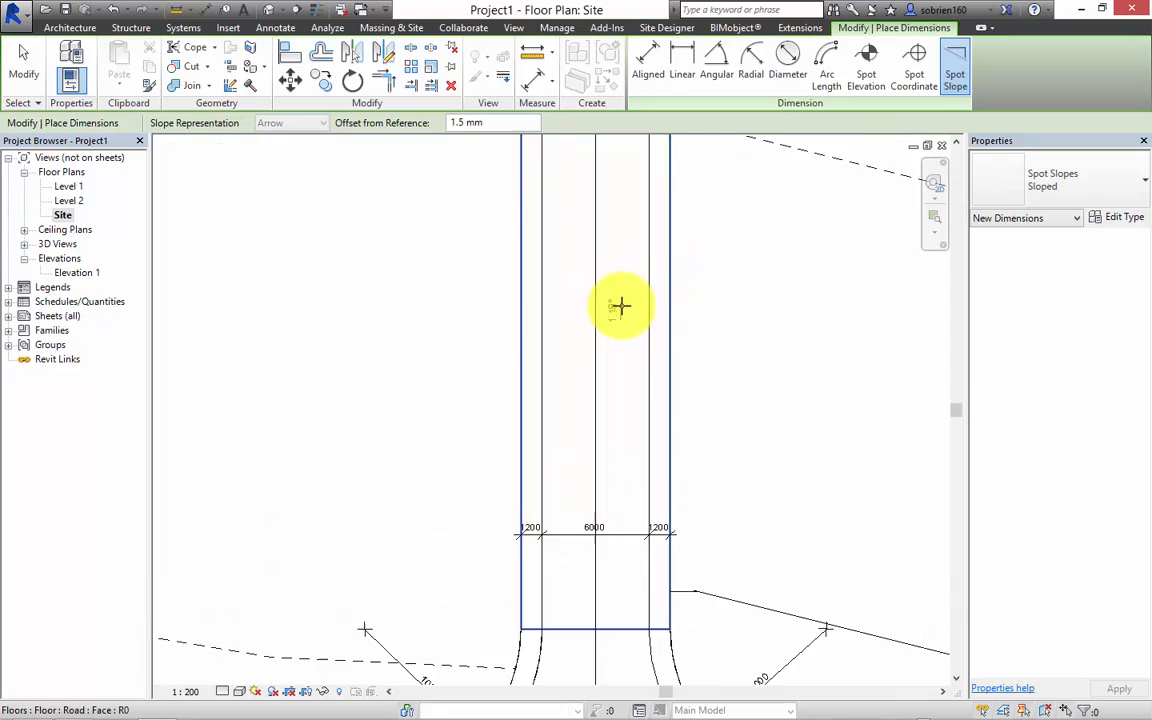
click(618, 308)
Place spot slopes on the main road between the two junctions and on the angled side road, ending the Spot Slope command
scroll(605, 428, down, 4)
middle_drag(530, 510, 853, 208)
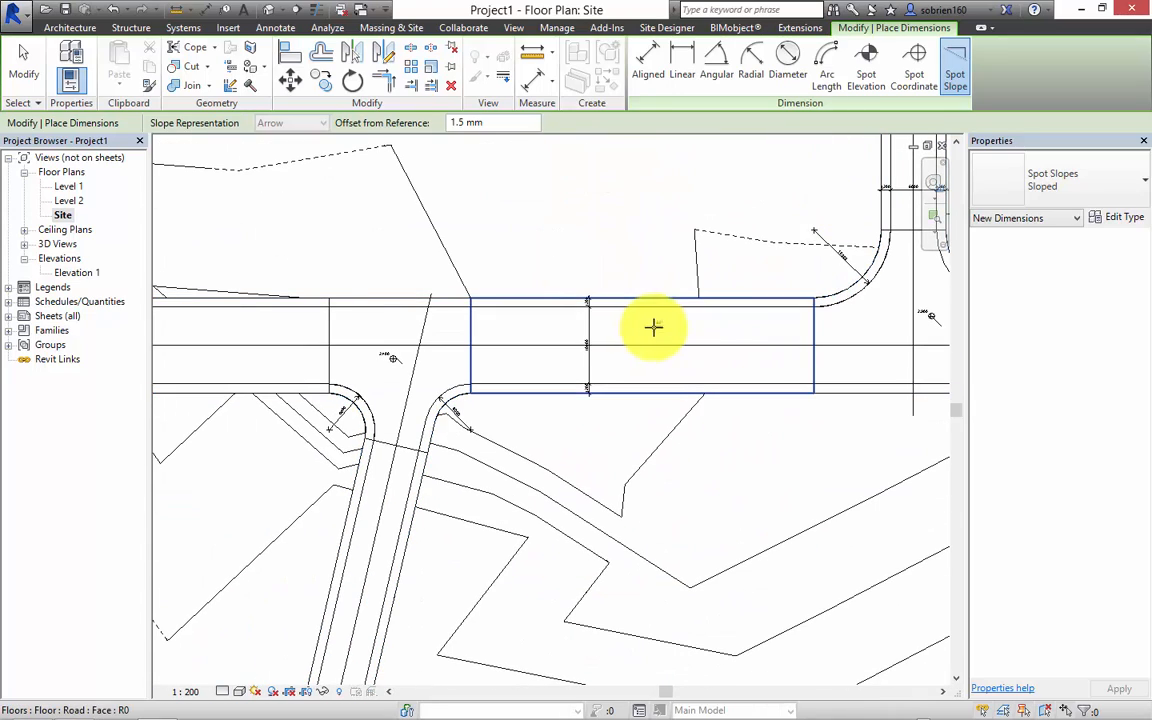
click(648, 329)
middle_drag(424, 438, 380, 520)
scroll(620, 417, up, 3)
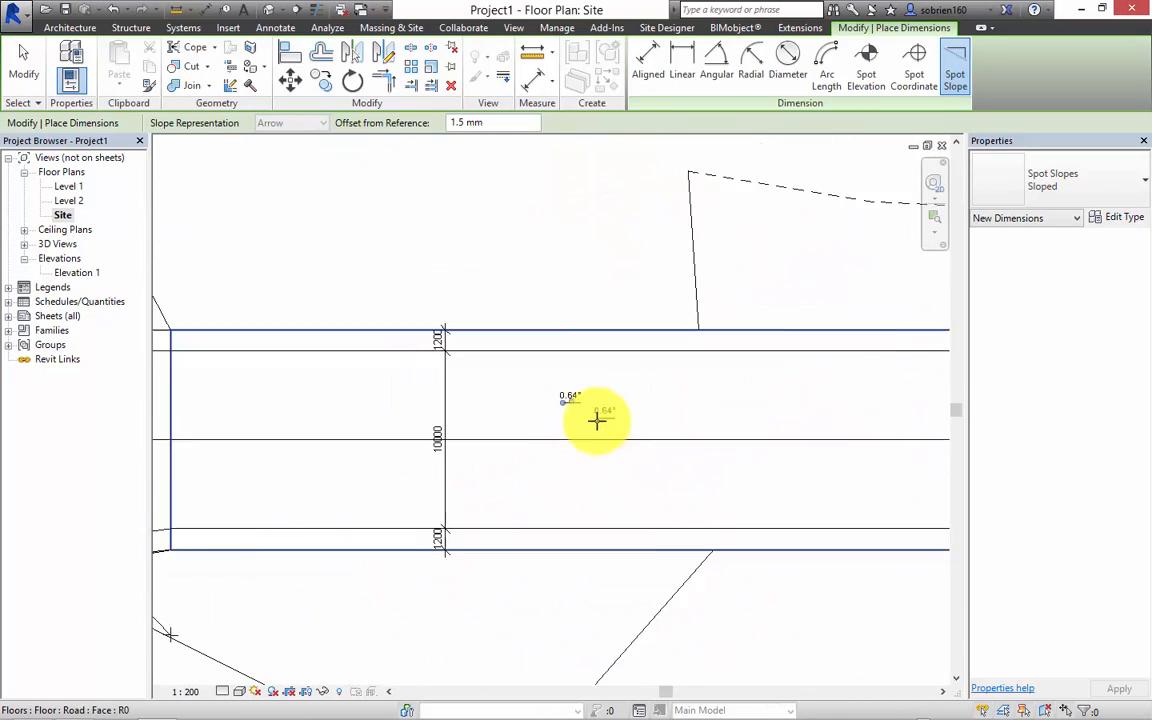
scroll(597, 420, down, 2)
middle_drag(497, 453, 856, 235)
scroll(719, 356, down, 2)
click(627, 442)
scroll(658, 411, up, 4)
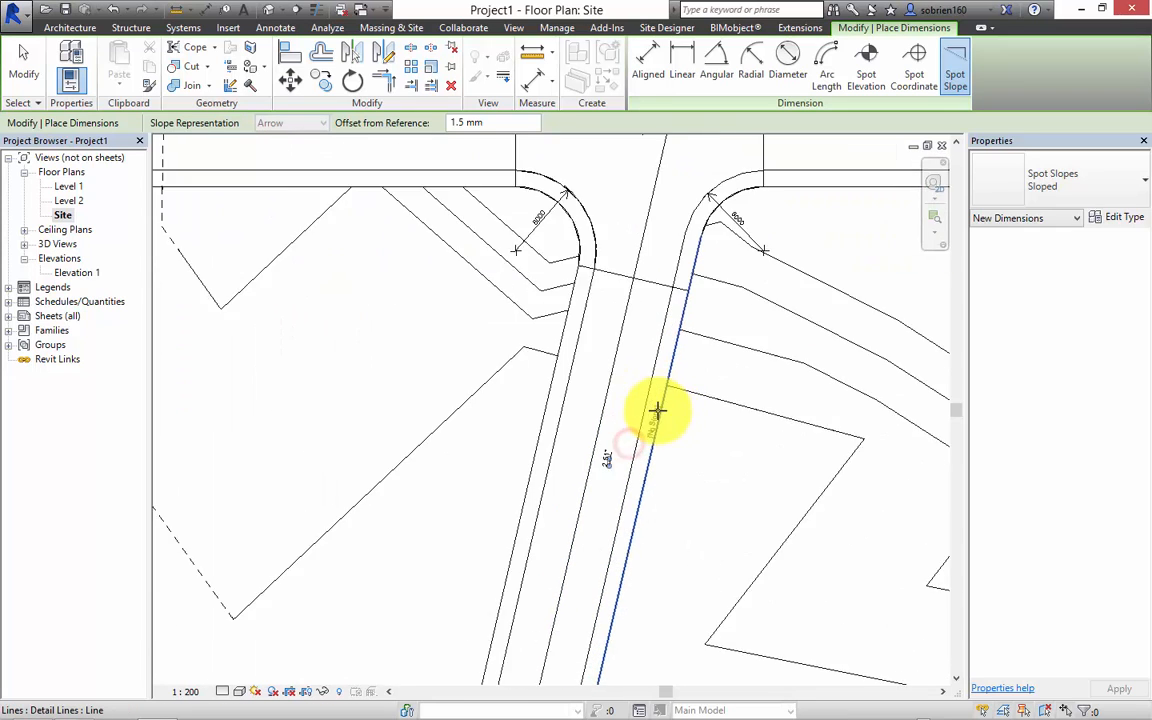
key(Escape)
key(Escape)
scroll(700, 408, down, 3)
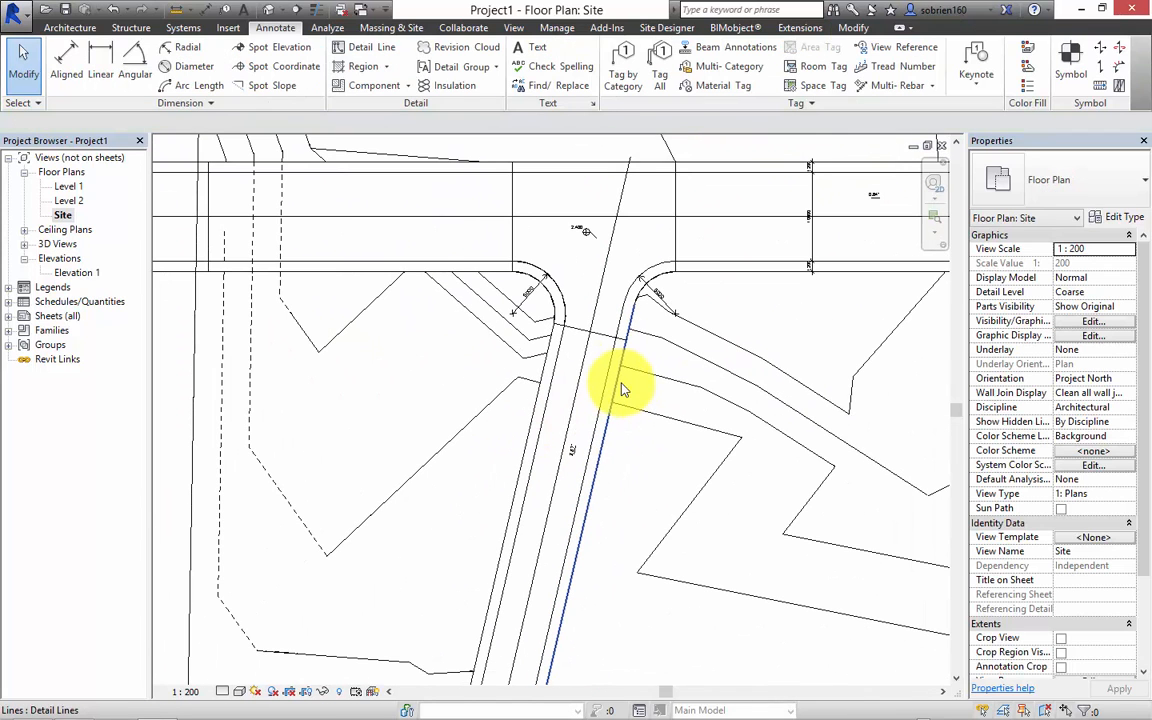
Delete the detail line running along the centre of the angled side road
click(604, 272)
key(Escape)
middle_drag(463, 318, 291, 401)
scroll(291, 401, down, 3)
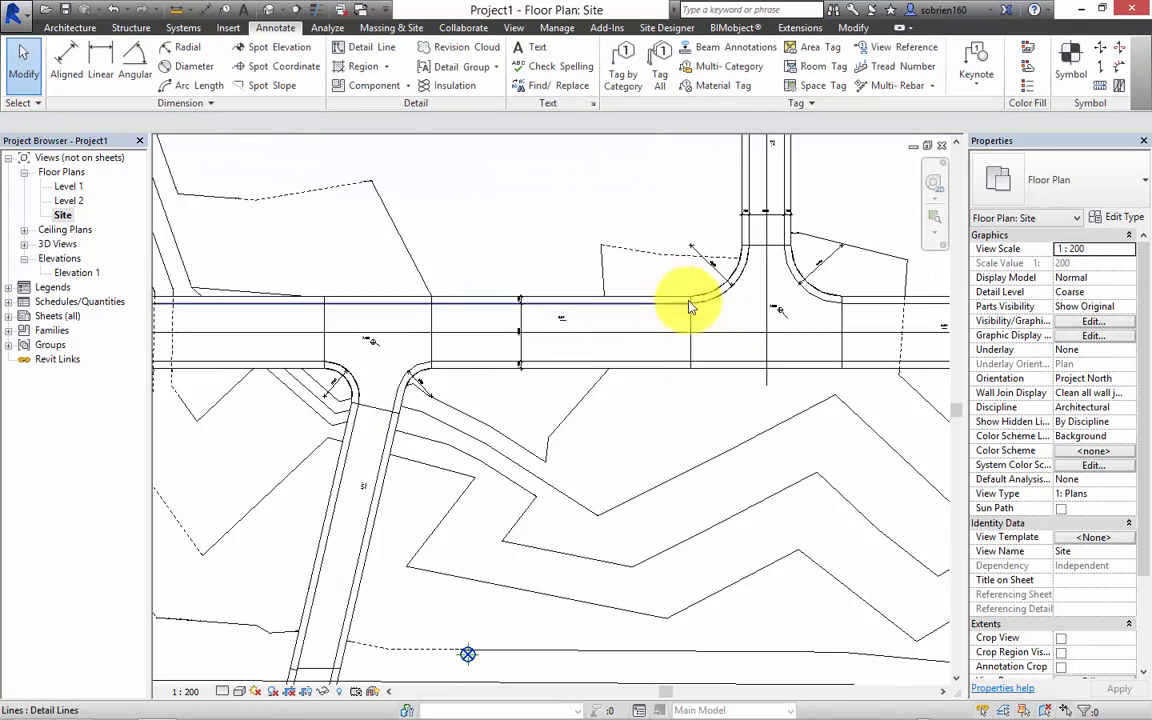
middle_drag(692, 308, 518, 422)
scroll(522, 424, up, 4)
scroll(578, 424, down, 5)
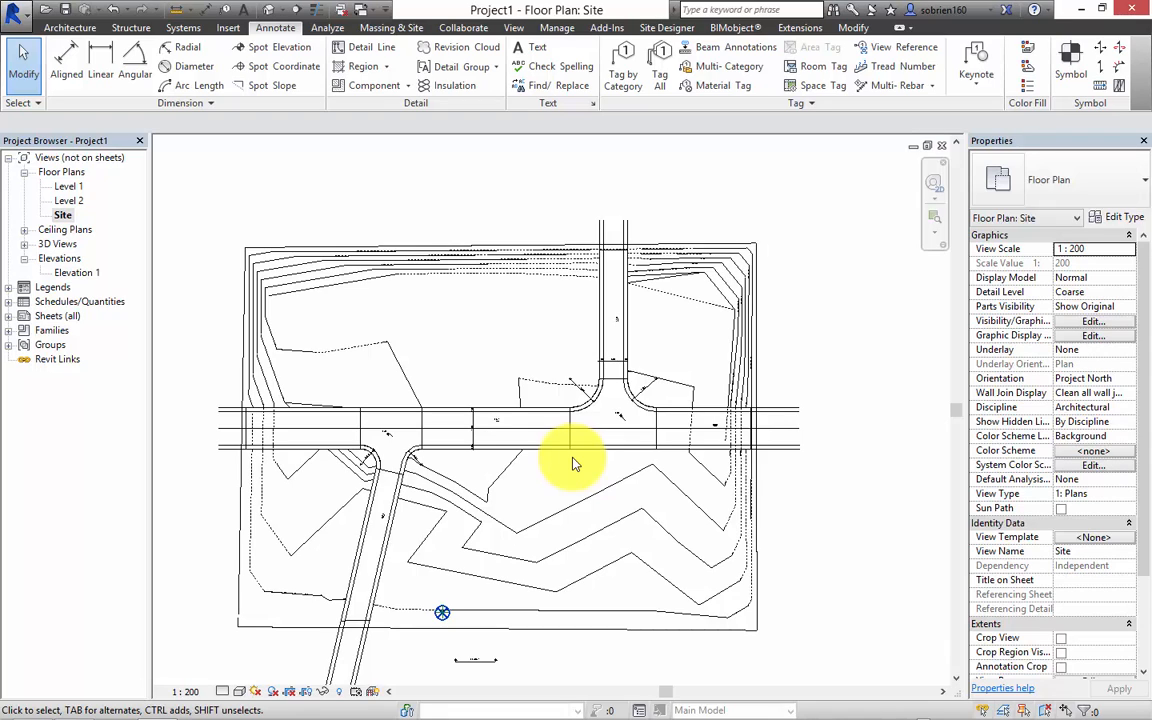
Delete the detail lines that overshoot the site at both ends of the main road
drag(853, 374, 797, 495)
key(Delete)
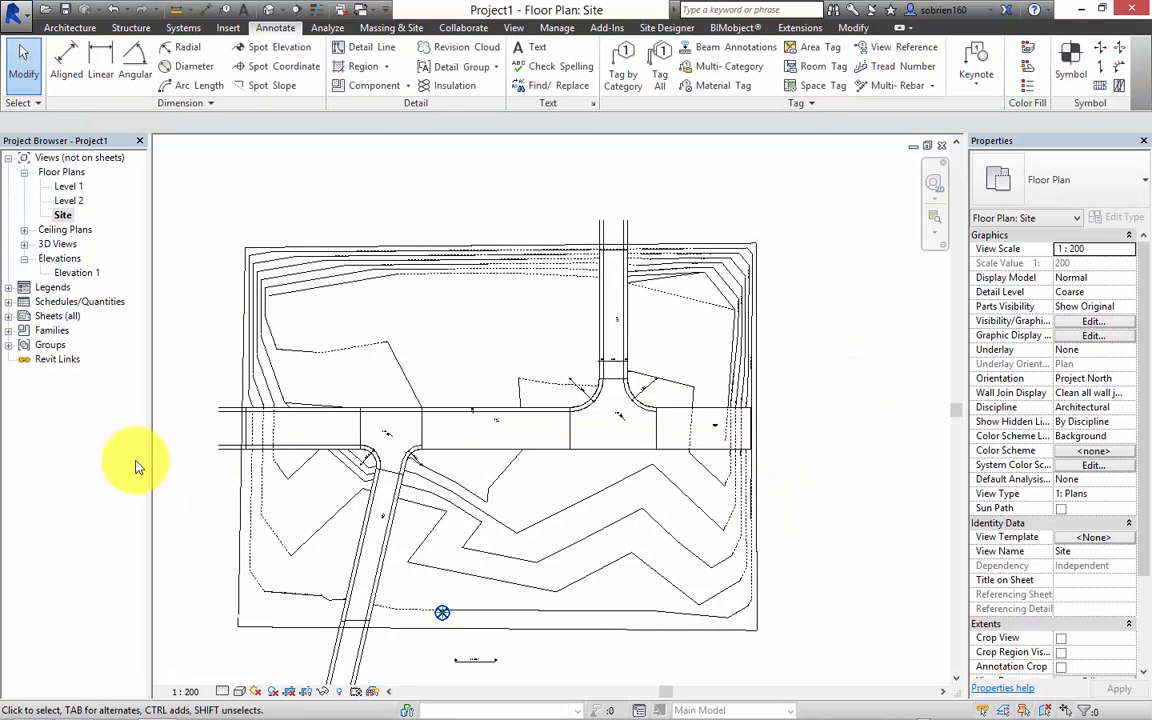
drag(226, 380, 203, 498)
key(Delete)
Delete the detail lines that extend past the outer ends of the perpendicular and angled side roads
drag(679, 189, 581, 227)
key(Delete)
middle_drag(572, 492, 616, 290)
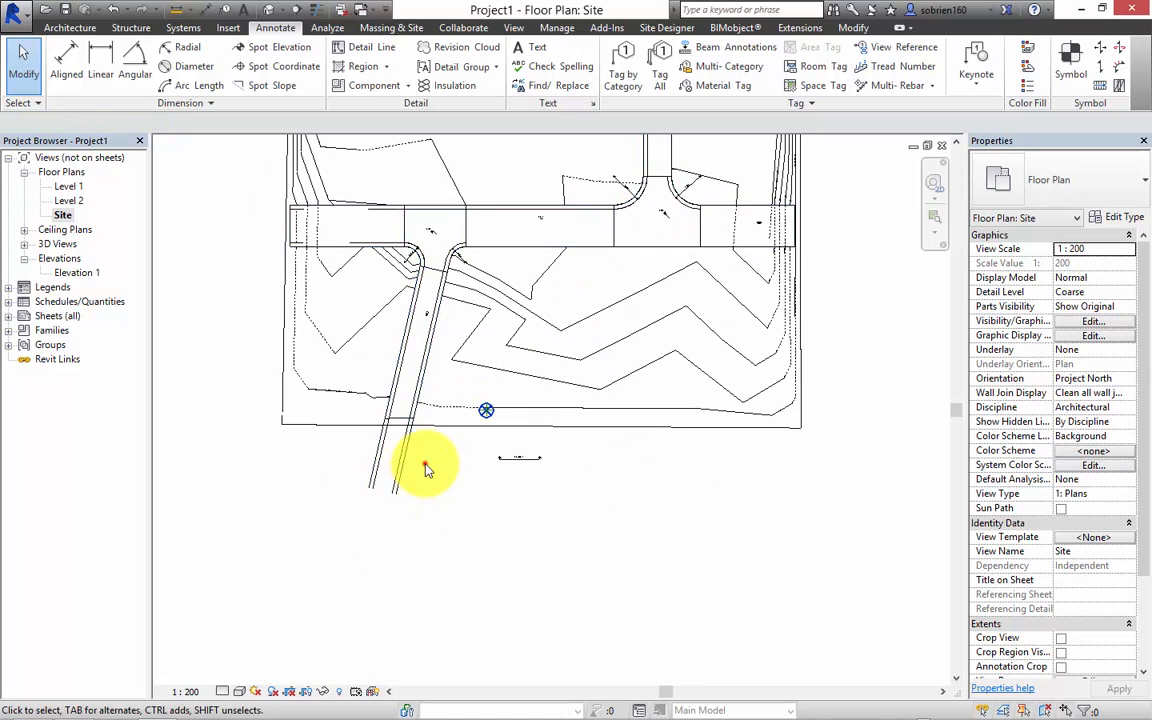
drag(426, 463, 341, 512)
key(Delete)
middle_drag(419, 524, 432, 577)
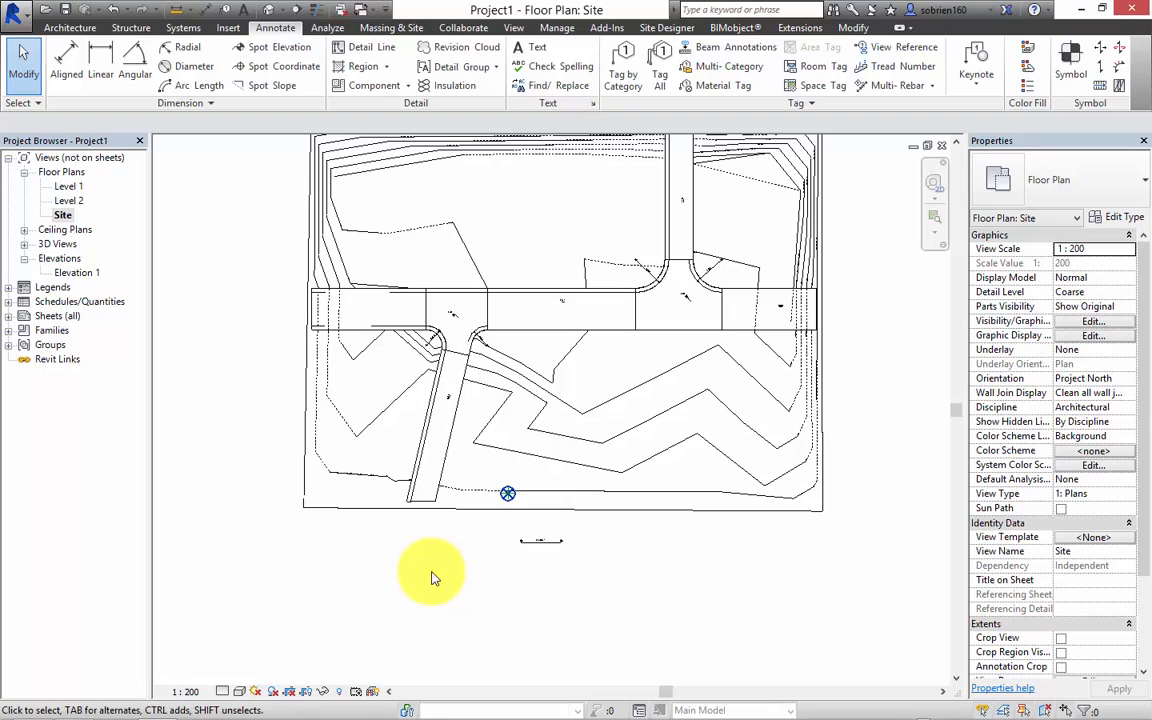
mouse_move(731, 710)
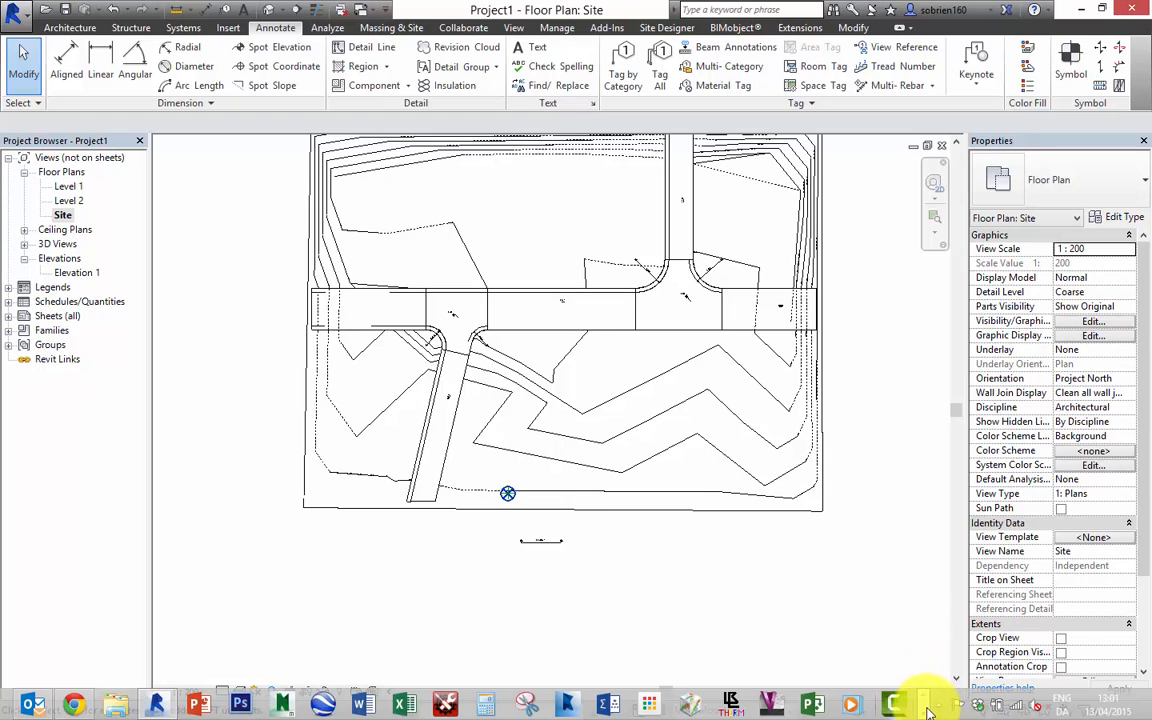
click(925, 714)
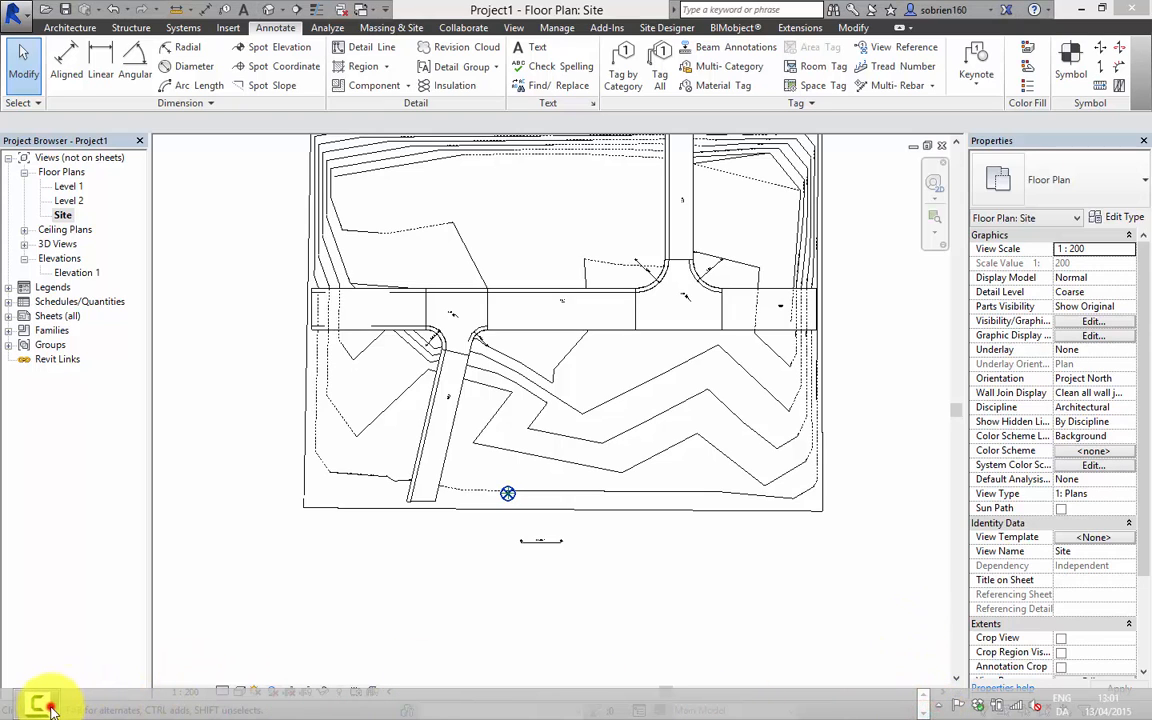